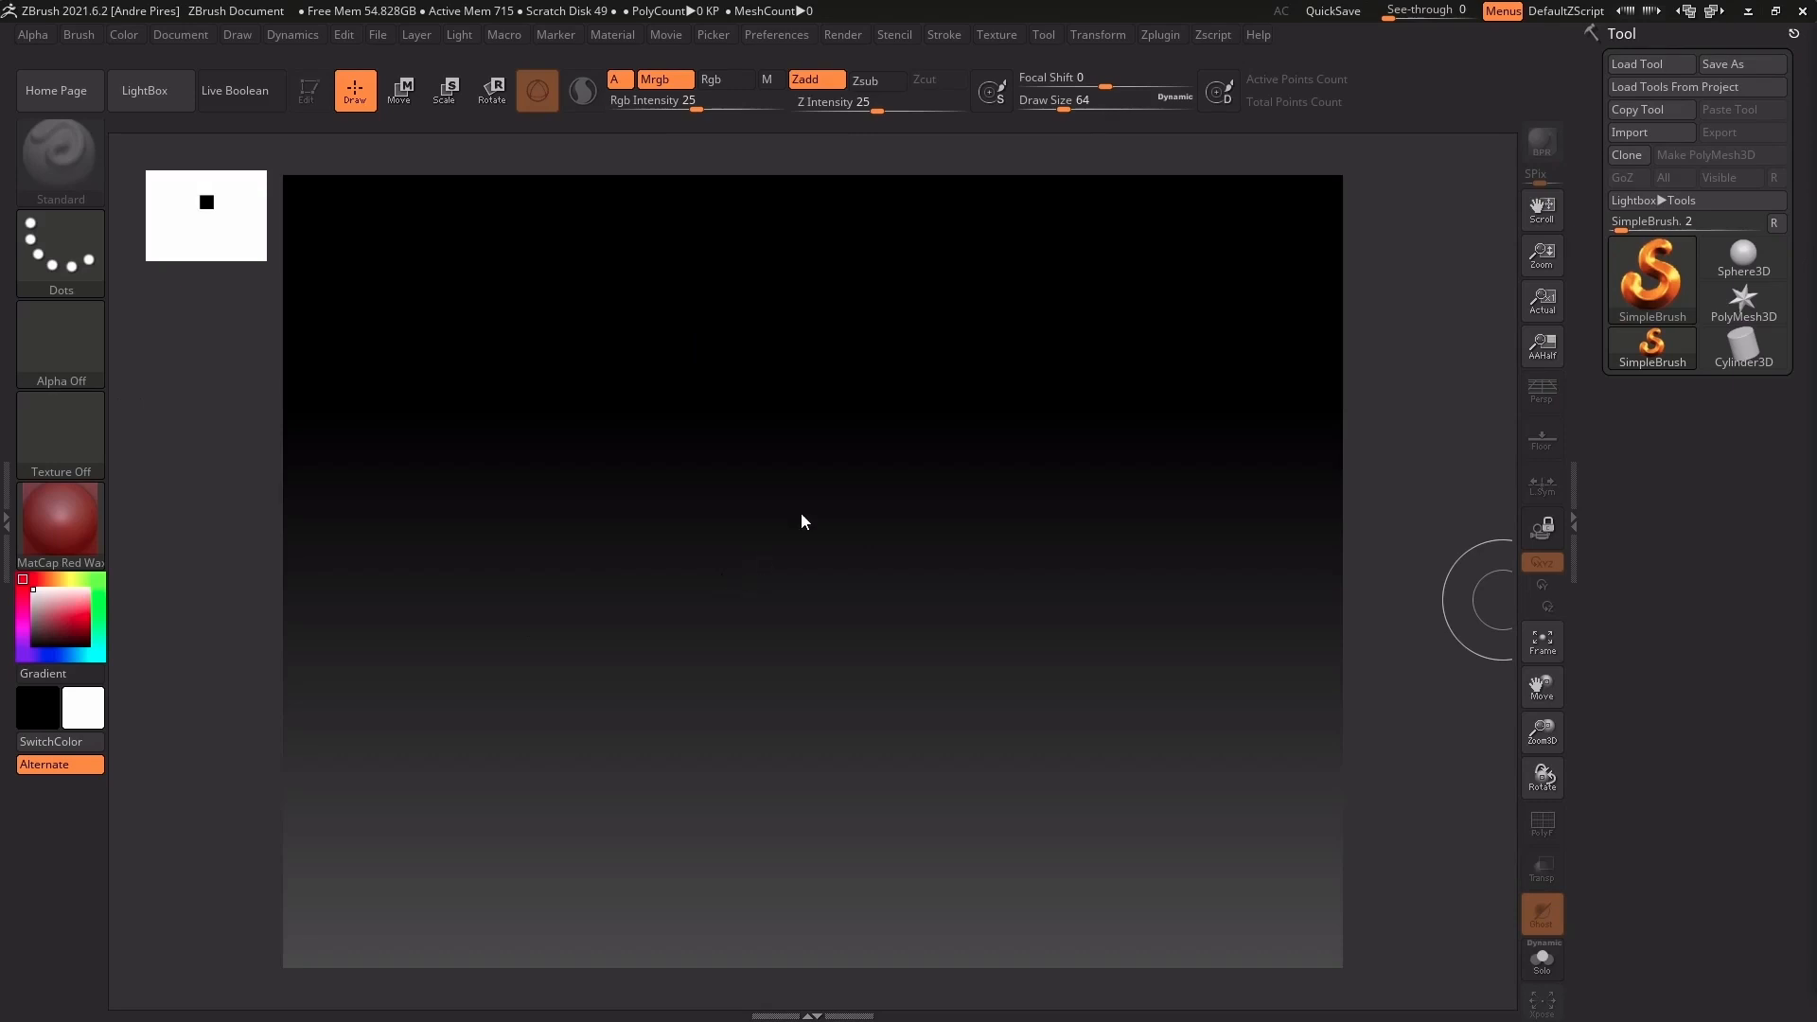
Enable interface customization and move the BPR render button and SPix slider to the top shelf beside the point counts
click(772, 34)
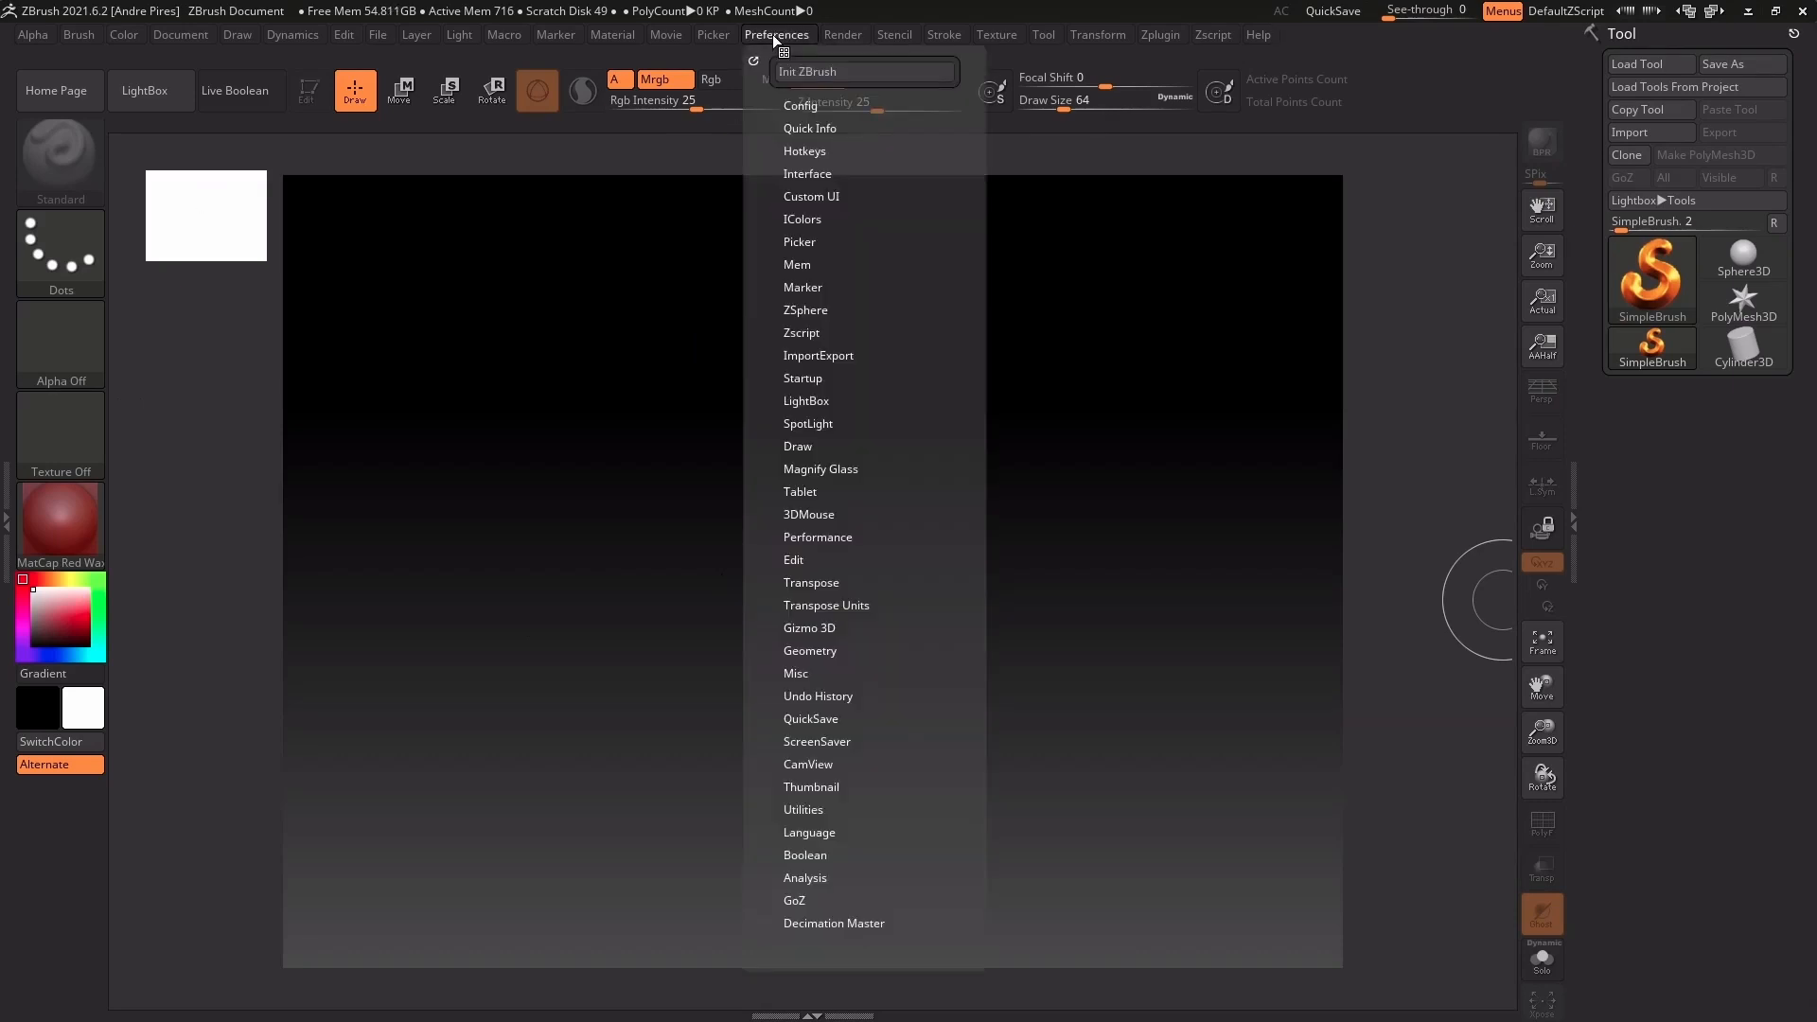
click(800, 105)
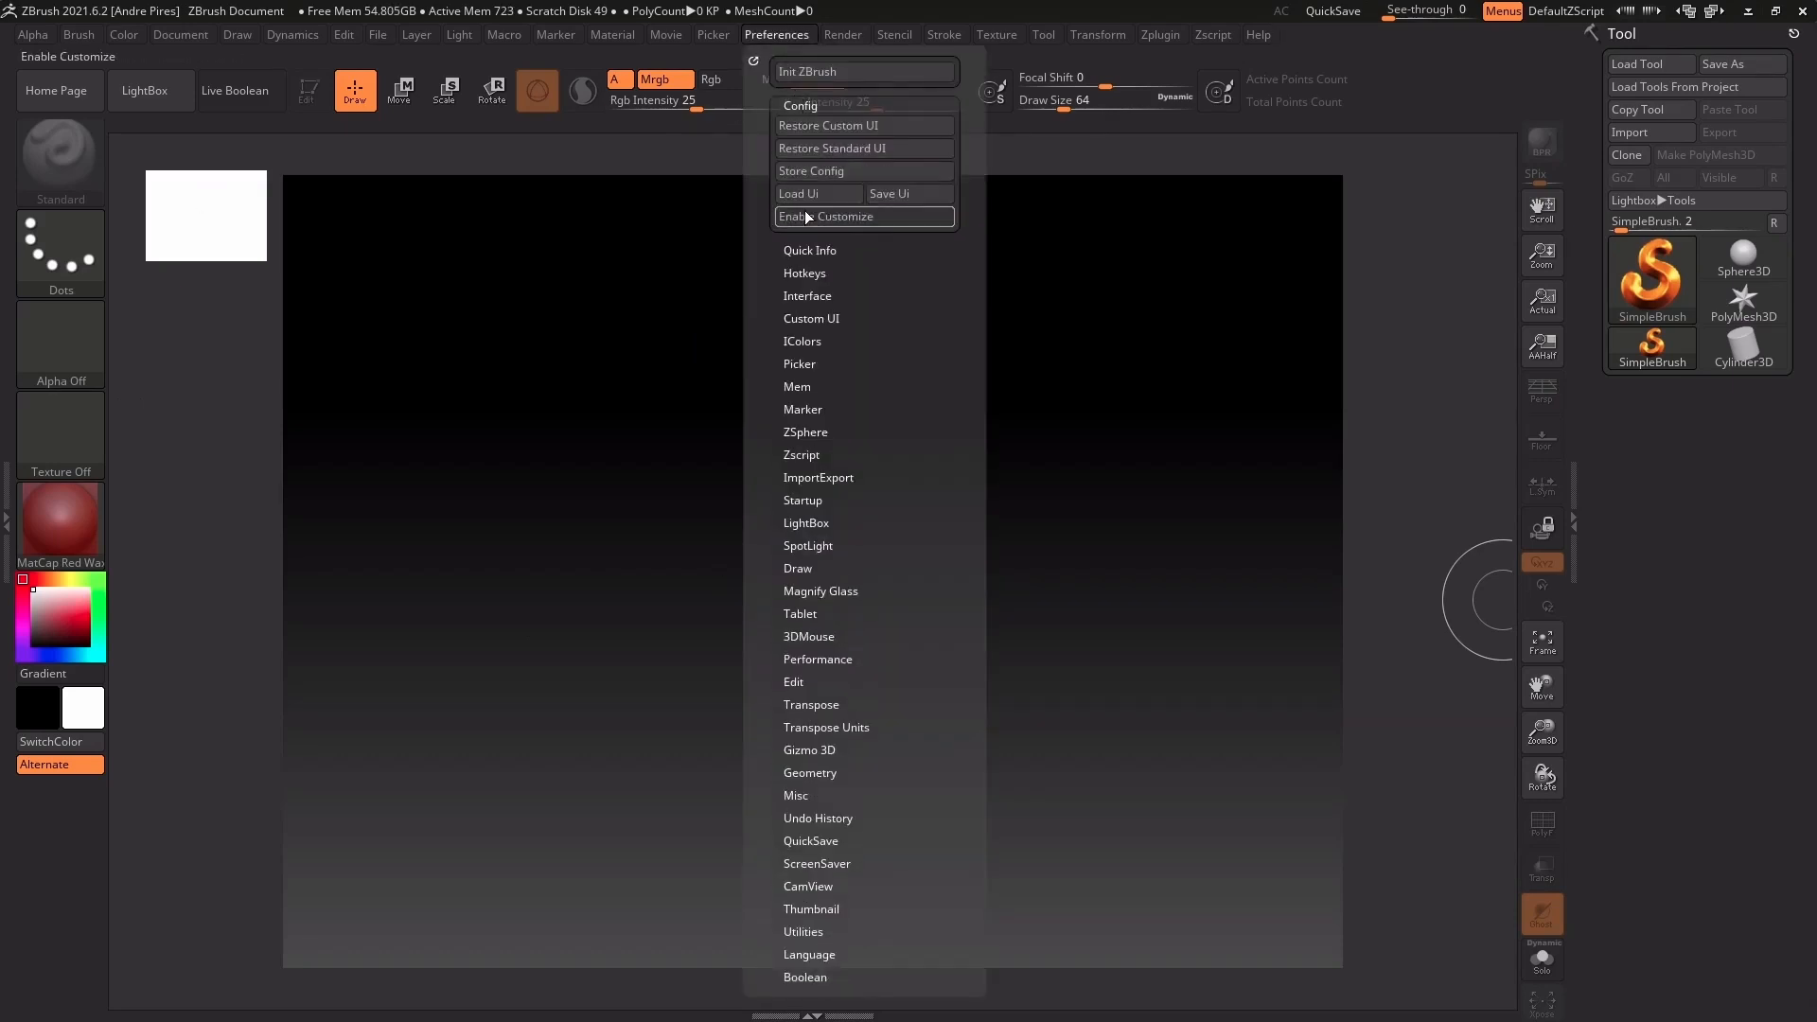
click(806, 213)
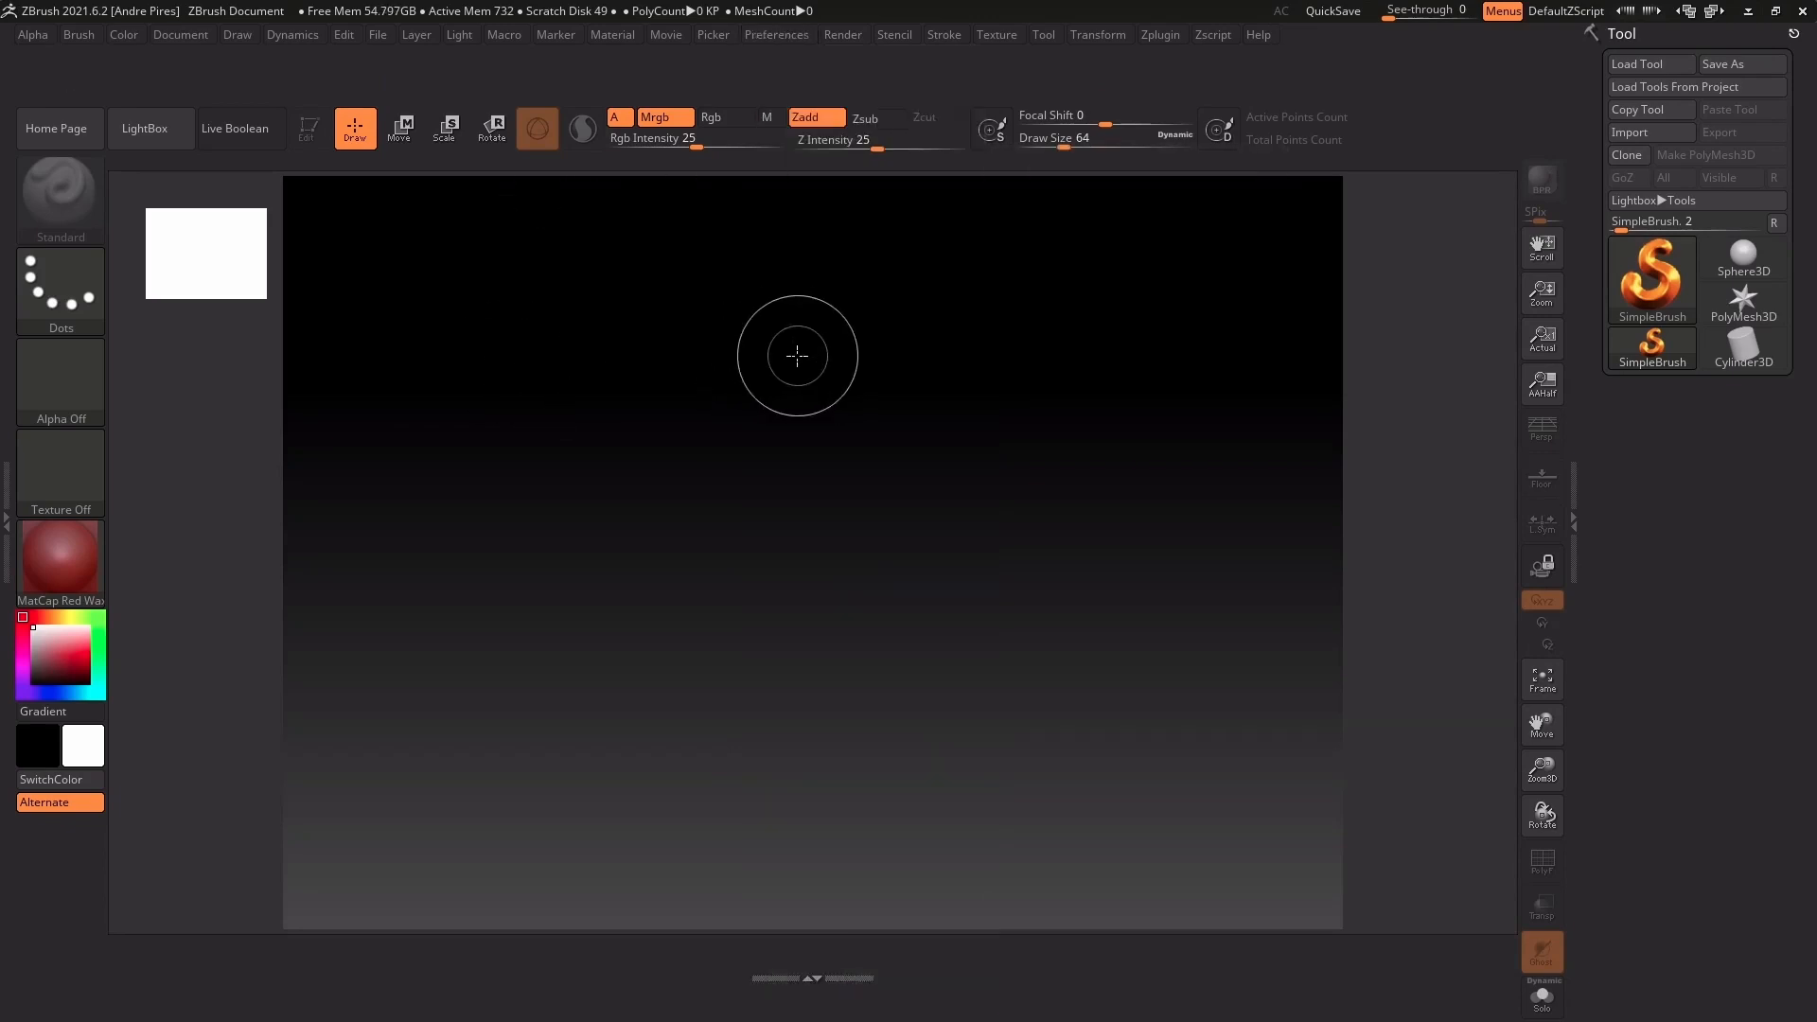
key(ctrl)
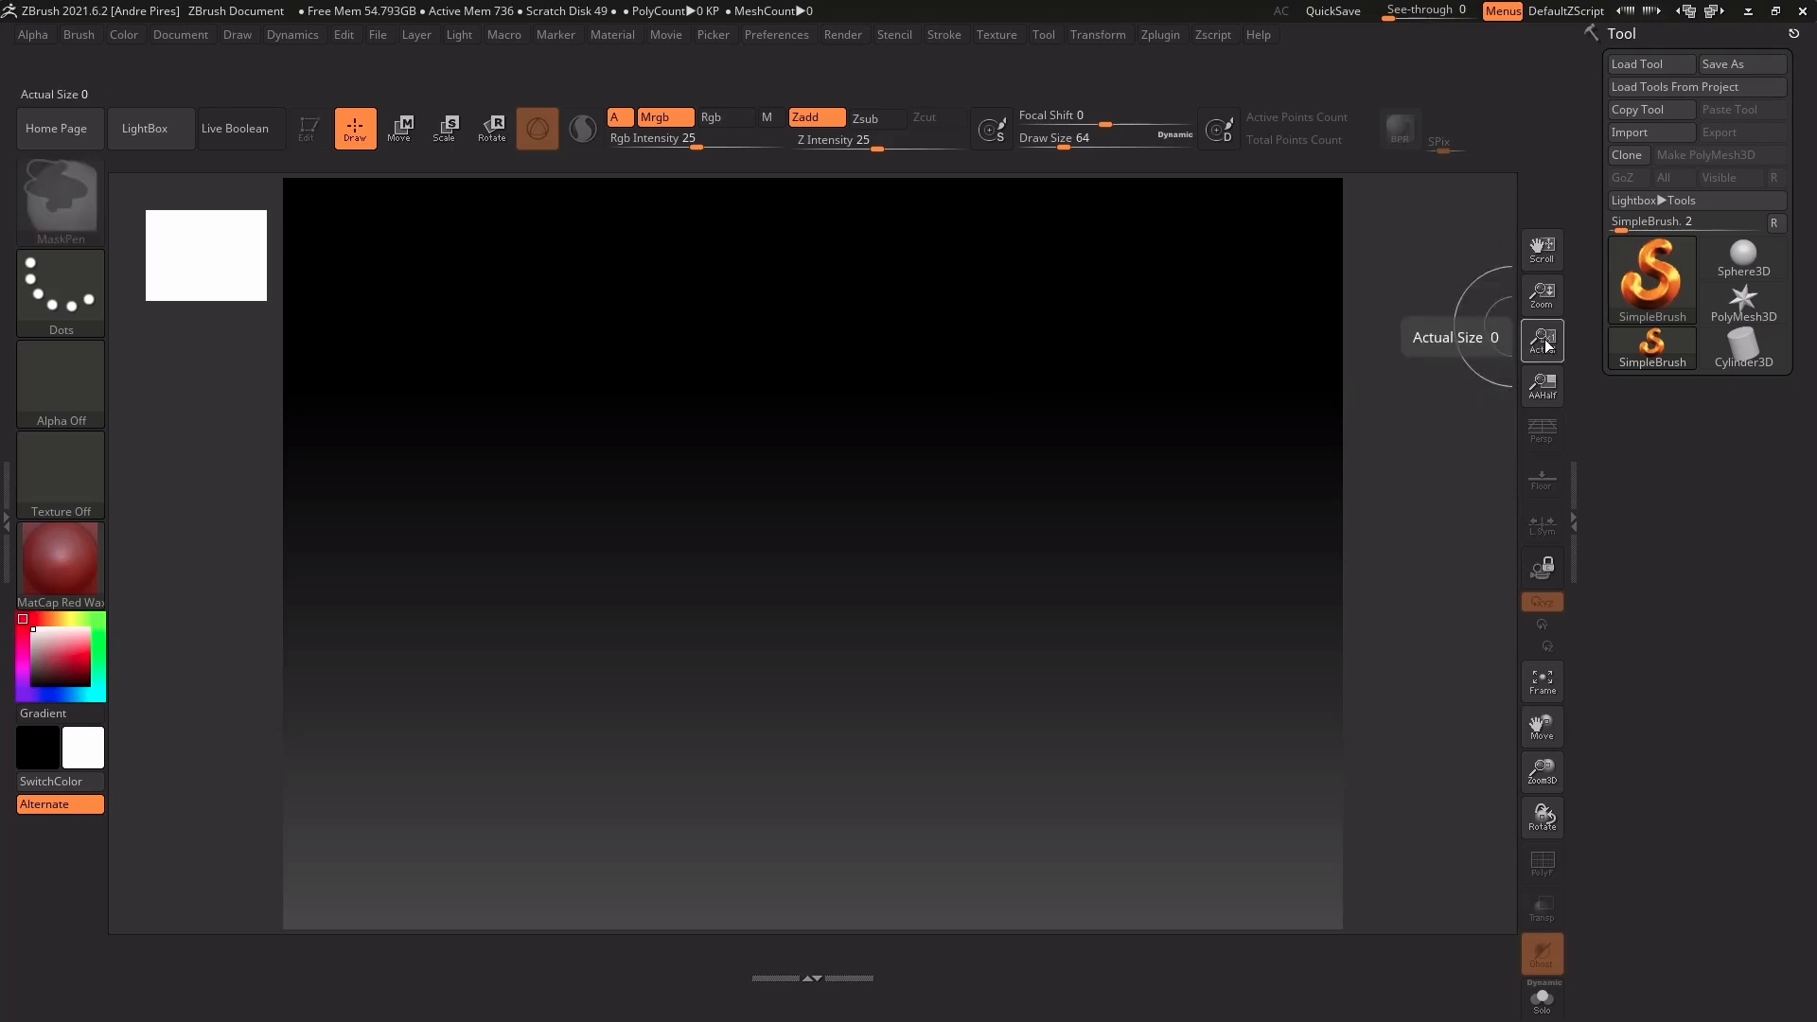
Remove the Actual, Scroll, camera lock and XYZ rotation-axis buttons from the canvas-side shelf
ctrl+alt+drag(1547, 346, 1287, 336)
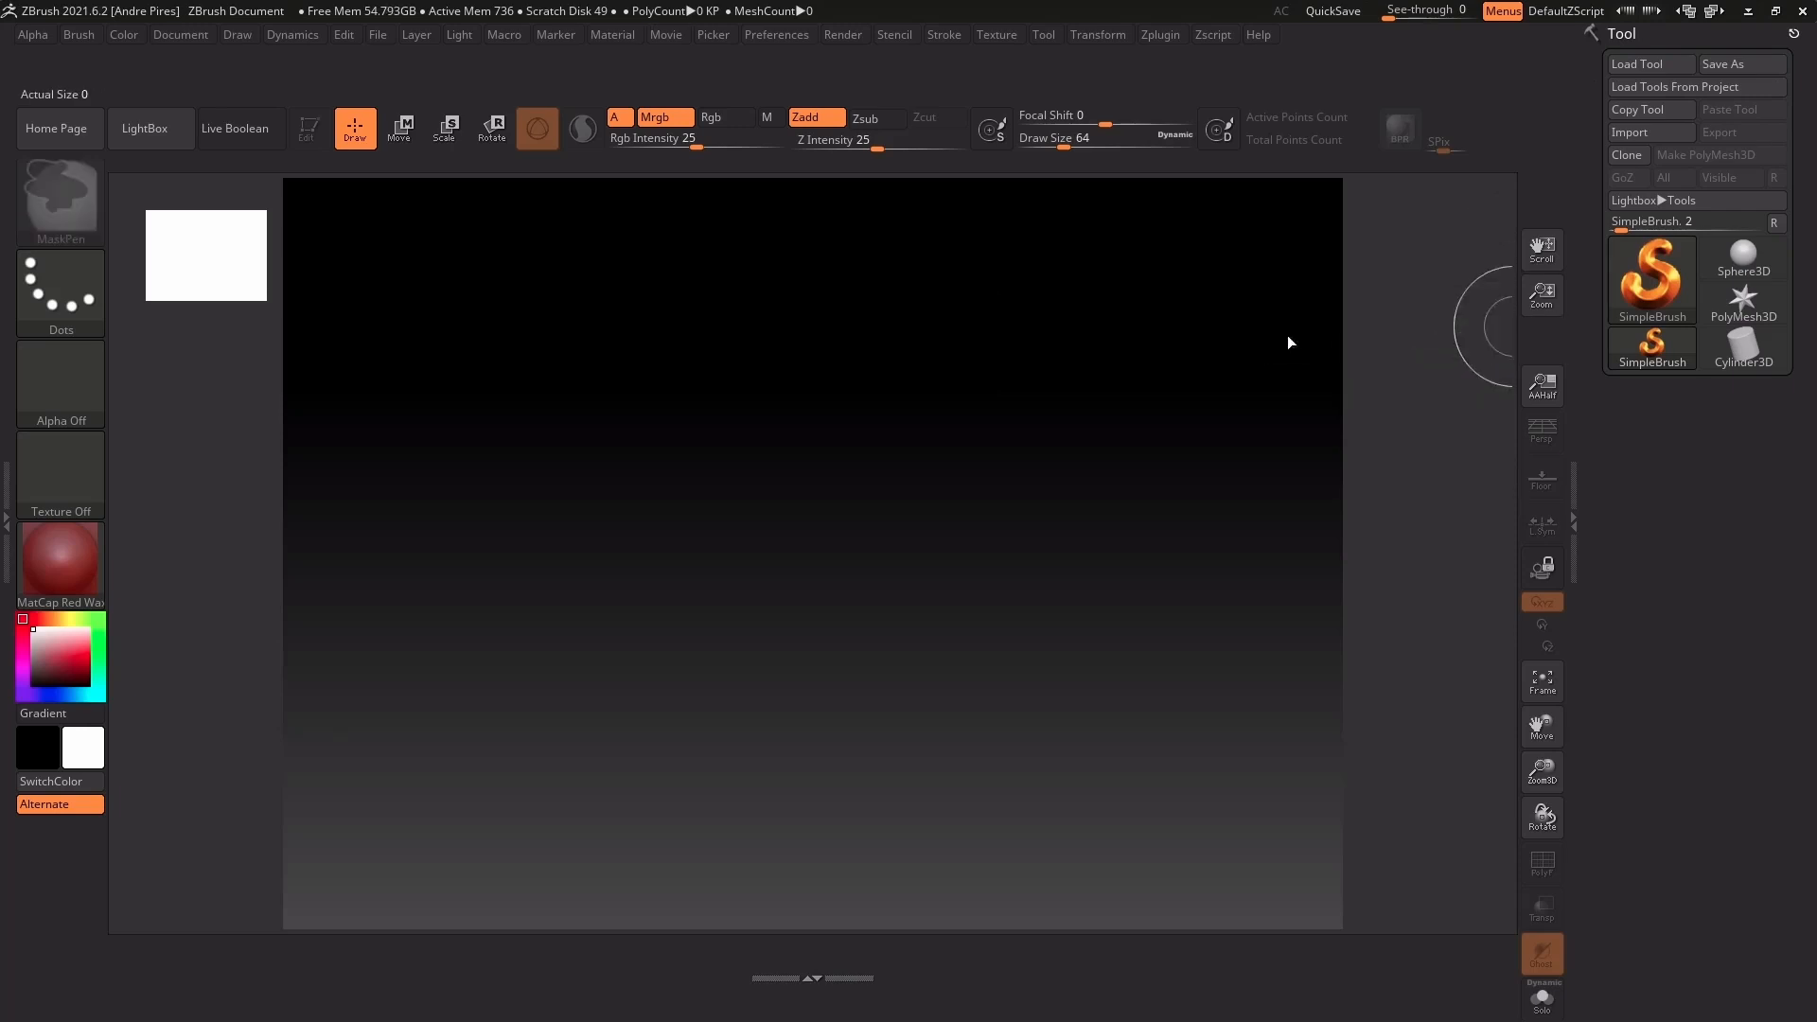
ctrl+alt+drag(1544, 250, 1261, 287)
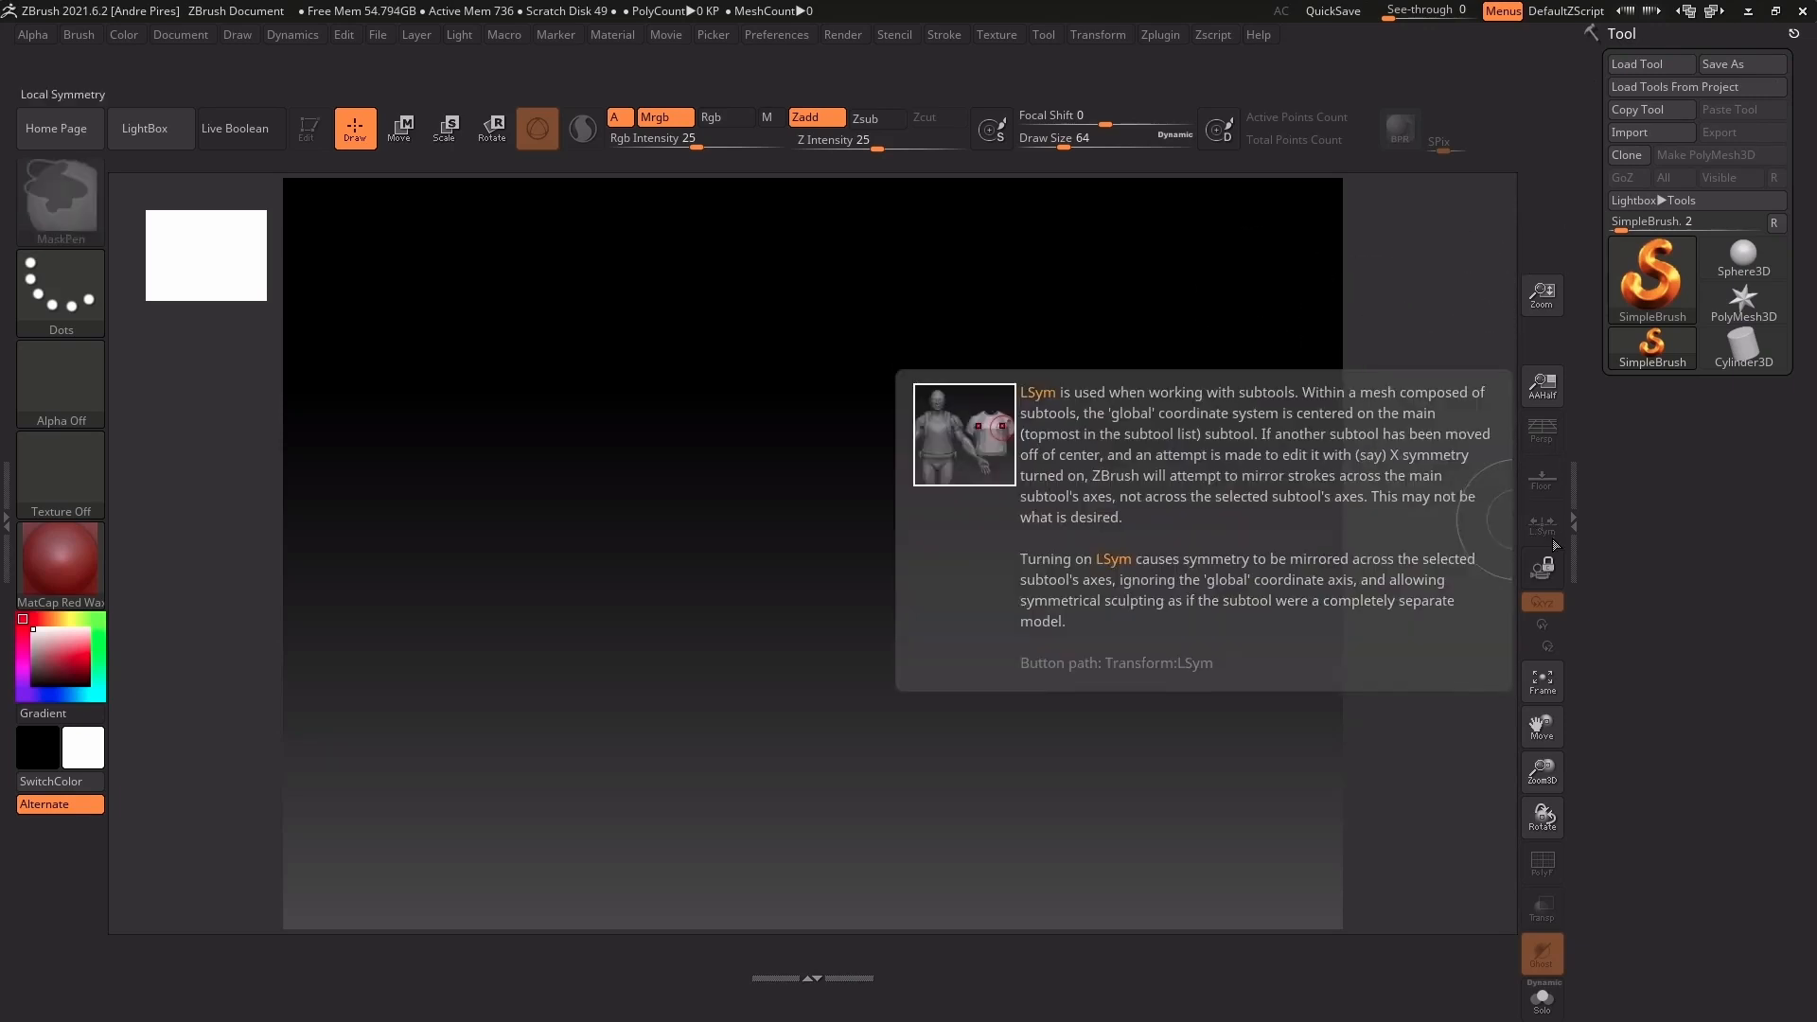
ctrl+alt+drag(1541, 615, 1225, 600)
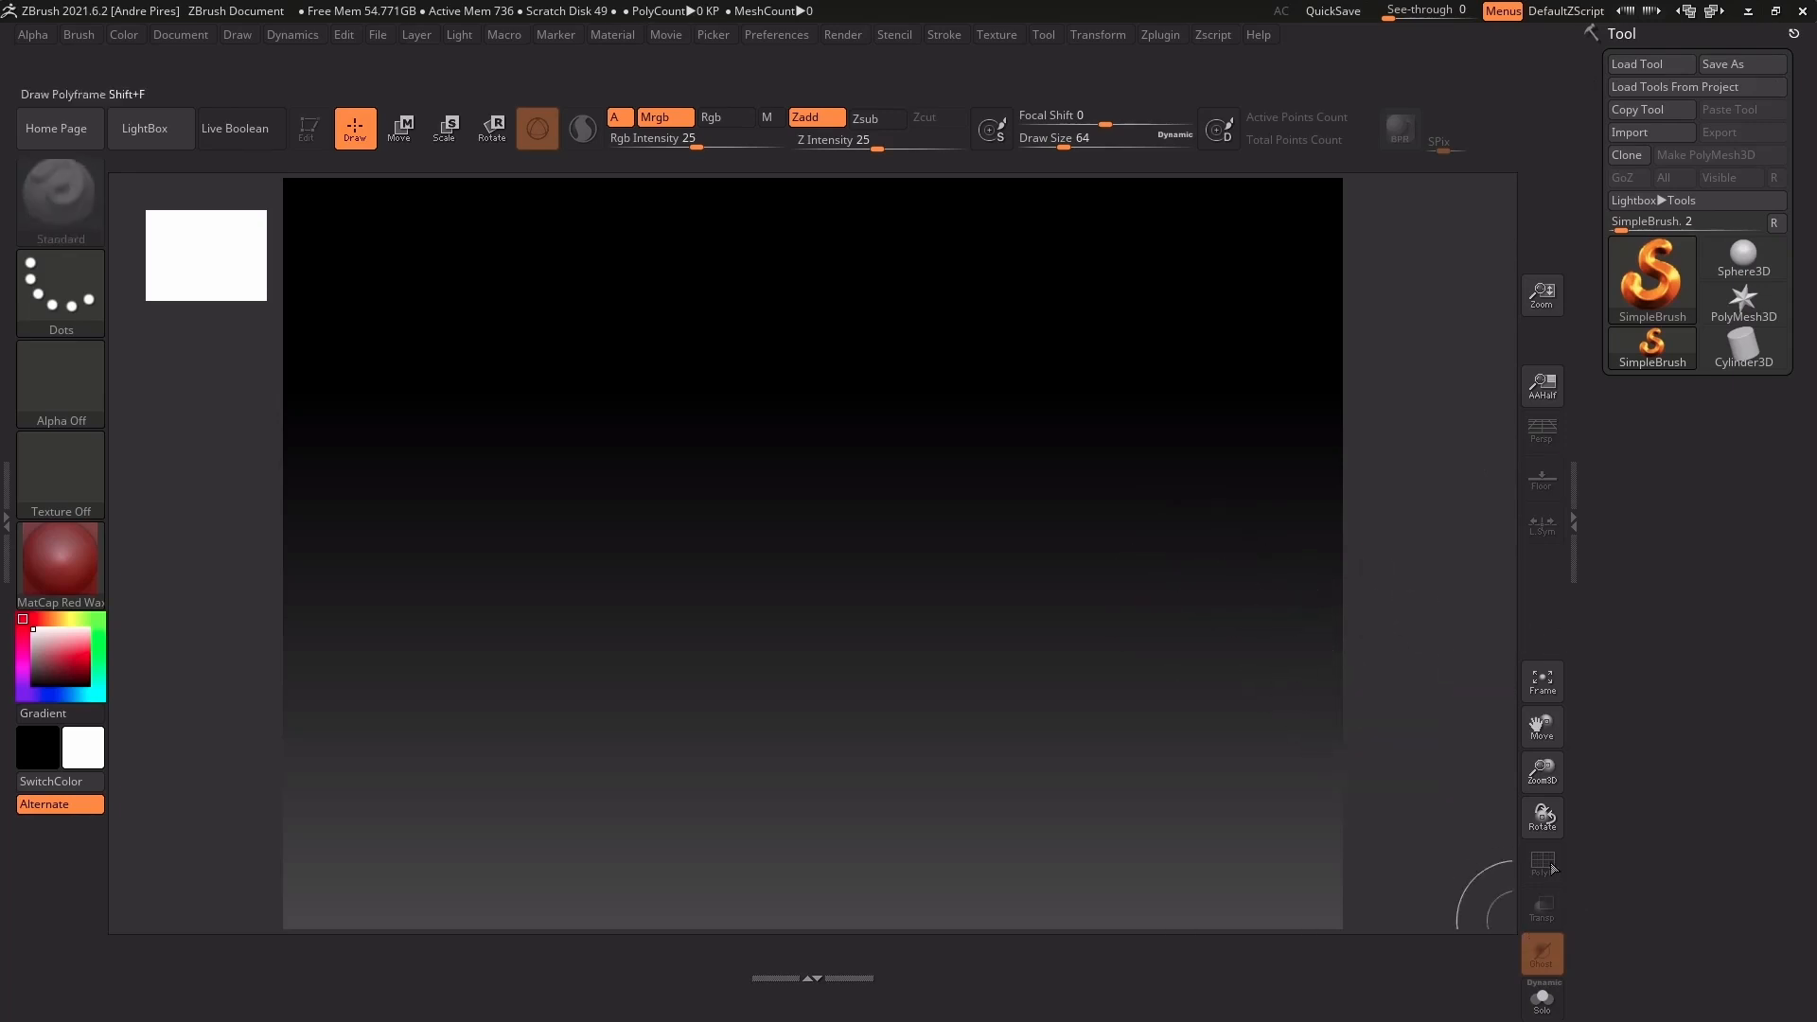
Remove the Rotate, Zoom3D, Move and Frame buttons from the canvas-side shelf
drag(1556, 625, 1546, 483)
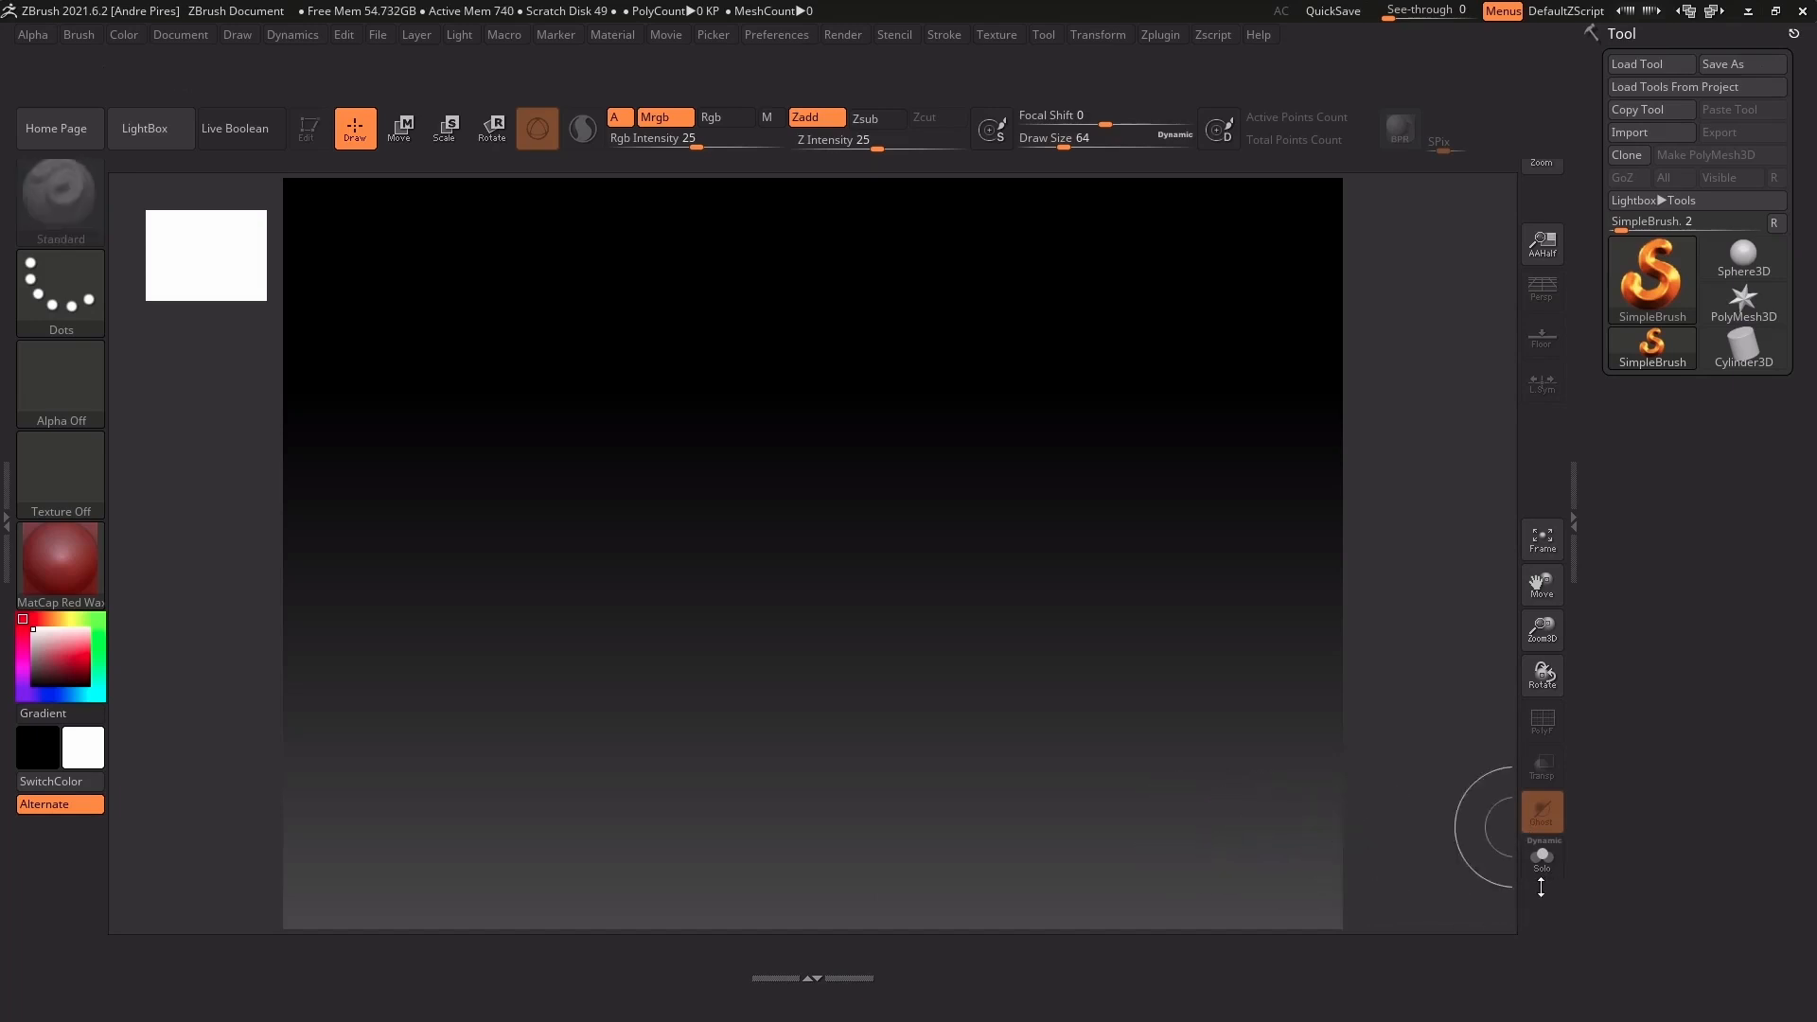
drag(1541, 888, 1537, 949)
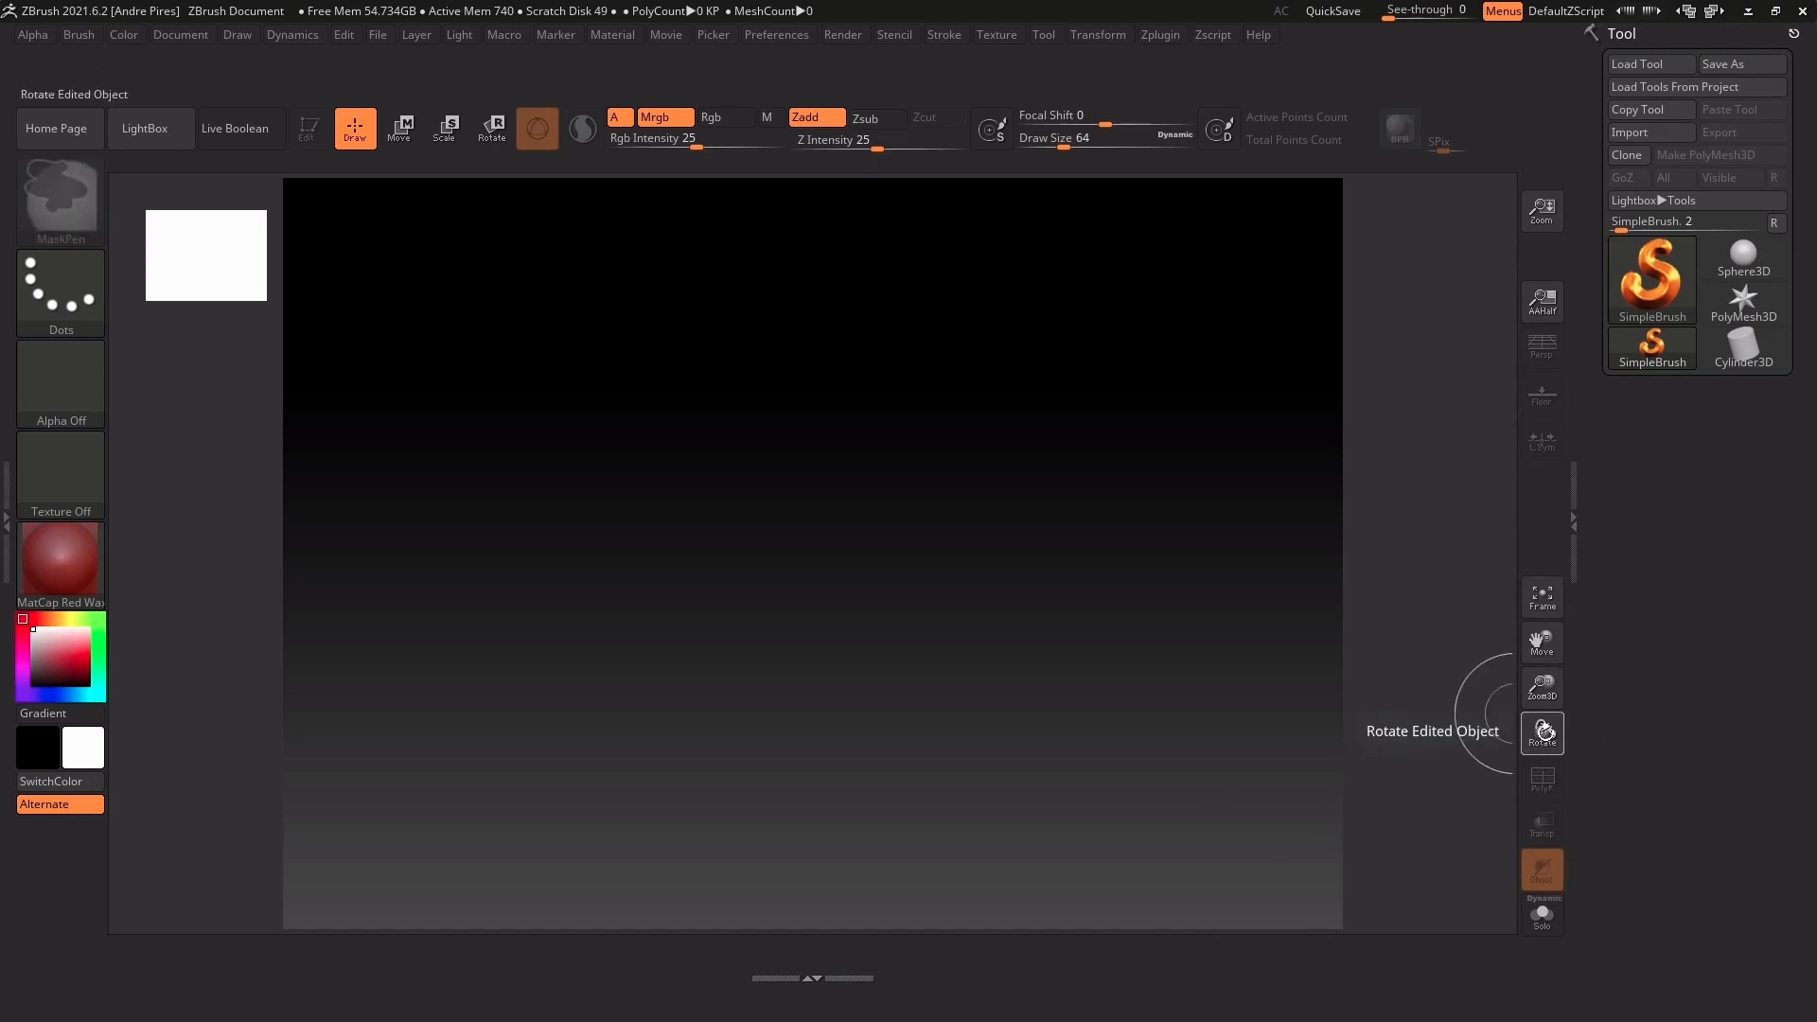
ctrl+alt+drag(1547, 733, 1033, 703)
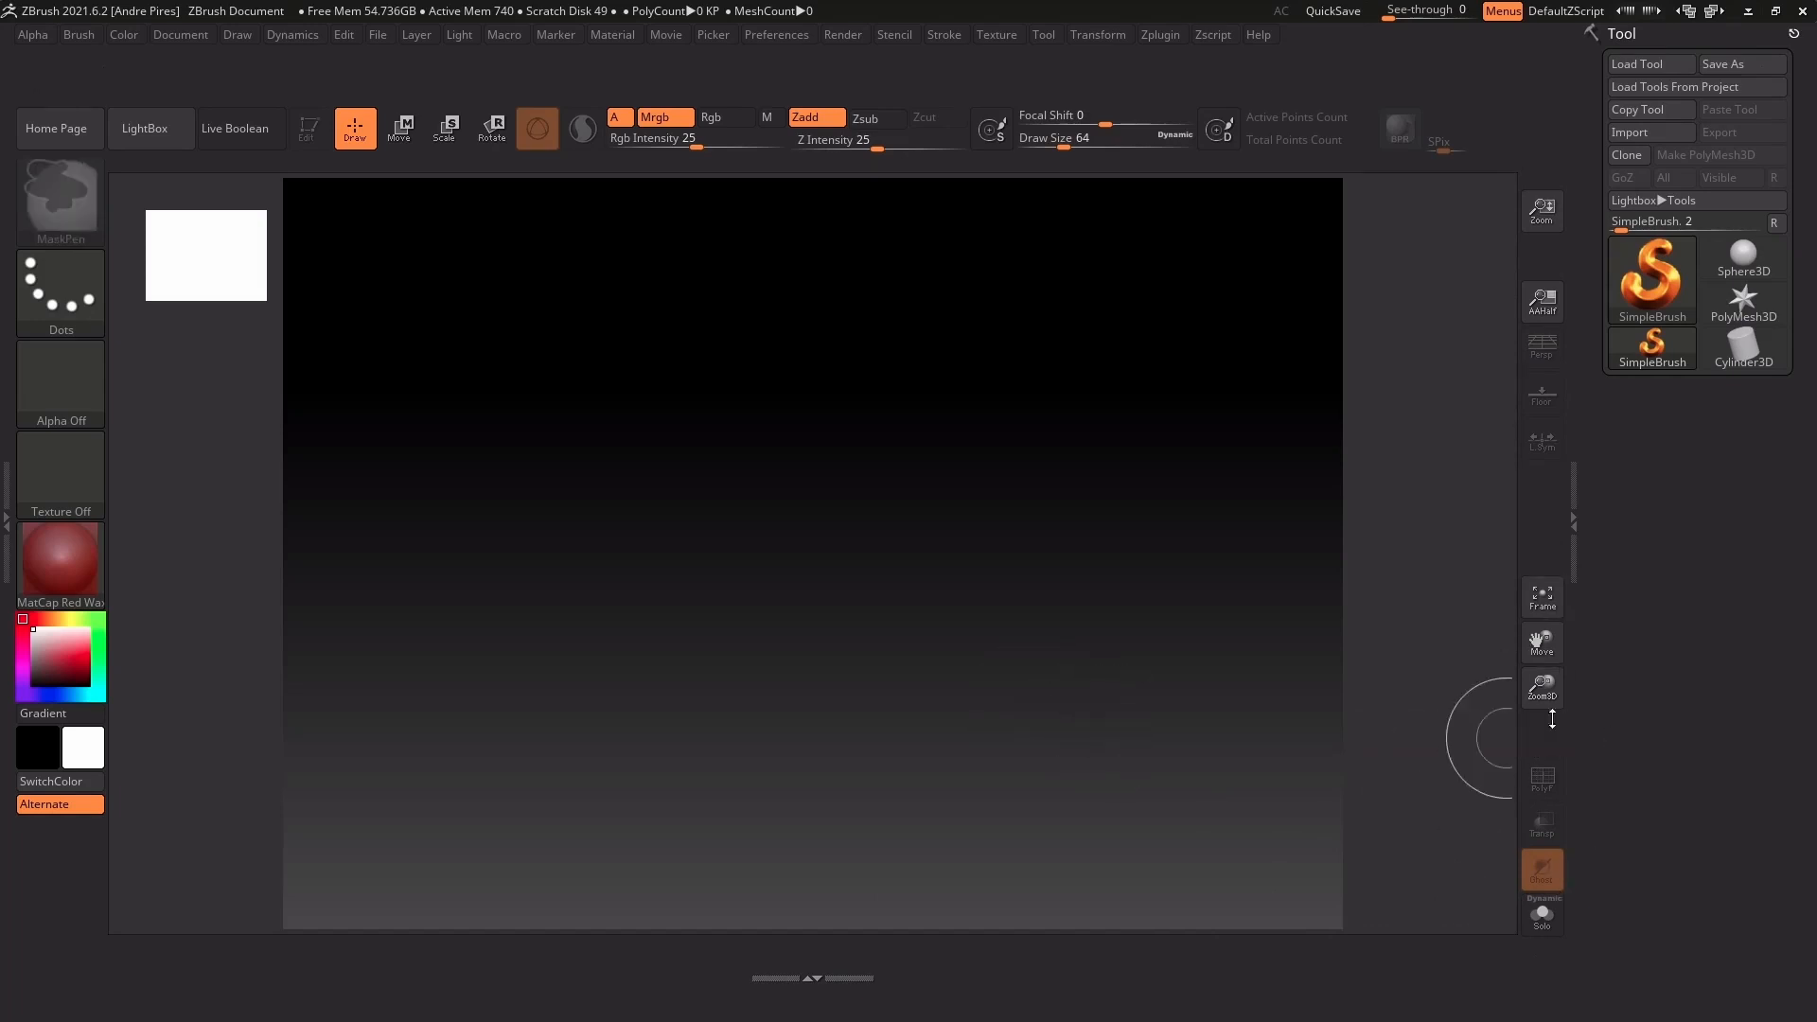
ctrl+alt+drag(1547, 694, 1158, 727)
ctrl+alt+drag(1542, 644, 1230, 677)
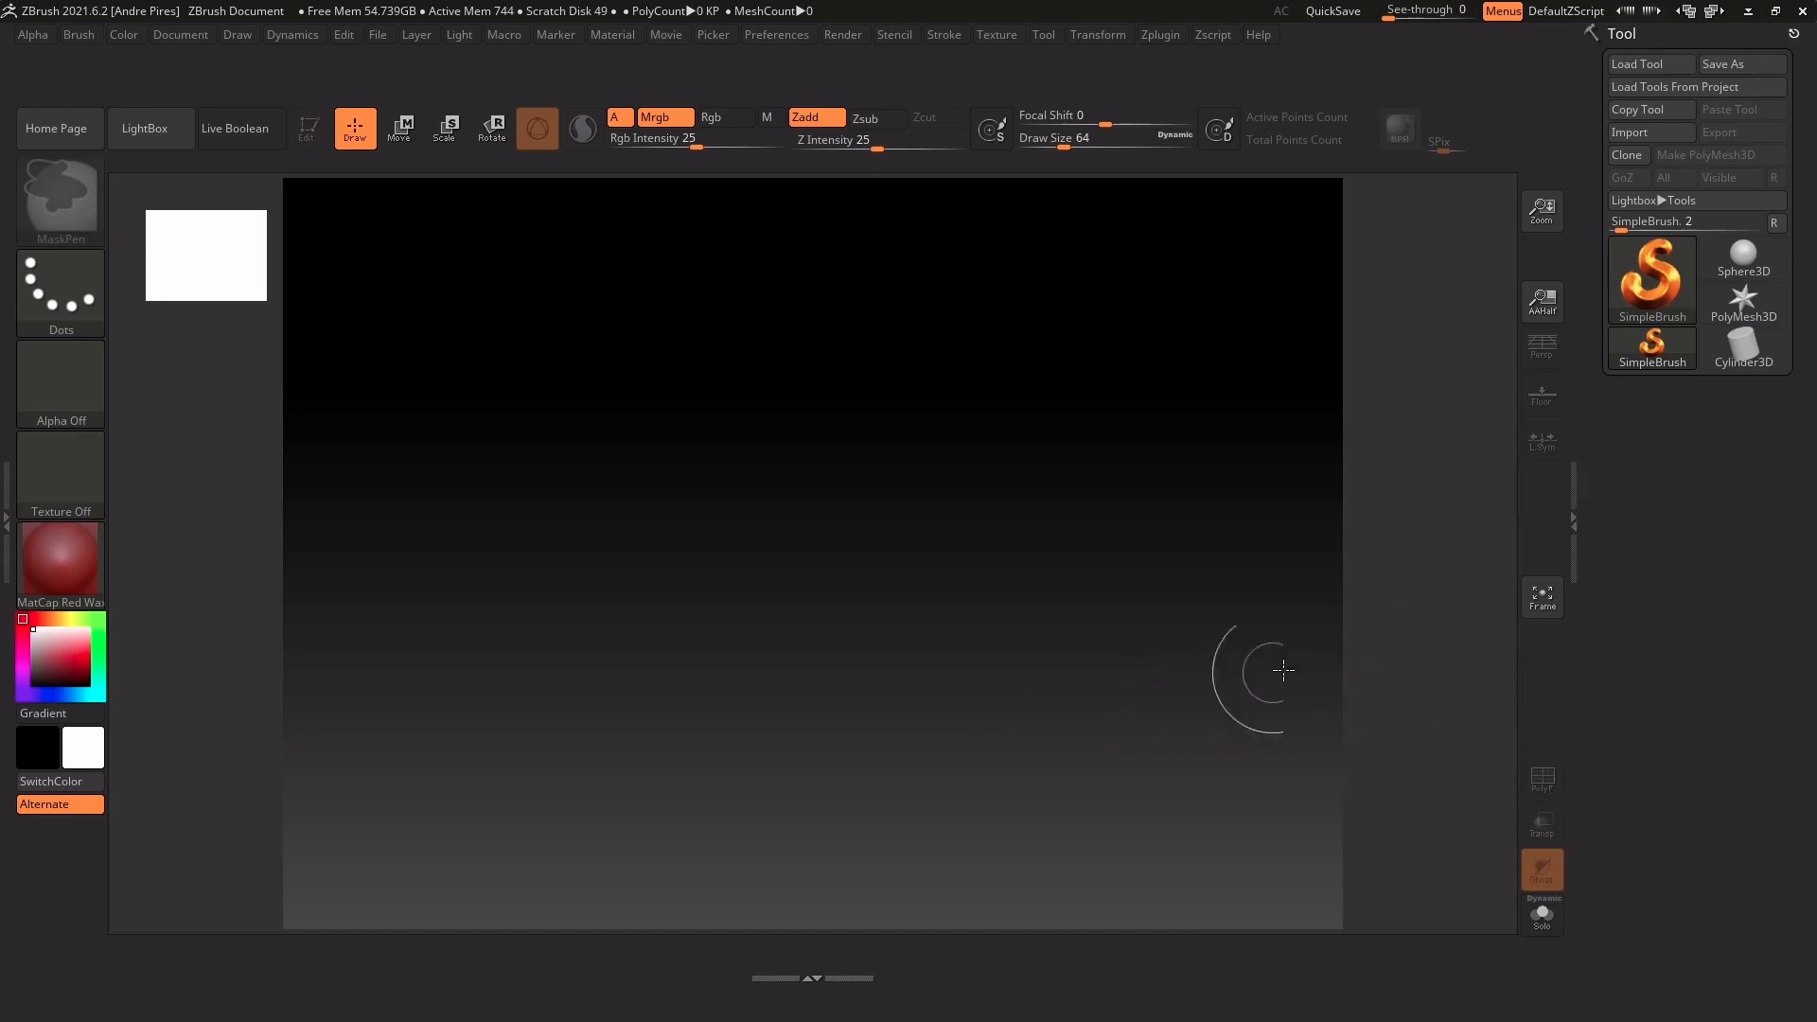
ctrl+alt+drag(1544, 602, 1168, 682)
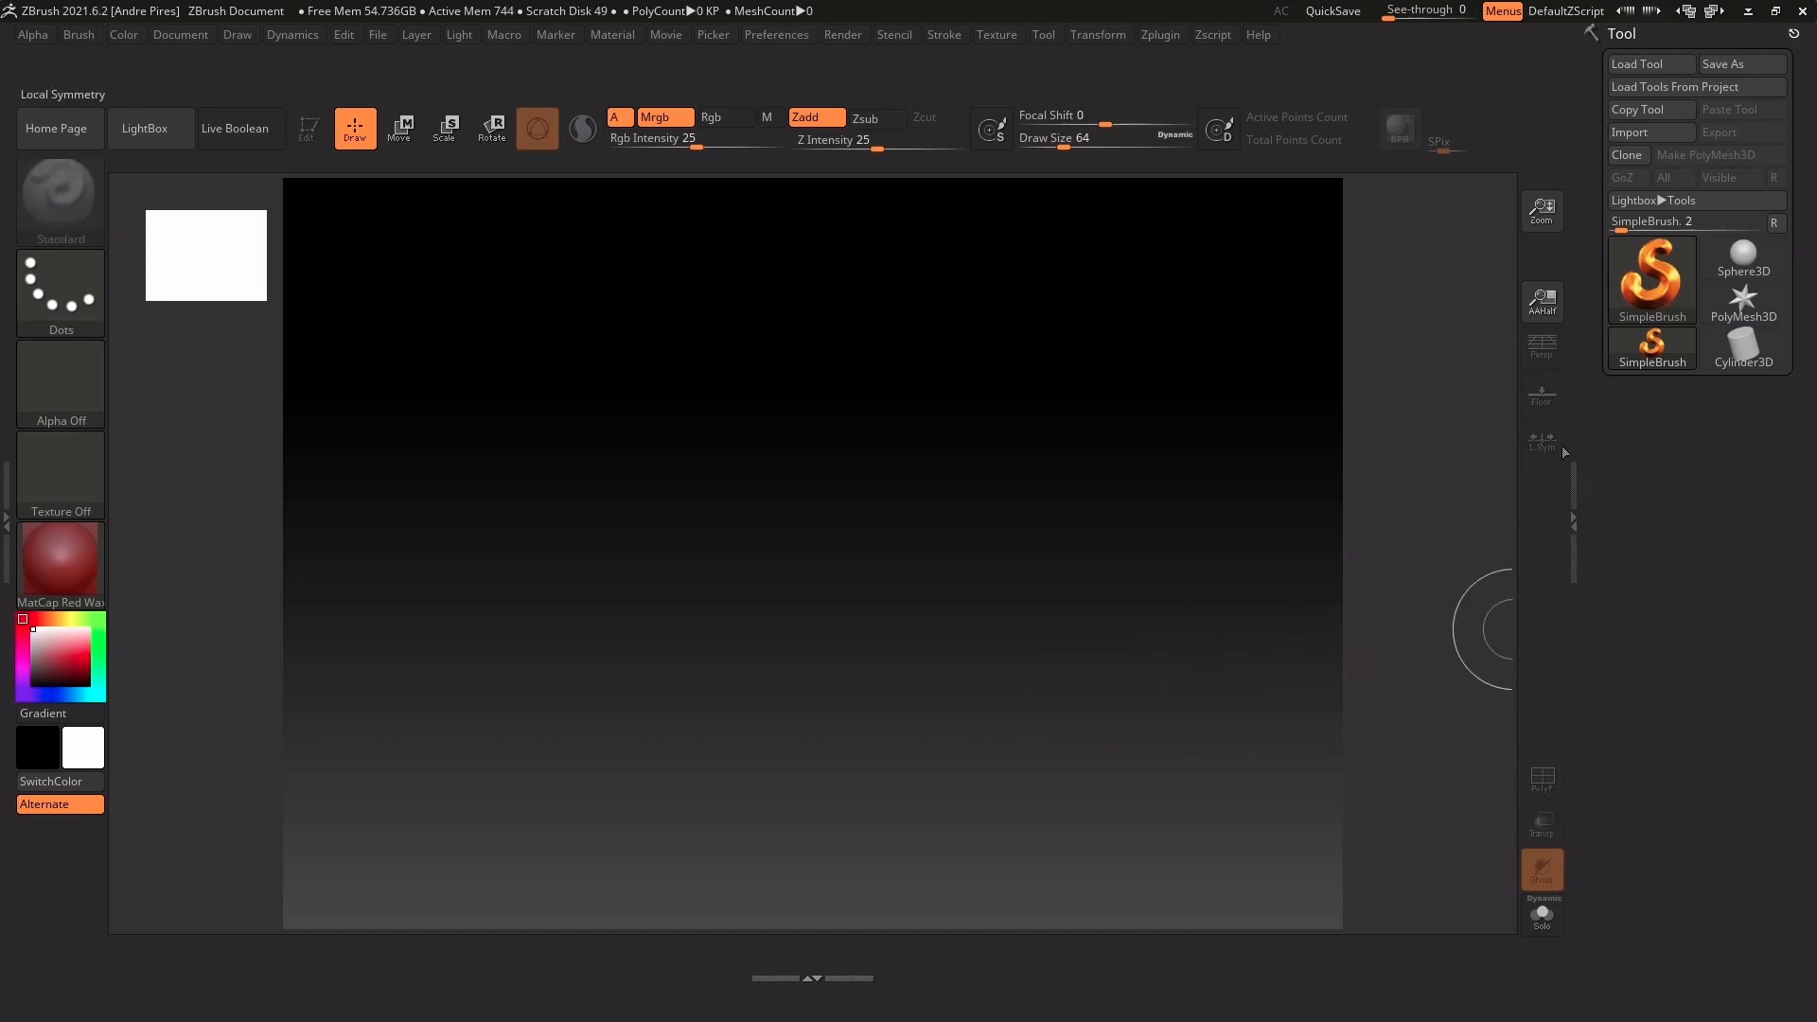
Regroup the Zoom, AAHalf, Persp, Floor and L.Sym buttons in one continuous stack directly above PolyF
mouse_move(1544, 444)
ctrl+alt+drag(1544, 445, 1530, 742)
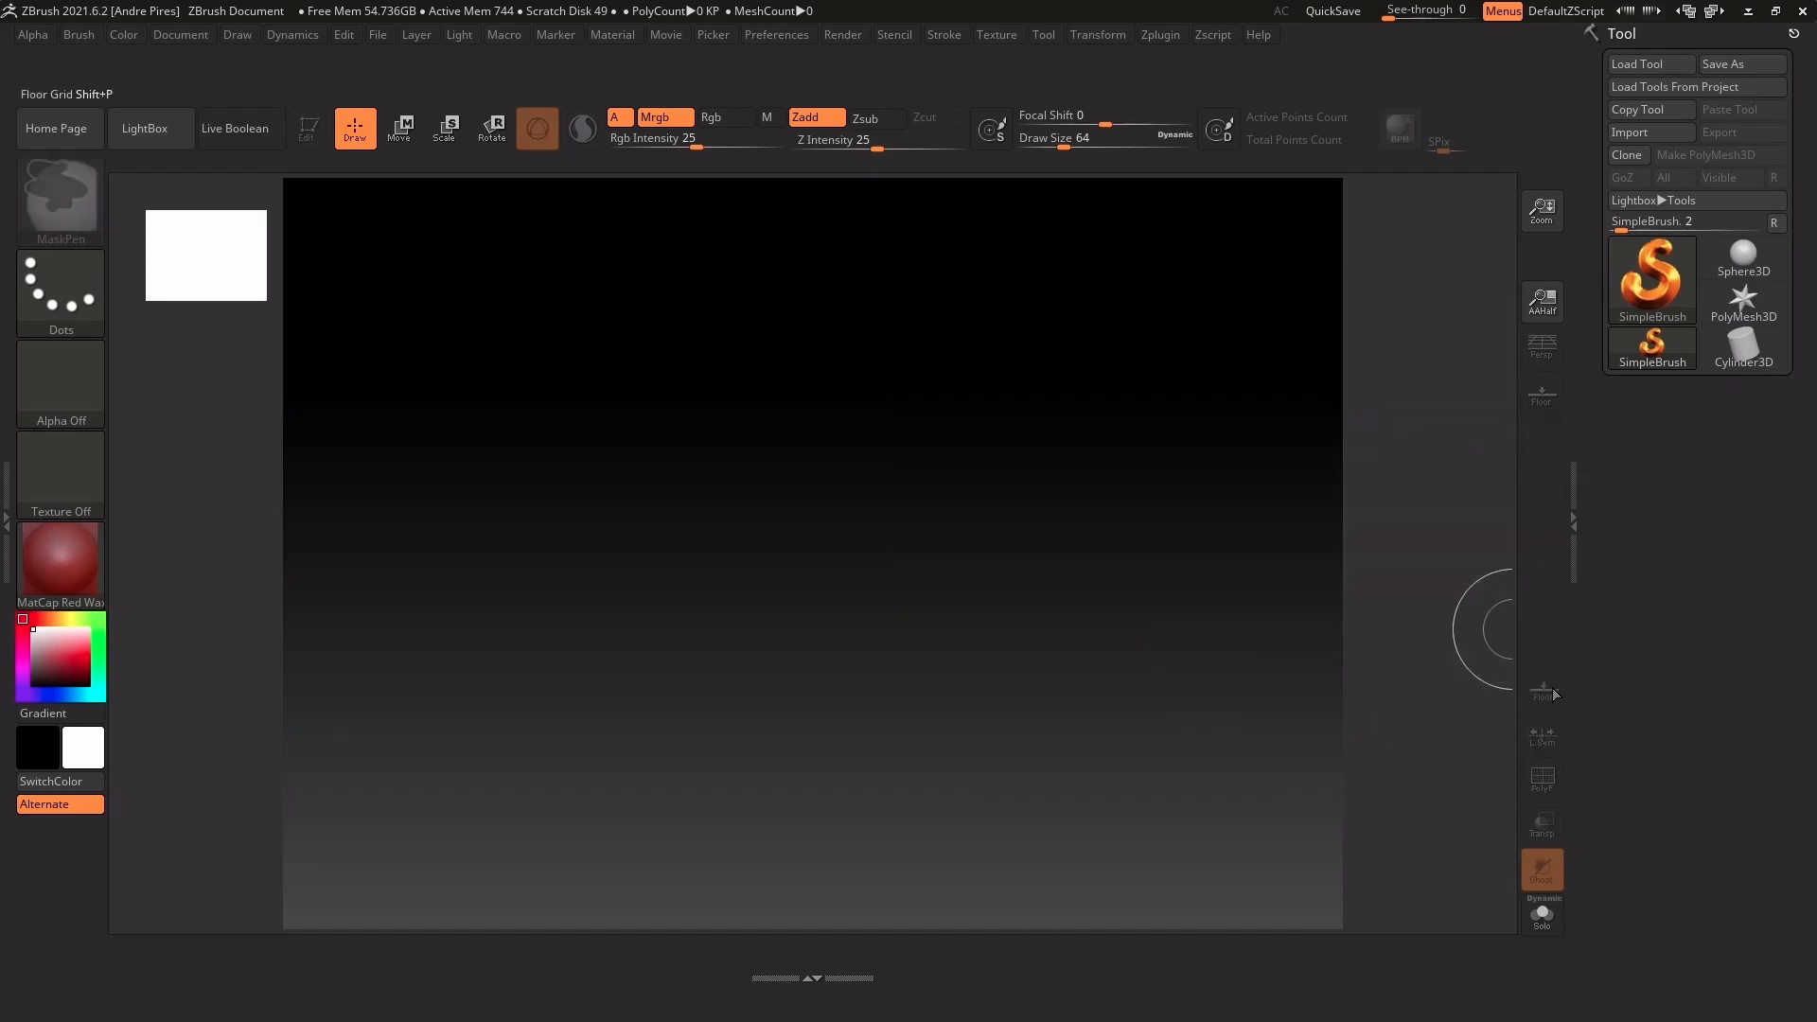
ctrl+alt+drag(1542, 348, 1550, 632)
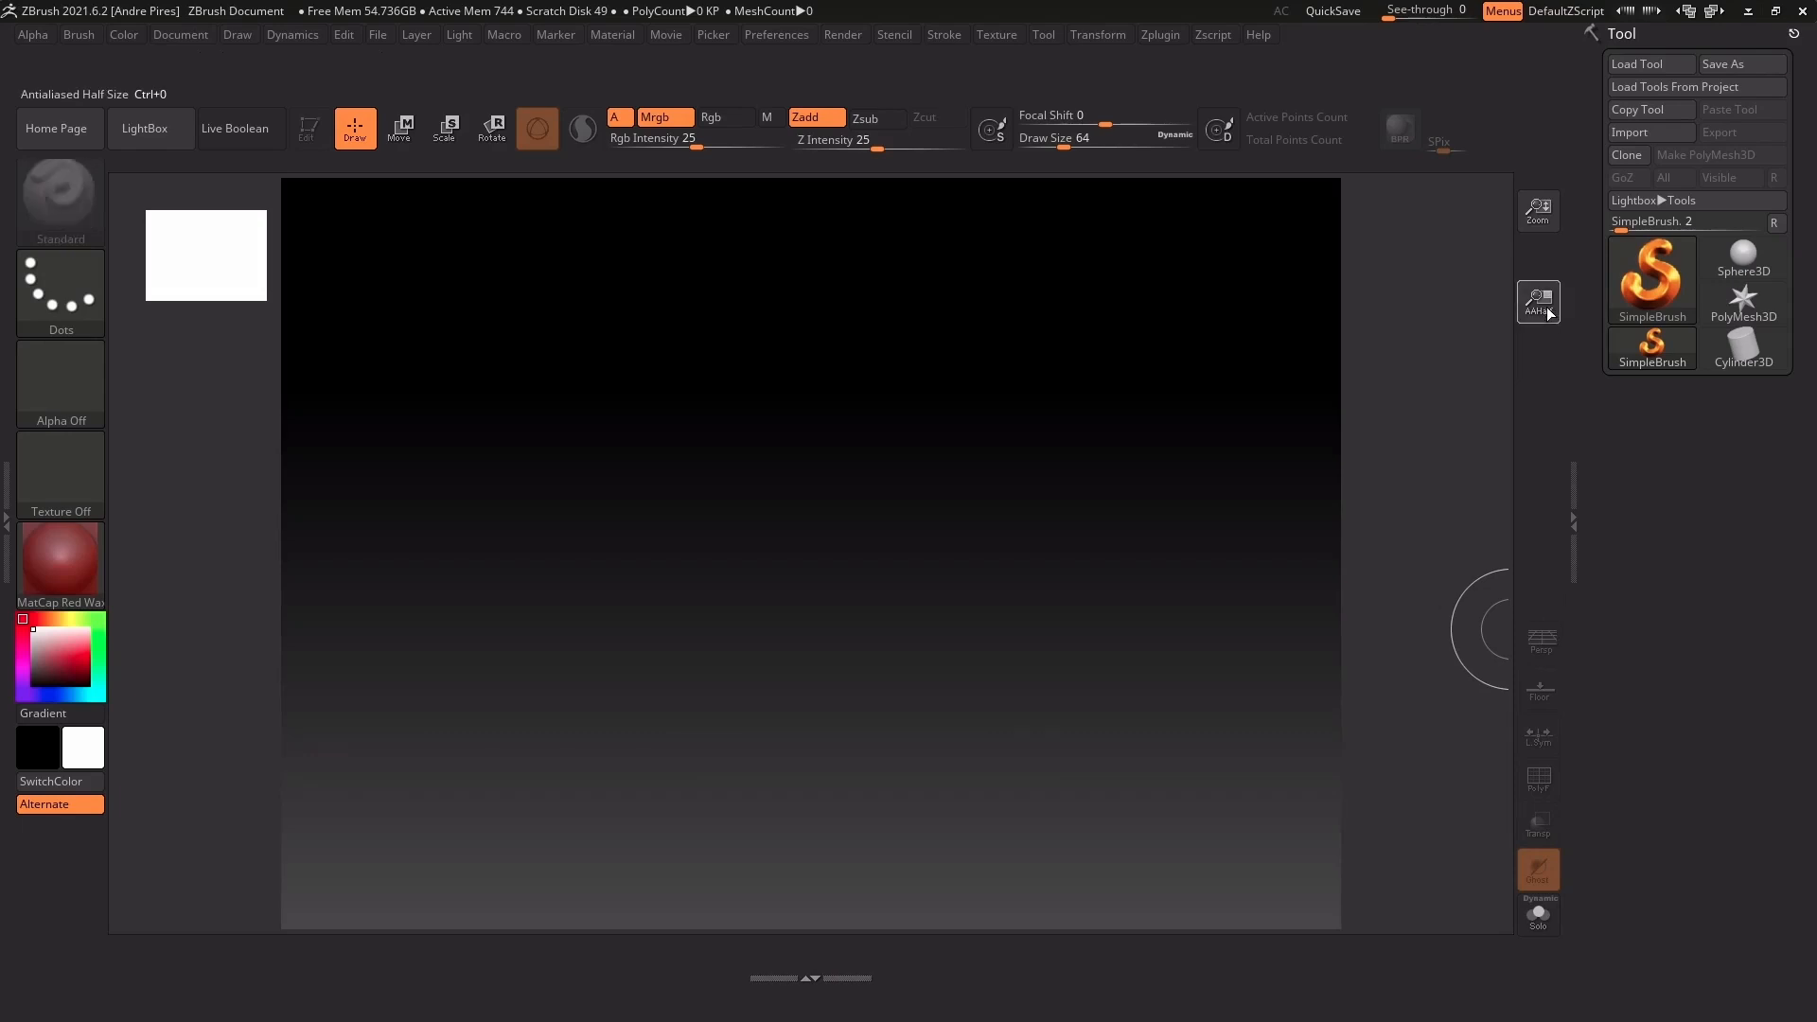
ctrl+alt+drag(1547, 303, 1550, 597)
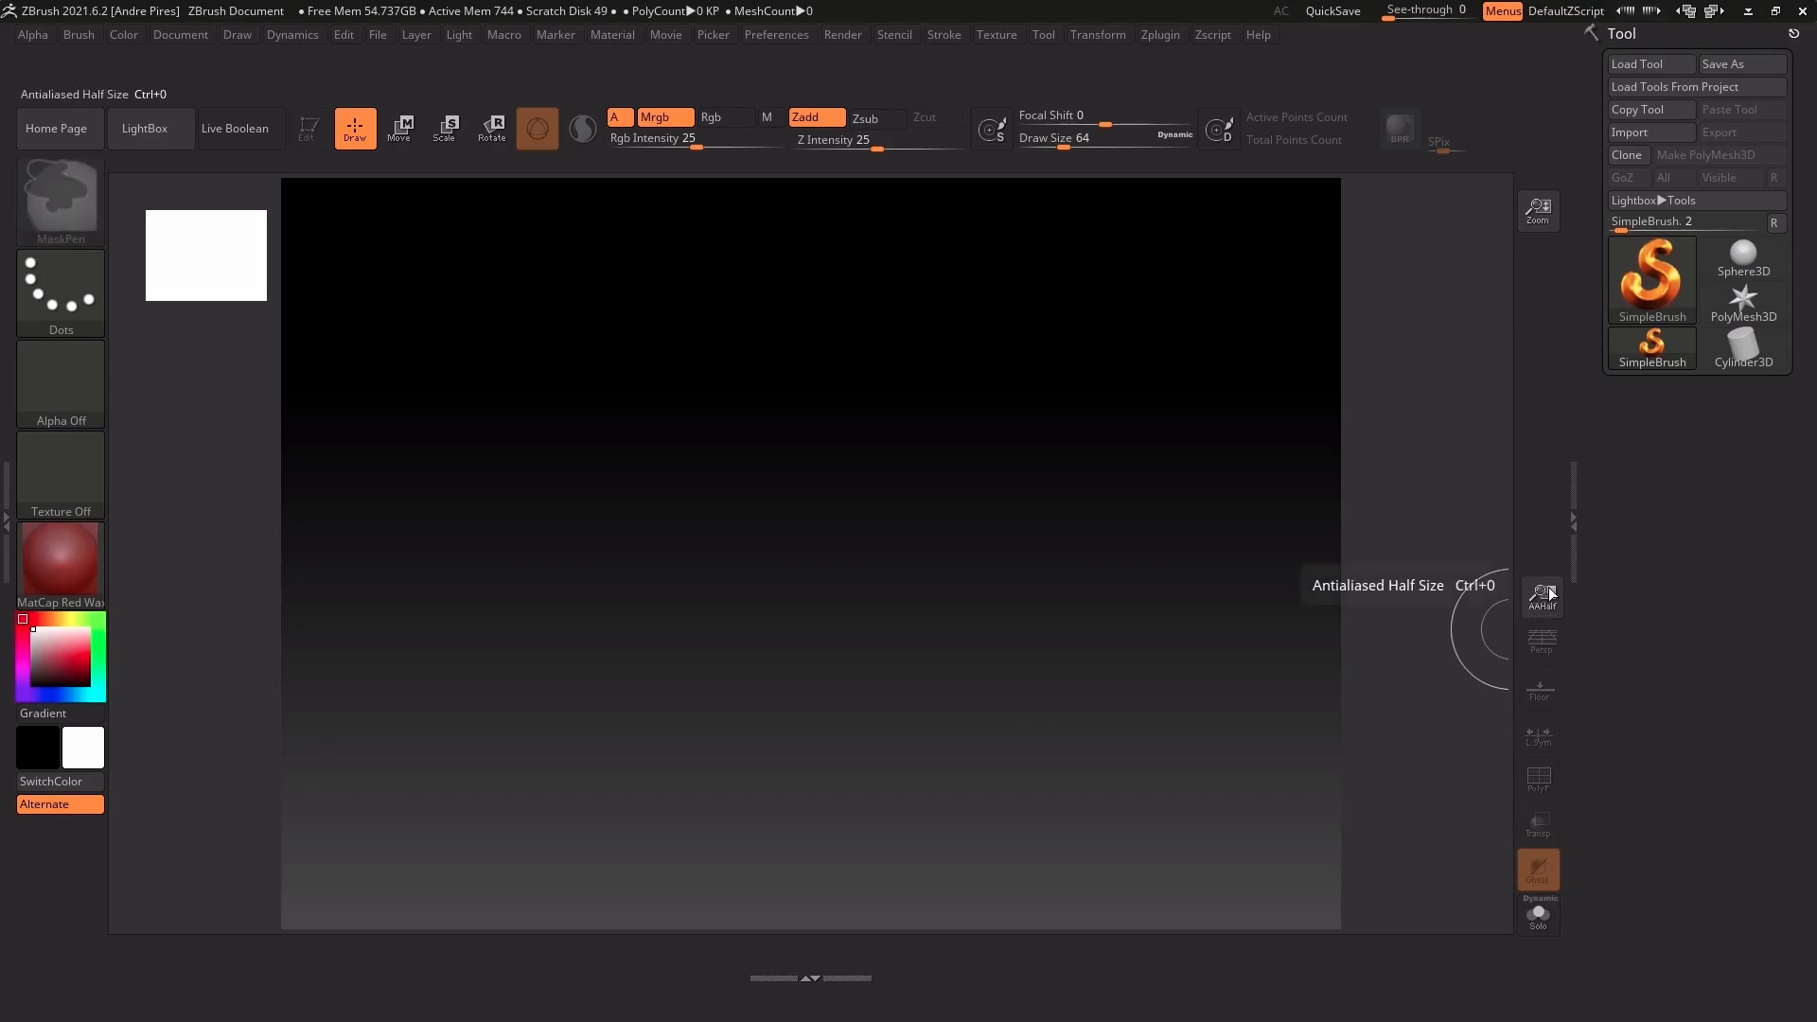
ctrl+alt+drag(1541, 214, 1538, 554)
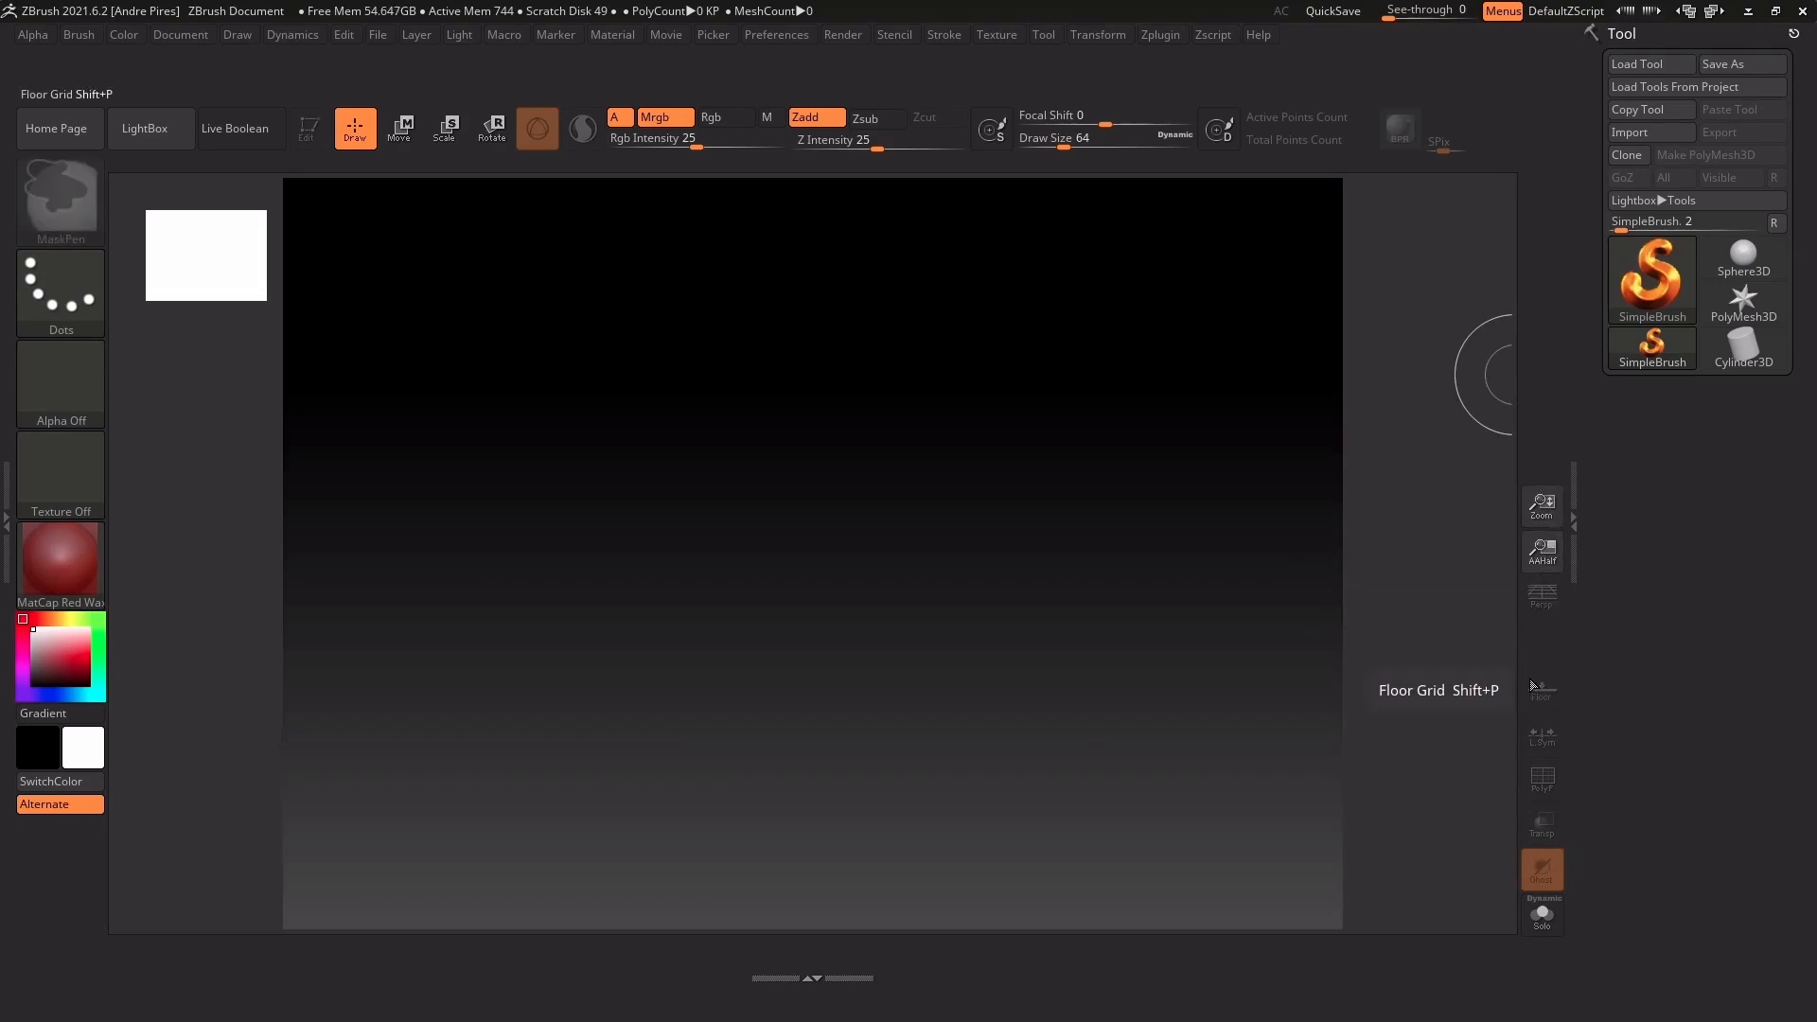
ctrl+alt+drag(1543, 554, 1543, 598)
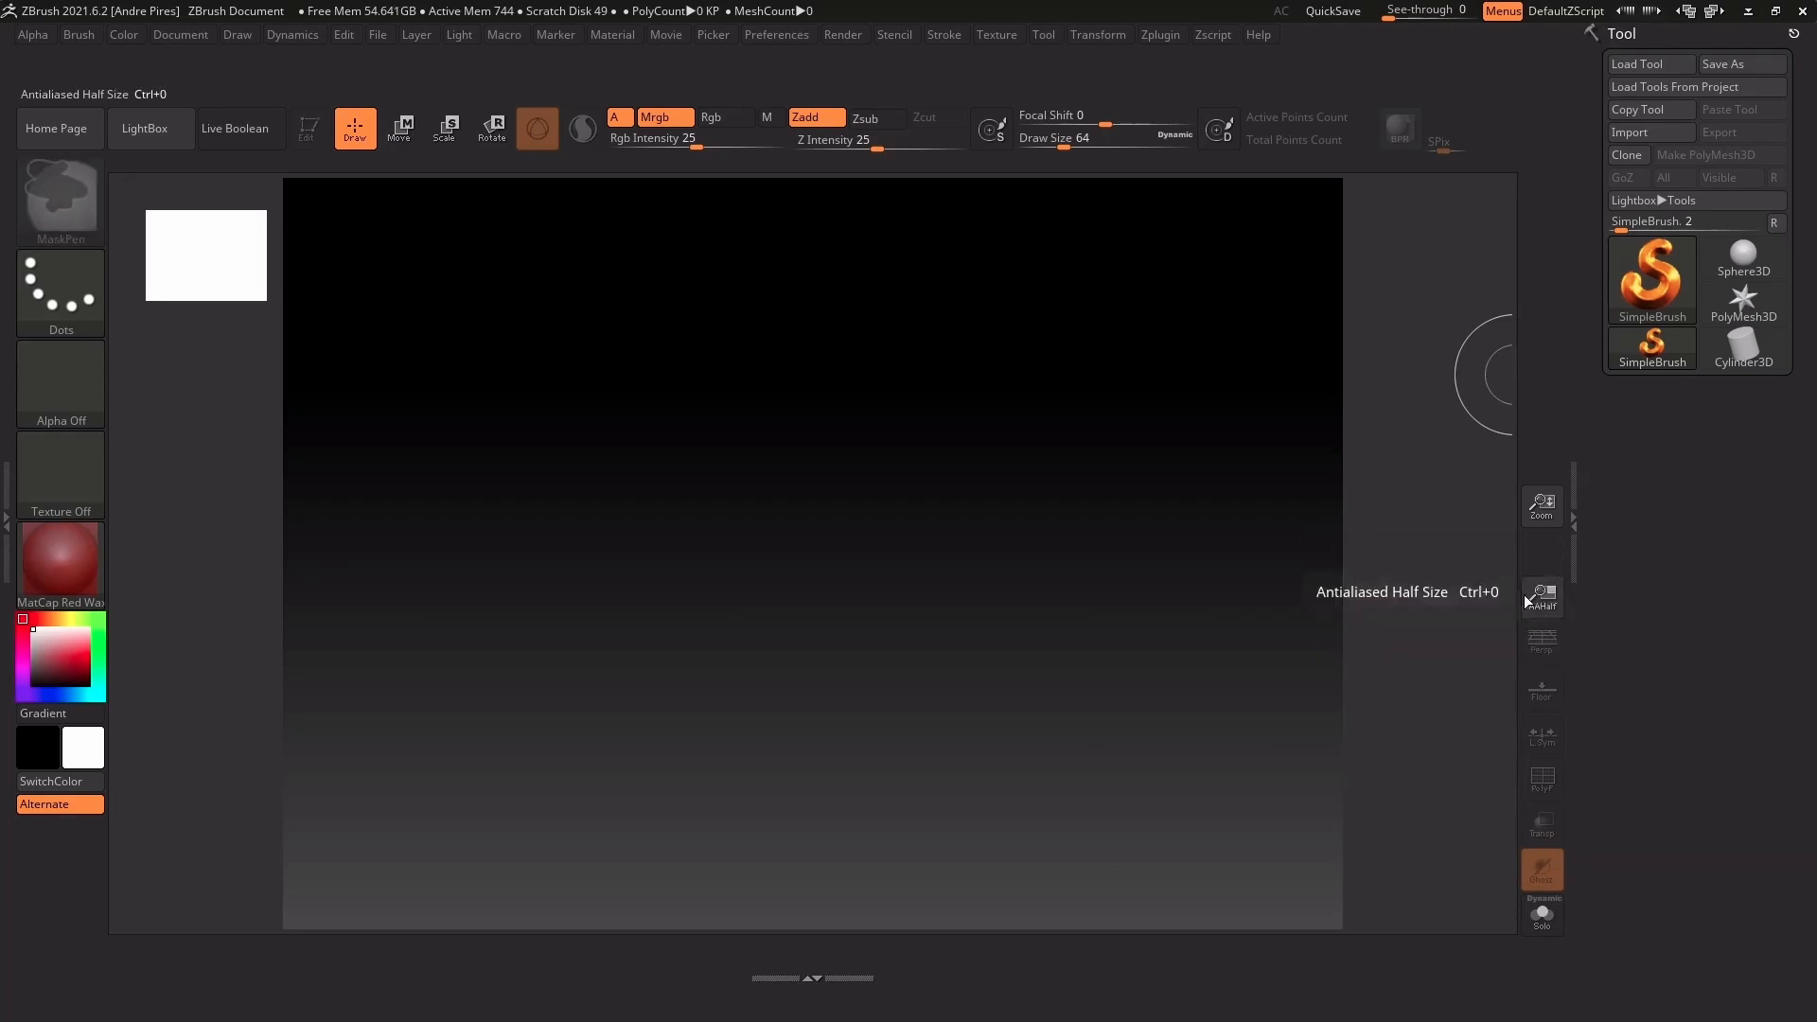
ctrl+alt+drag(1534, 509, 1543, 552)
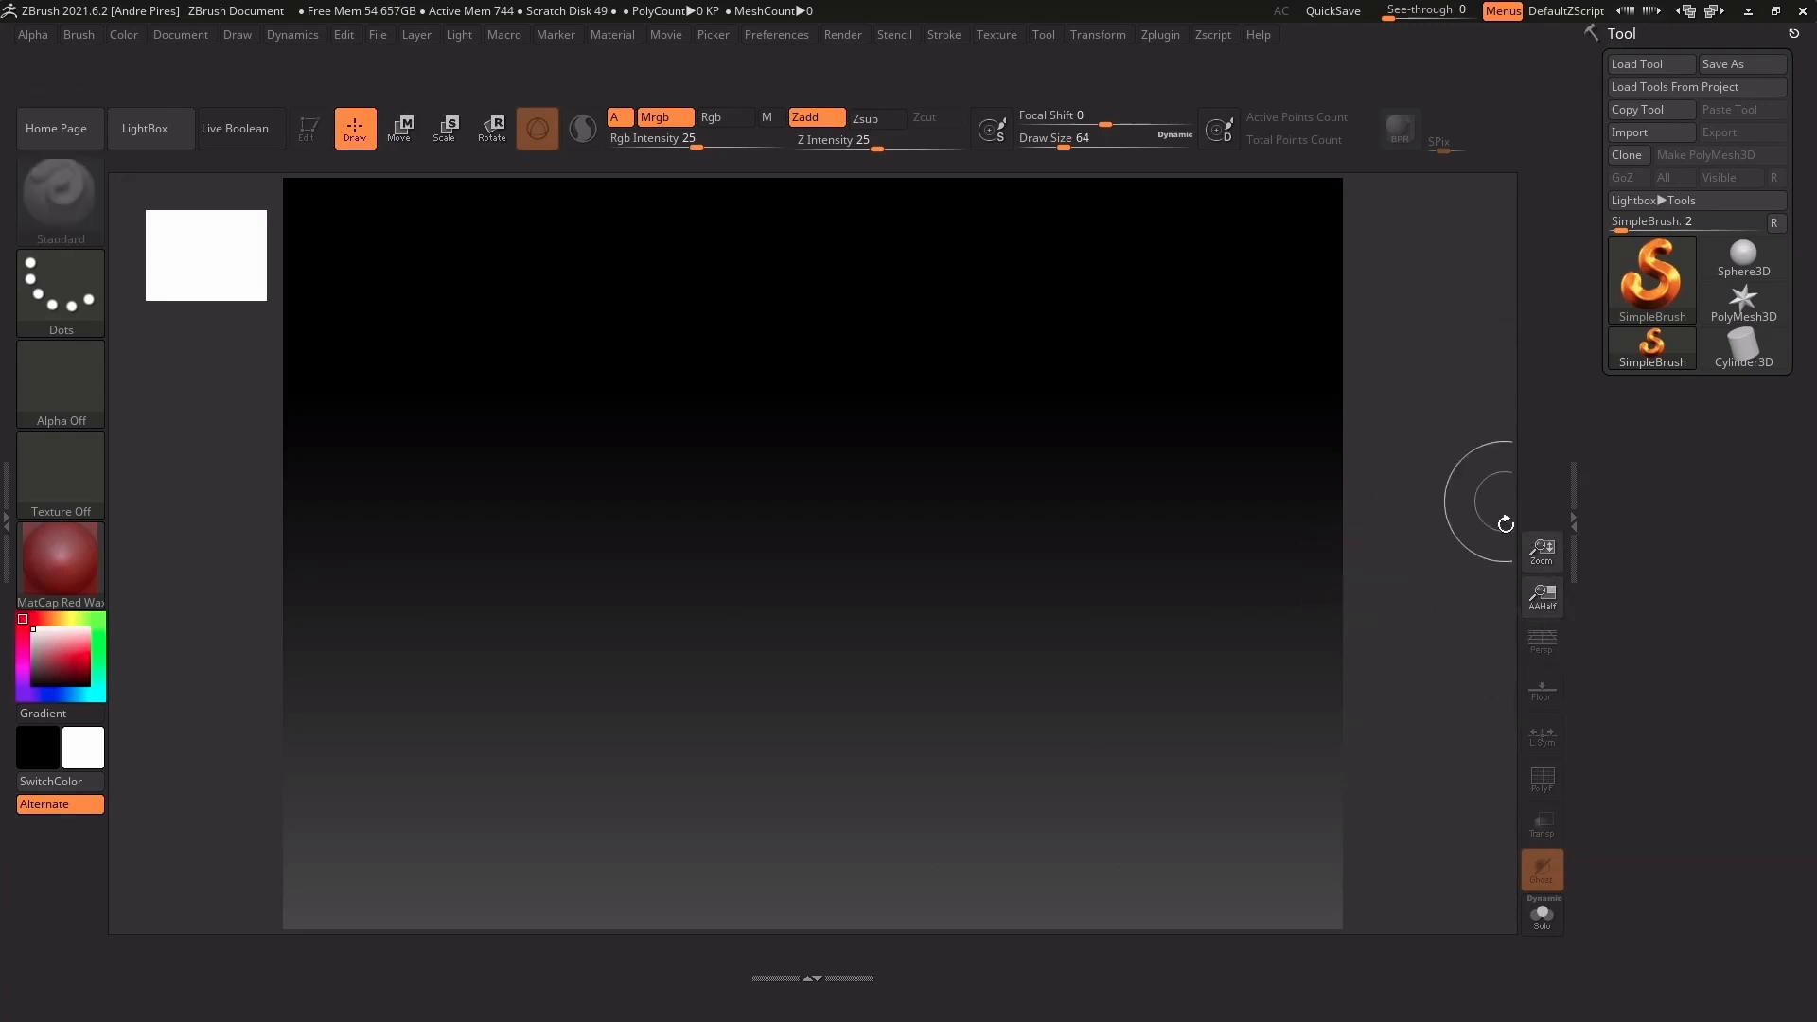
Draw a Sphere3D in the middle of the canvas, enter Edit mode and convert it to a PolyMesh3D
click(1743, 255)
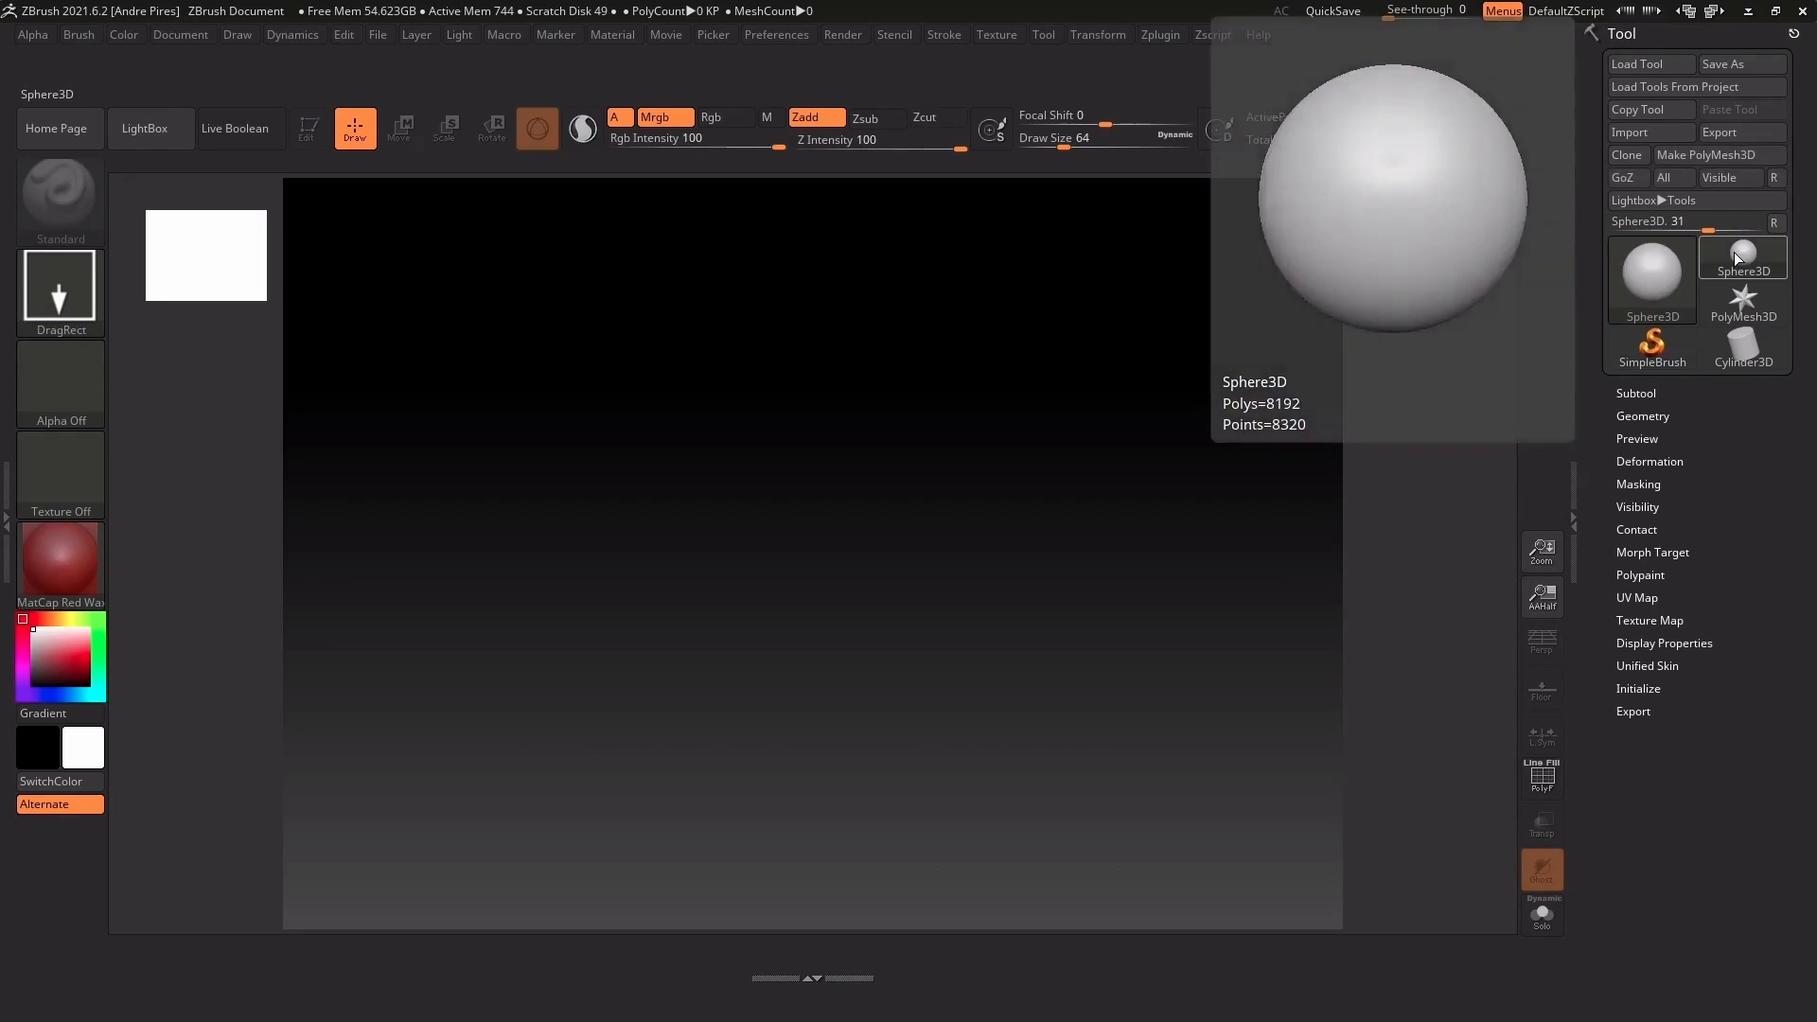
drag(809, 440, 806, 655)
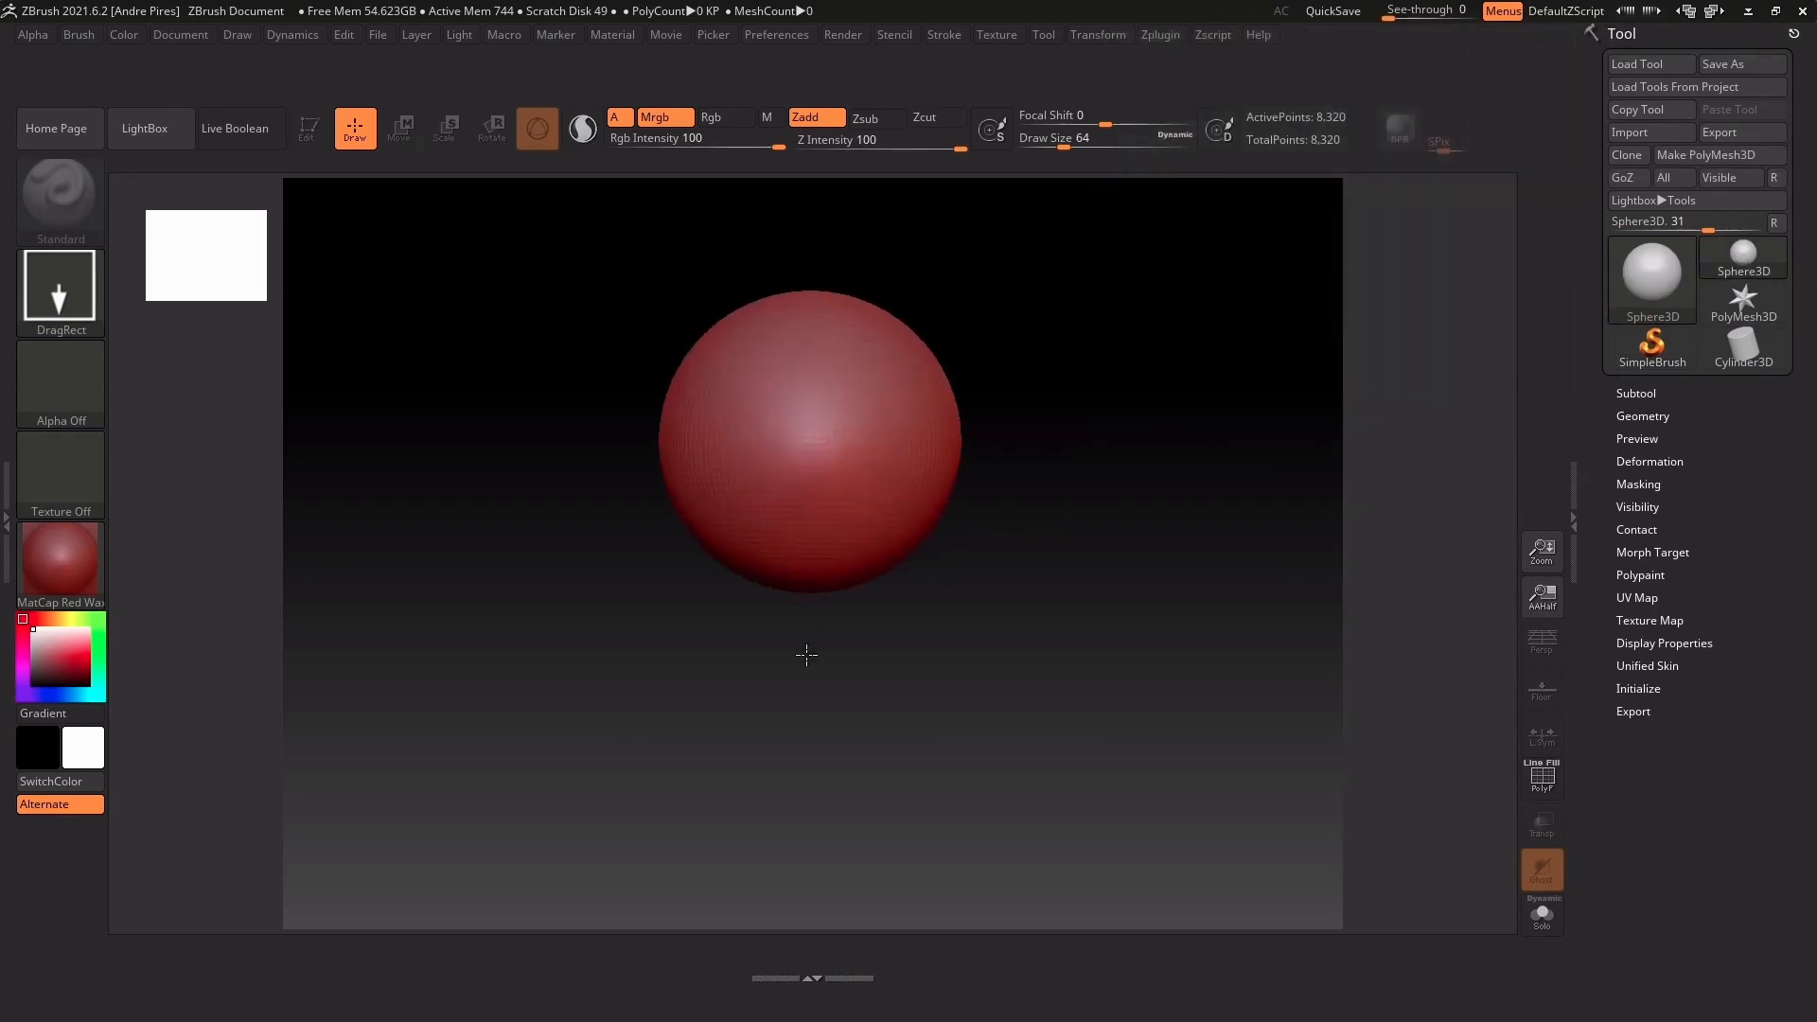
click(308, 133)
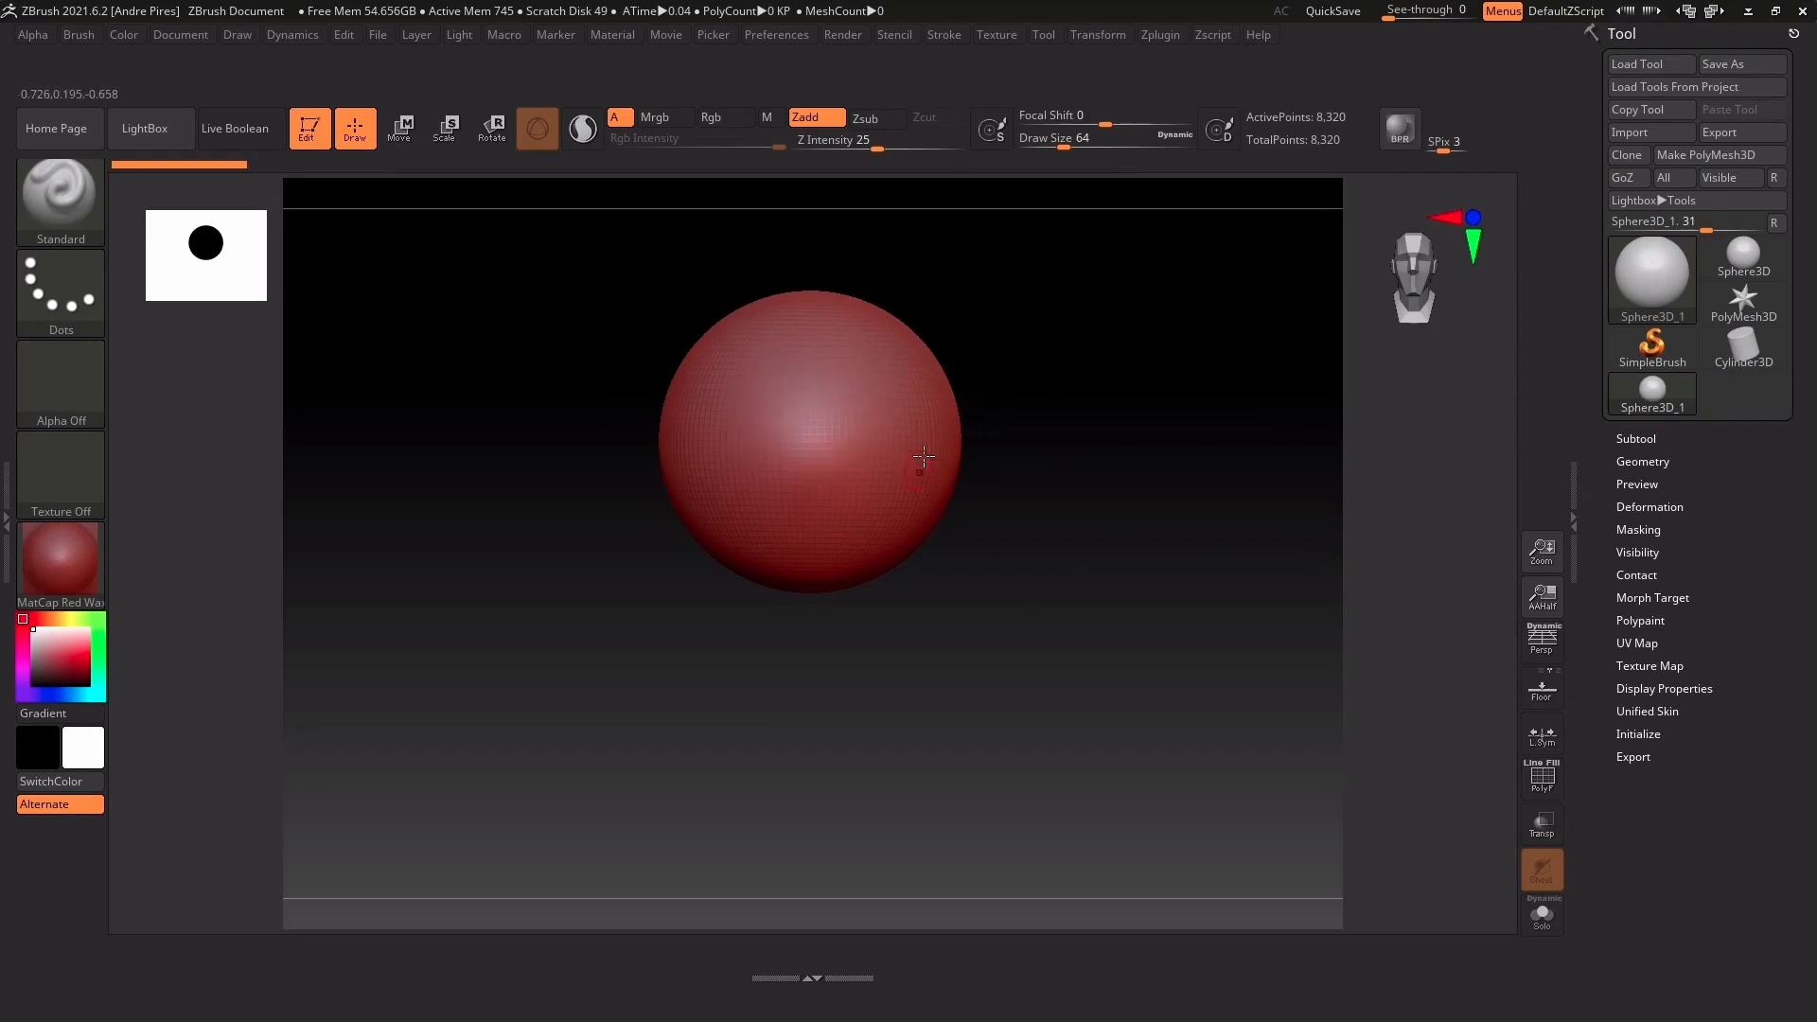
click(1732, 154)
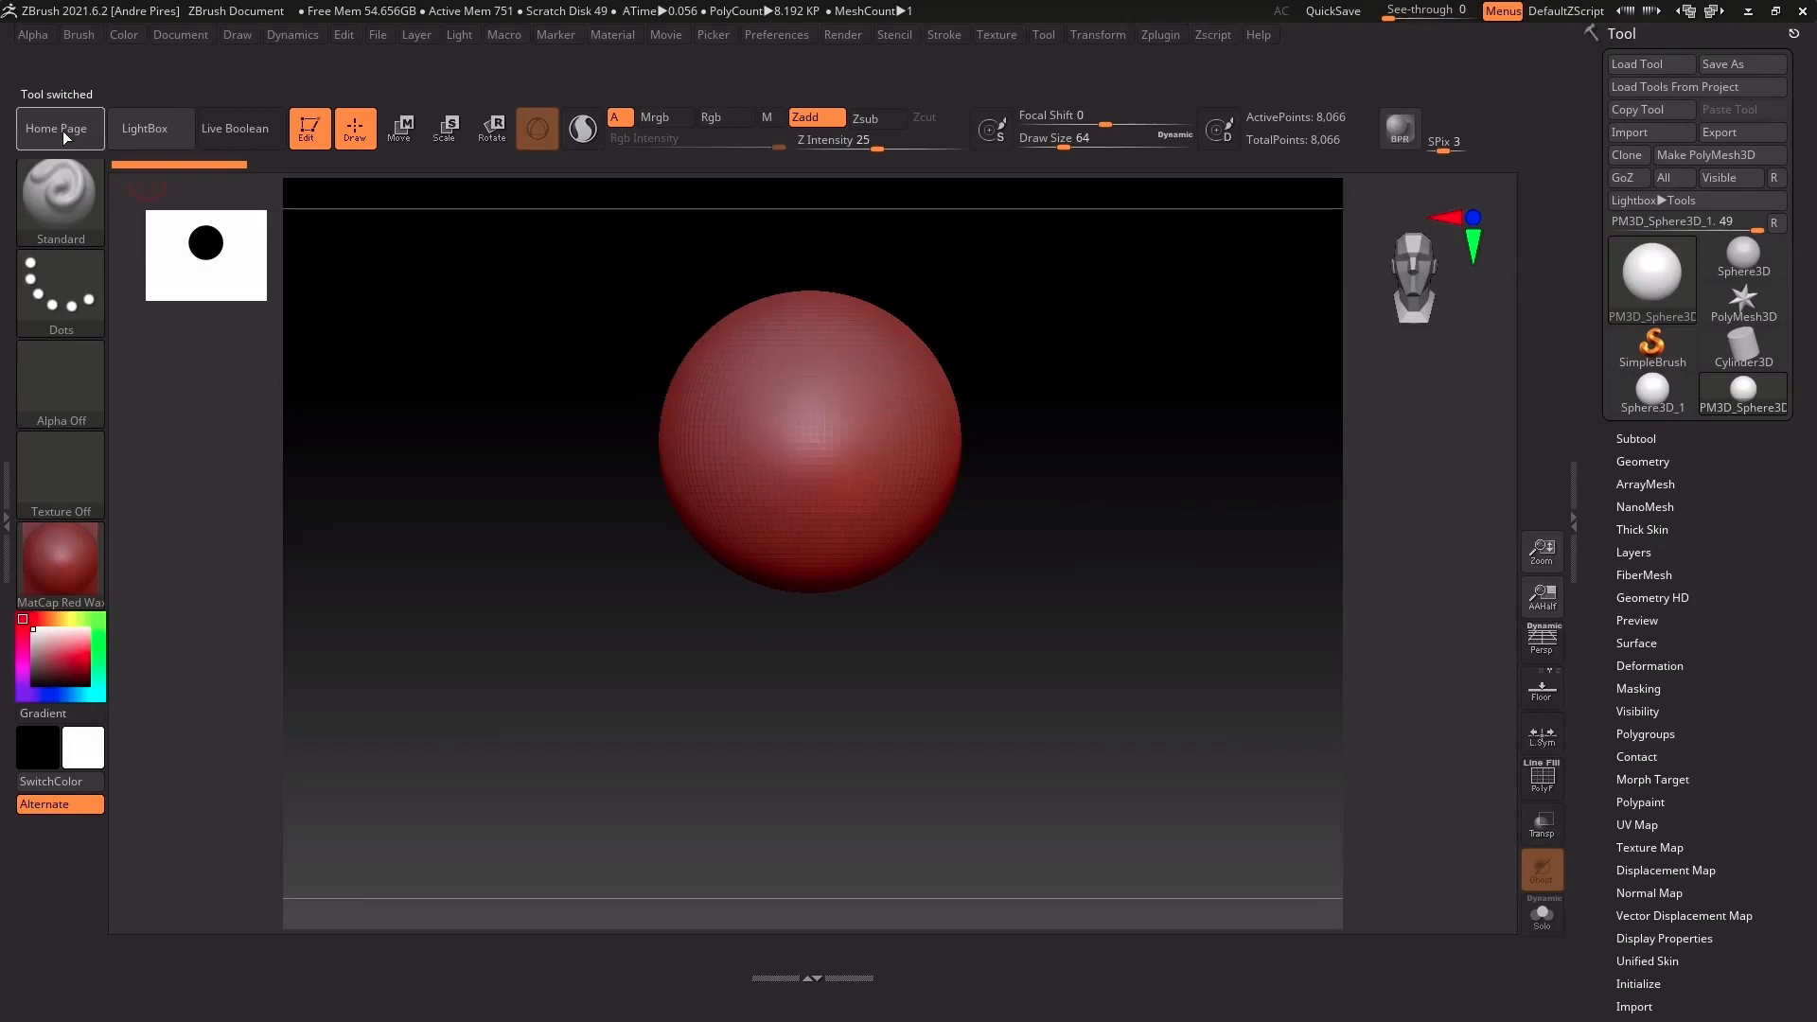
Remove the Home Page button and the stroke, alpha and texture selectors from the interface
ctrl+alt+drag(54, 123, 383, 323)
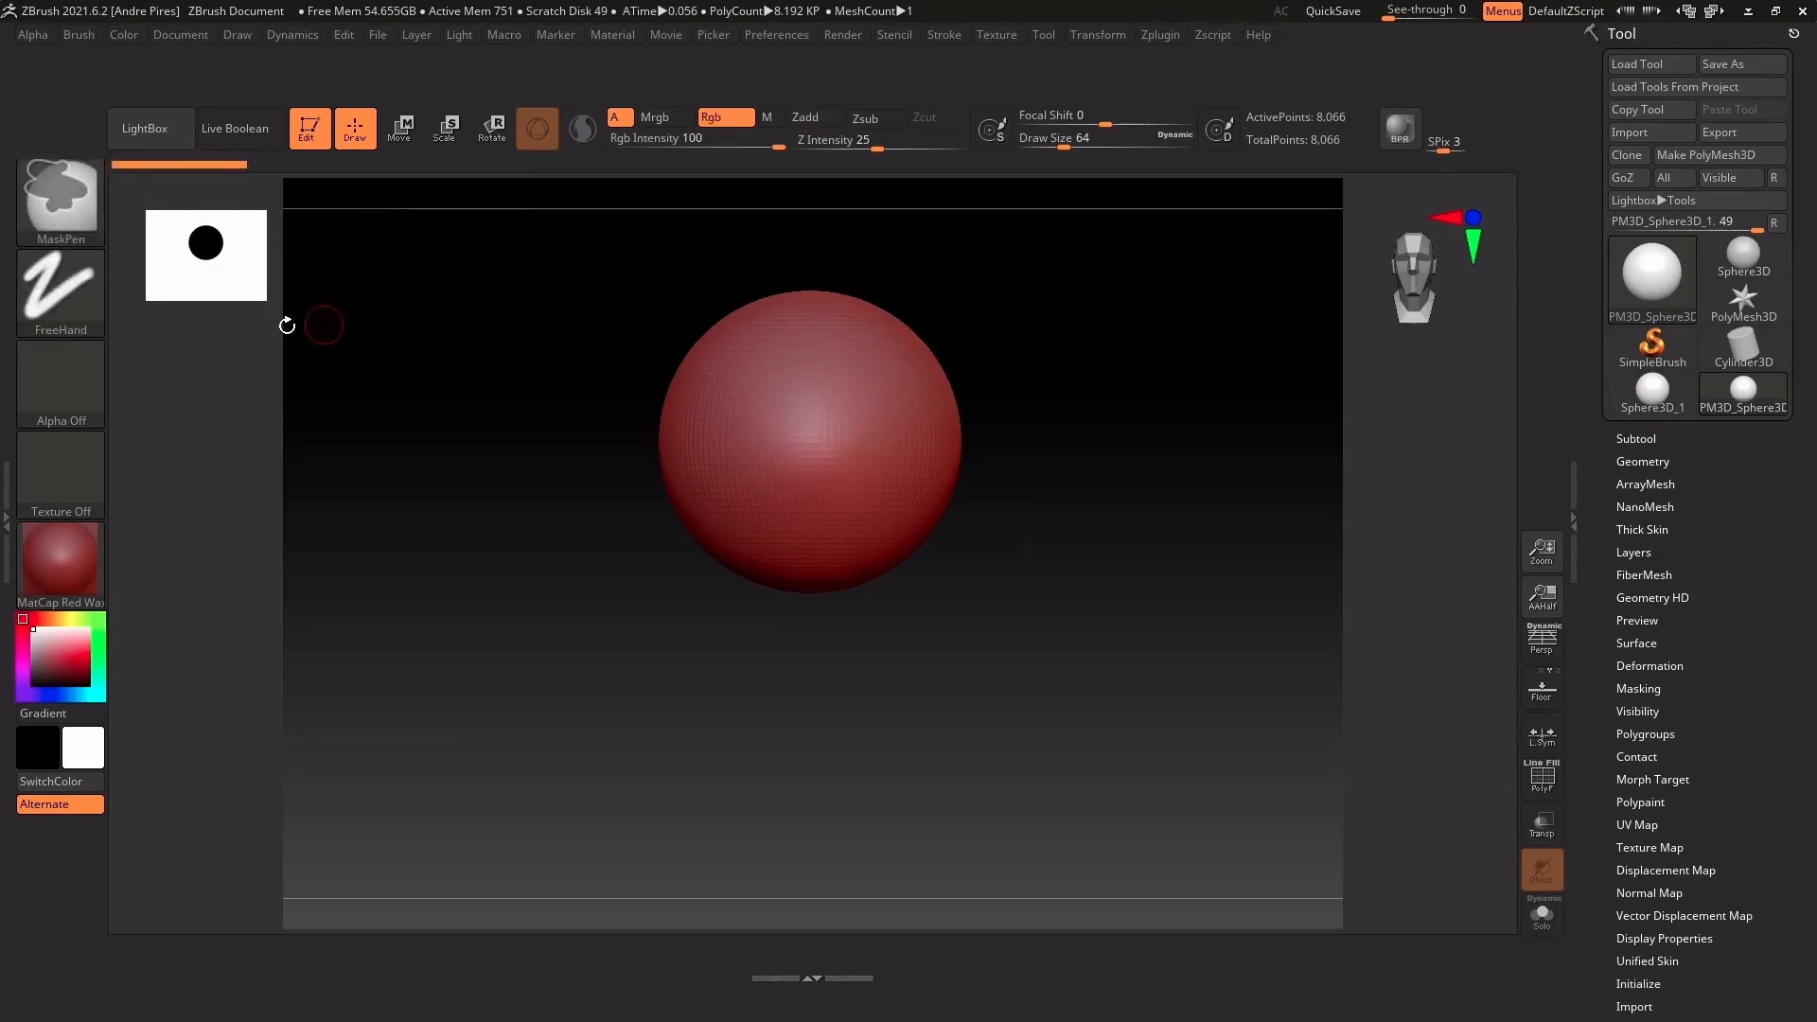
mouse_move(54, 296)
ctrl+alt+mouse_down()
mouse_move(405, 373)
mouse_move(445, 364)
ctrl+alt+mouse_up()
ctrl+alt+drag(284, 372, 499, 386)
ctrl+alt+drag(95, 468, 391, 451)
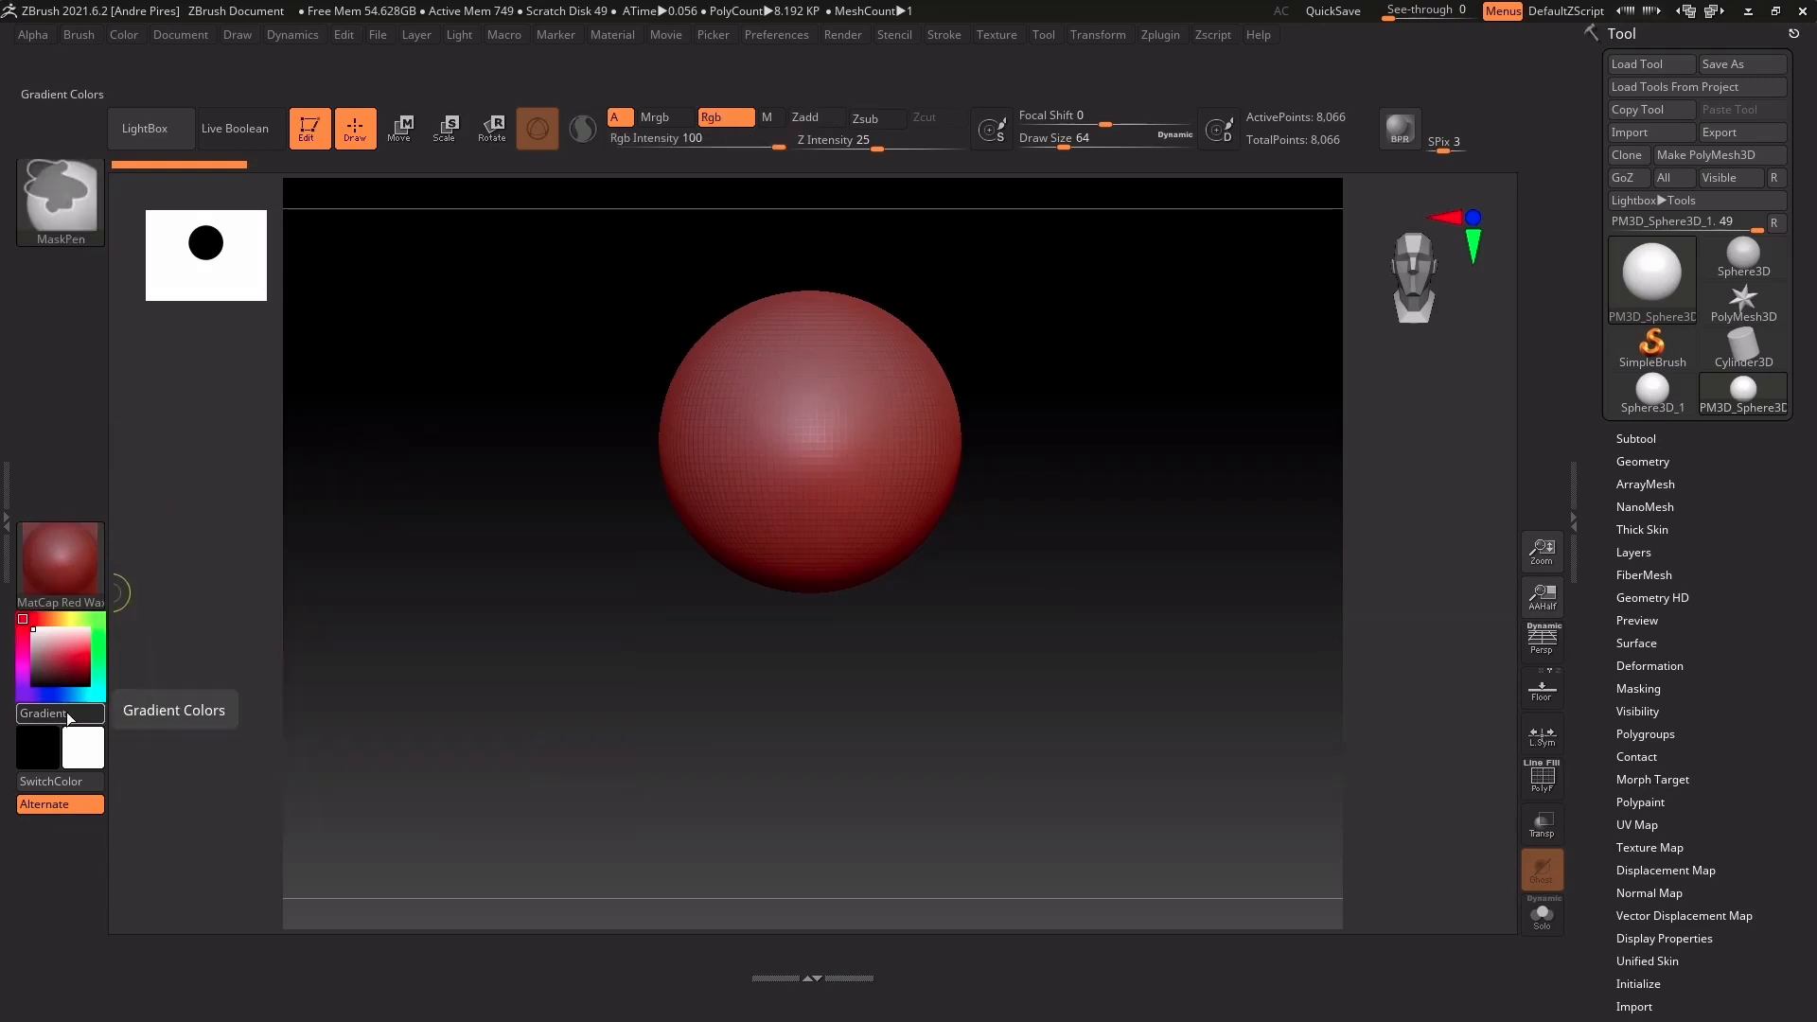
Remove the Gradient, main and secondary color swatches, SwitchColor and Alternate controls around the color picker
ctrl+alt+drag(69, 716, 470, 702)
ctrl+alt+drag(44, 747, 388, 722)
ctrl+alt+drag(74, 780, 457, 725)
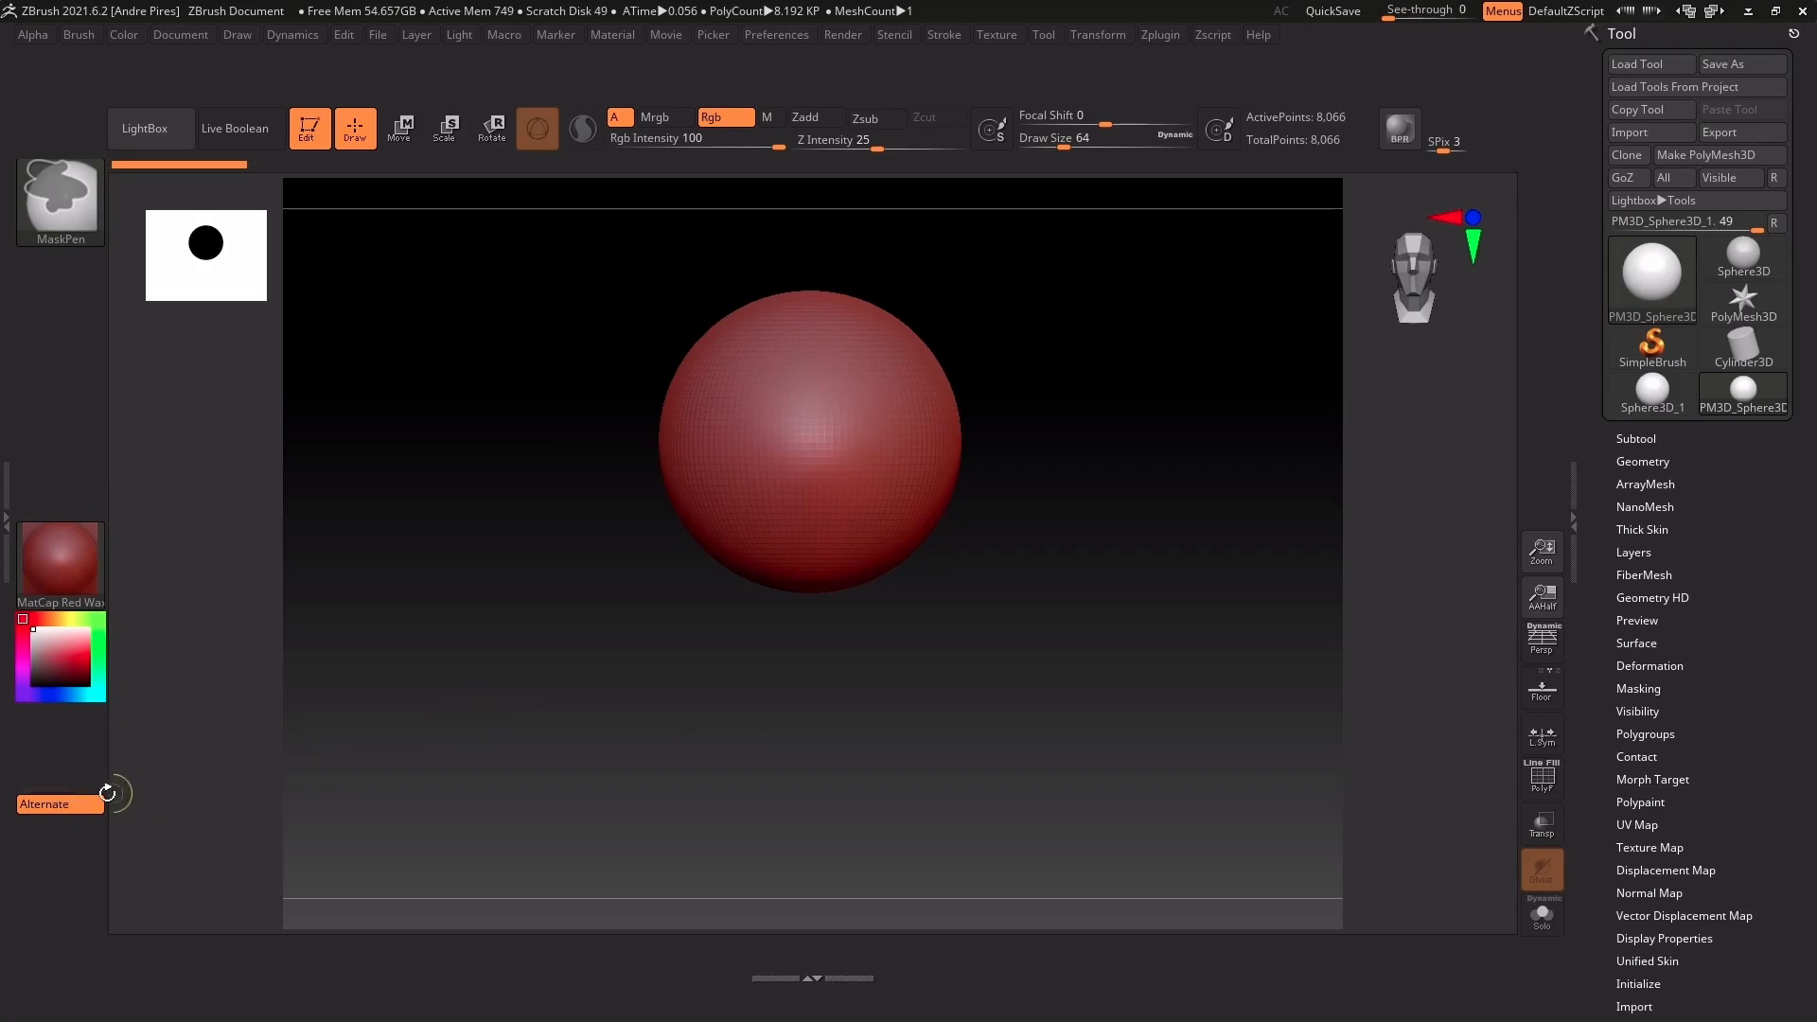
ctrl+alt+drag(60, 804, 492, 731)
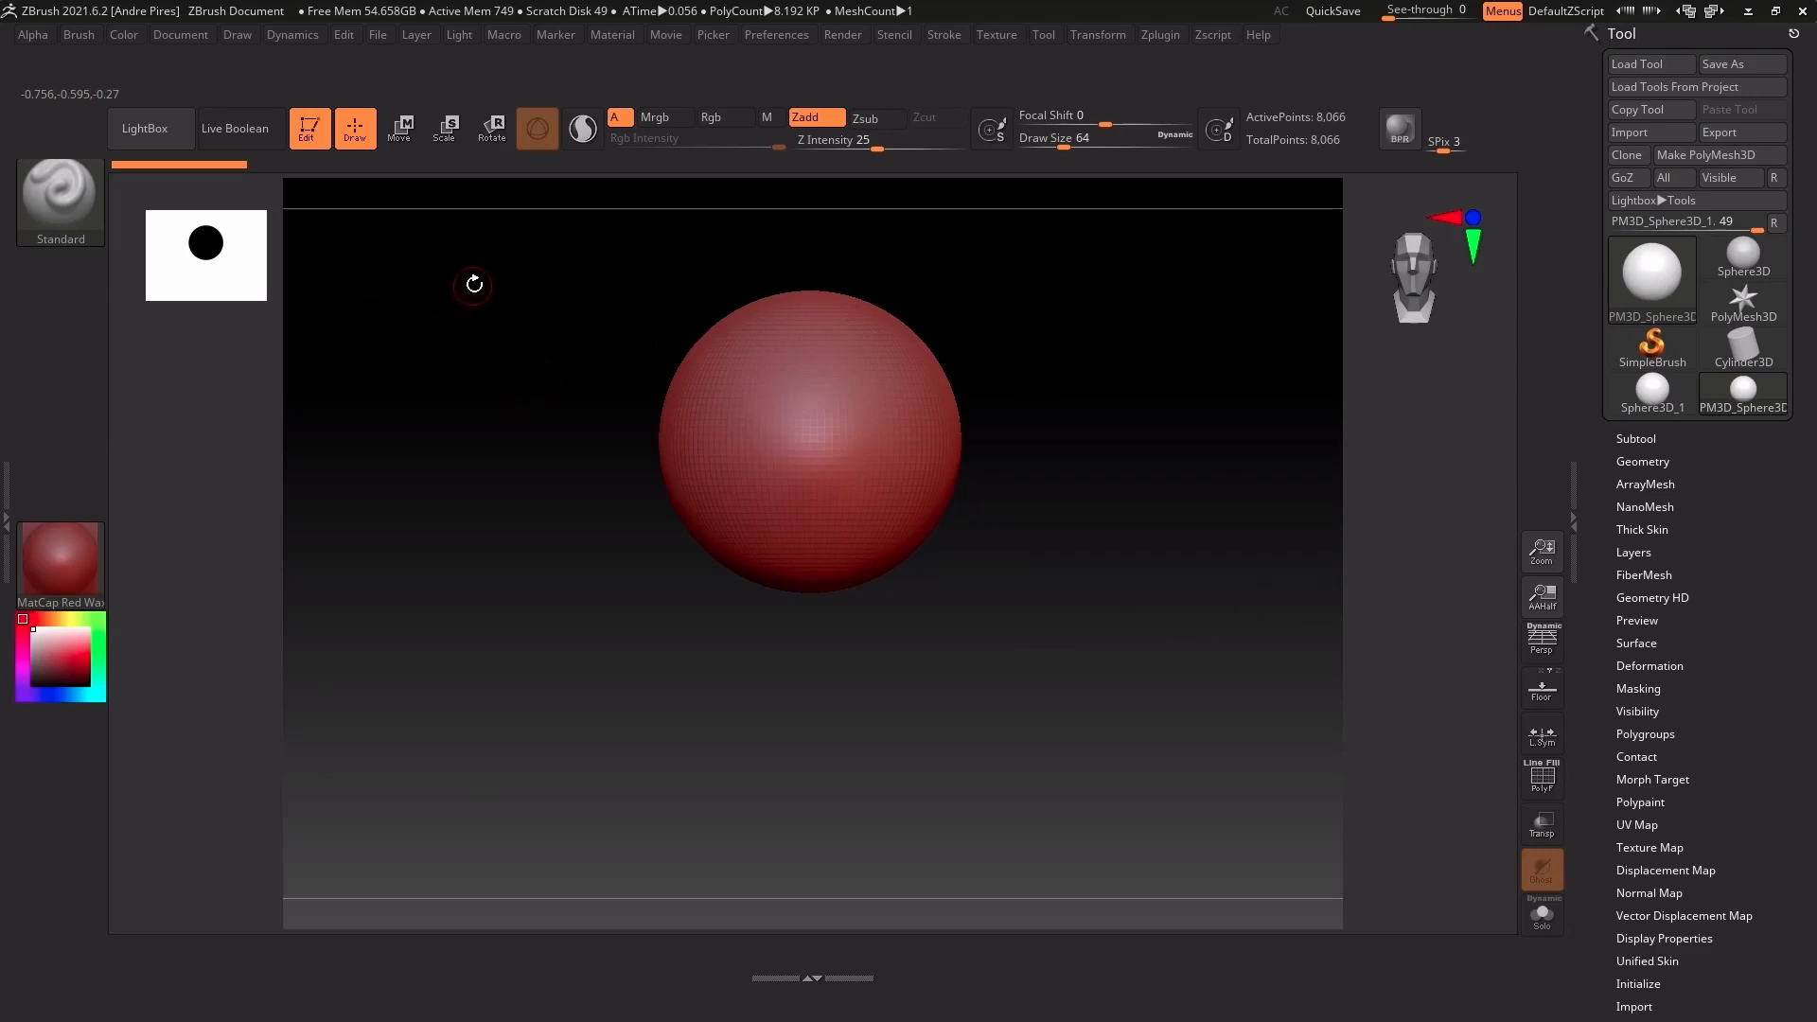
Place the project Open and Save As commands above the brush selector and move the material selector directly below it
click(383, 38)
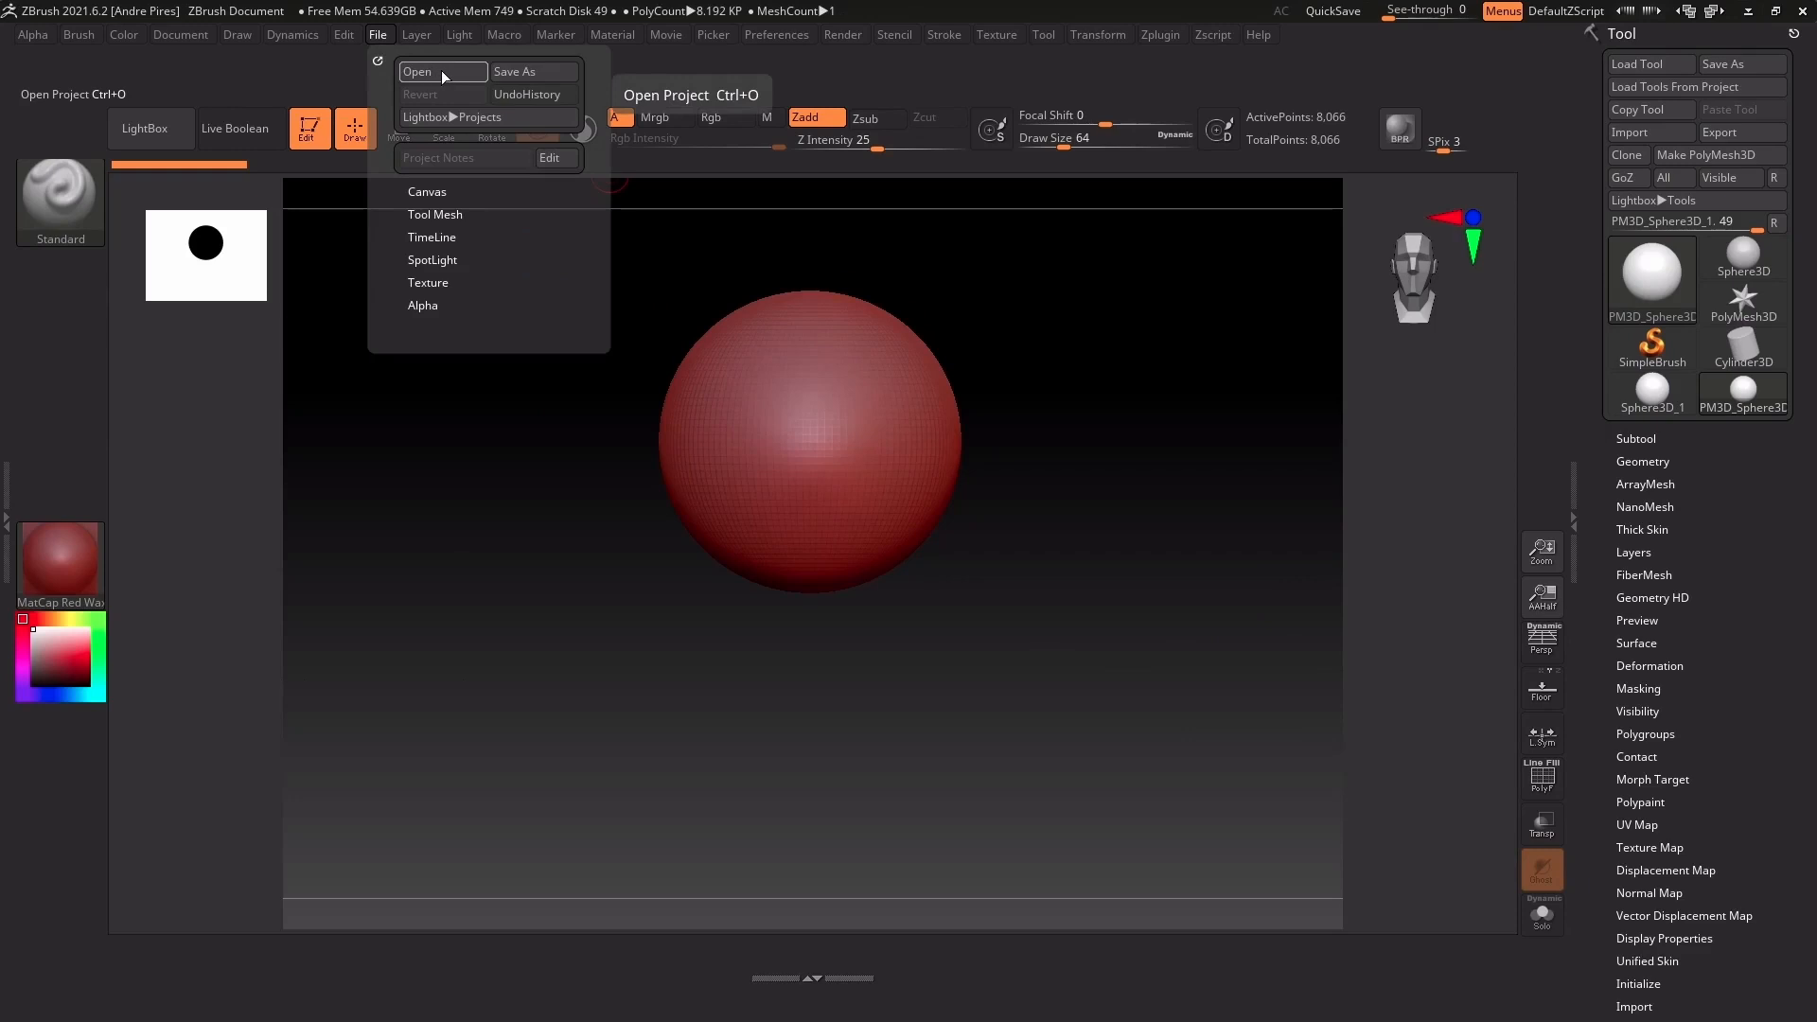
mouse_move(441, 70)
ctrl+alt+mouse_down()
mouse_move(49, 114)
mouse_move(64, 114)
ctrl+alt+mouse_up()
click(379, 36)
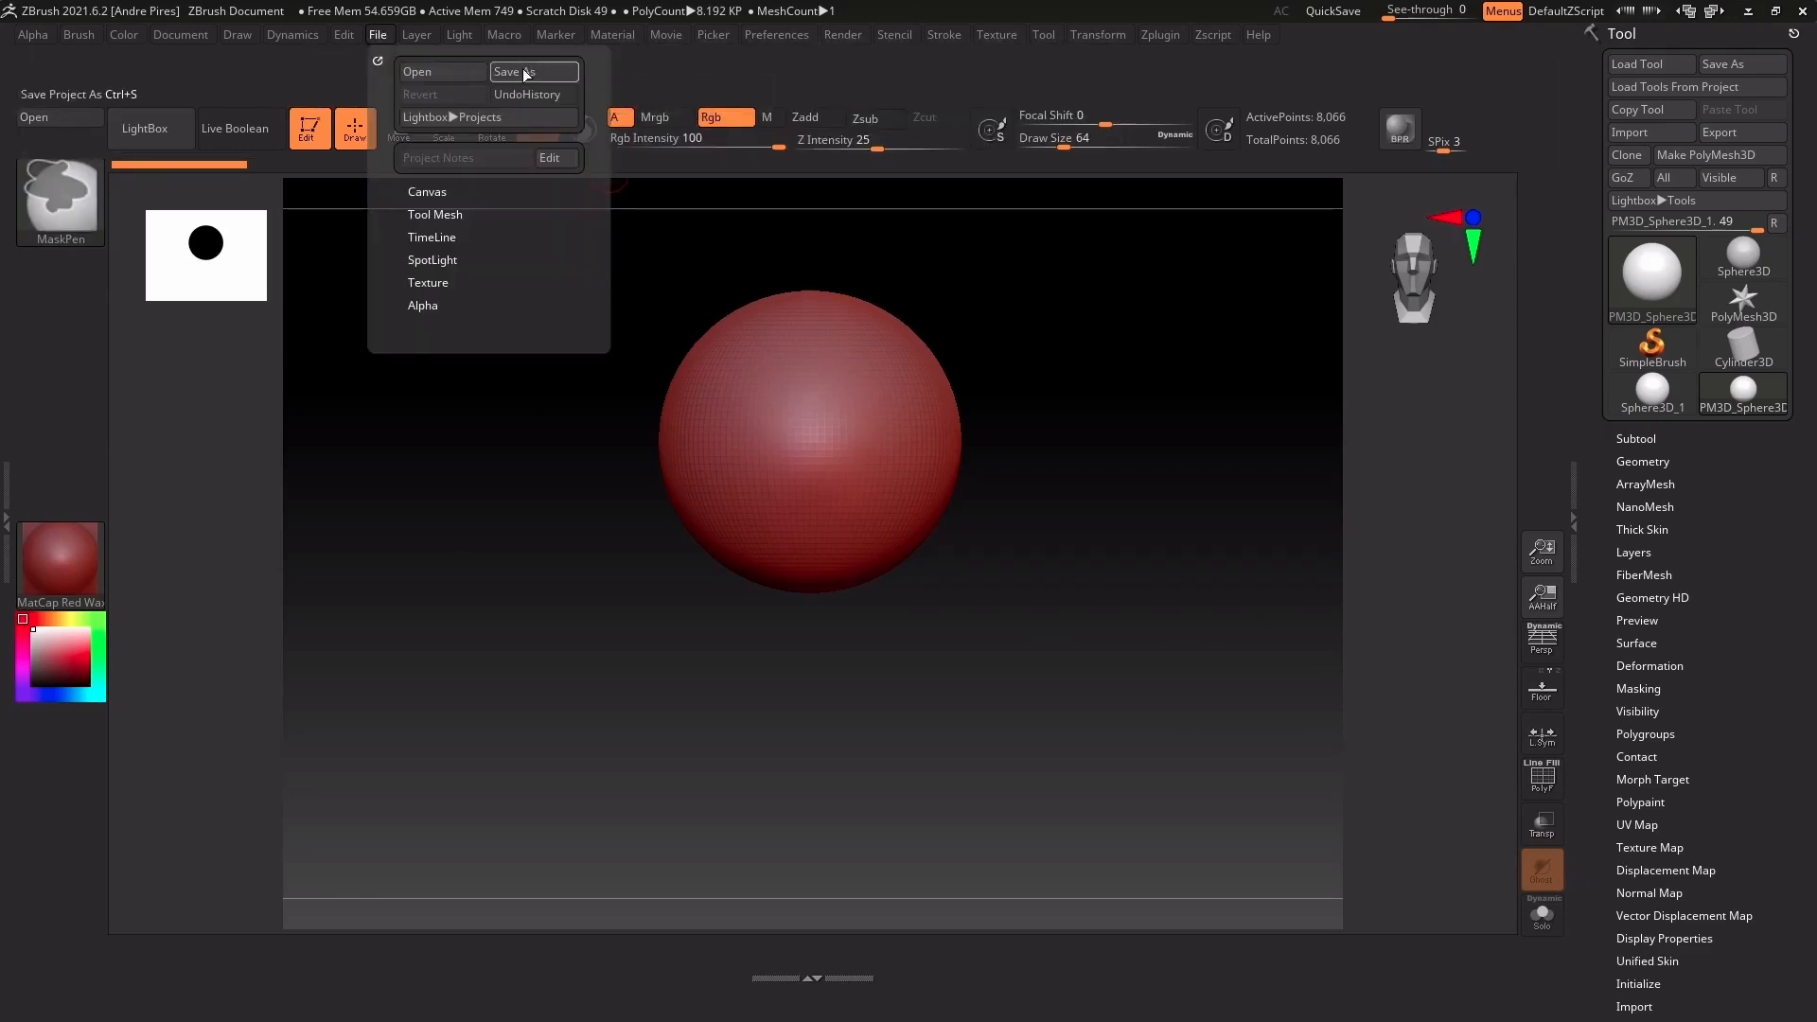
ctrl+alt+drag(526, 71, 42, 140)
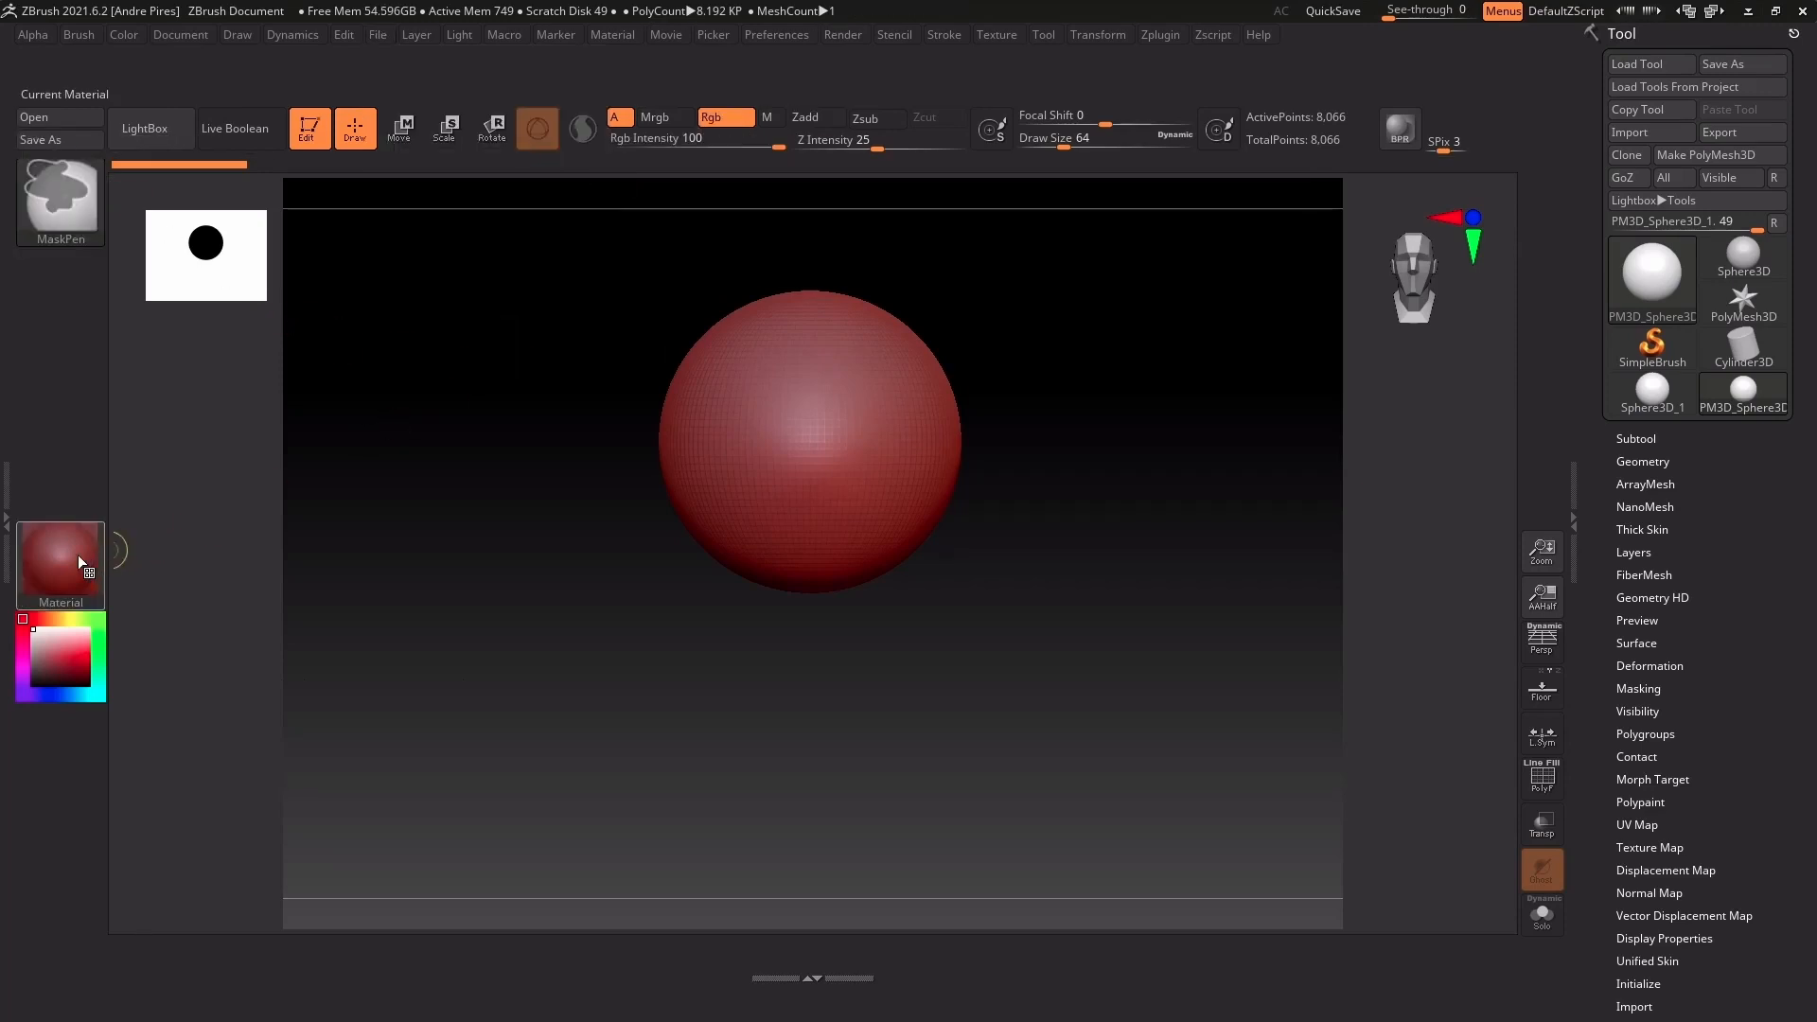
ctrl+alt+drag(74, 557, 70, 491)
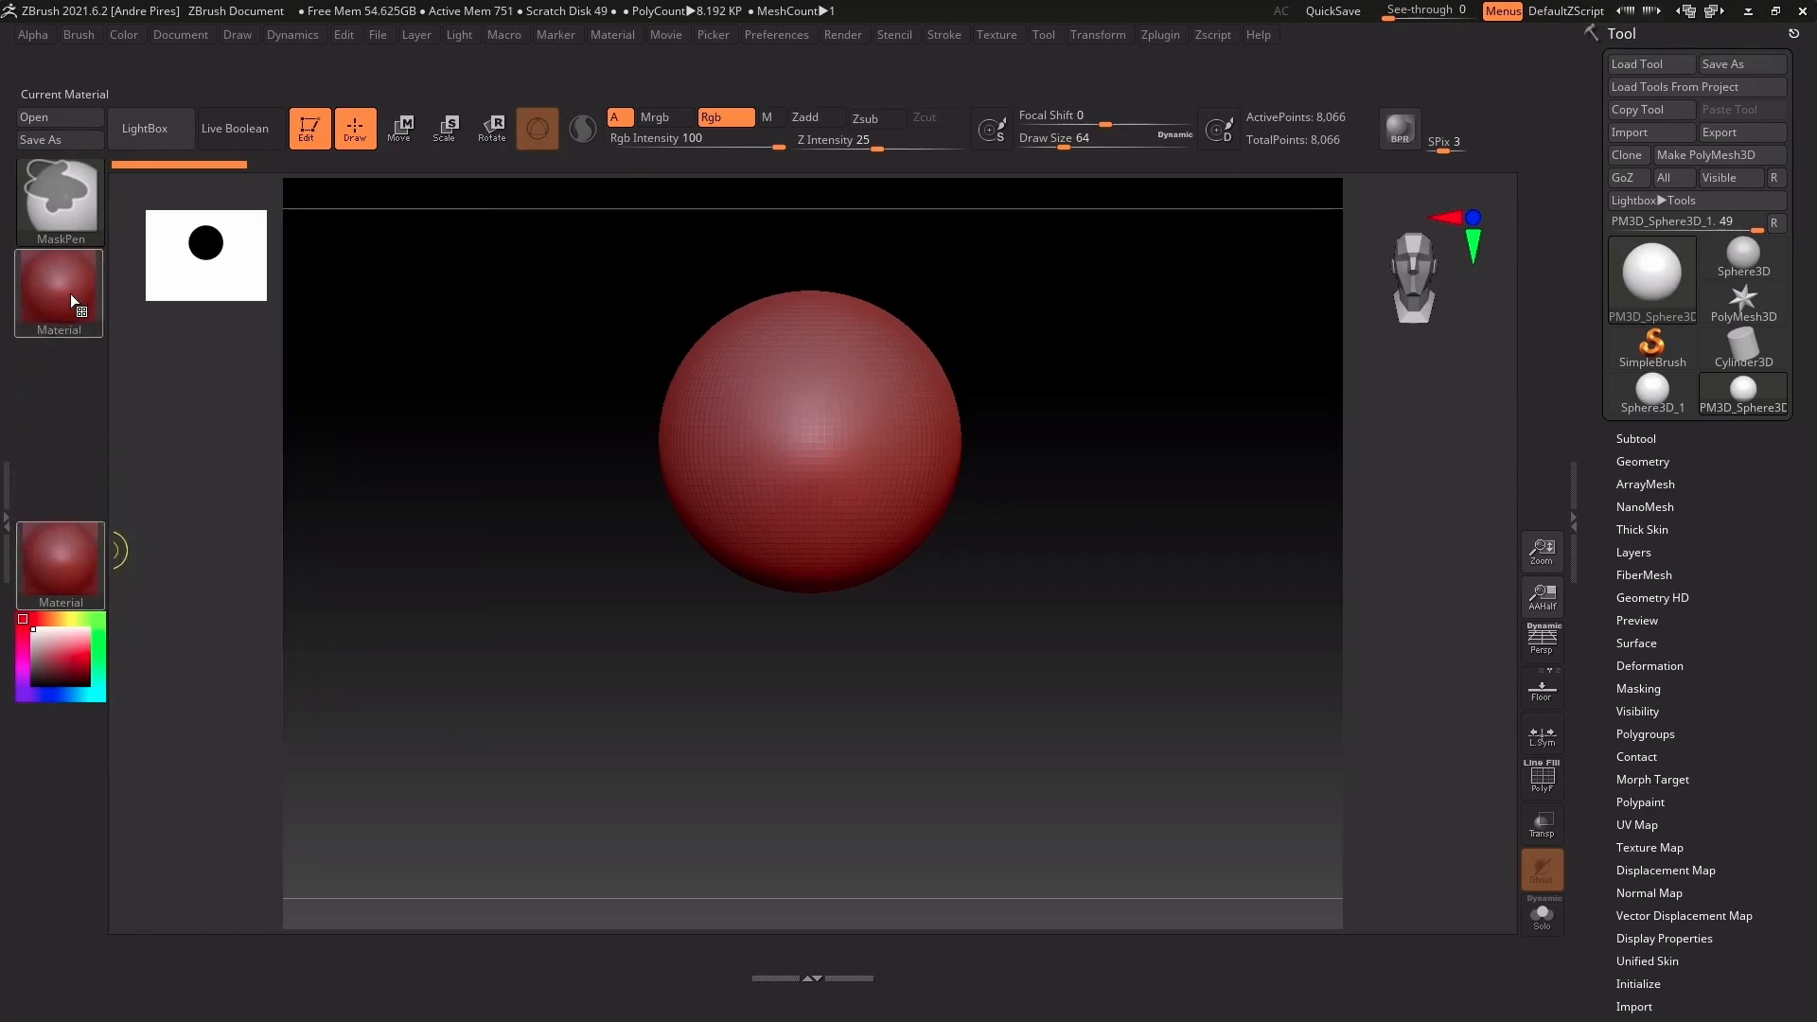
ctrl+alt+drag(70, 293, 72, 284)
Apply the MatCap White01 material to the sphere and save it as the startup material
click(72, 283)
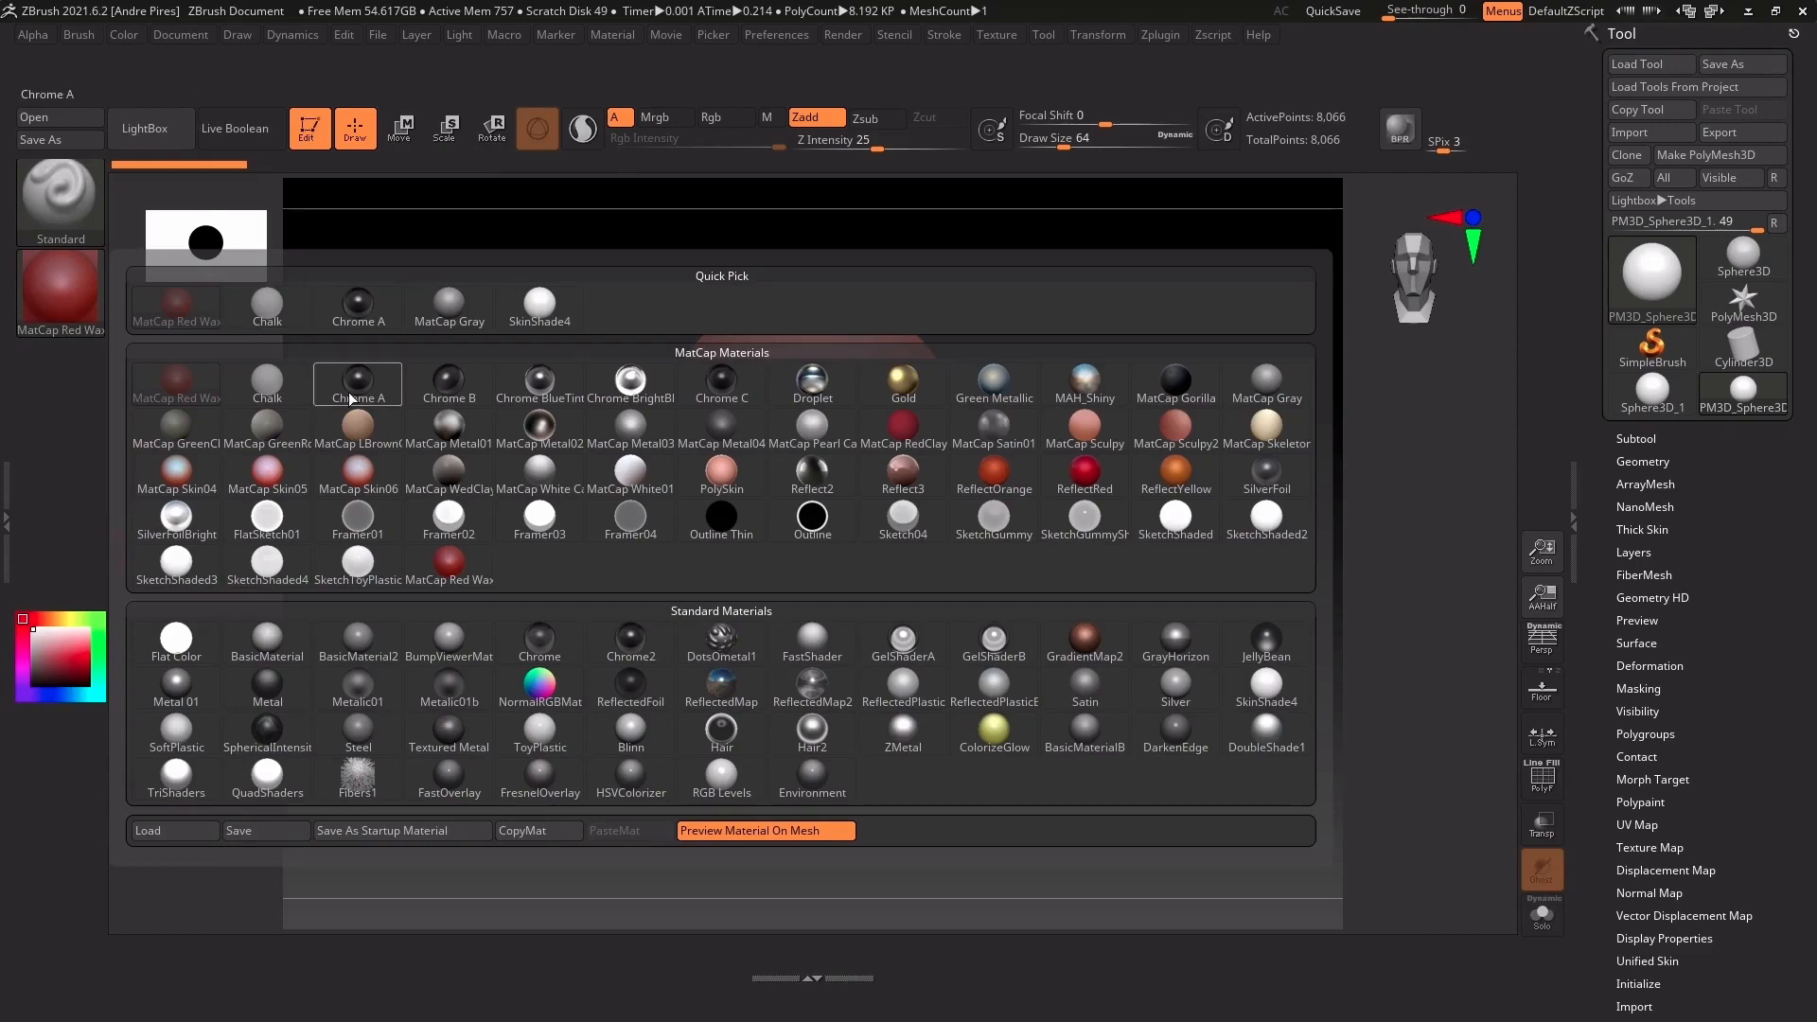
mouse_move(330, 393)
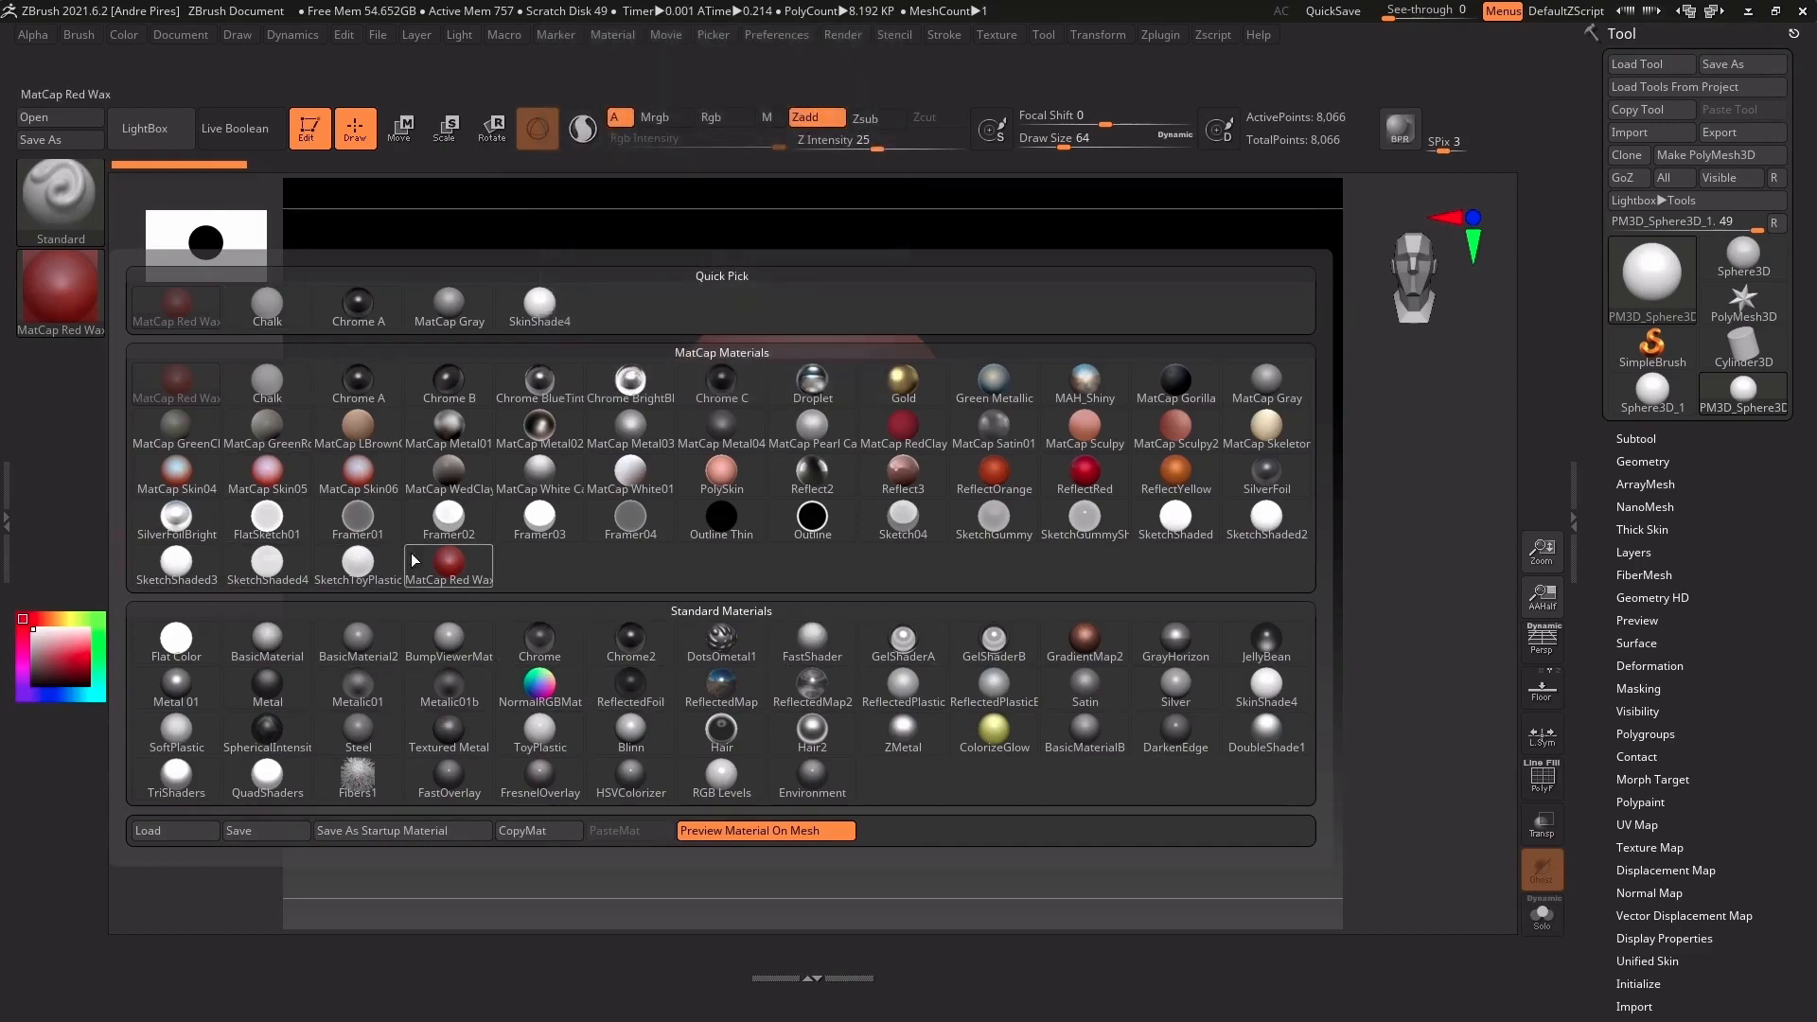
click(619, 471)
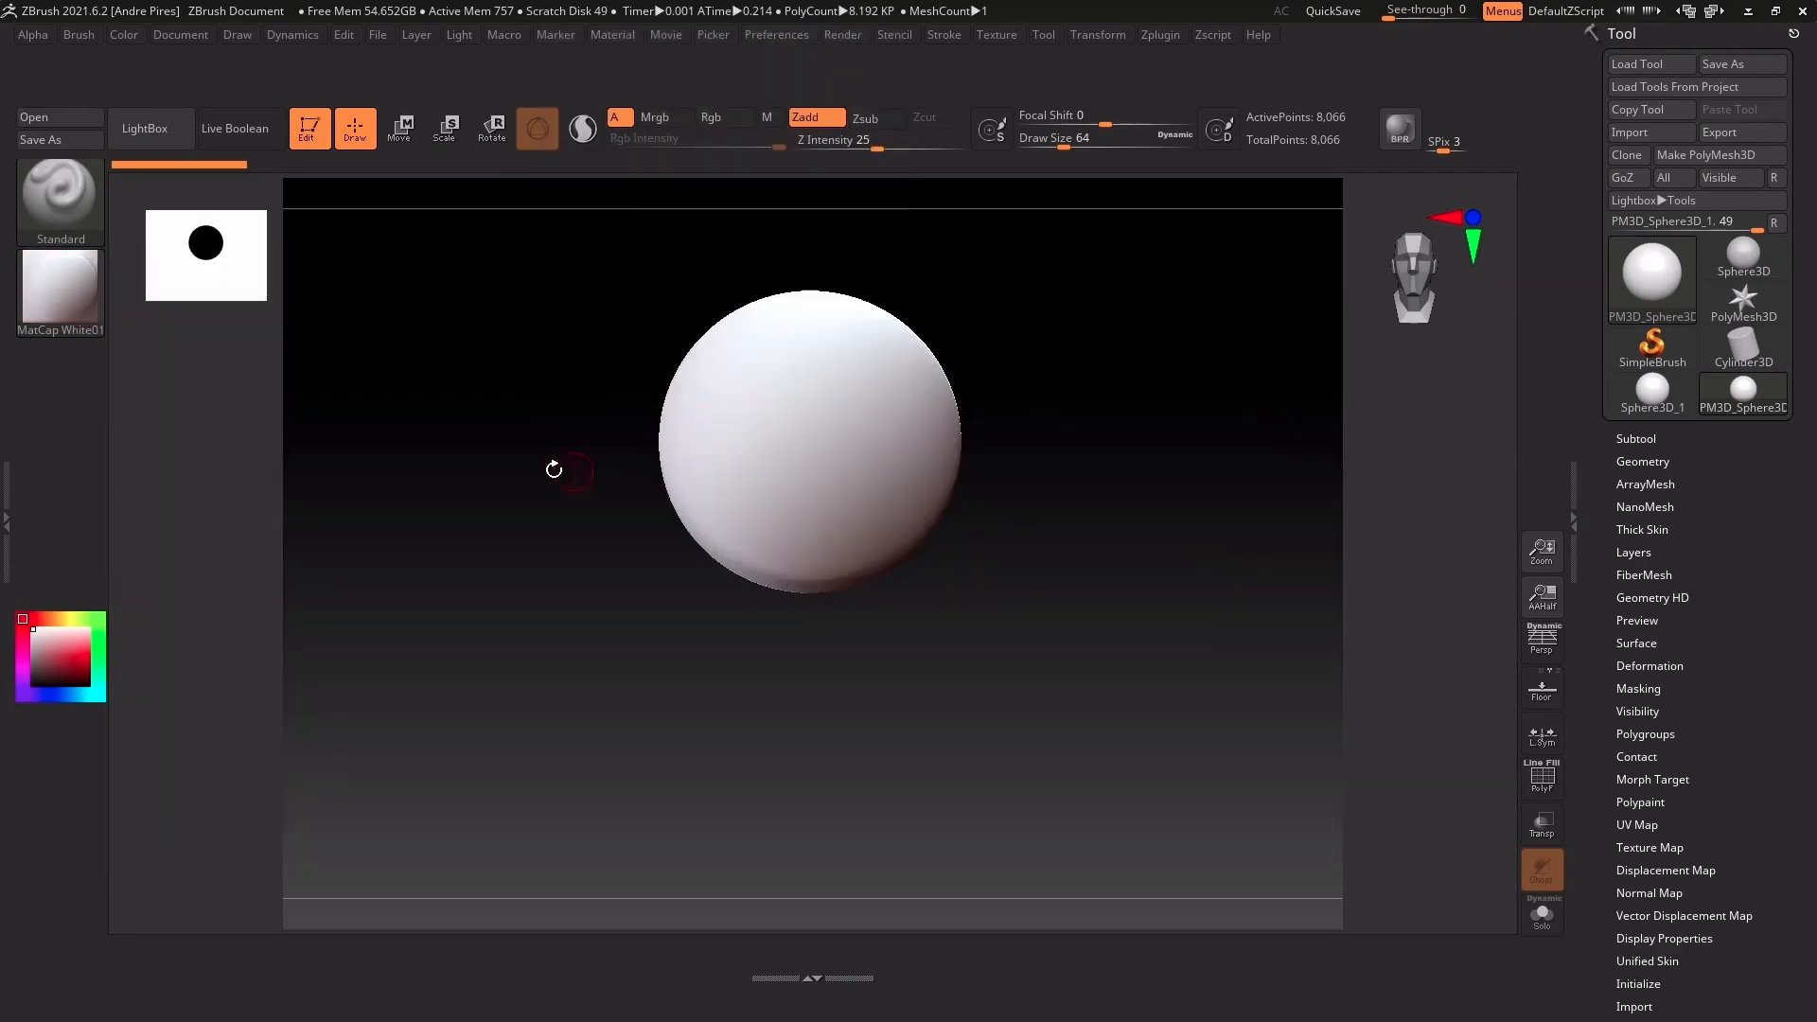
click(70, 295)
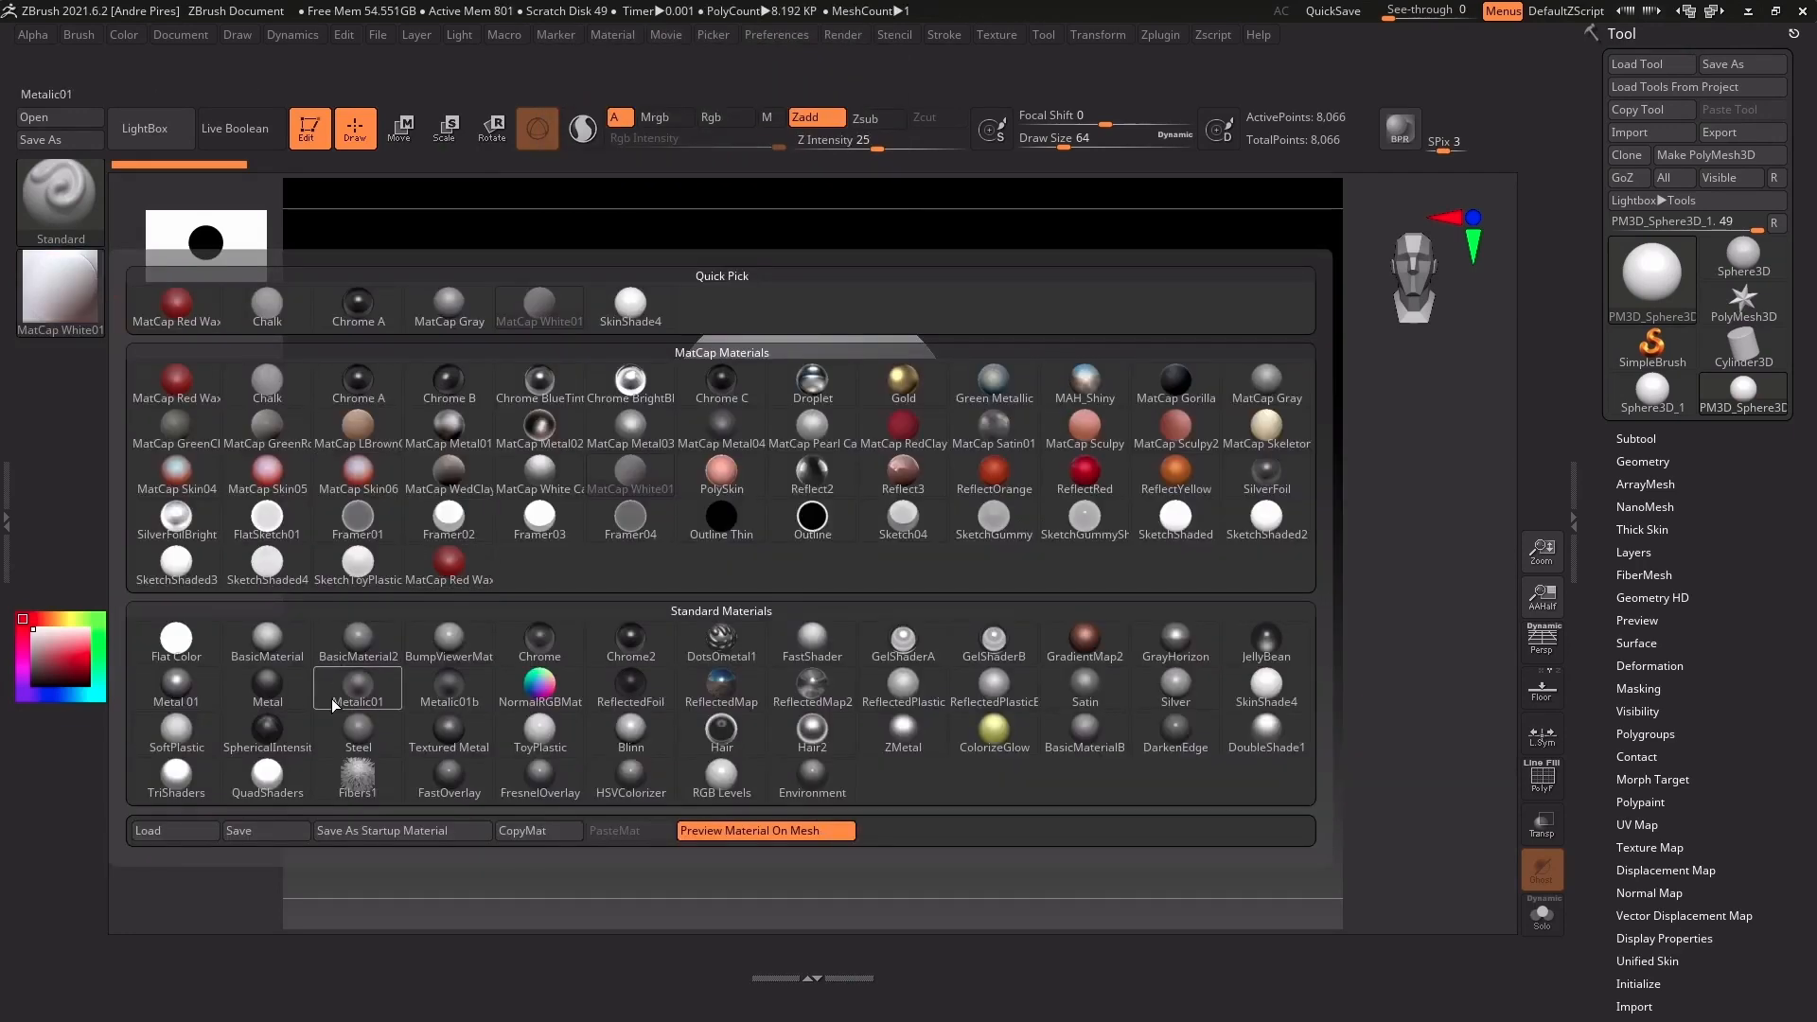
click(382, 829)
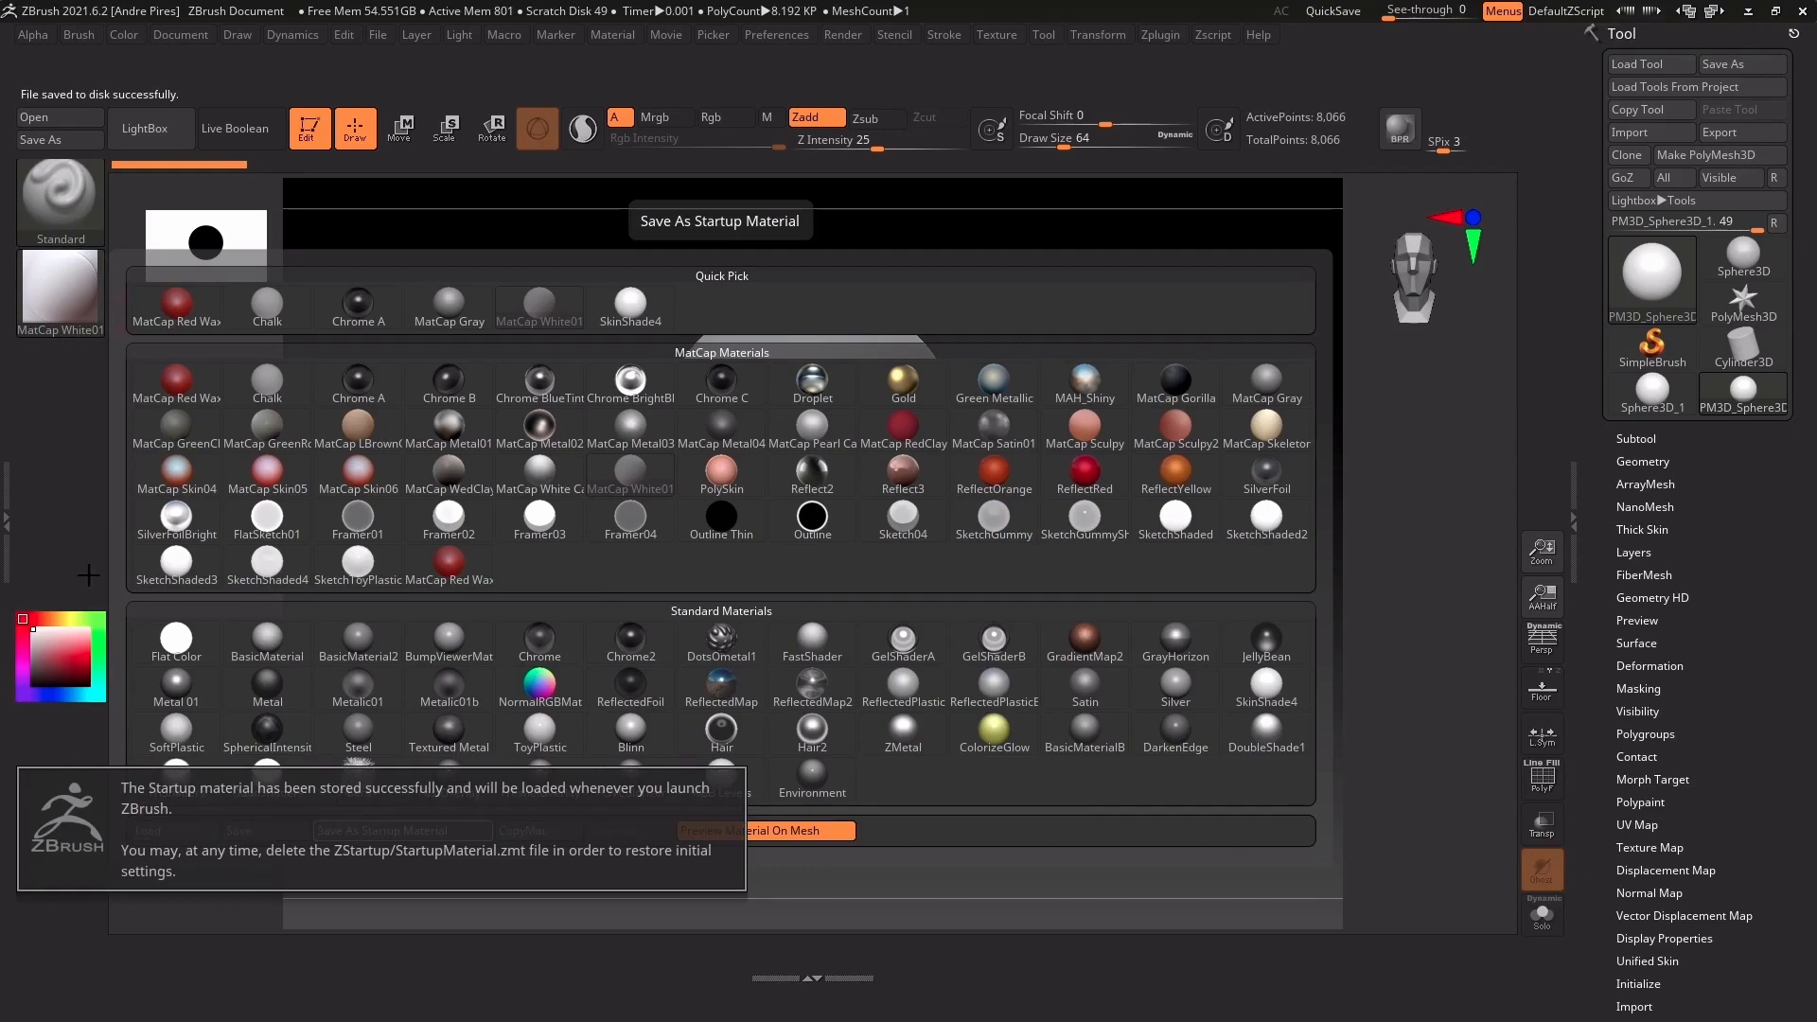
Move the color picker directly below the material selector, and add the Texture Map selector with its Transparent slider beneath it
click(681, 956)
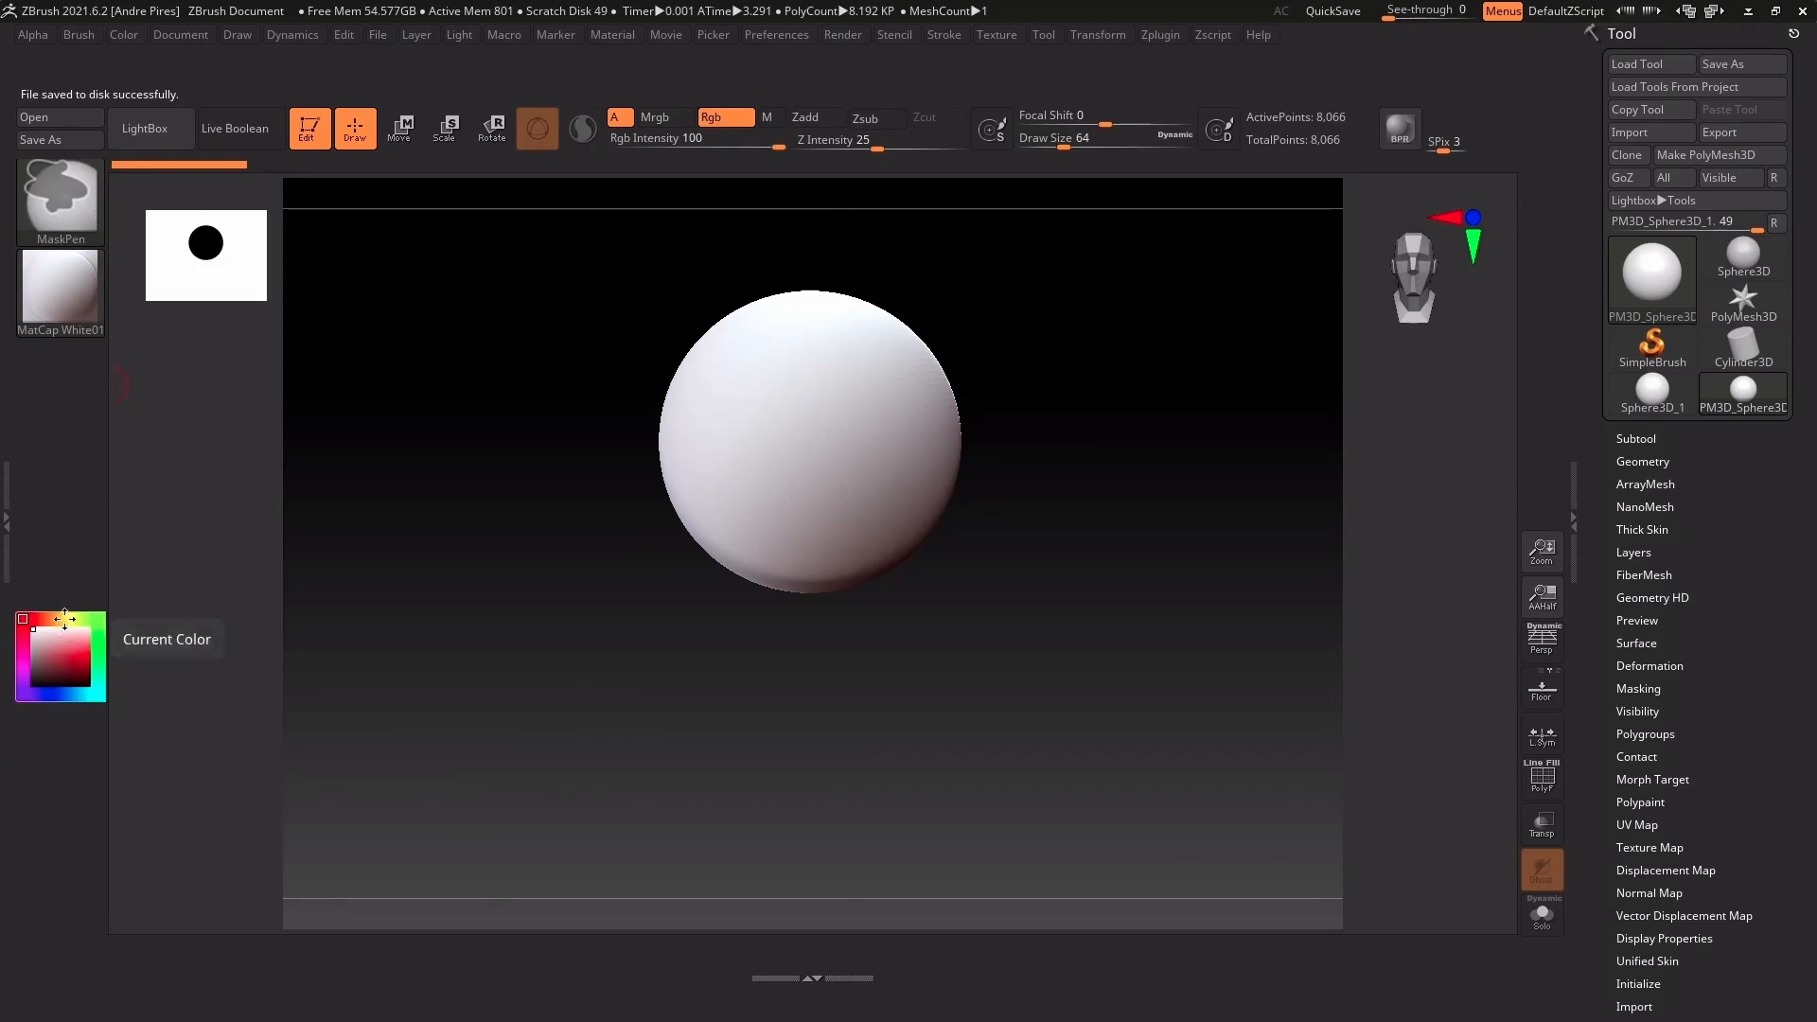
ctrl+alt+drag(70, 668, 68, 371)
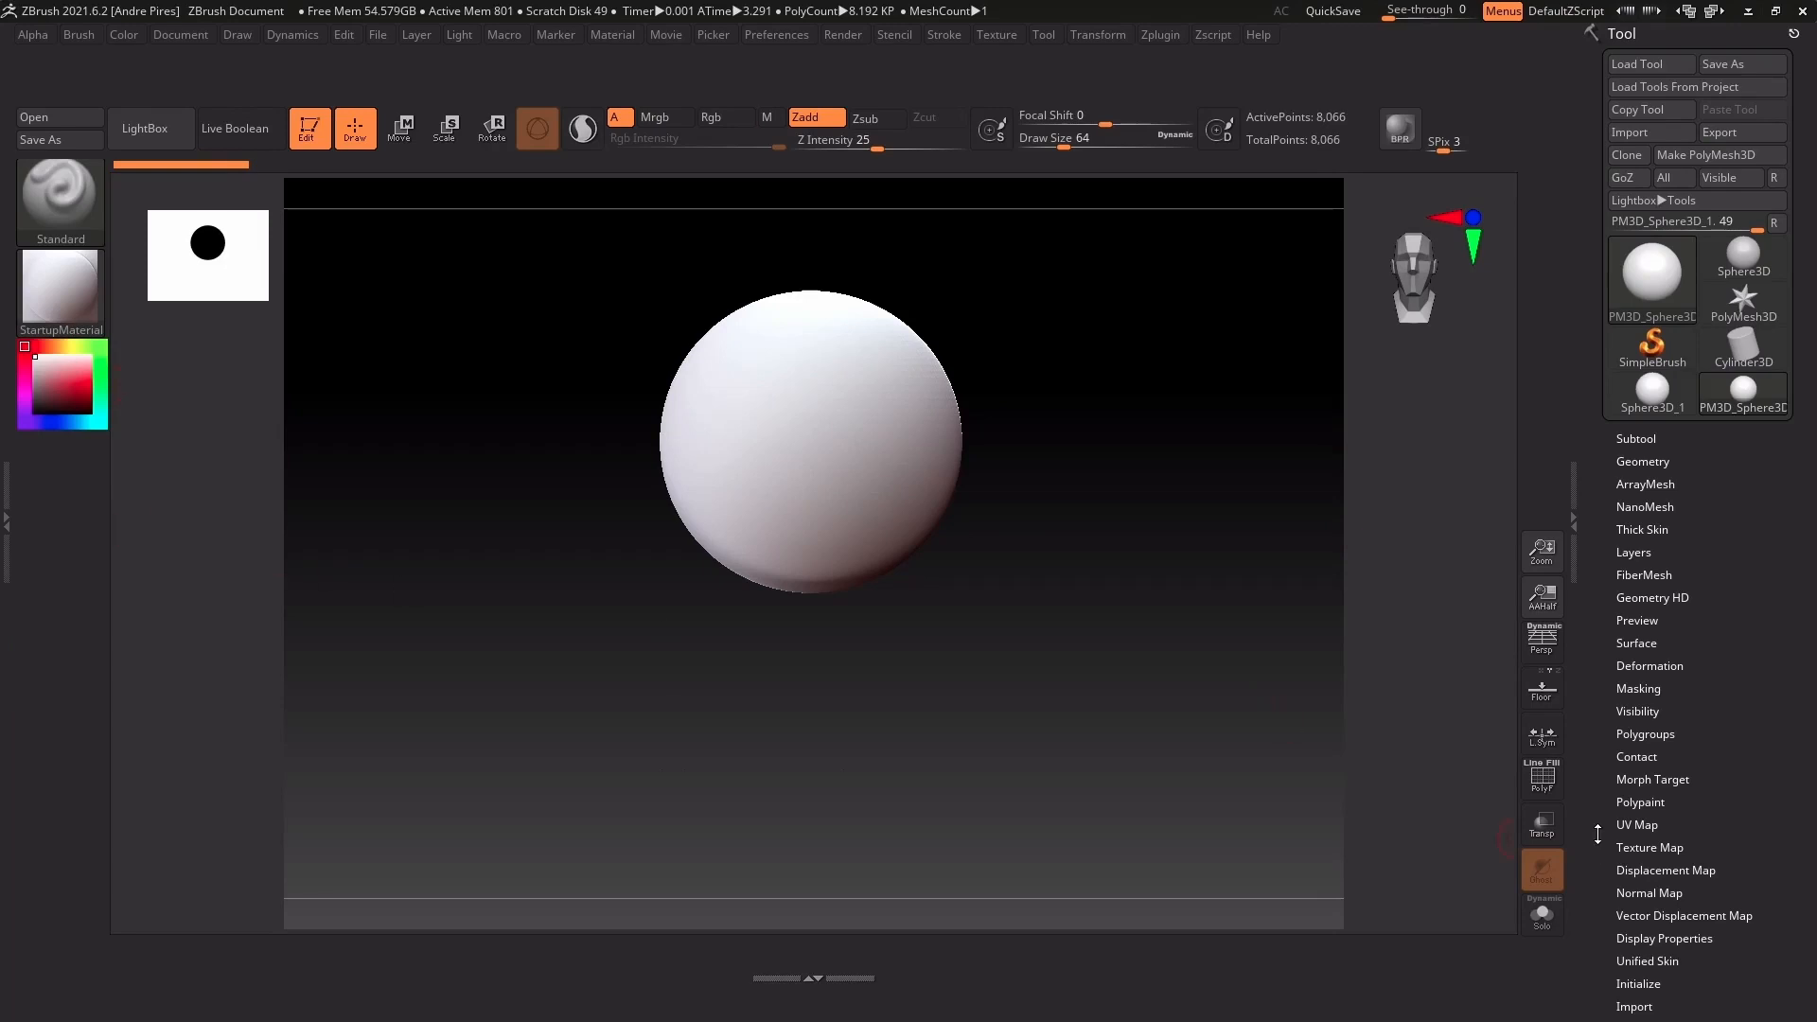
drag(1597, 834, 64, 465)
click(1642, 685)
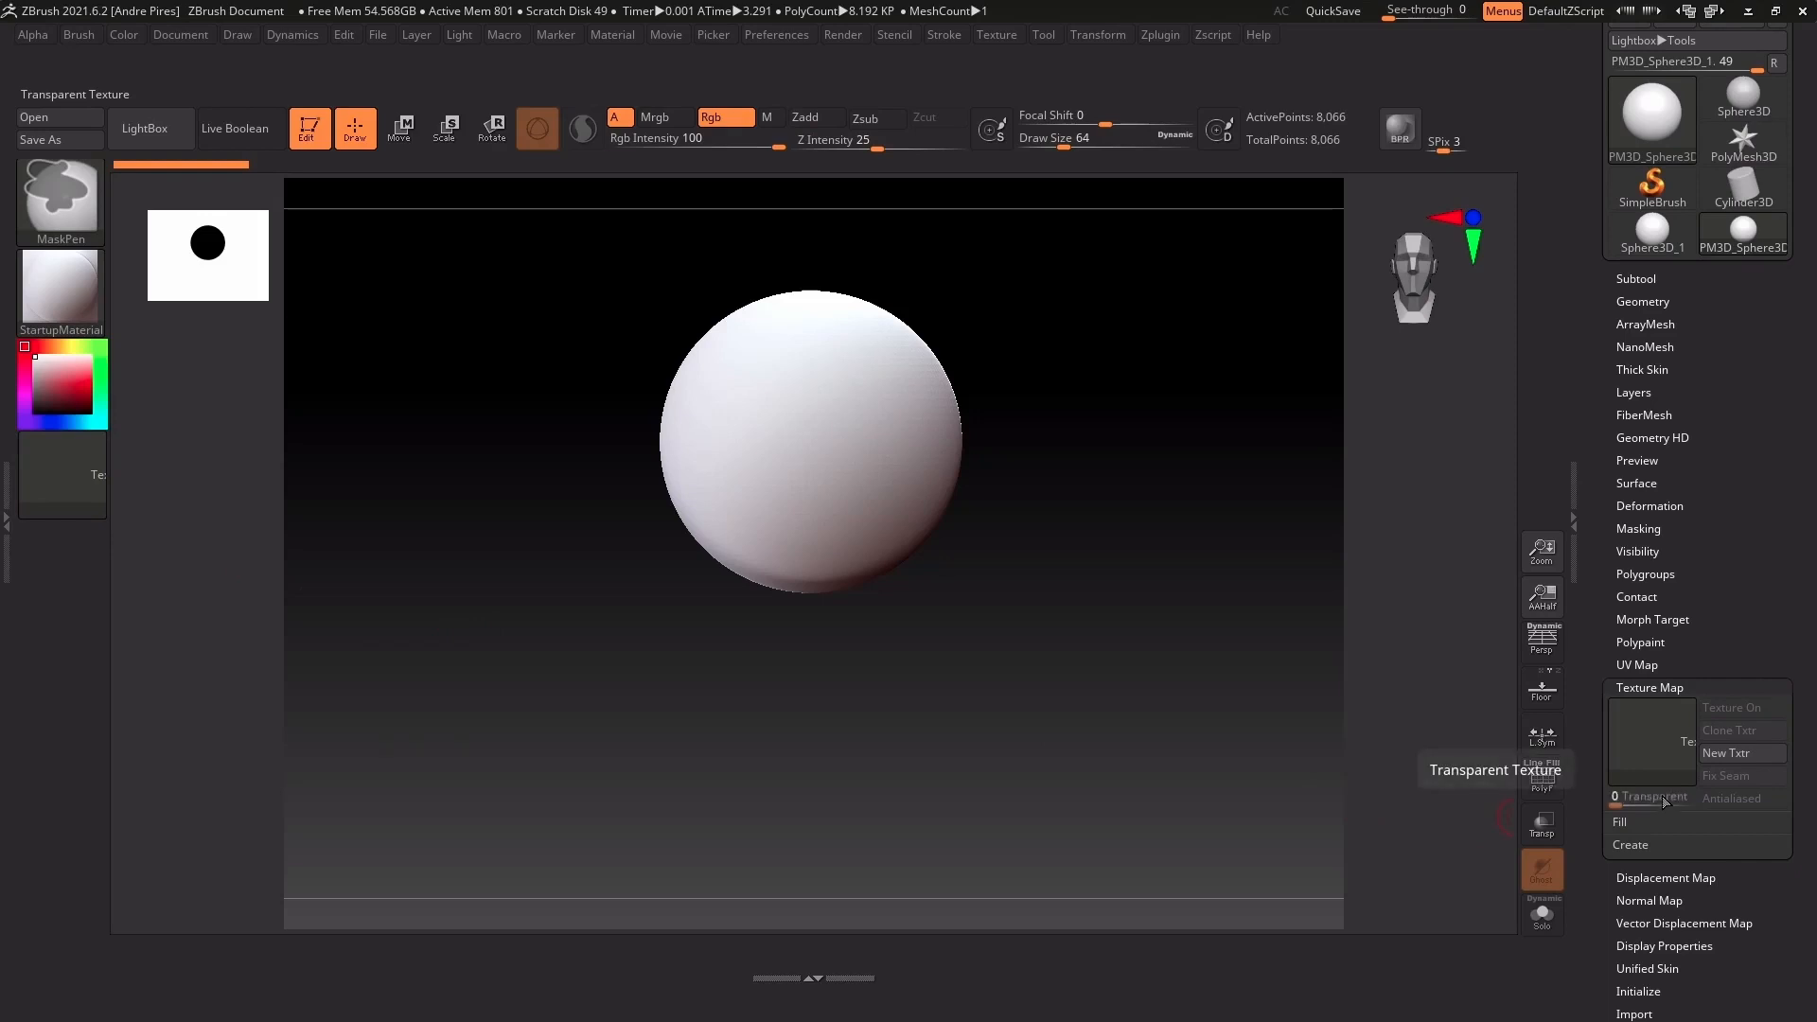
ctrl+alt+drag(1647, 798, 81, 543)
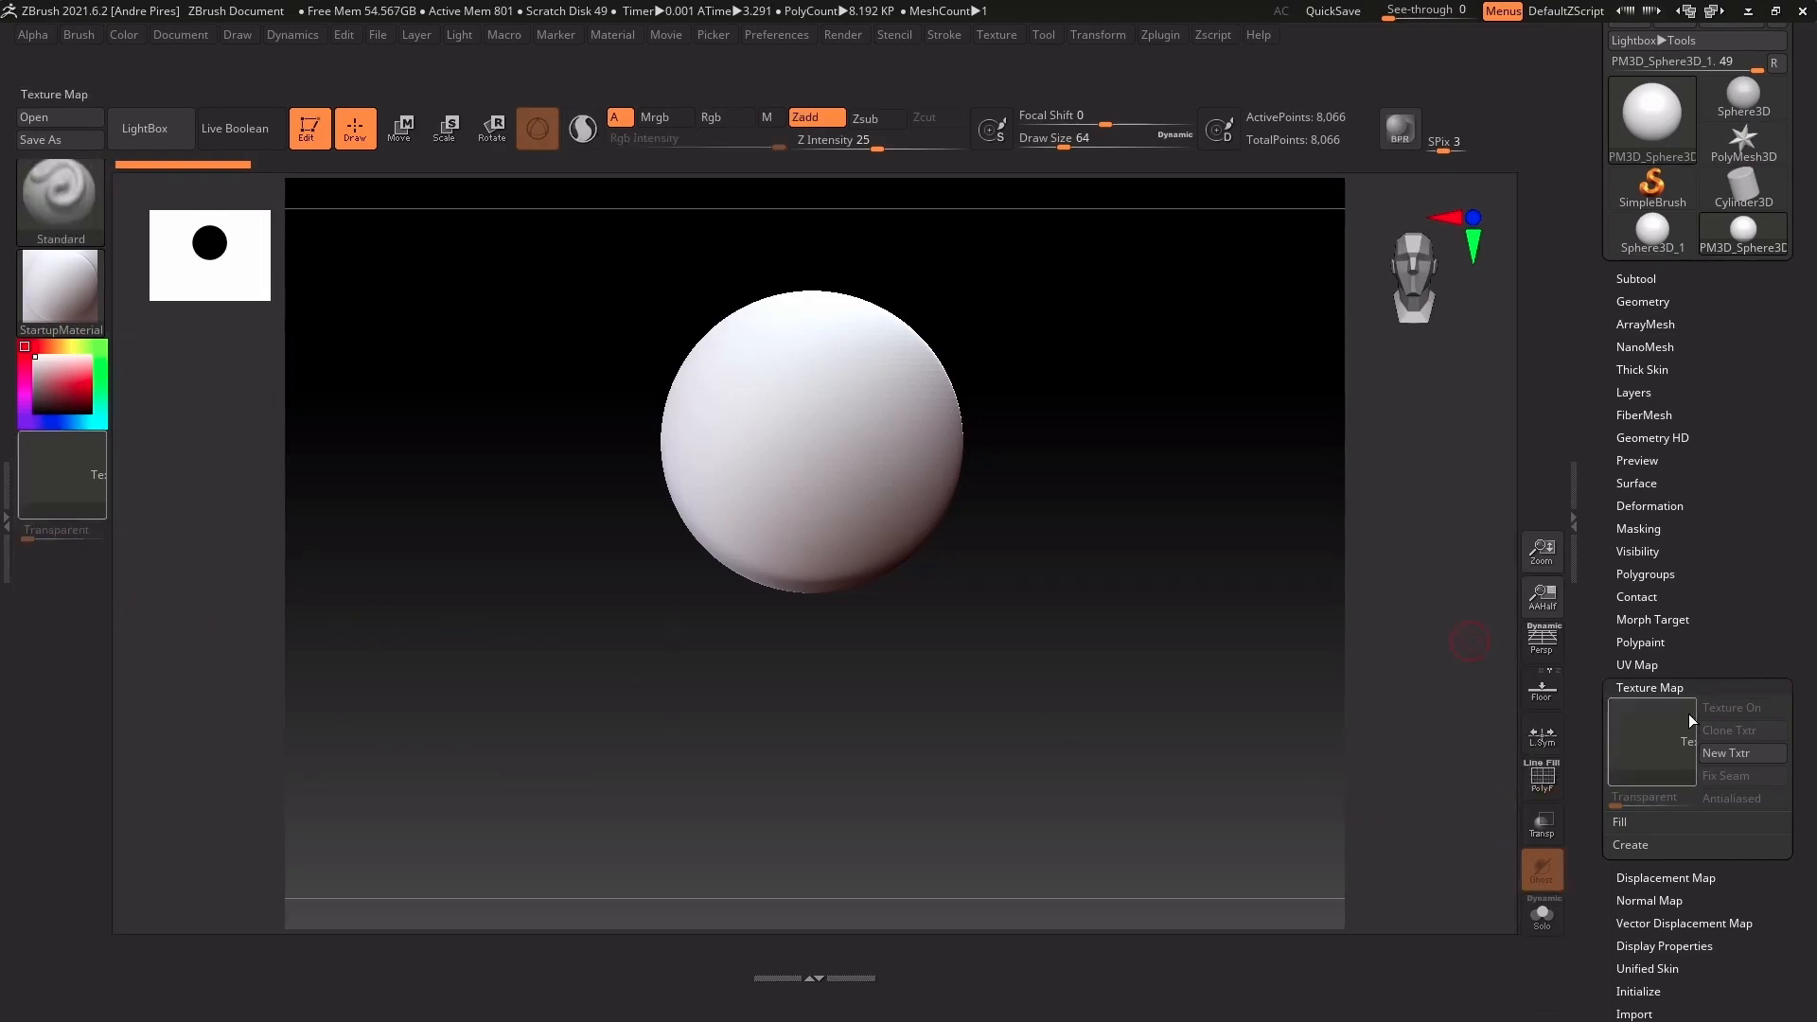
Add the UV Map Flip V command to the shelf below the Transparent slider
click(1650, 665)
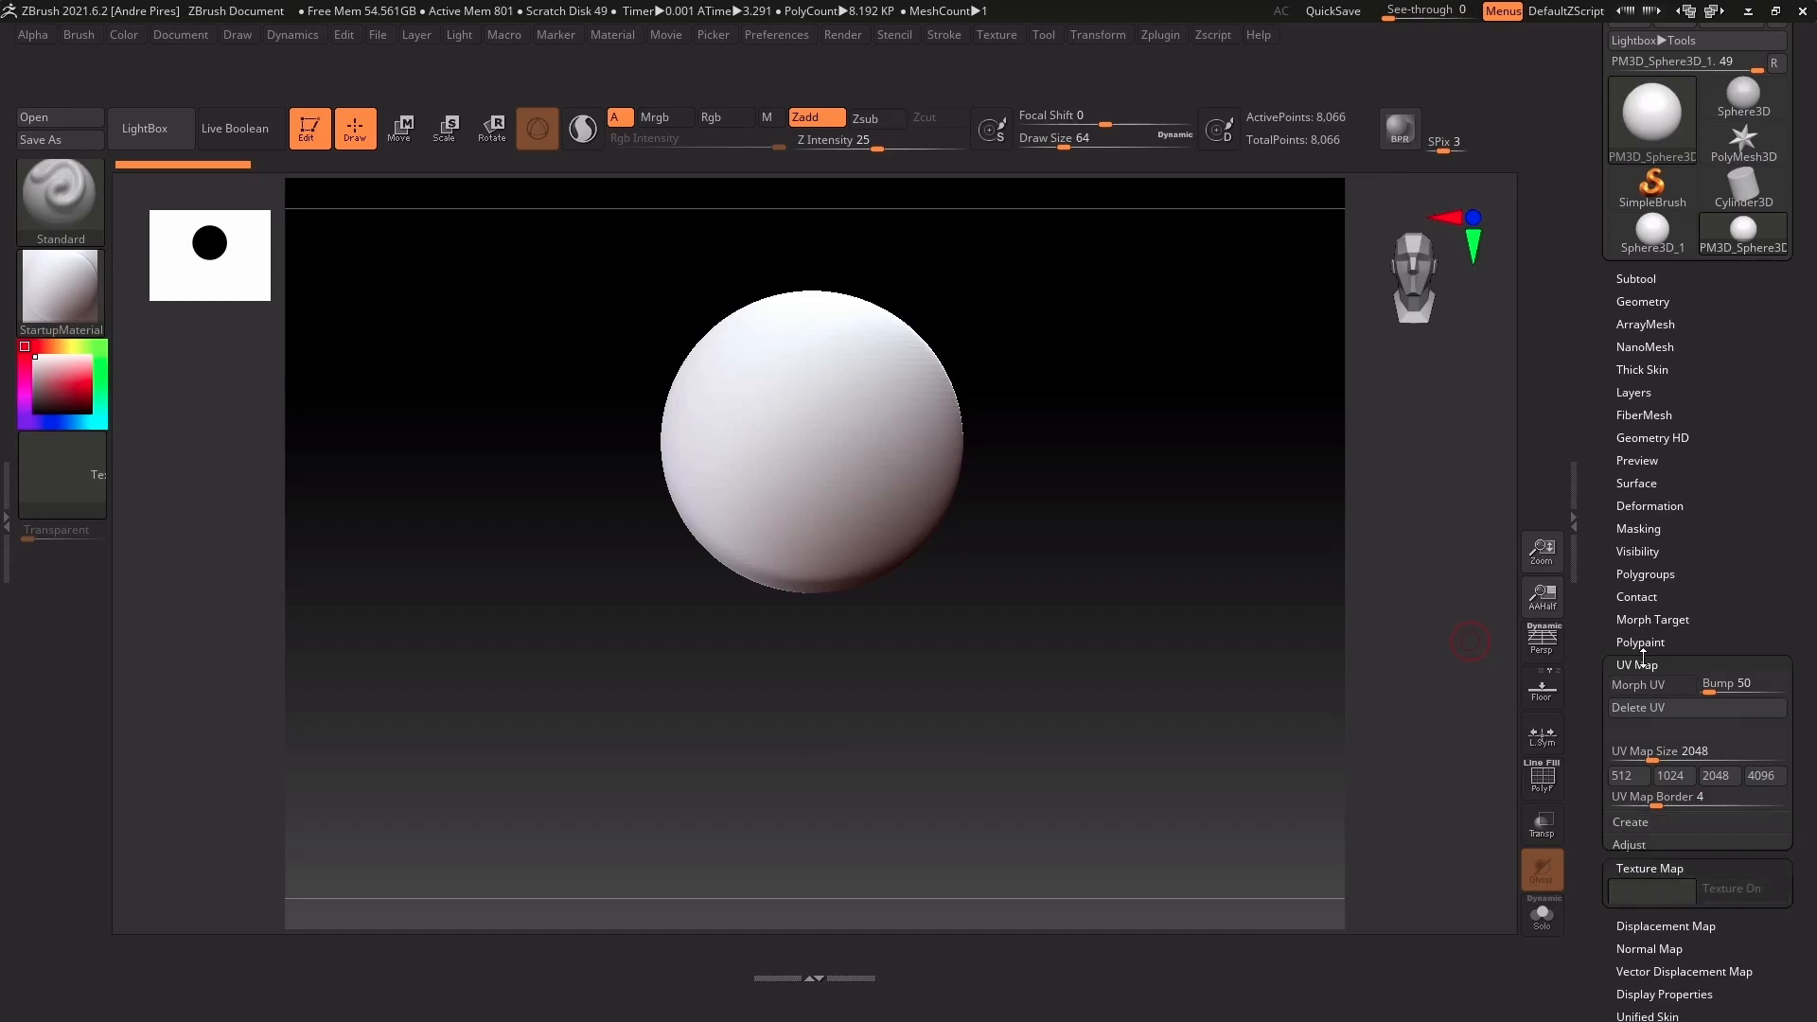
click(1666, 851)
ctrl+alt+drag(1741, 911, 74, 565)
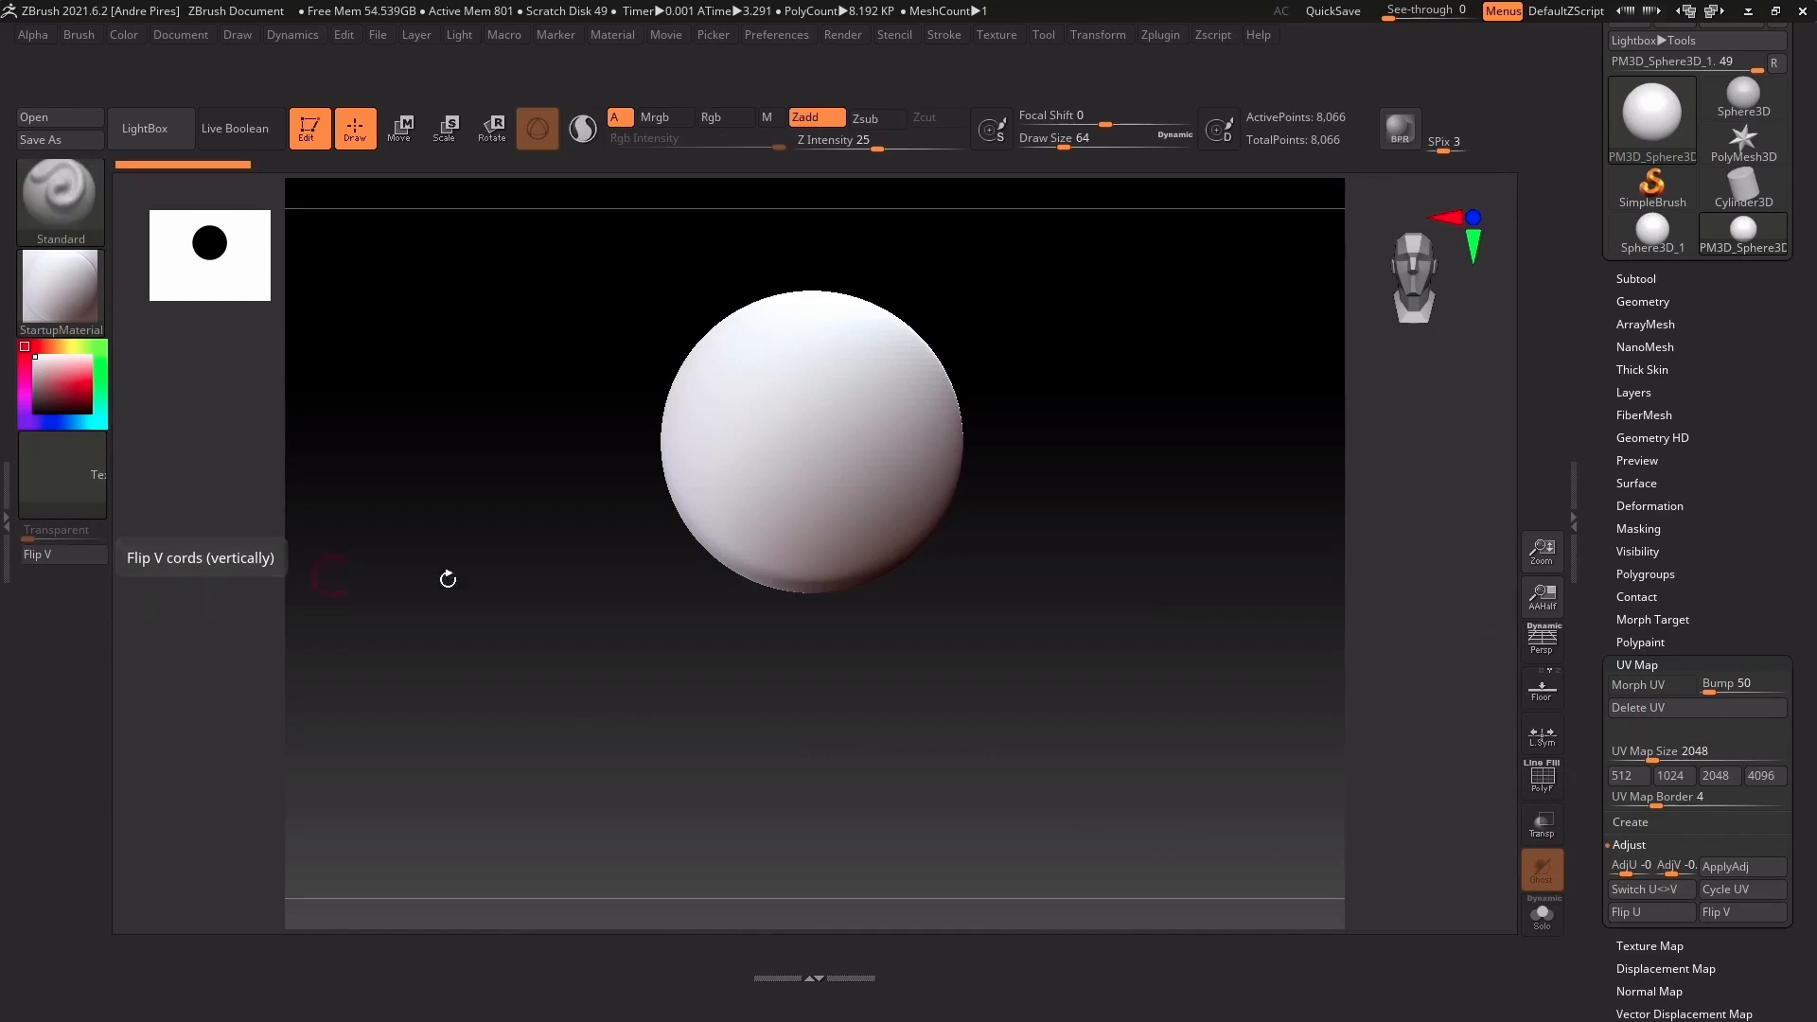
Add MaskByFeature below Flip V, with its Border, Groups and Crease options stacked in that order beneath it
click(1645, 528)
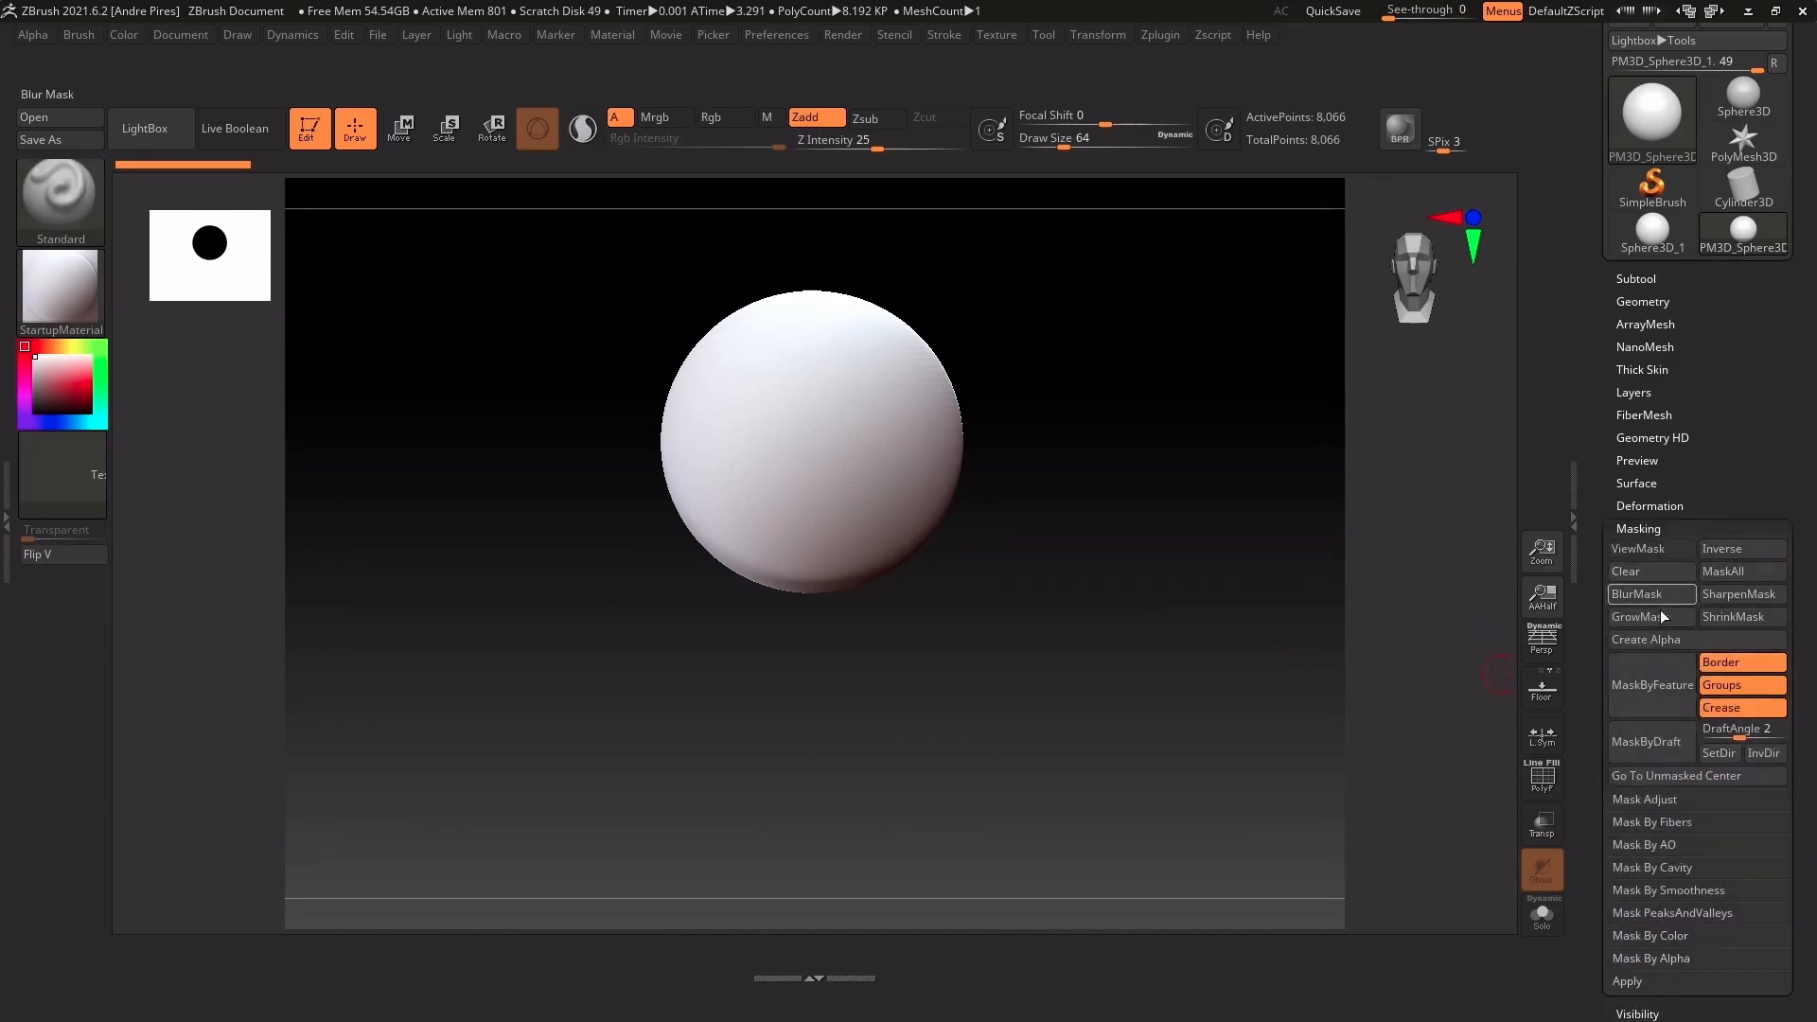
mouse_move(1651, 687)
ctrl+alt+mouse_down()
mouse_move(159, 643)
mouse_move(71, 615)
ctrl+alt+mouse_up()
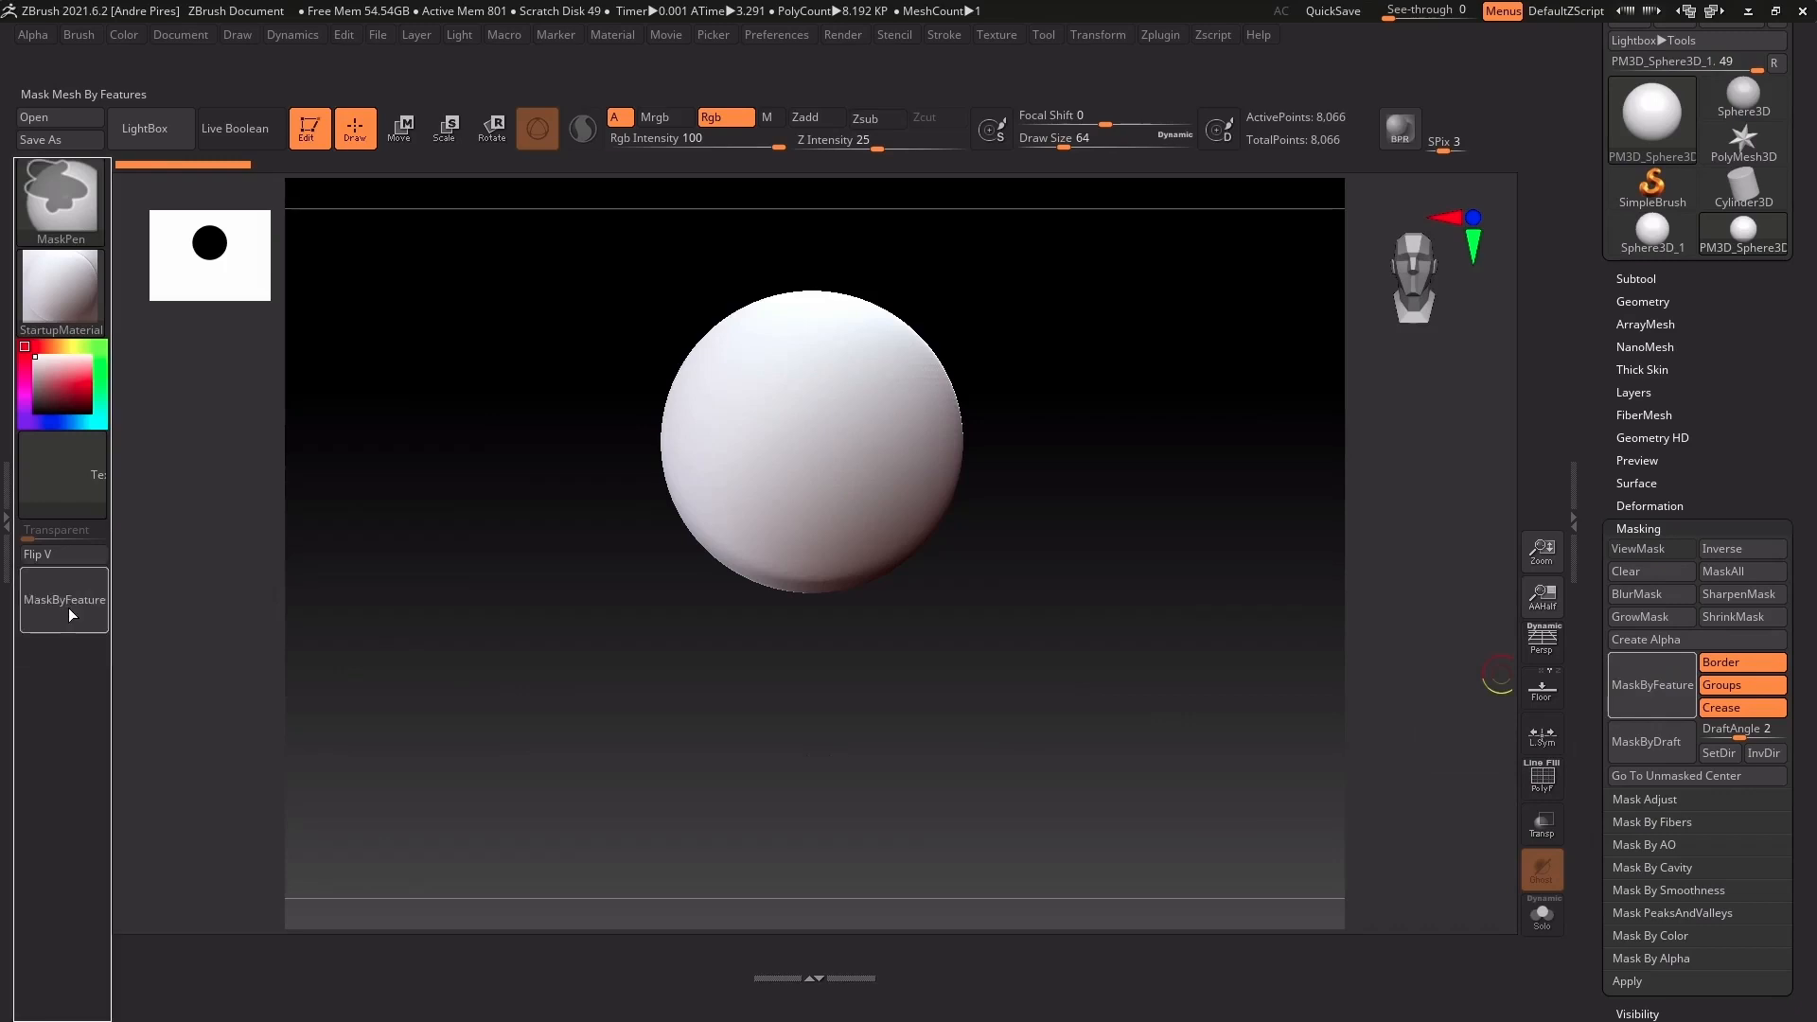
mouse_move(1742, 663)
ctrl+alt+mouse_down()
mouse_move(1633, 678)
mouse_move(227, 665)
mouse_move(57, 645)
ctrl+alt+mouse_up()
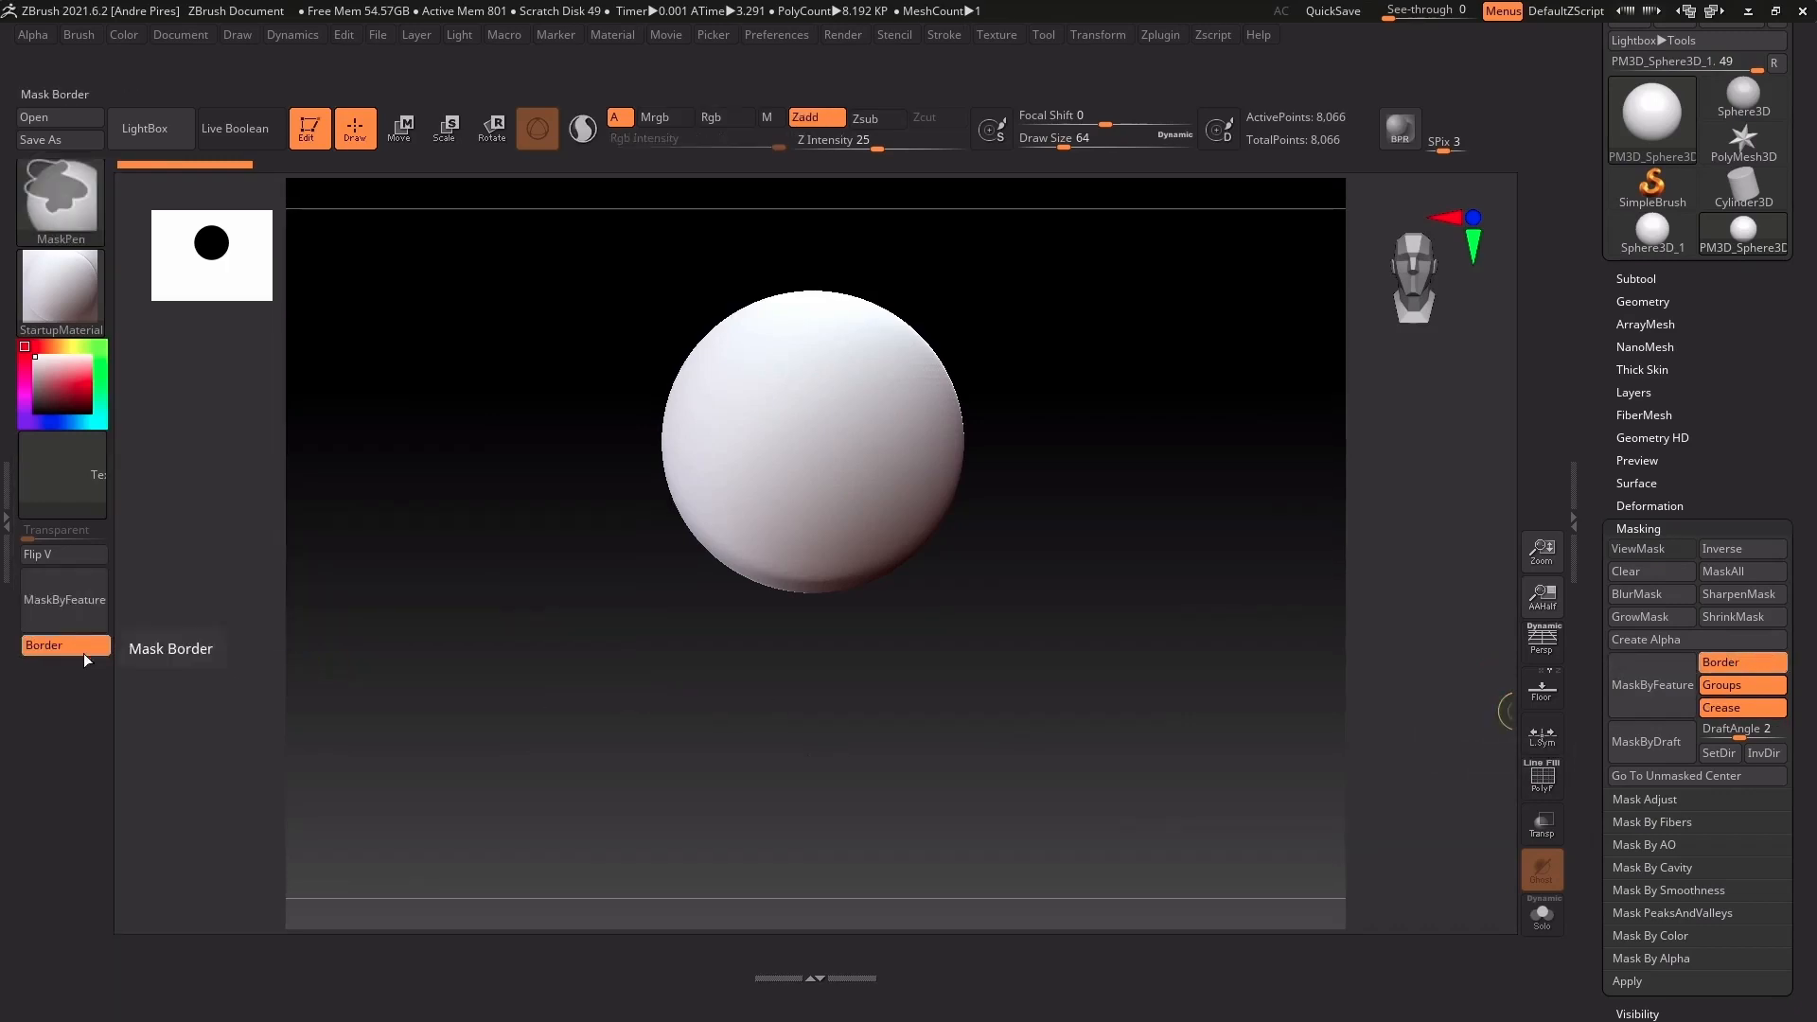
mouse_move(1742, 662)
ctrl+alt+mouse_down()
mouse_move(642, 715)
mouse_move(60, 671)
ctrl+alt+mouse_up()
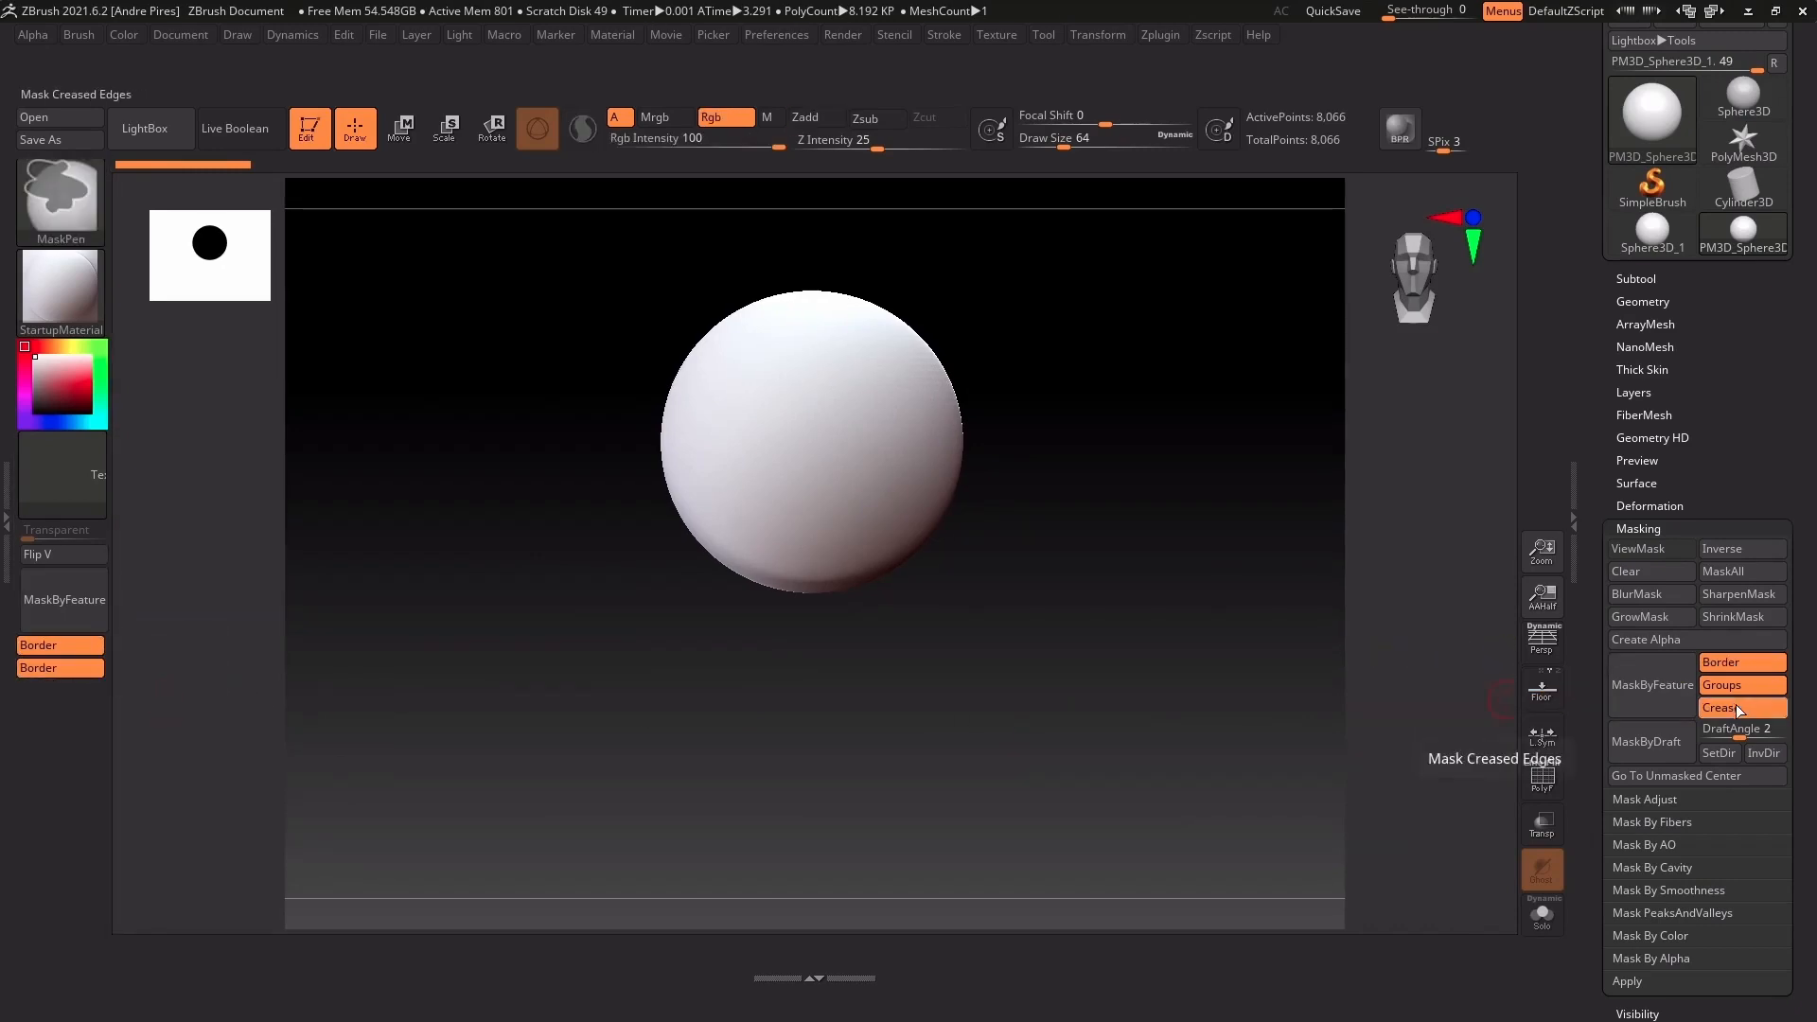
ctrl+alt+drag(1744, 708, 407, 653)
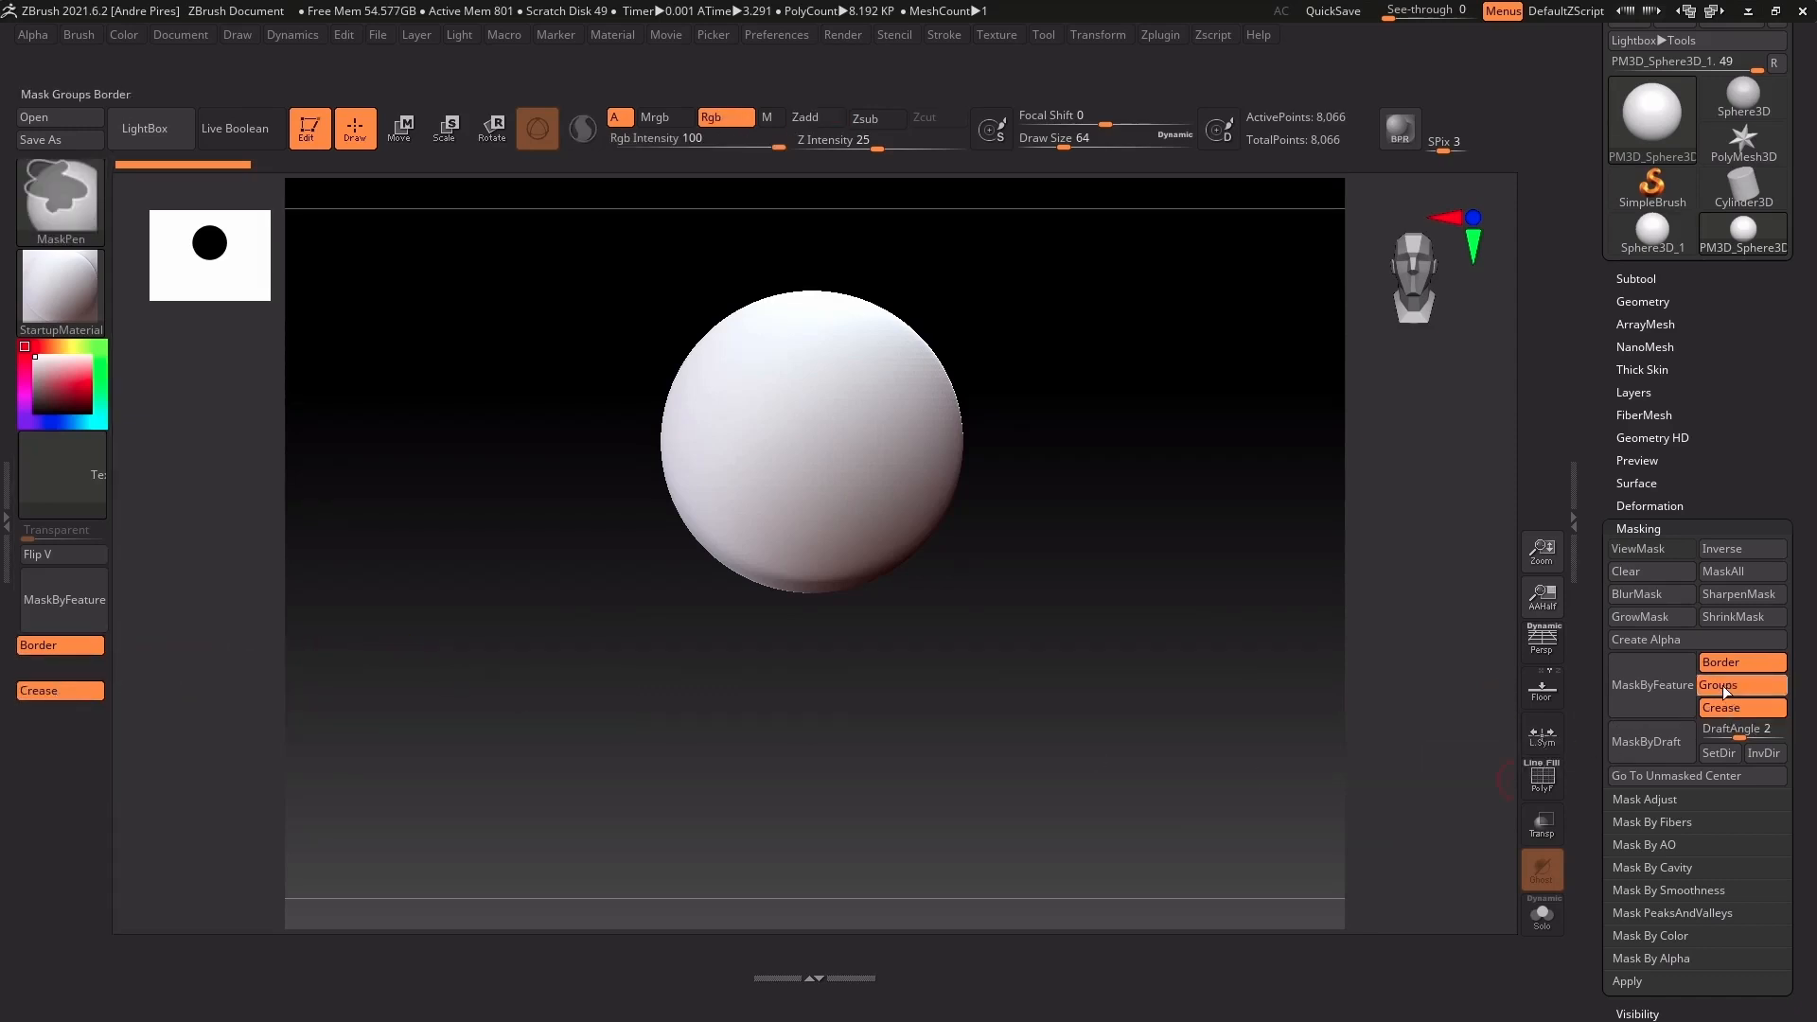
ctrl+alt+drag(1723, 685, 53, 670)
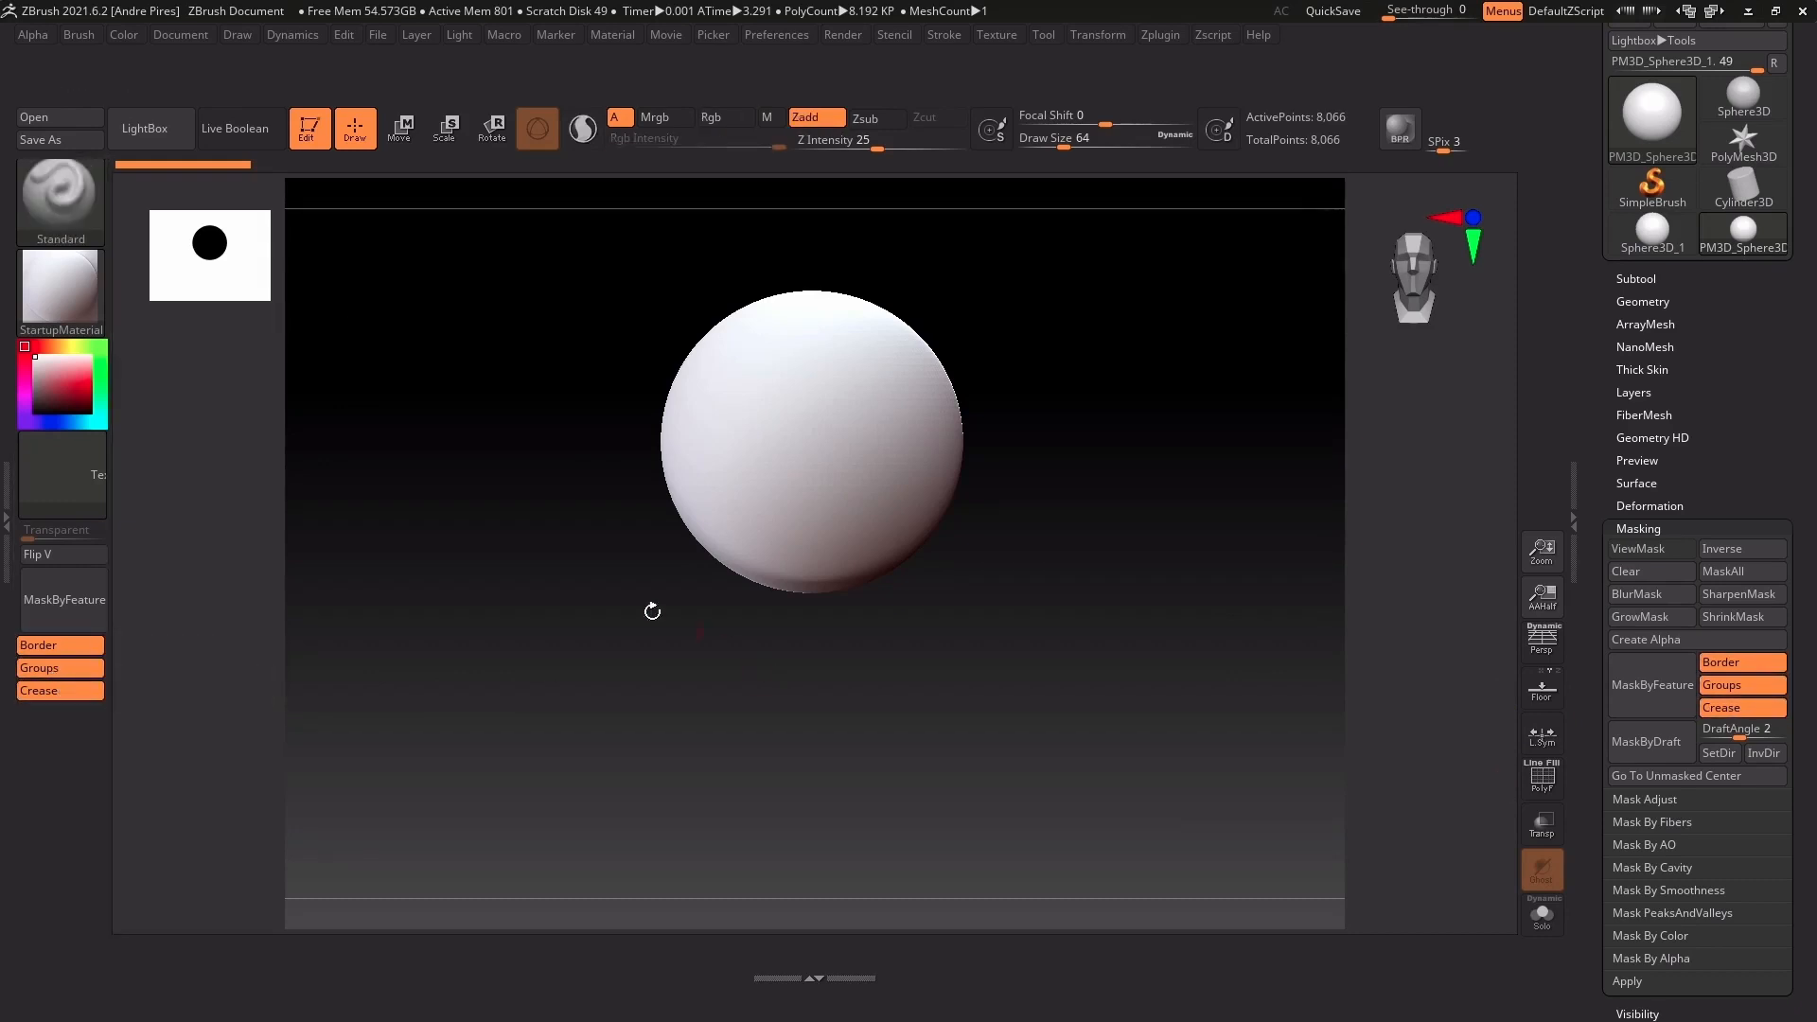
Add the brush depth controls, Brush Placement and the Imbed slider, below the Crease option
click(85, 38)
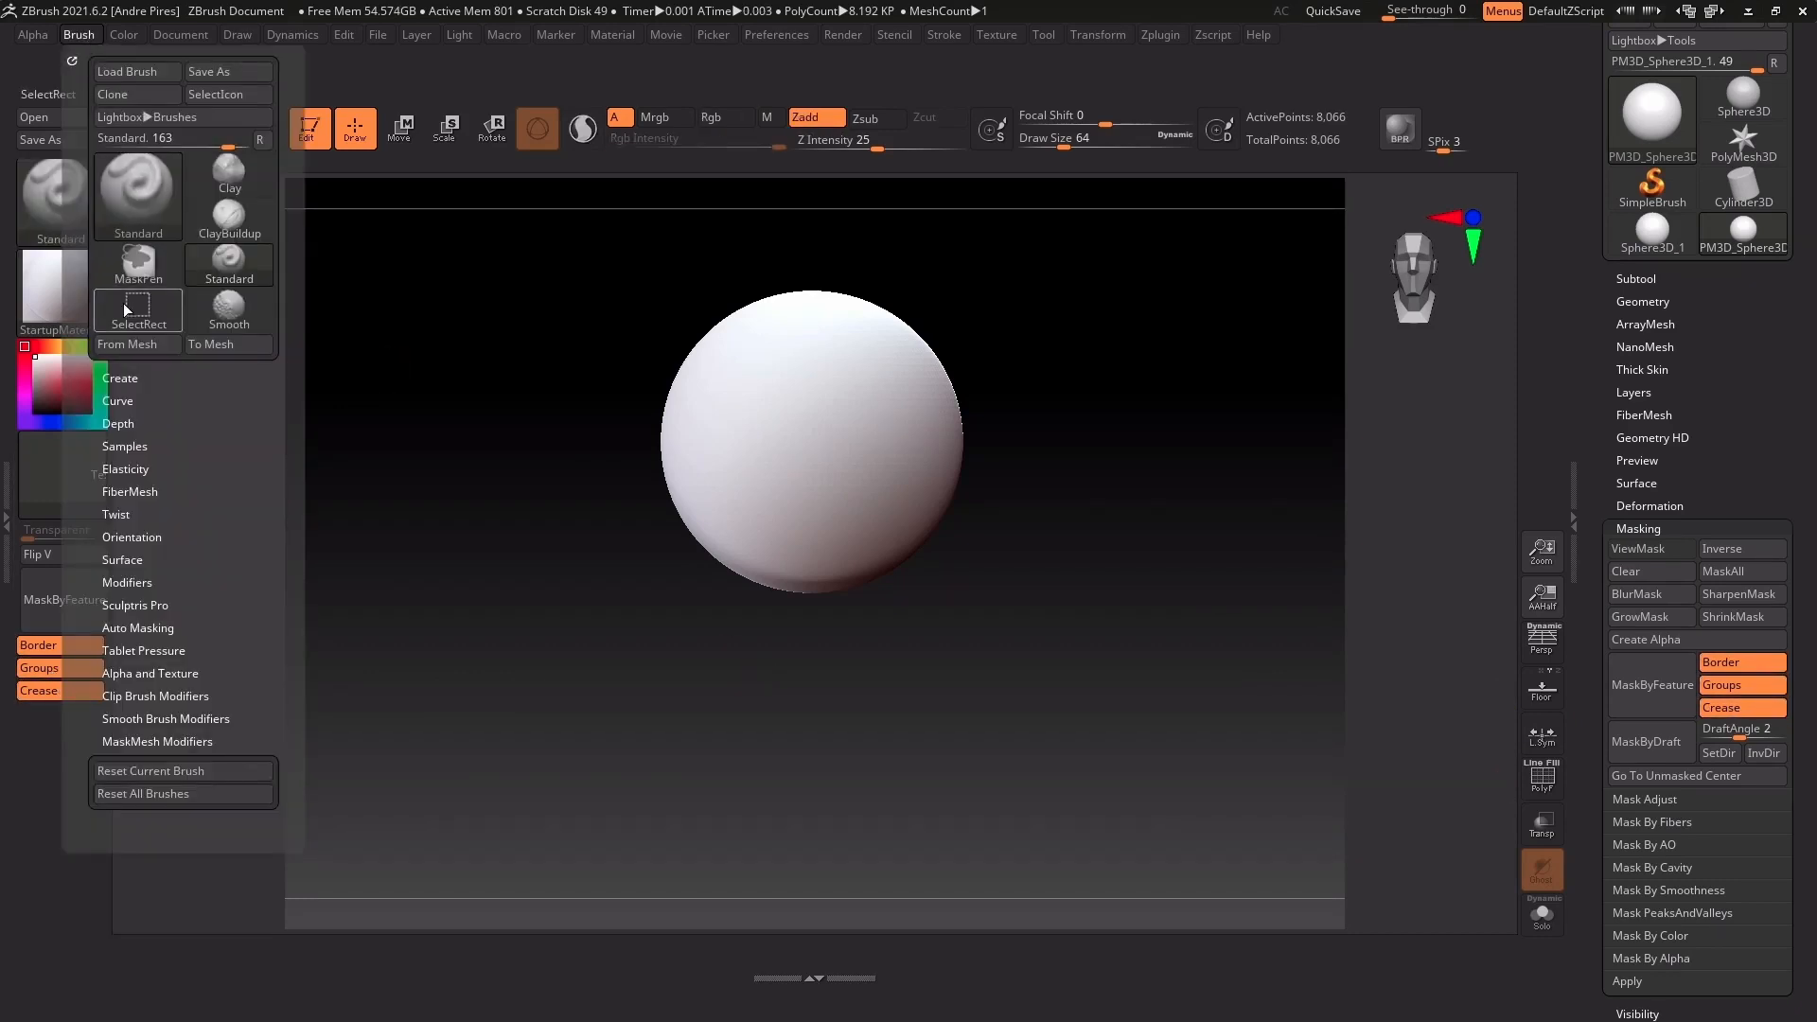
click(123, 423)
ctrl+alt+drag(137, 478, 57, 744)
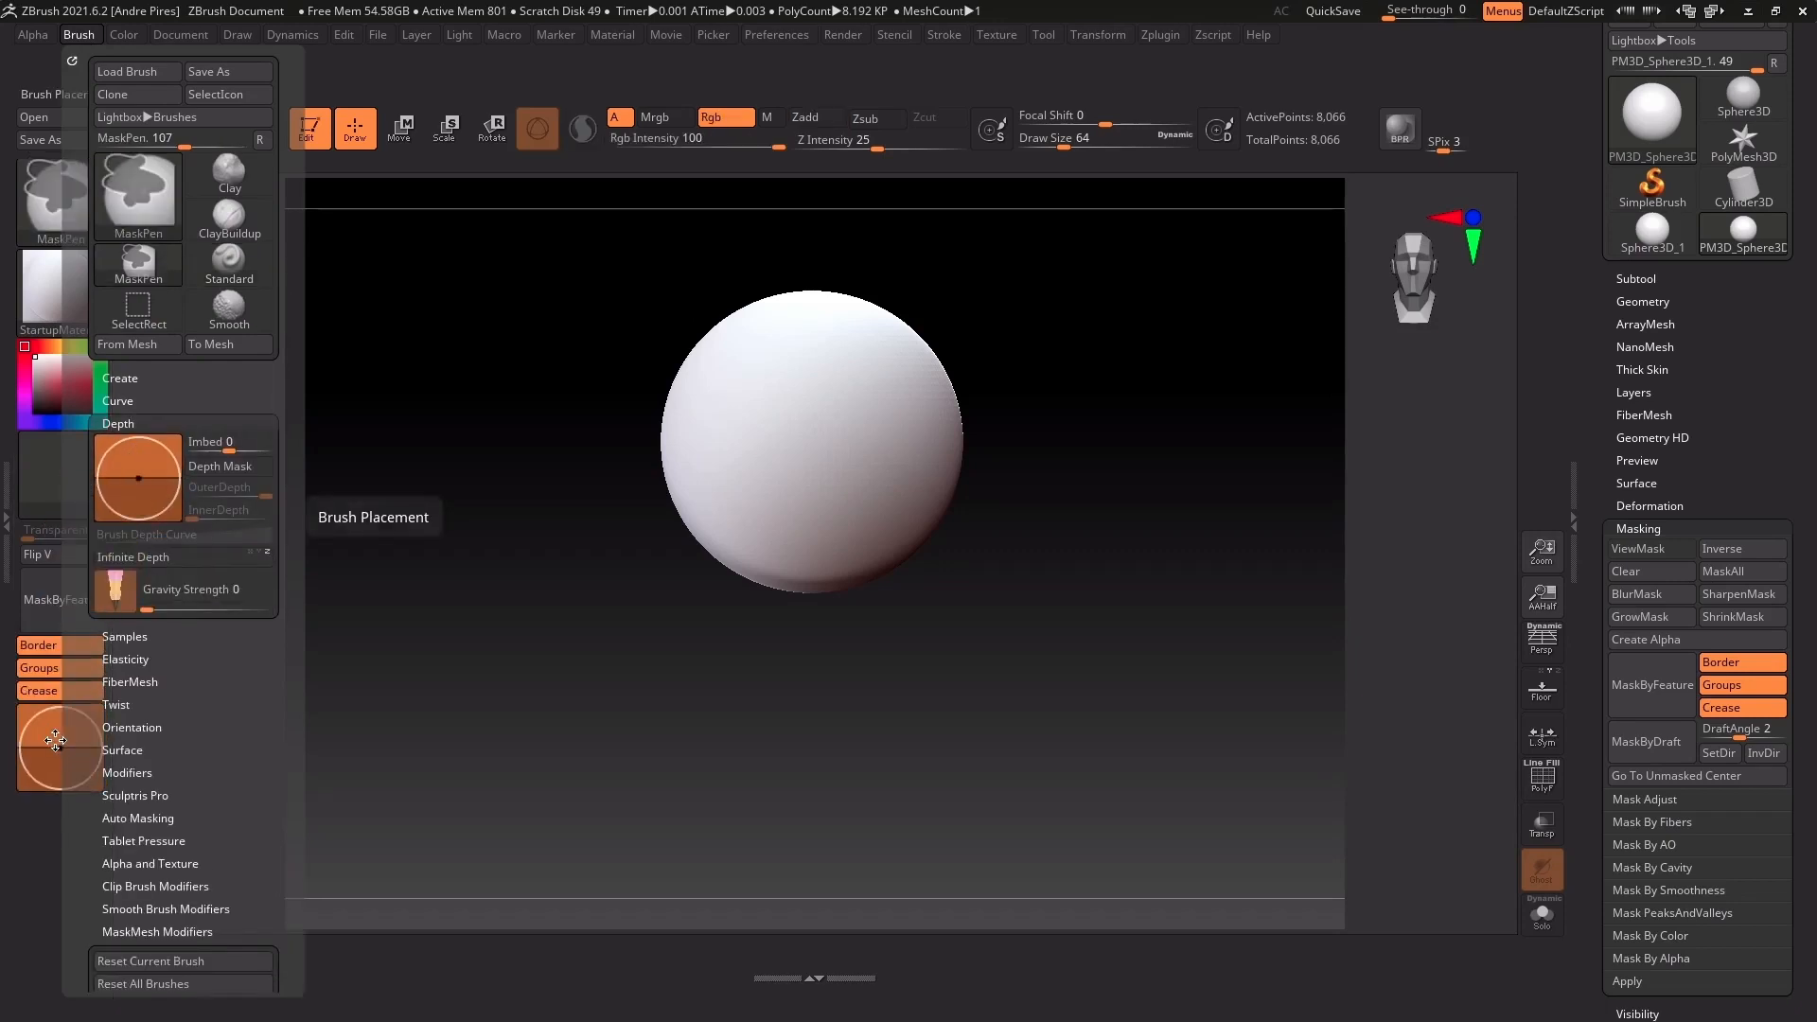
mouse_move(218, 442)
ctrl+alt+mouse_down()
mouse_move(168, 485)
mouse_move(42, 800)
ctrl+alt+mouse_up()
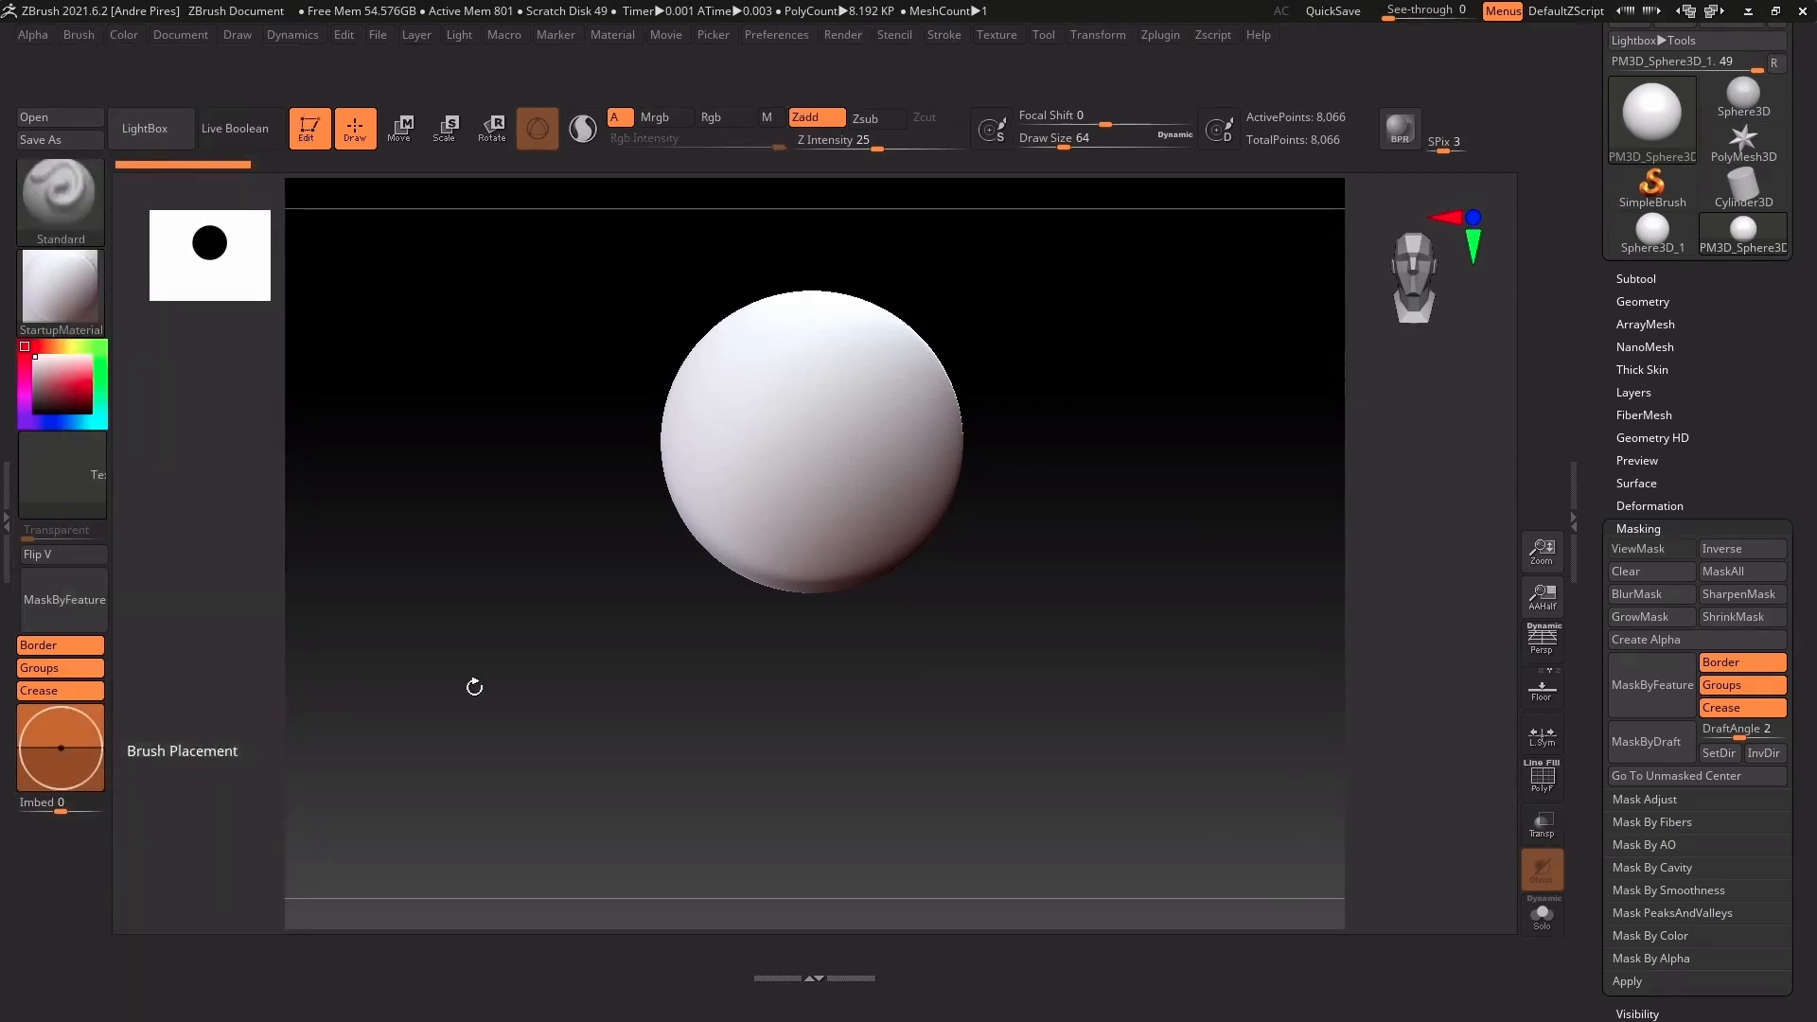
Add the export options Mrg and Grp side by side below the Imbed slider
drag(1586, 836, 1579, 671)
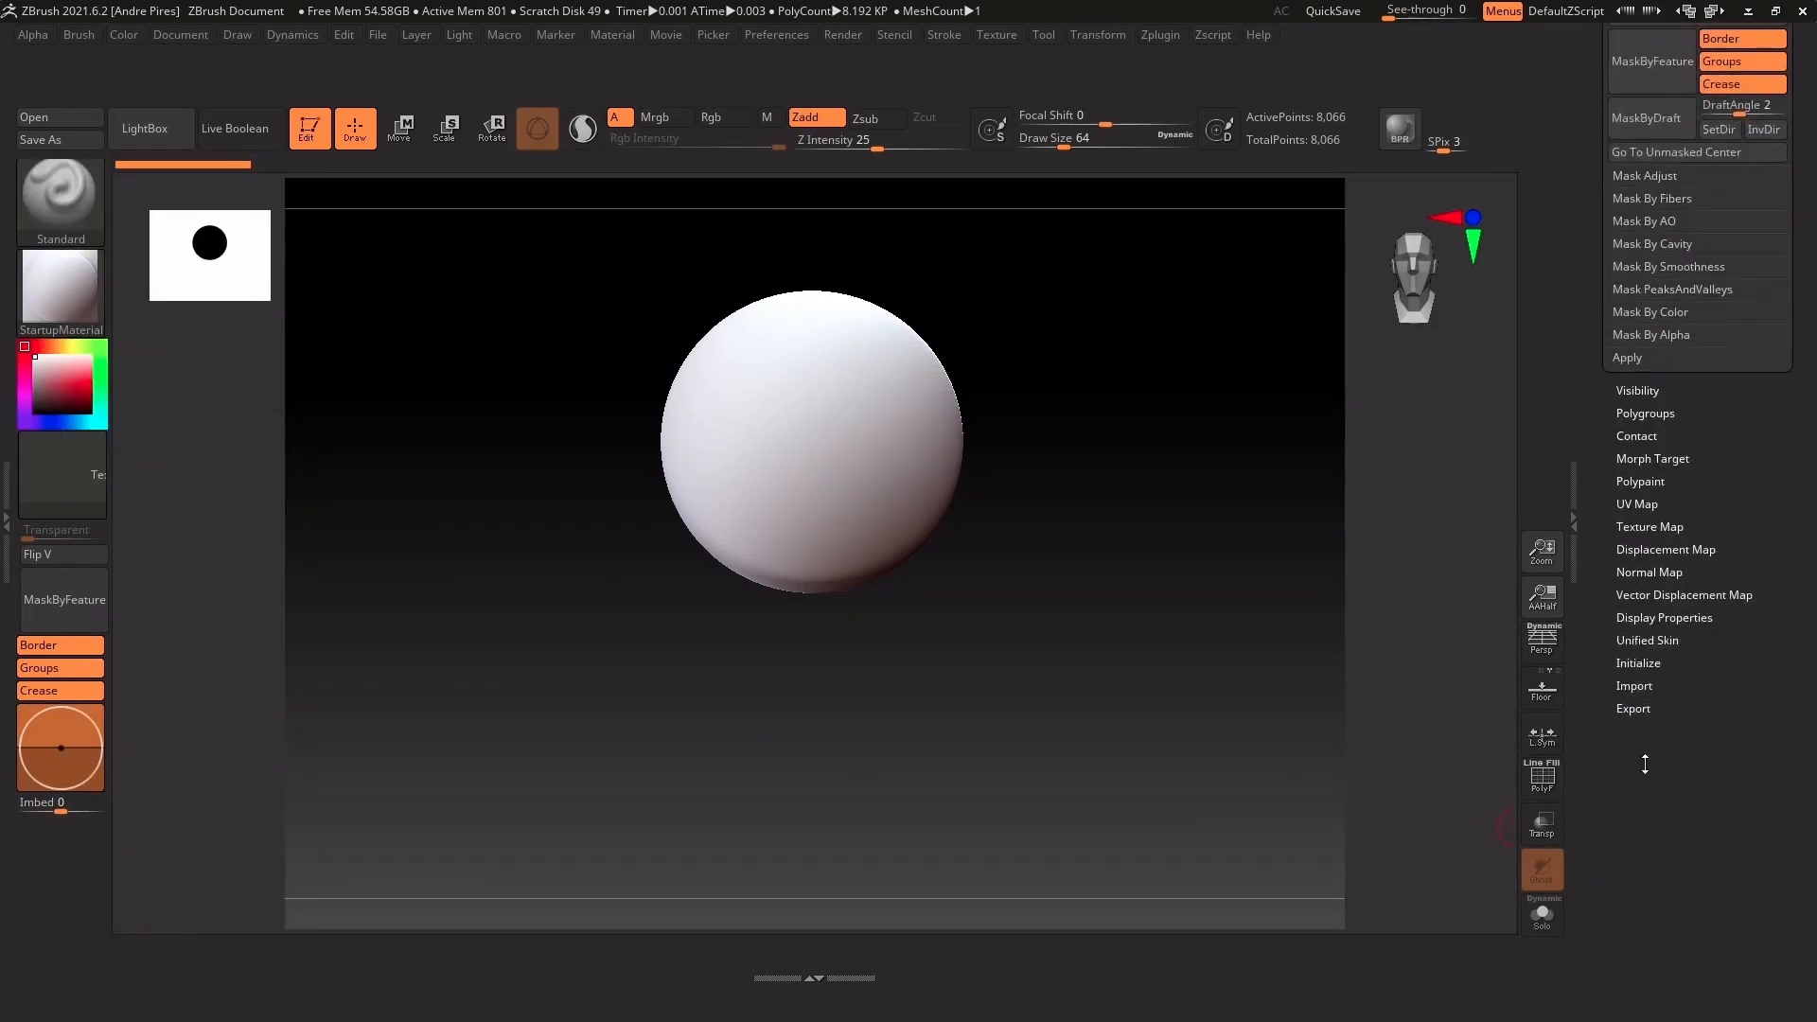
click(1642, 711)
key(ctrl)
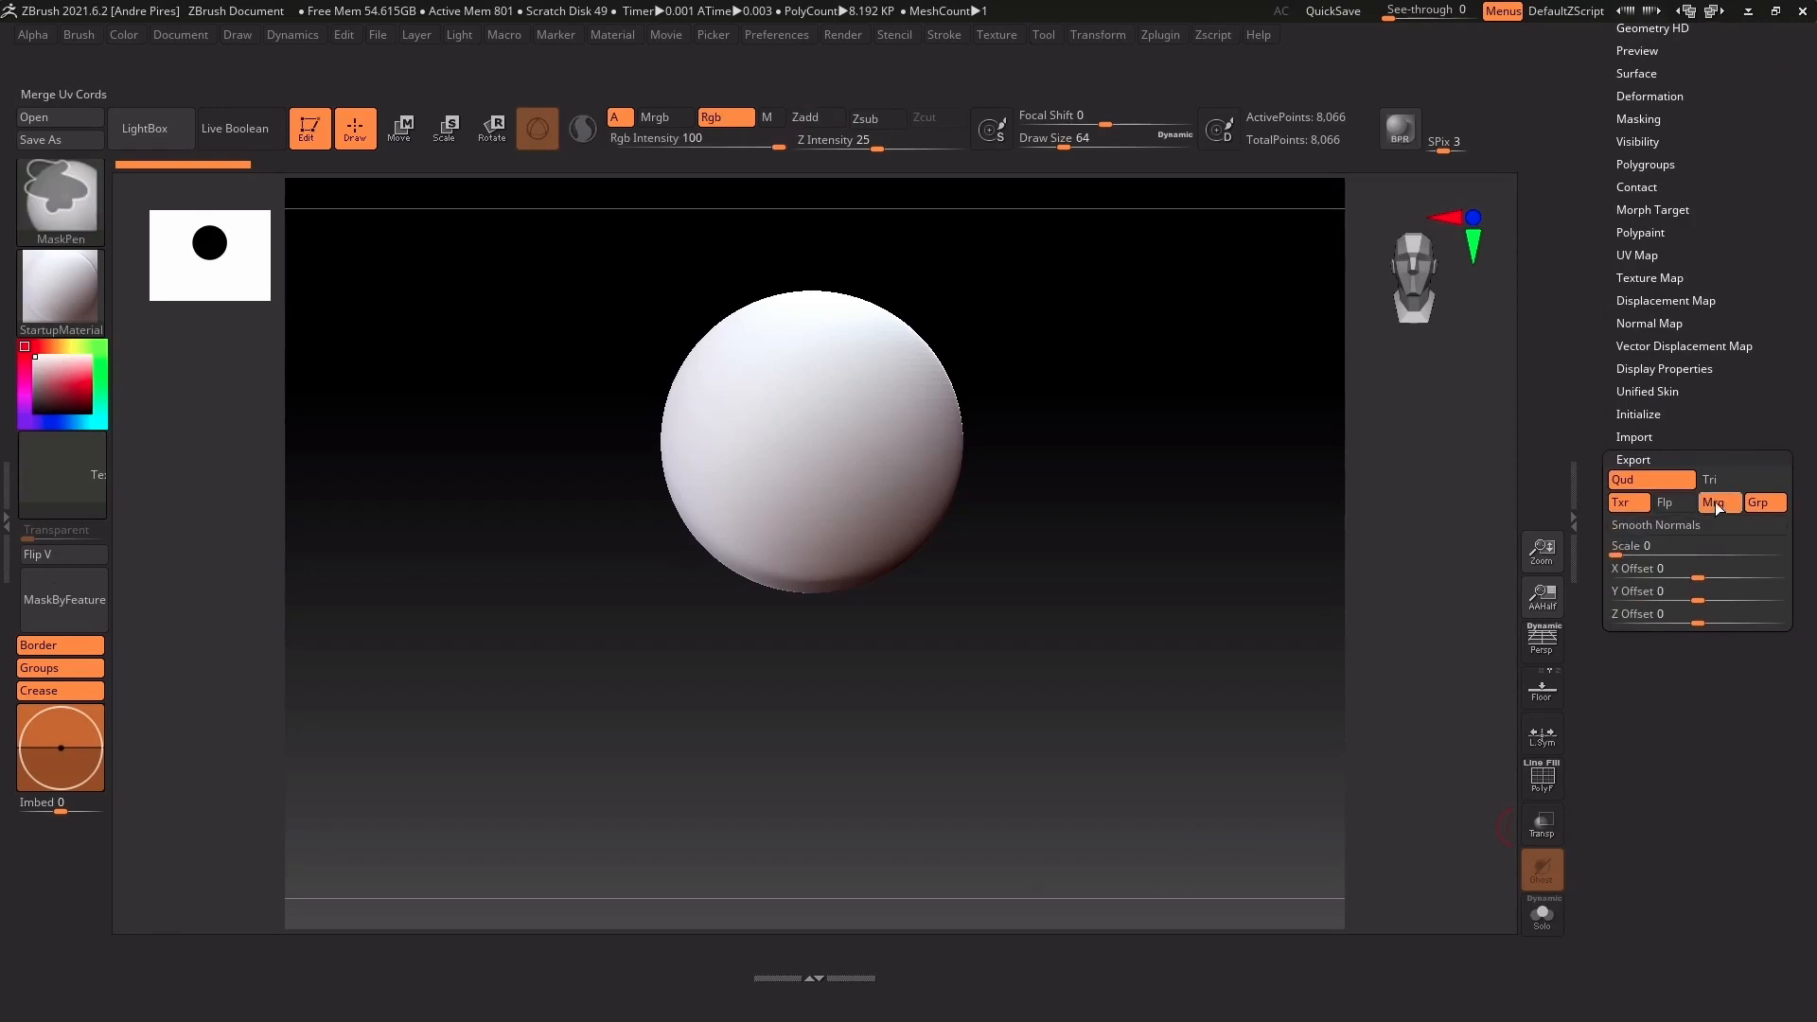
ctrl+alt+drag(236, 820, 46, 860)
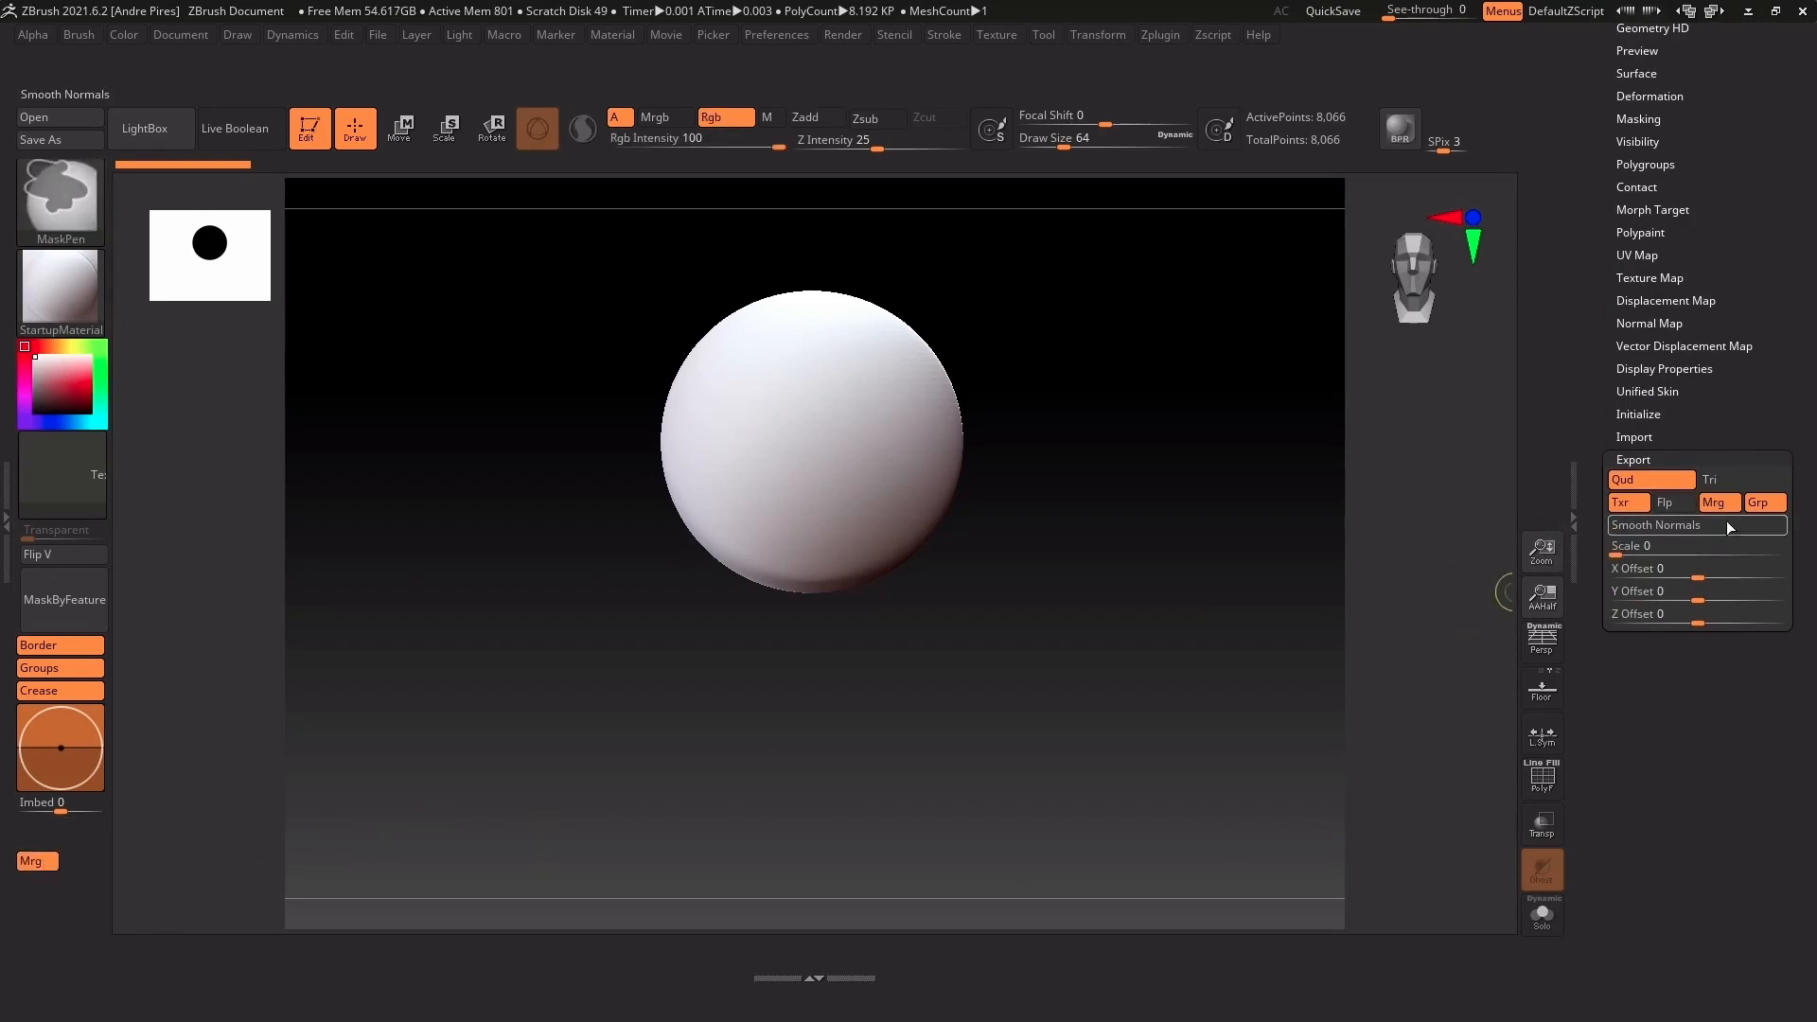
mouse_move(1765, 503)
ctrl+alt+mouse_down()
mouse_move(72, 806)
mouse_move(83, 864)
ctrl+alt+mouse_up()
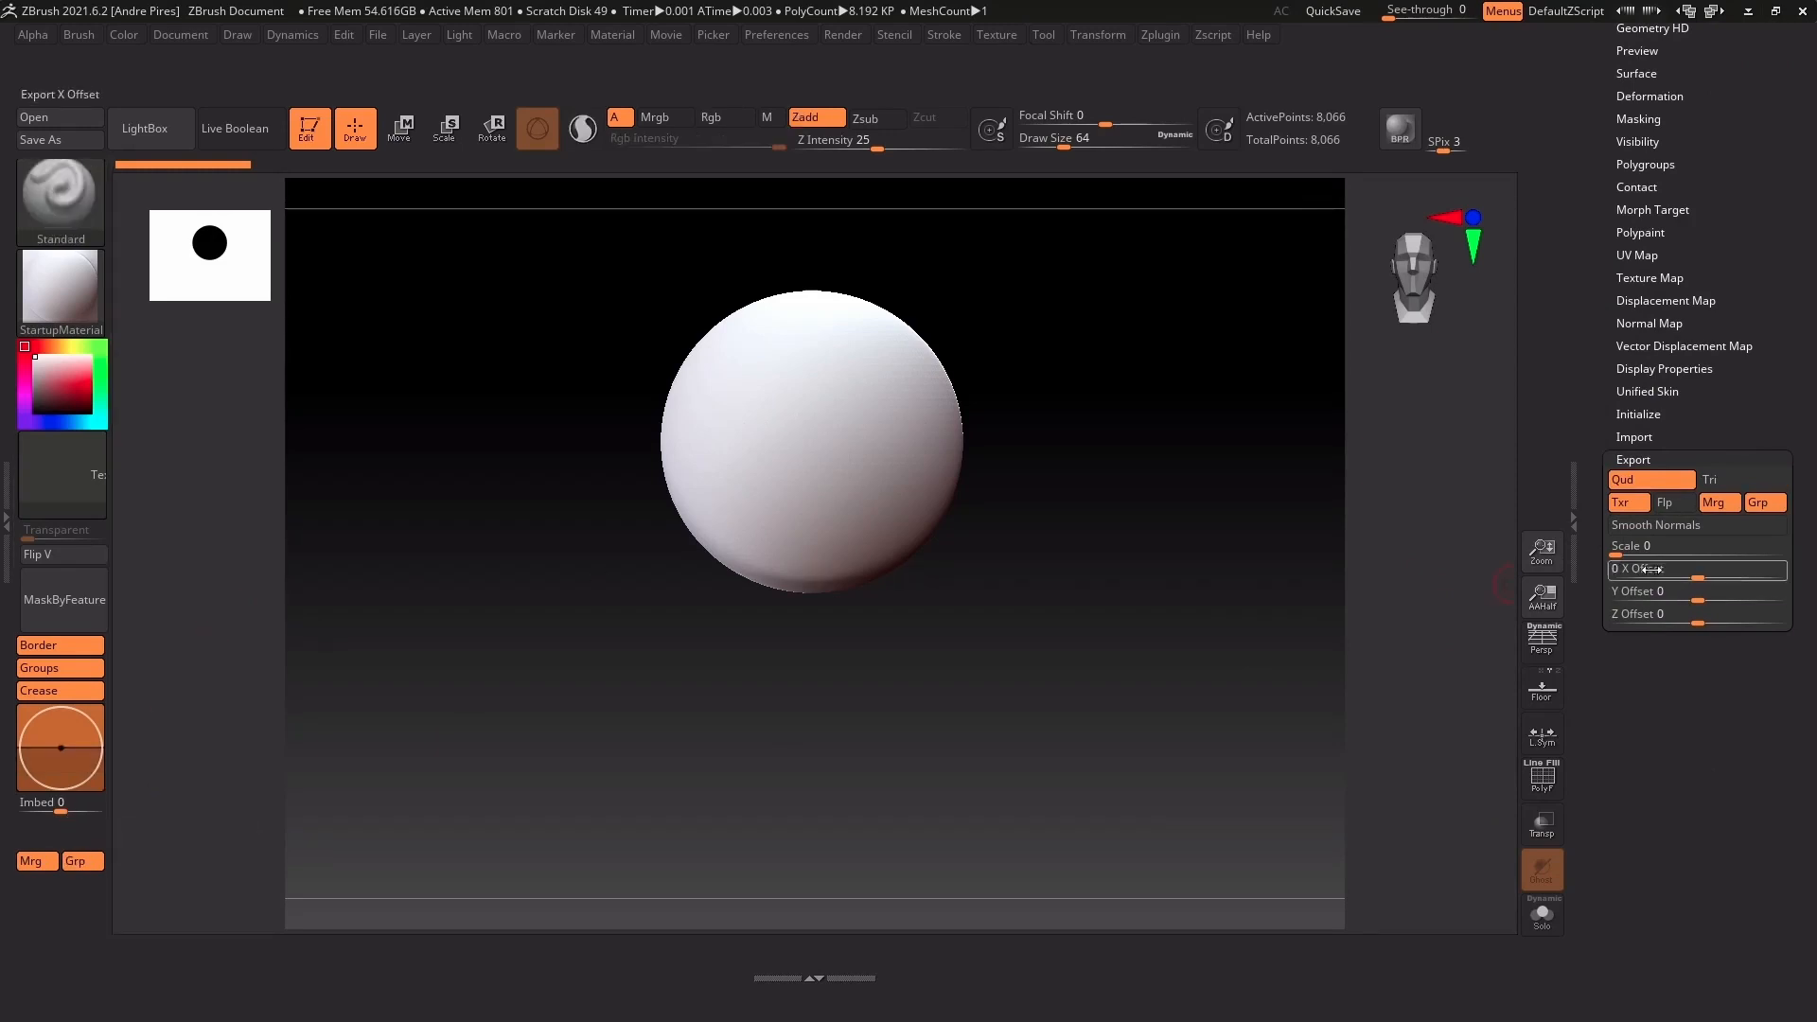
Add Morph UV below the export options and the brush curve option AccuCurve beneath it
click(1649, 255)
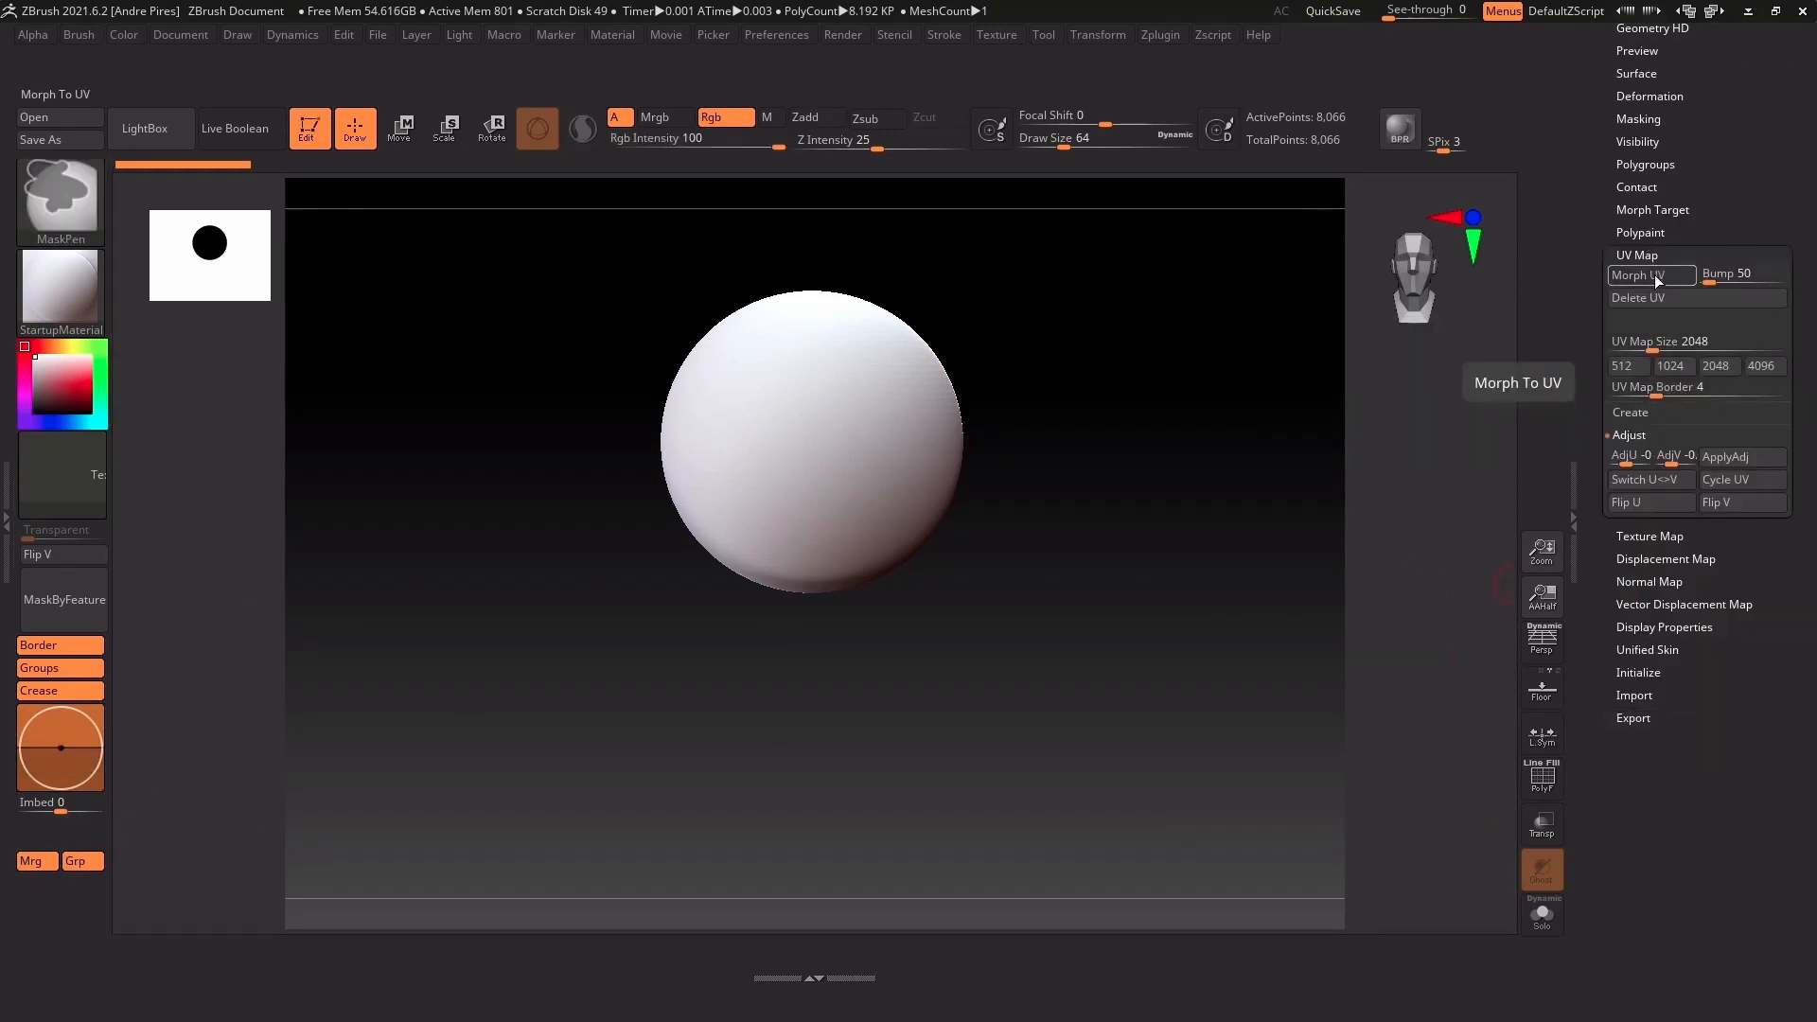
mouse_move(1652, 275)
ctrl+alt+mouse_down()
mouse_move(398, 649)
mouse_move(96, 828)
mouse_move(61, 882)
ctrl+alt+mouse_up()
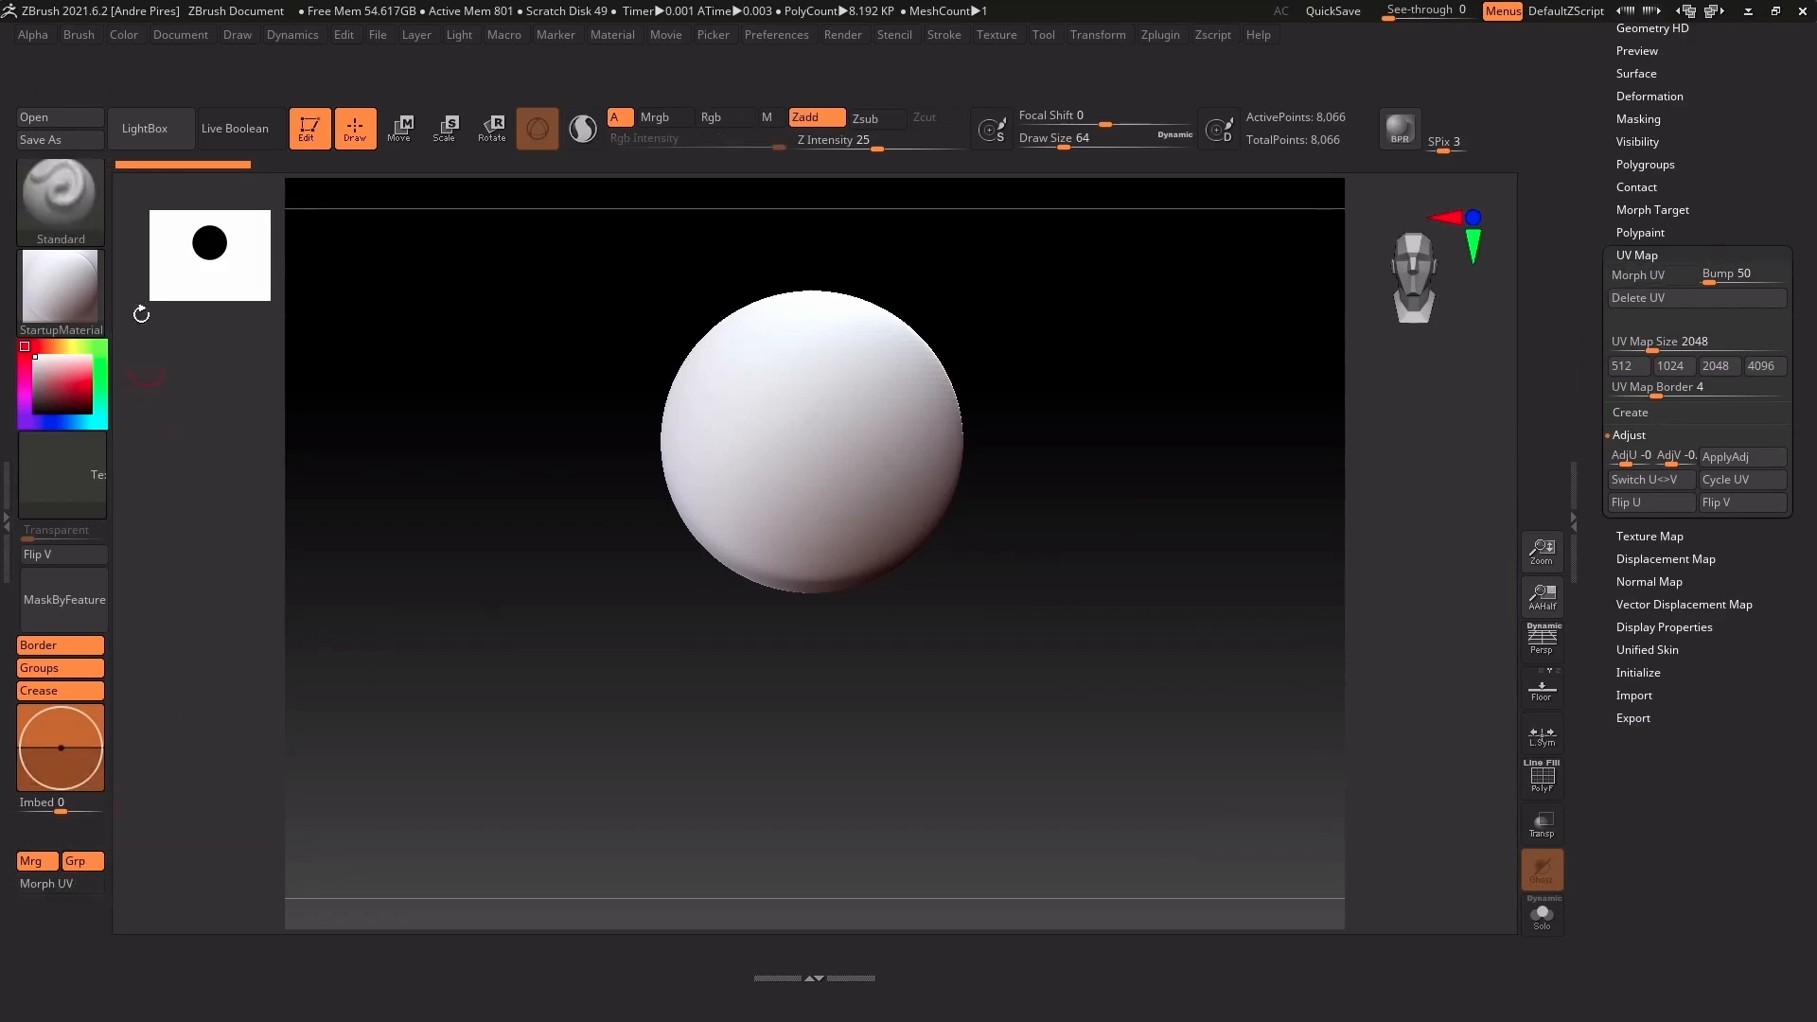
click(72, 36)
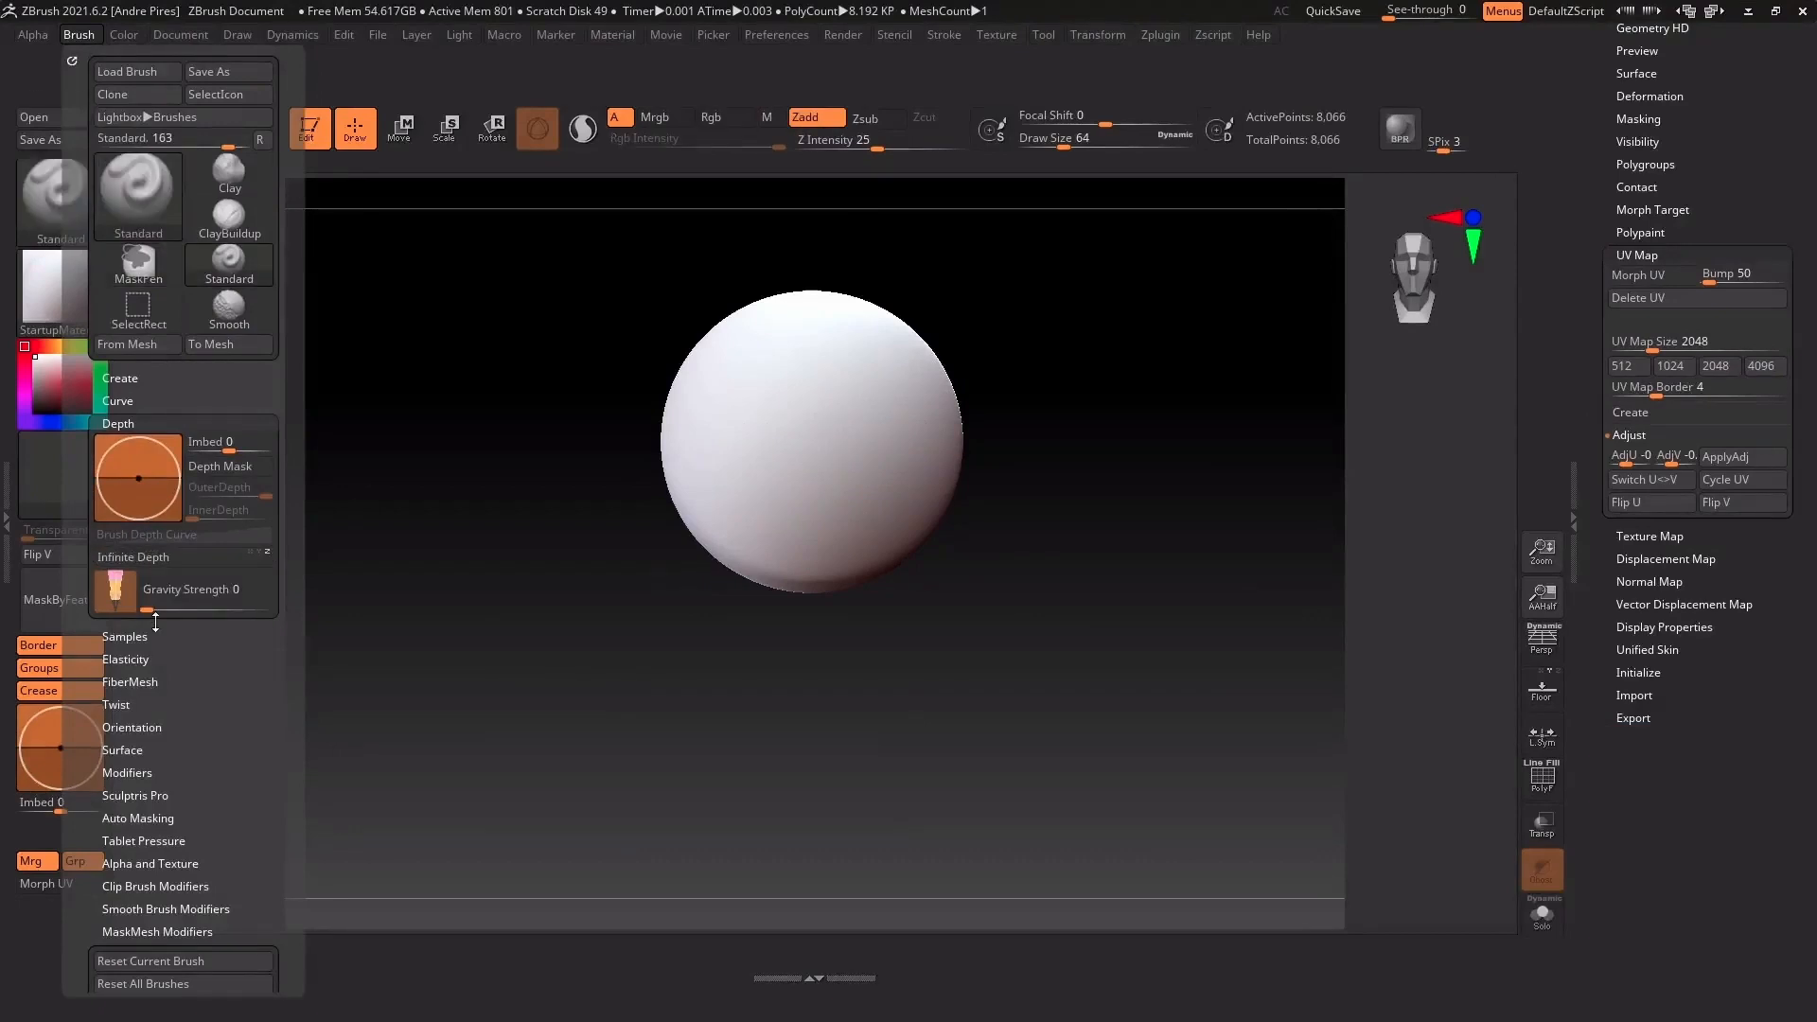
click(138, 405)
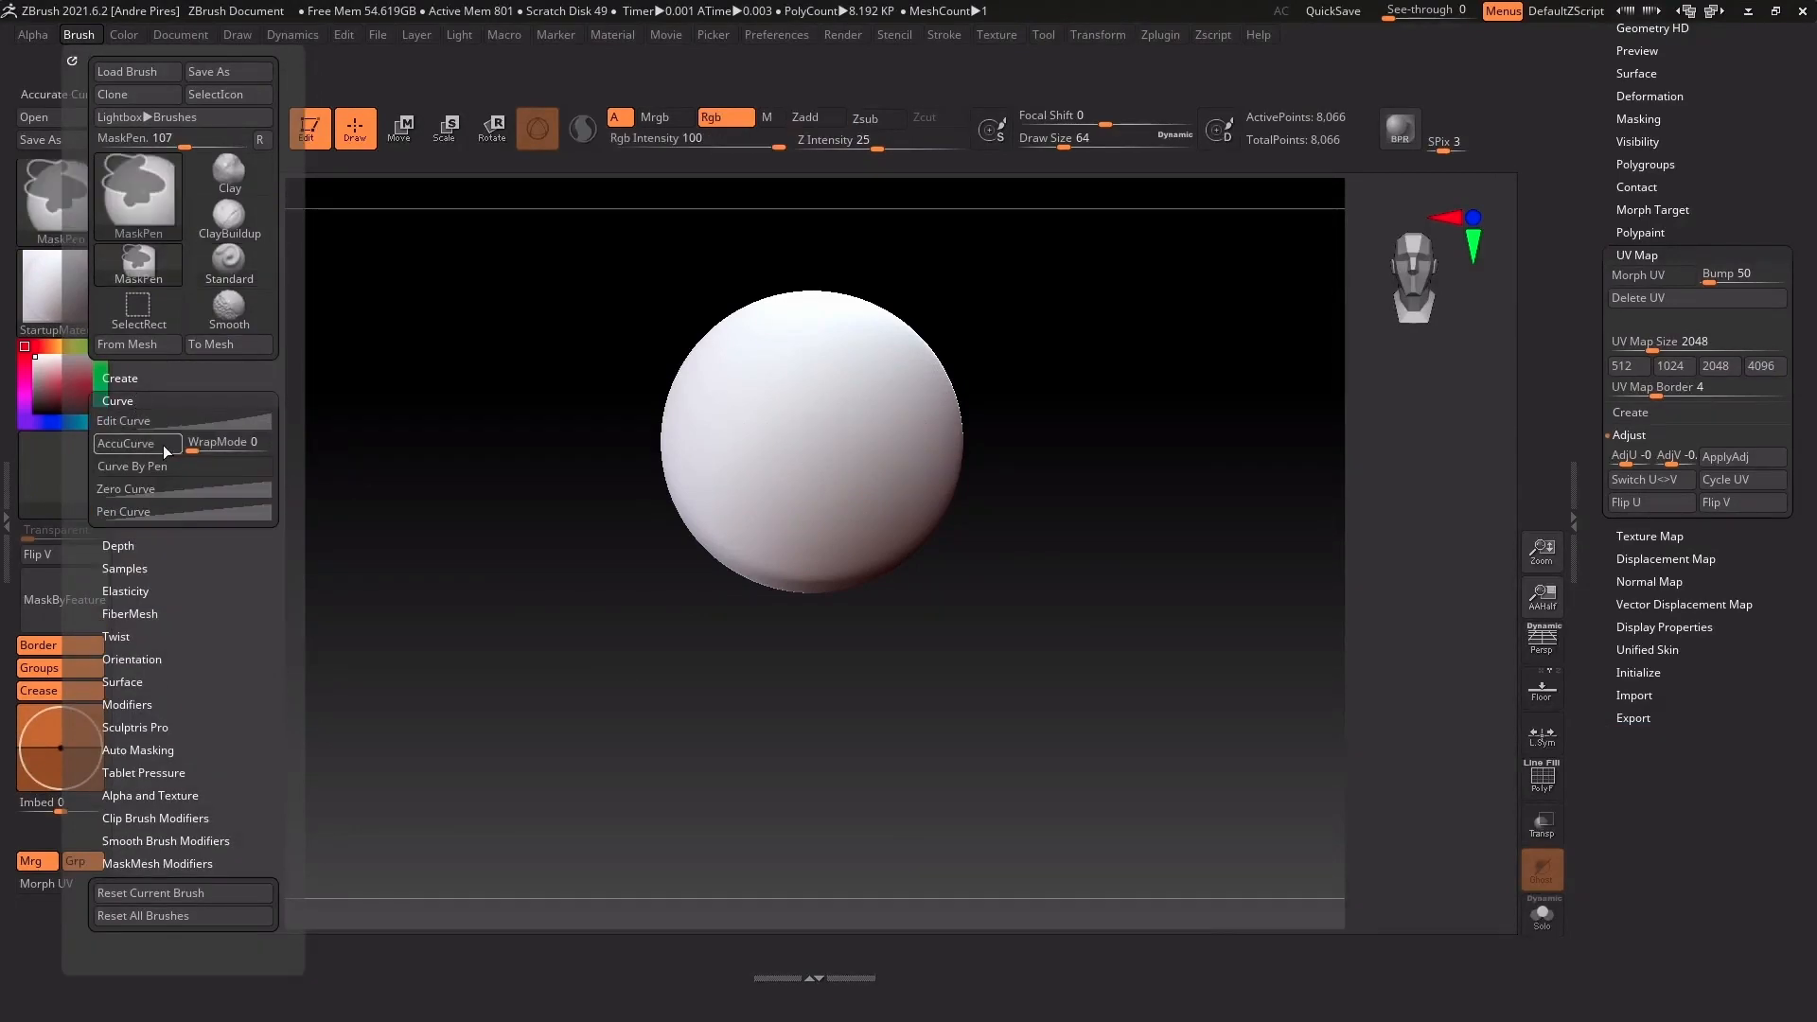
ctrl+alt+drag(146, 441, 43, 802)
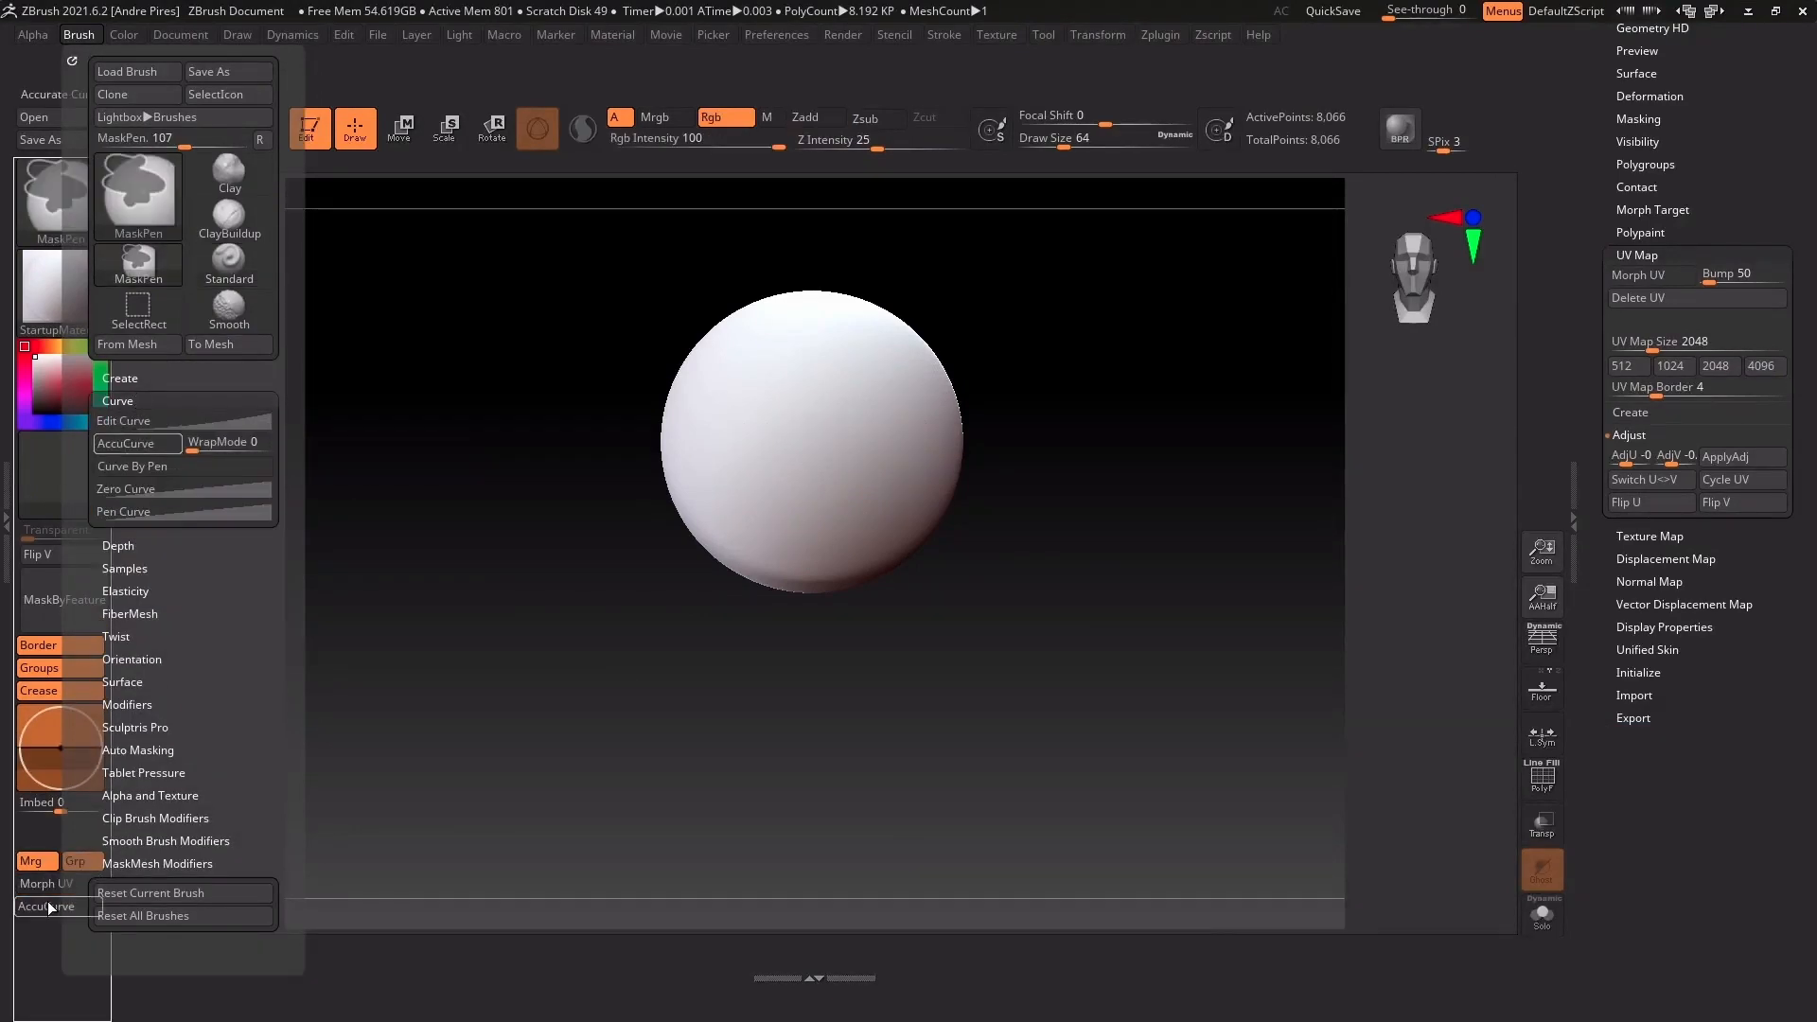
ctrl+alt+drag(47, 901, 47, 902)
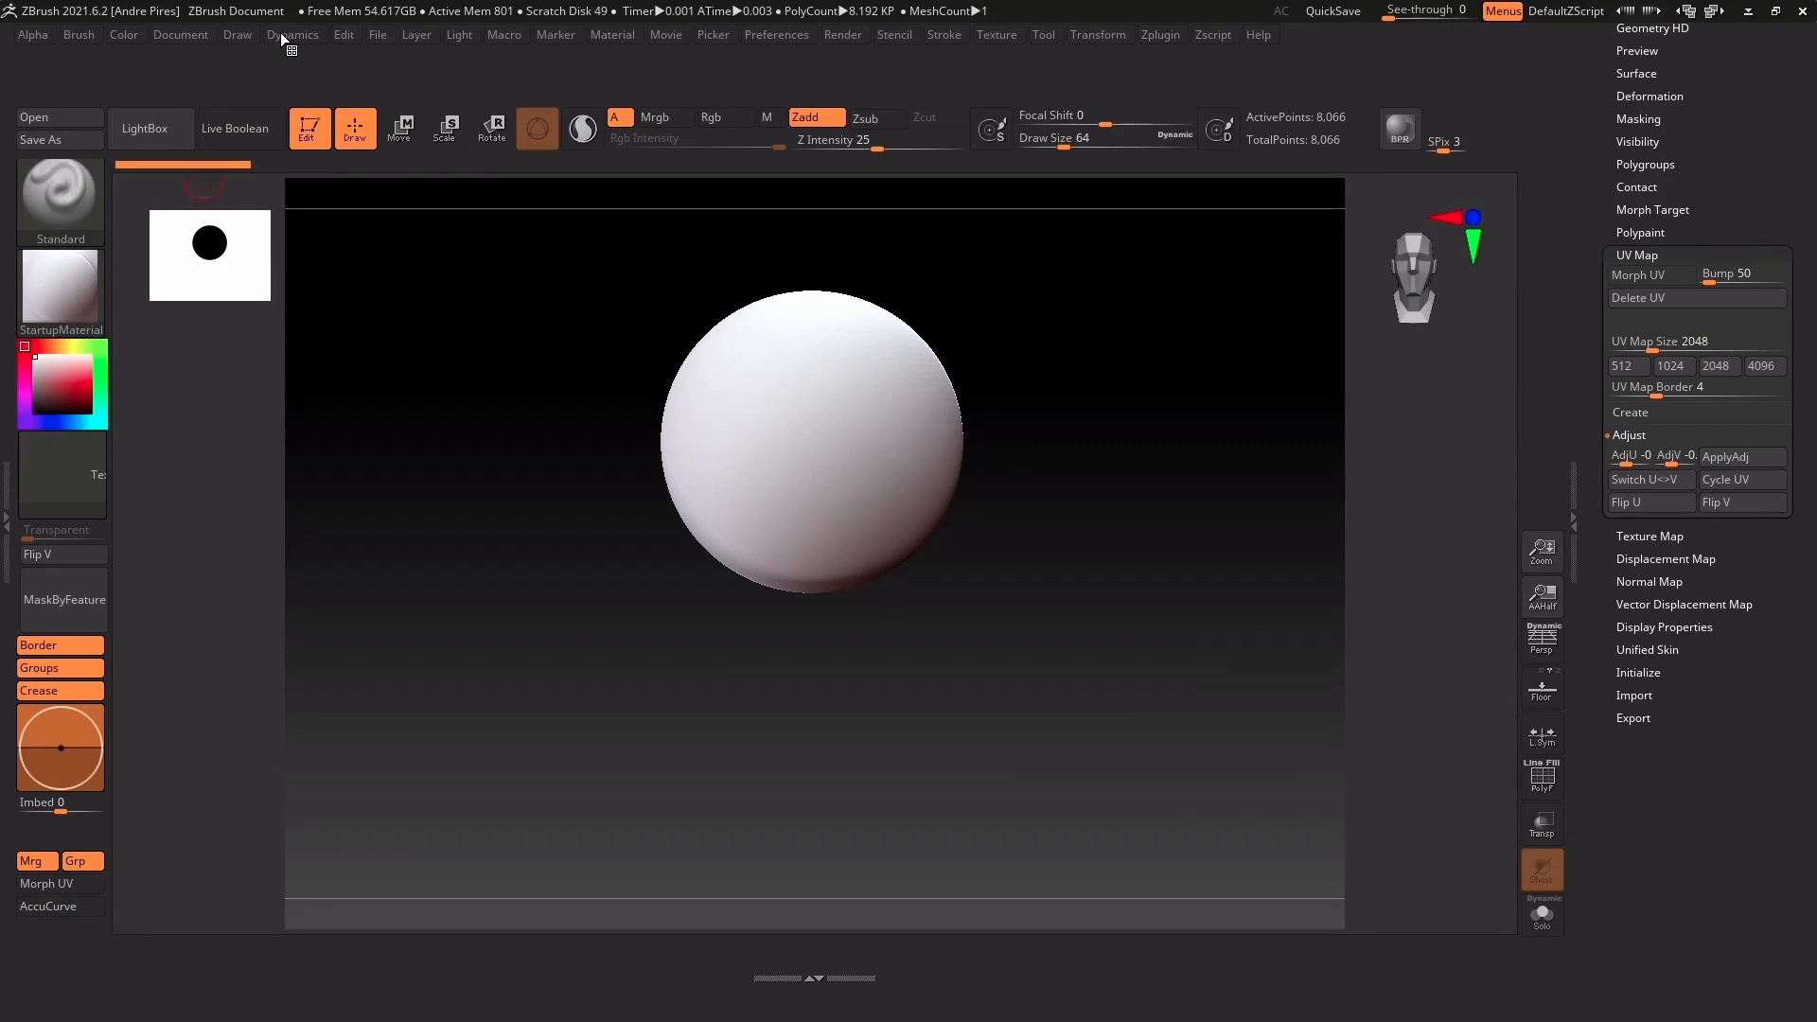
Add the StartupMaterial thumbnail to the shelf below AccuCurve
click(612, 34)
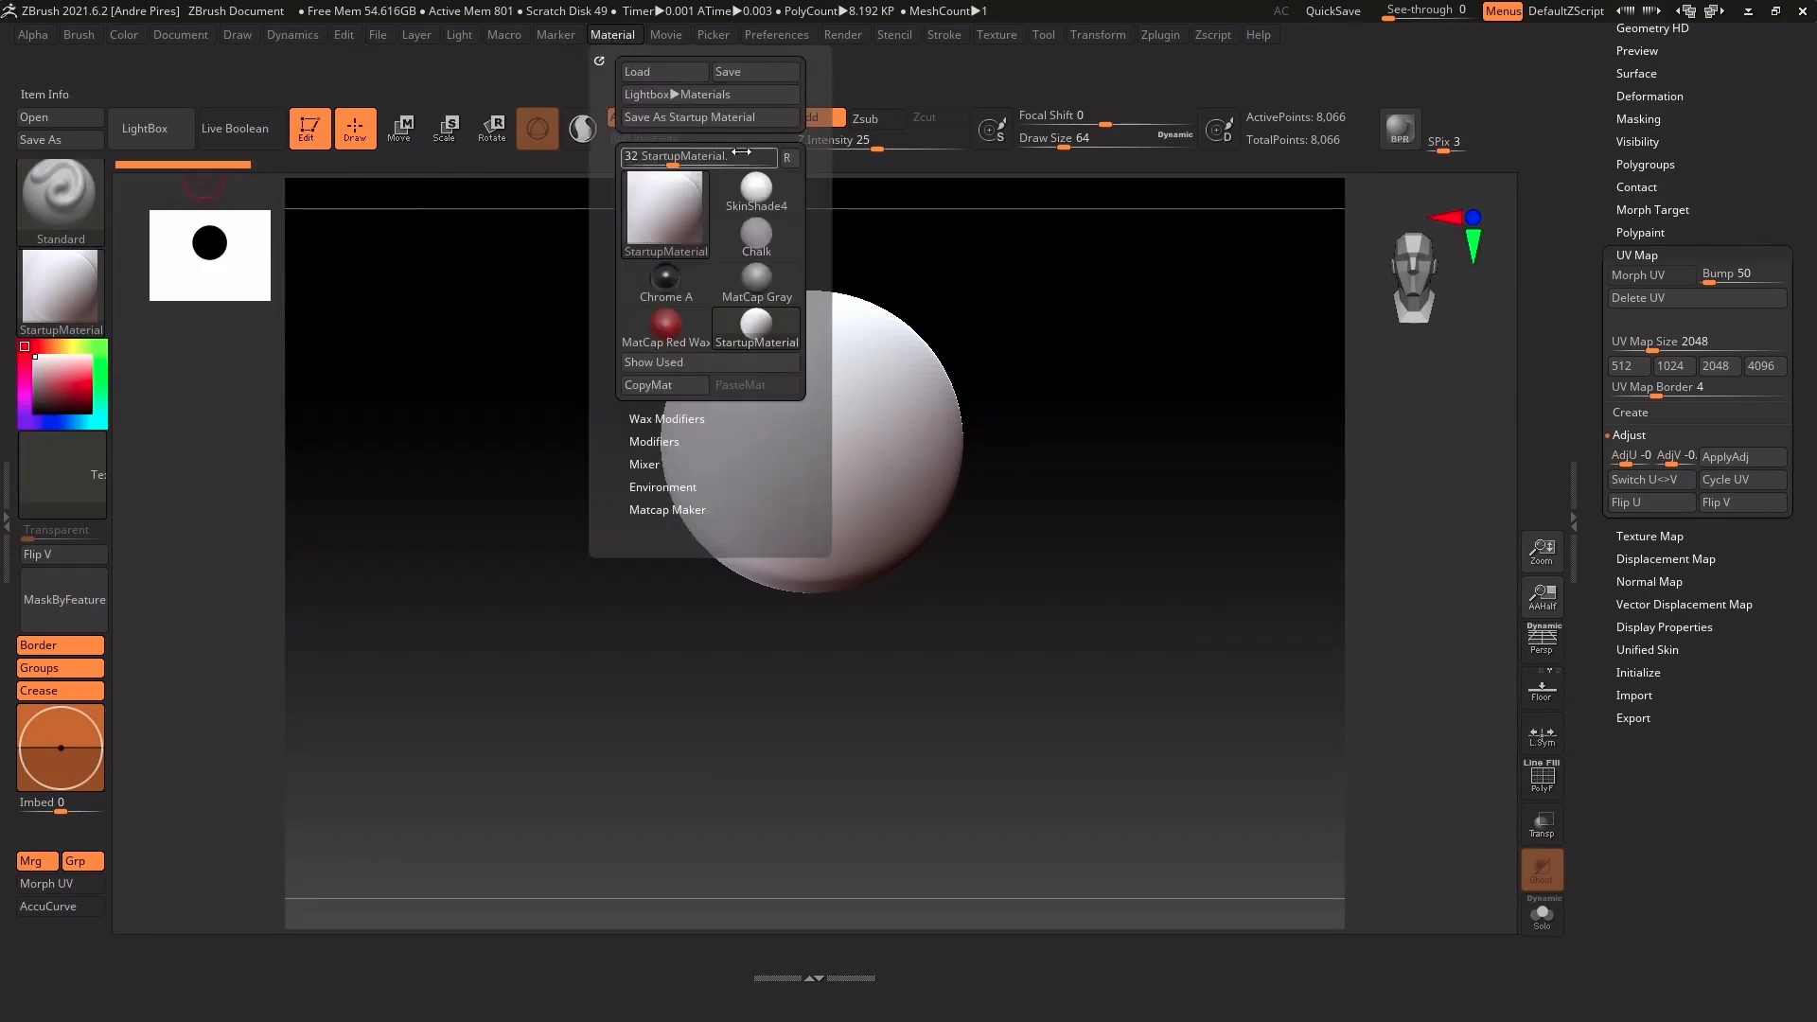
mouse_move(758, 332)
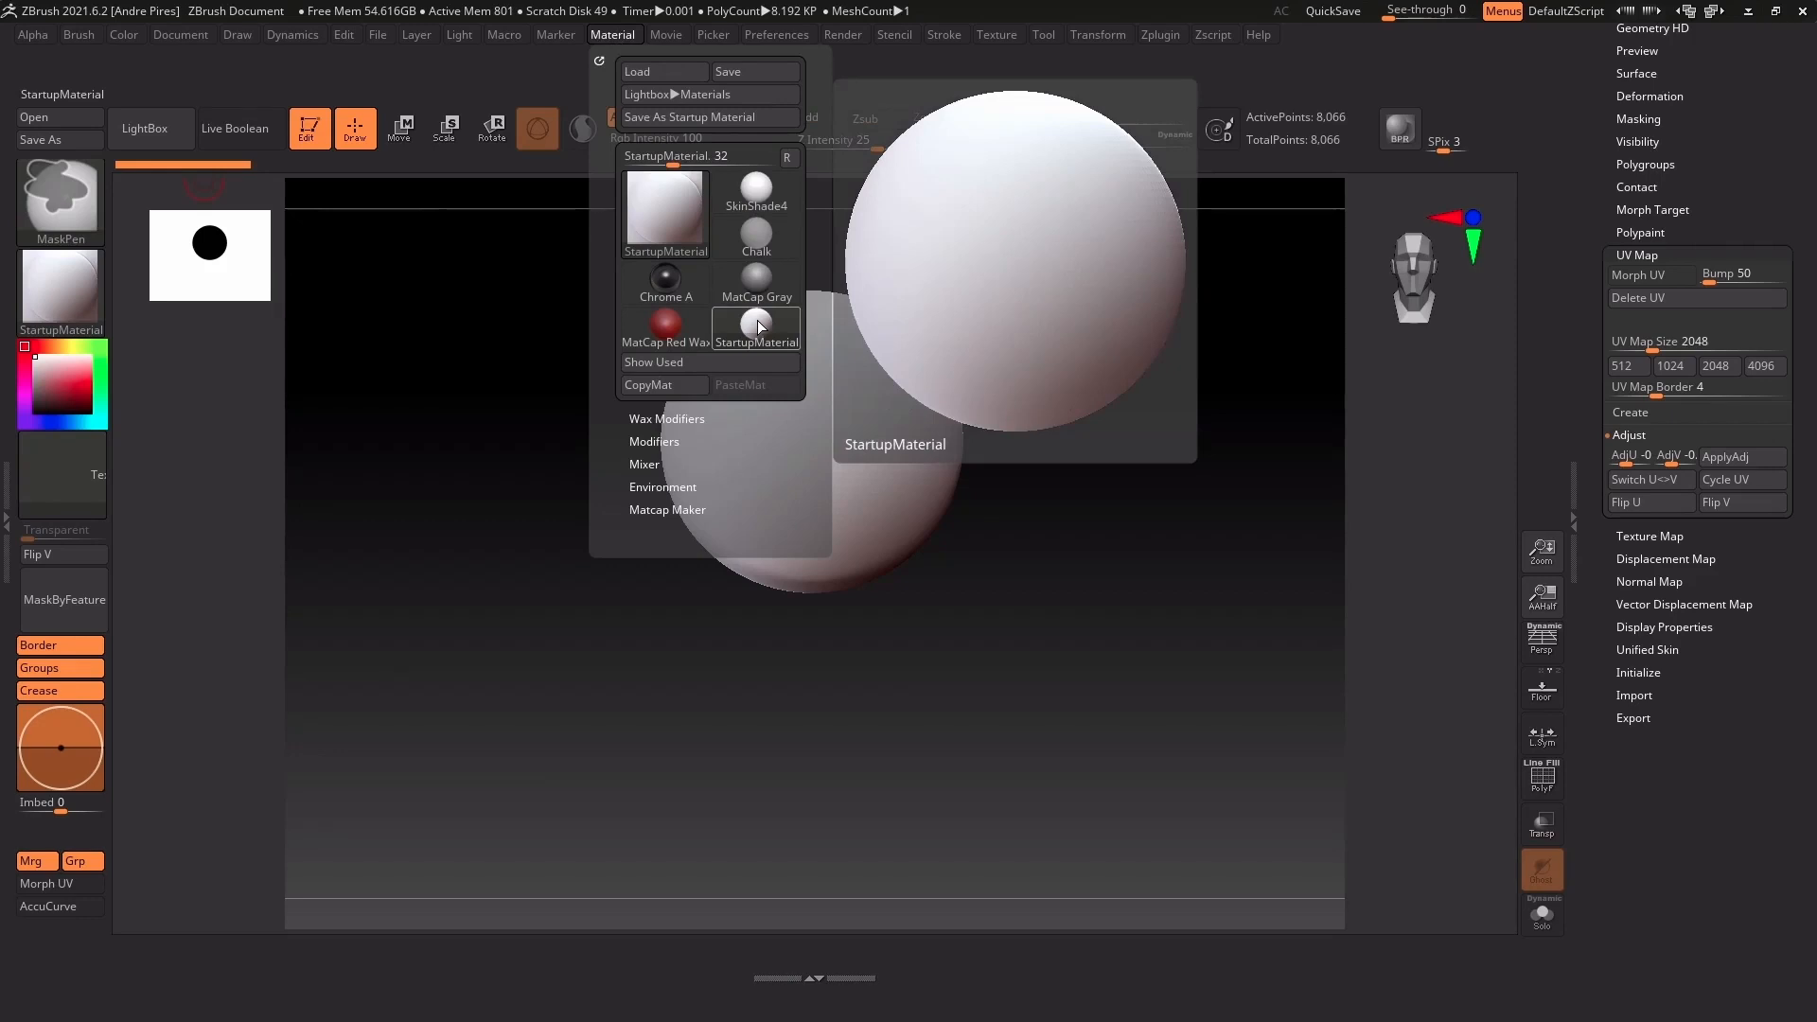
ctrl+alt+drag(758, 327, 65, 937)
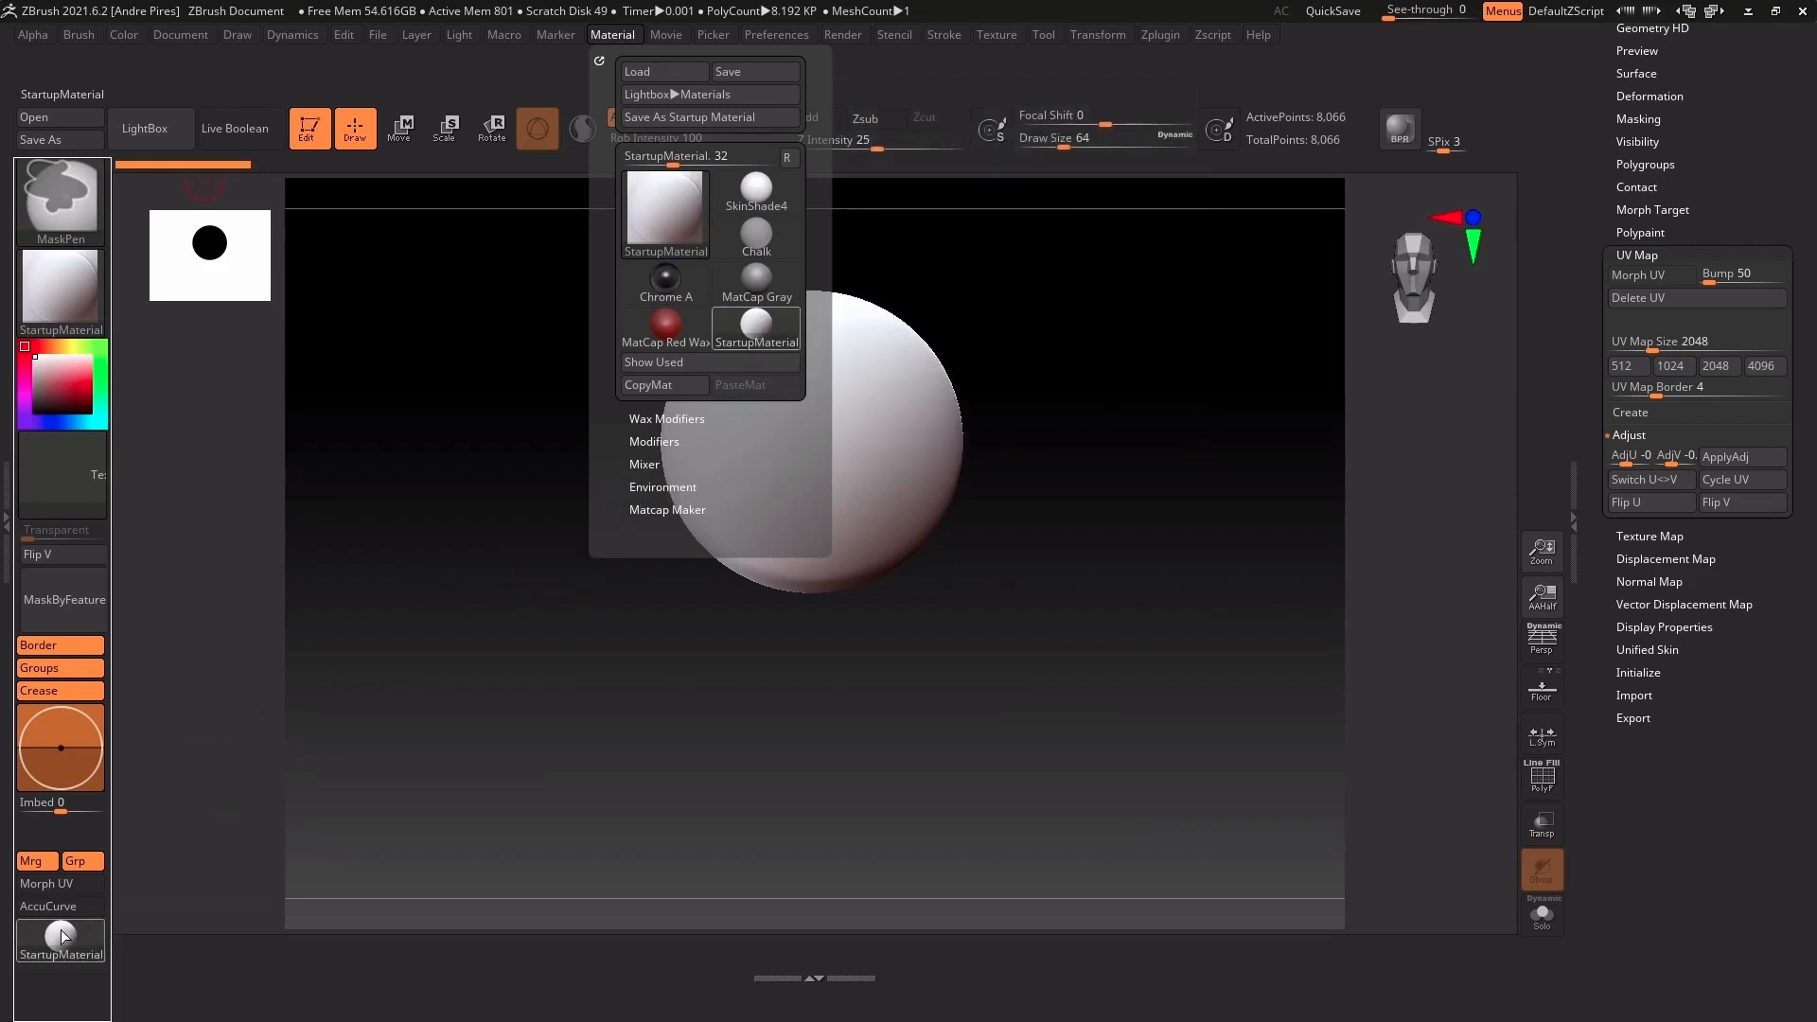
mouse_move(90, 928)
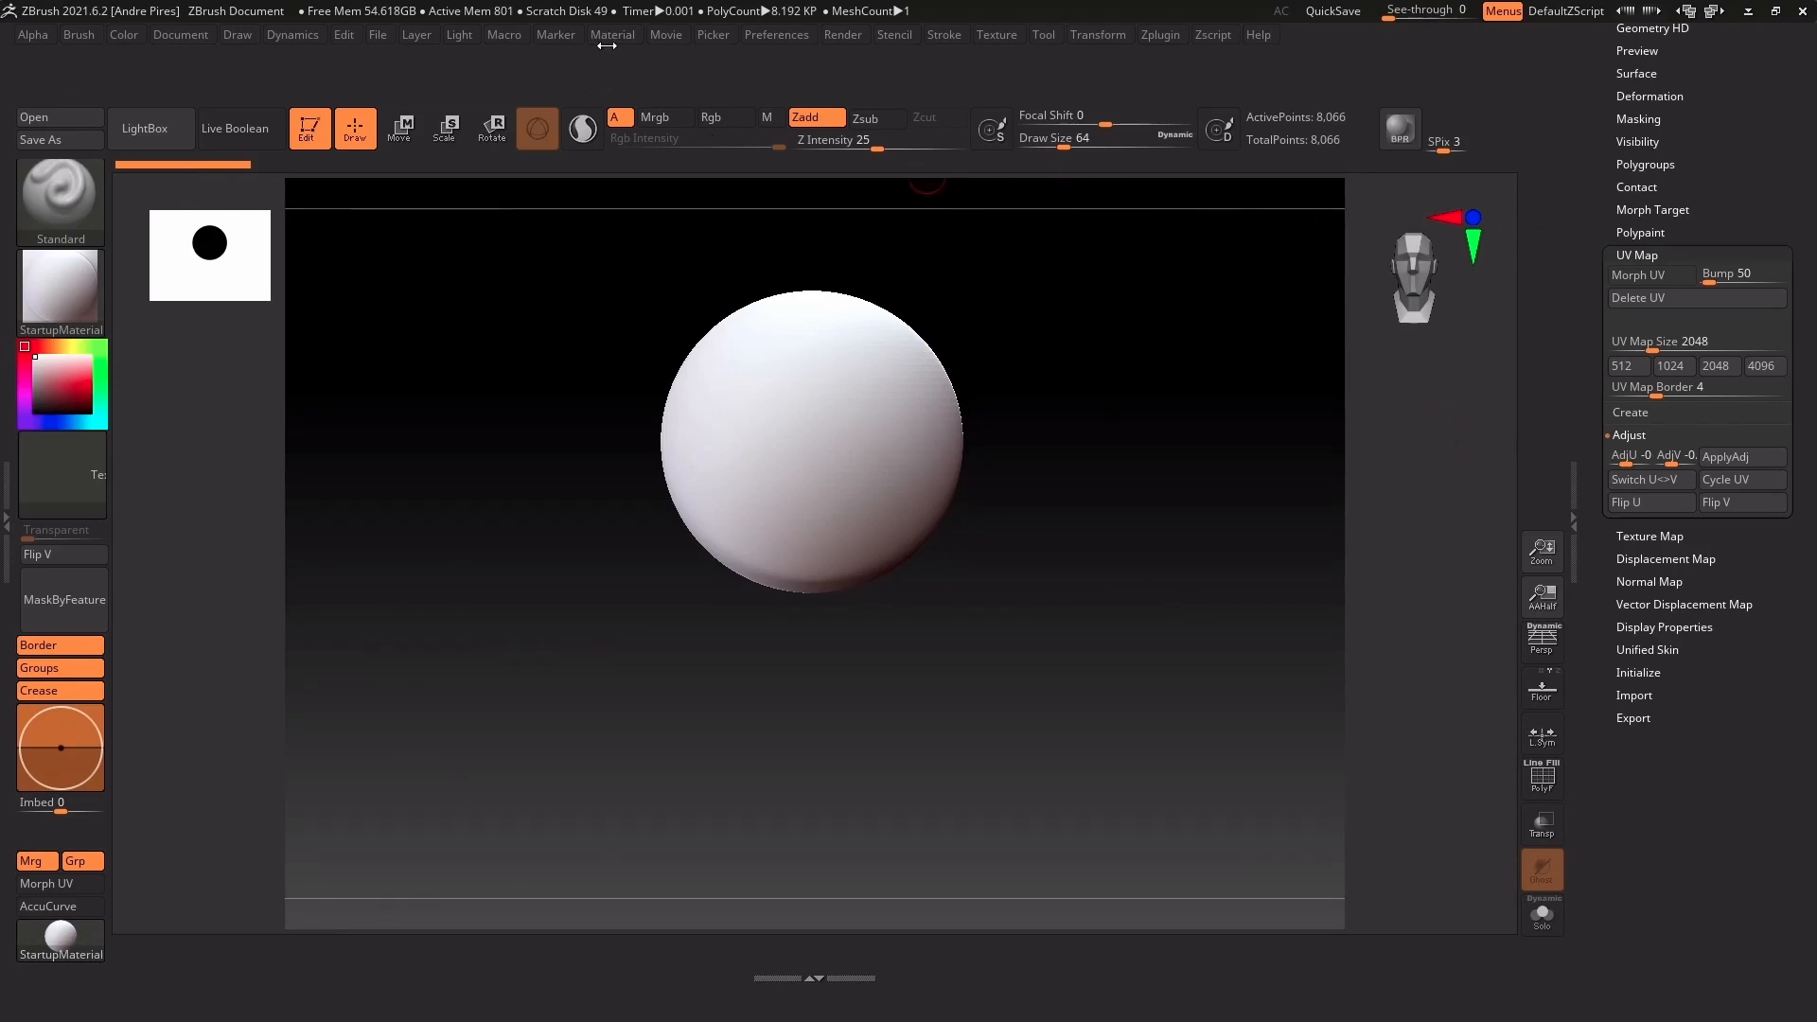
Turn off Wide Buttons in the interface's UI preferences so the thumbnails become narrower
click(776, 35)
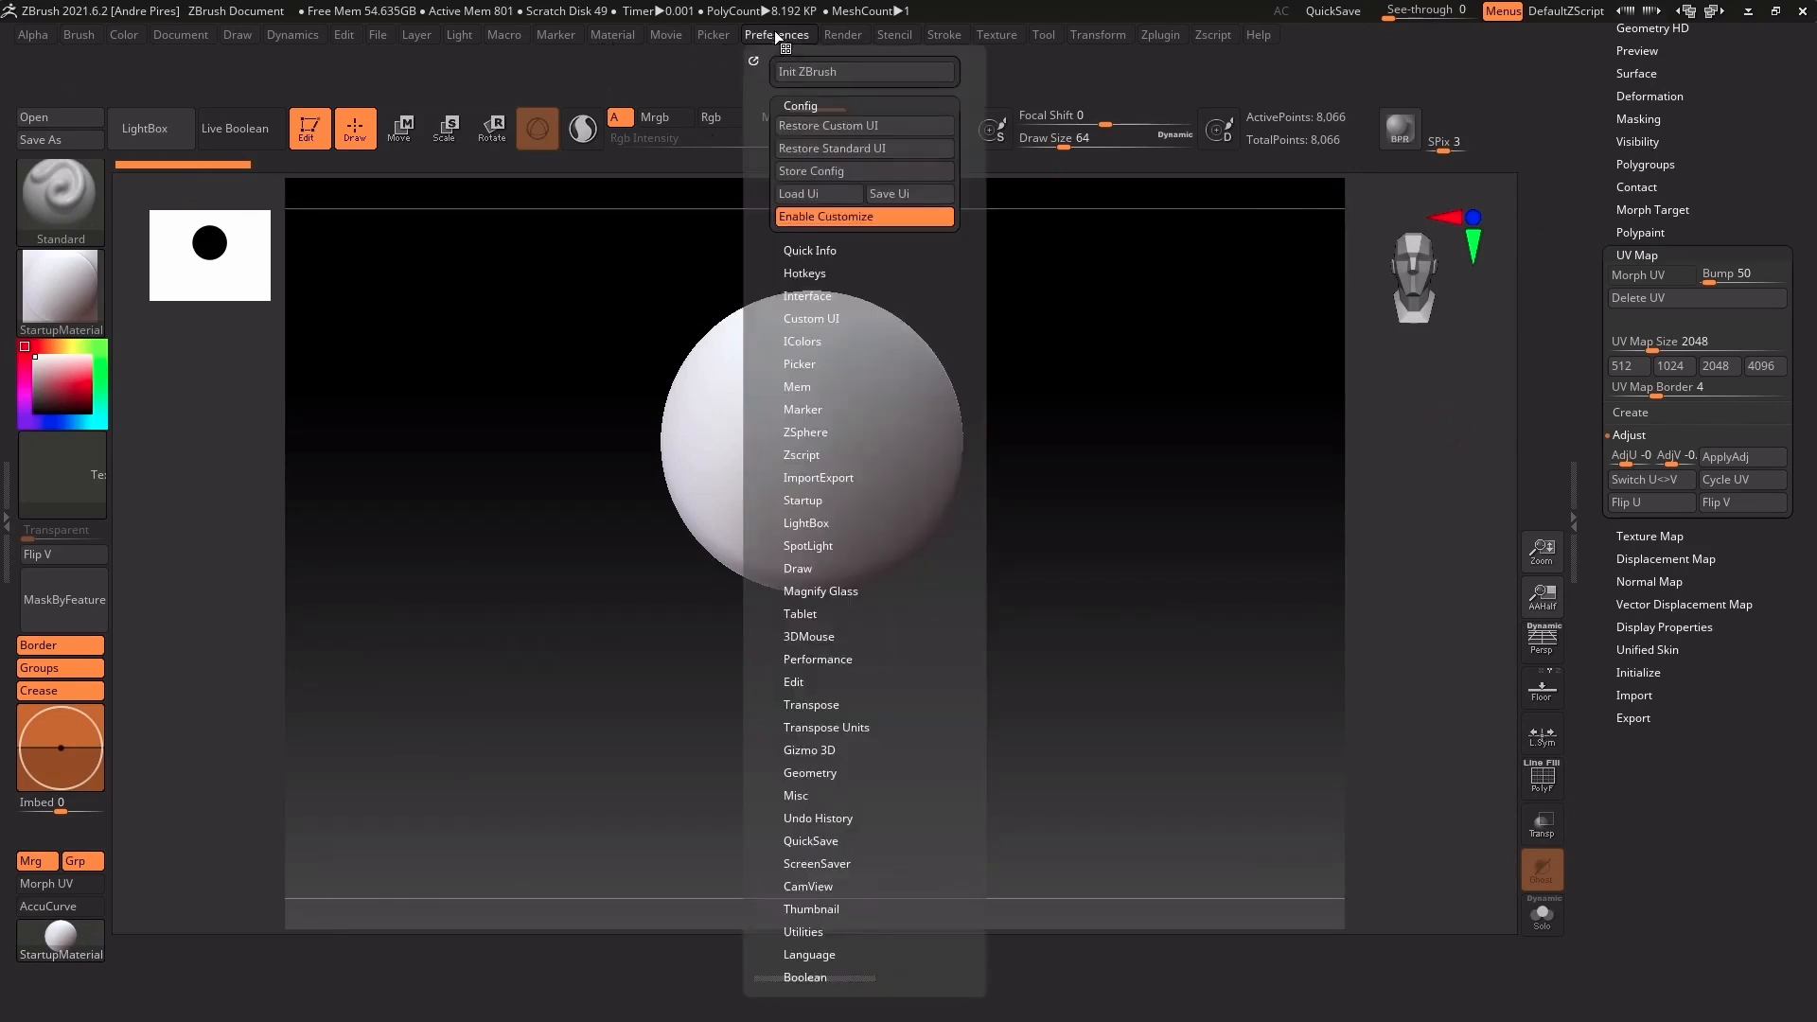
click(809, 297)
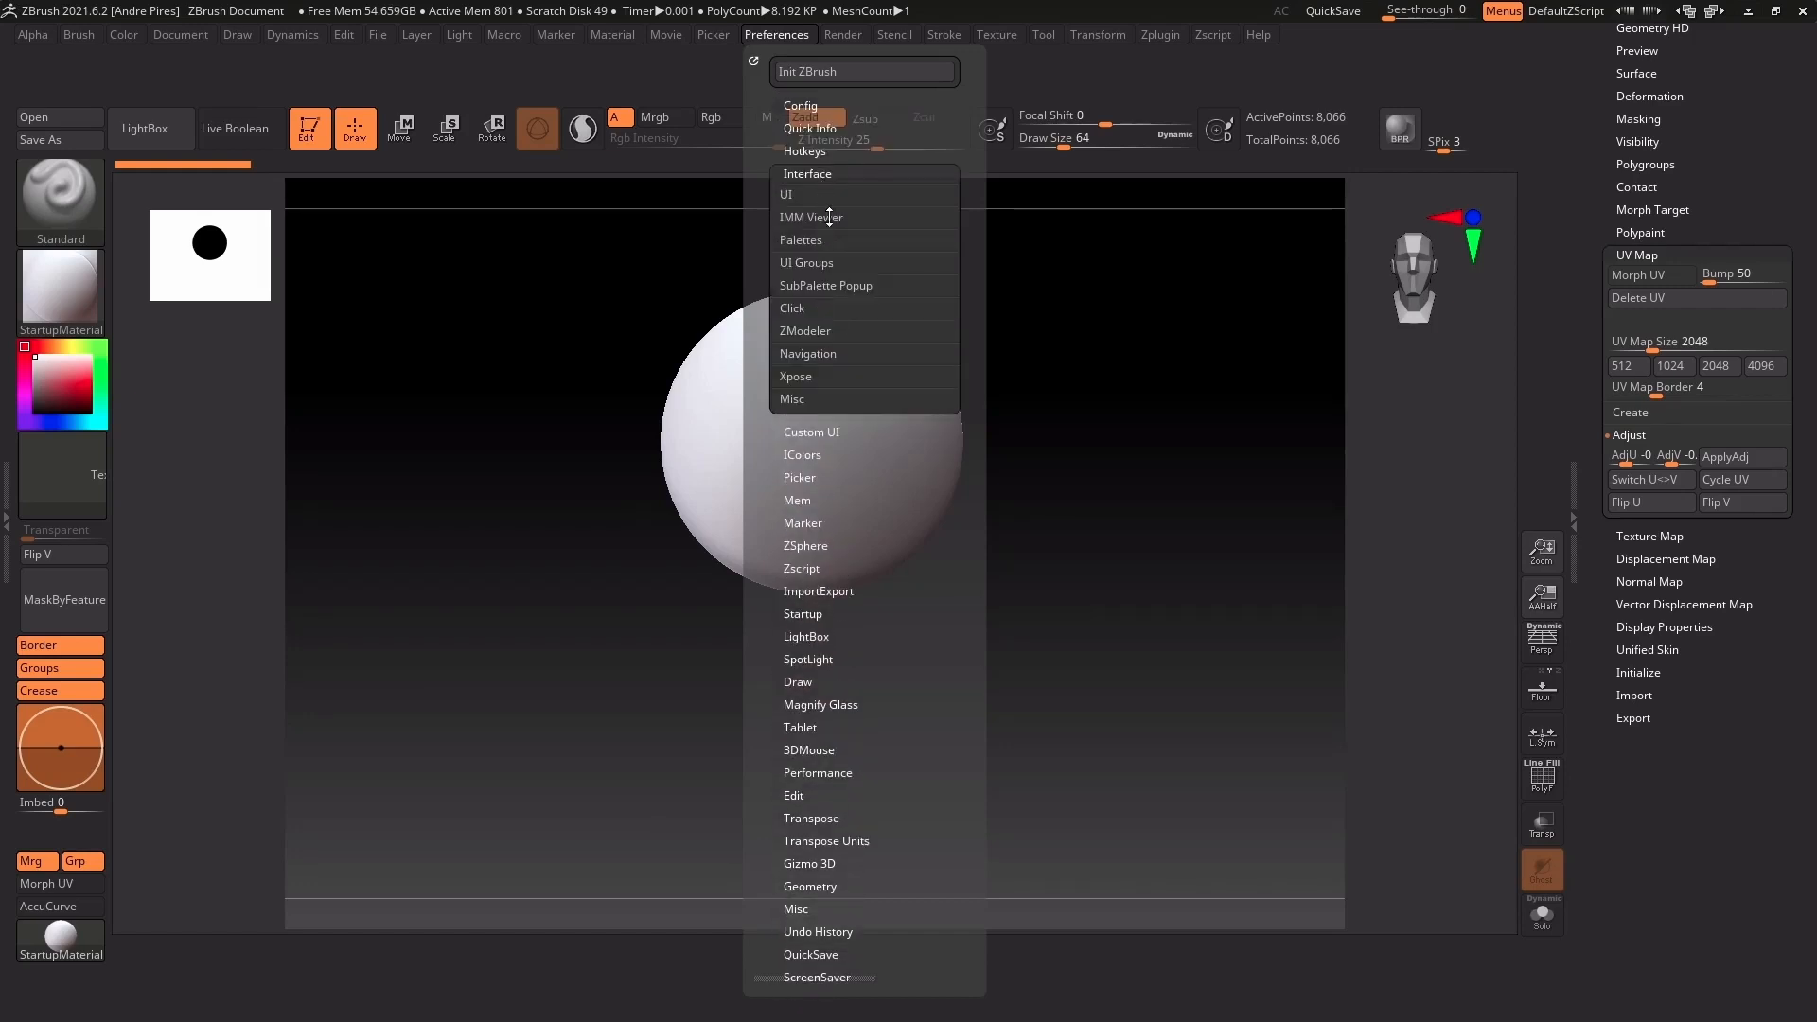
click(829, 204)
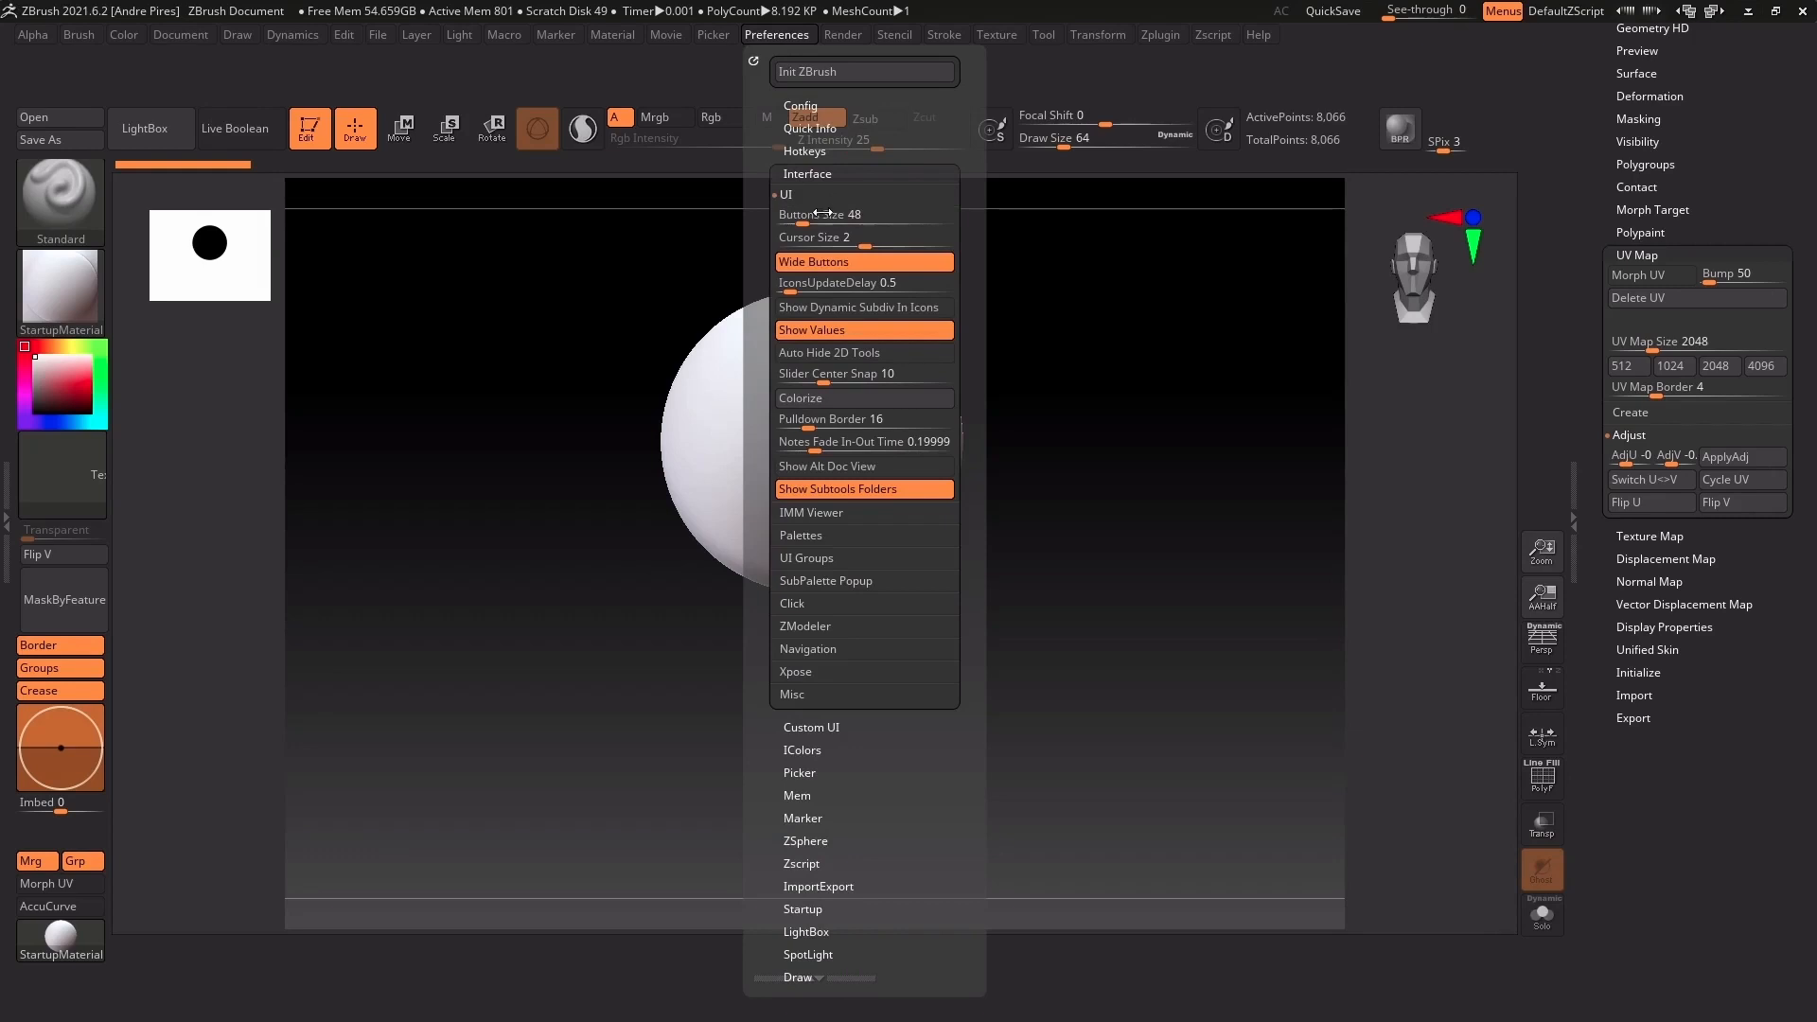
click(852, 259)
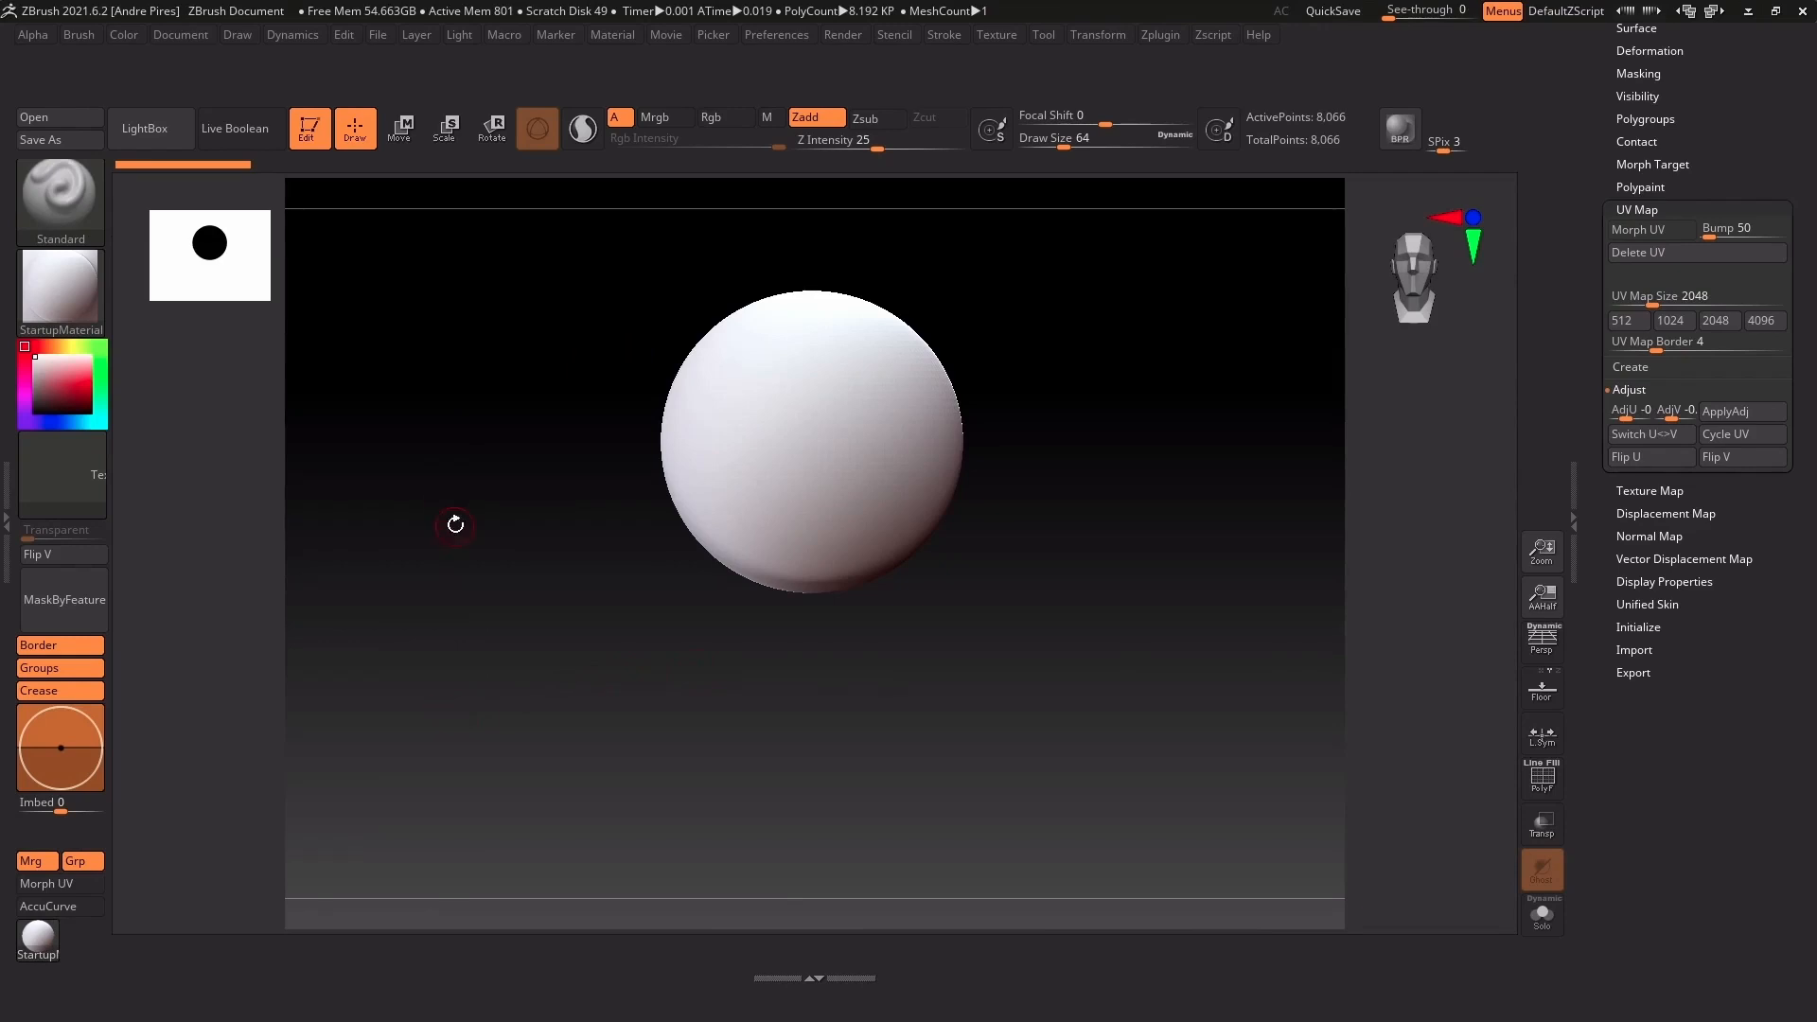
Choose SelectLasso as the selection brush and add its thumbnail to the view-control shelf above Zoom
click(80, 34)
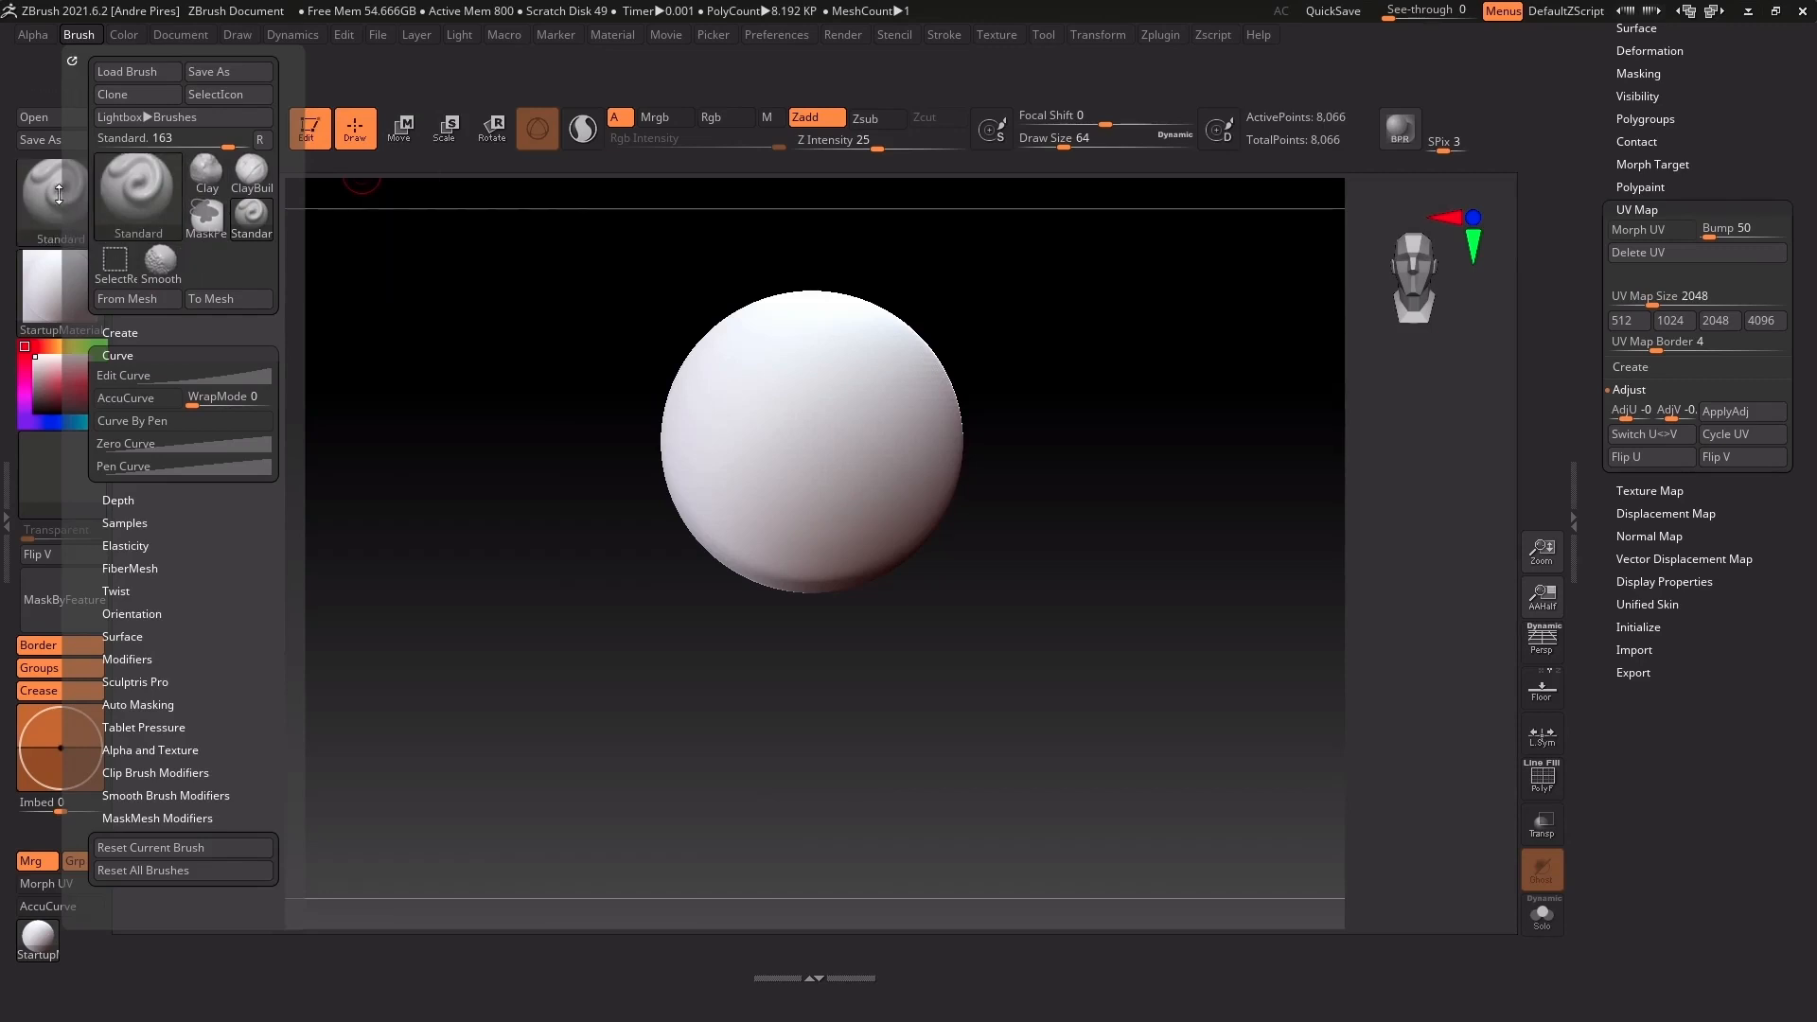
click(229, 299)
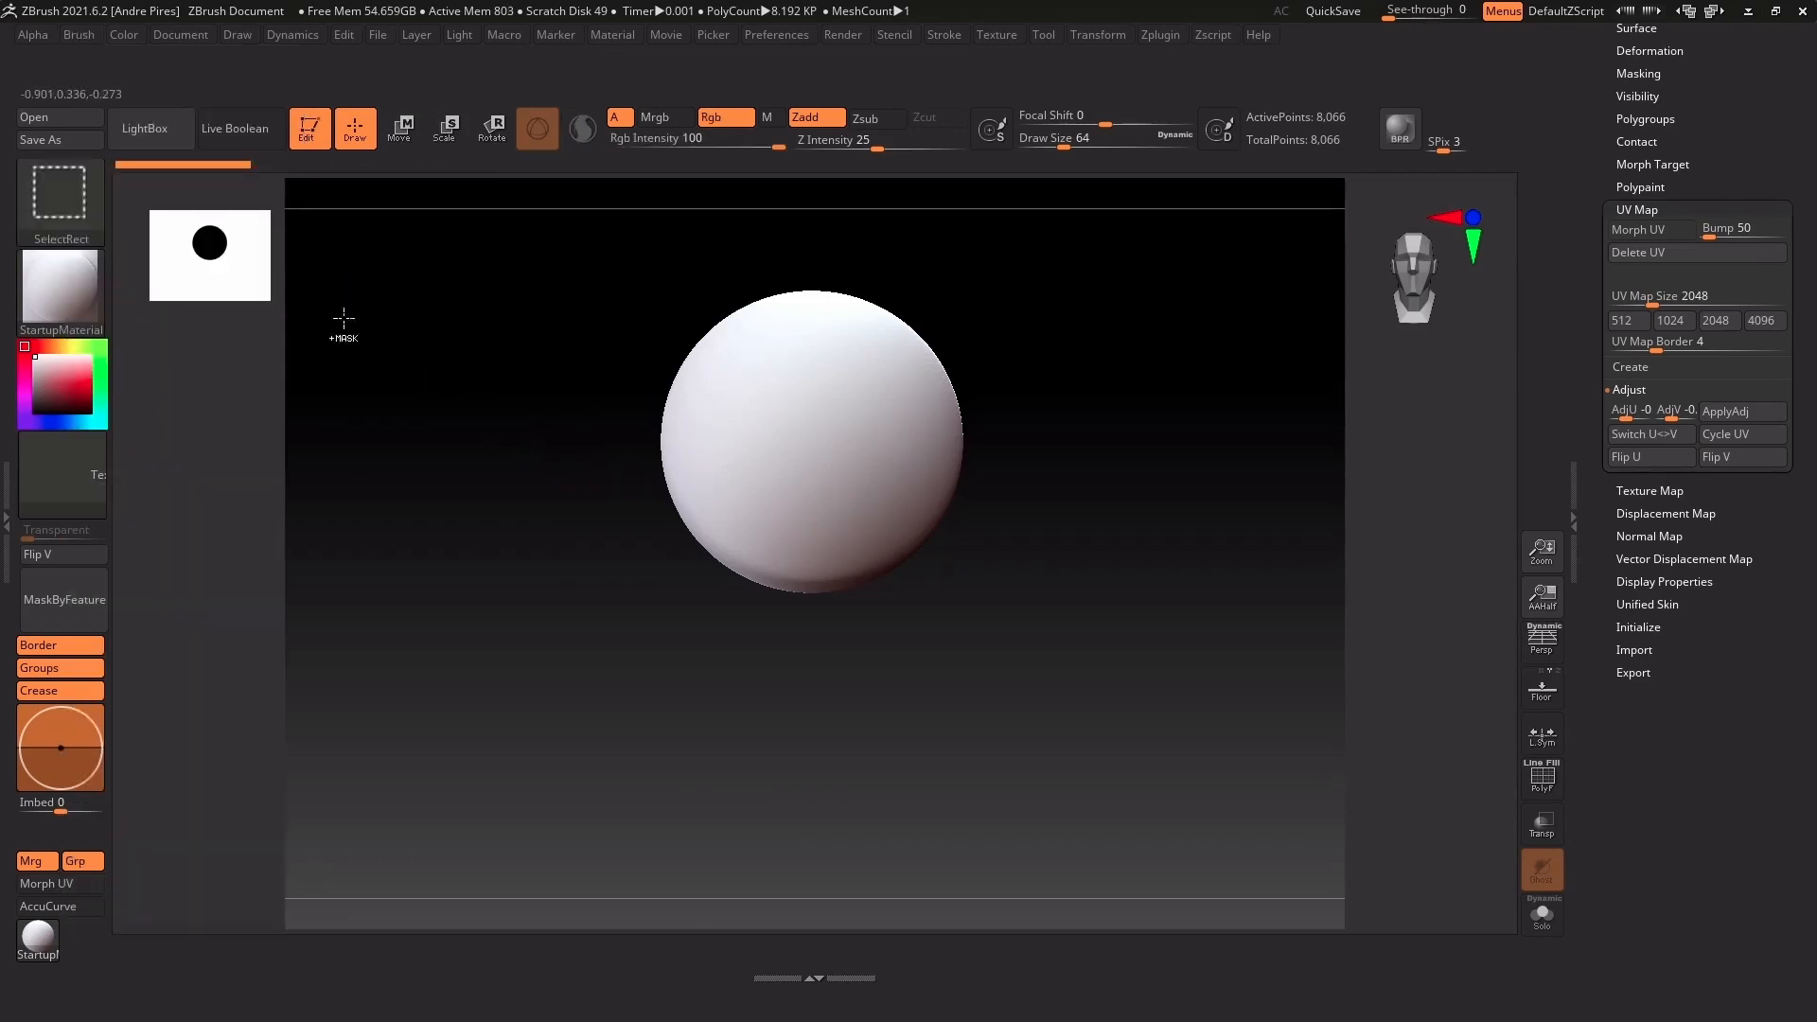
ctrl+shift+click(48, 194)
click(631, 301)
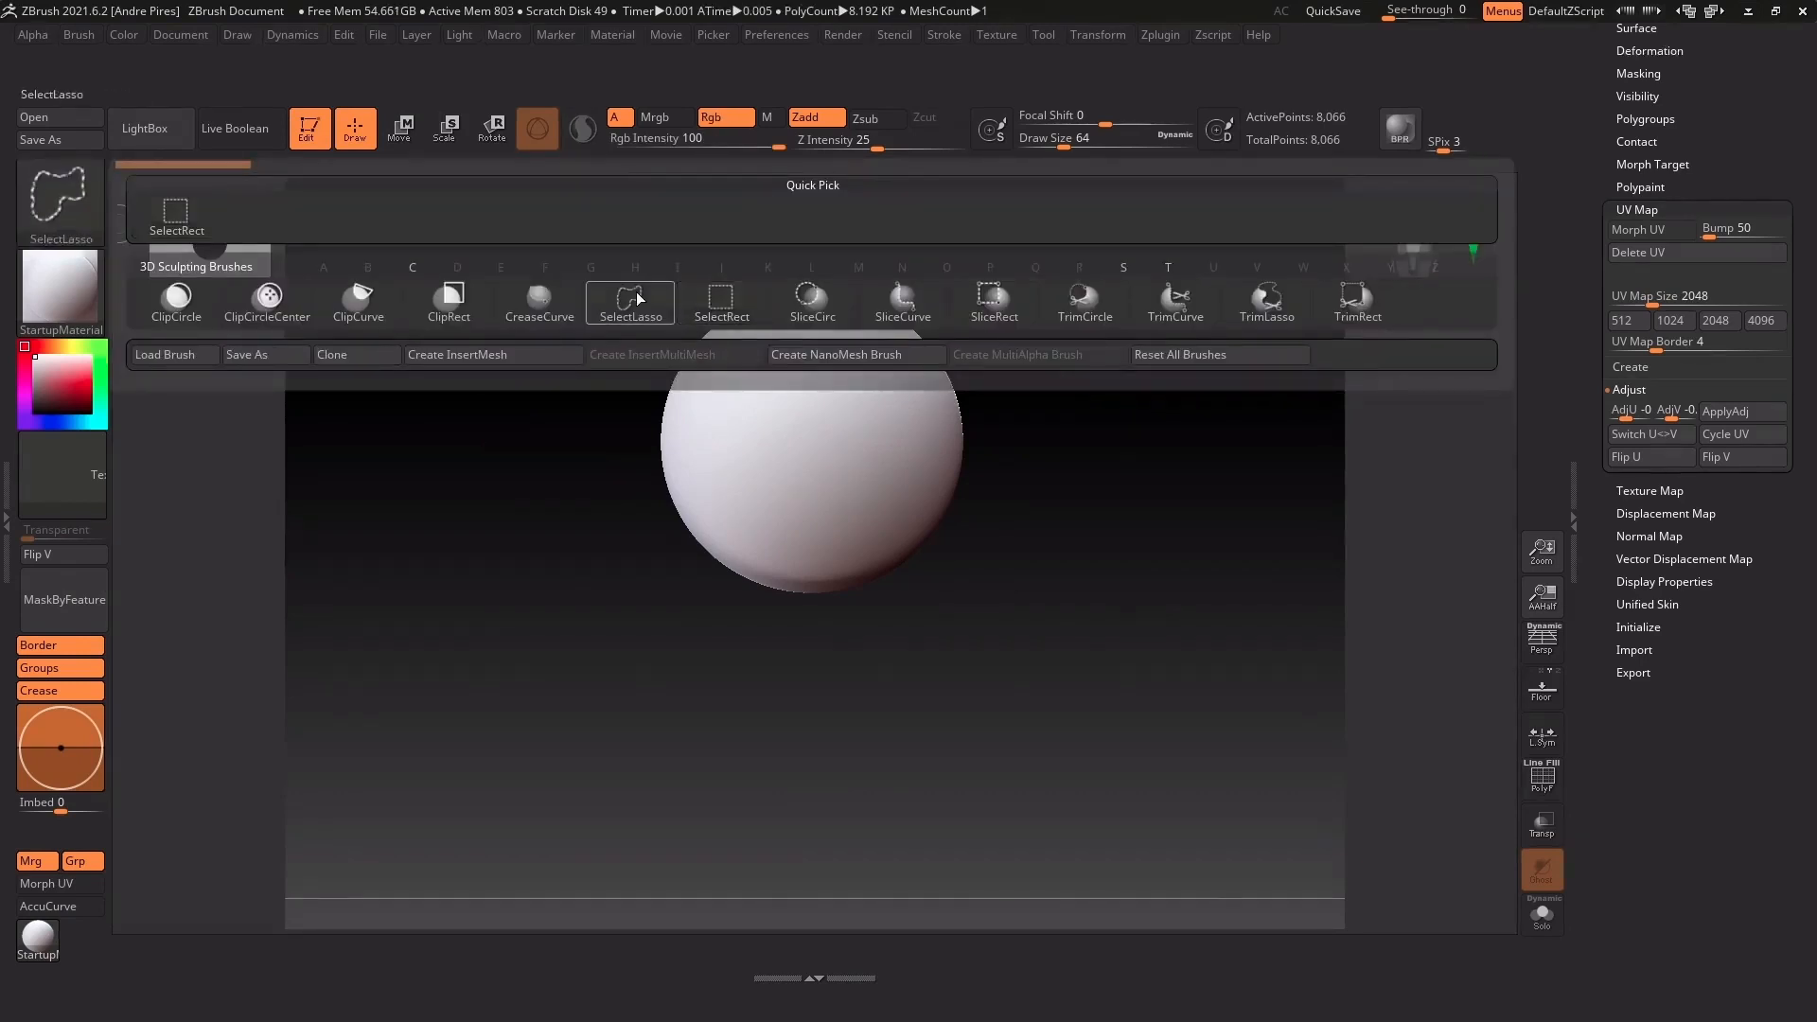
click(79, 34)
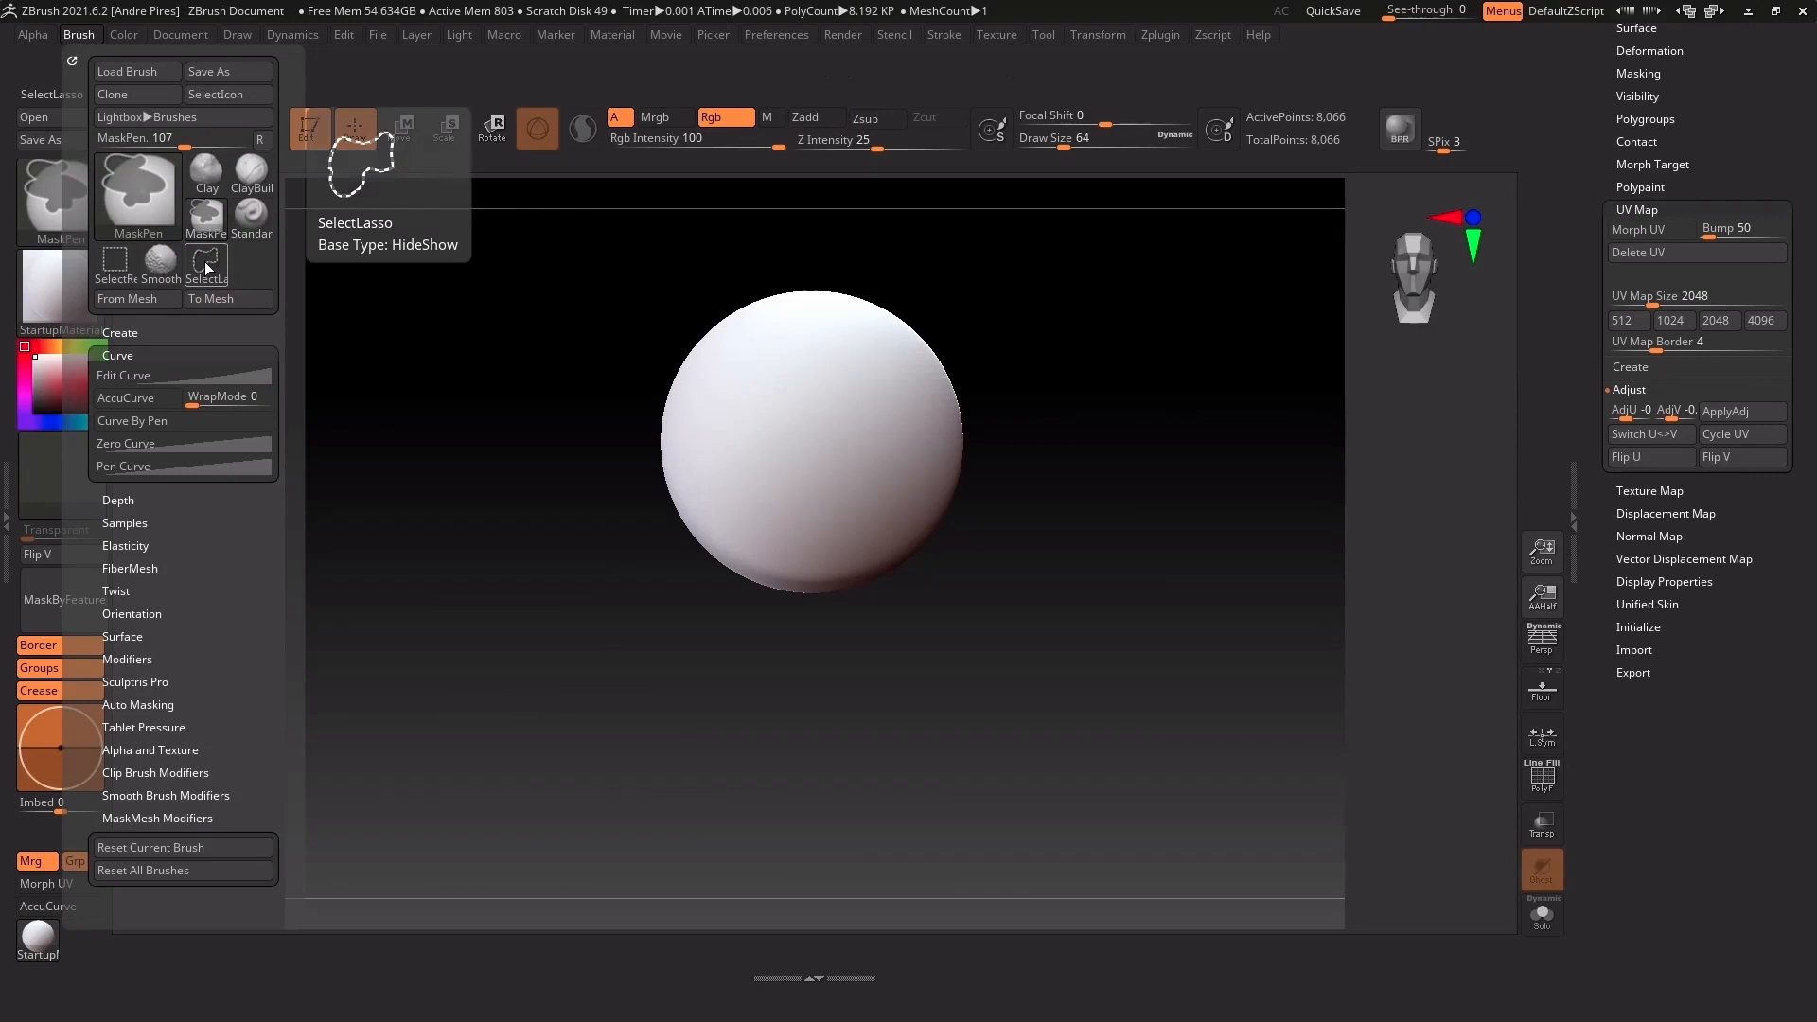
drag(208, 268, 823, 336)
drag(1474, 432, 1539, 447)
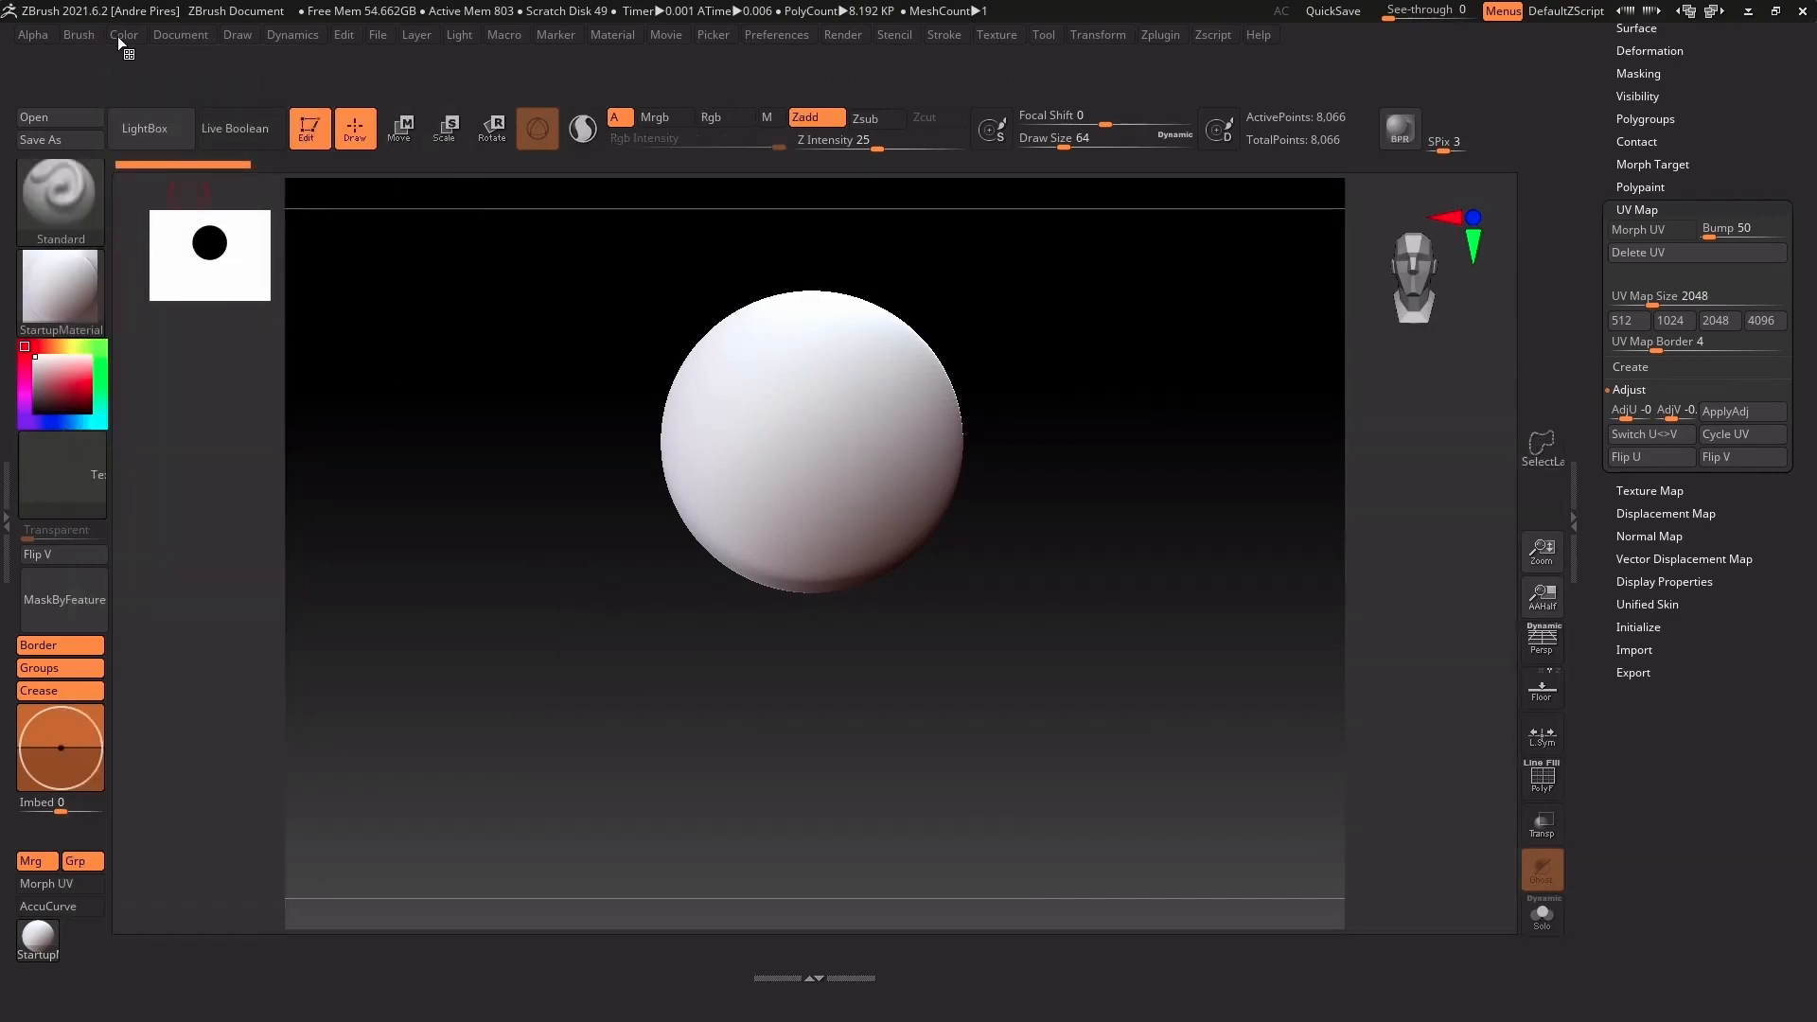
Add the SelectRect brush thumbnail above SelectLasso on the shelf and the MaskPen thumbnail above SelectRect
click(76, 34)
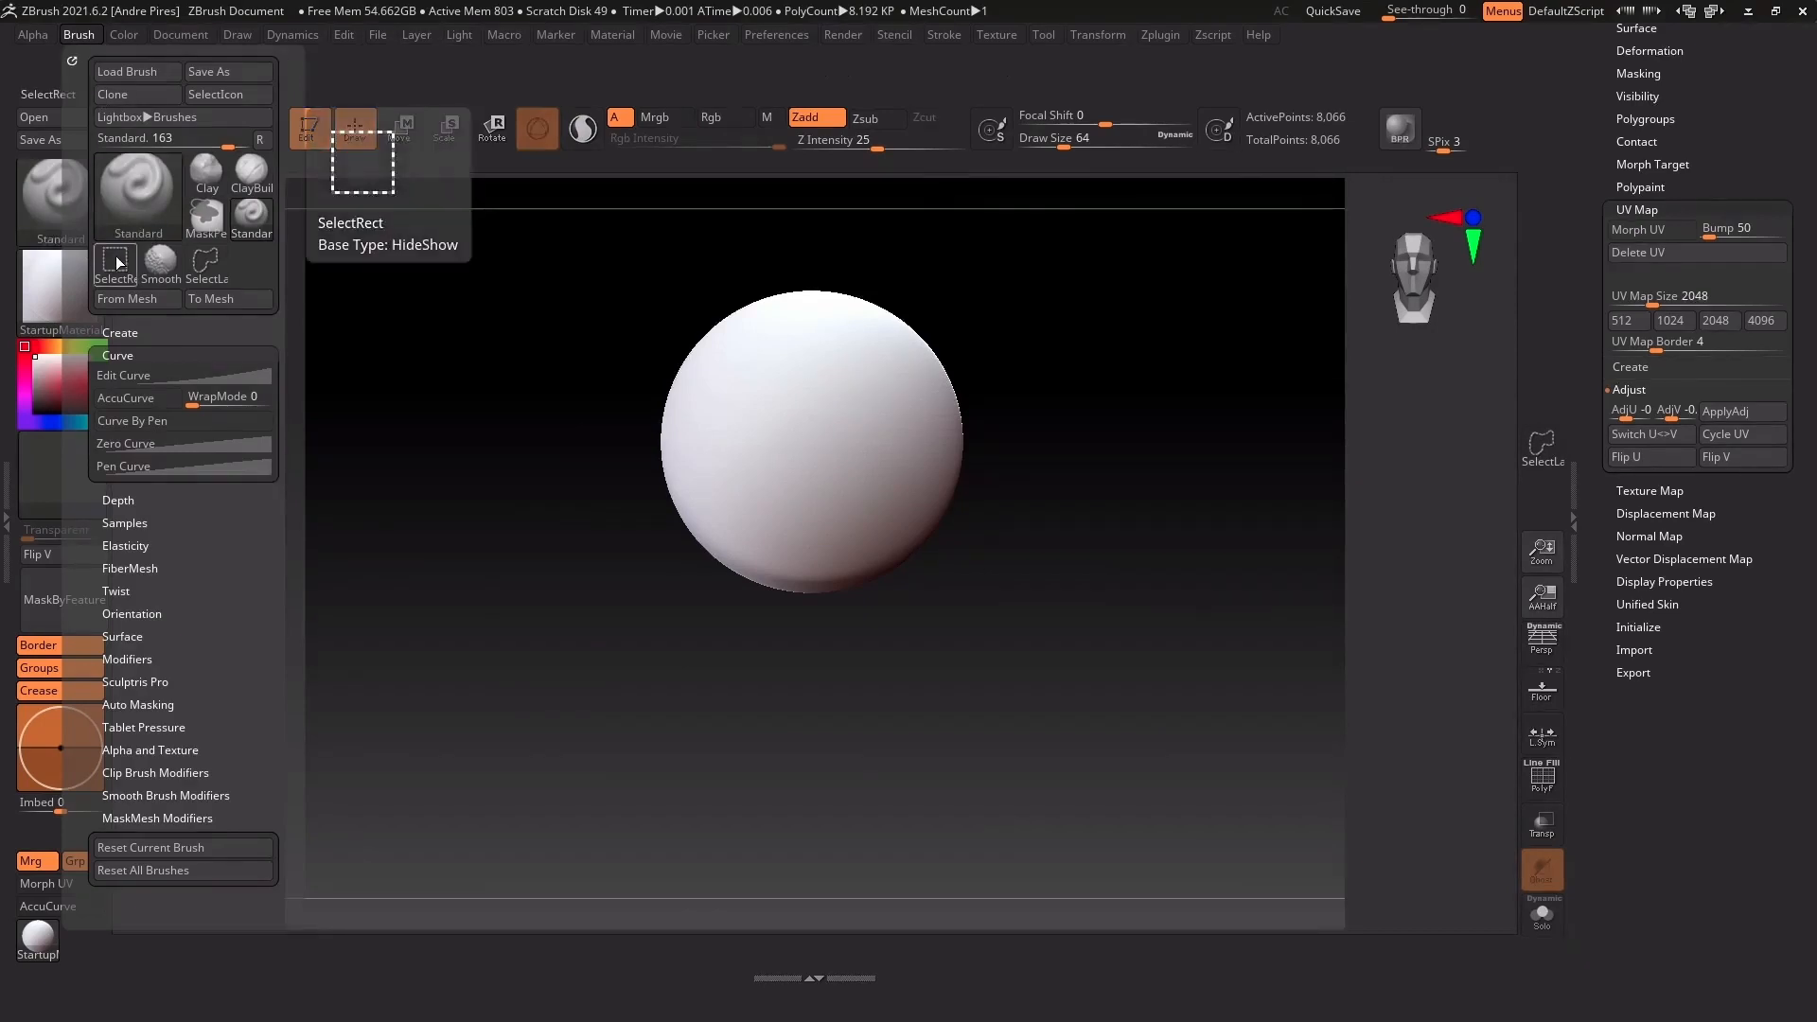
mouse_move(117, 262)
mouse_down()
mouse_move(913, 364)
mouse_move(1541, 397)
mouse_up()
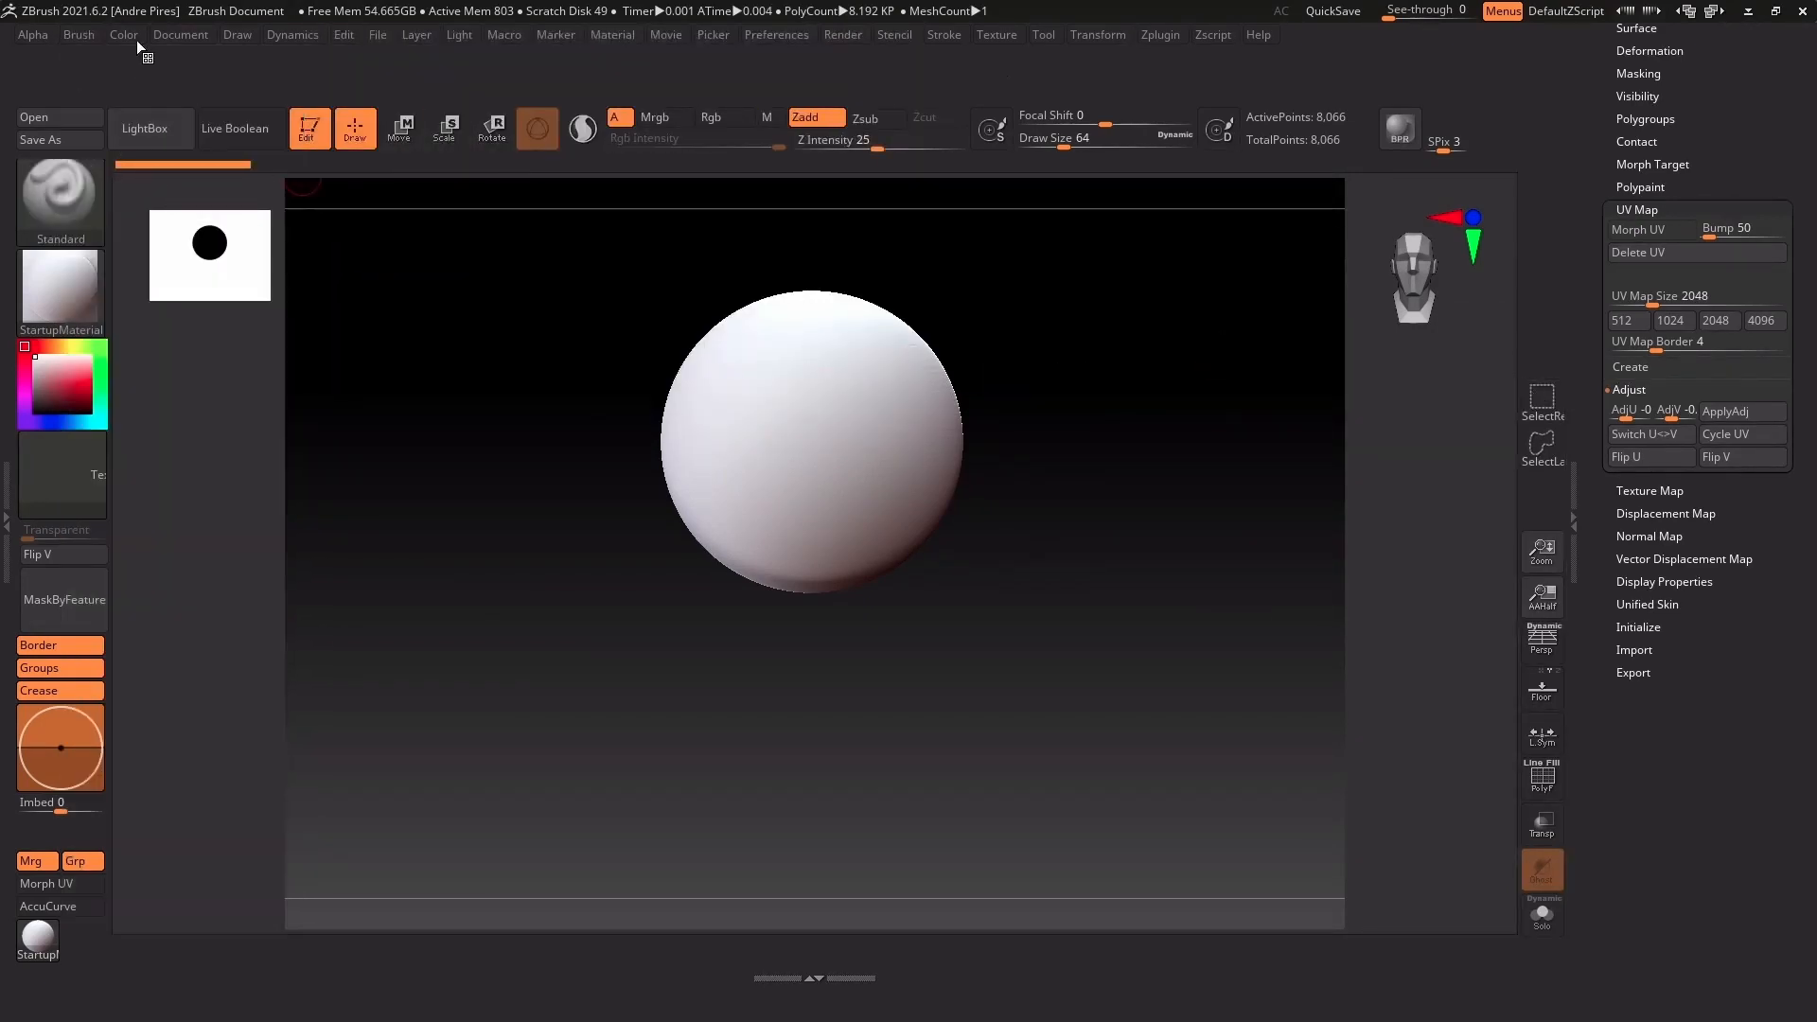
click(81, 32)
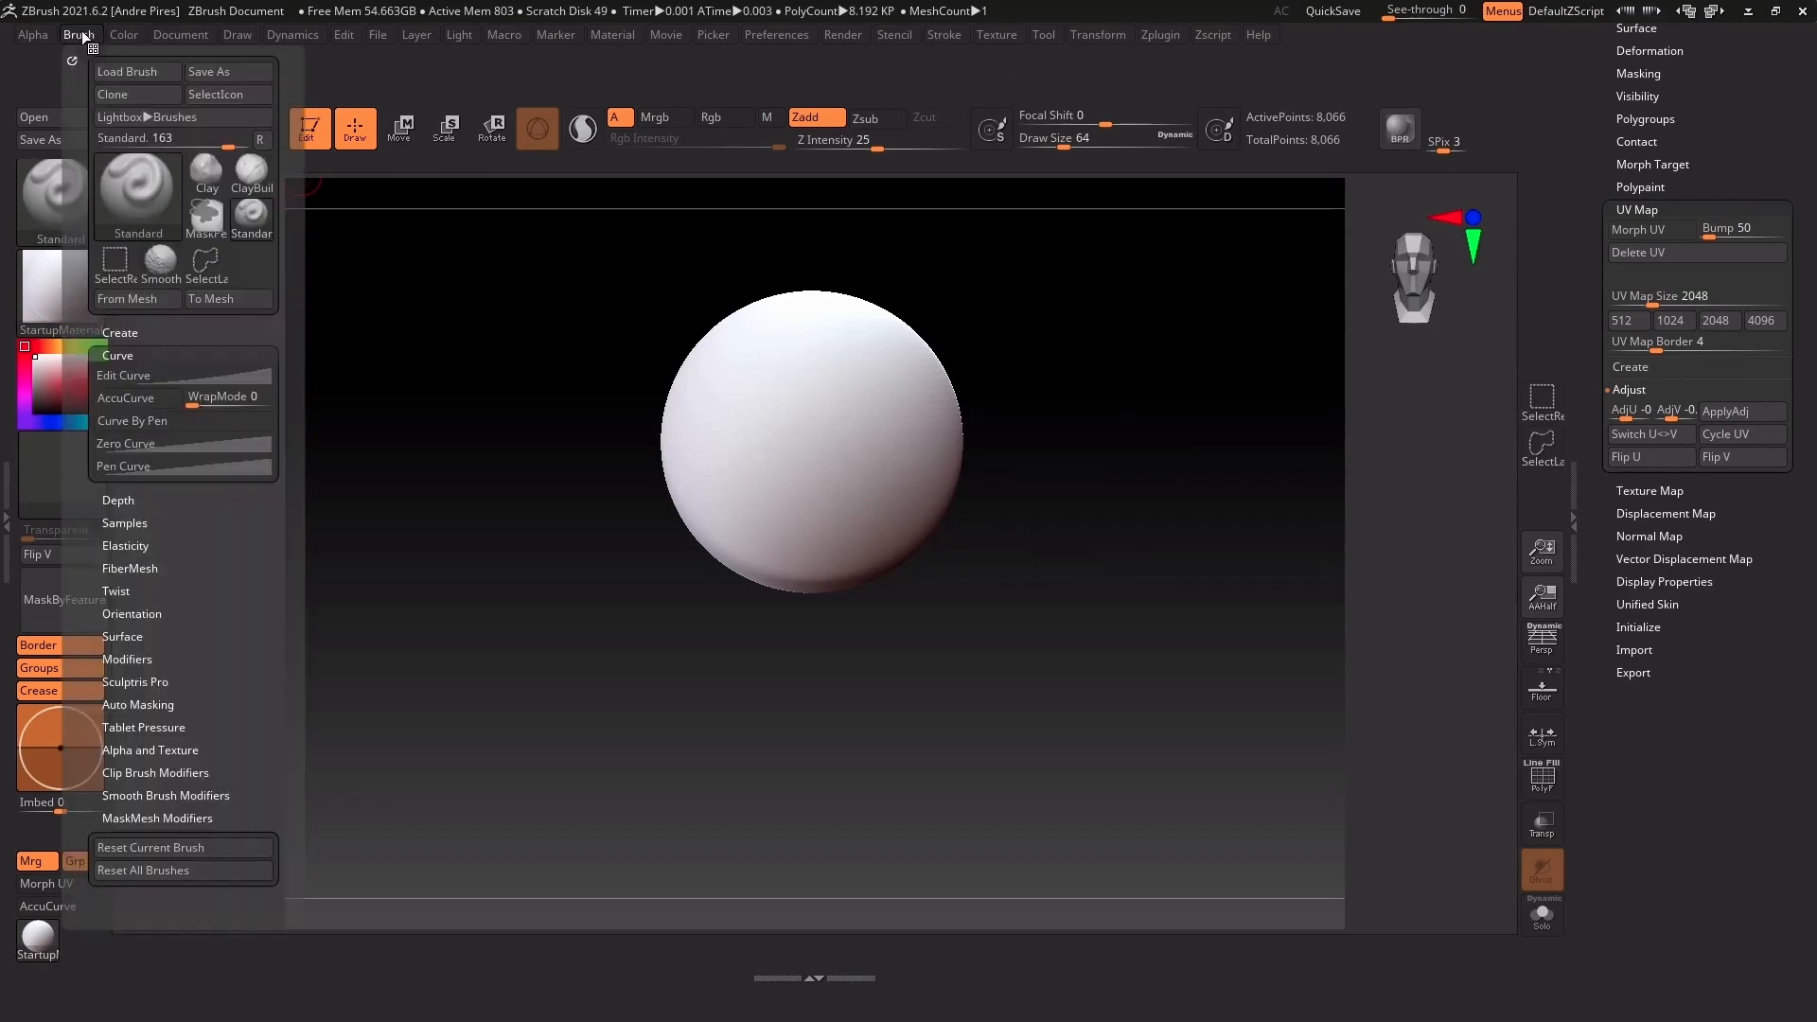
click(200, 213)
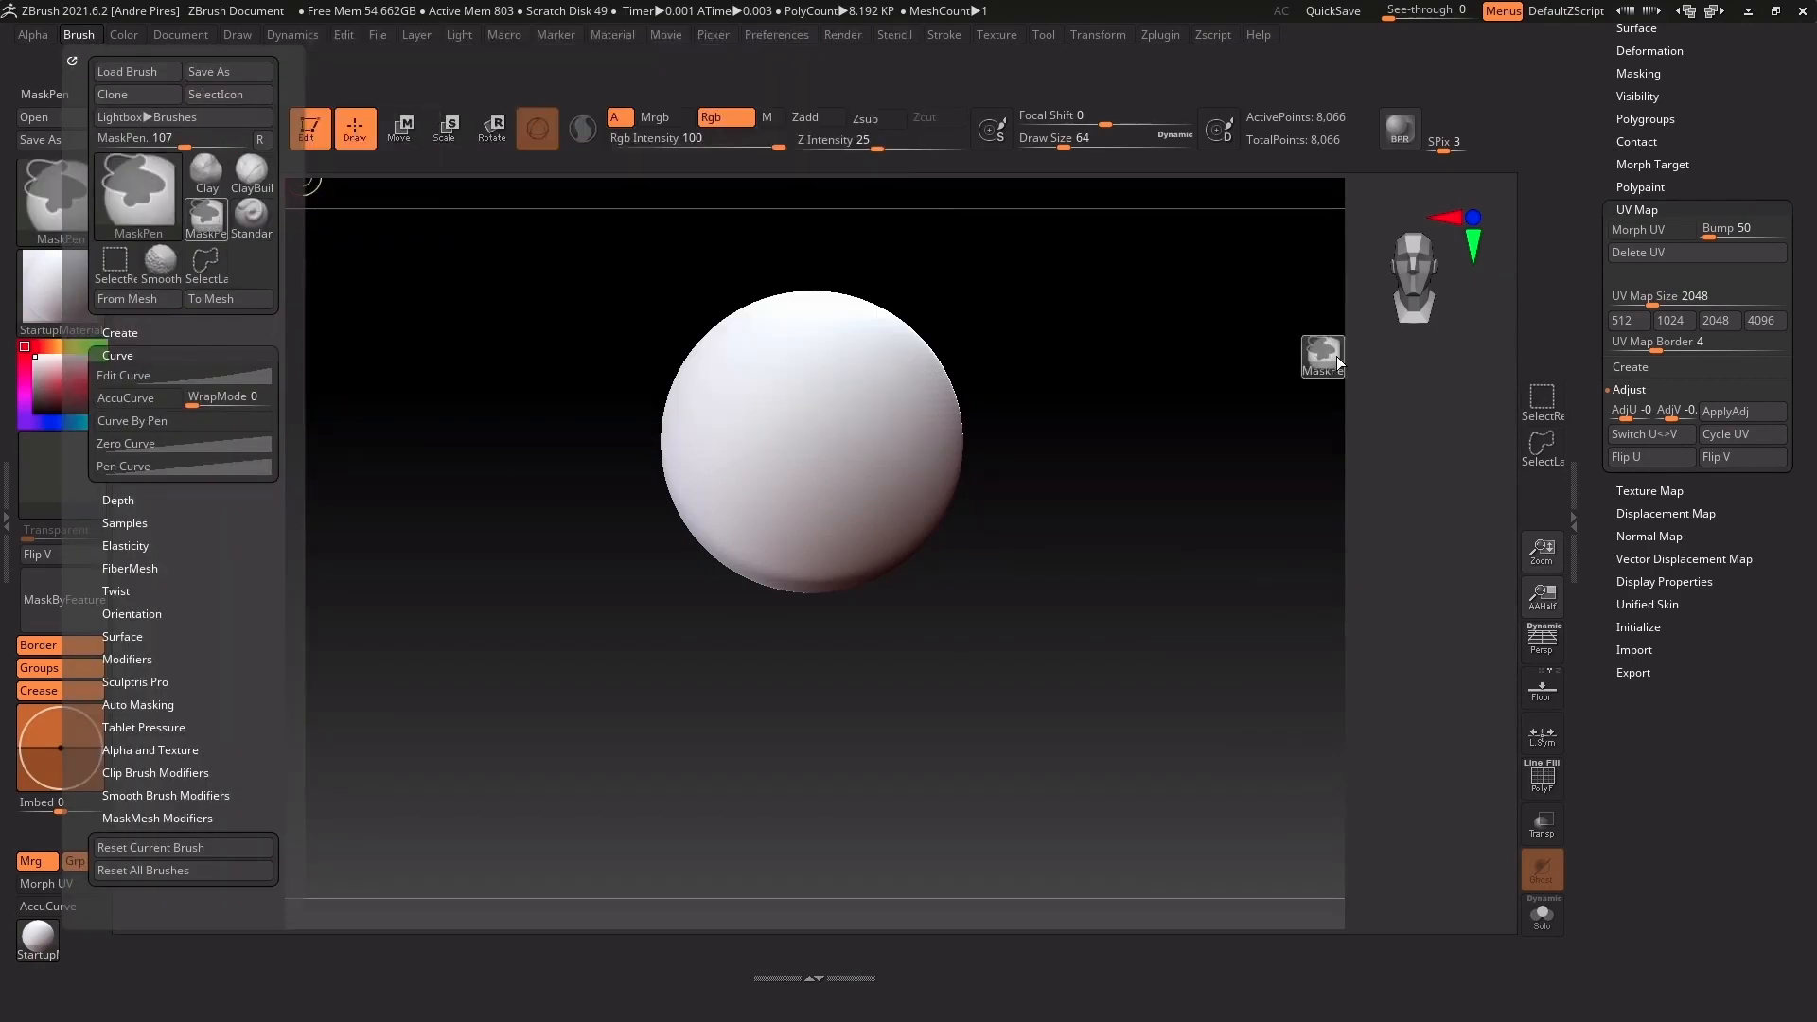
ctrl+alt+drag(1336, 355, 1535, 362)
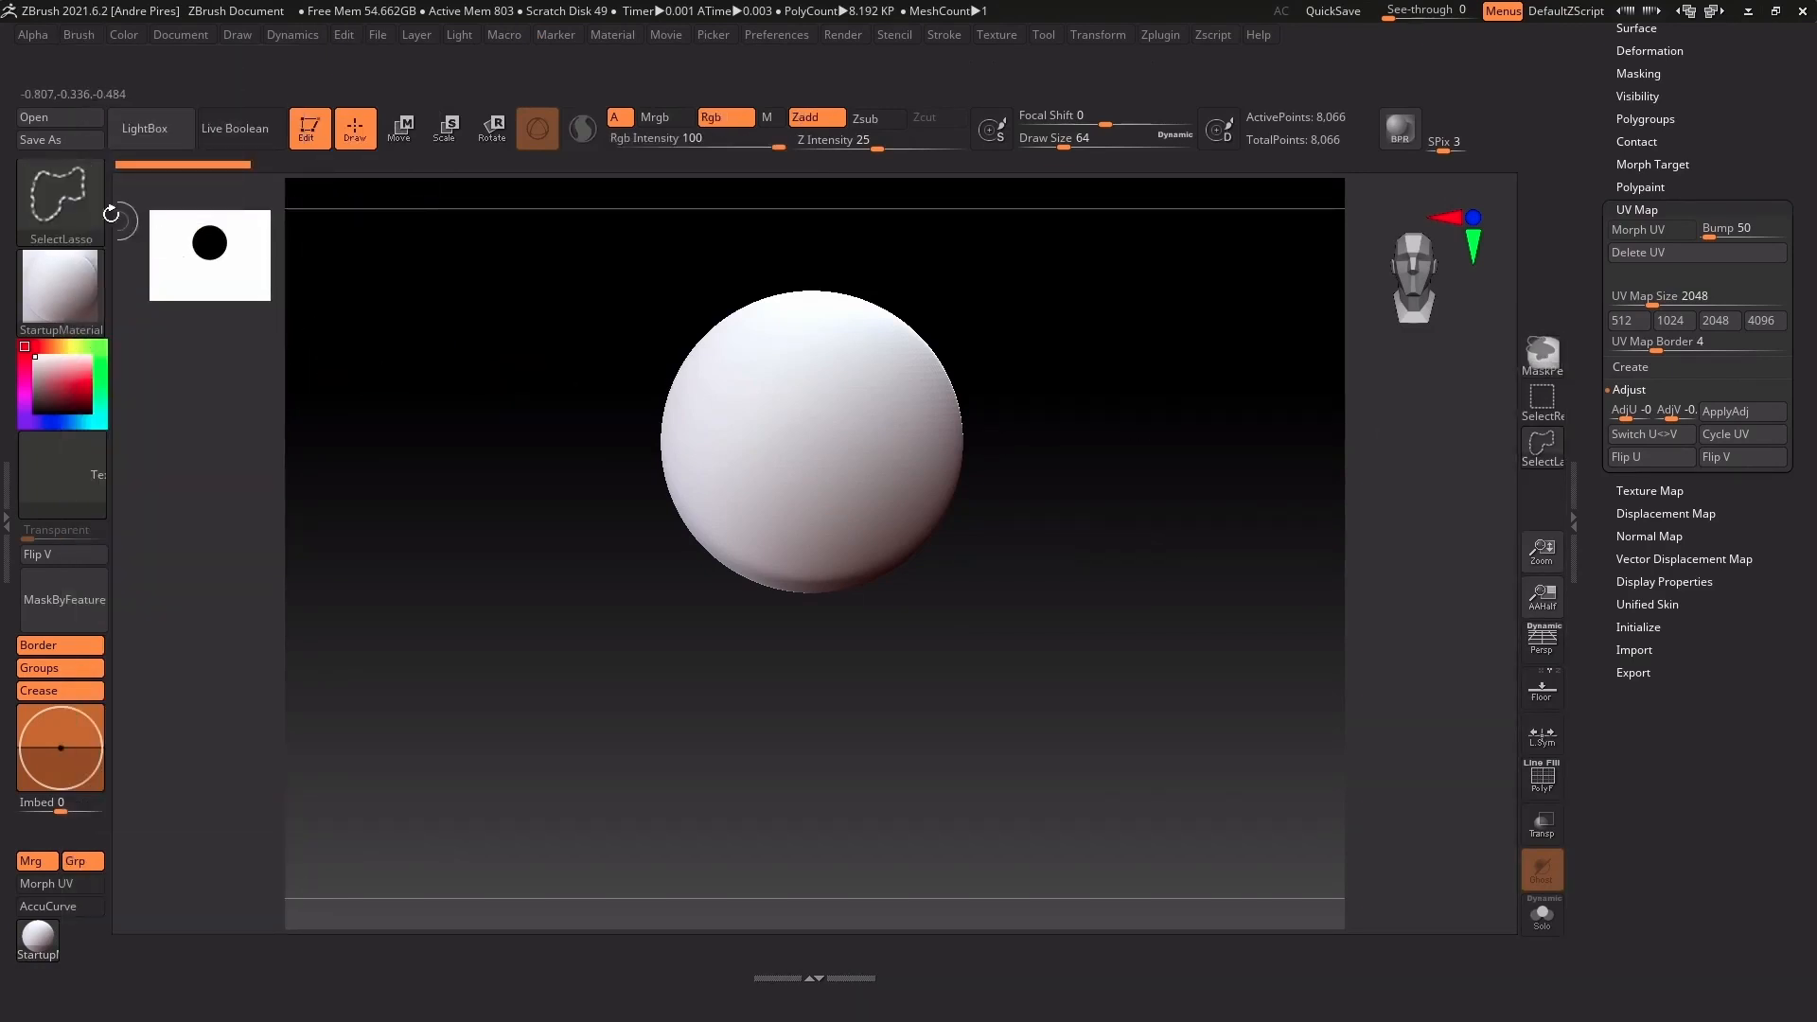
Choose MaskLasso as the masking brush and add its thumbnail to the shelf above MaskPen
ctrl+shift+click(61, 201)
key(ctrl)
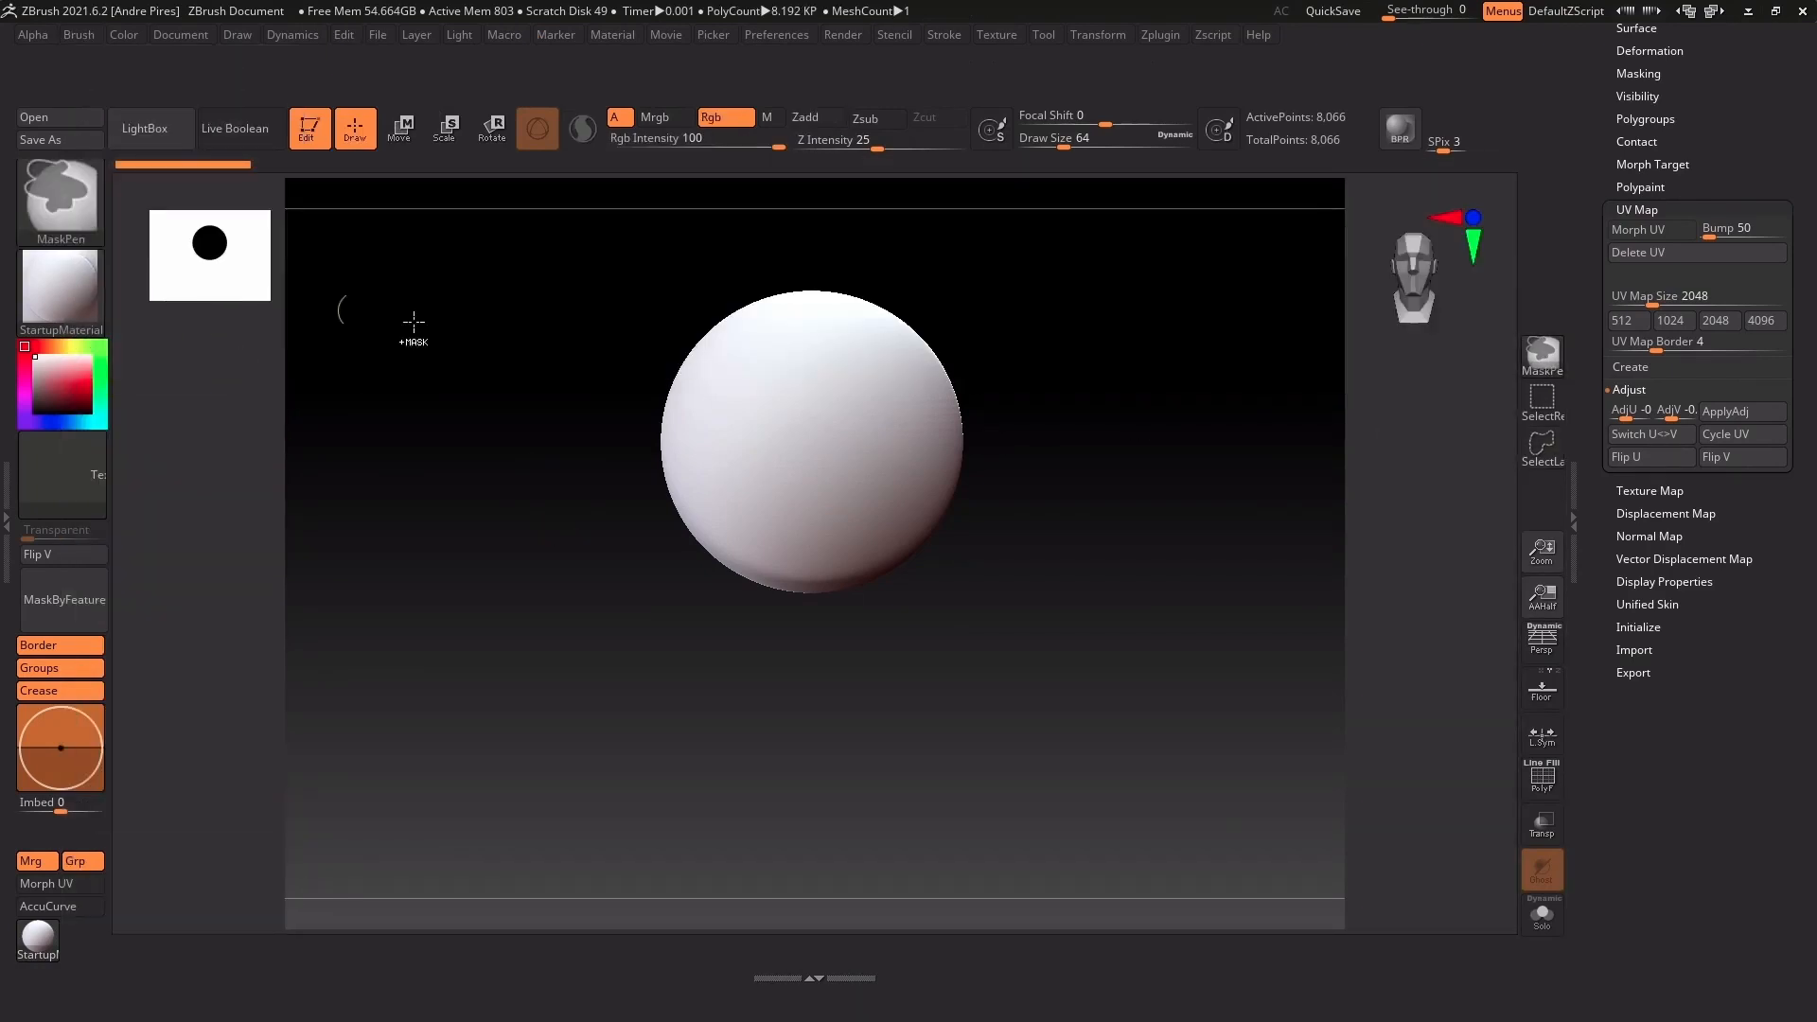
ctrl+click(81, 202)
ctrl+click(450, 300)
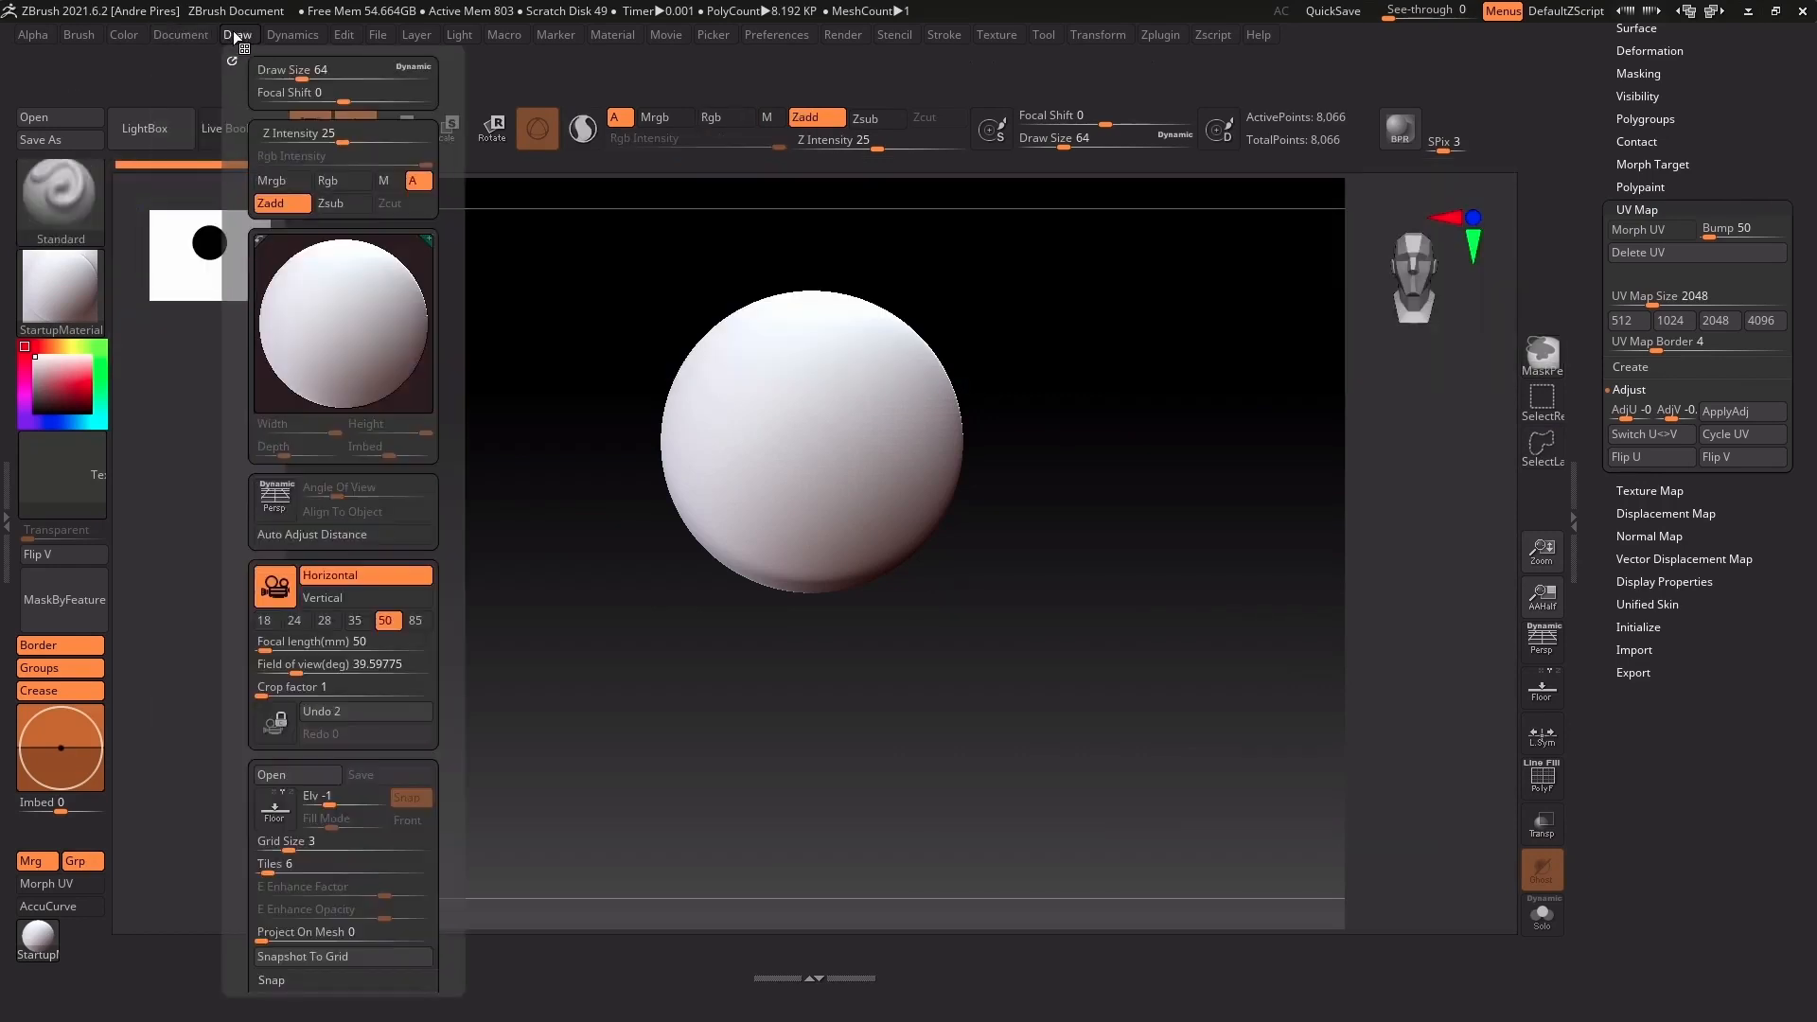
mouse_move(125, 37)
key(ctrl)
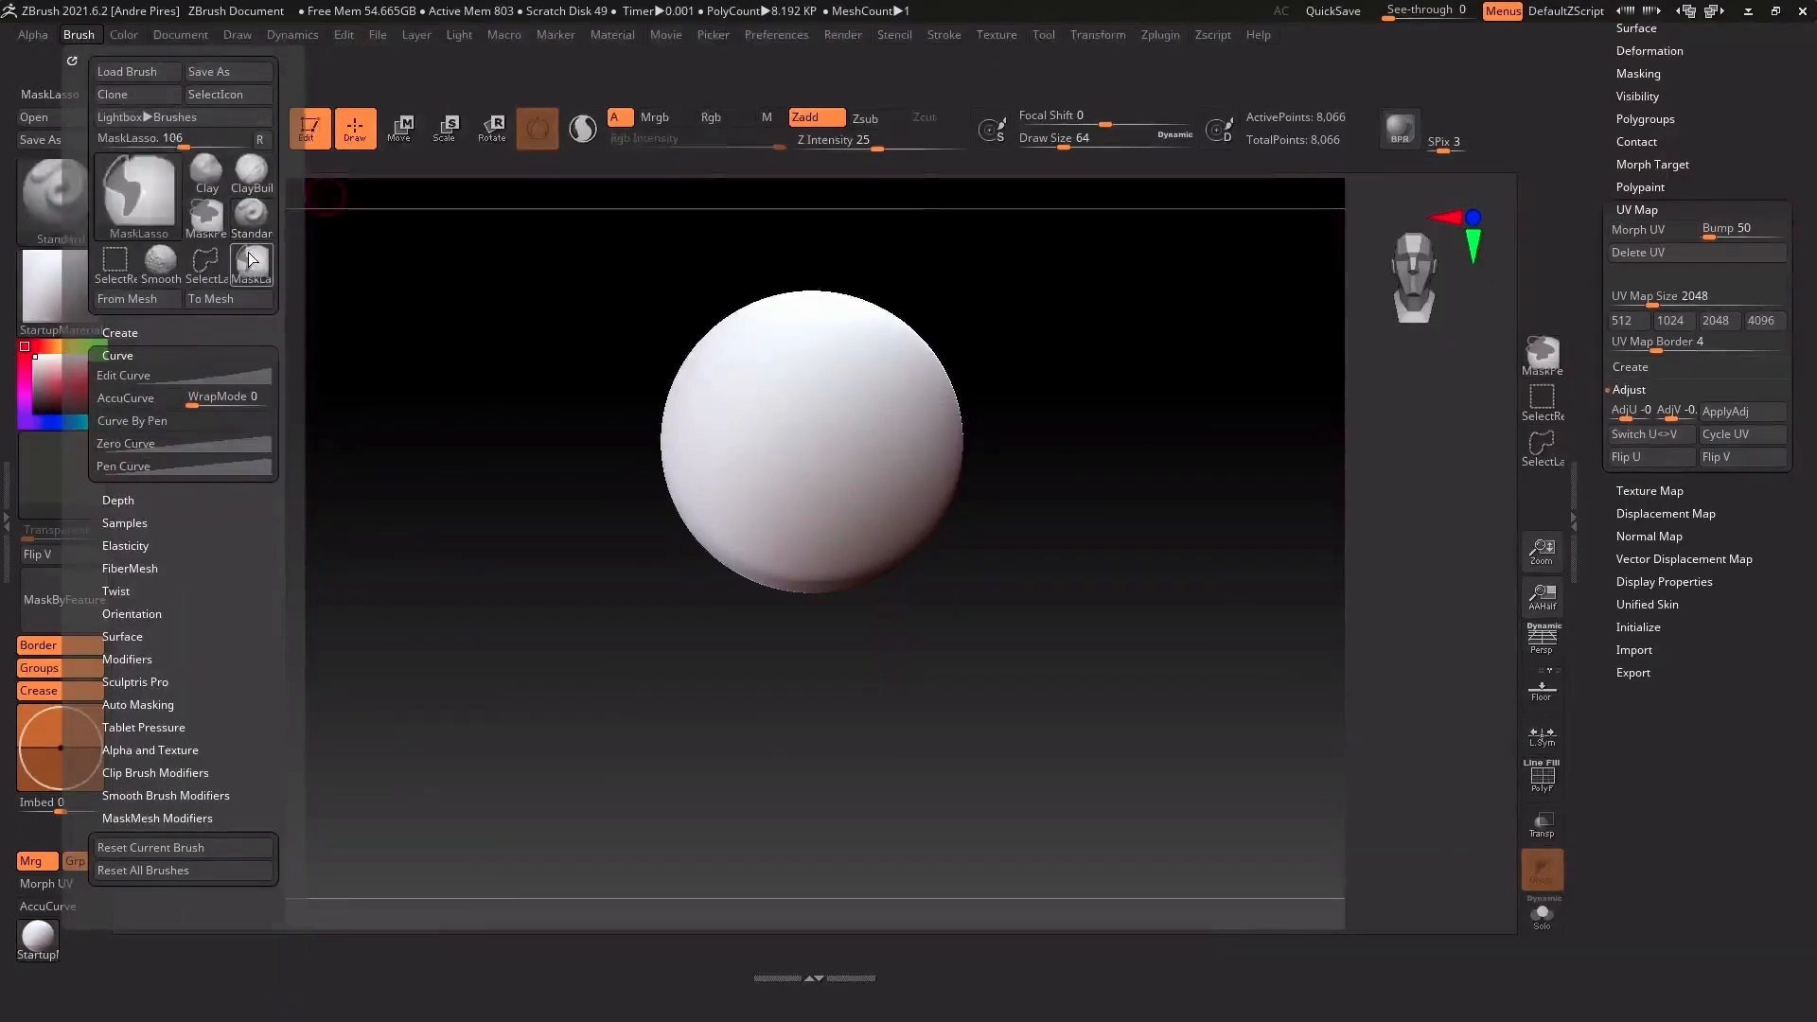
key(ctrl+shift)
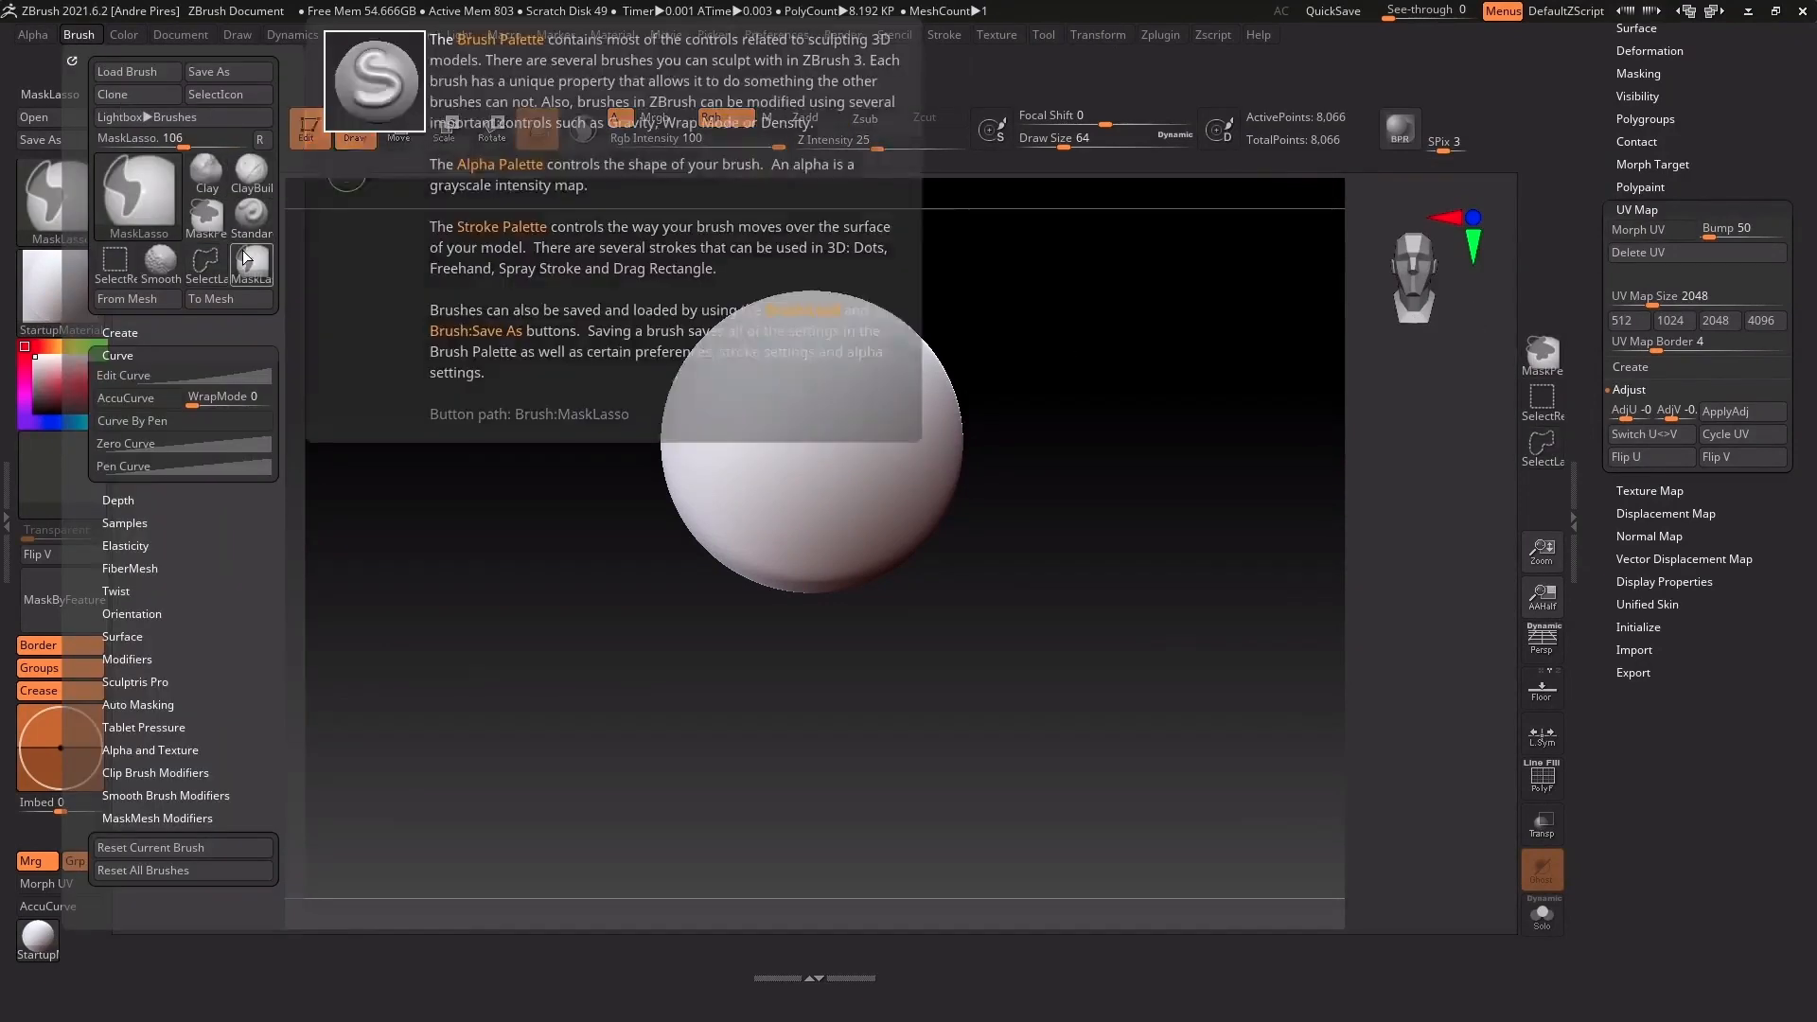
mouse_move(250, 254)
ctrl+alt+mouse_down()
mouse_move(1396, 329)
mouse_move(1540, 308)
ctrl+alt+mouse_up()
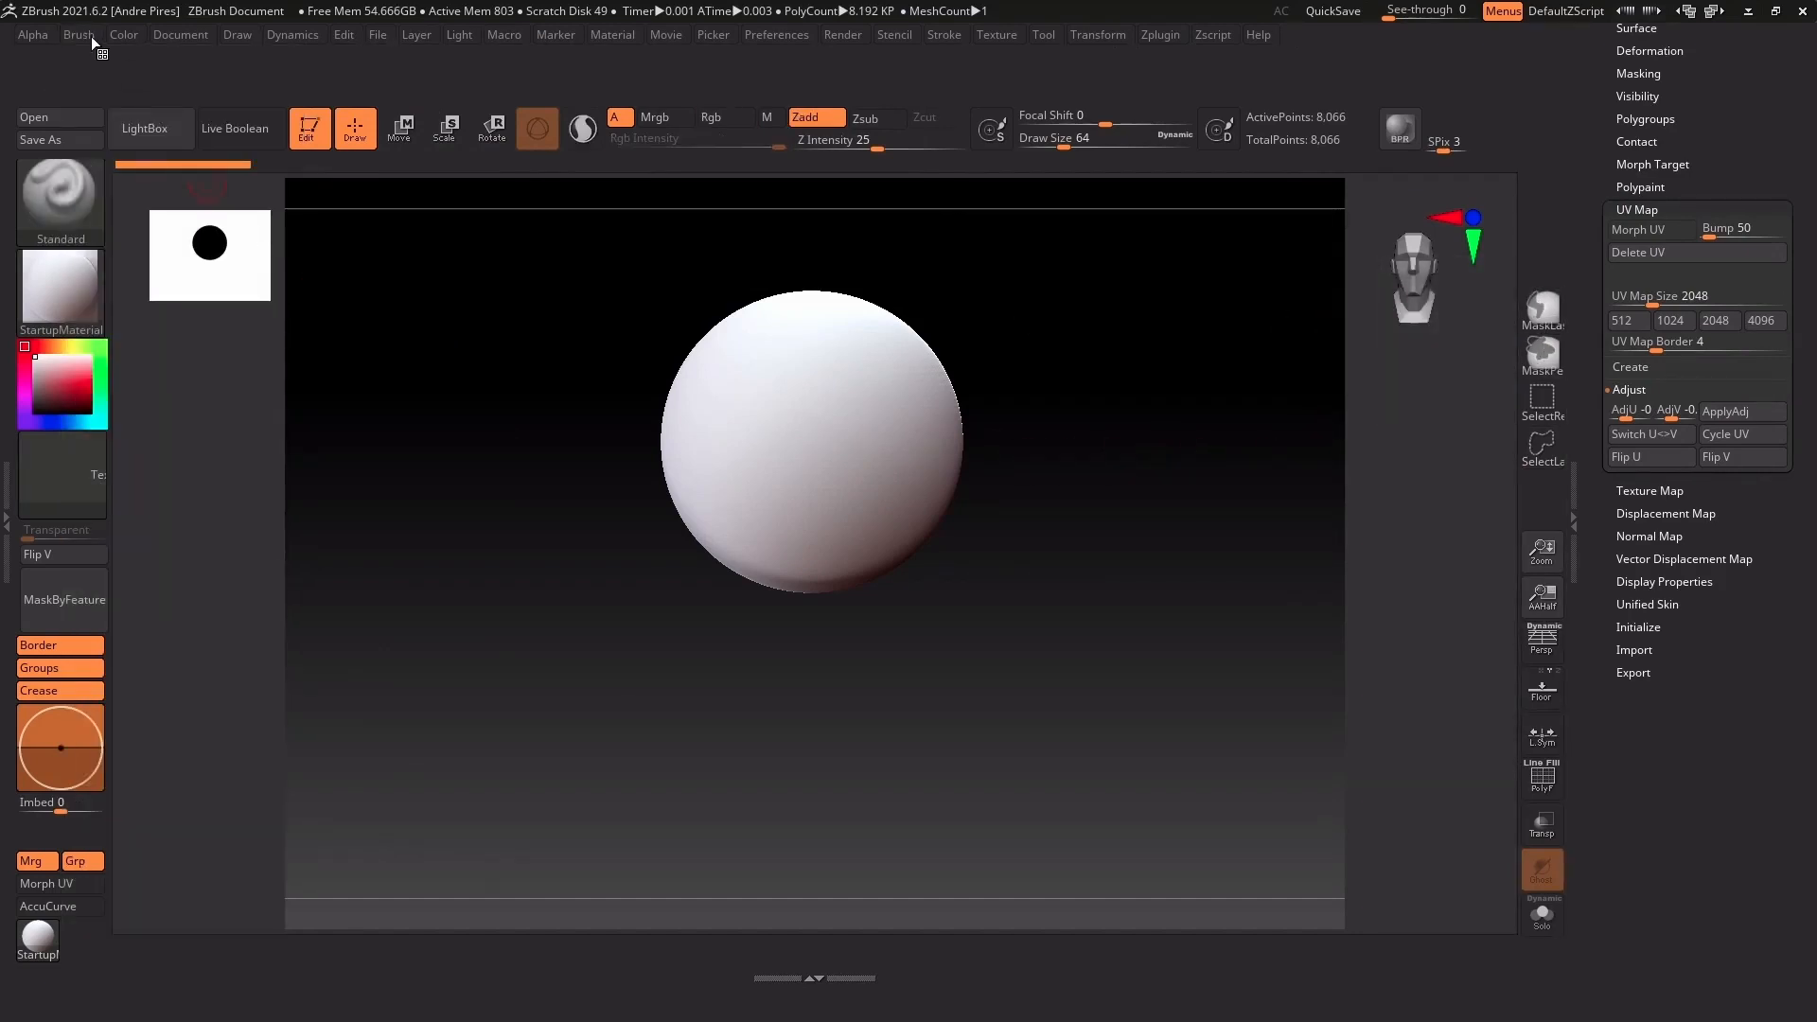
Load the Move and Move Topological brushes from the 3D Sculpting Brushes library
click(56, 195)
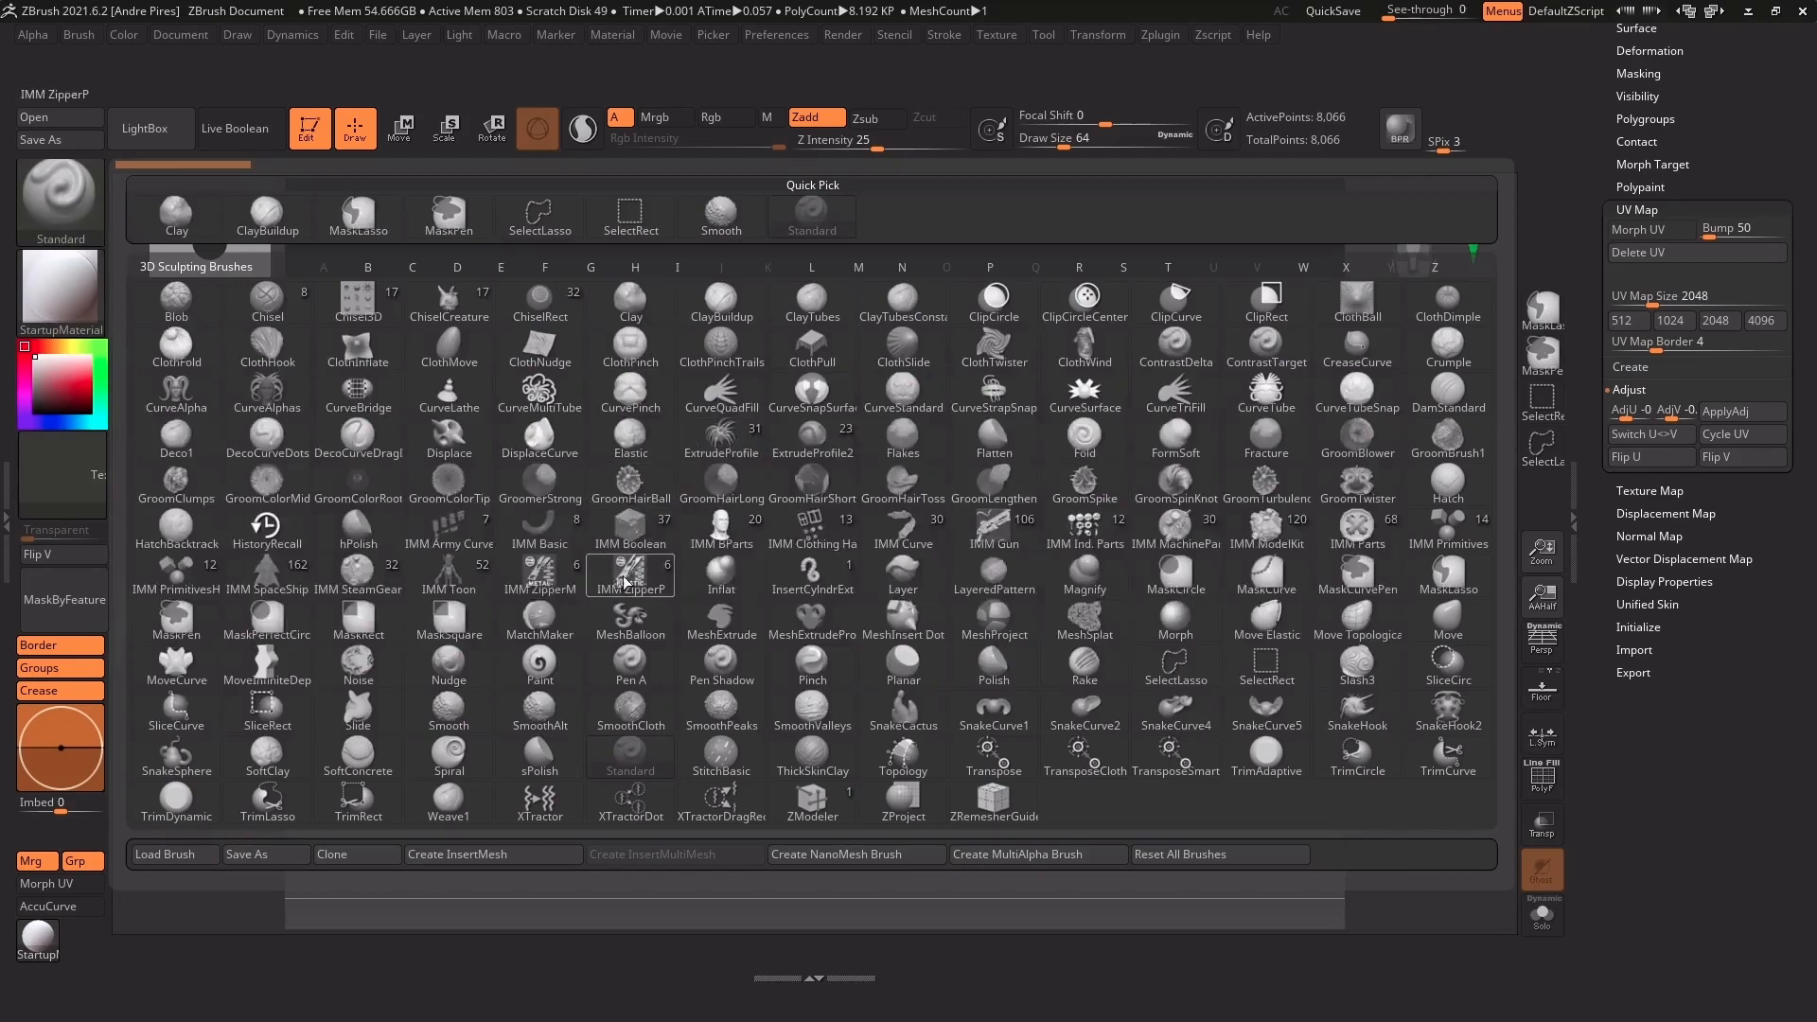
click(1432, 620)
click(57, 195)
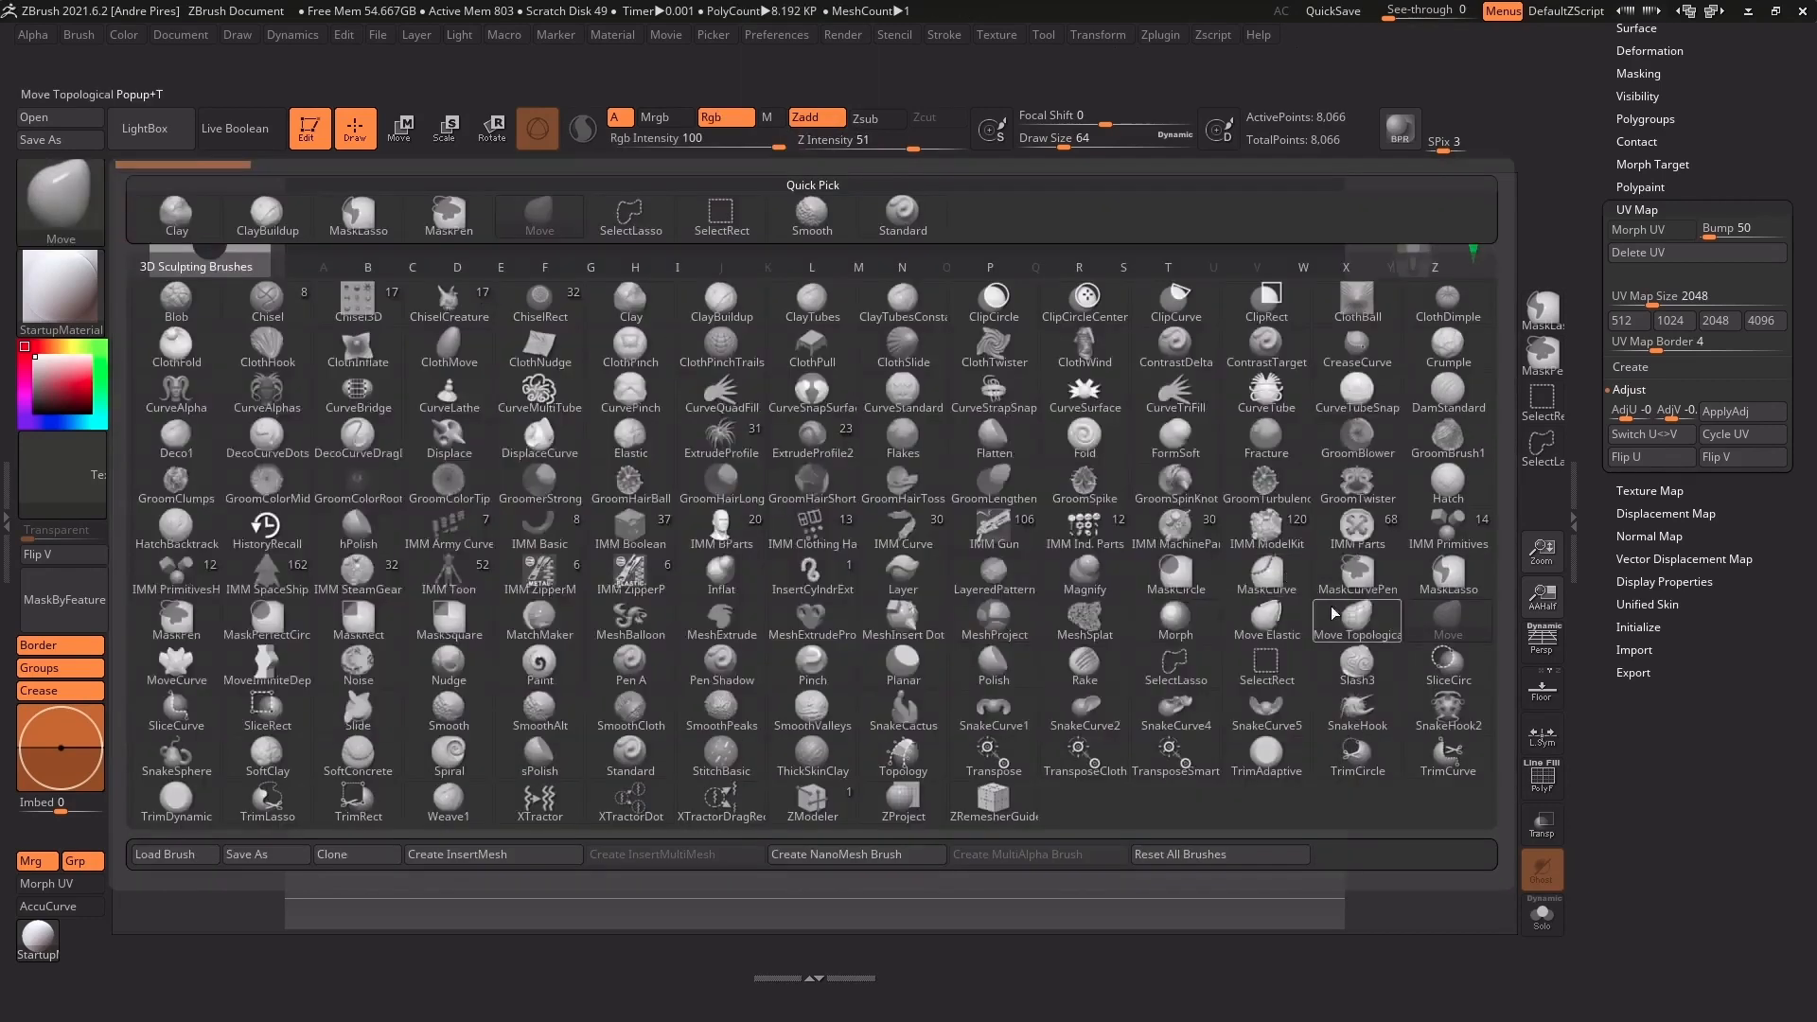
click(1363, 623)
Add the Move brush thumbnail to the shelf above MaskLasso and Move Topological above Move
click(86, 31)
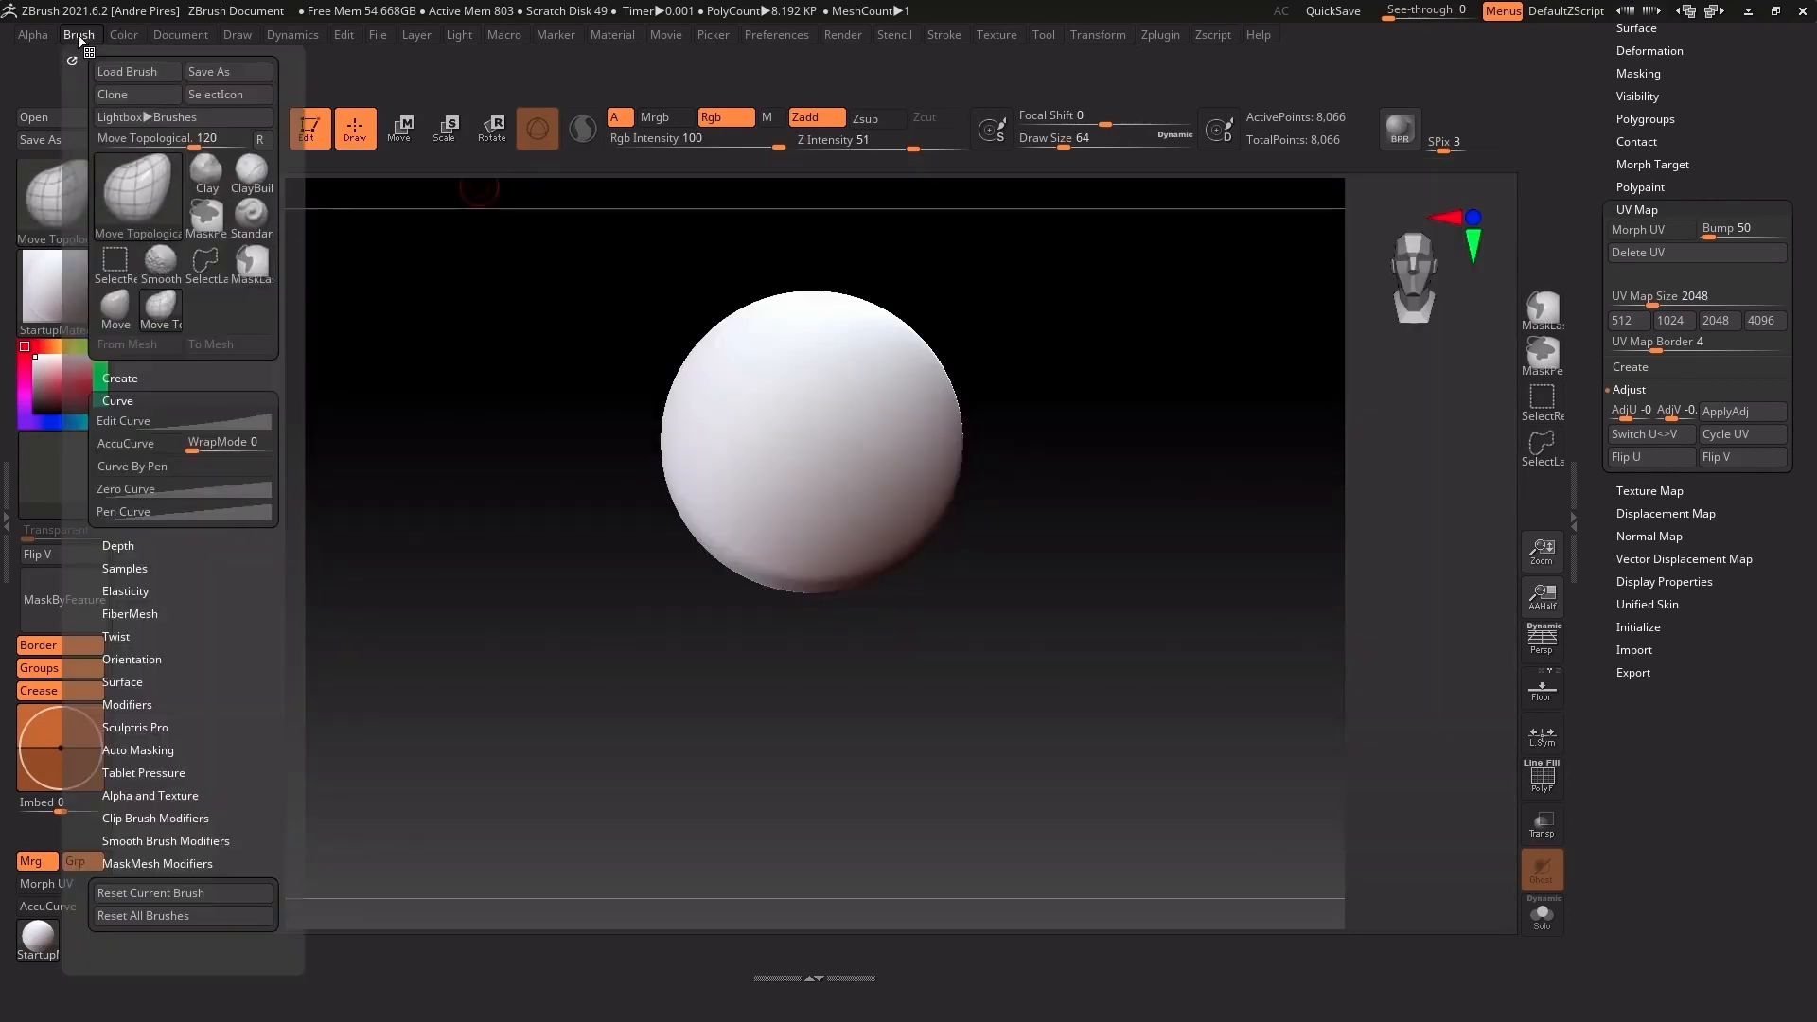
key(ctrl)
mouse_move(123, 301)
ctrl+alt+mouse_down()
mouse_move(493, 309)
mouse_move(1541, 261)
ctrl+alt+mouse_up()
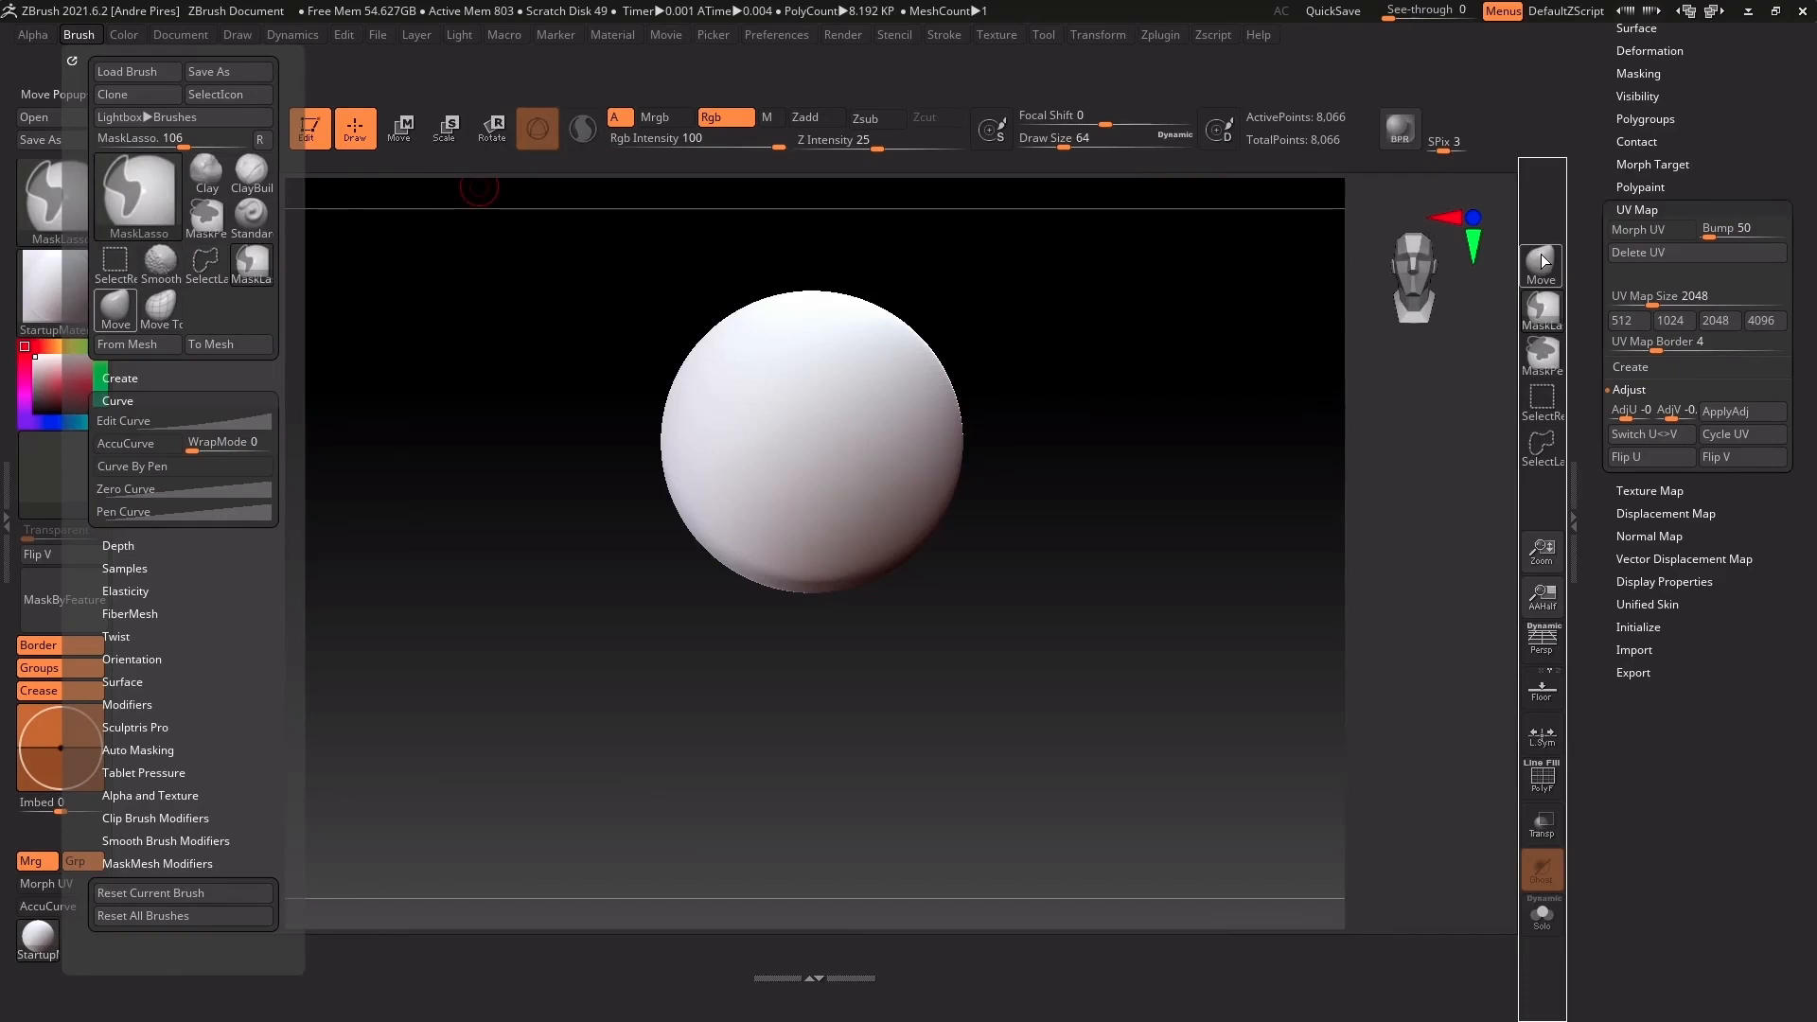
click(1543, 264)
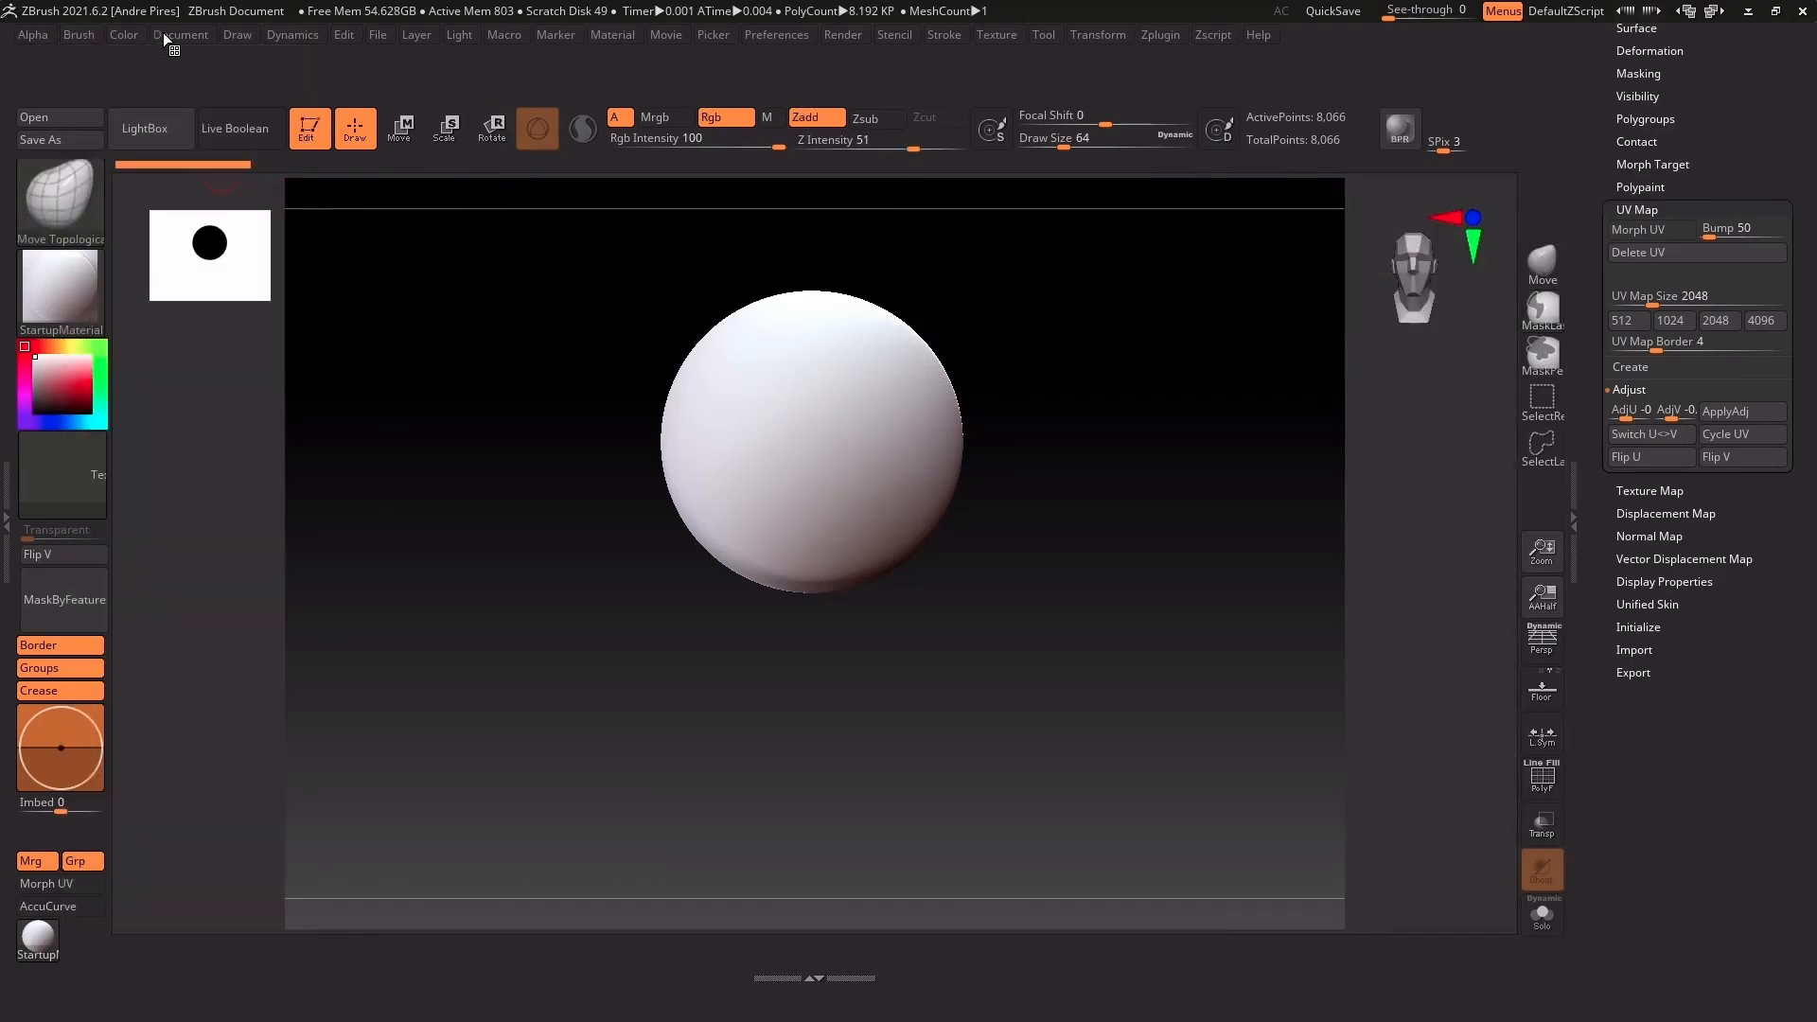
click(80, 35)
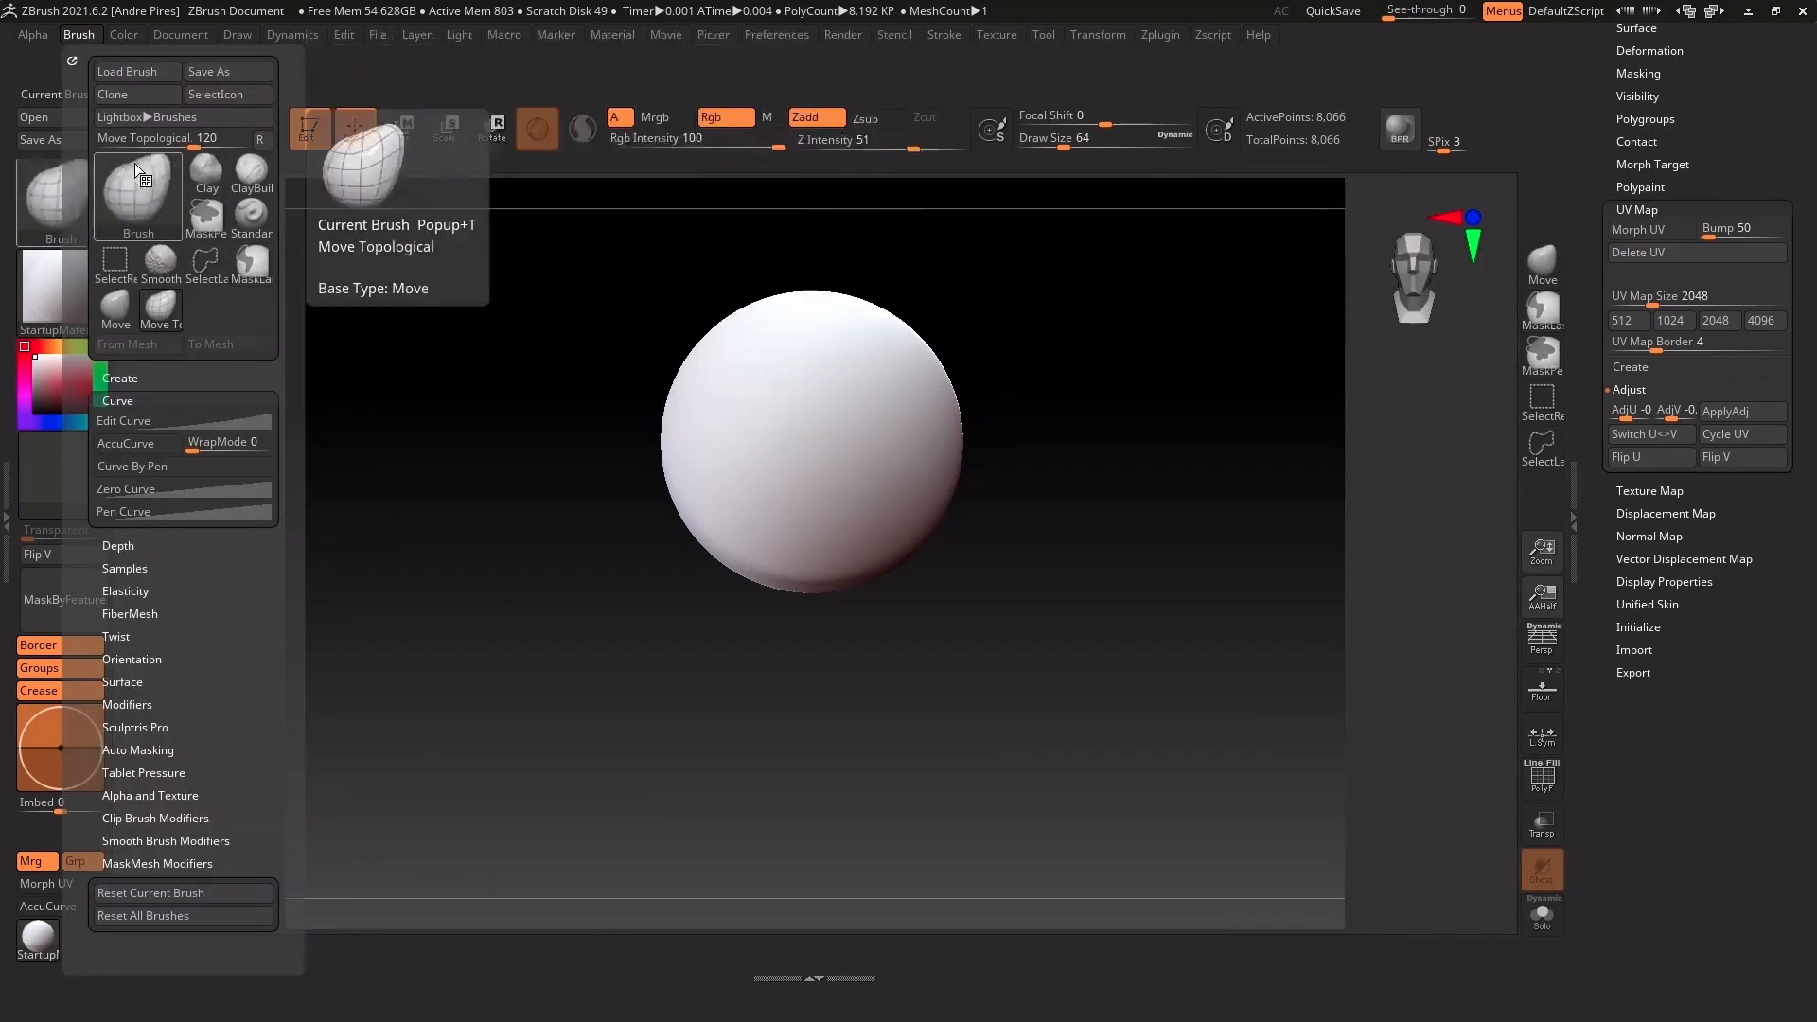
ctrl+alt+drag(149, 180, 1555, 220)
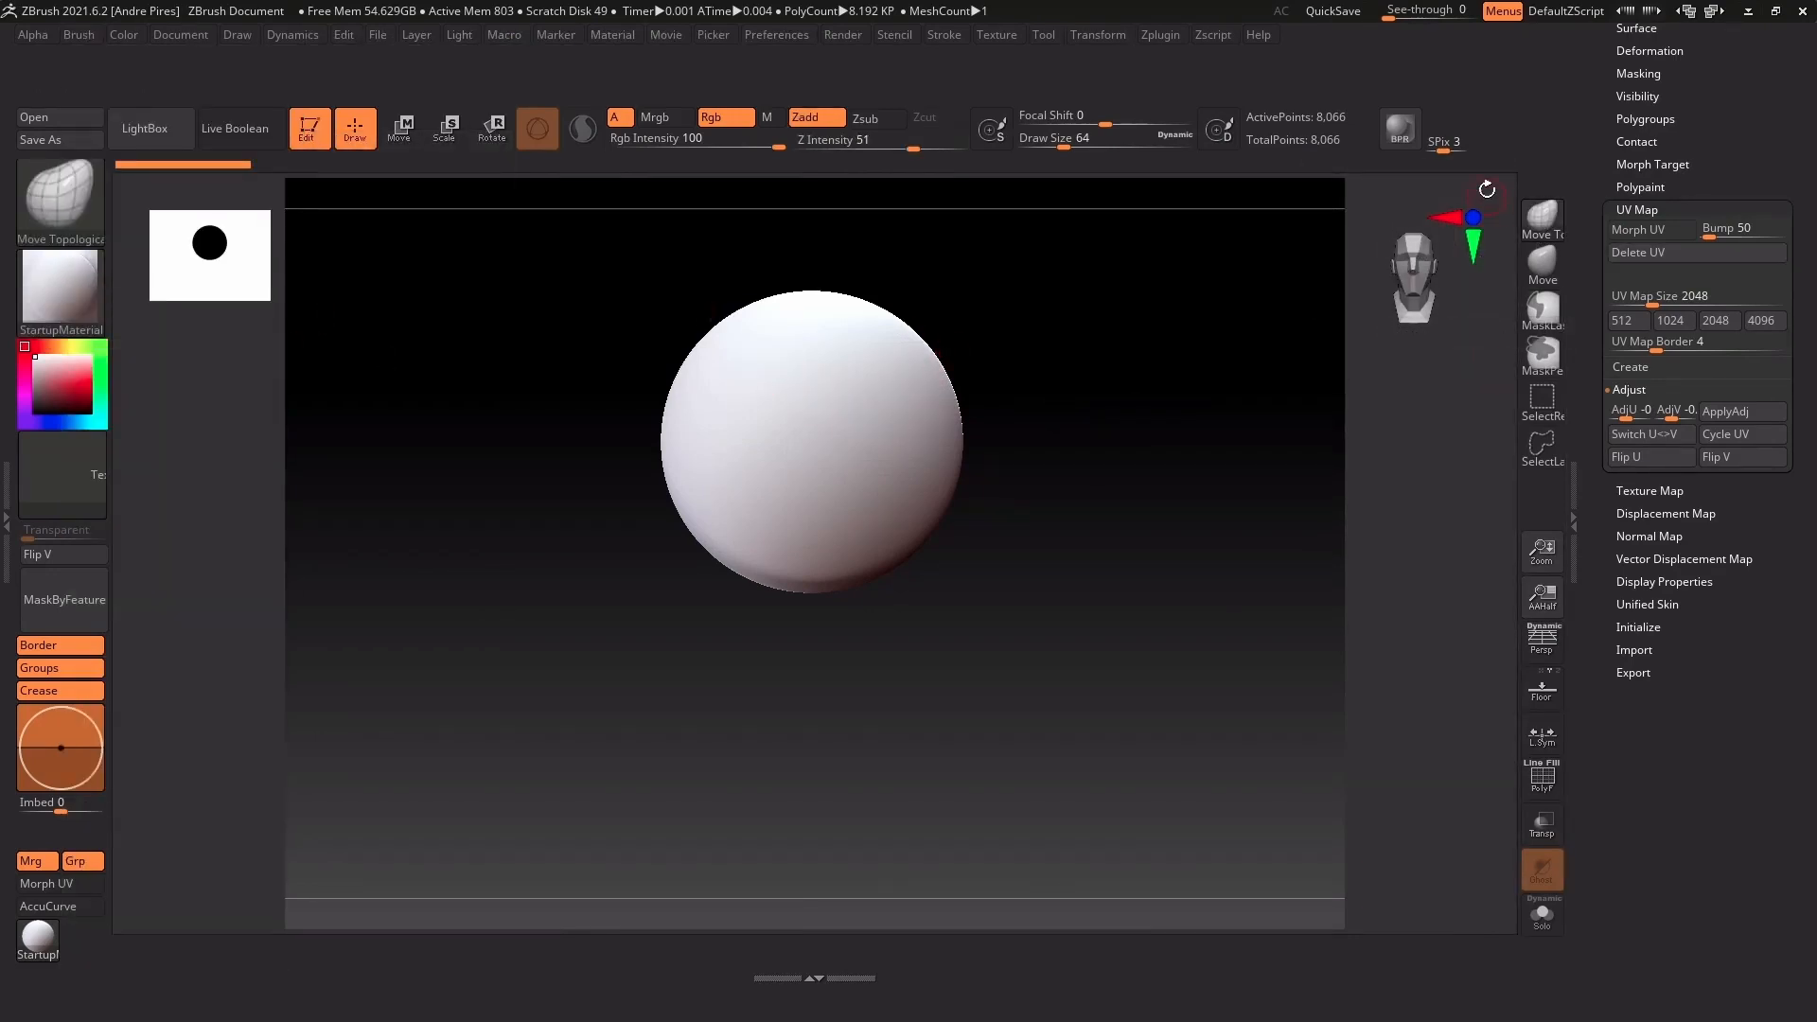
Add the subtool commands Delete and Duplicate side by side on the shelf below the canvas
click(1539, 326)
drag(1605, 95, 1592, 267)
click(1636, 236)
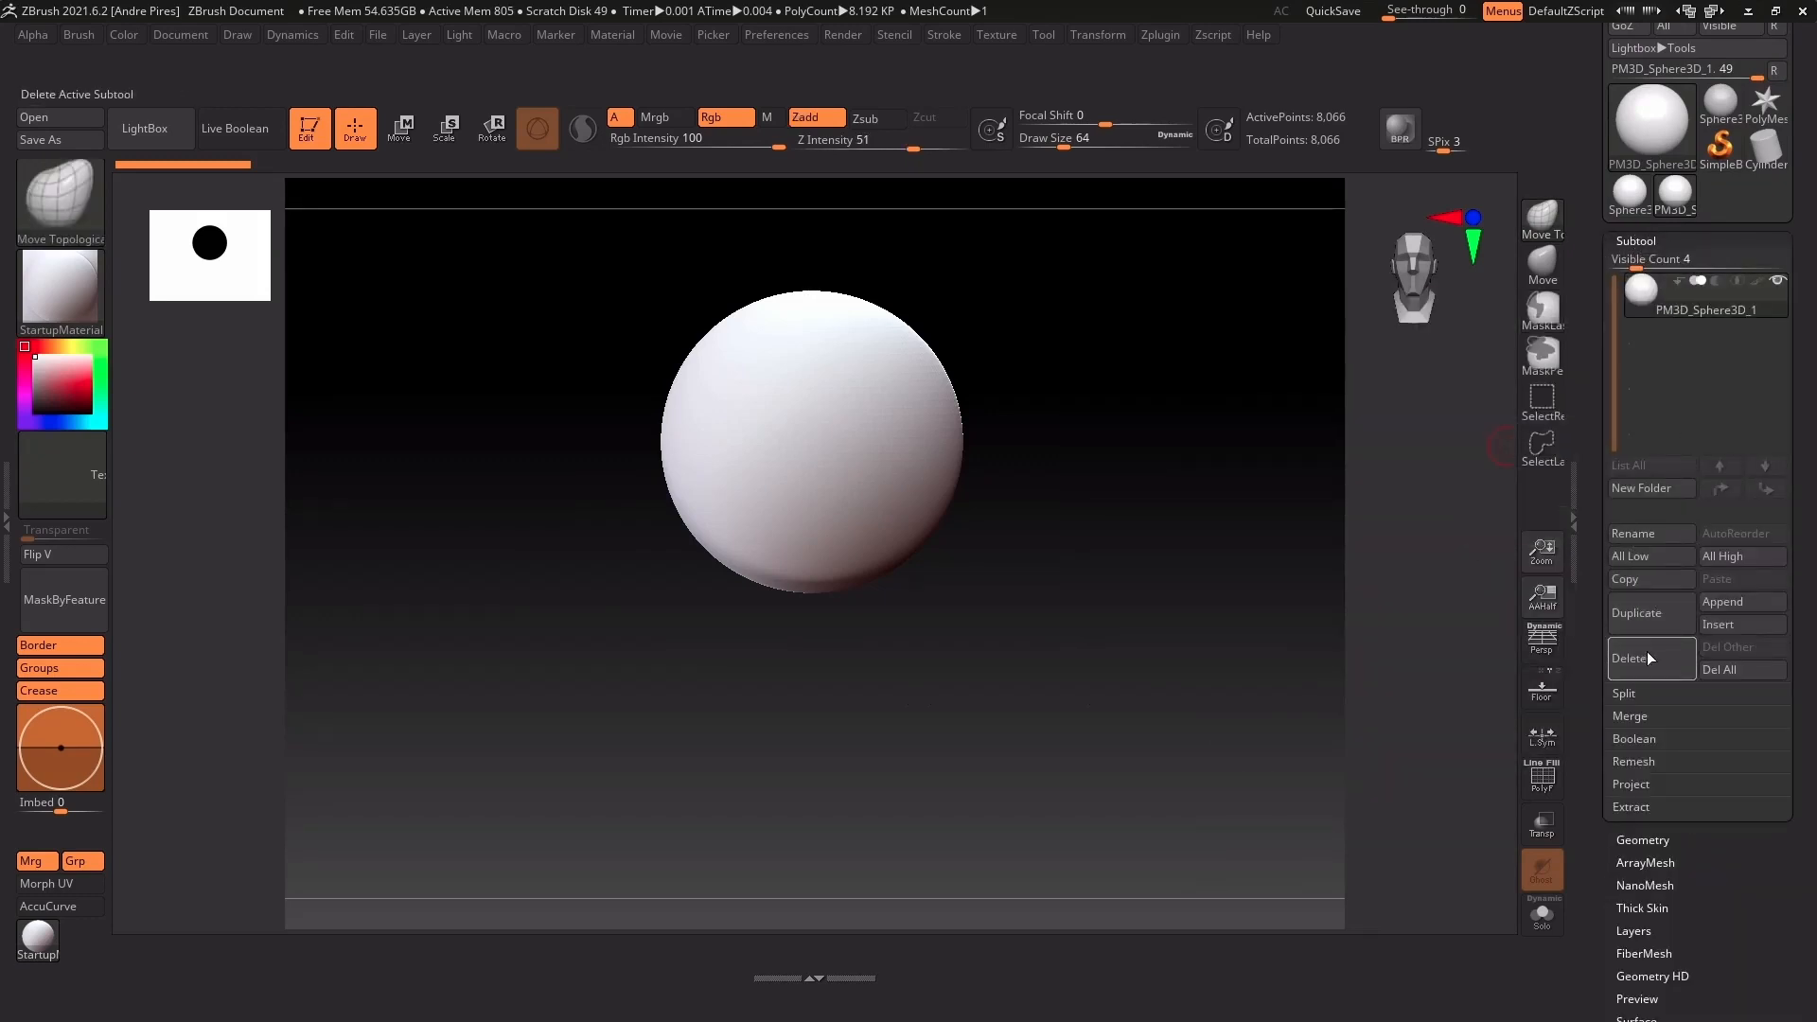
key(ctrl)
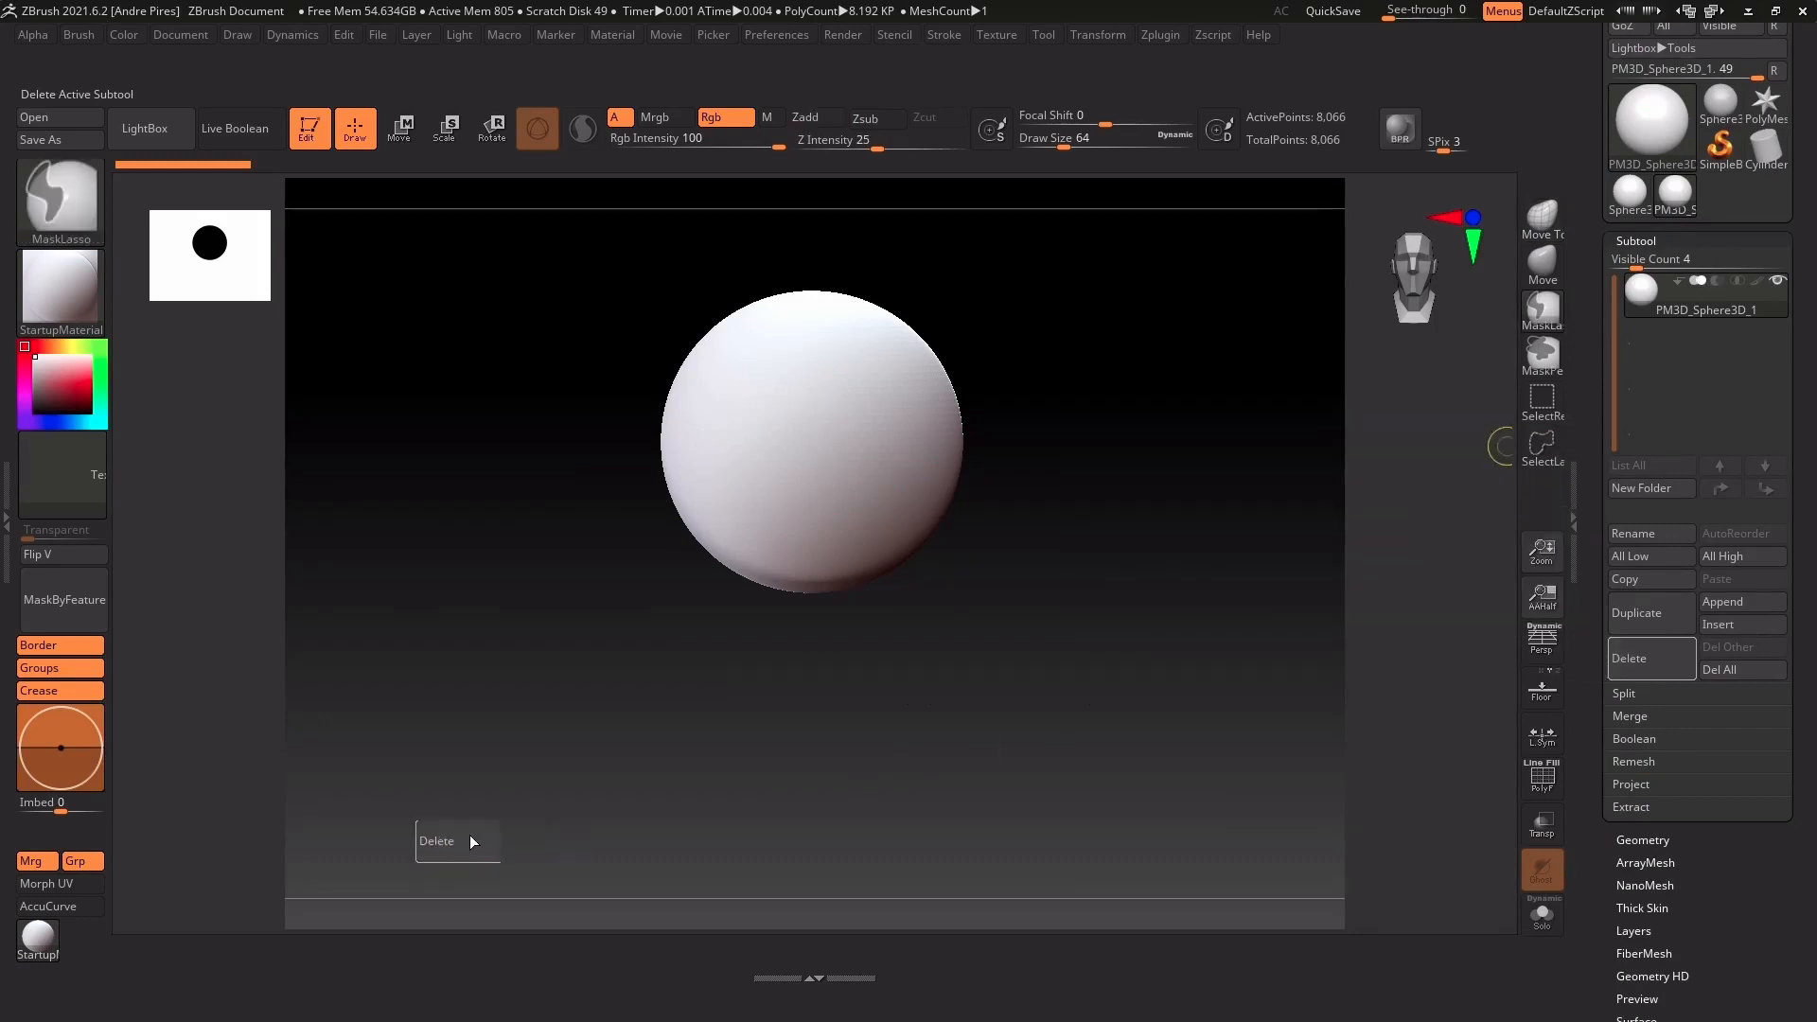
ctrl+alt+drag(234, 909, 153, 986)
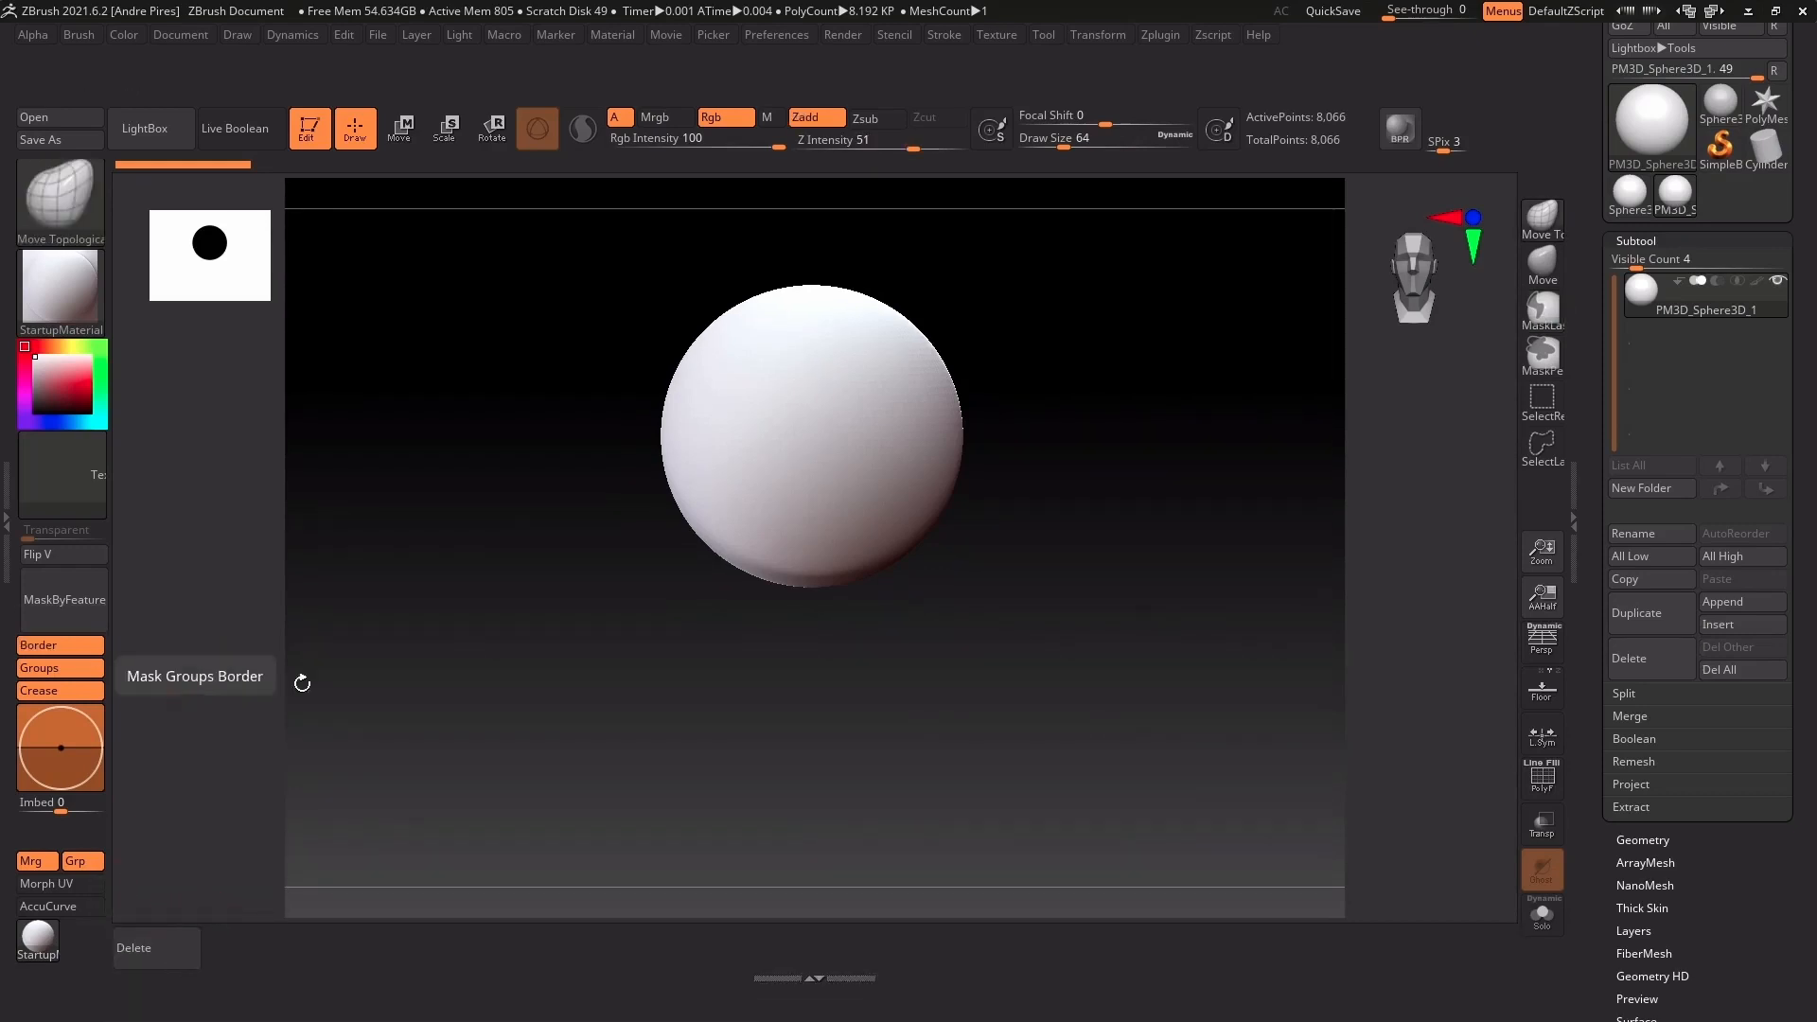
mouse_move(1670, 630)
ctrl+alt+mouse_down()
mouse_move(1598, 613)
mouse_move(293, 873)
mouse_move(274, 939)
ctrl+alt+mouse_up()
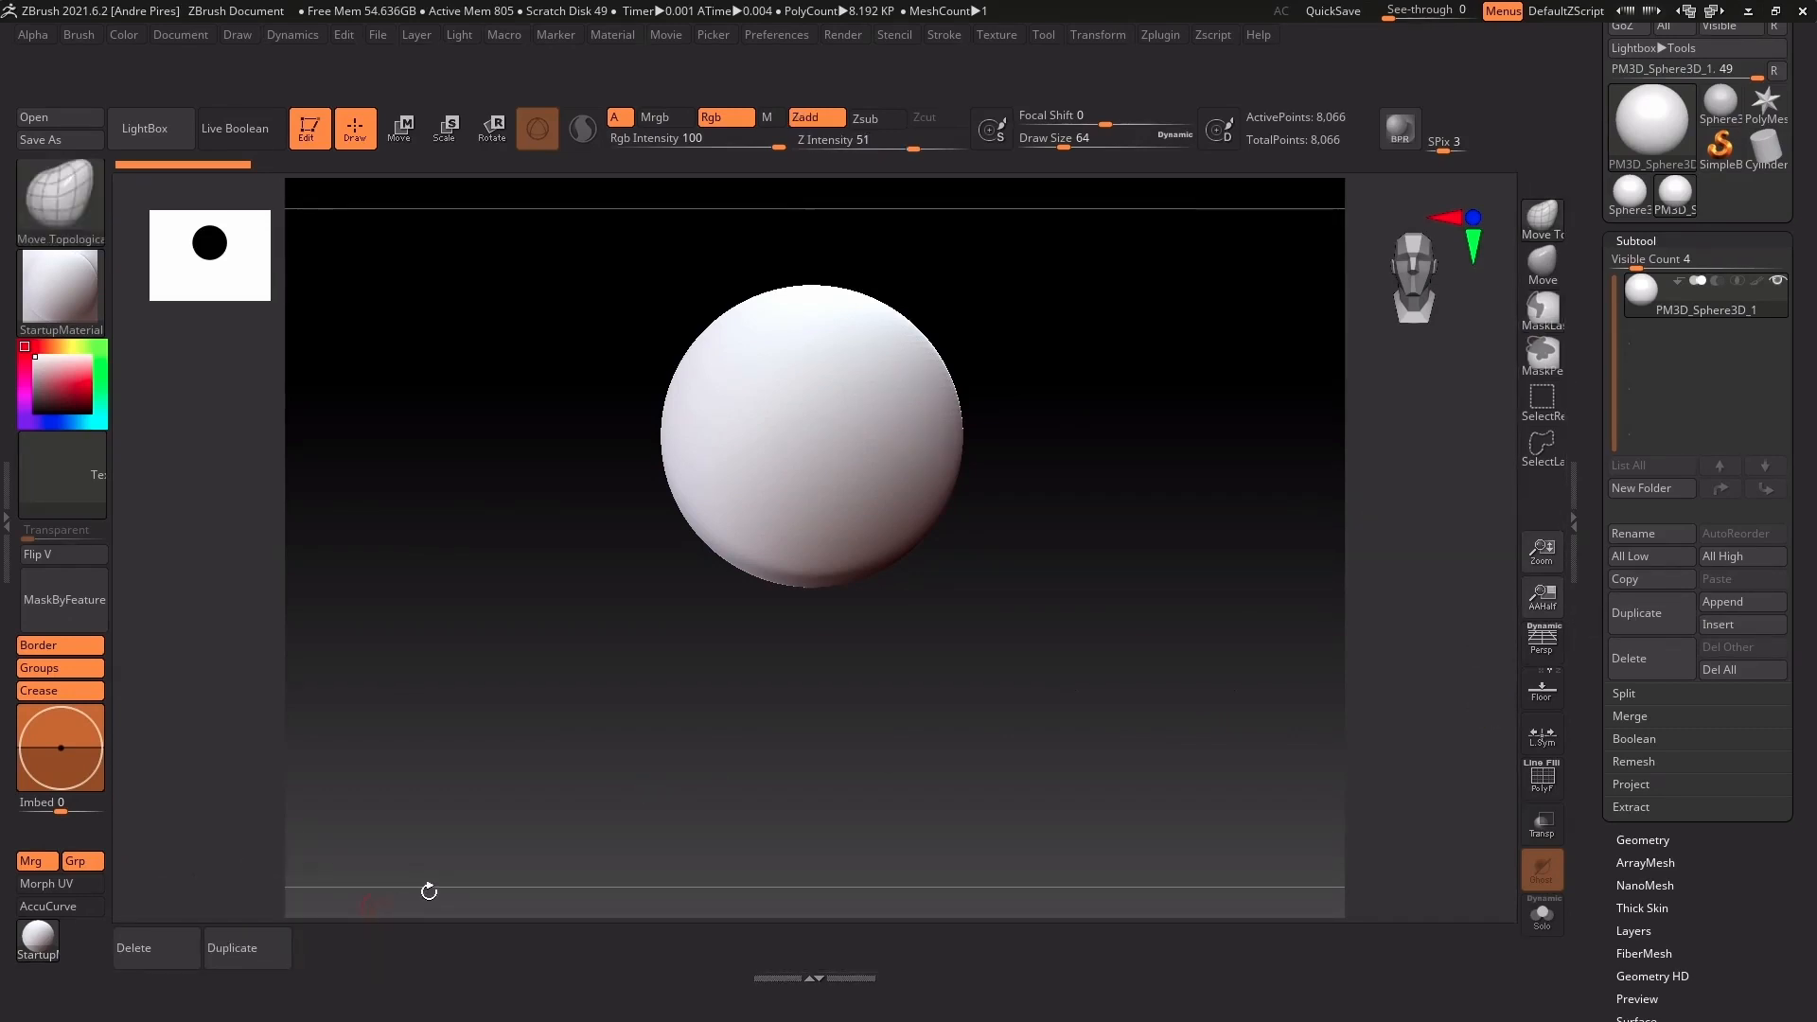
Add the subtool move and select arrows as a two-by-two block beside Duplicate, and duplicate the sphere subtool
key(ctrl)
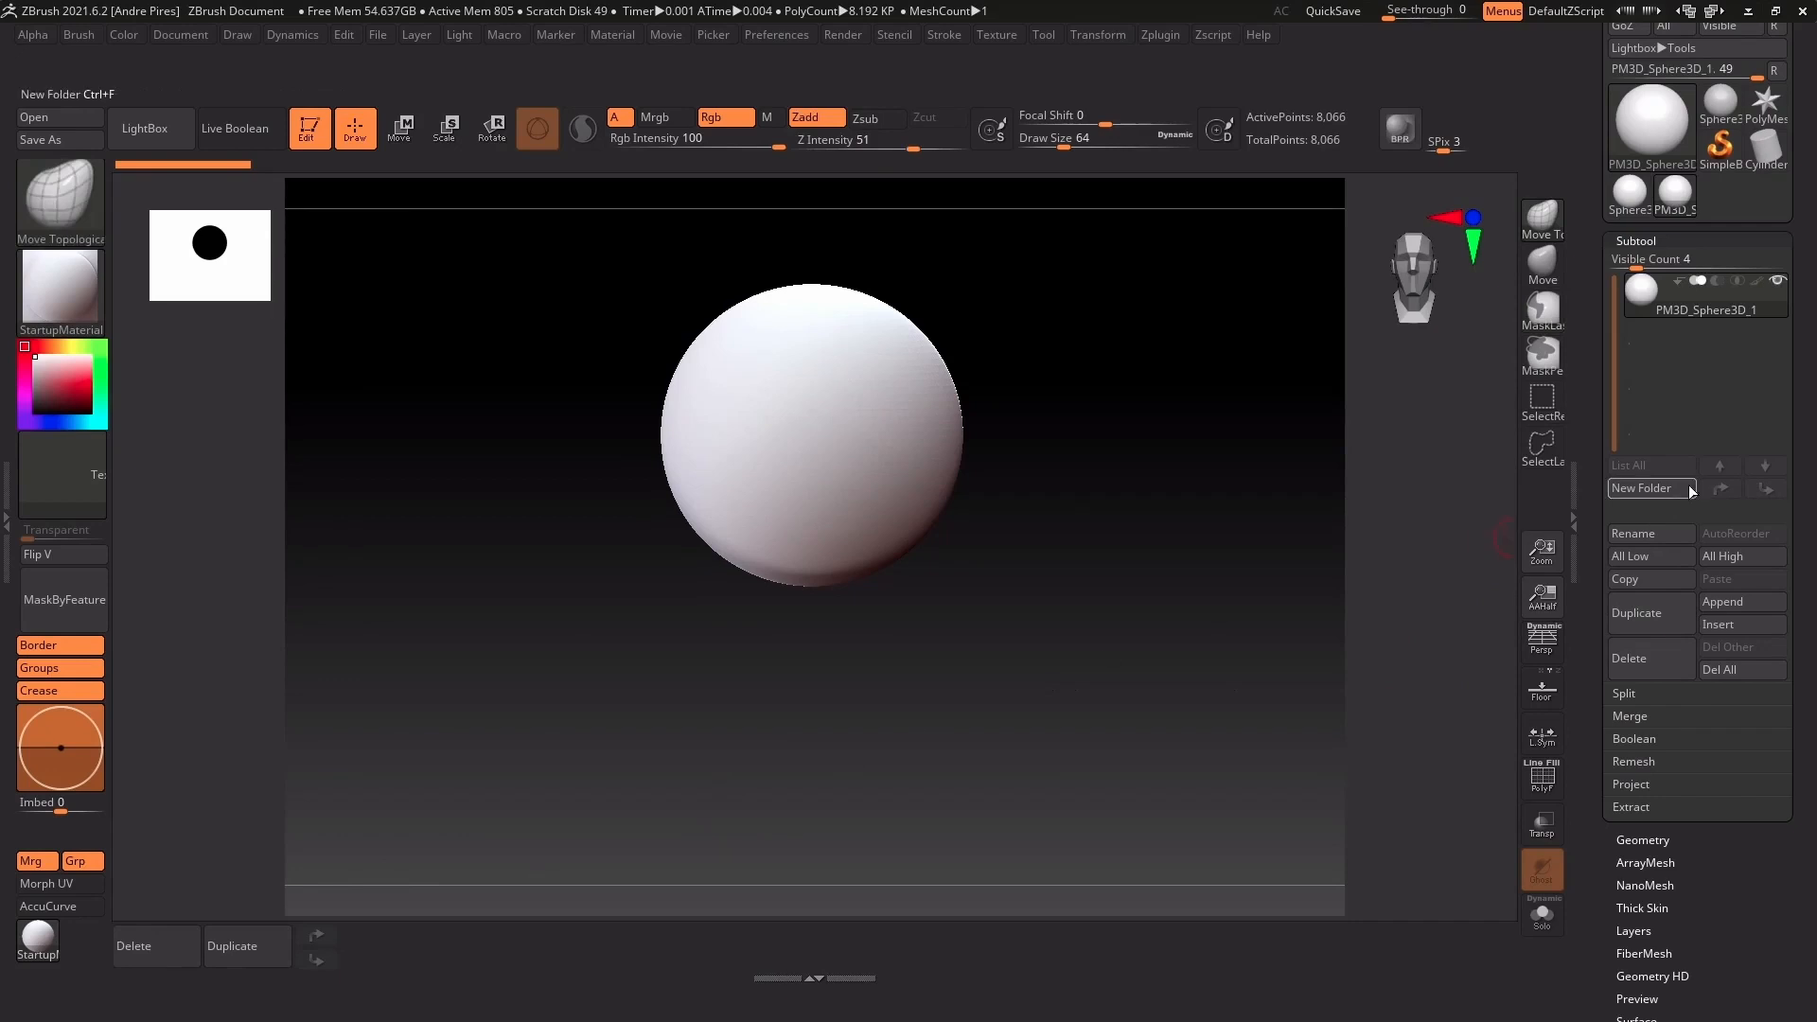
ctrl+alt+drag(433, 903, 361, 936)
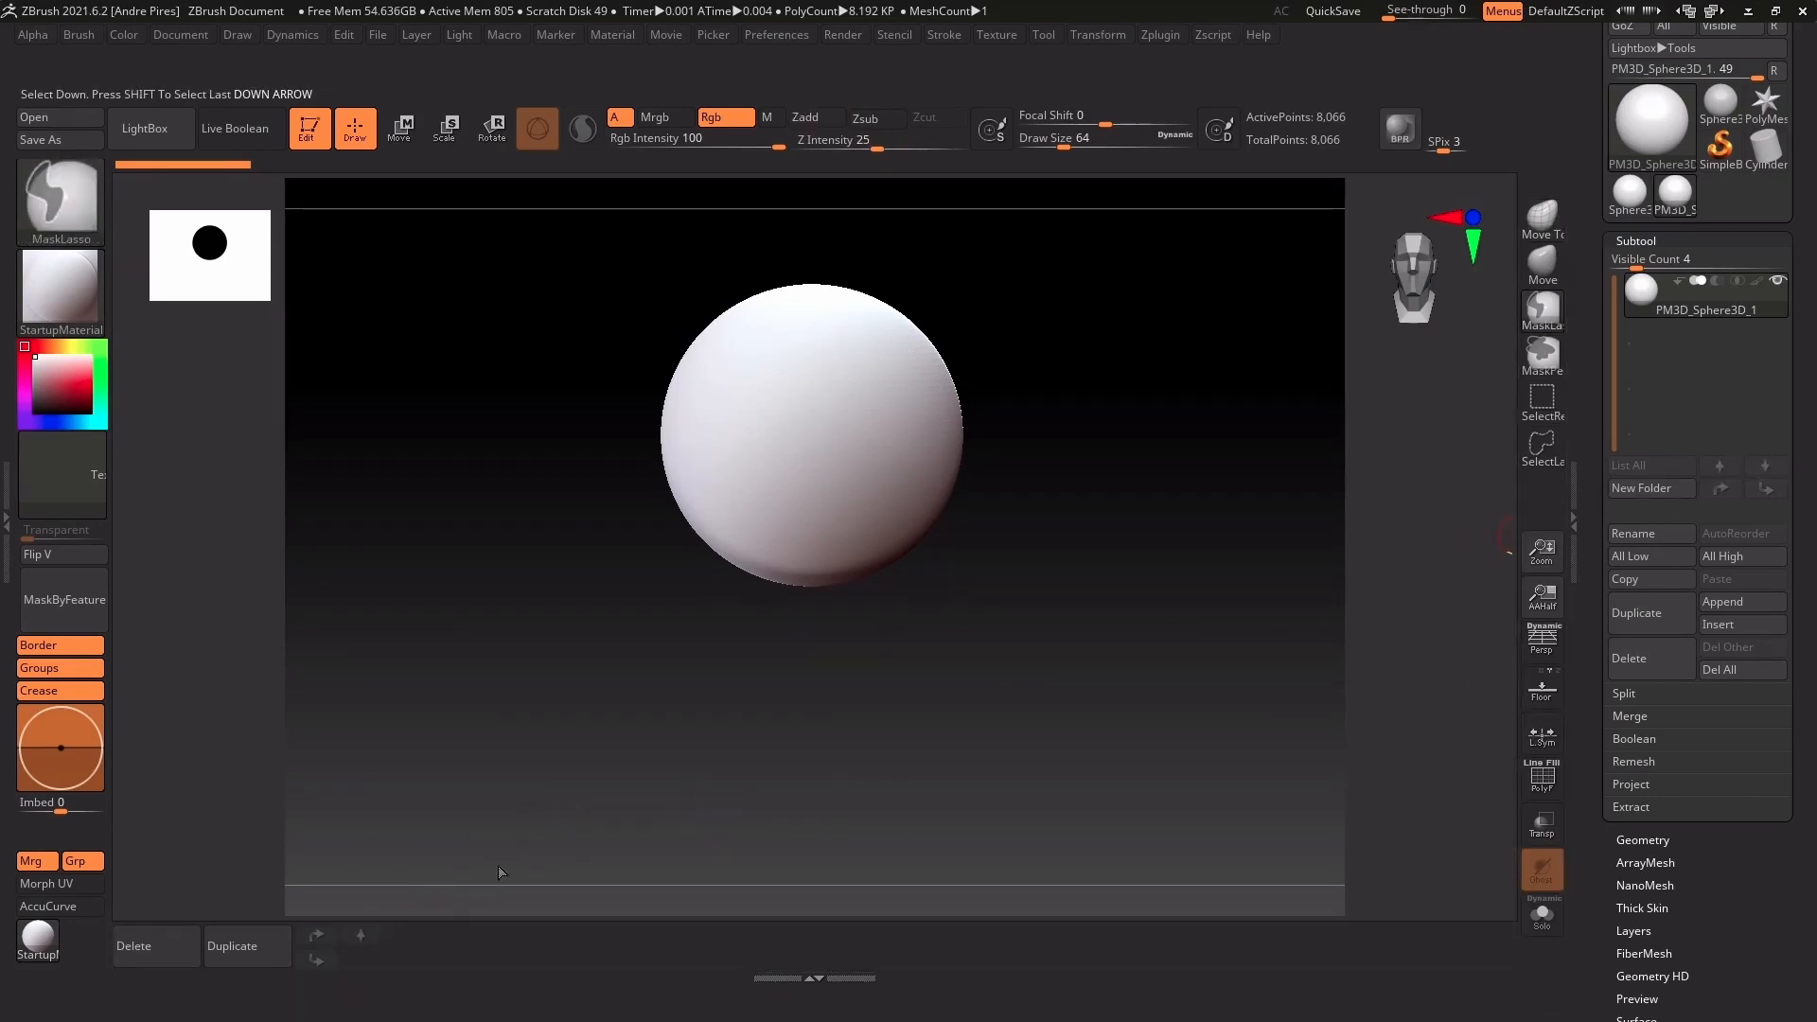
ctrl+alt+drag(500, 872, 374, 963)
click(1654, 613)
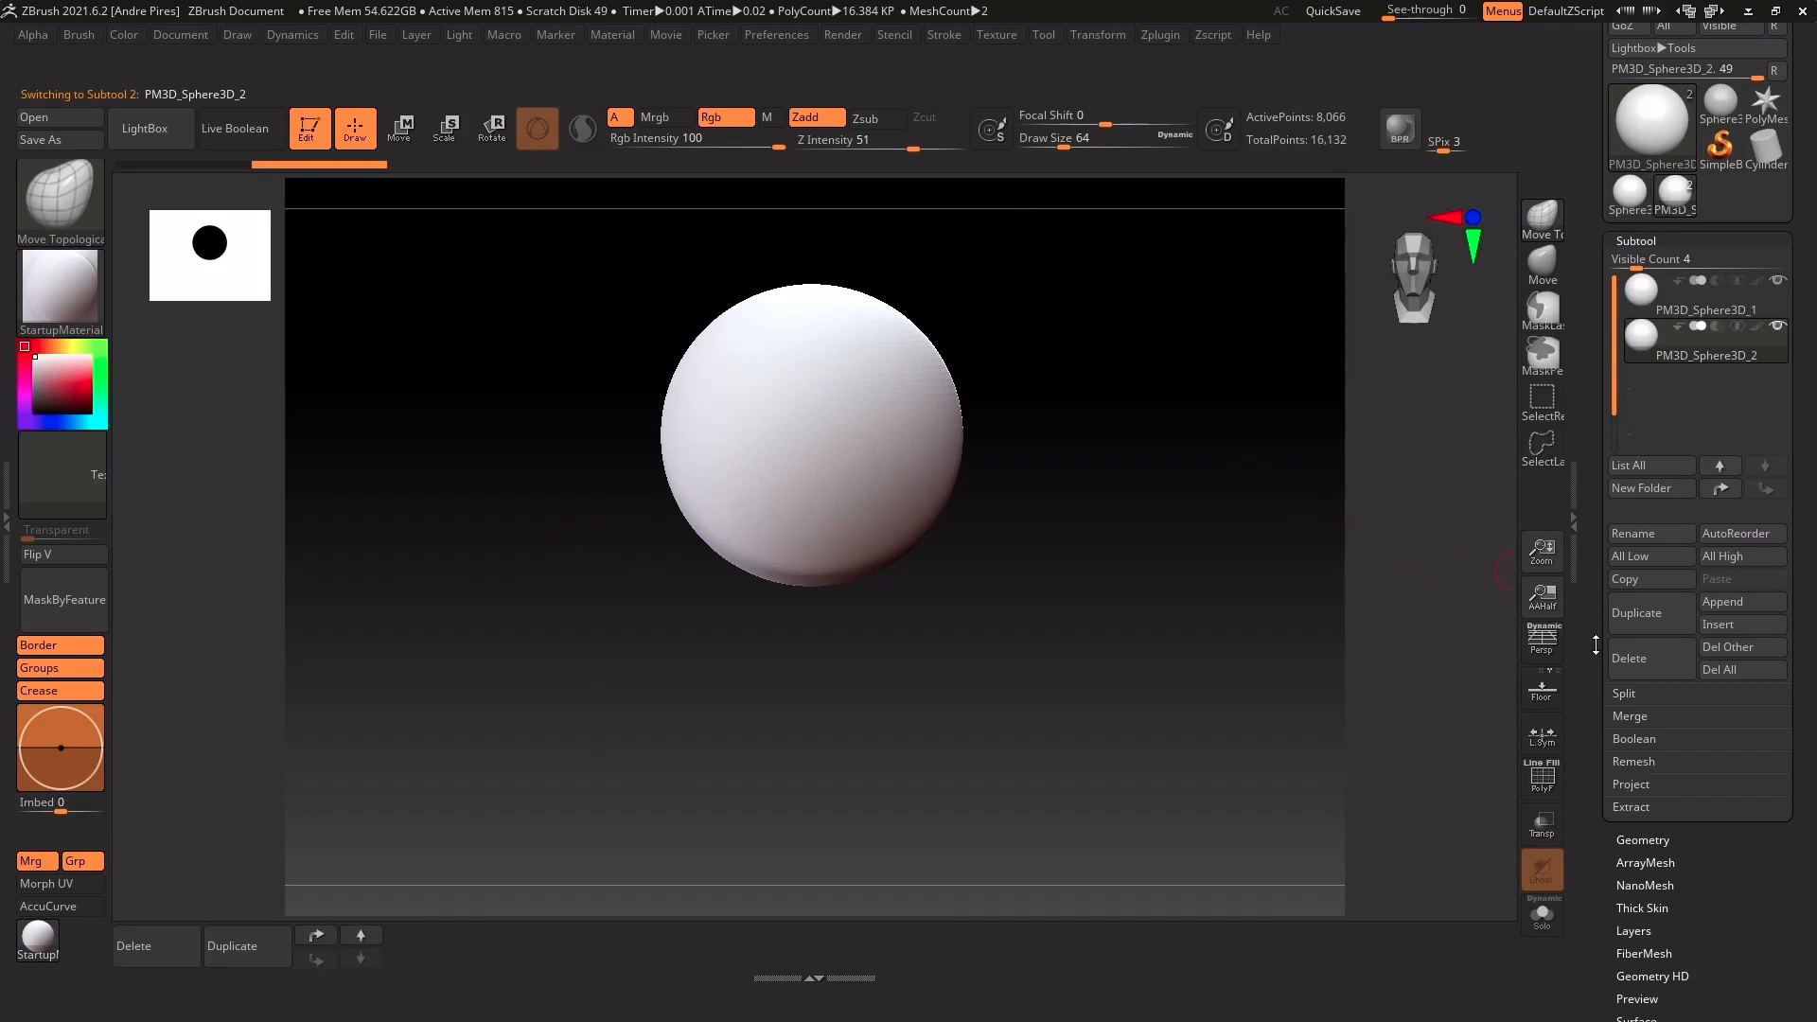
Add the Modify Topology command Del Hidden to the shelf below the canvas, beside the subtool arrows
scroll(1654, 508, down, 5)
click(1654, 509)
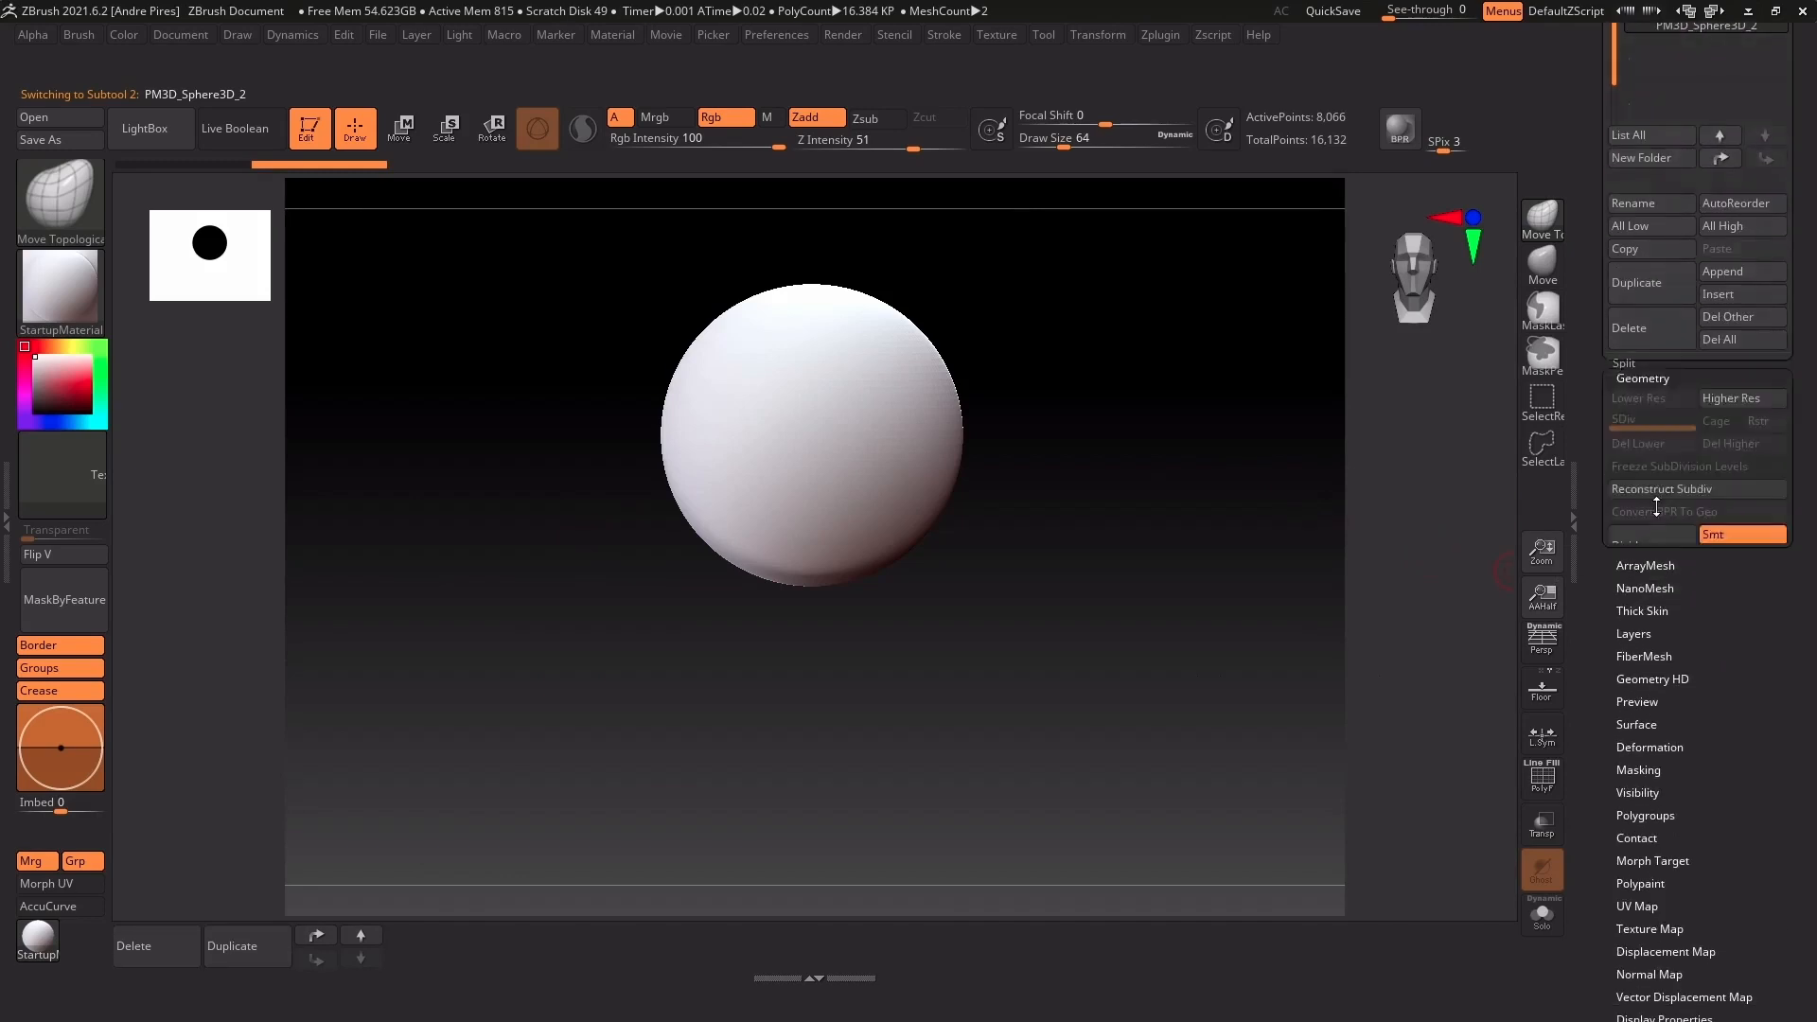
click(1691, 318)
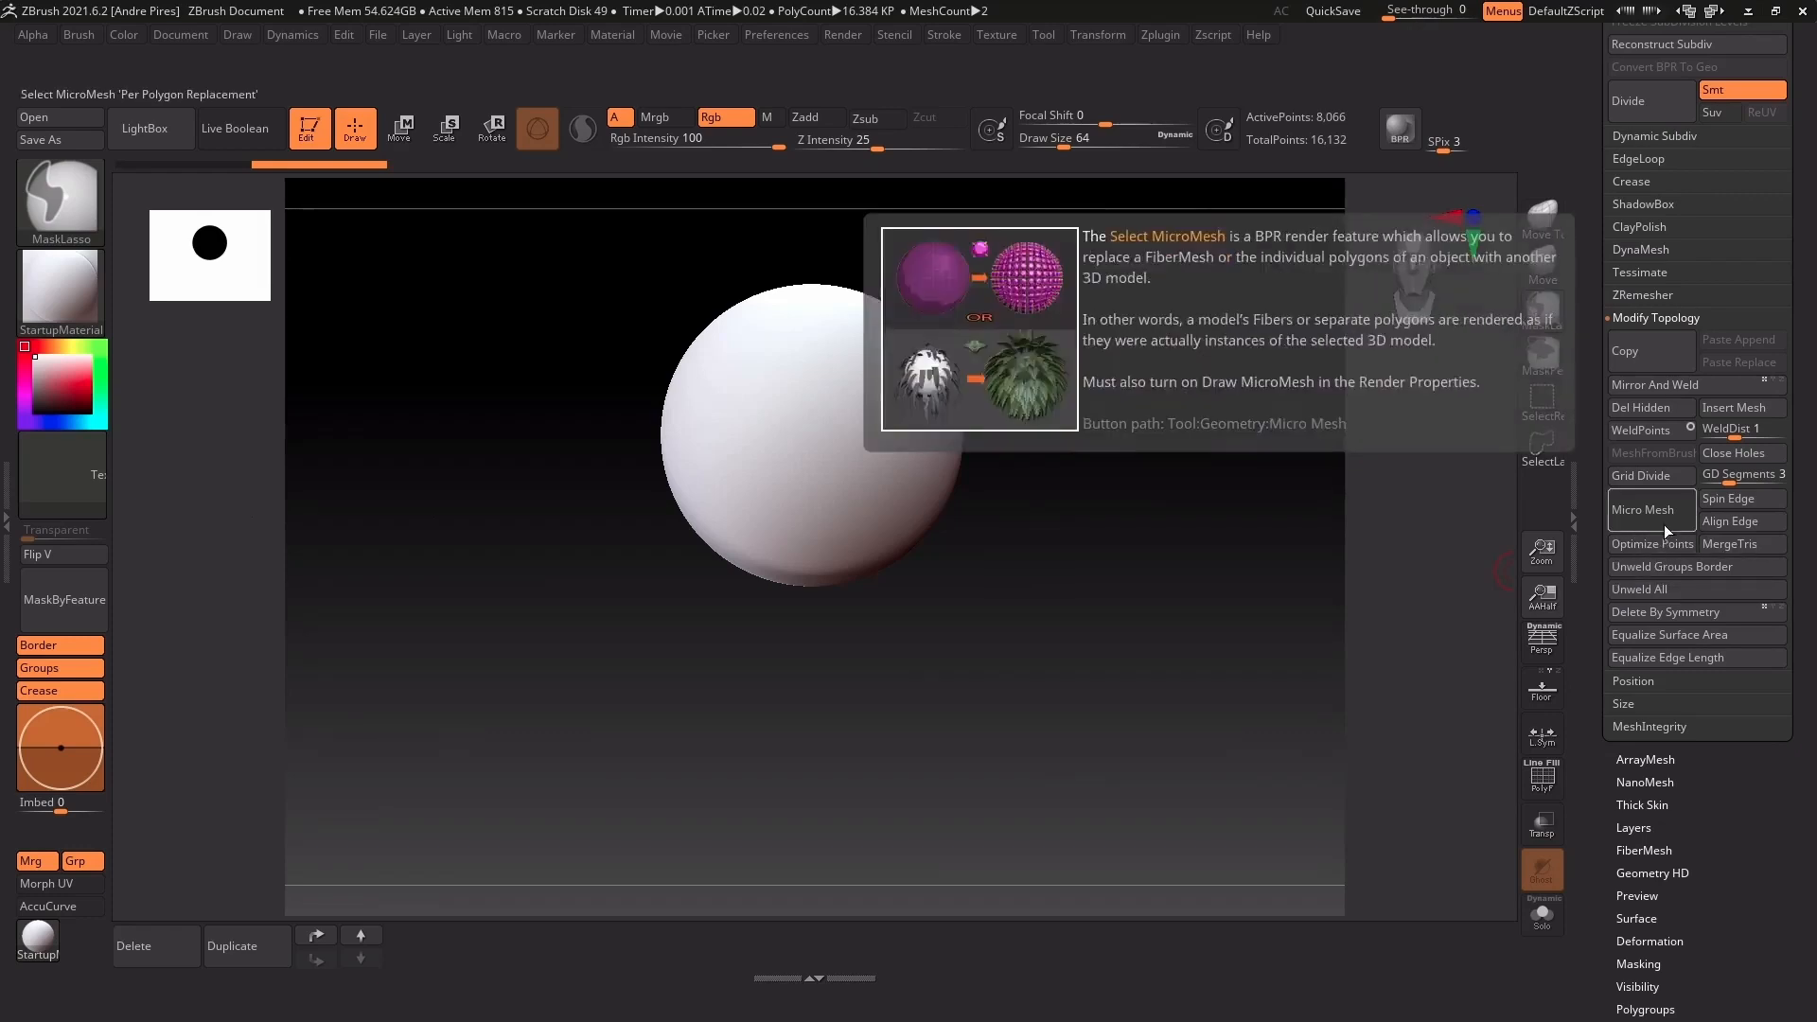
ctrl+alt+drag(1657, 413, 438, 940)
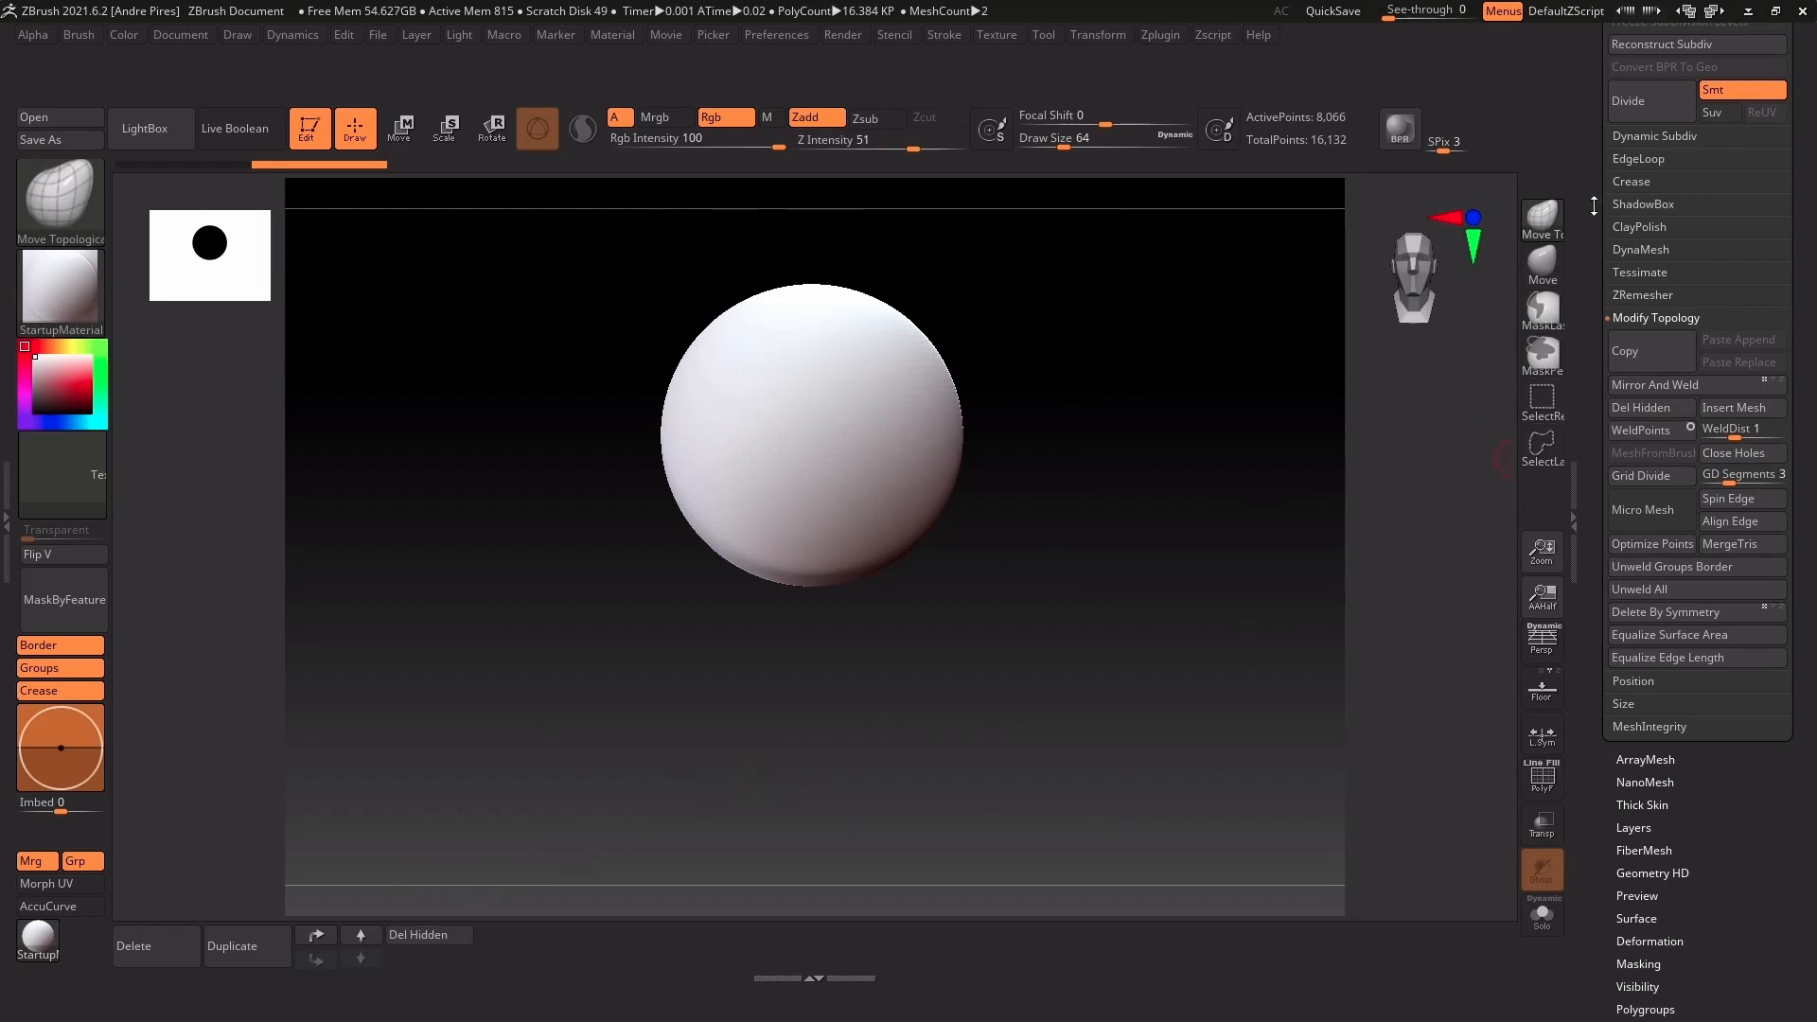
Add the subtool command Split Hidden to the shelf below the canvas, beside Del Hidden
scroll(1650, 273, up, 5)
click(1649, 275)
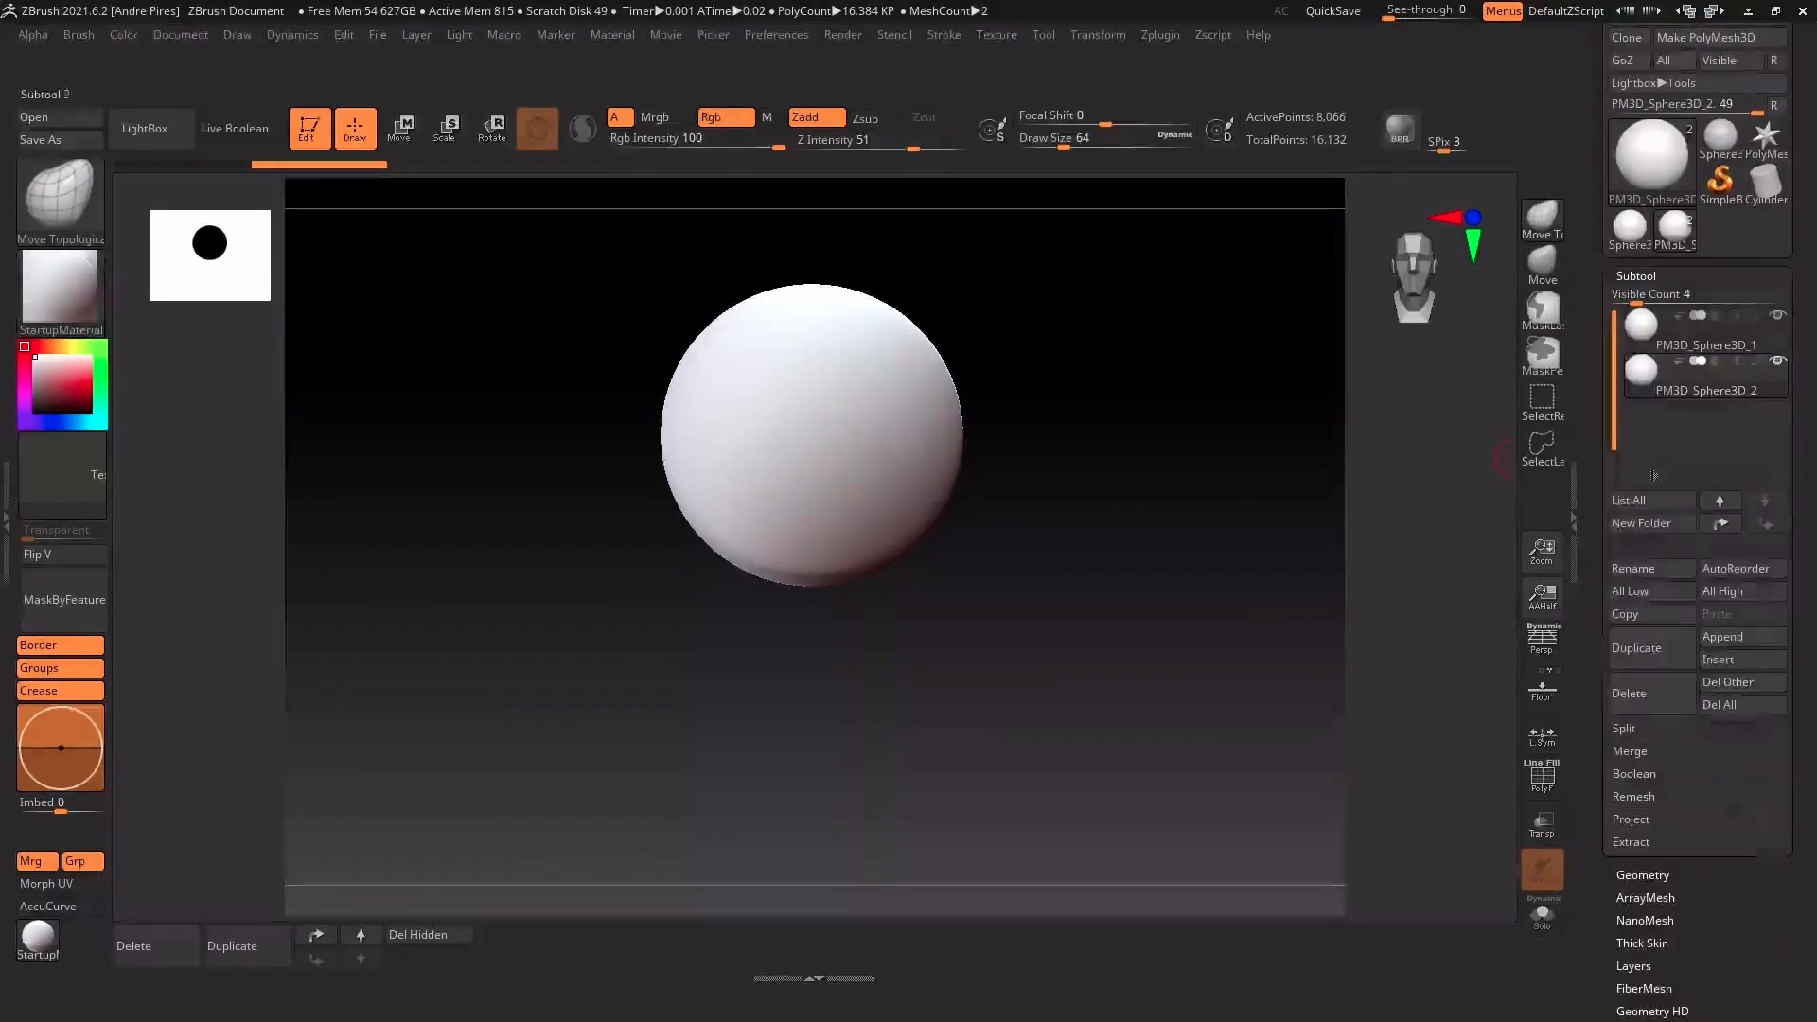
click(1635, 731)
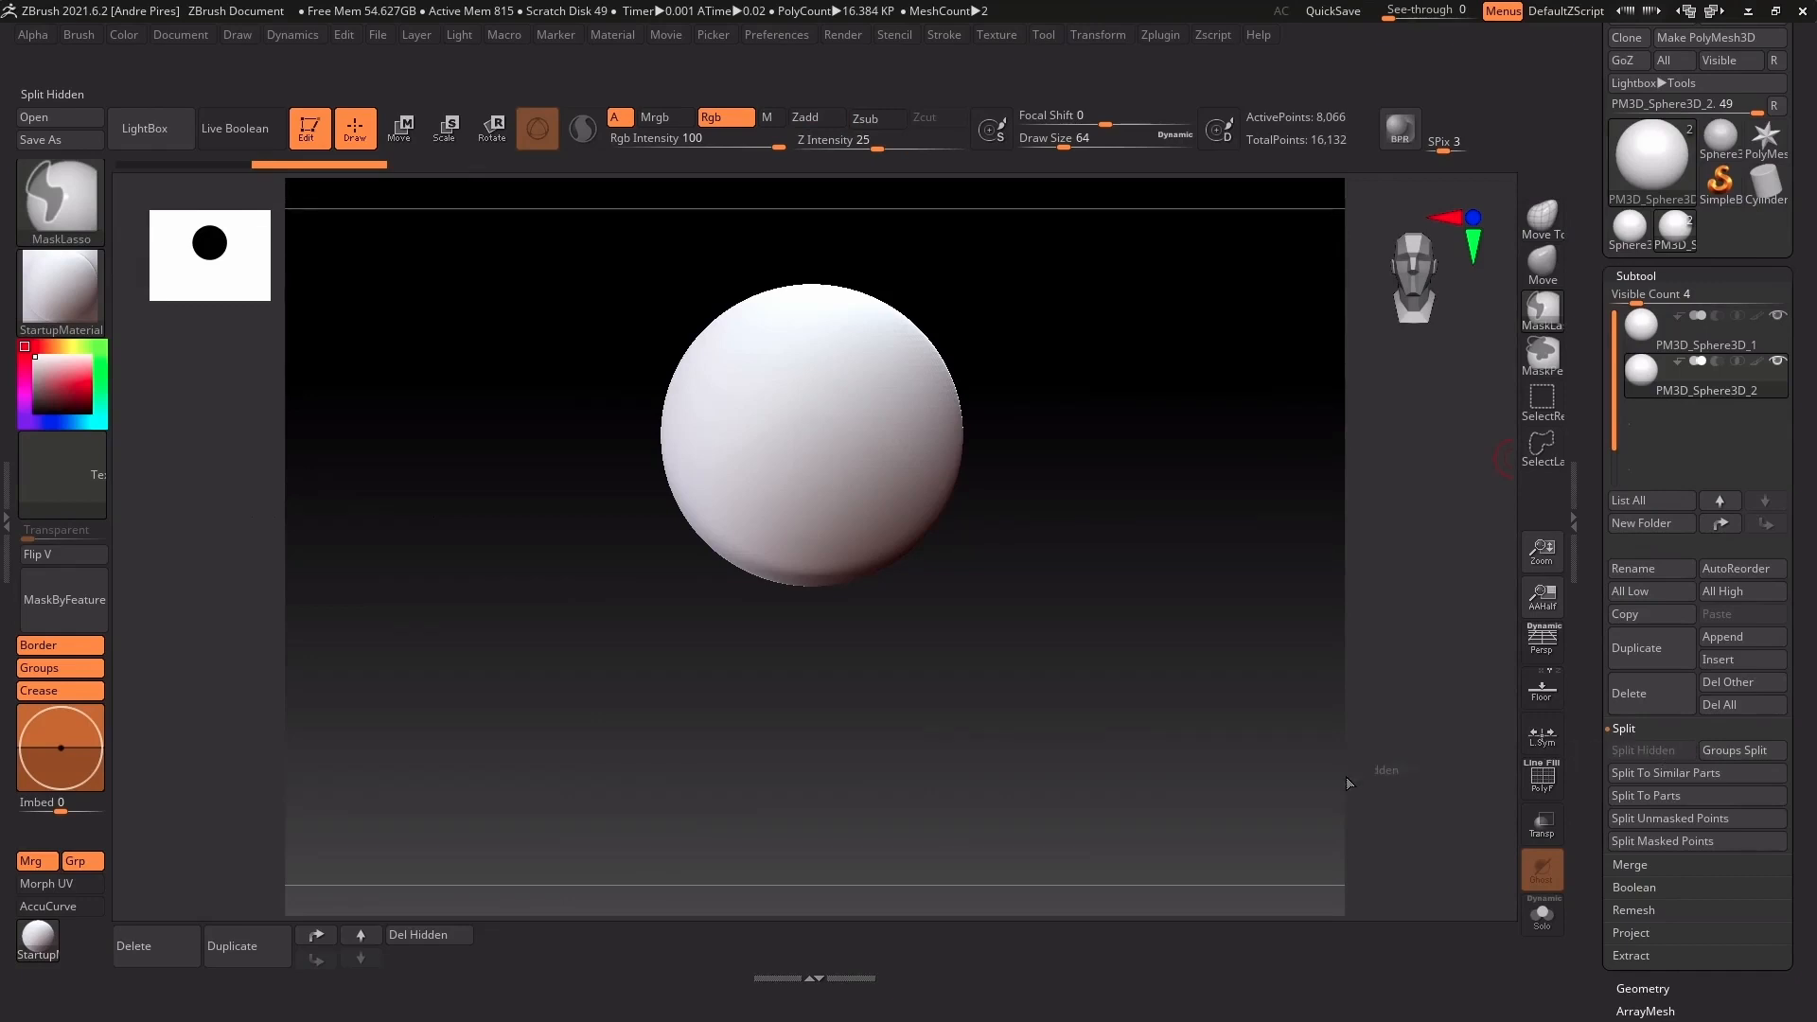
ctrl+alt+drag(1651, 751, 421, 958)
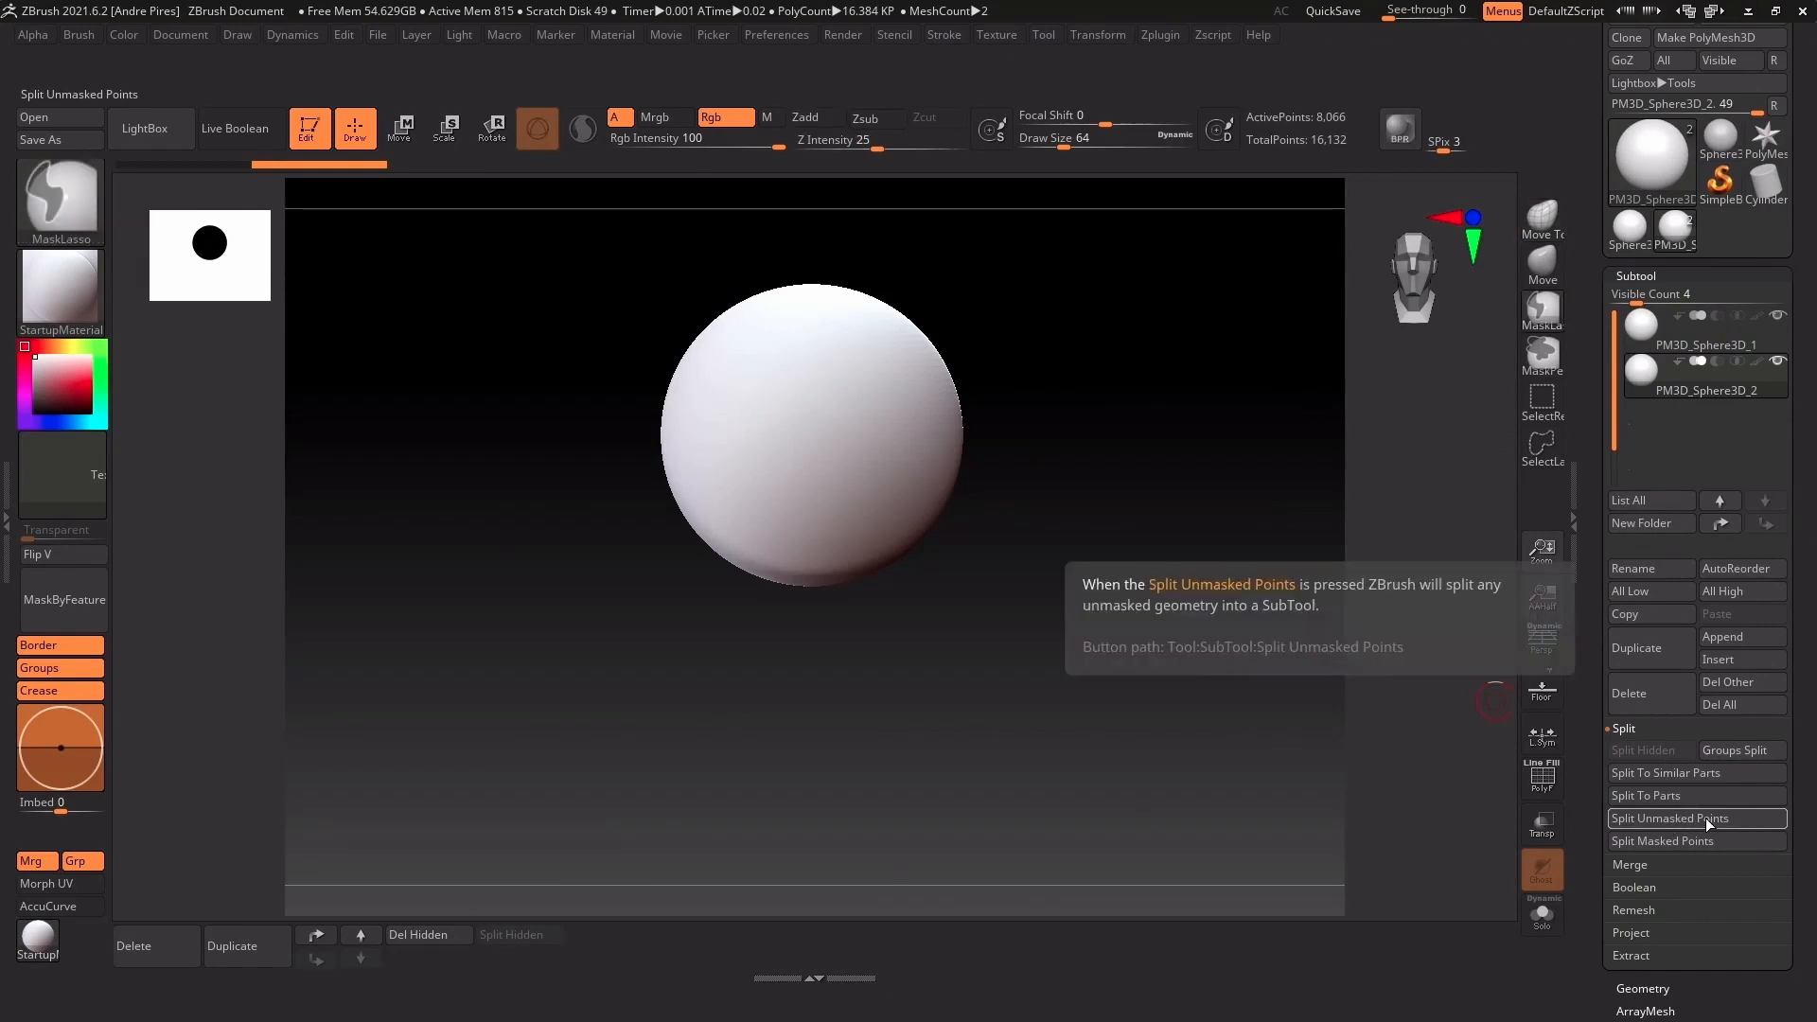
Add Split Unmasked Points below Del Hidden, and place MergeDown with the merge option Uv beneath it at the shelf's opposite end
ctrl+alt+drag(1706, 817, 597, 958)
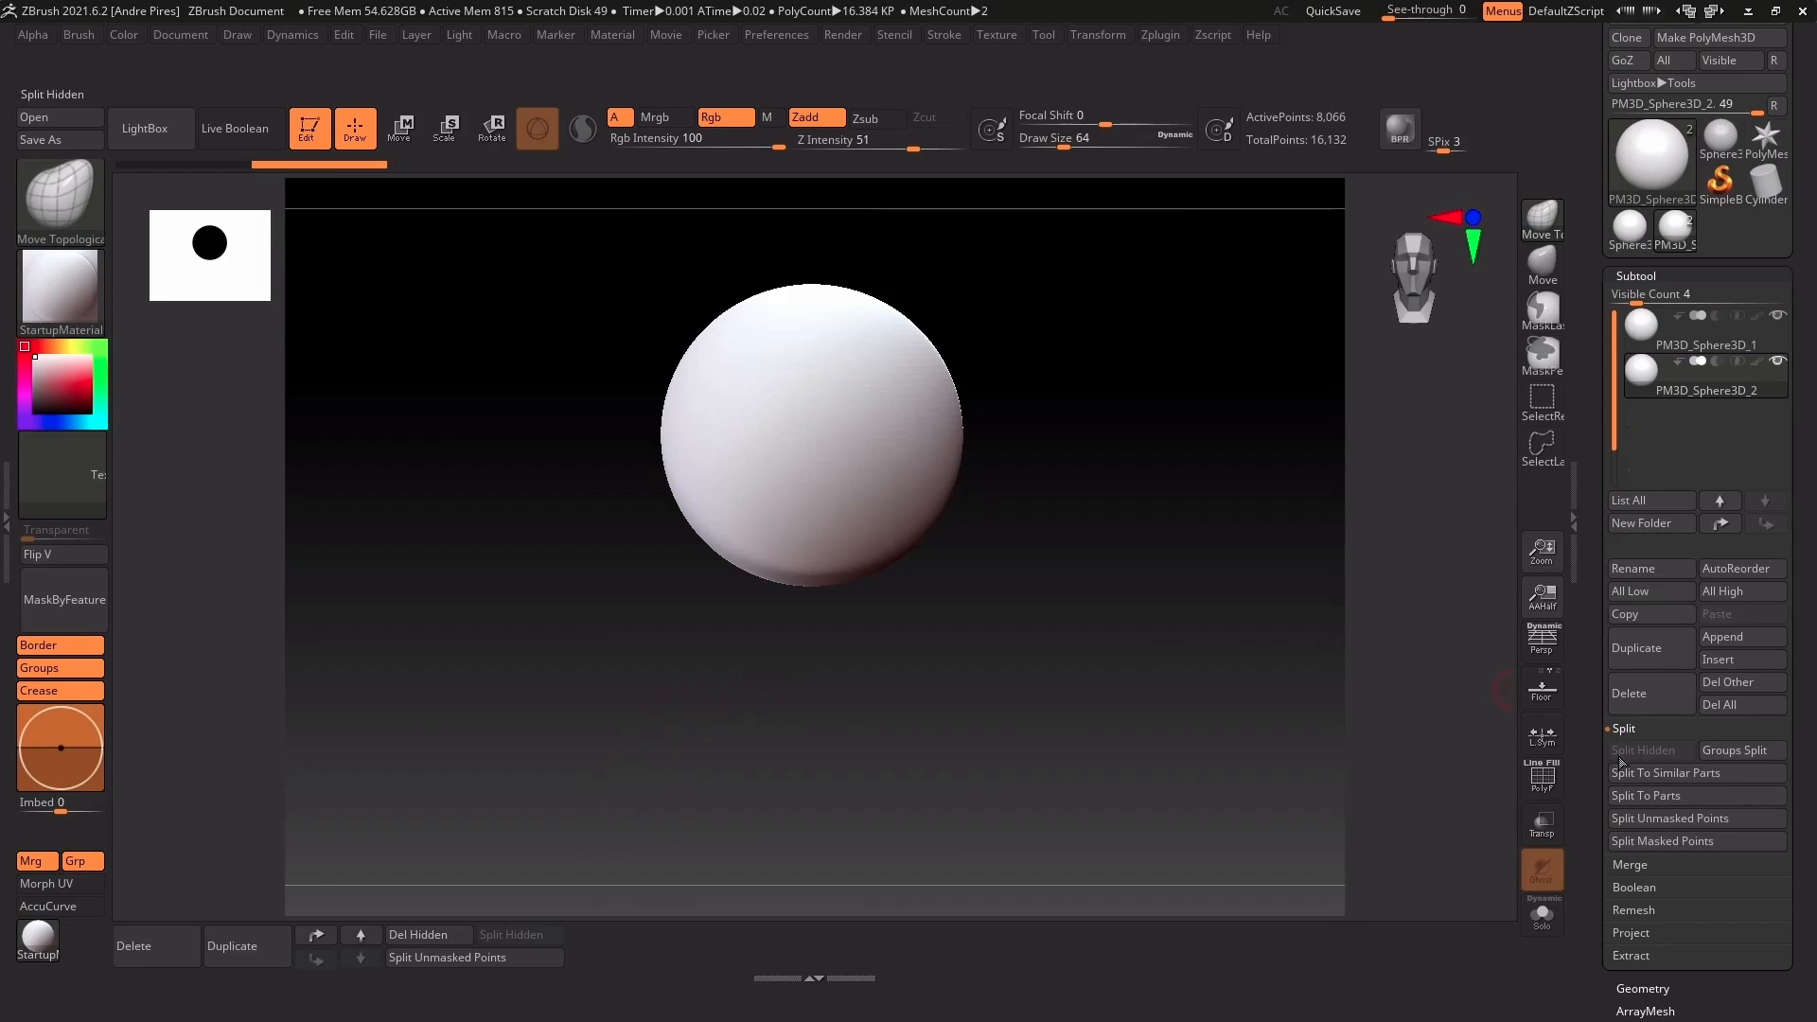
click(1633, 864)
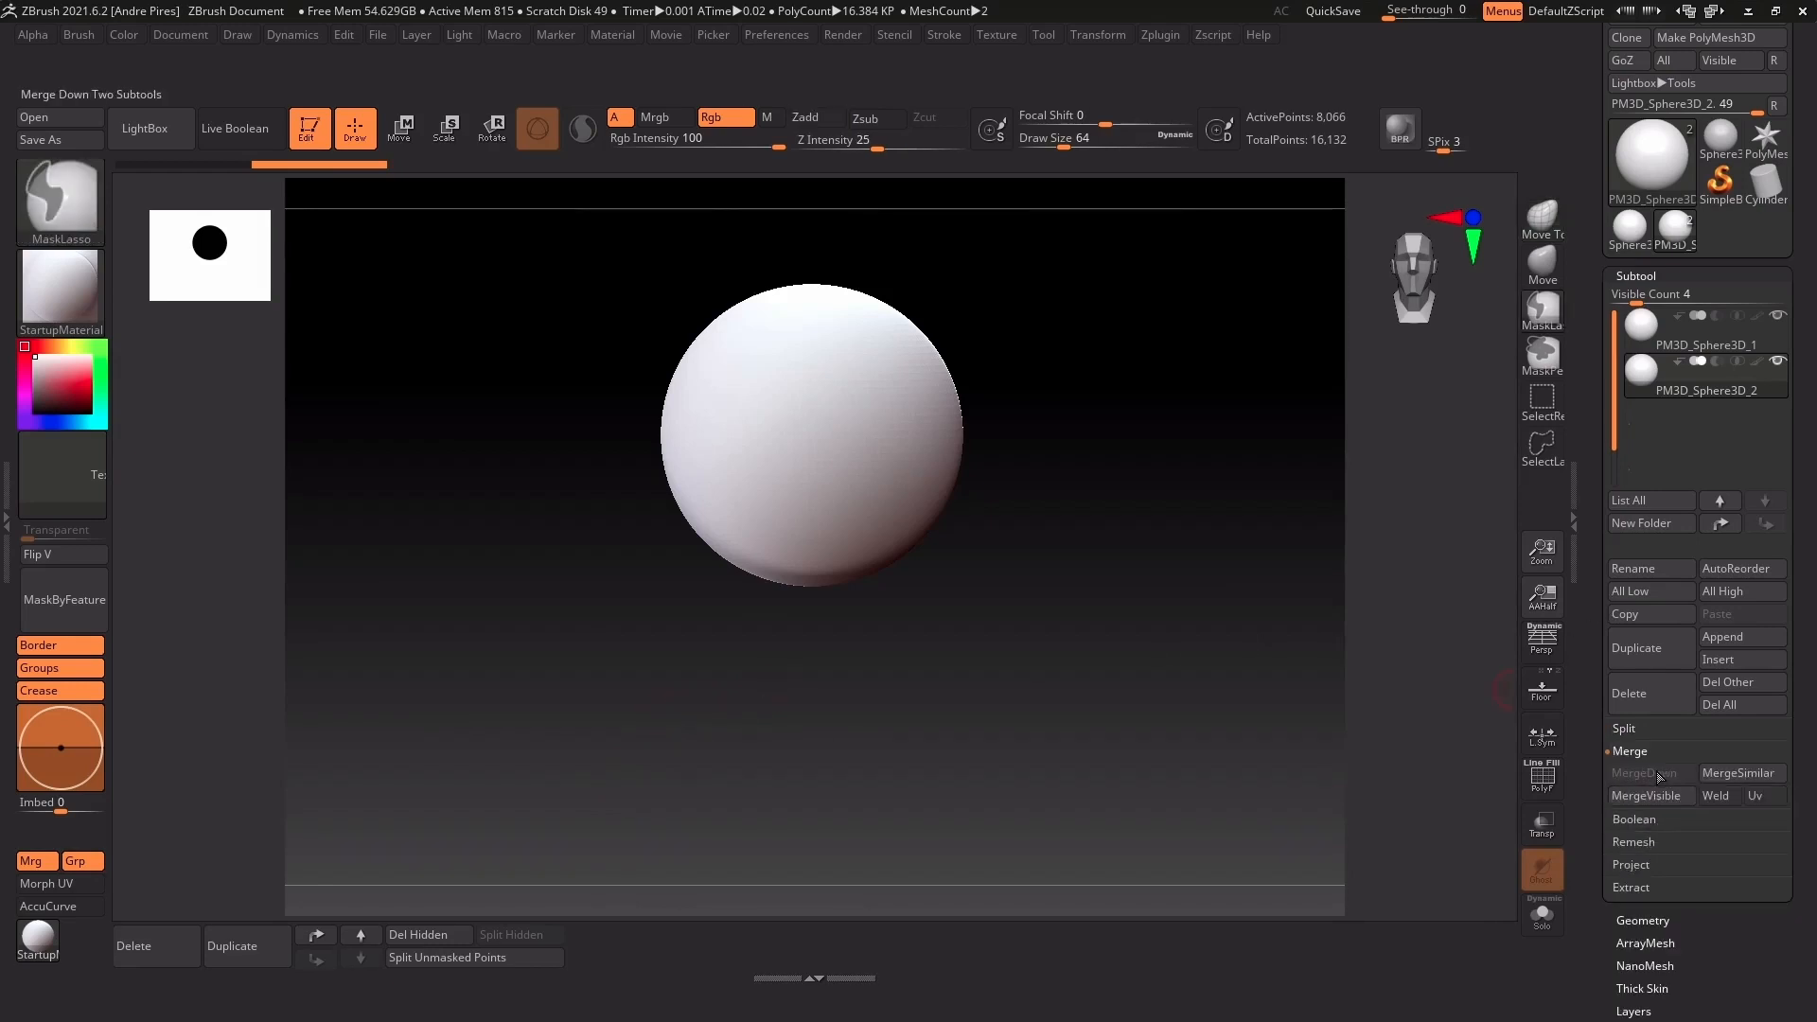
ctrl+alt+drag(1445, 905, 1473, 942)
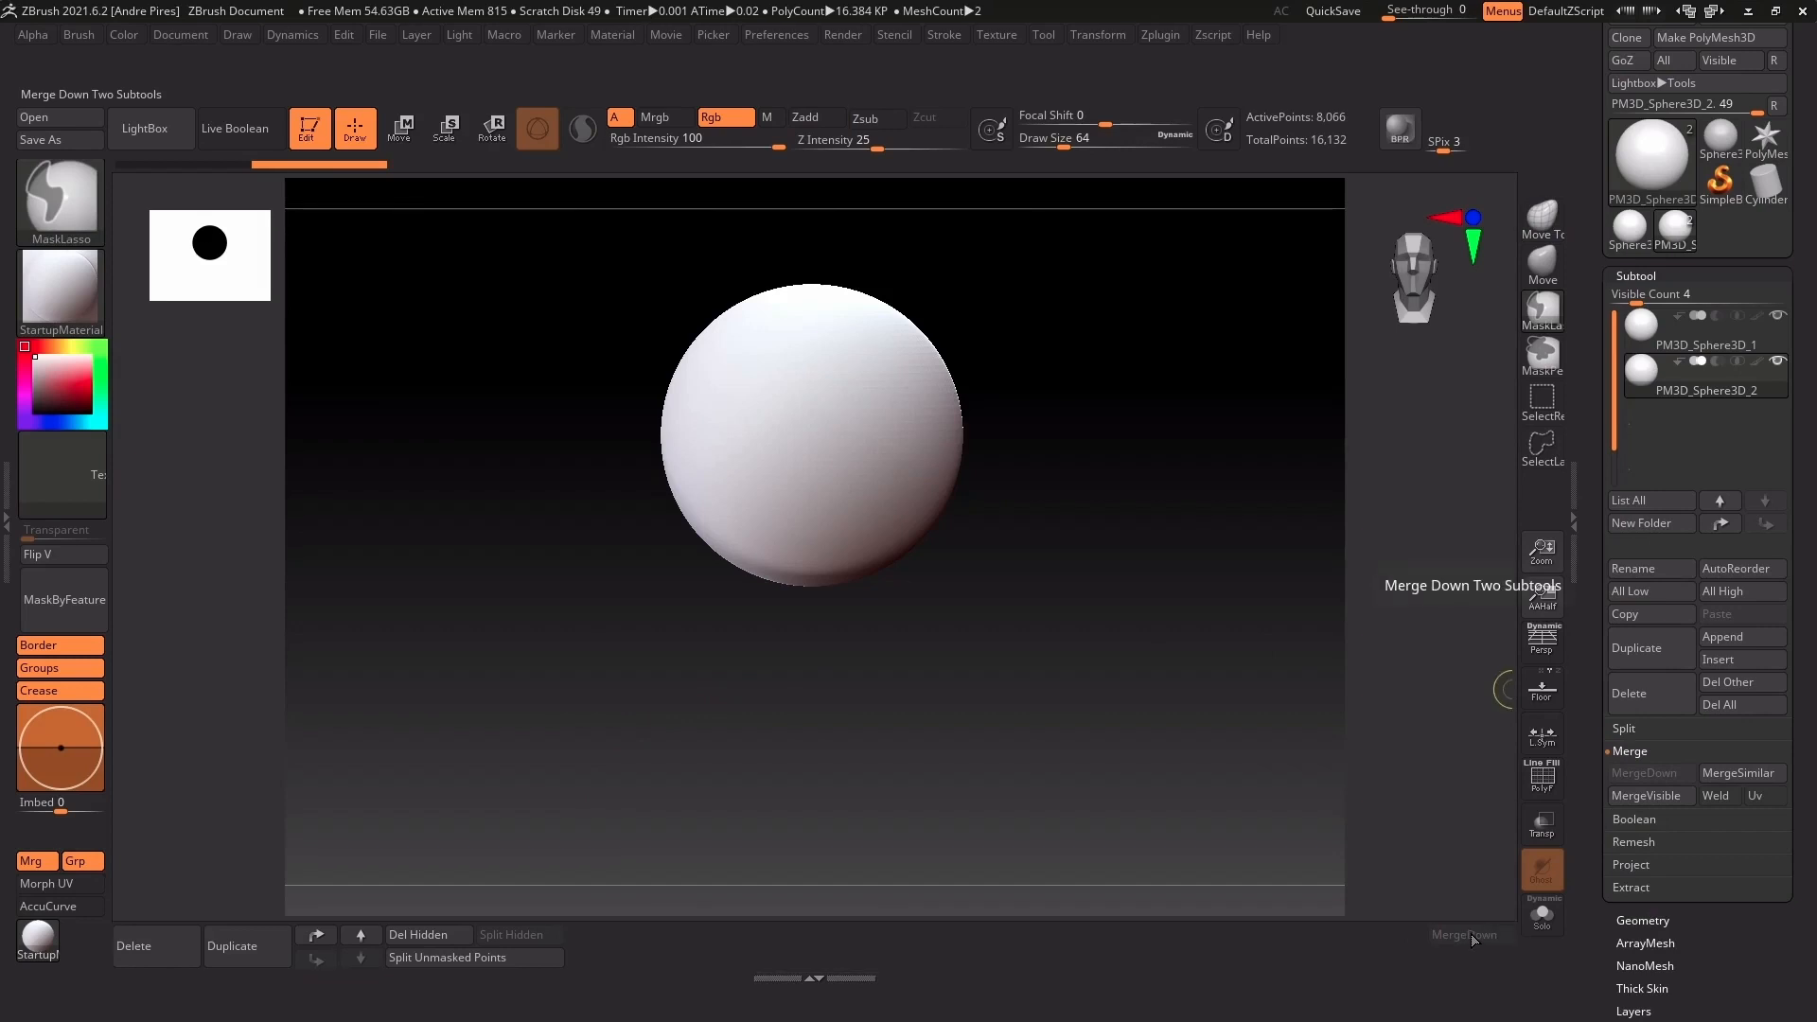
ctrl+alt+drag(1756, 795, 1474, 955)
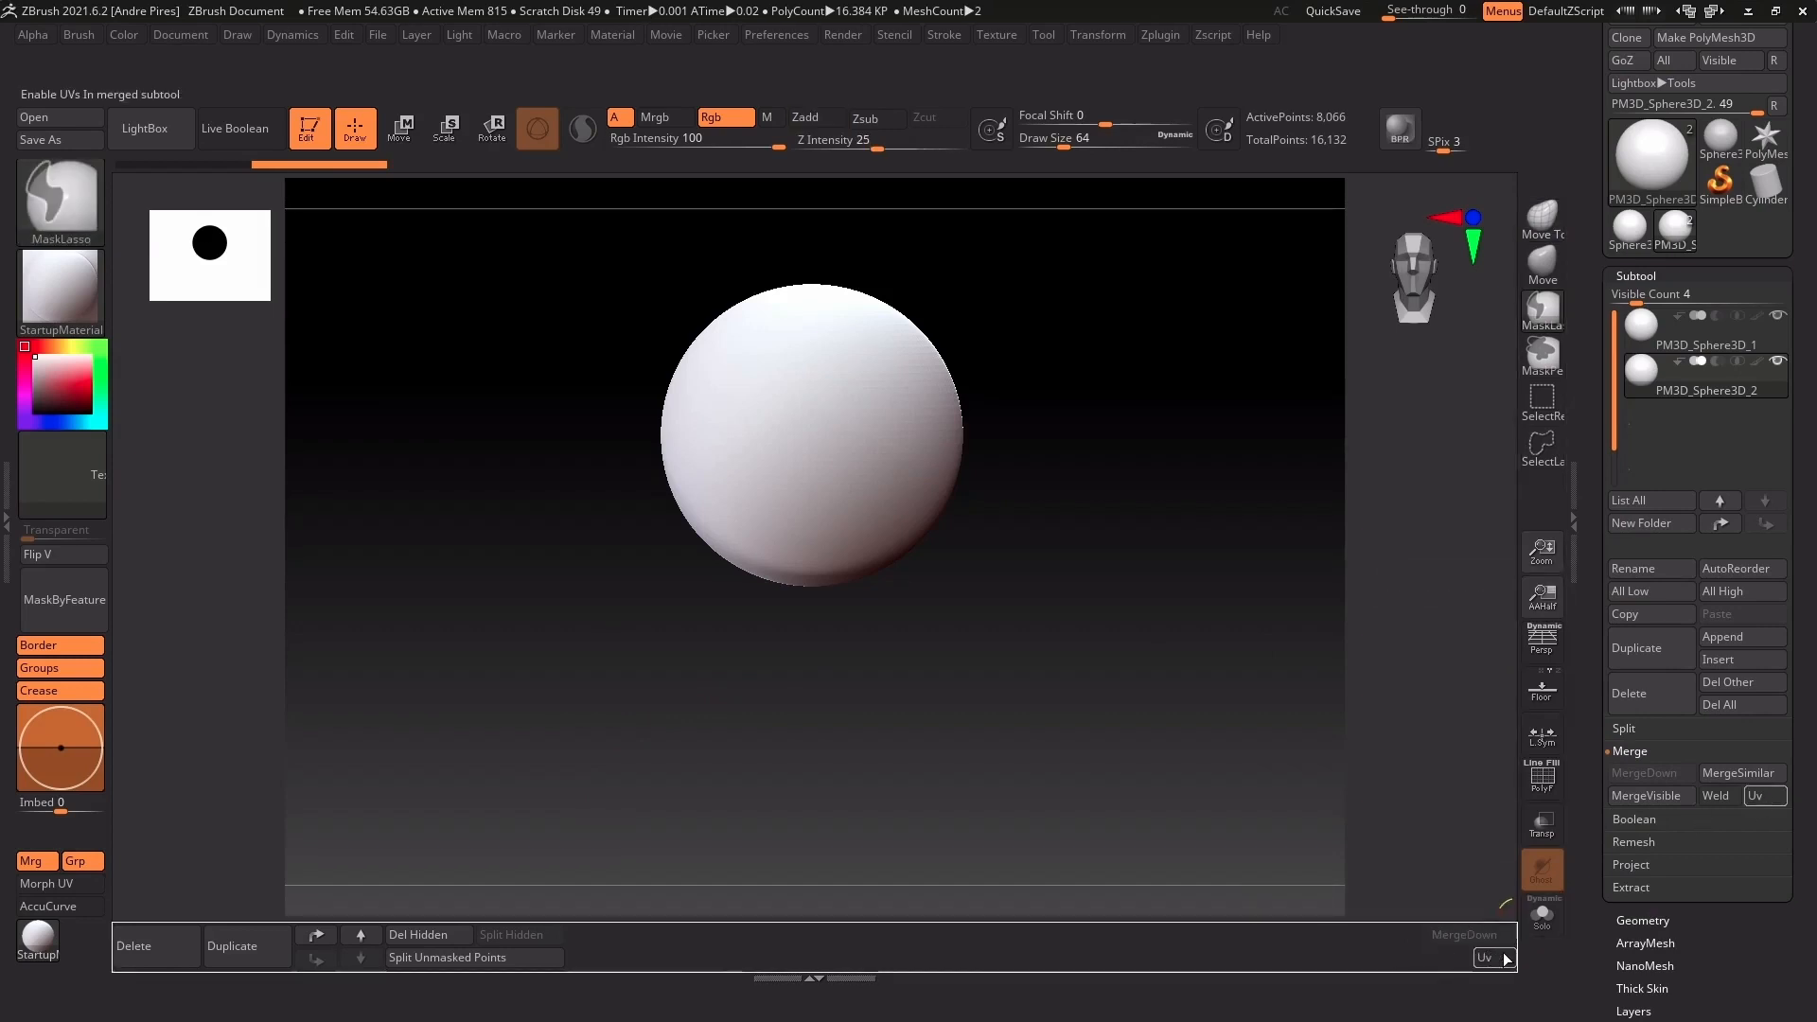
Add the X symmetry toggle from the Transform commands to the shelf below the canvas, beside Uv and under MergeDown
click(1088, 34)
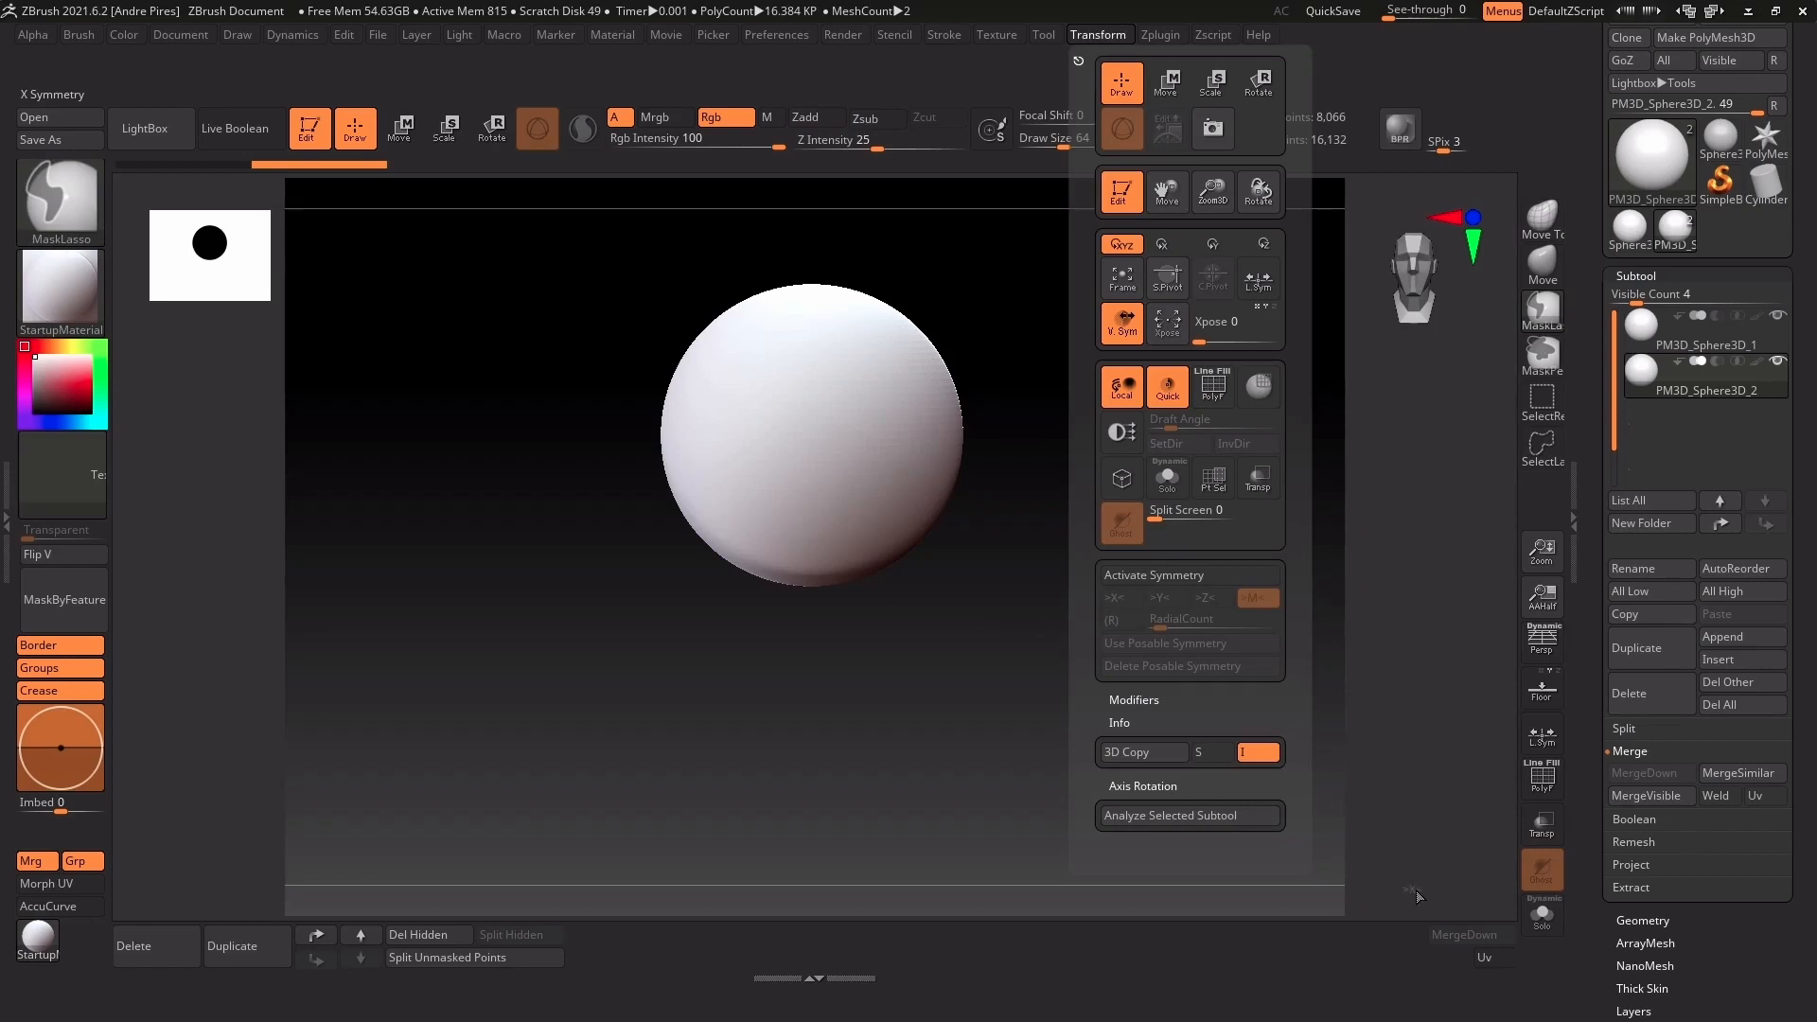
ctrl+alt+drag(1419, 895, 1455, 957)
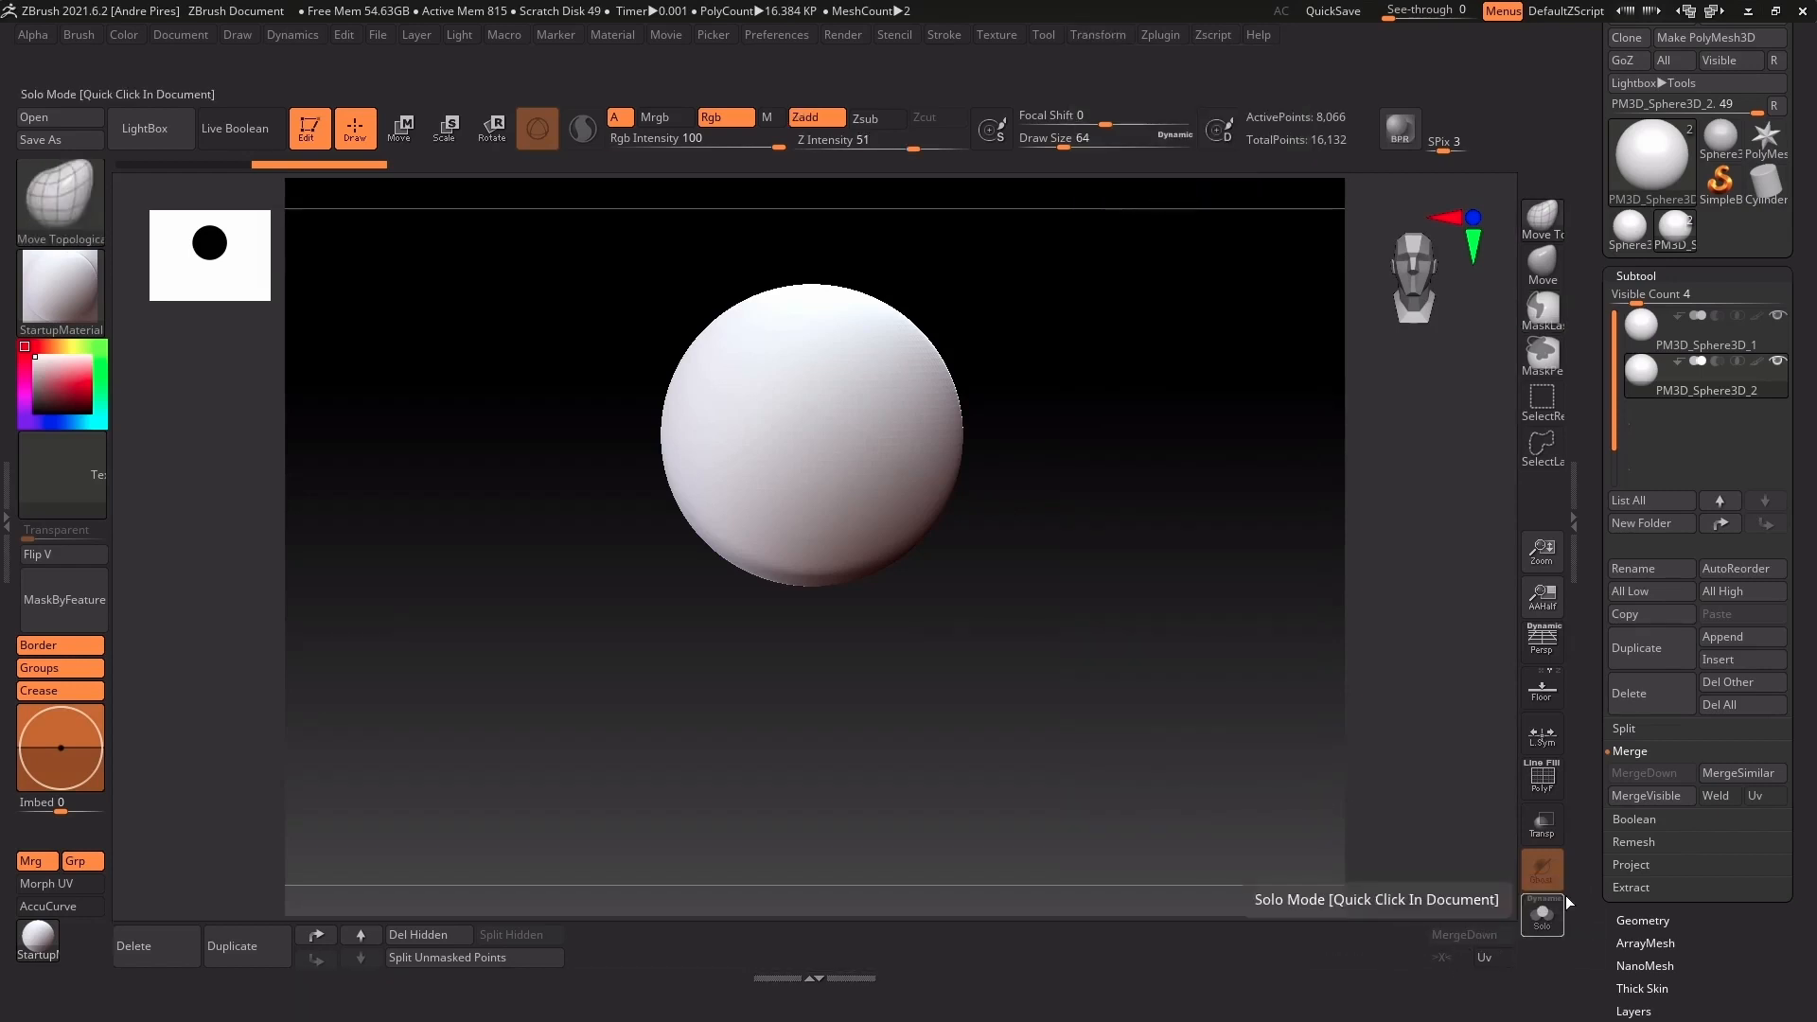
Add the display properties Double and Flip to the shelf below the canvas, stacked beside MergeDown with Flip above Double
drag(1577, 875, 1580, 732)
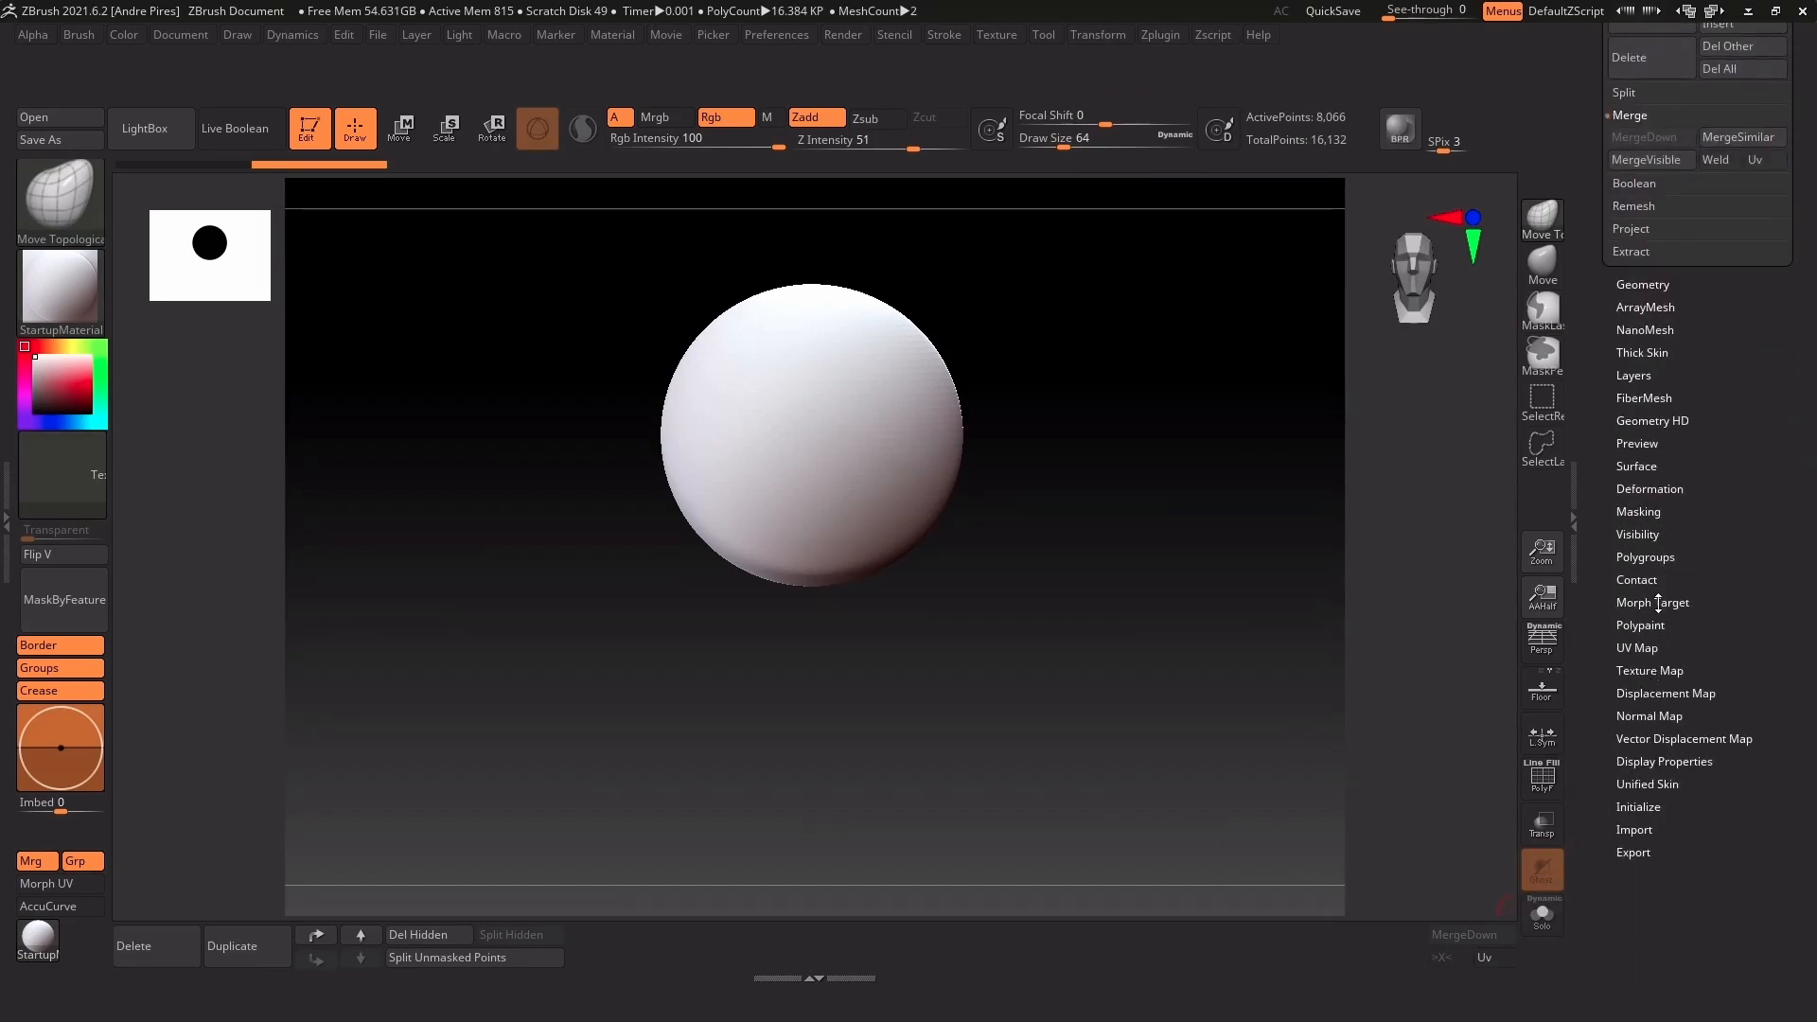
click(1647, 530)
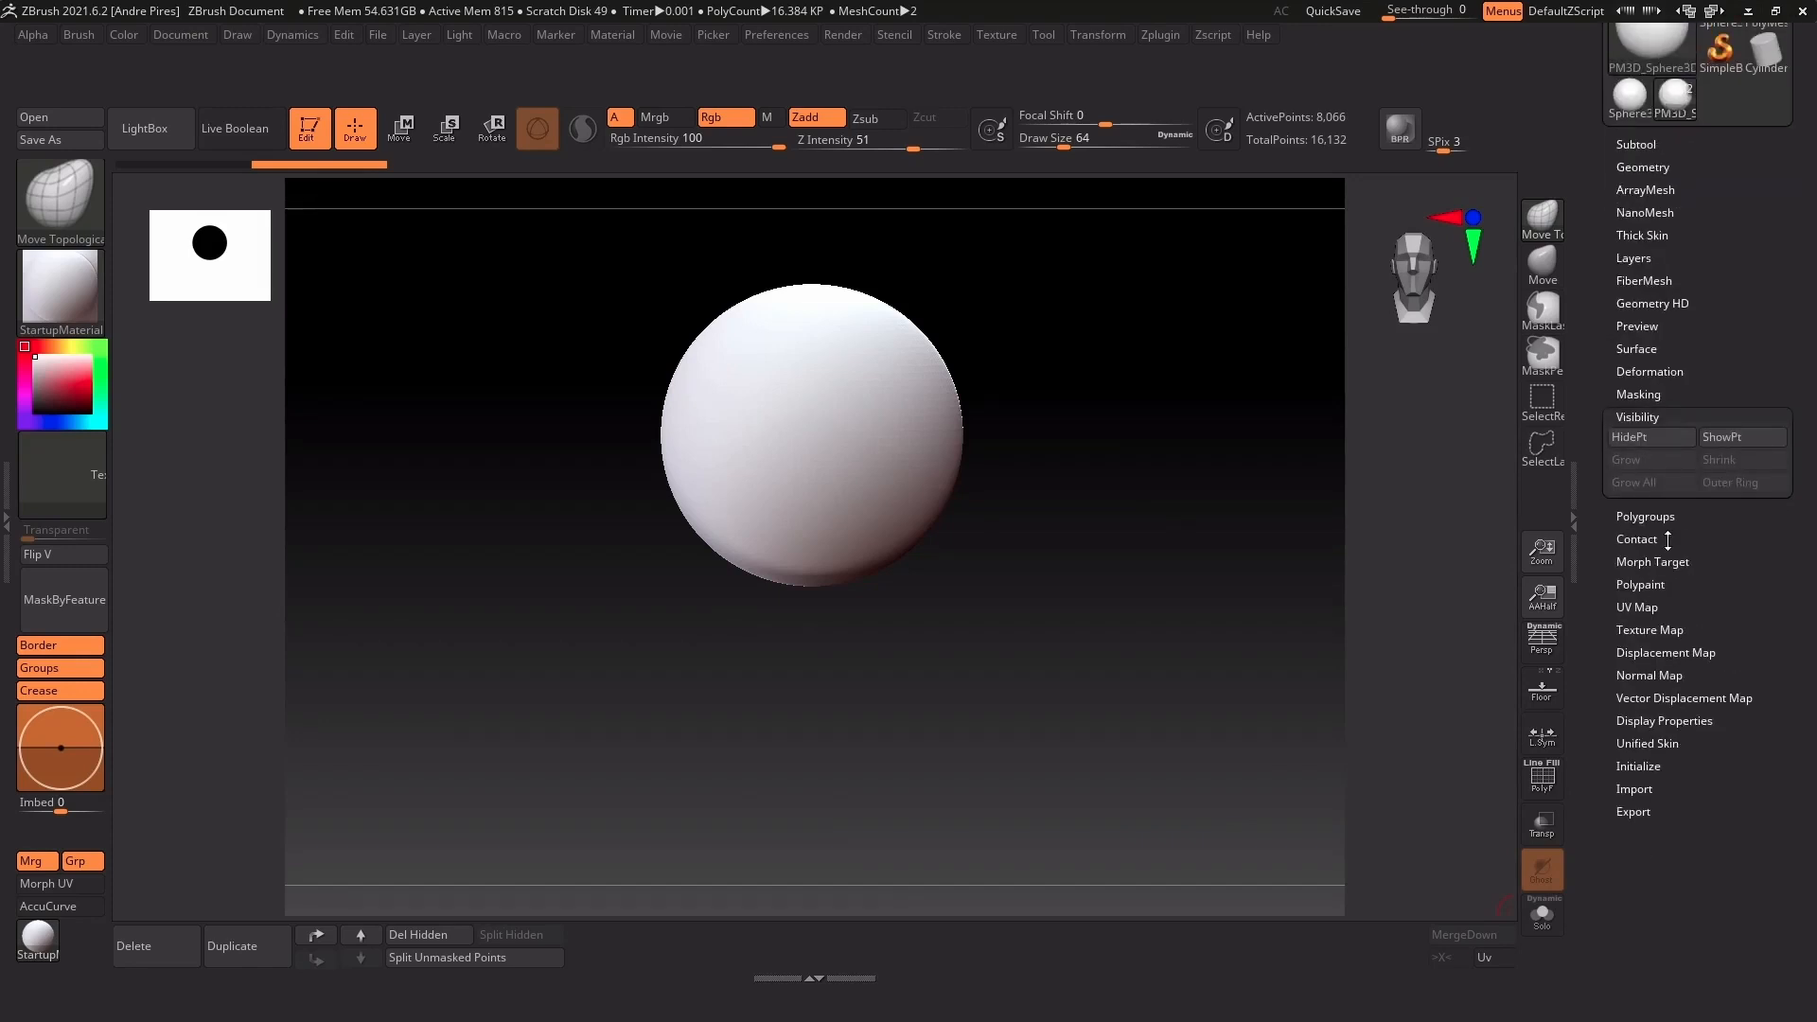
click(1653, 721)
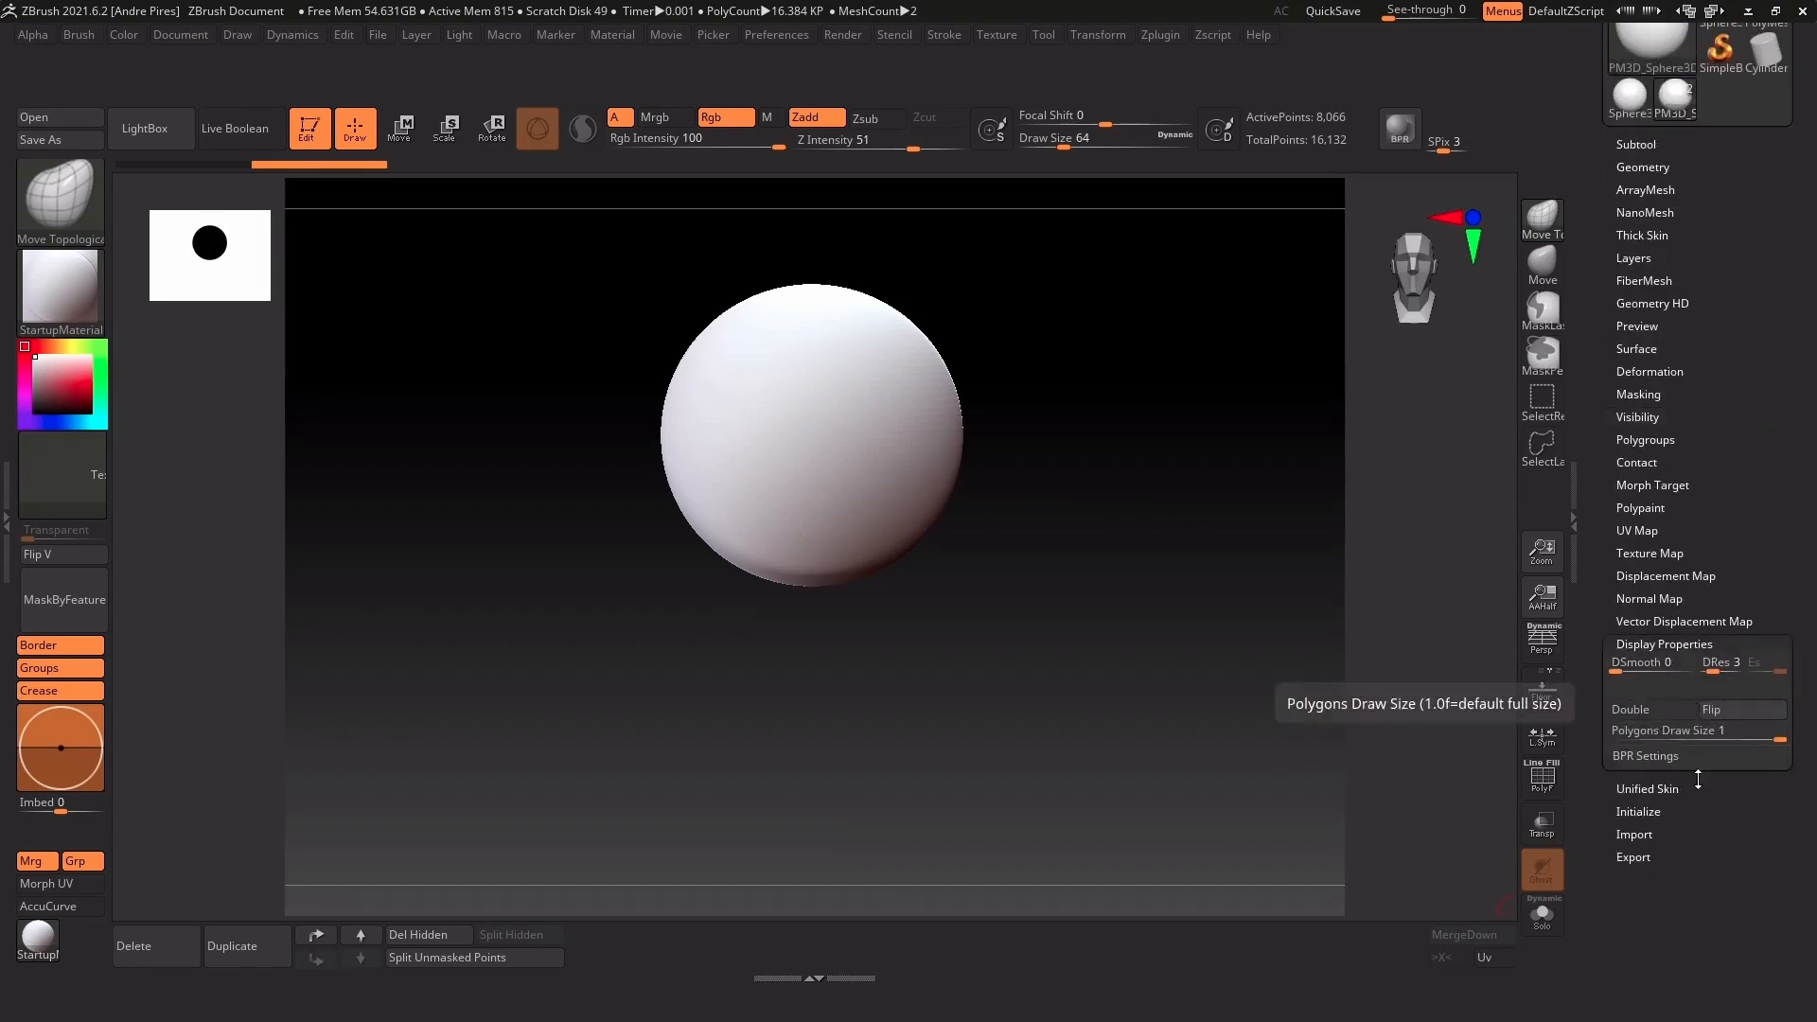
key(ctrl)
ctrl+alt+drag(1598, 740, 1393, 953)
mouse_move(1751, 714)
ctrl+alt+mouse_down()
mouse_move(1368, 877)
mouse_move(1383, 929)
ctrl+alt+mouse_up()
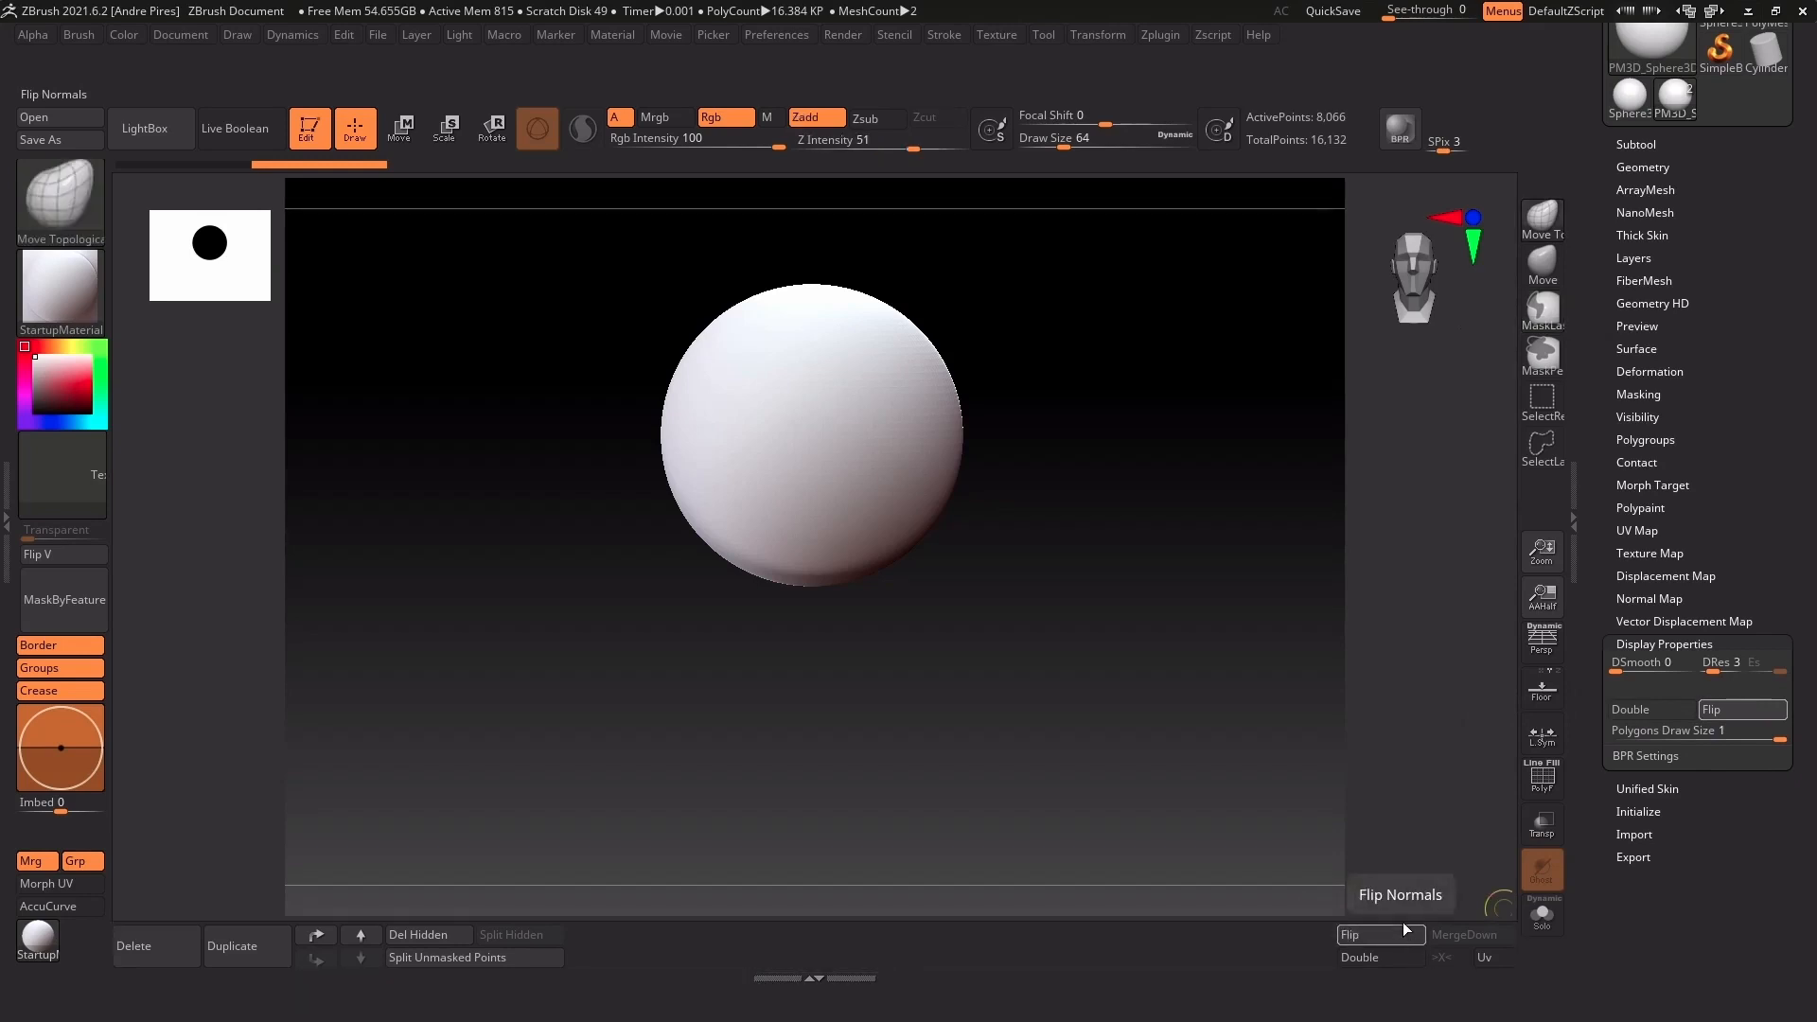
Add the Deformation command Mirror to the shelf below the canvas, beside Flip
scroll(1640, 493, up, 2)
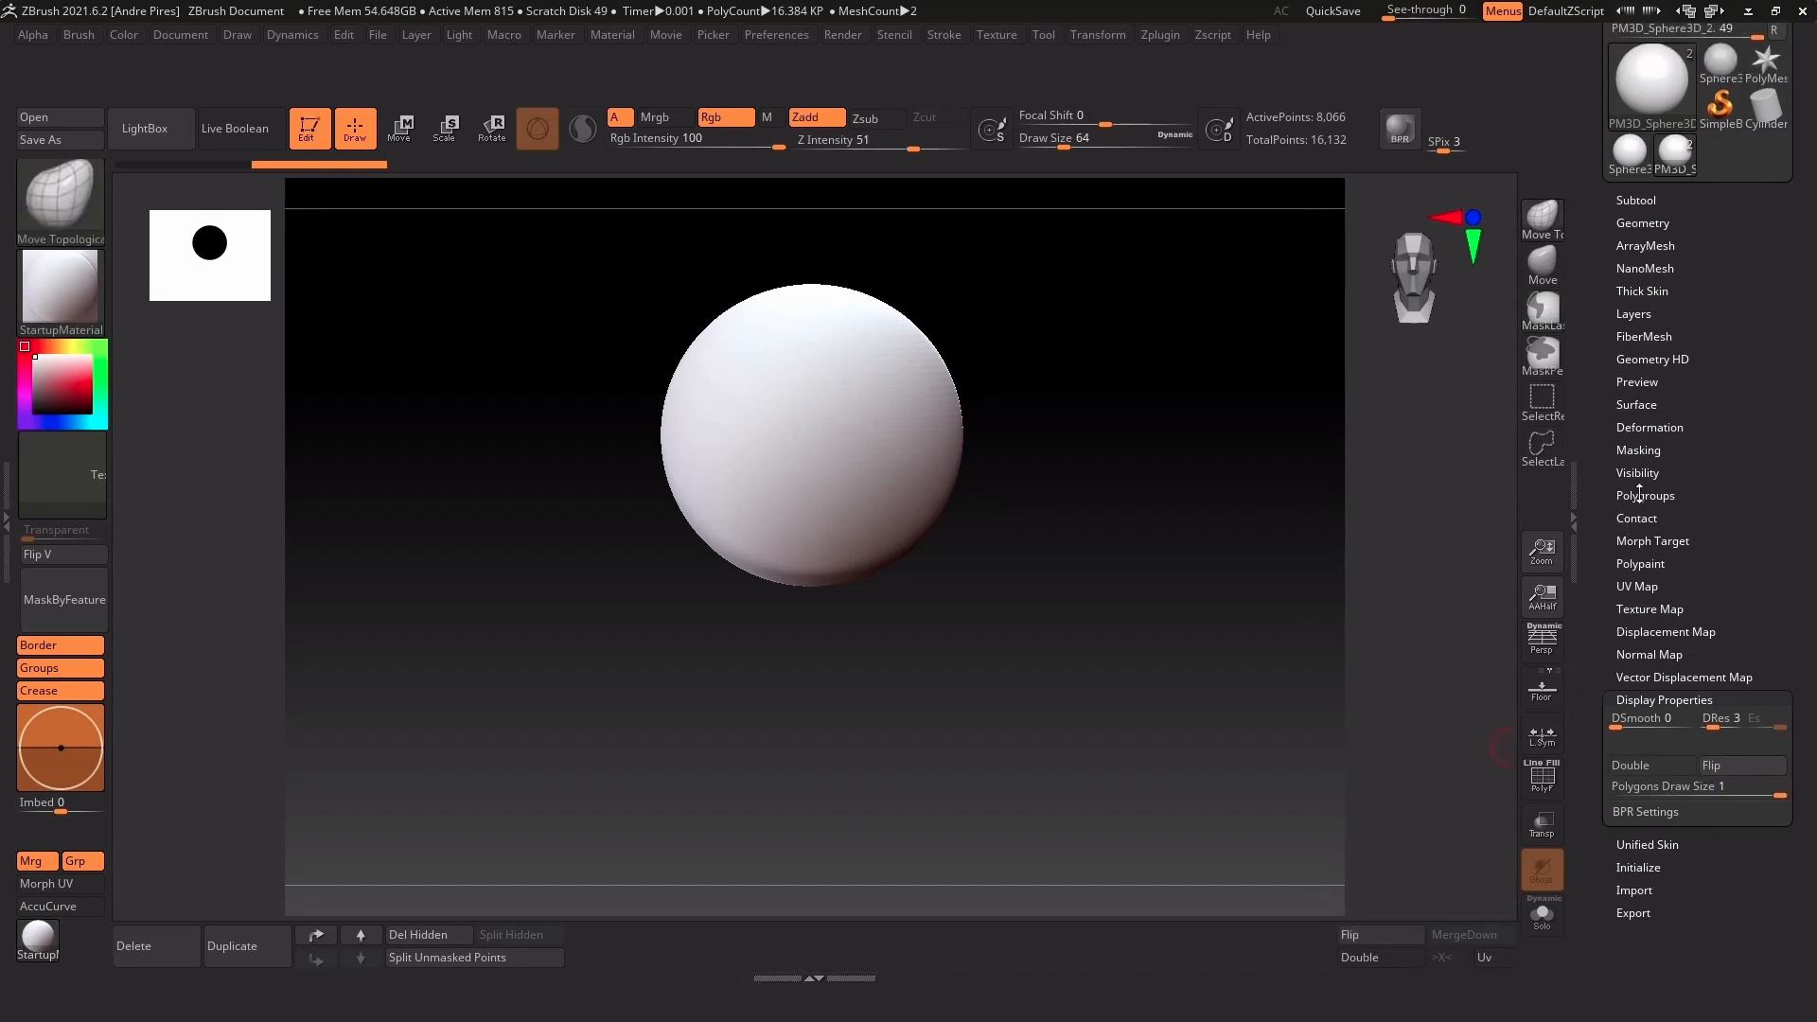
click(1650, 427)
mouse_move(1664, 468)
ctrl+alt+mouse_down()
mouse_move(1242, 881)
mouse_move(1206, 939)
mouse_move(1225, 937)
ctrl+alt+mouse_up()
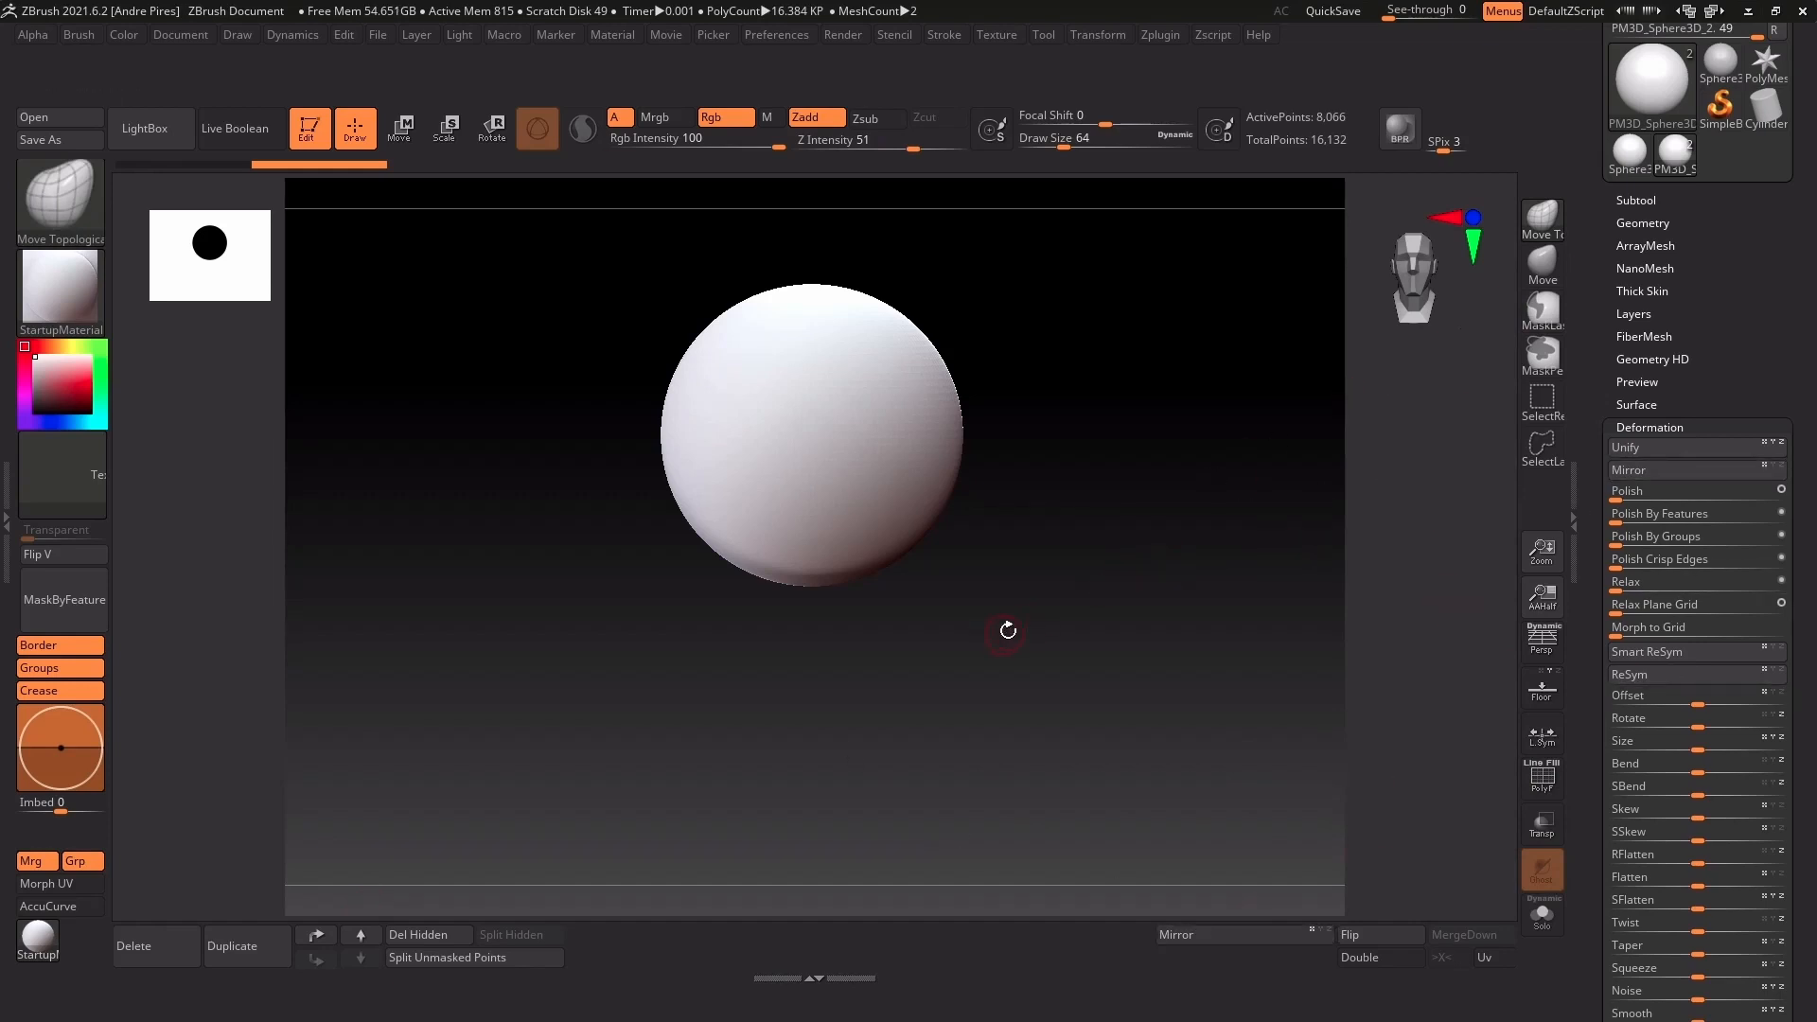
Add the Modify Topology command Mirror And Weld to the shelf, directly beneath Mirror
click(1666, 222)
key(ctrl)
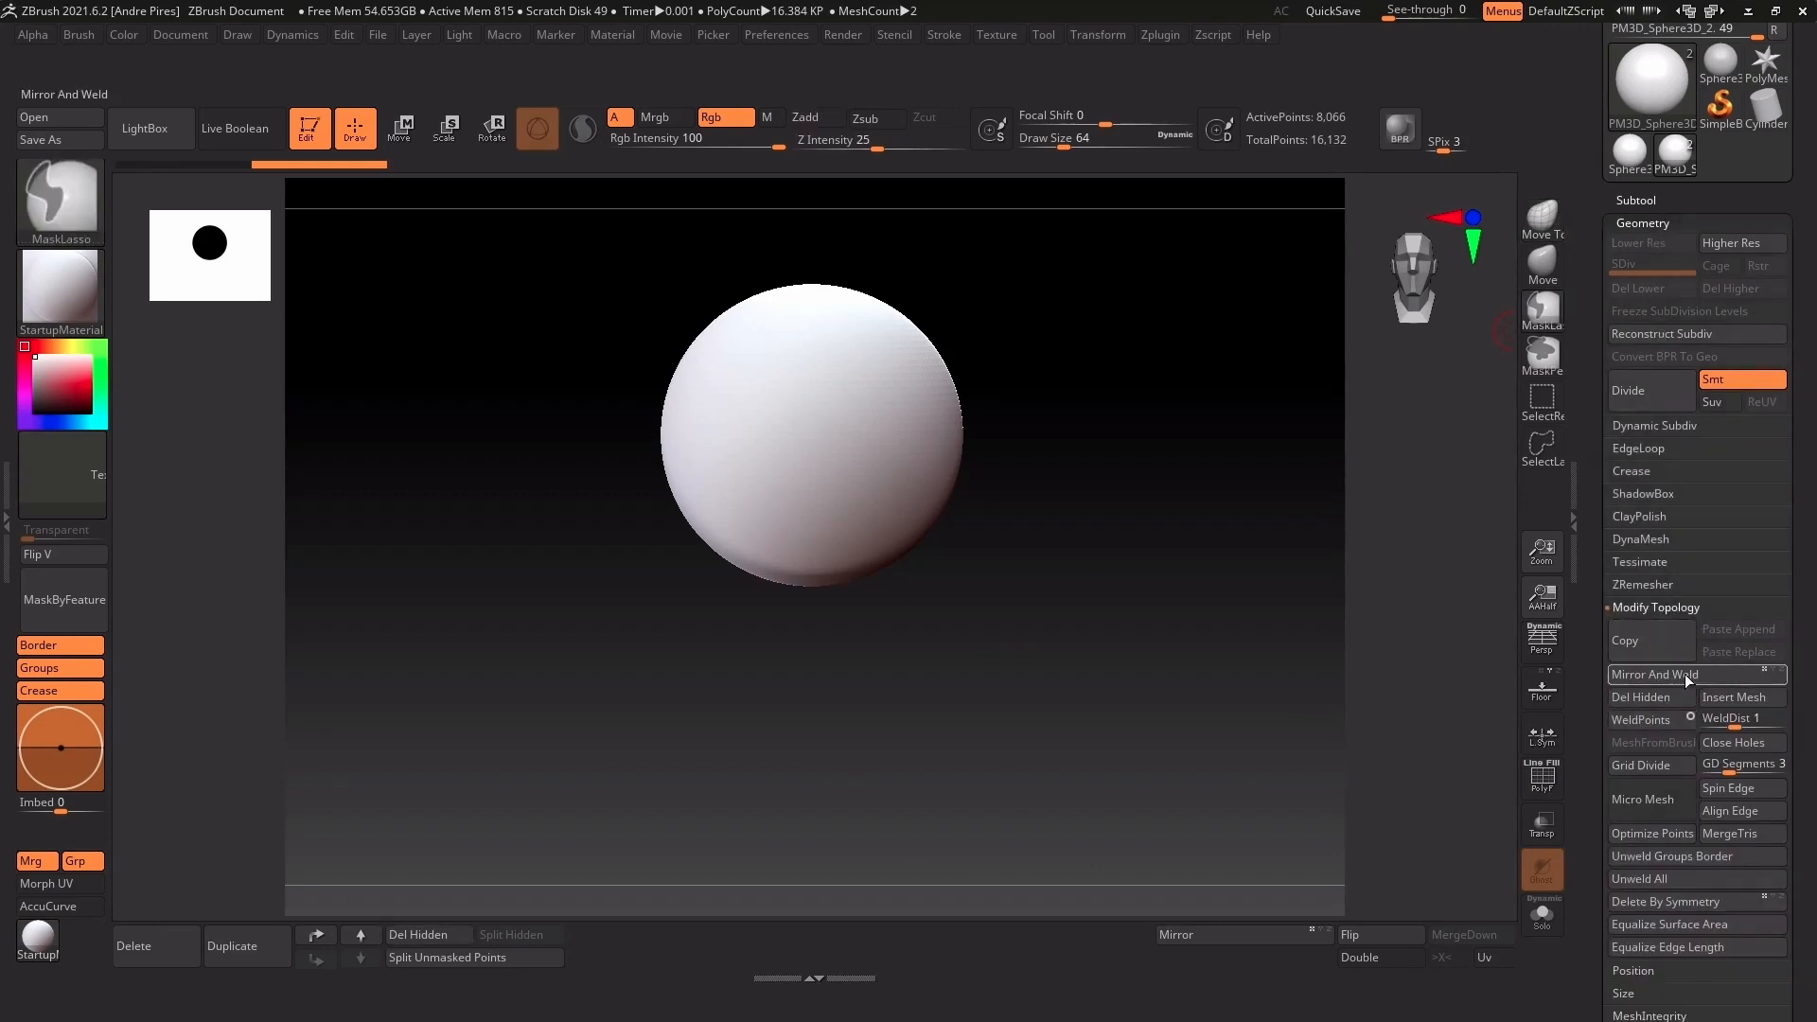
ctrl+alt+drag(1685, 674, 1245, 962)
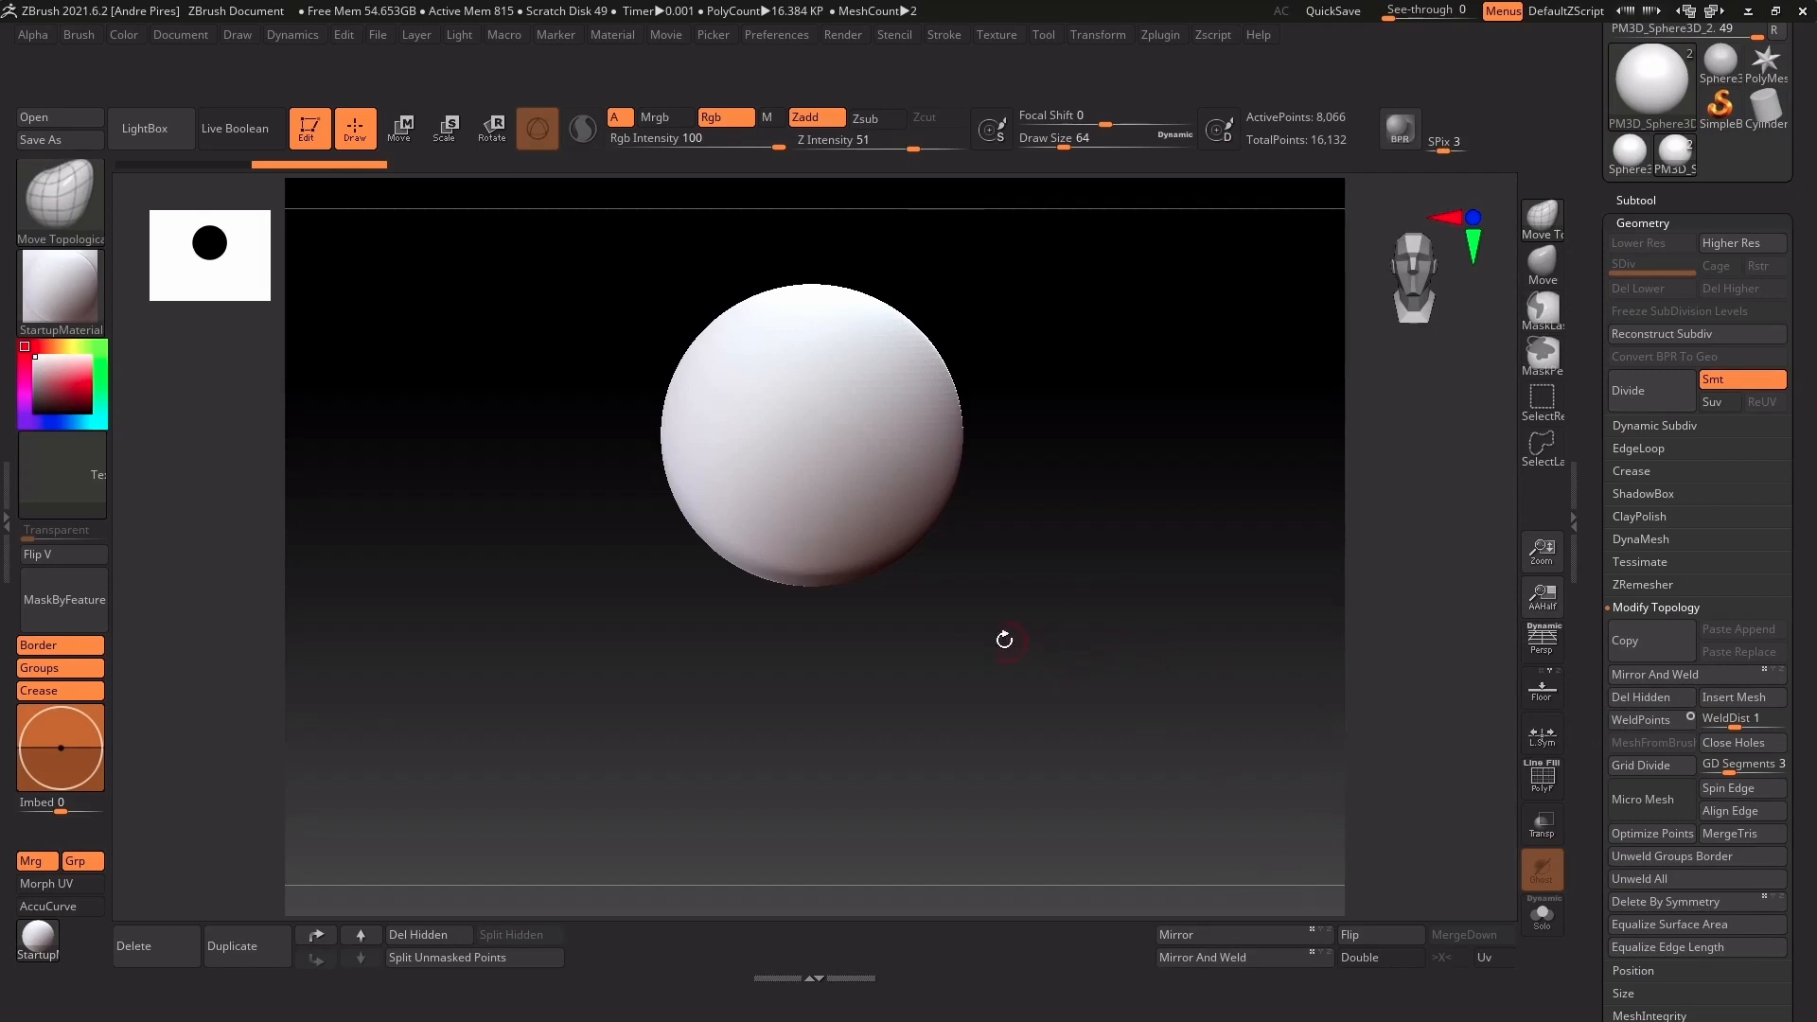
Add the visibility commands Grow All and Grow to the shelf below the canvas, stacked beside the two mirror commands
drag(1587, 693, 1586, 491)
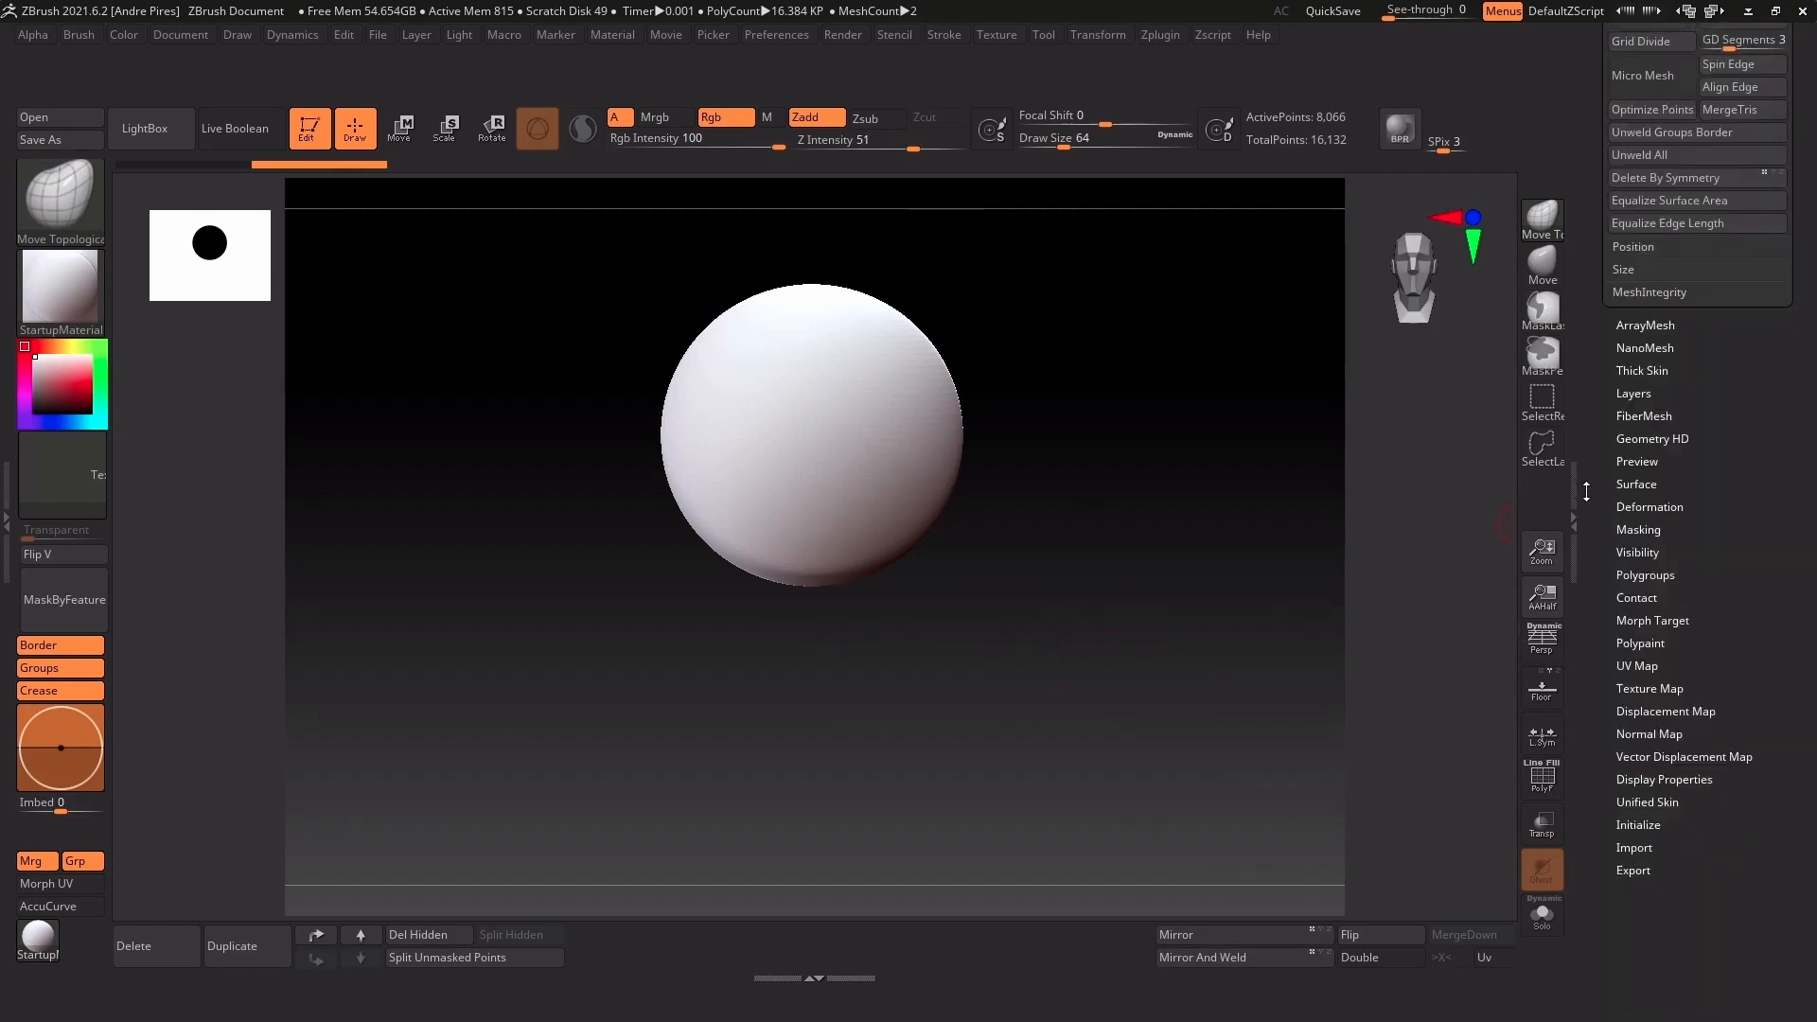
click(1656, 553)
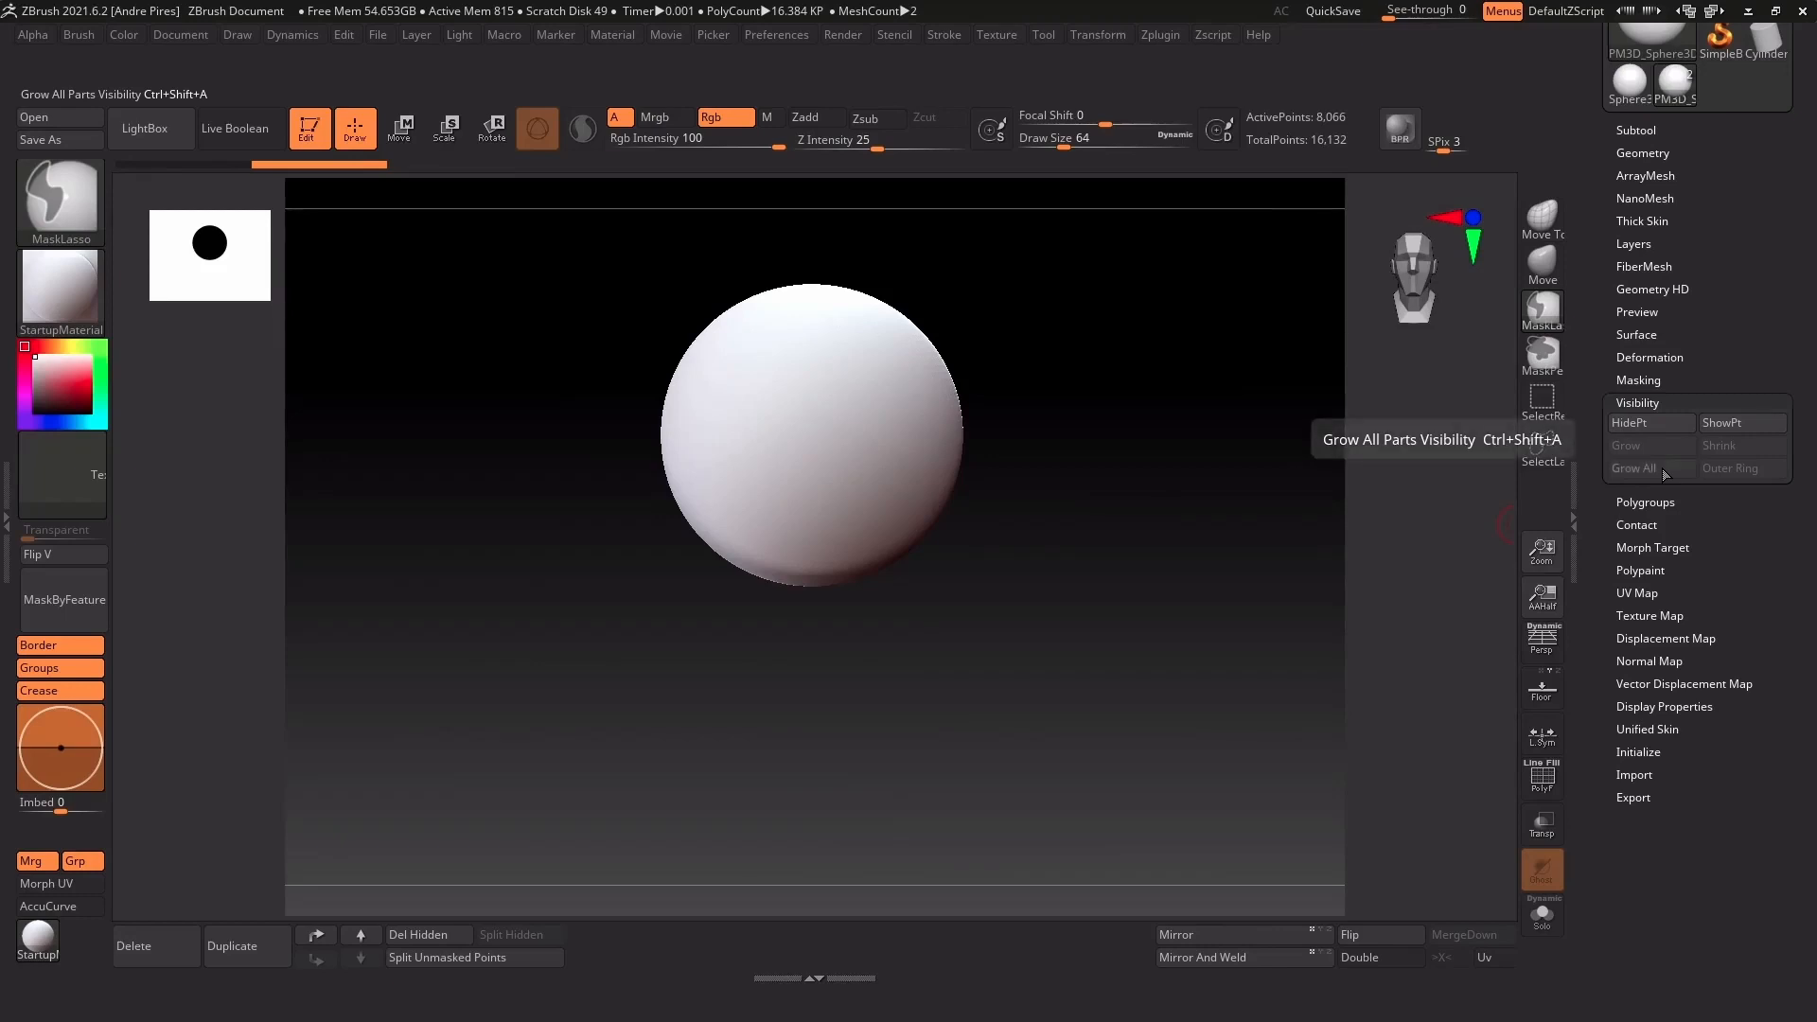
ctrl+alt+drag(1136, 910, 1098, 934)
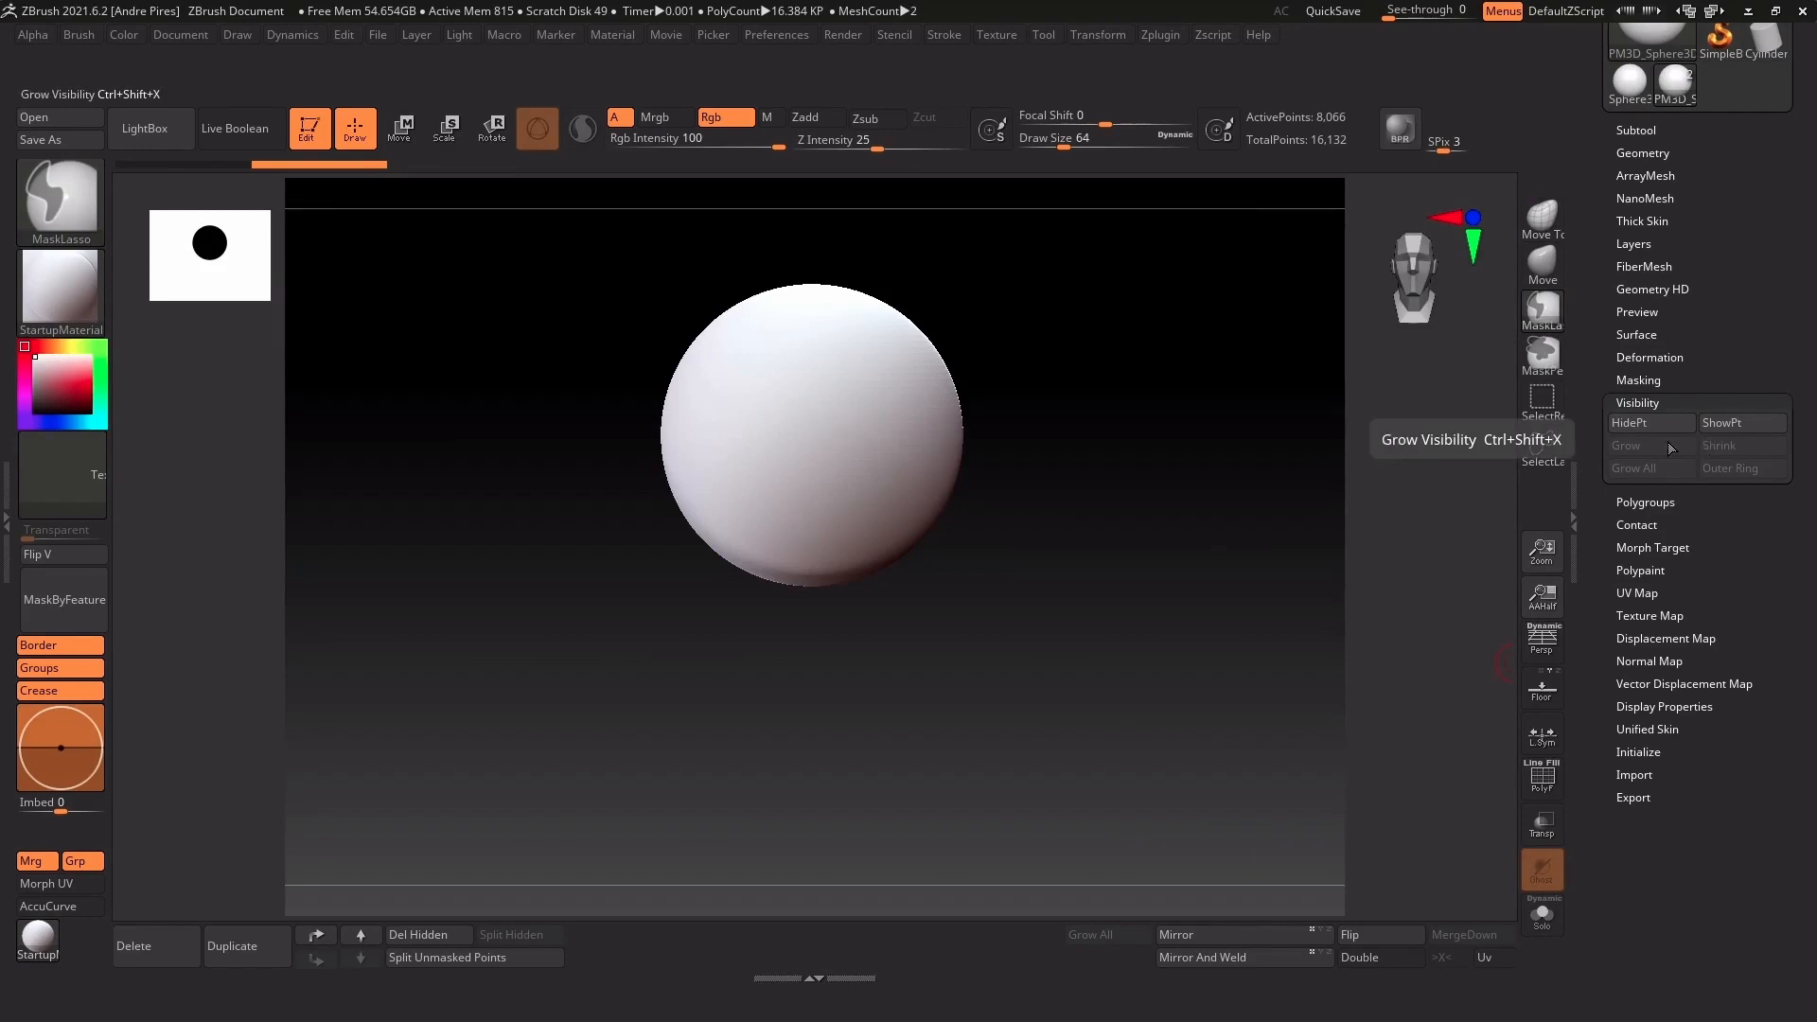
ctrl+alt+drag(1671, 449, 1097, 956)
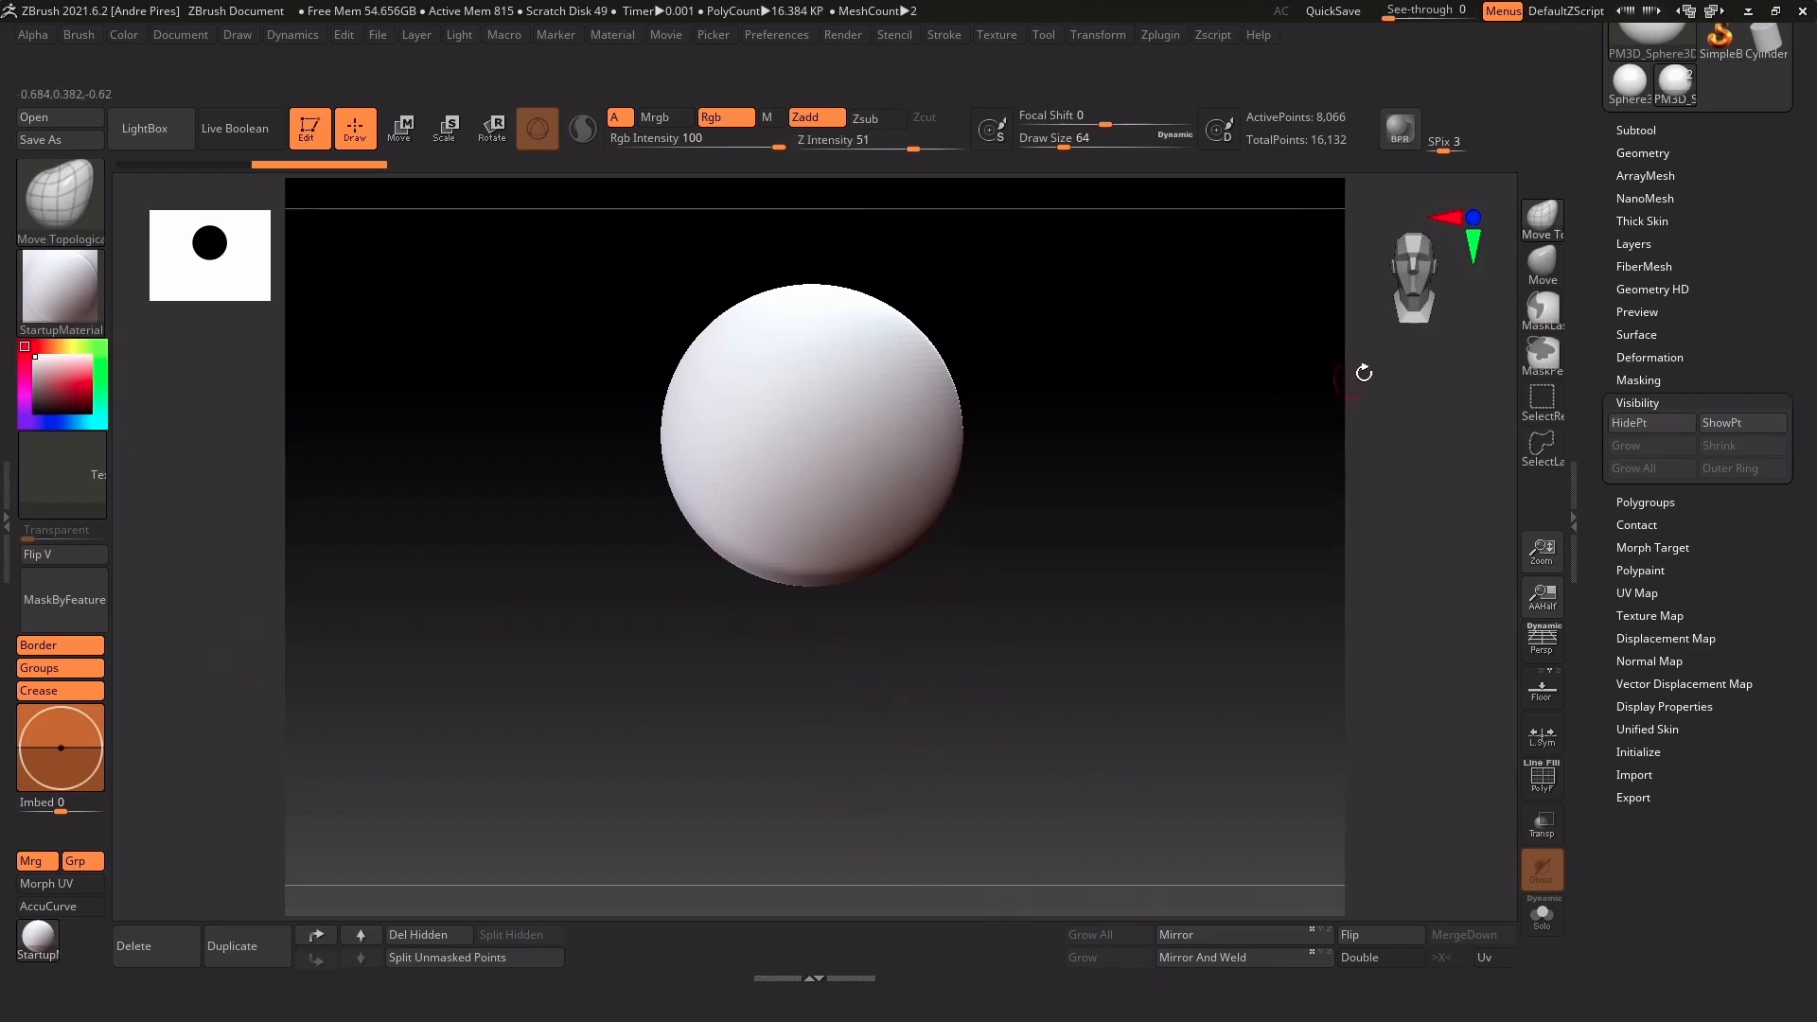
Add the crease commands UnCreaseAll and Crease PG side by side on the shelf below the canvas, next to Grow All
scroll(1614, 277, up, 3)
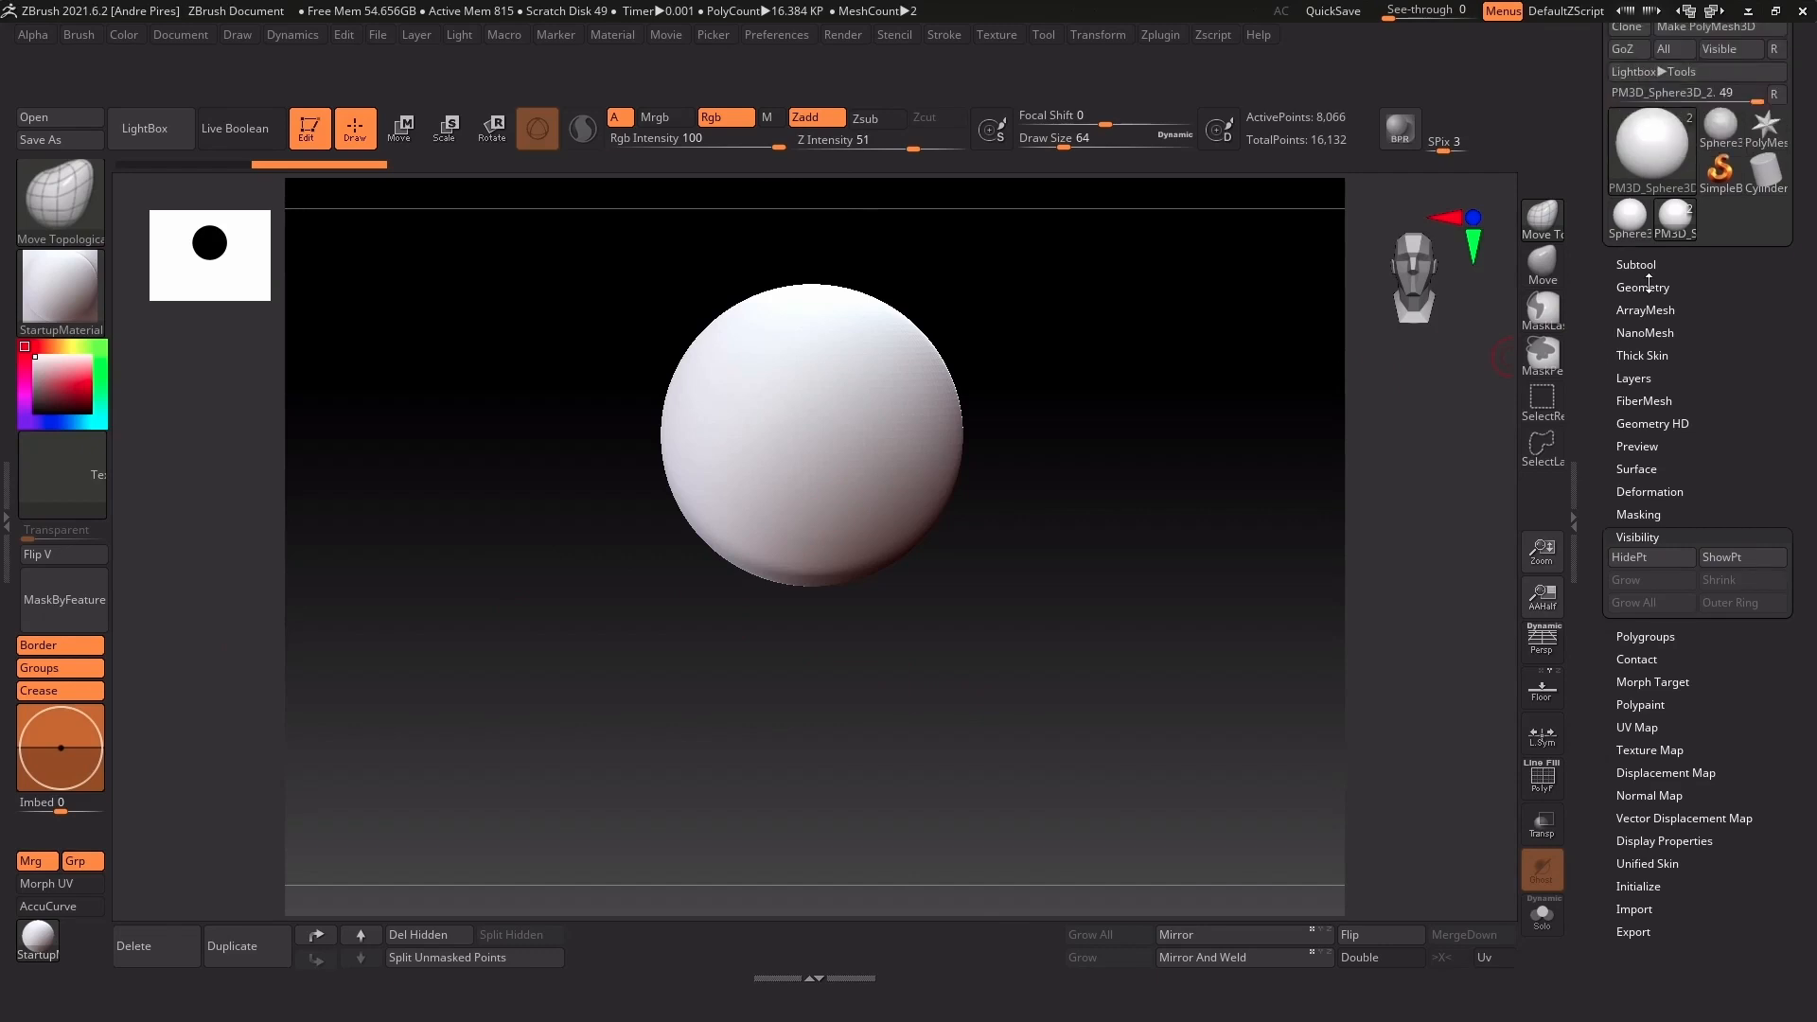
click(1645, 287)
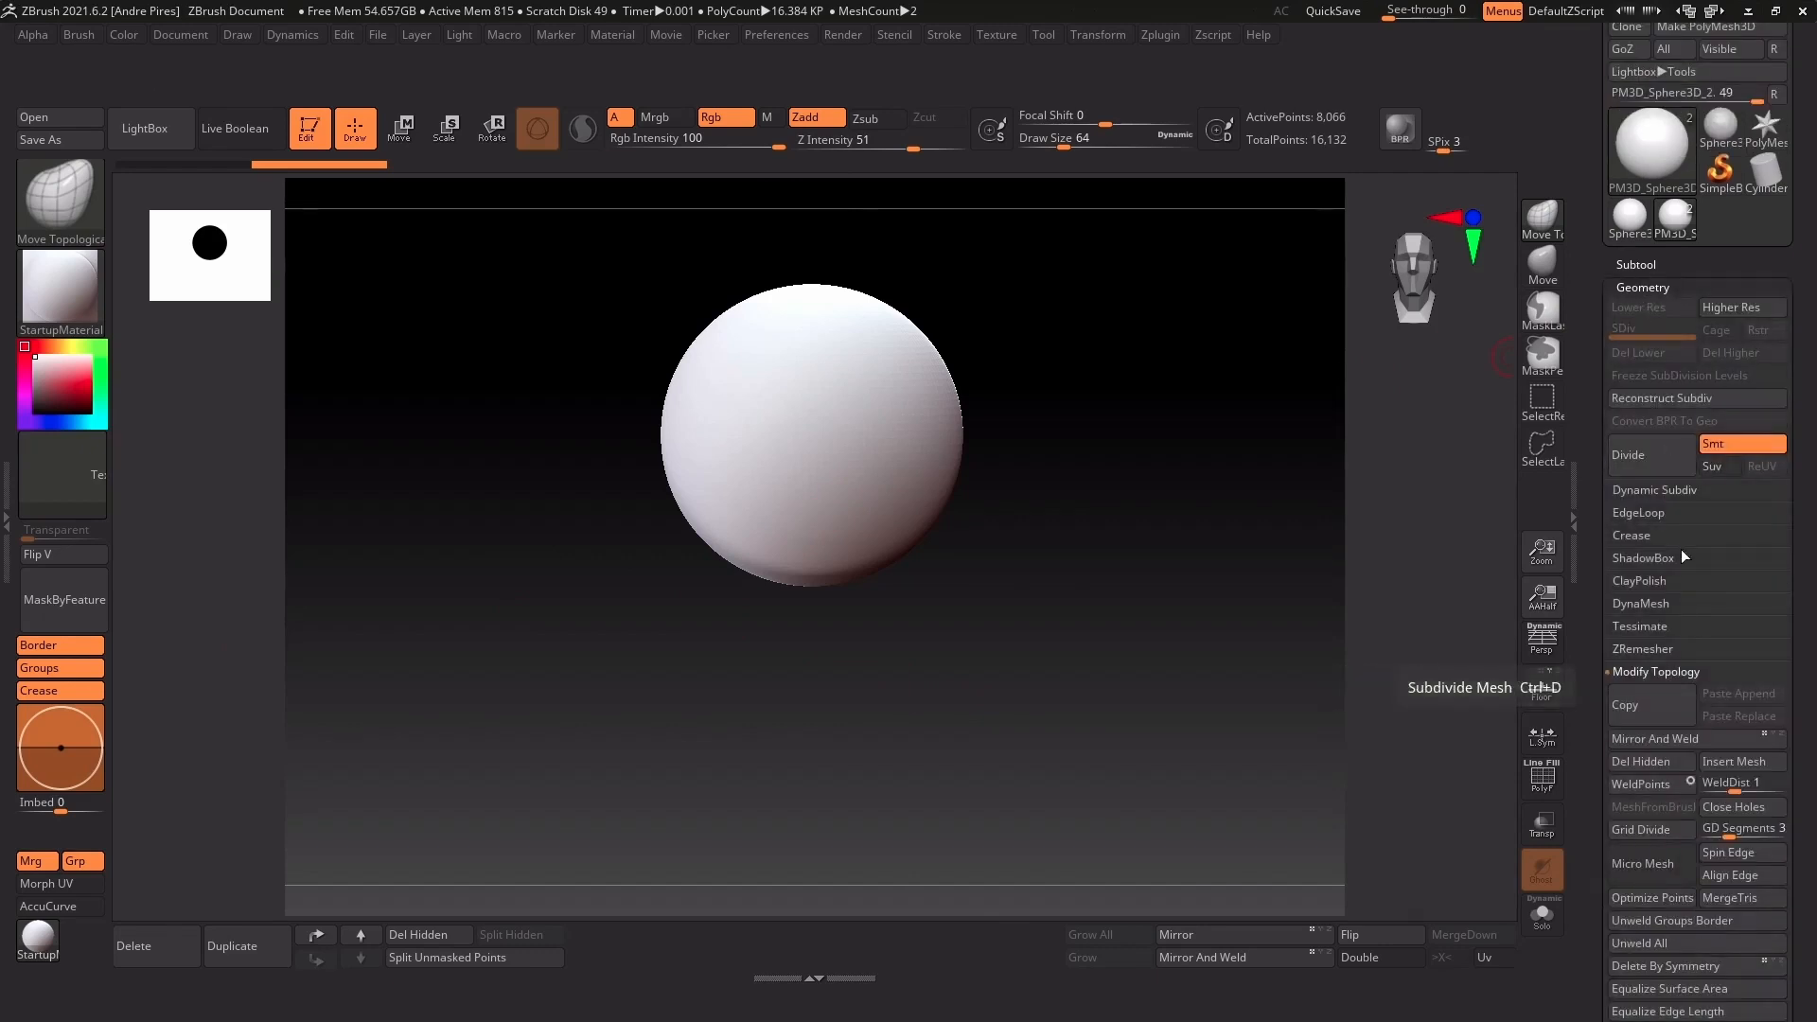
click(1655, 534)
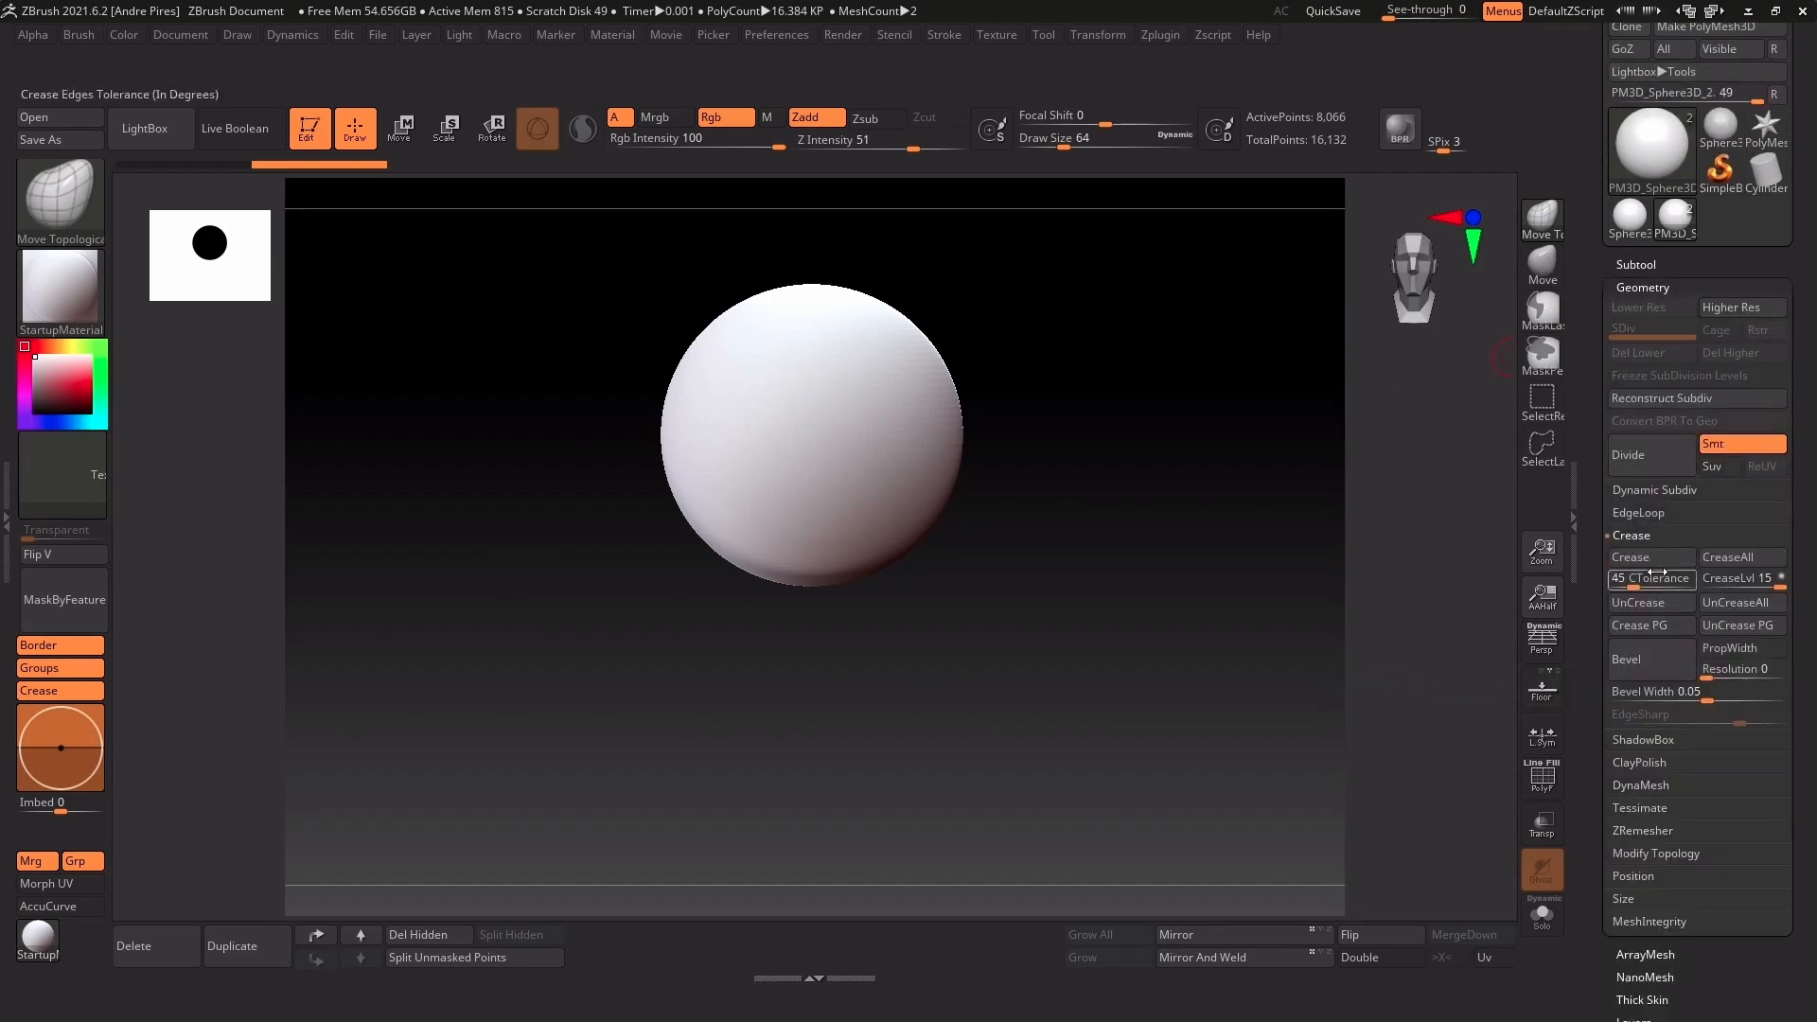
key(ctrl)
ctrl+alt+drag(1049, 880, 1010, 930)
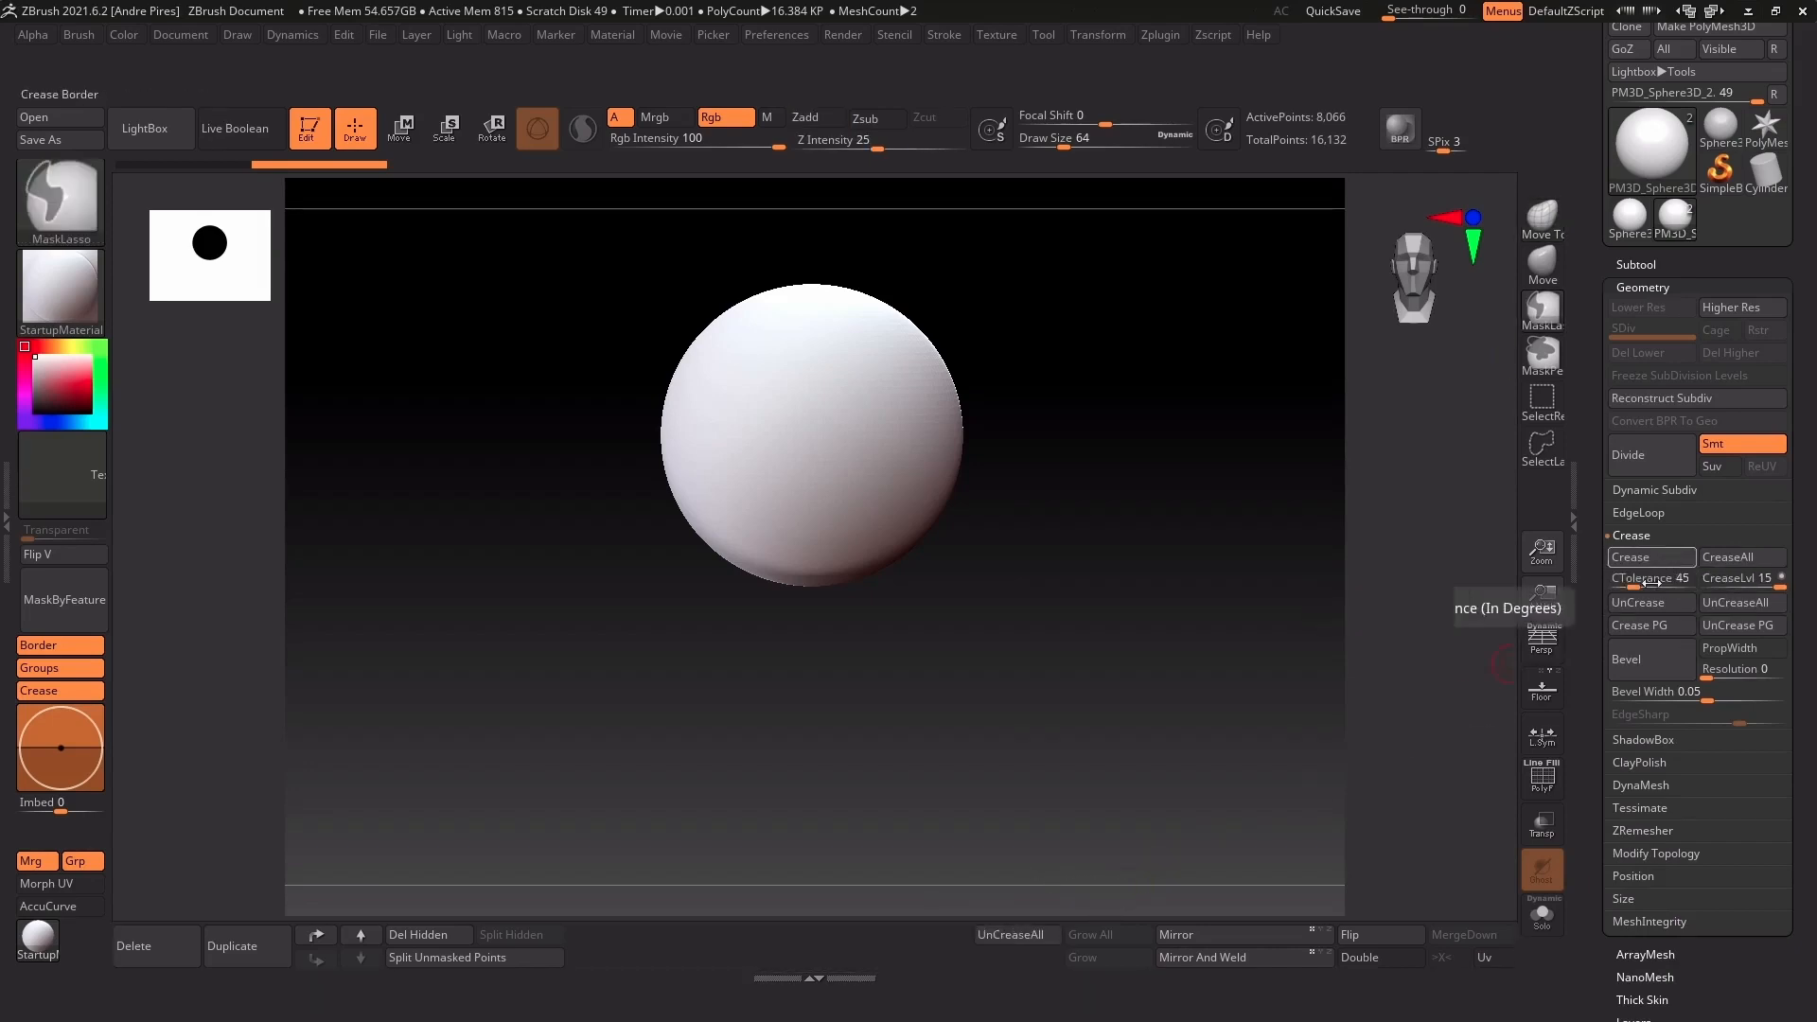
ctrl+alt+drag(1666, 621, 1567, 640)
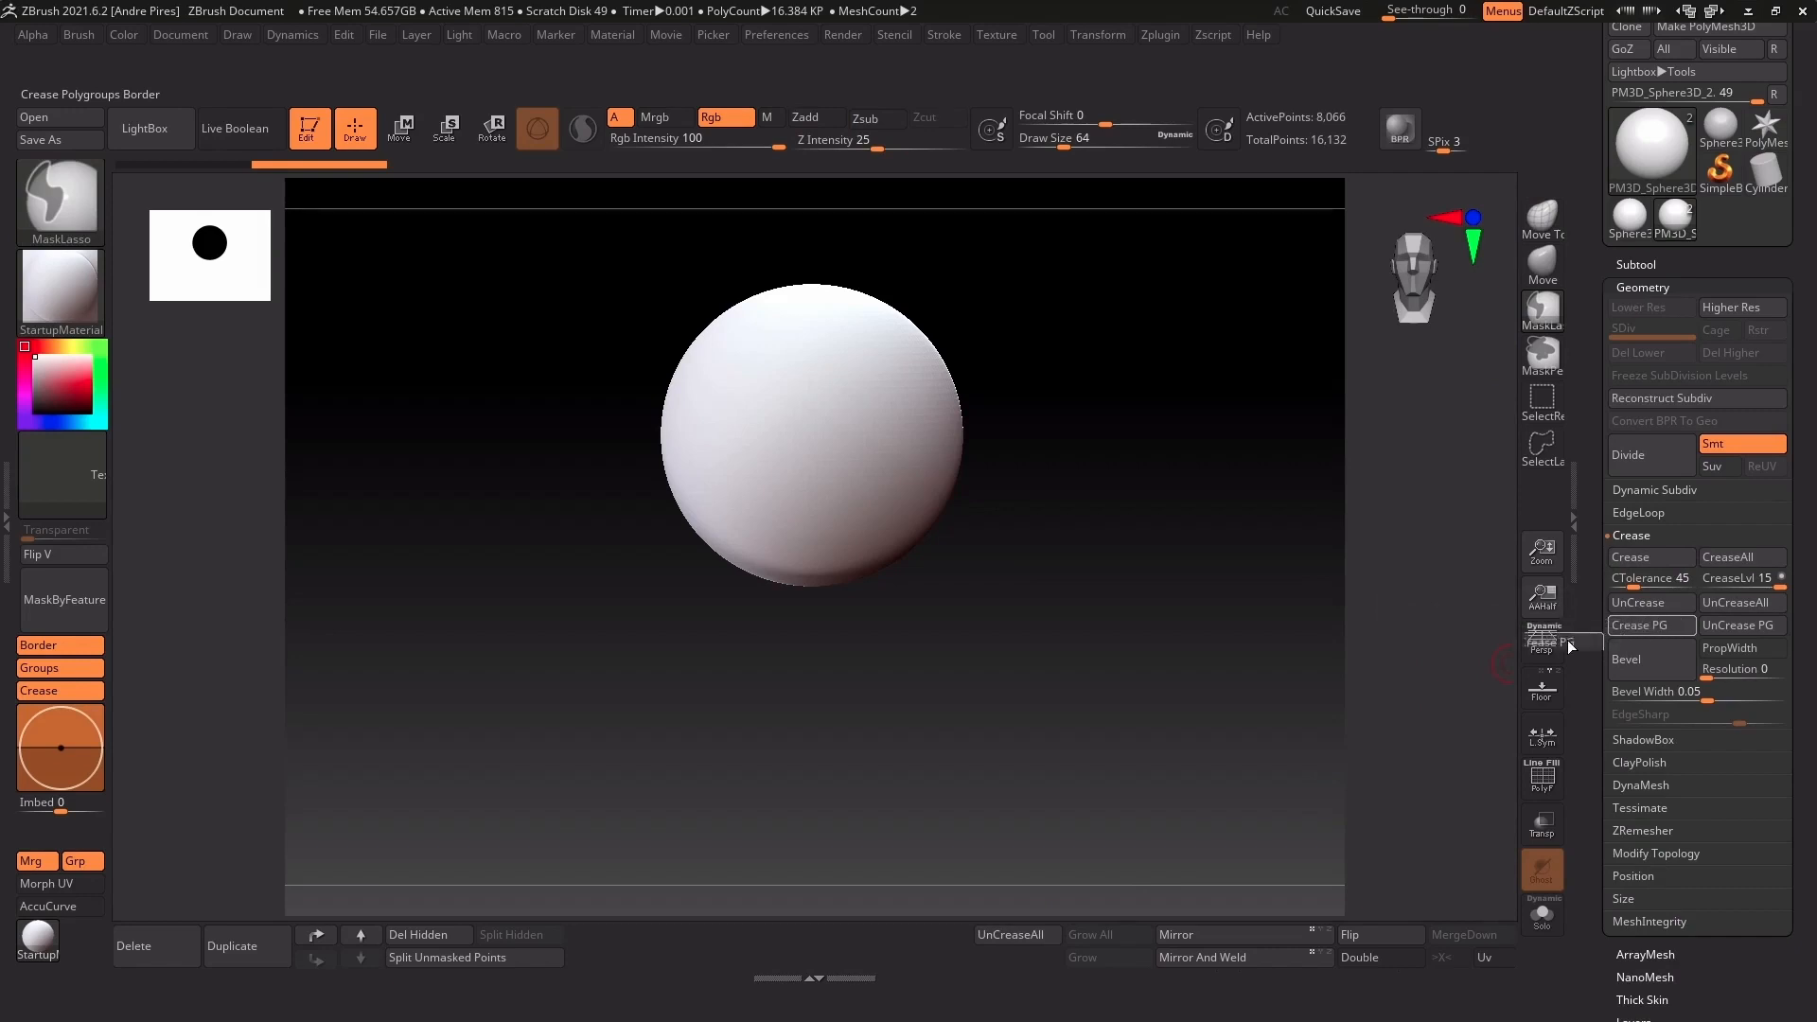
ctrl+alt+drag(956, 916, 958, 935)
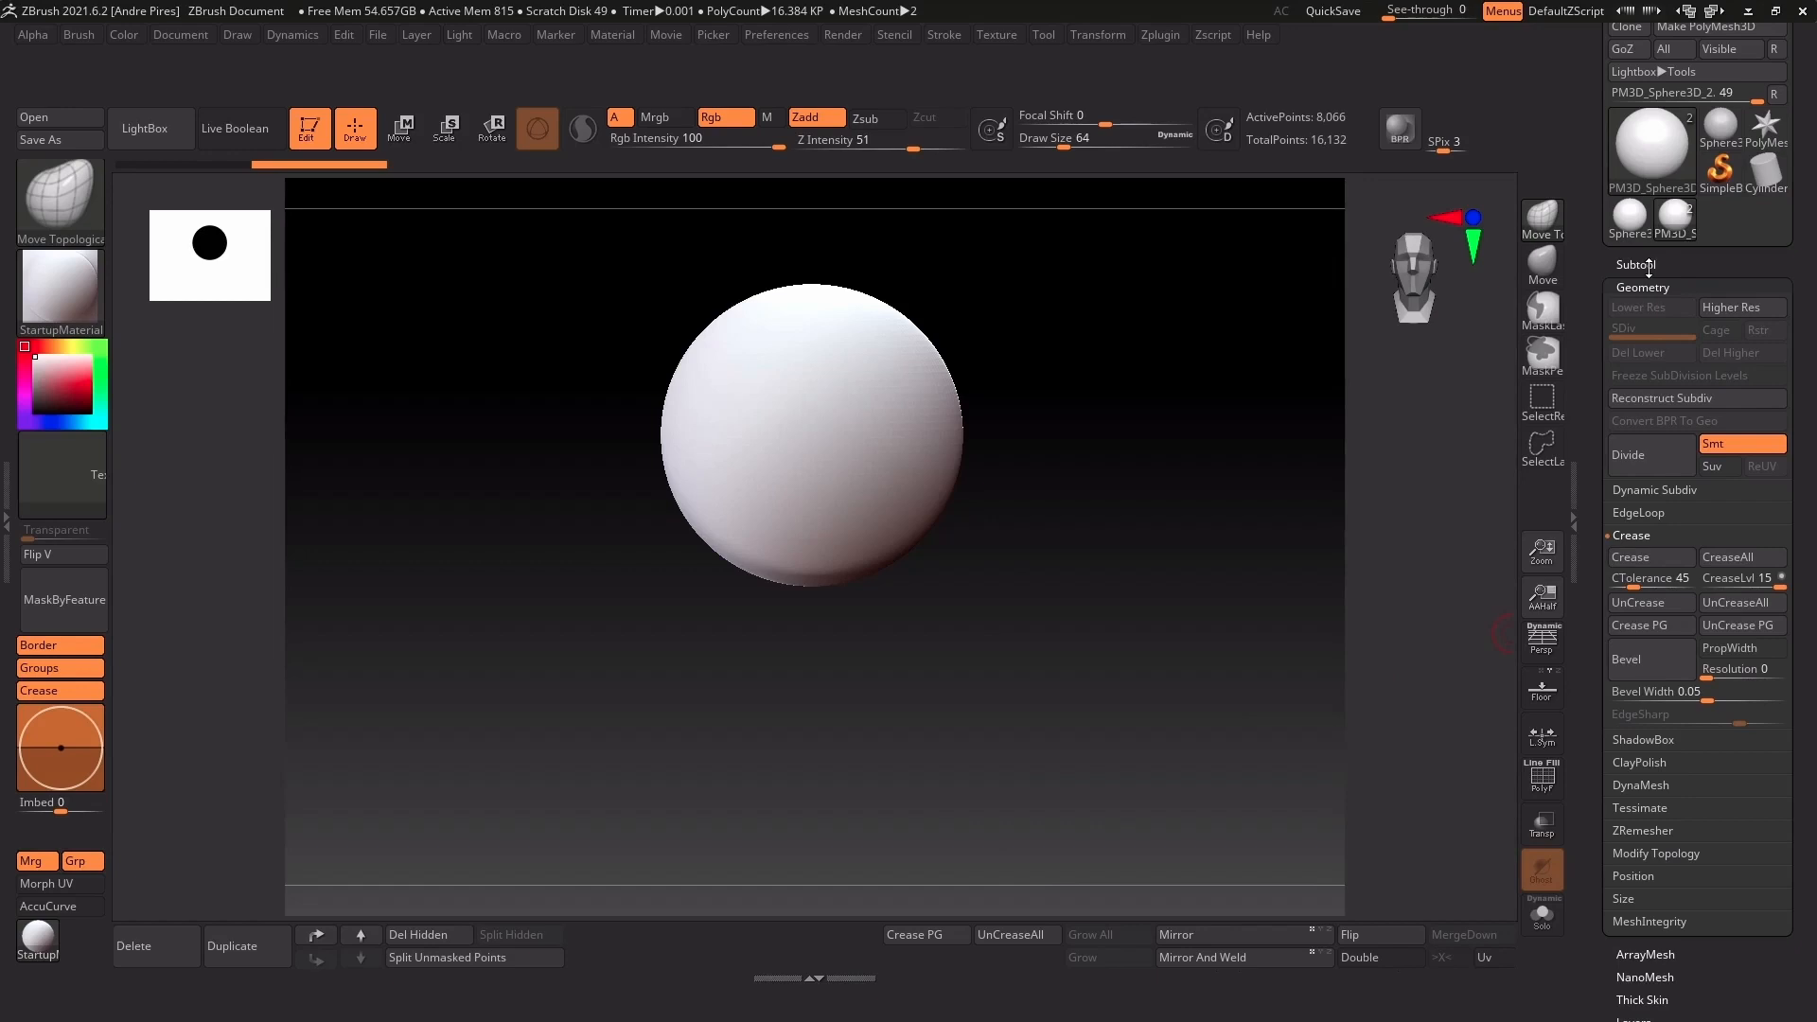
Add the Polygroups command Auto Groups to the shelf, directly beneath UnCreaseAll
drag(1590, 708, 1598, 564)
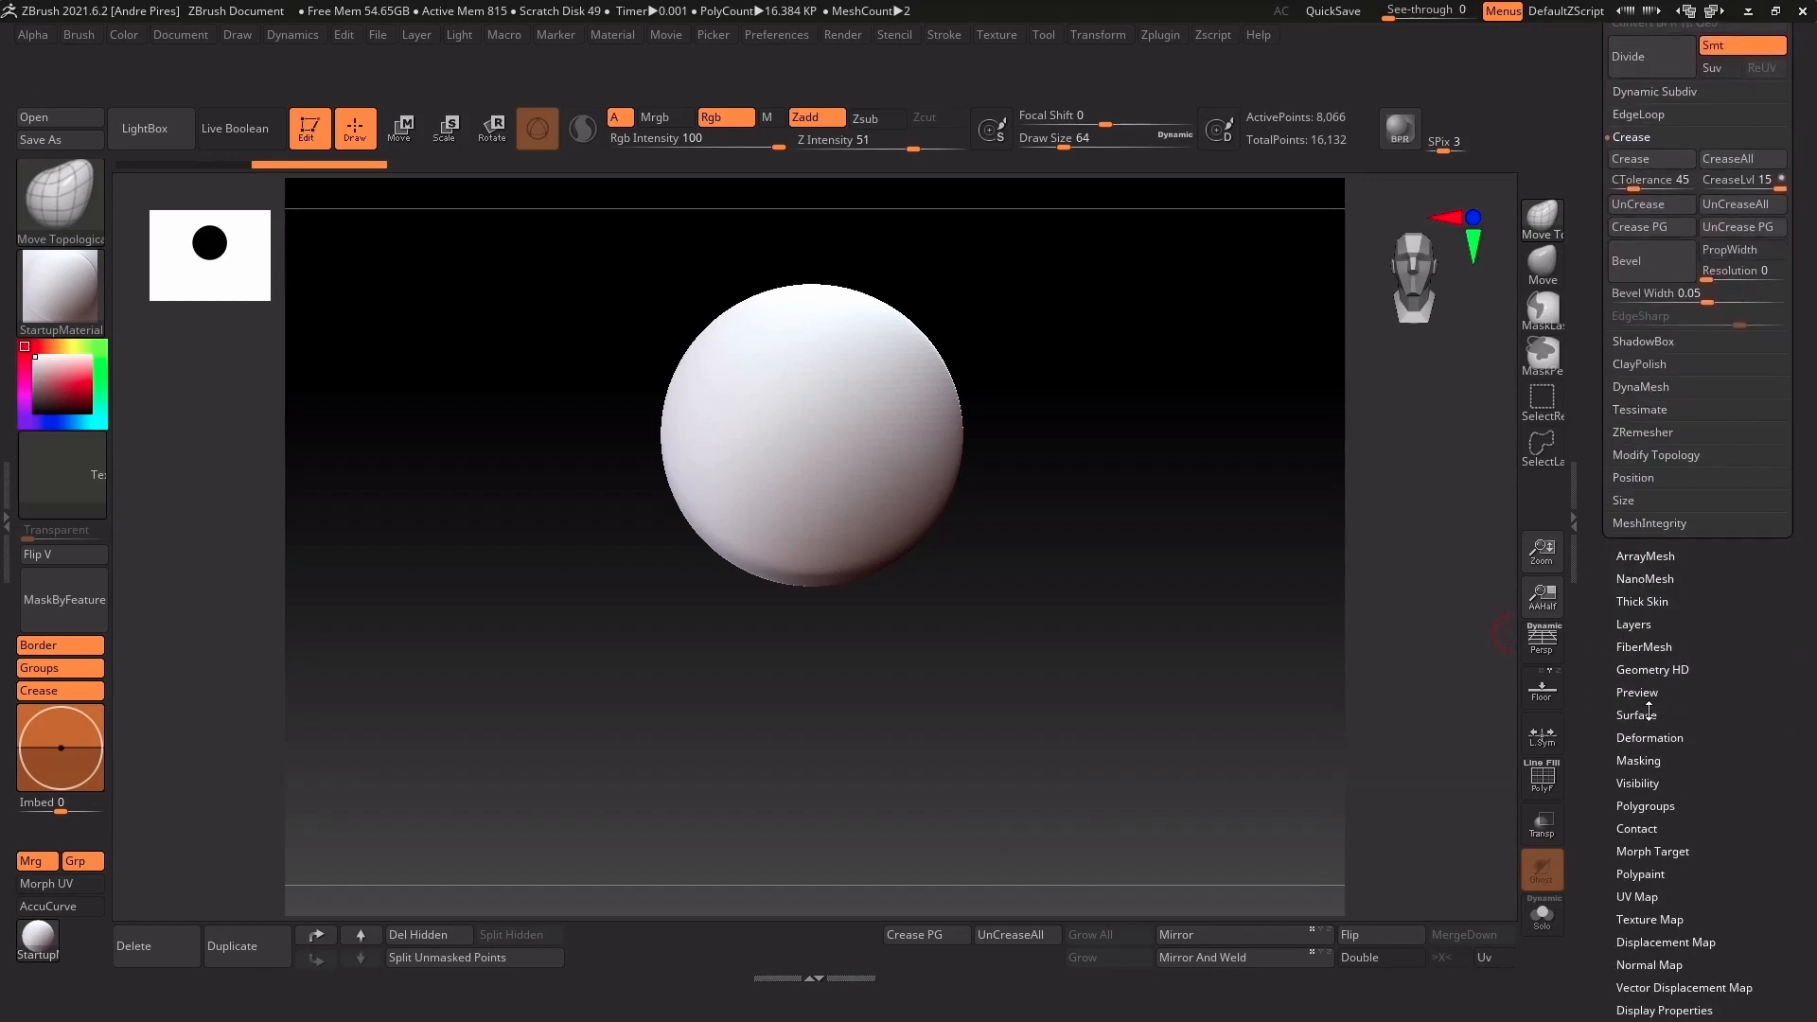
click(1645, 807)
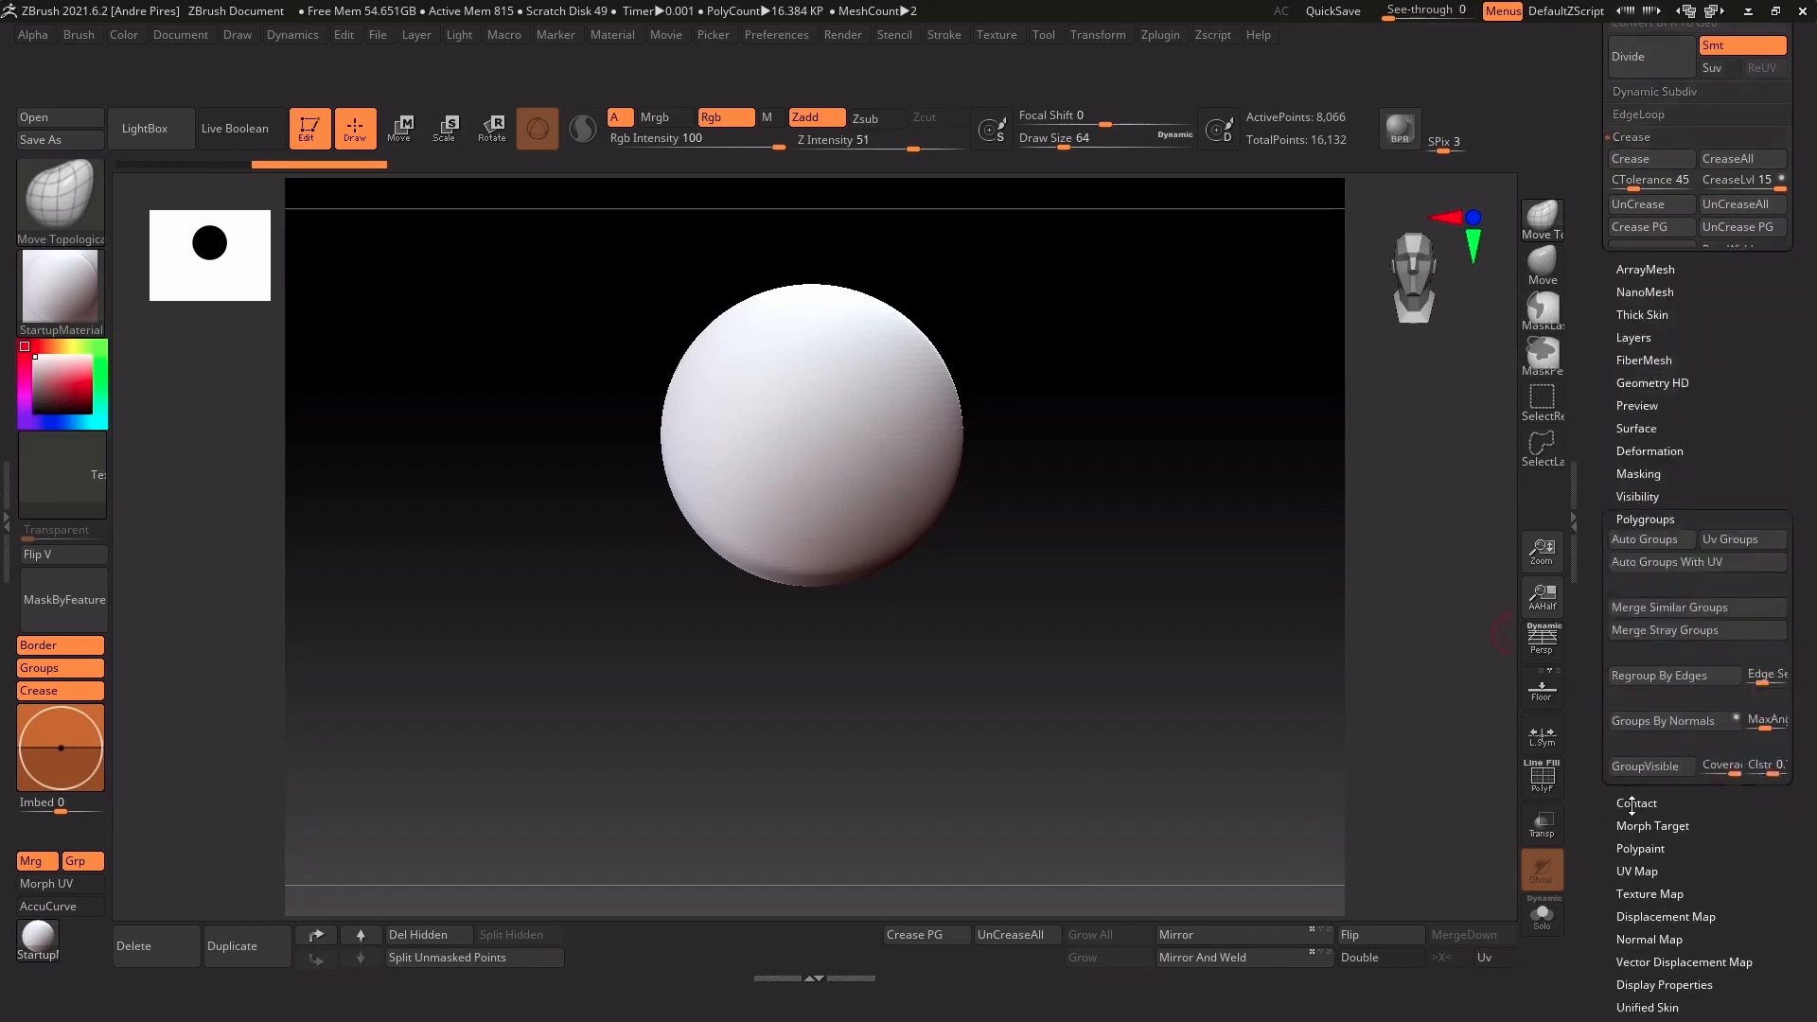
ctrl+alt+drag(1649, 180, 1007, 954)
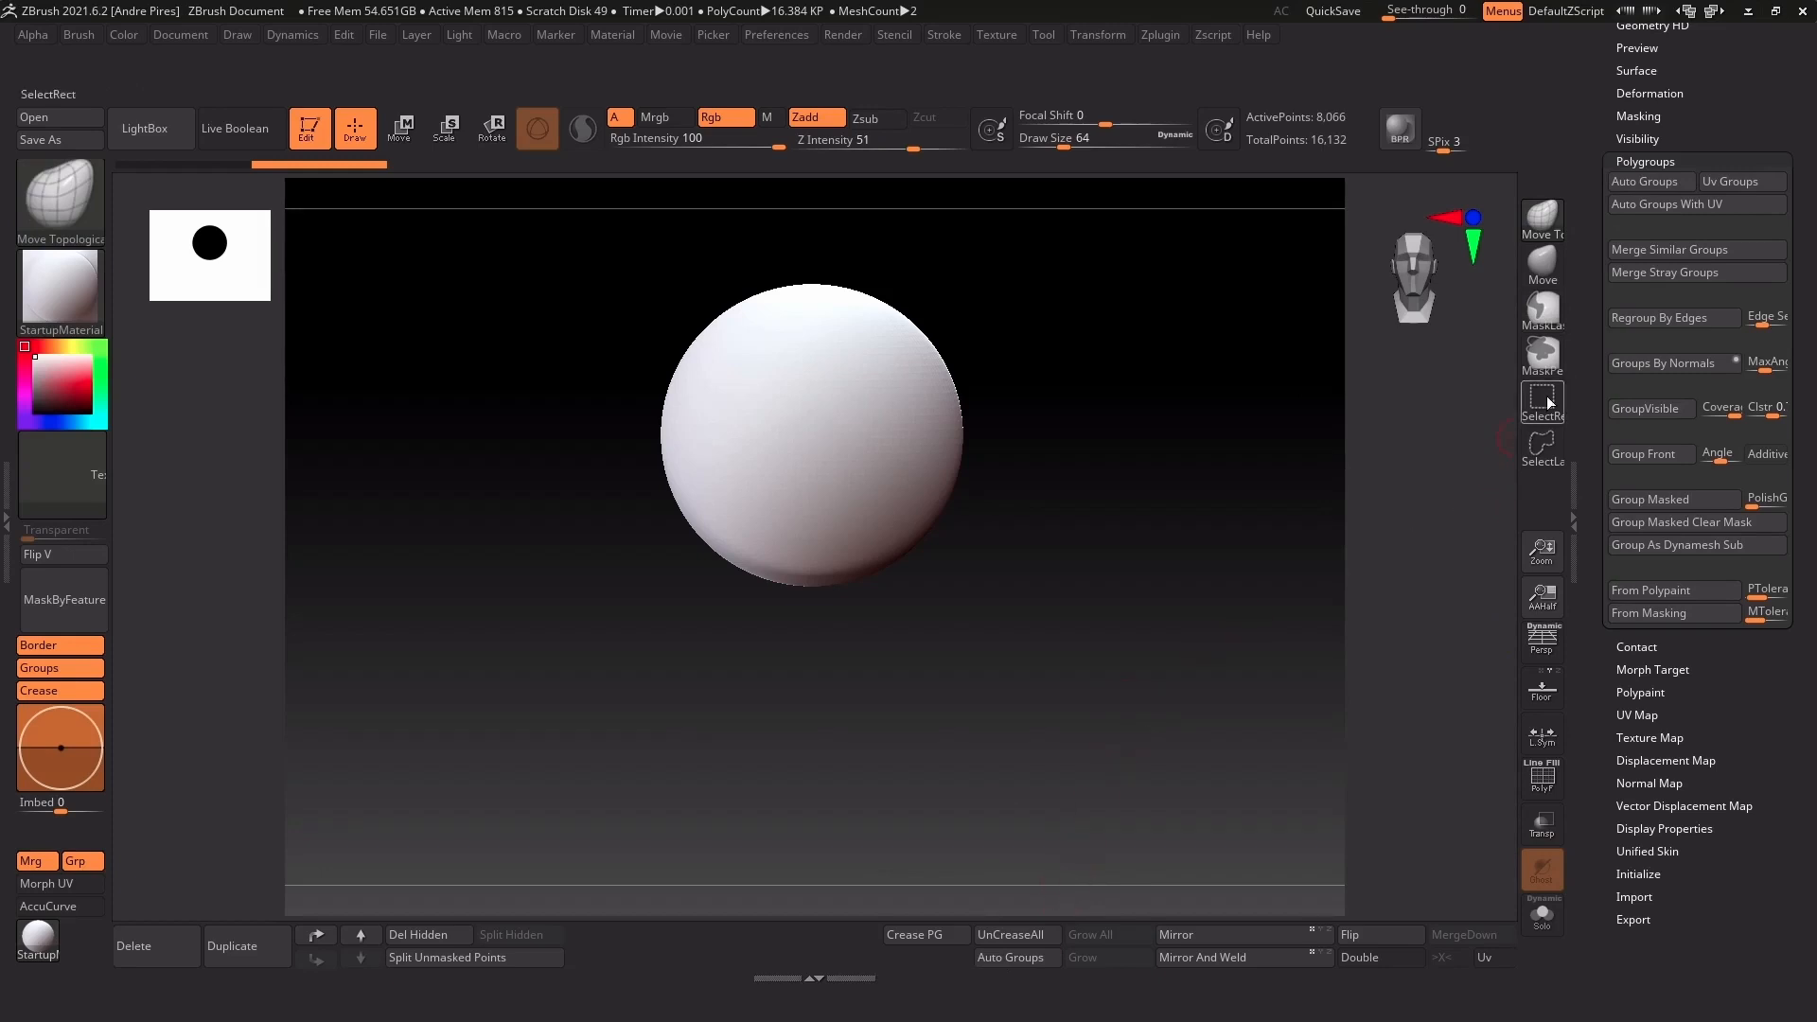
Add the SDiv slider beside Crease PG on the shelf, with Del Lower beneath SDiv and Del Higher beneath Crease PG
scroll(1609, 208, up, 5)
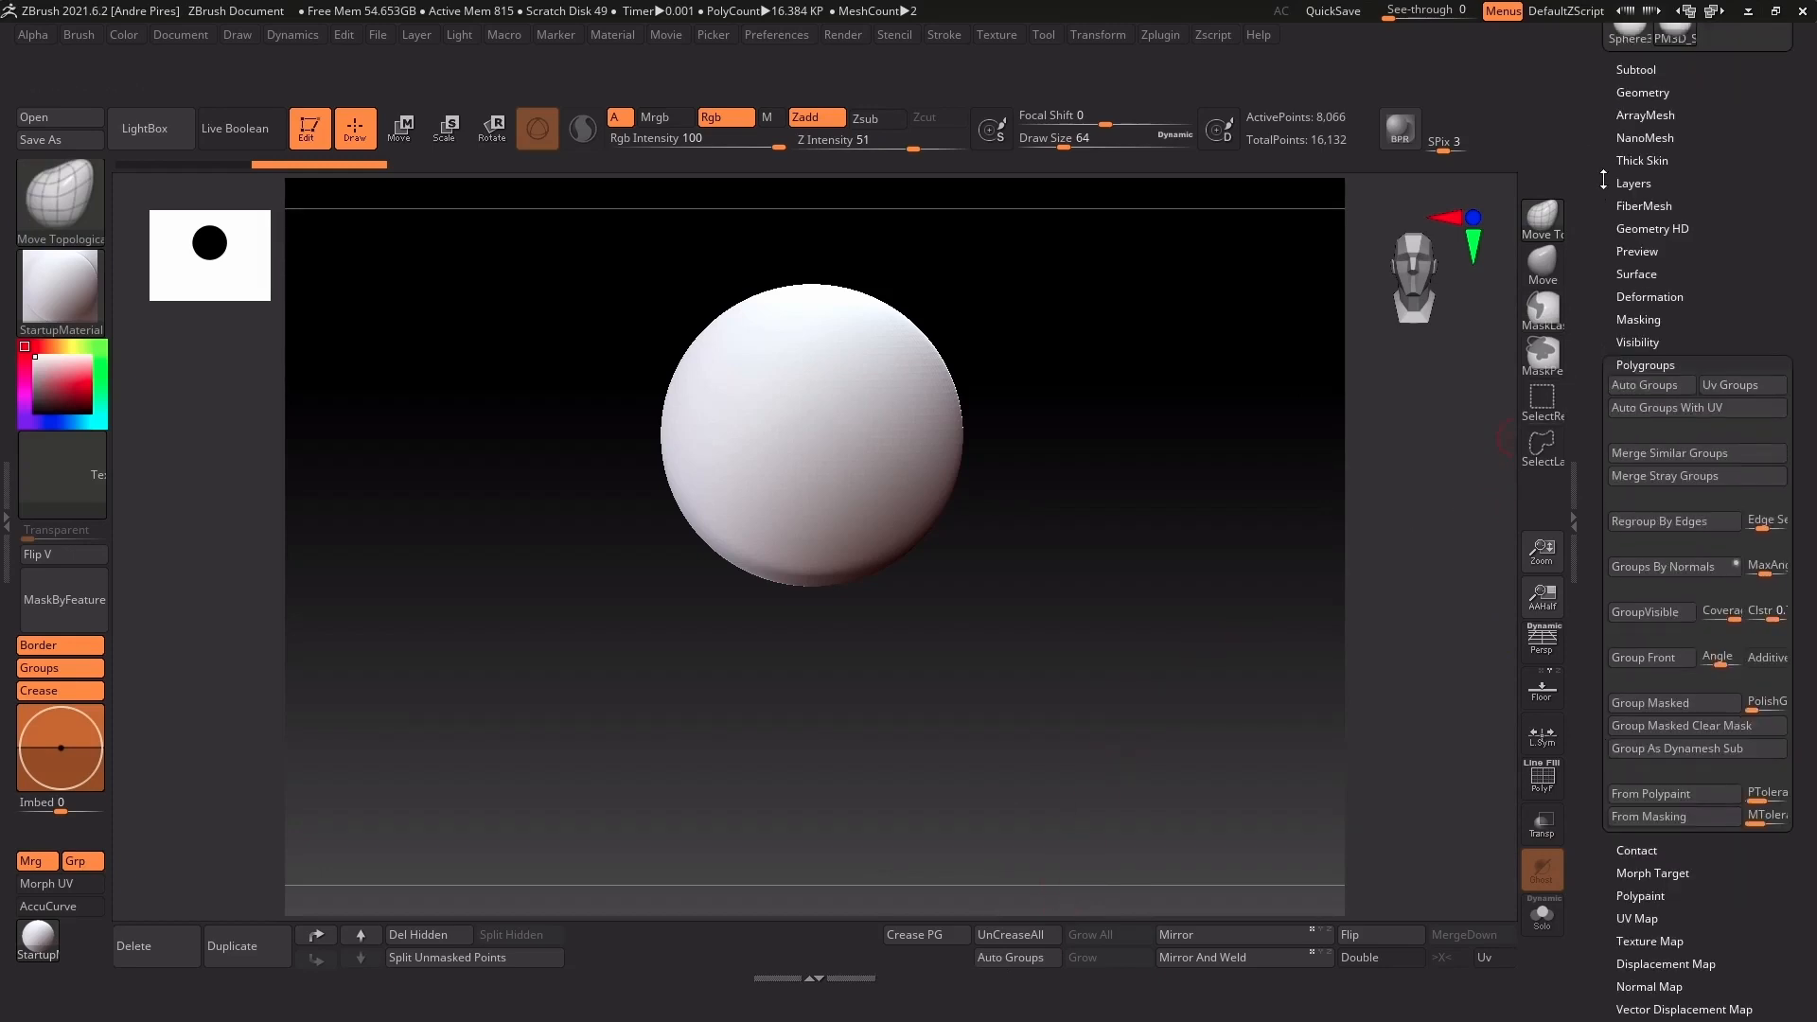
click(1652, 138)
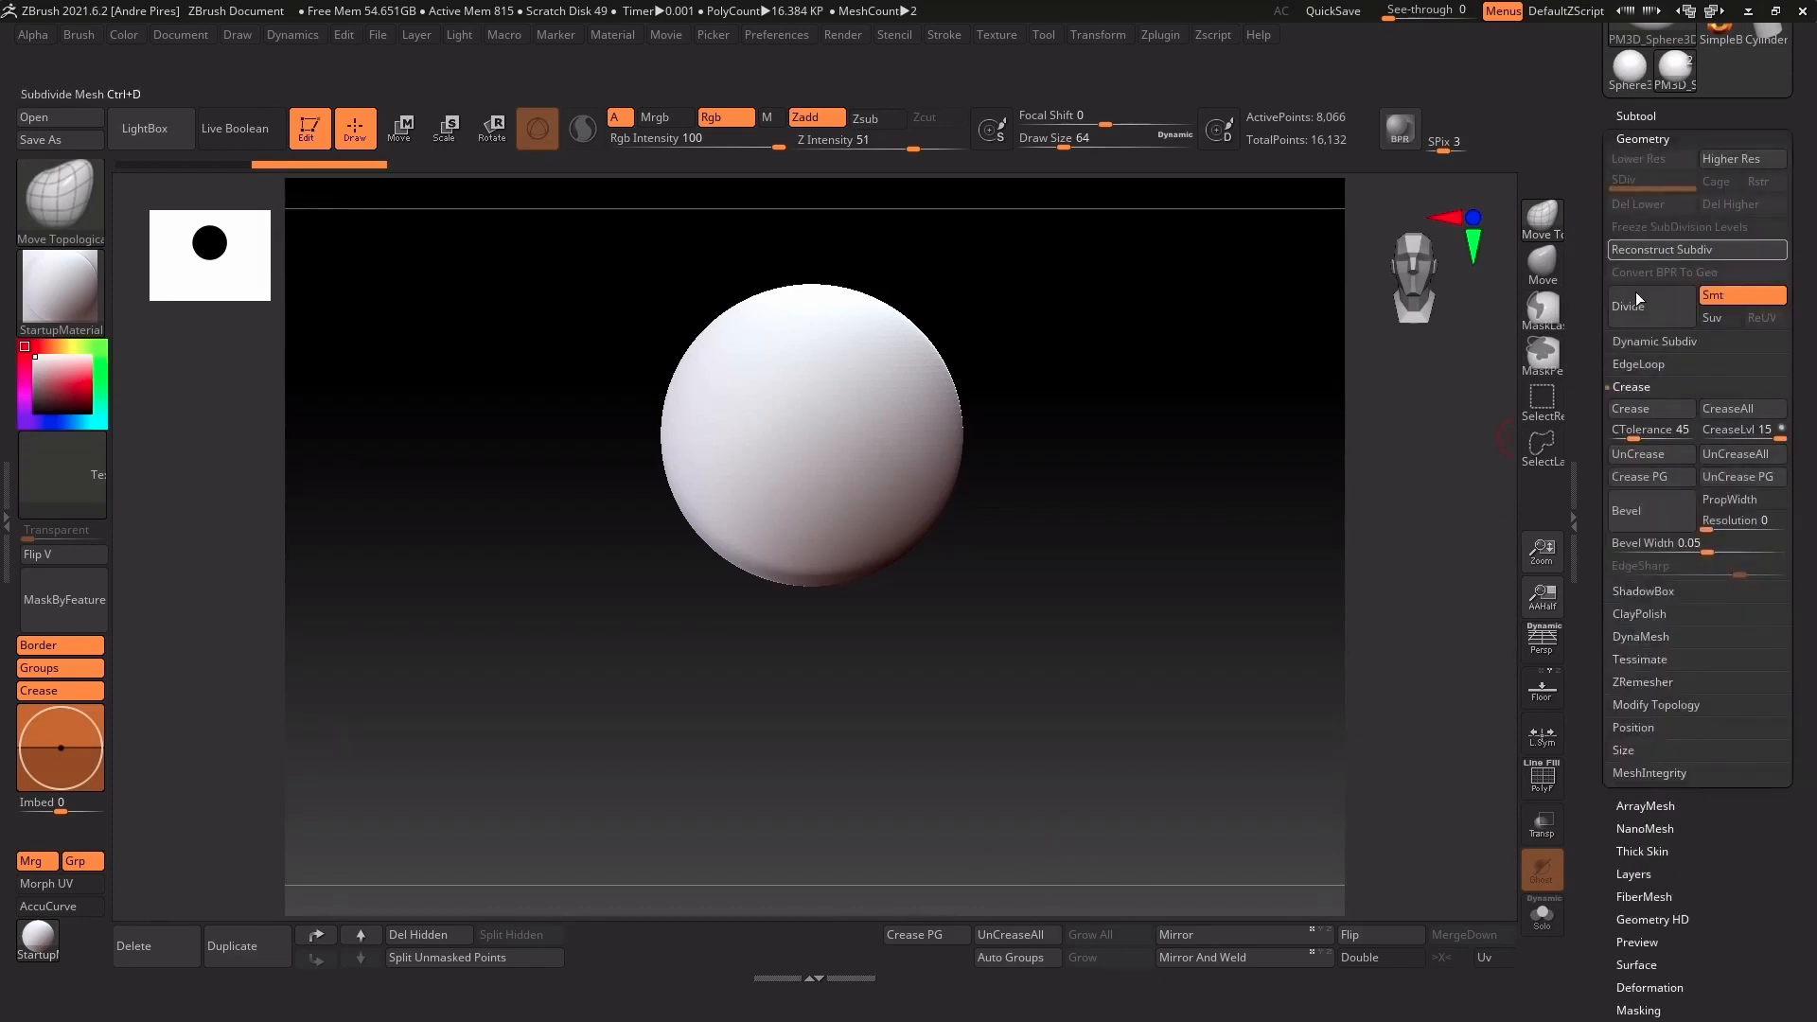
ctrl+alt+drag(1570, 207, 835, 933)
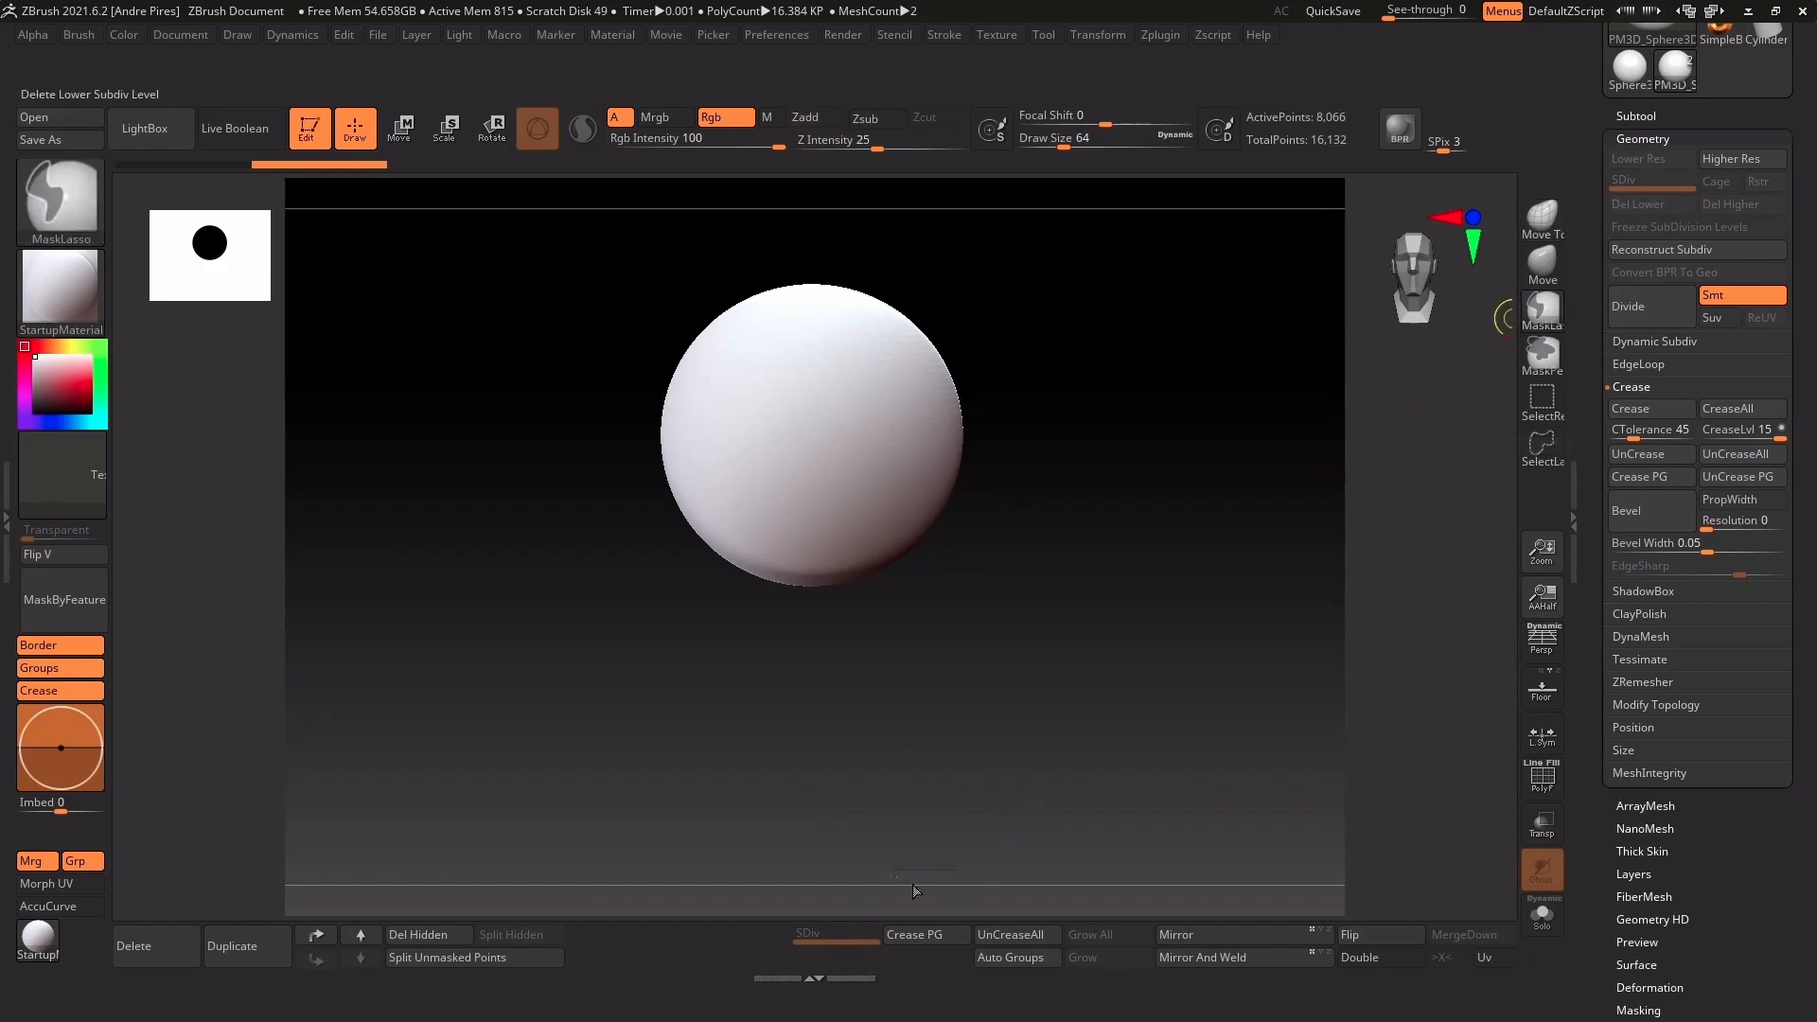
ctrl+alt+drag(915, 891, 823, 959)
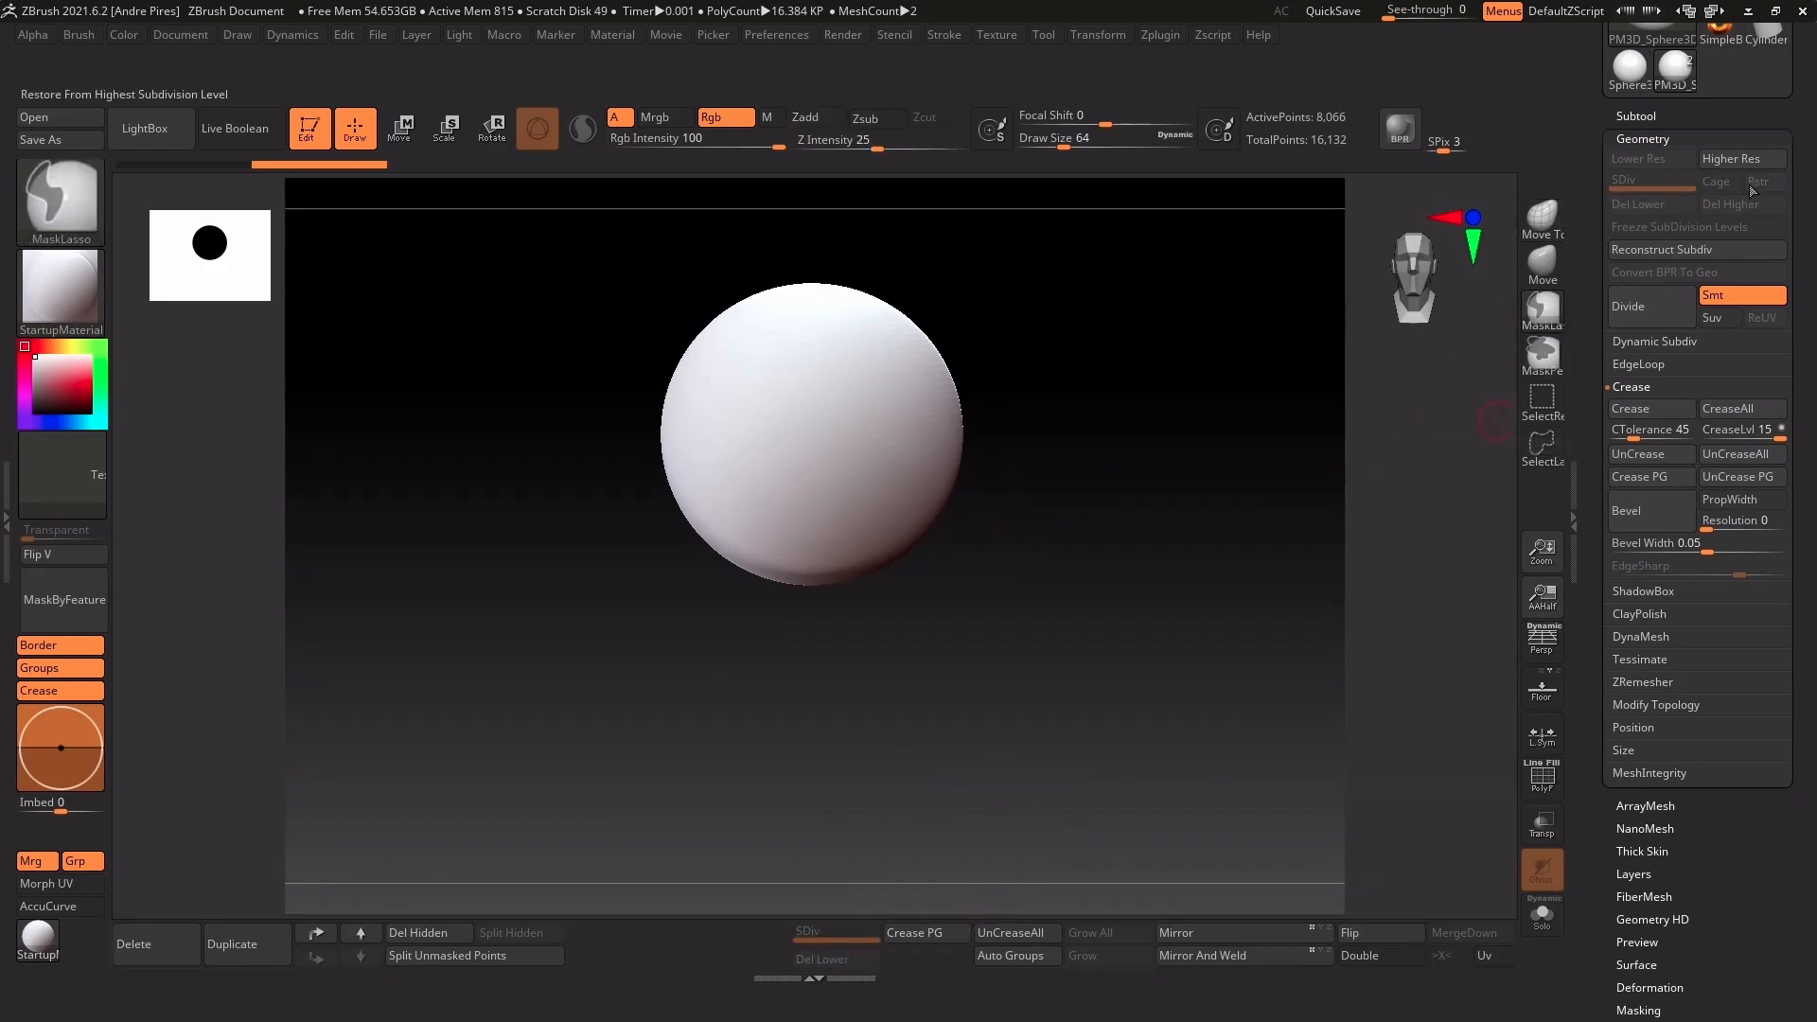
ctrl+alt+drag(1730, 204, 932, 956)
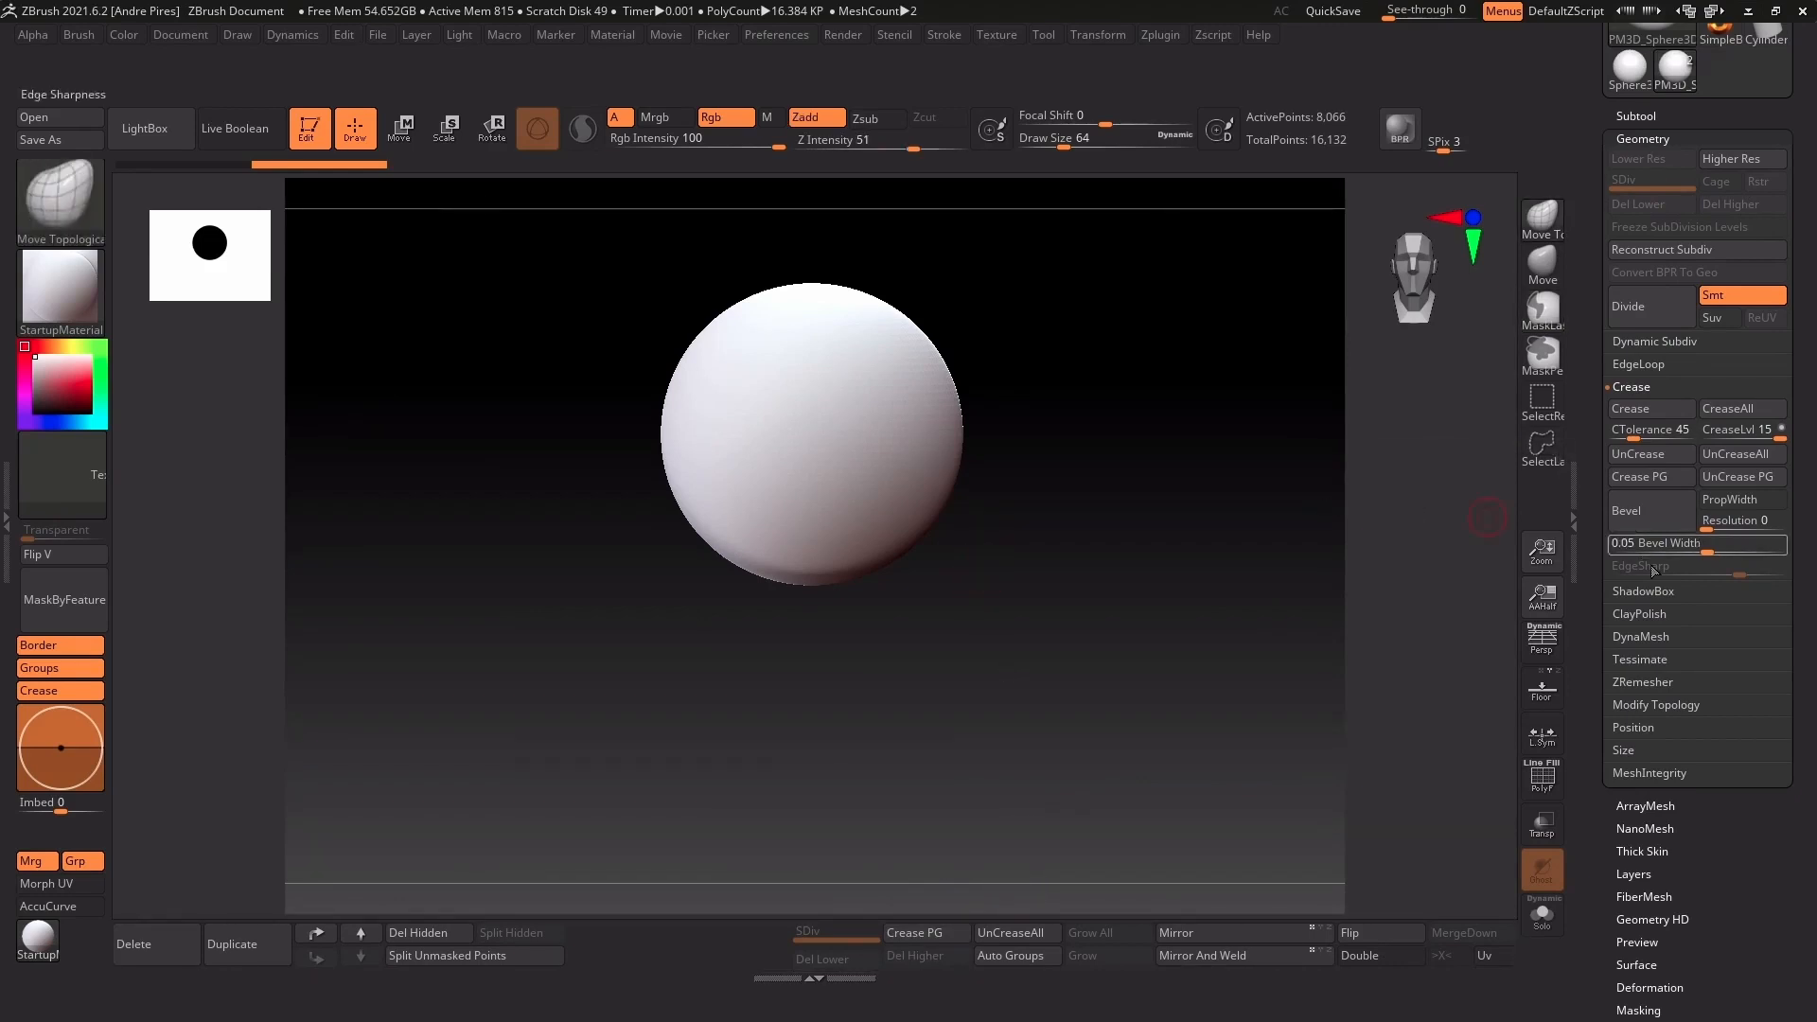
Add the Deformation slider Polish Crisp Edges to the shelf below the canvas, beside the SDiv slider
scroll(1584, 577, down, 3)
scroll(1585, 577, down, 3)
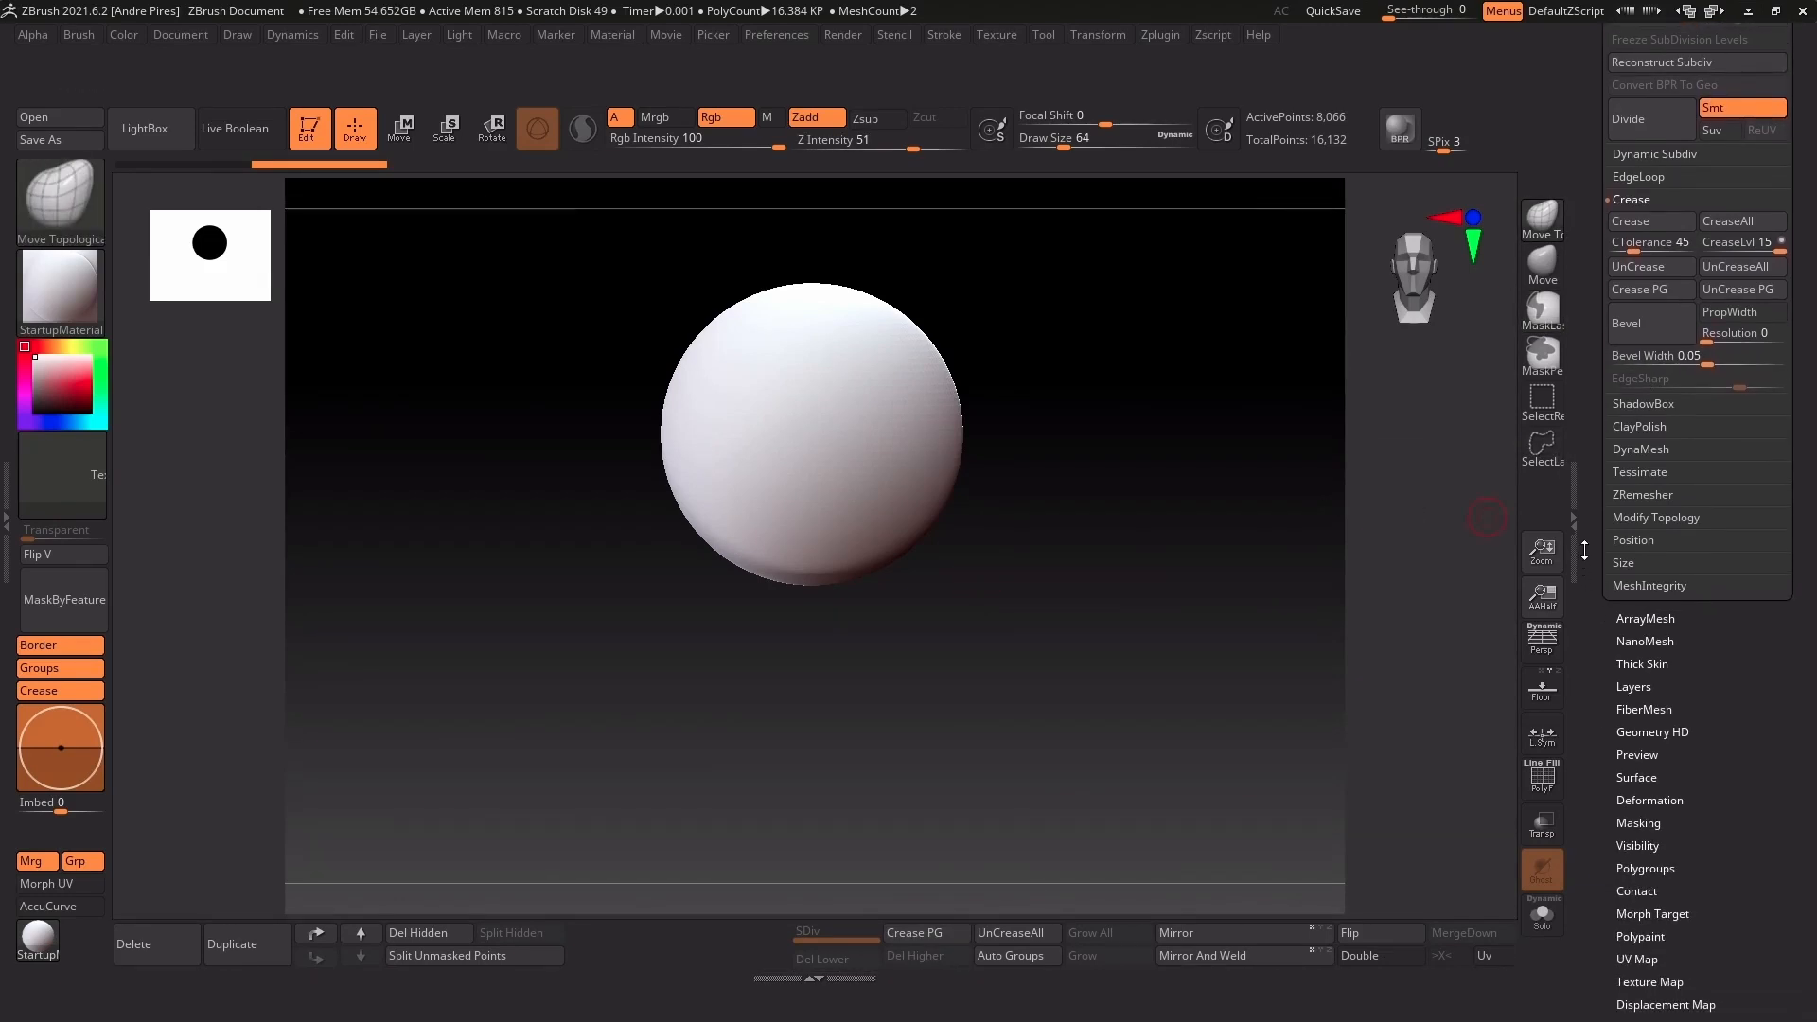
click(1652, 591)
scroll(1655, 600, down, 10)
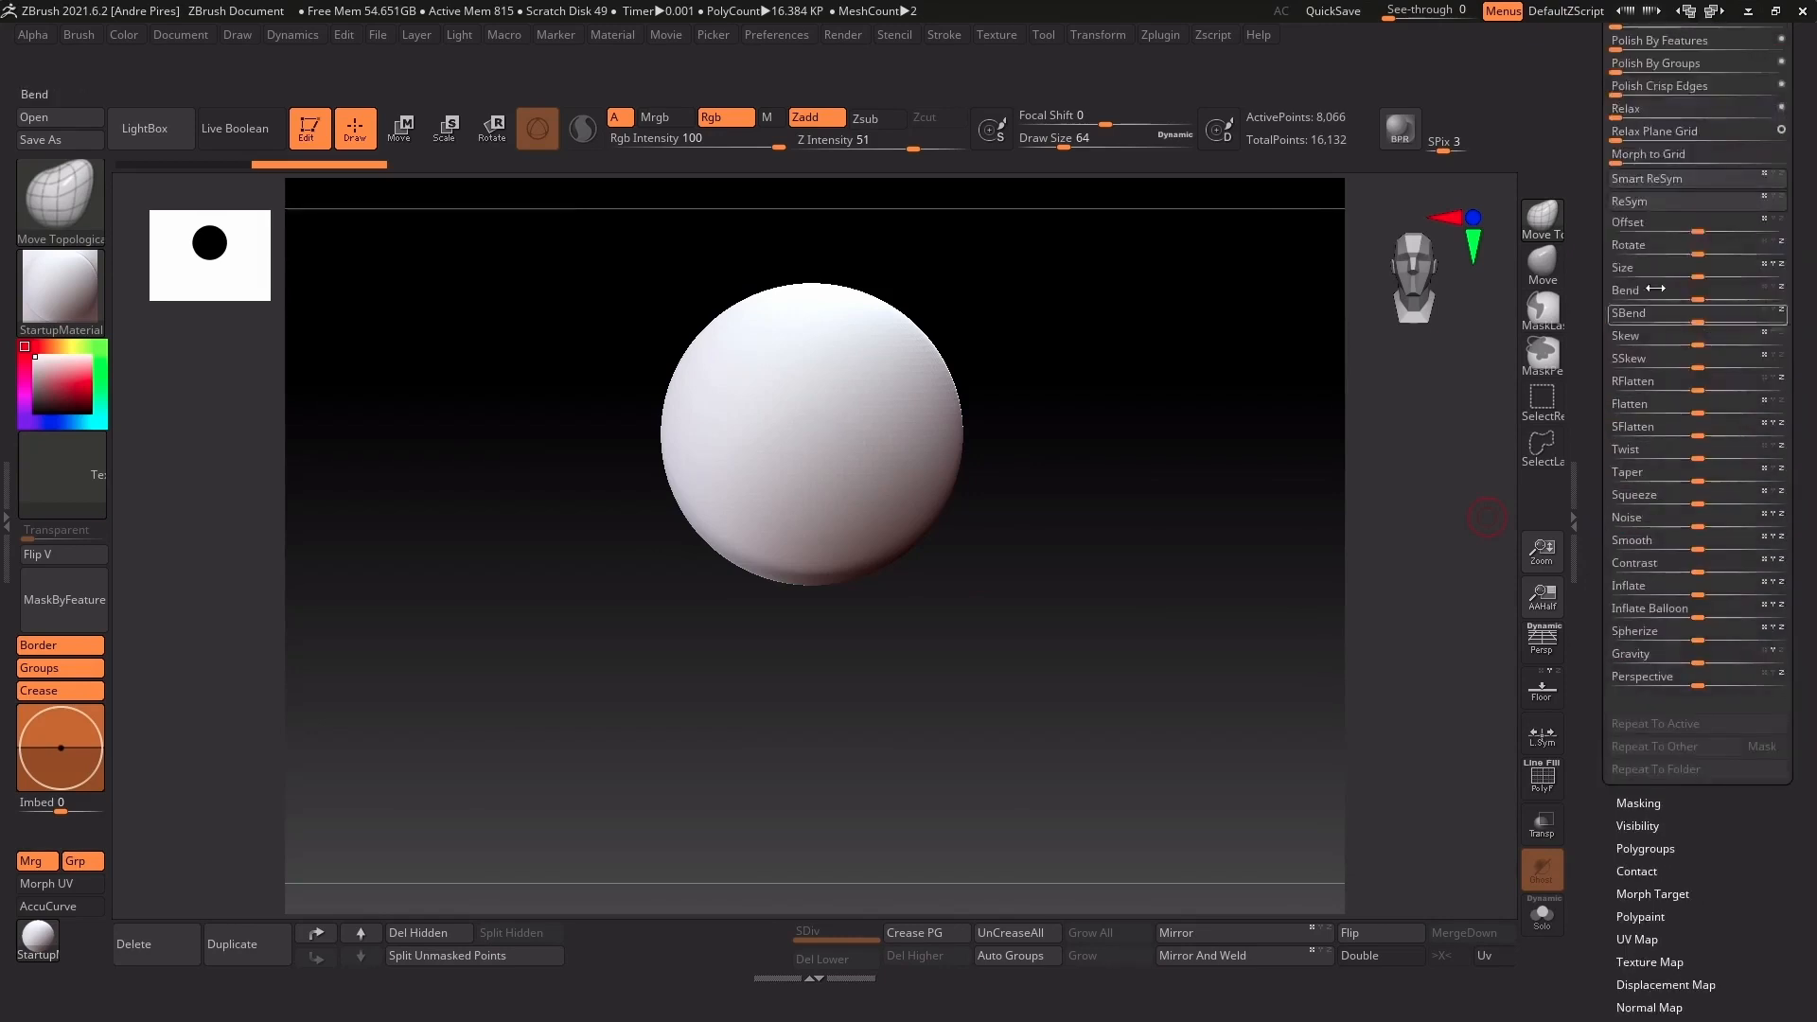
mouse_move(1688, 85)
ctrl+alt+mouse_down()
mouse_move(1501, 379)
mouse_move(868, 643)
mouse_move(705, 887)
ctrl+alt+mouse_up()
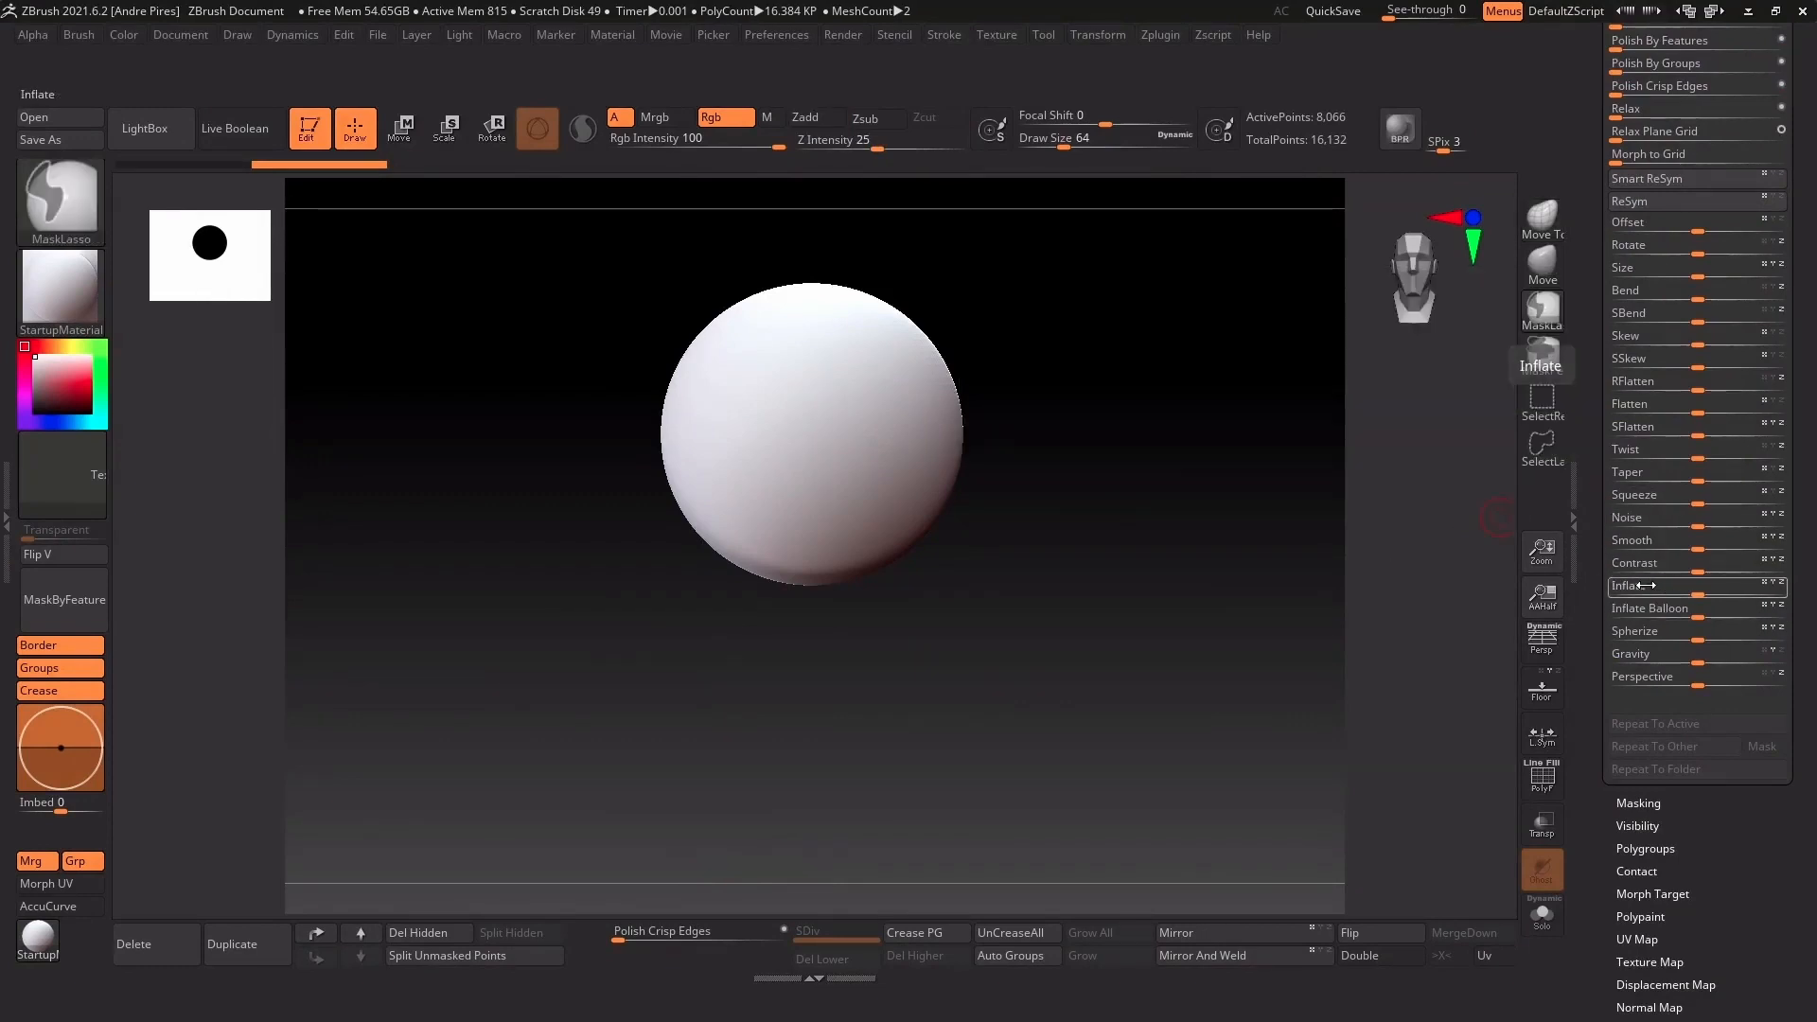
Add the Deformation slider Inflate to the shelf beneath Polish Crisp Edges and turn off interface customization
mouse_move(1646, 586)
ctrl+alt+mouse_down()
mouse_move(804, 876)
mouse_move(738, 956)
mouse_move(671, 954)
ctrl+alt+mouse_up()
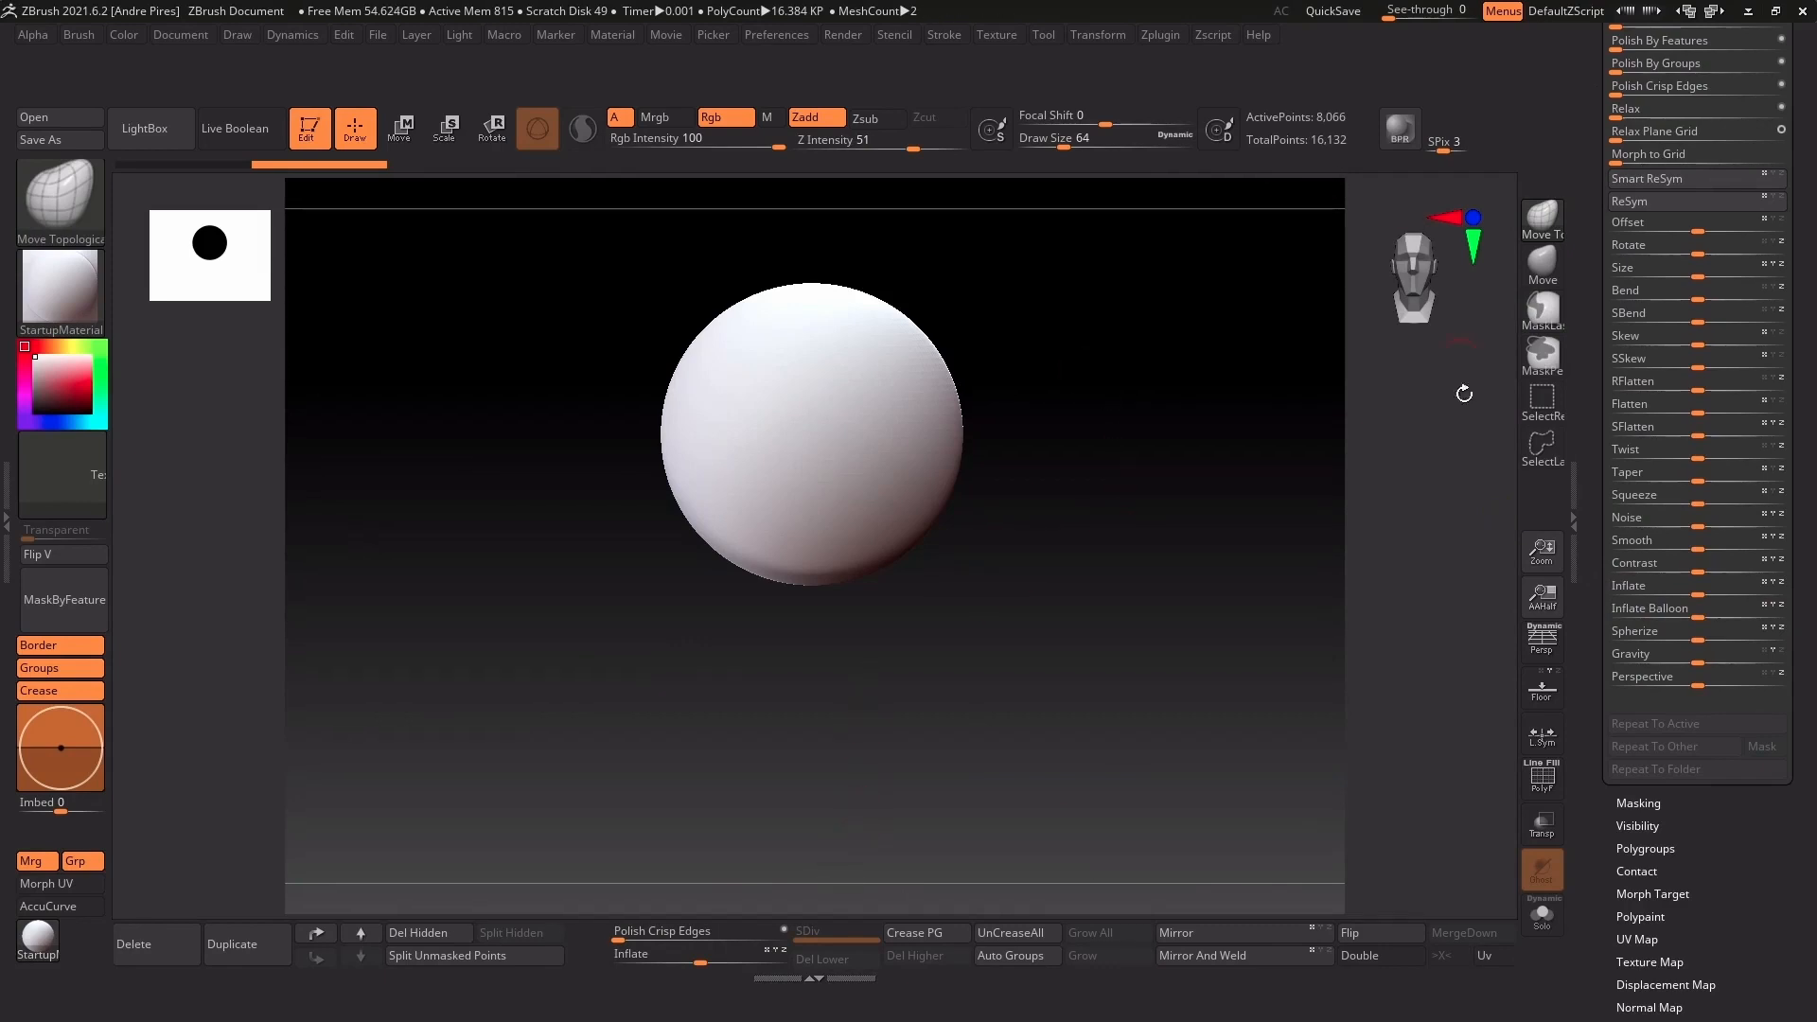
click(774, 35)
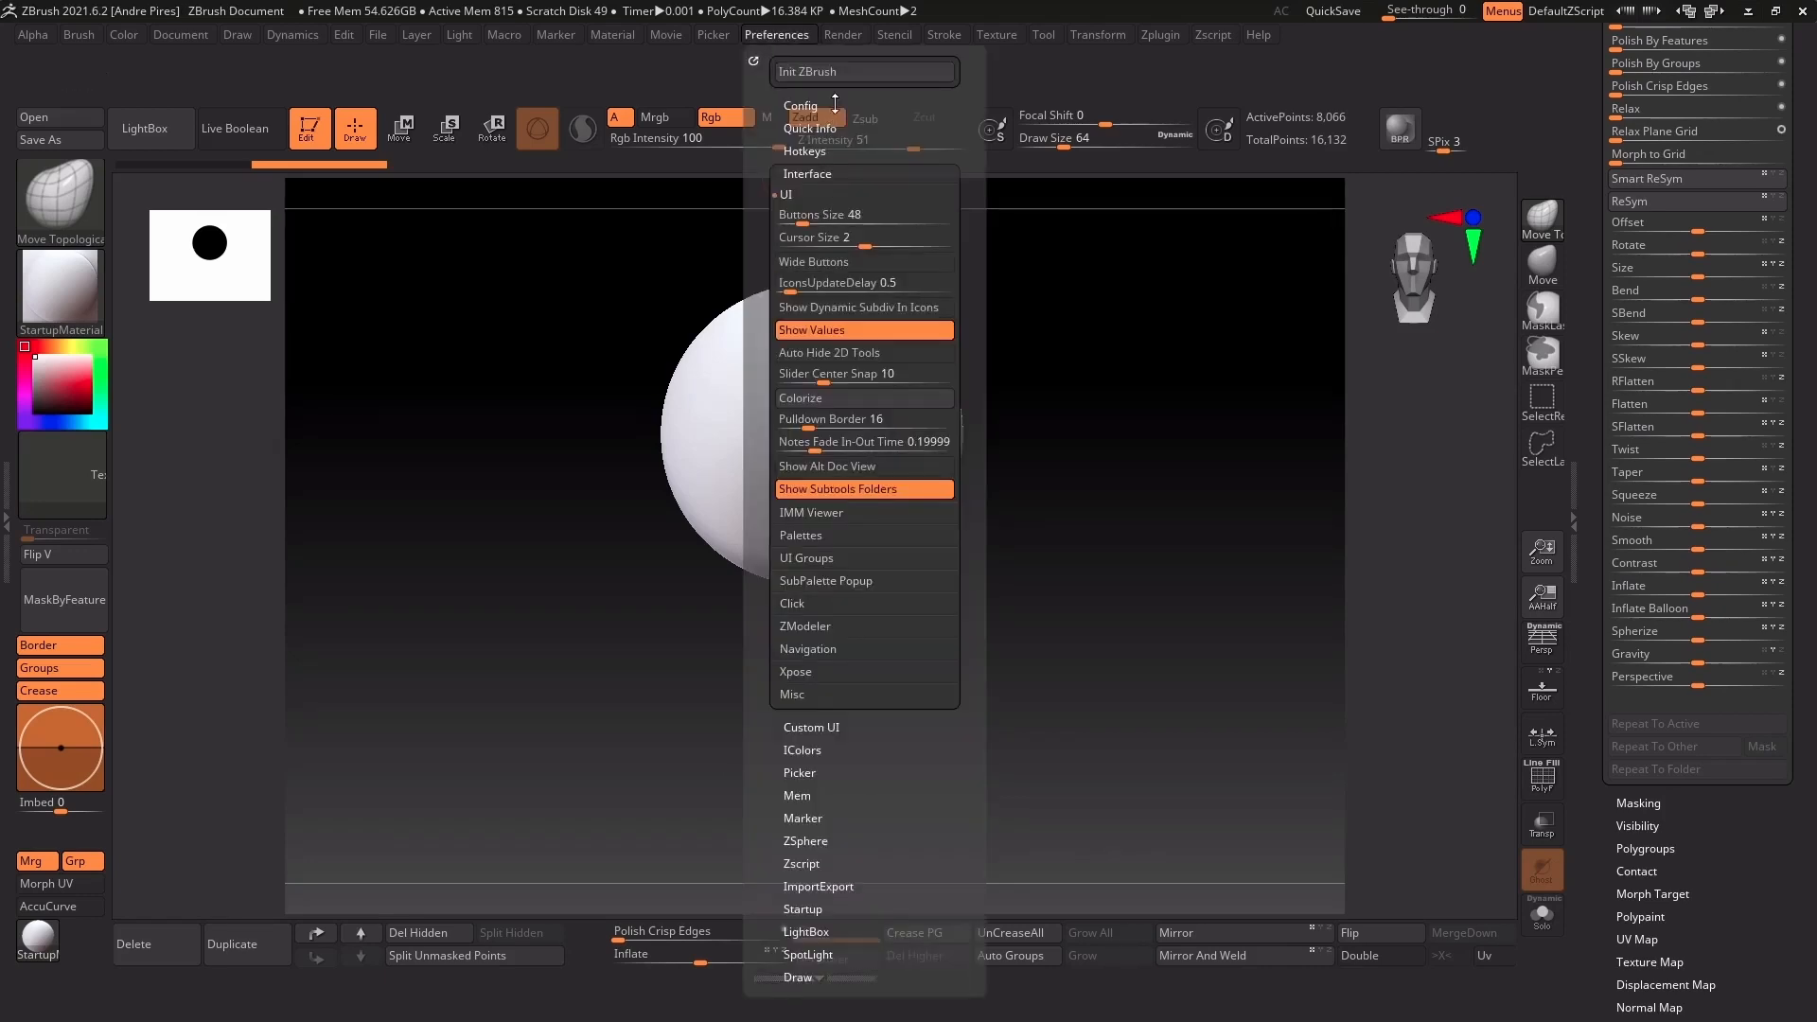
click(805, 105)
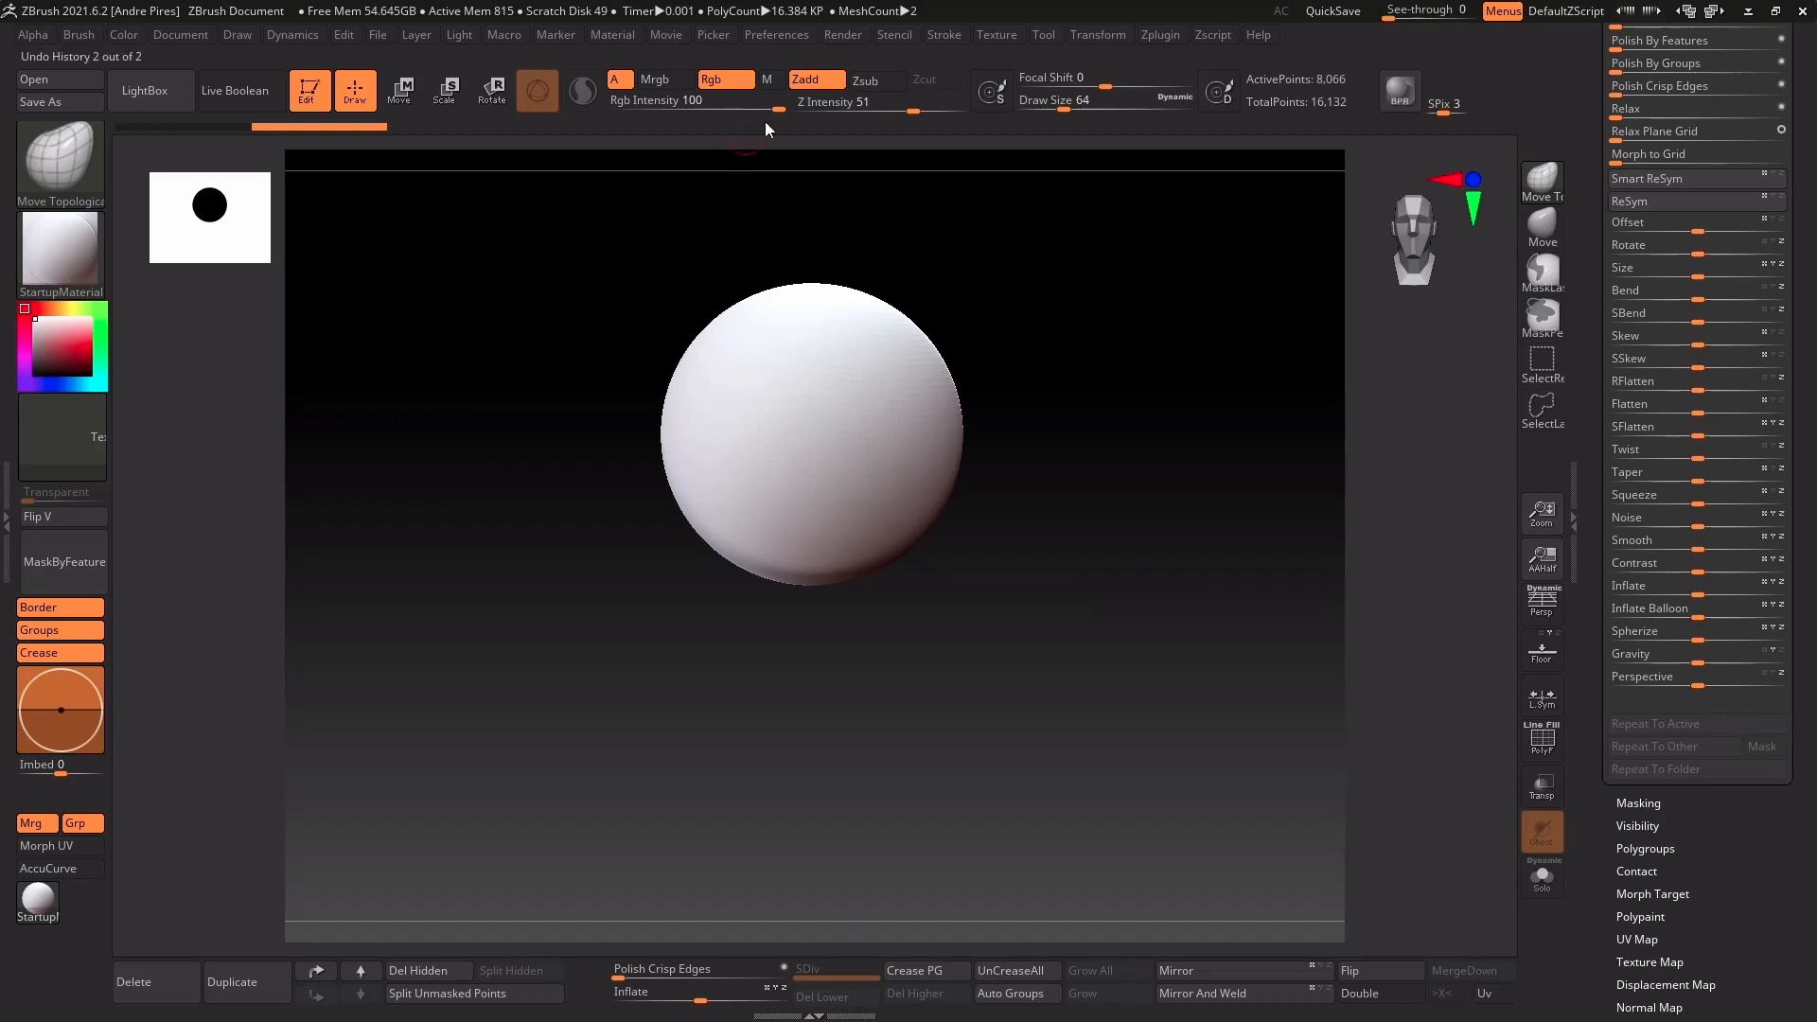
Pick a bright green and apply it as the interface's pressed switch color (Sw2)
click(760, 35)
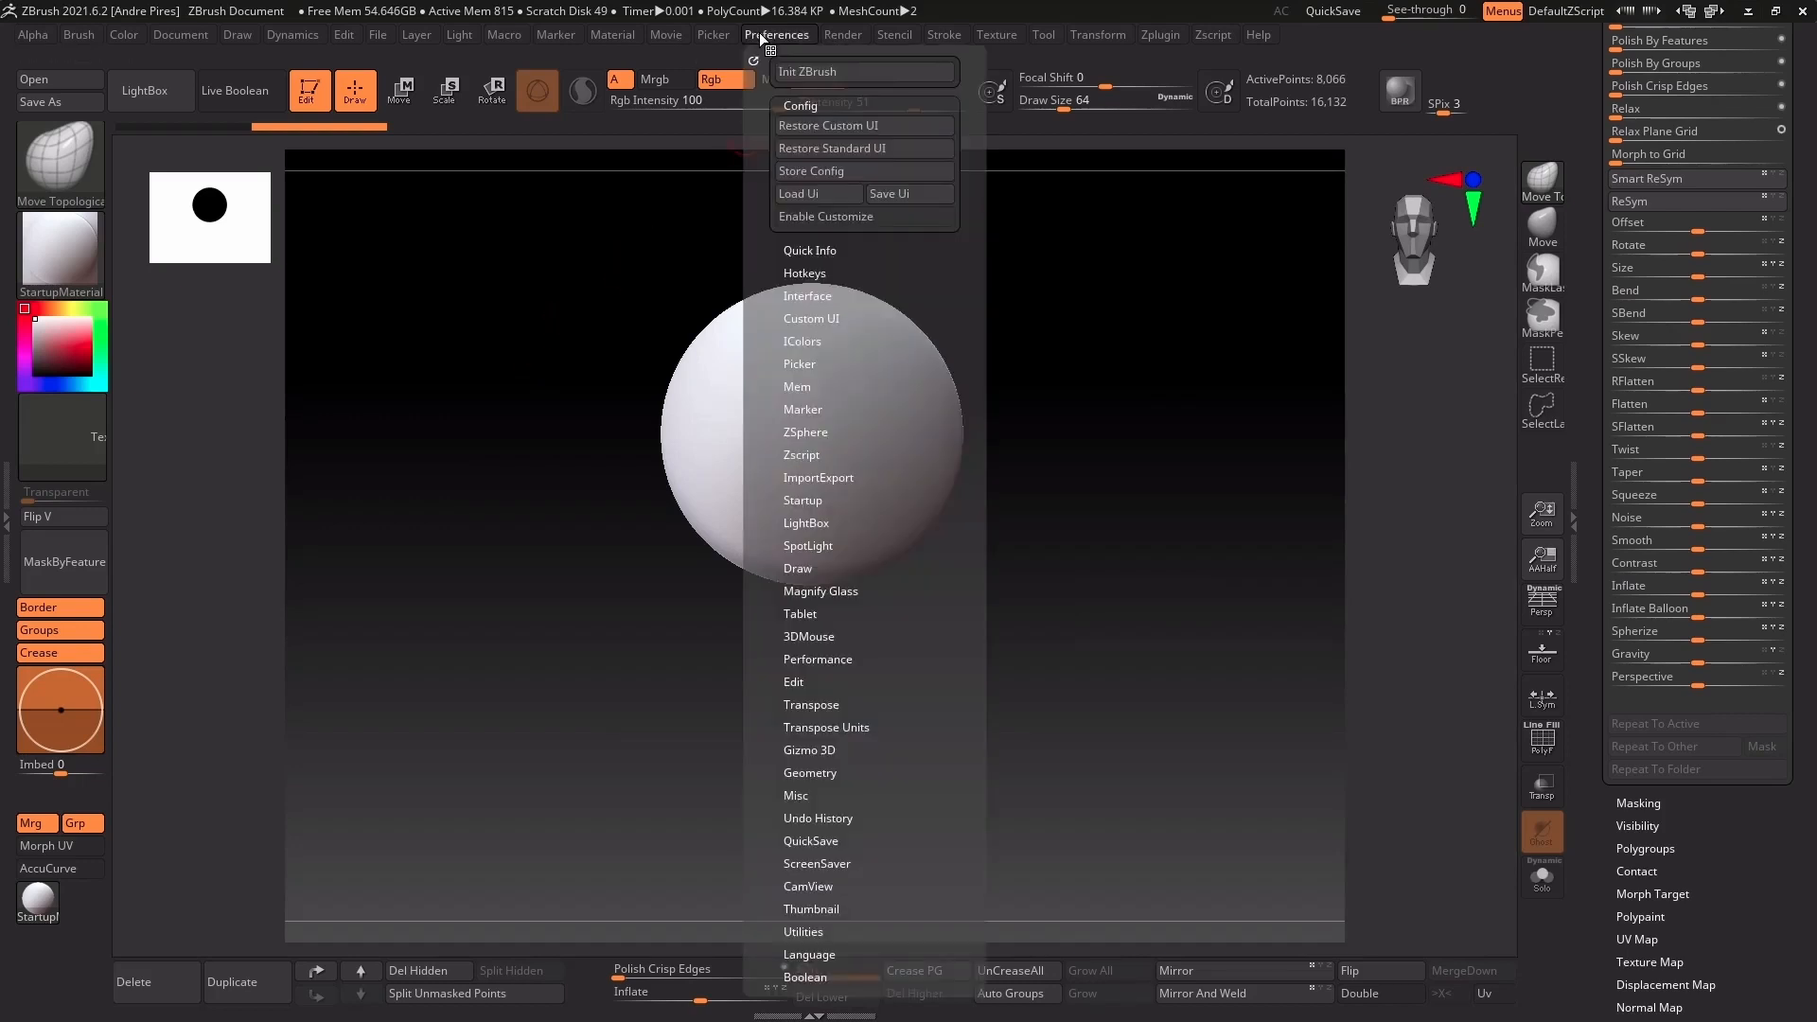
click(808, 343)
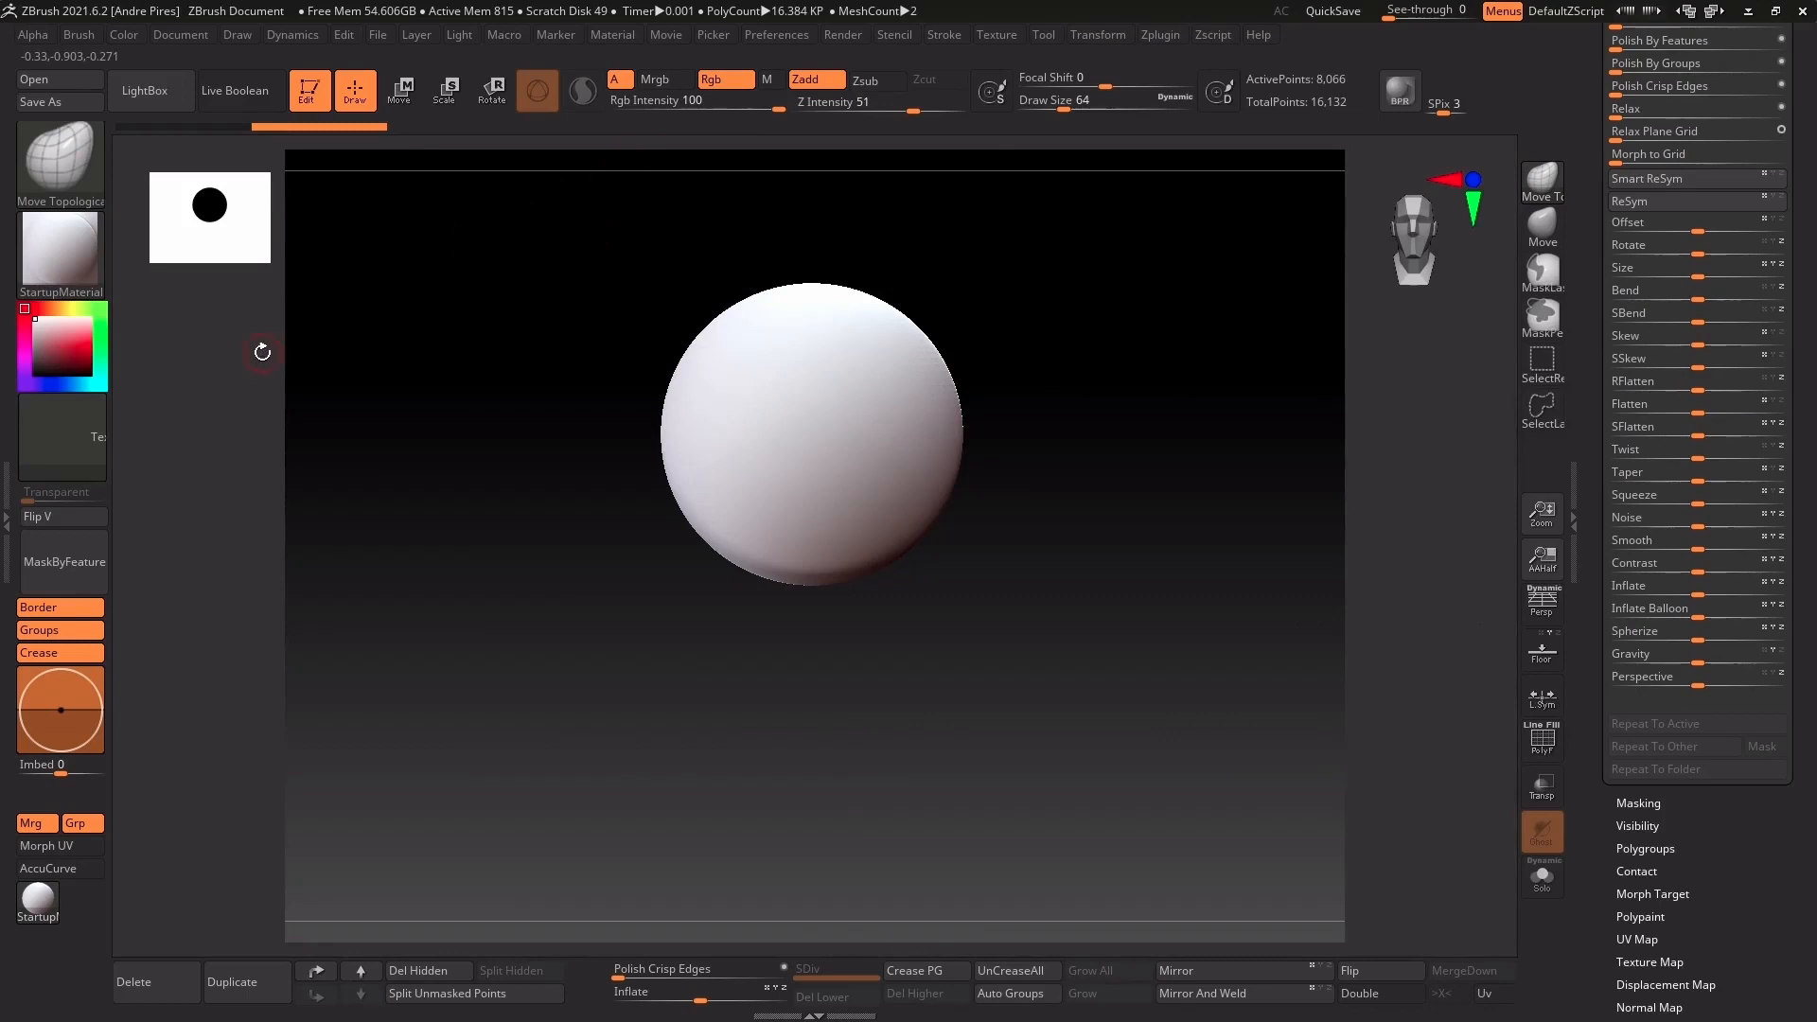
click(94, 333)
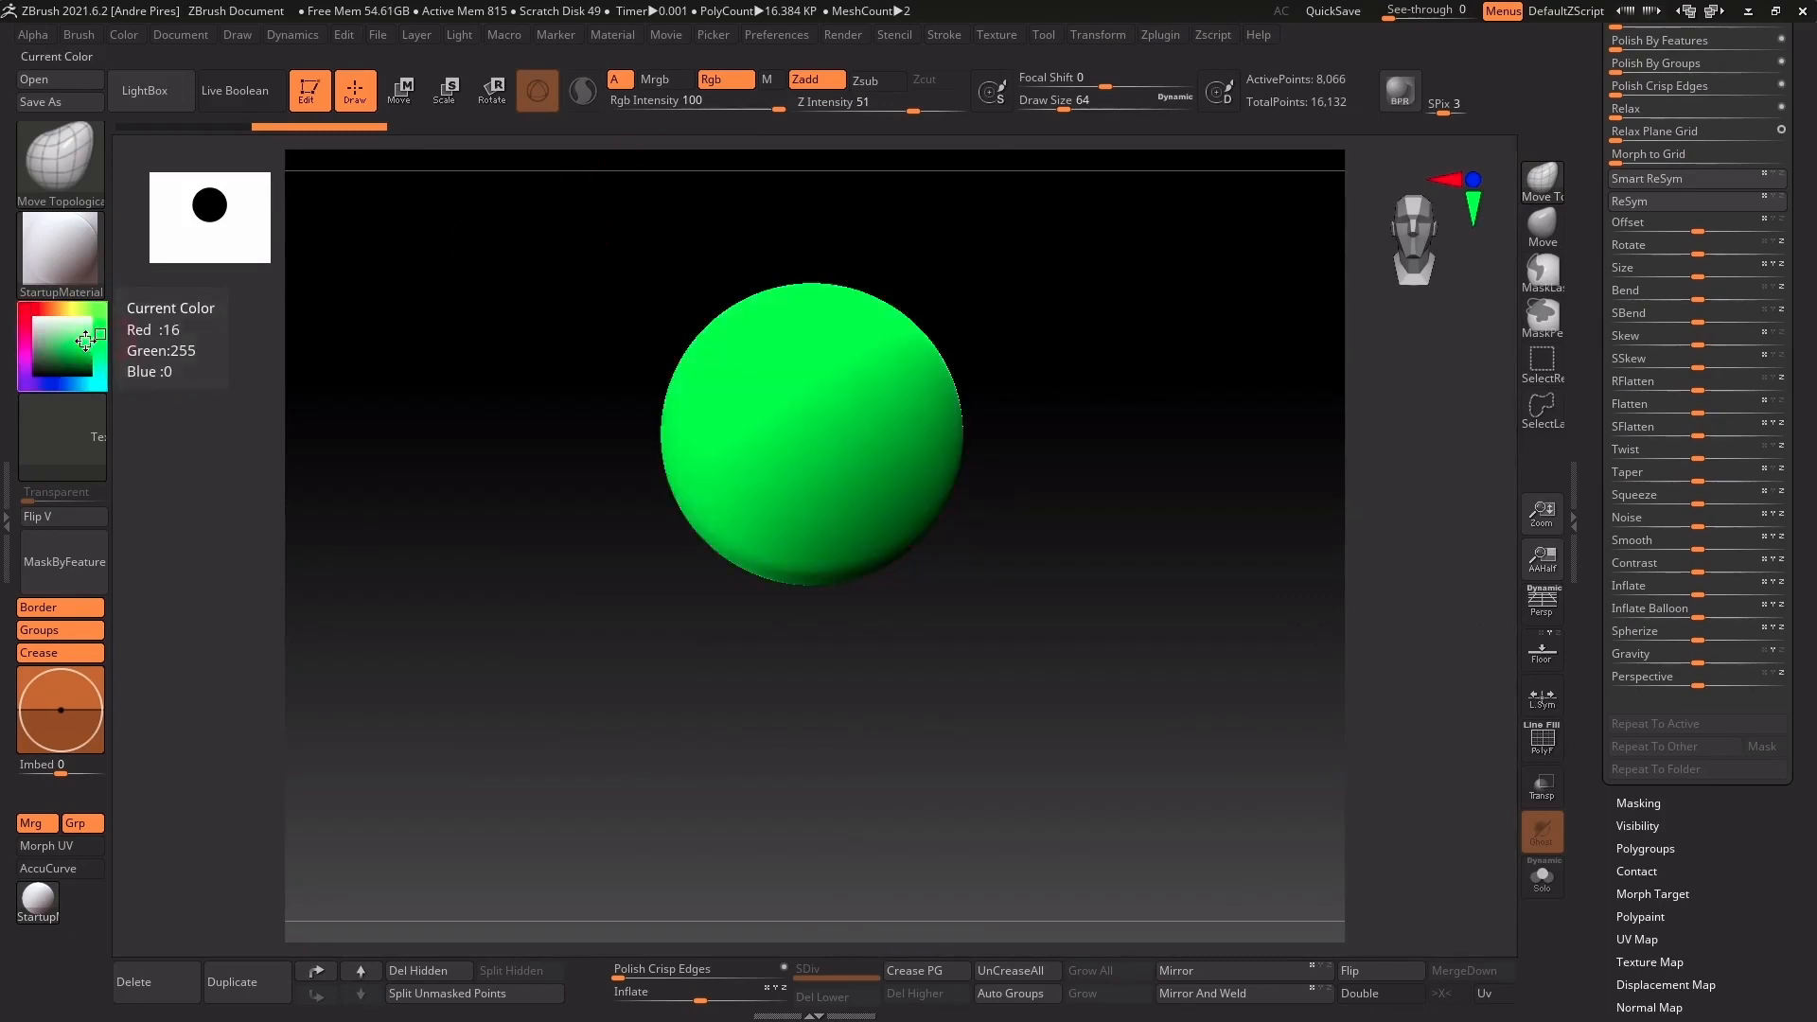
click(91, 349)
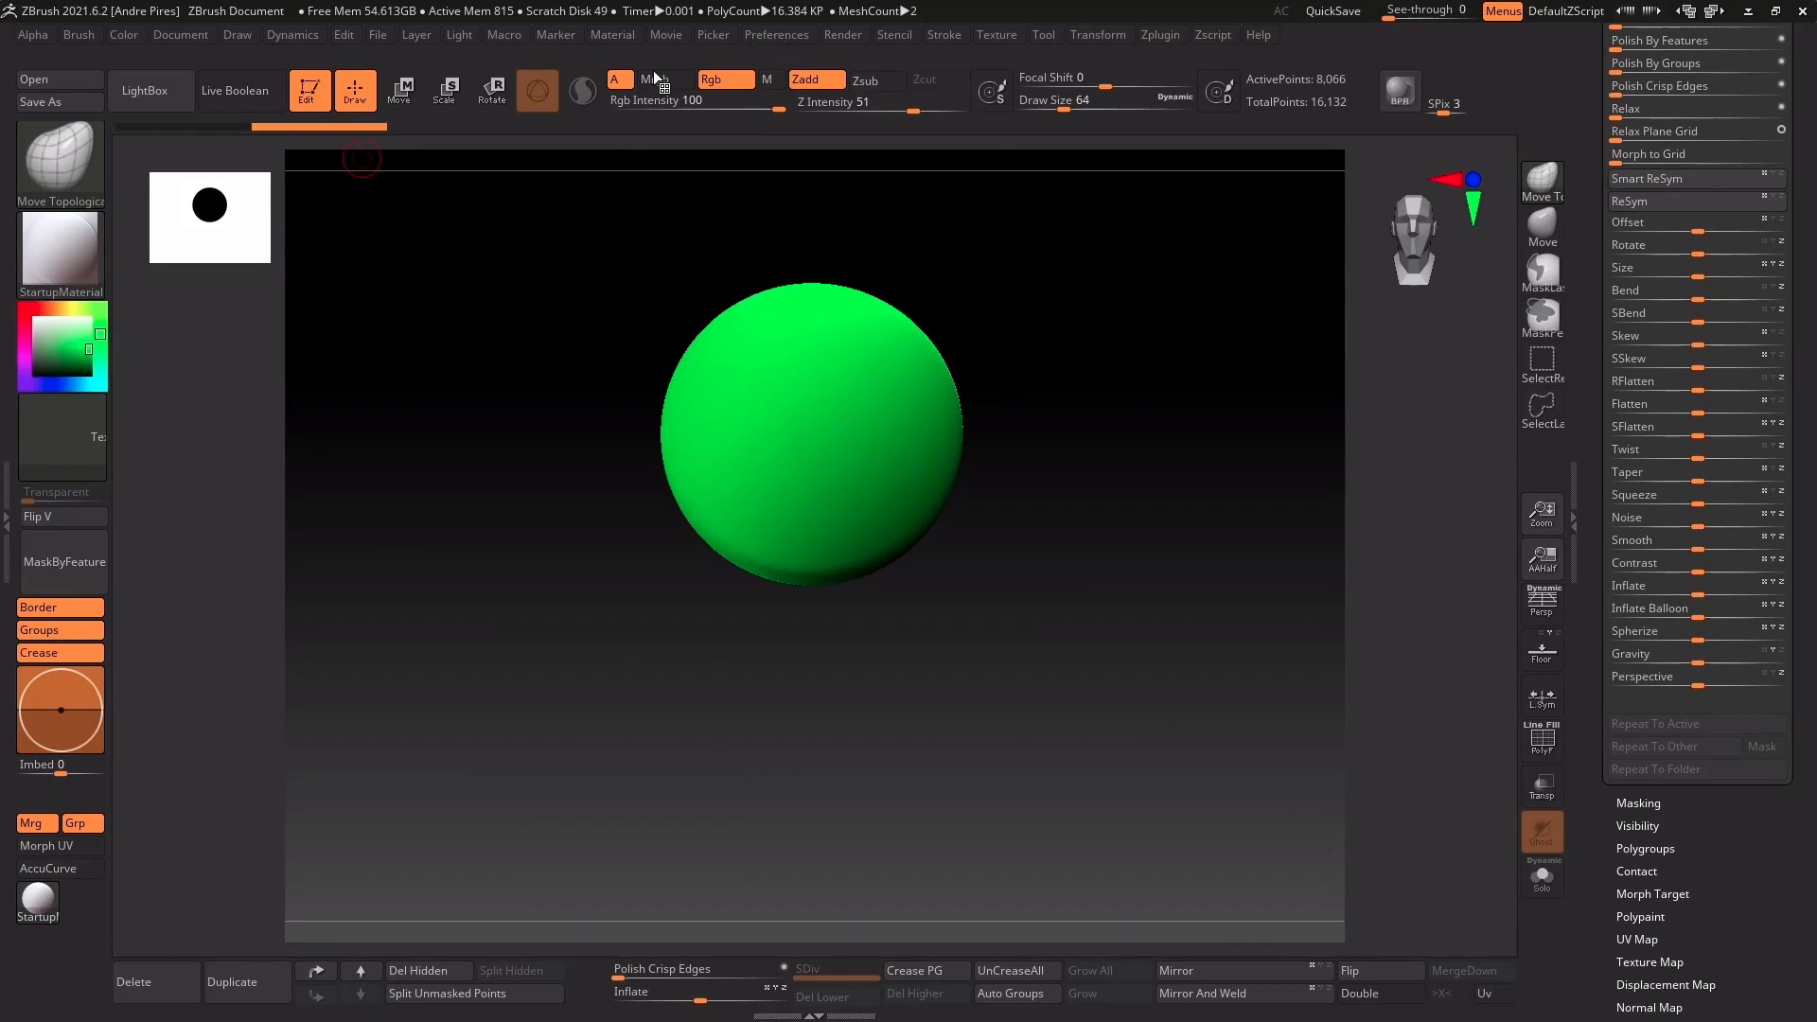
click(776, 34)
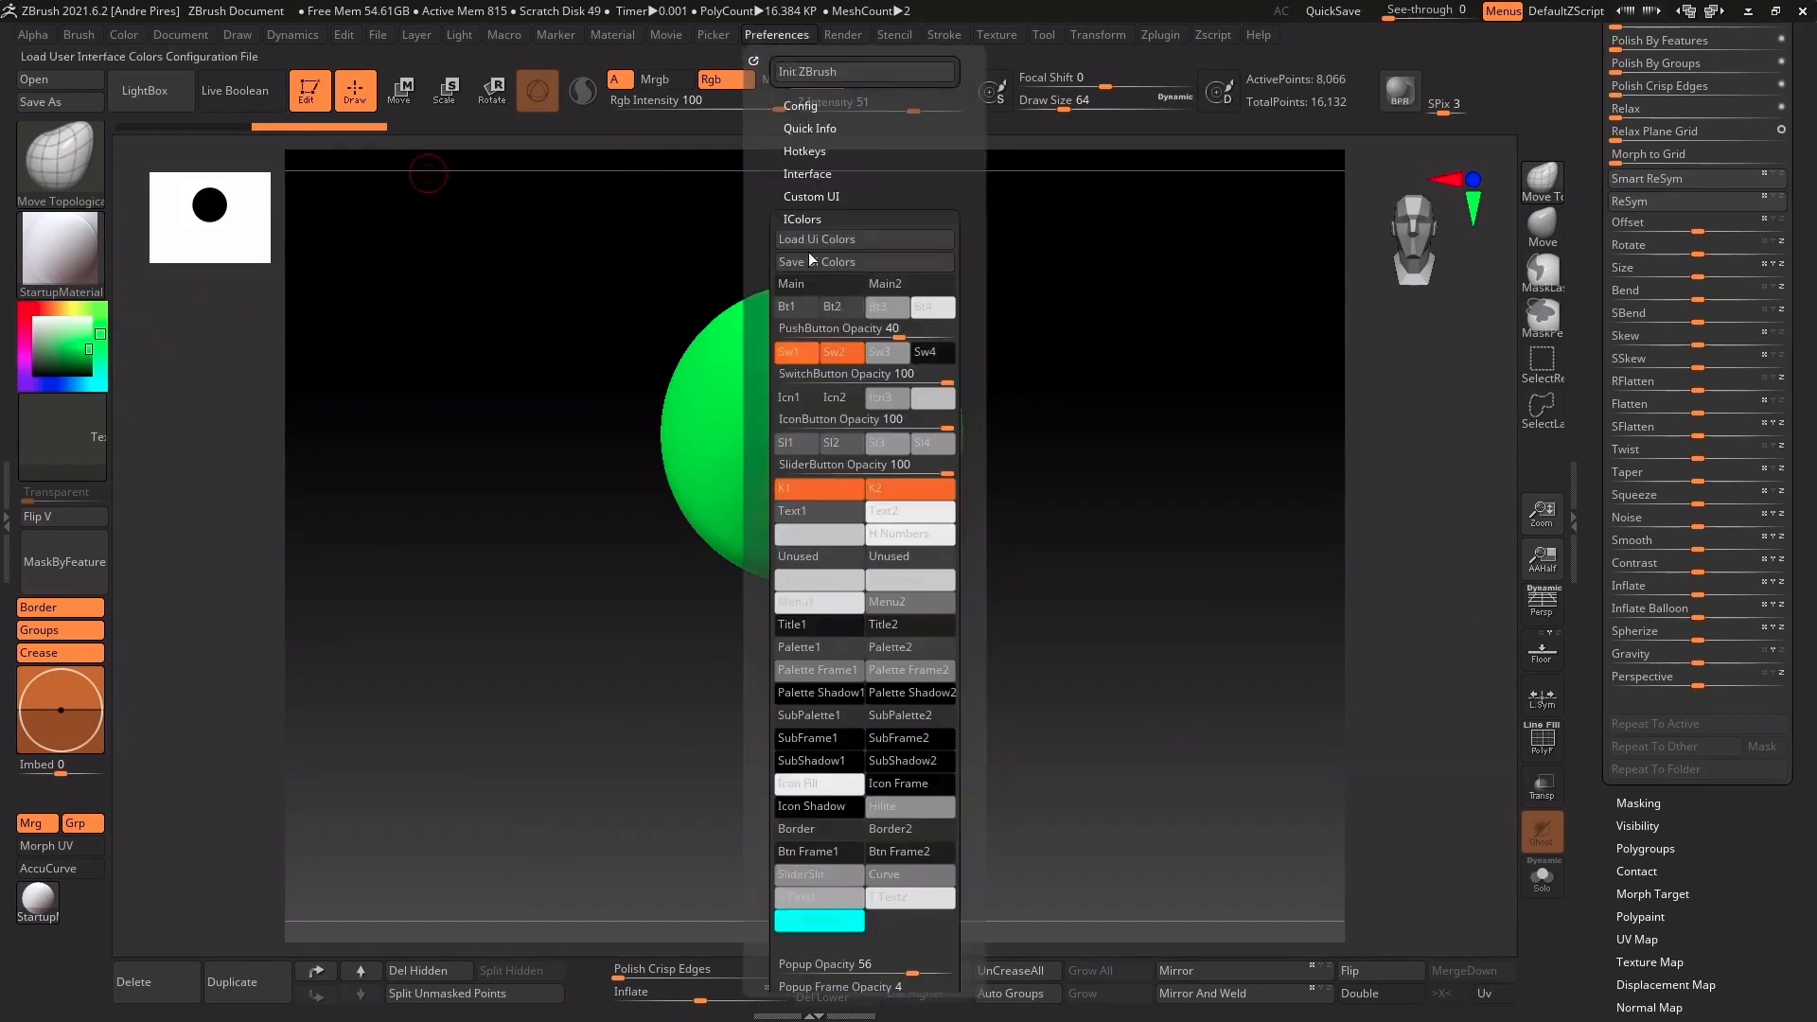
click(838, 355)
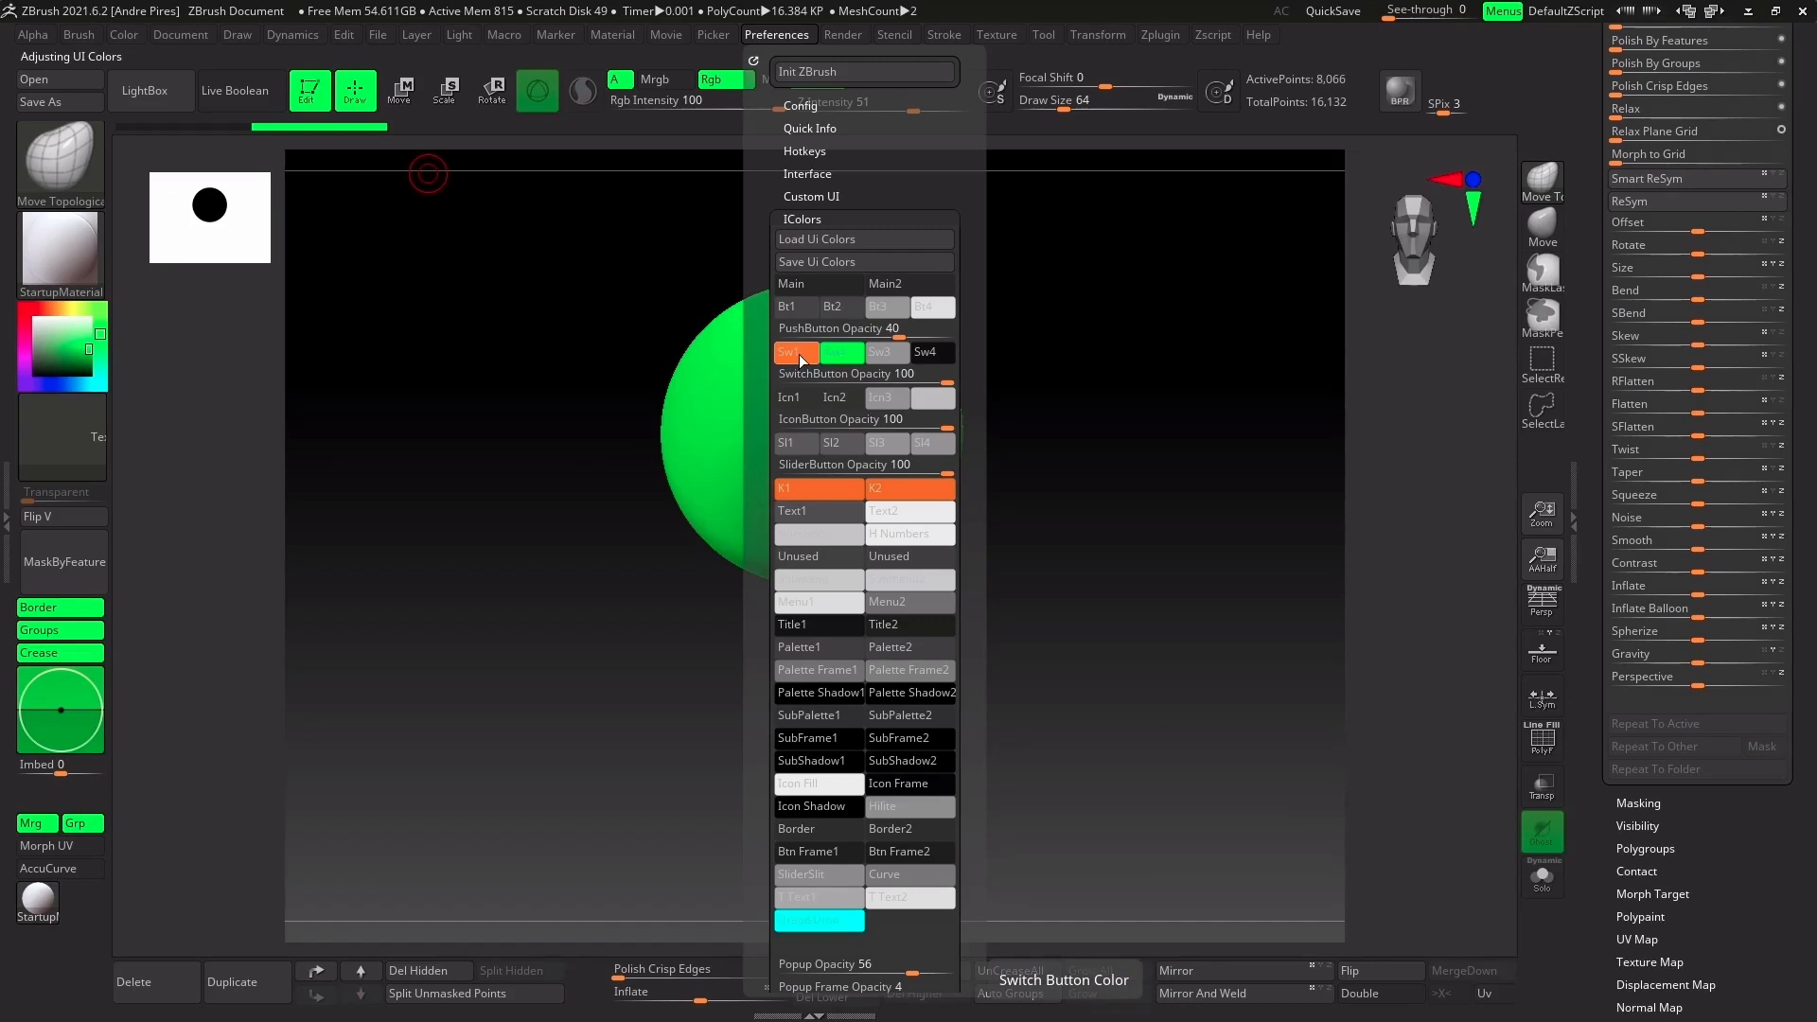
Choose a darker, slightly yellower green (72, 178, 0) and reapply it to the pressed switch color Sw2
click(91, 356)
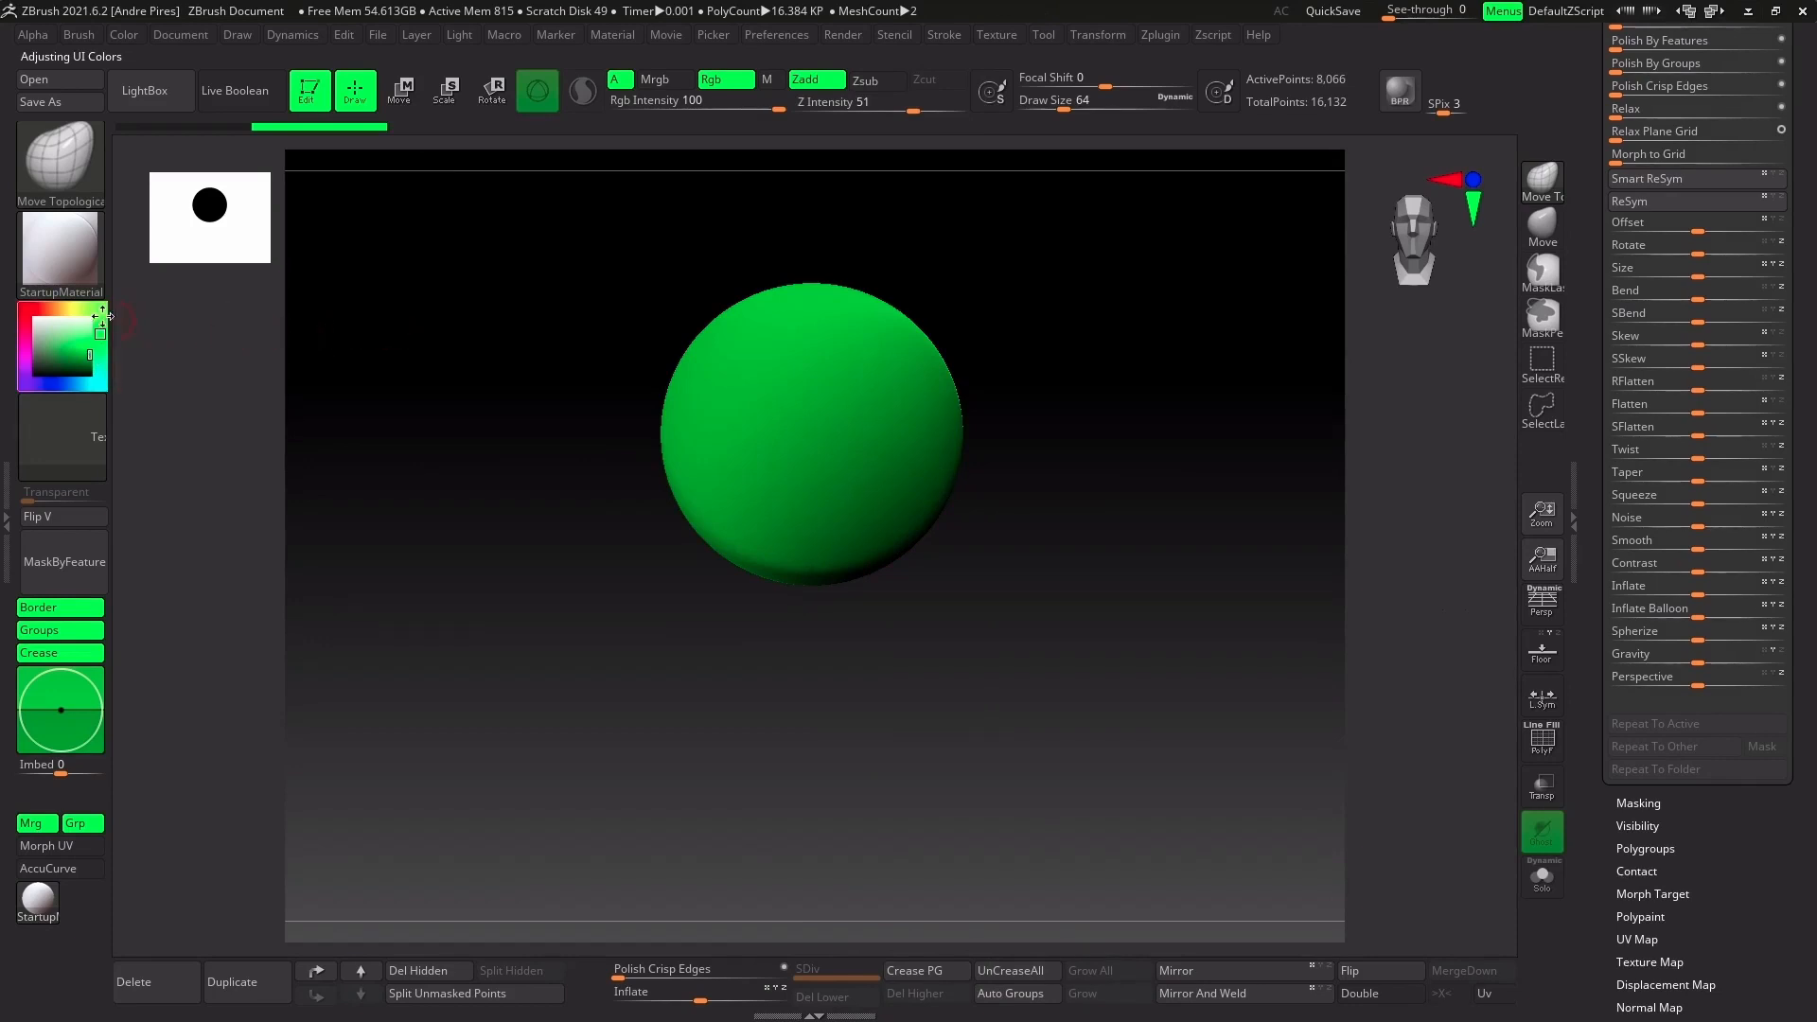
mouse_move(100, 321)
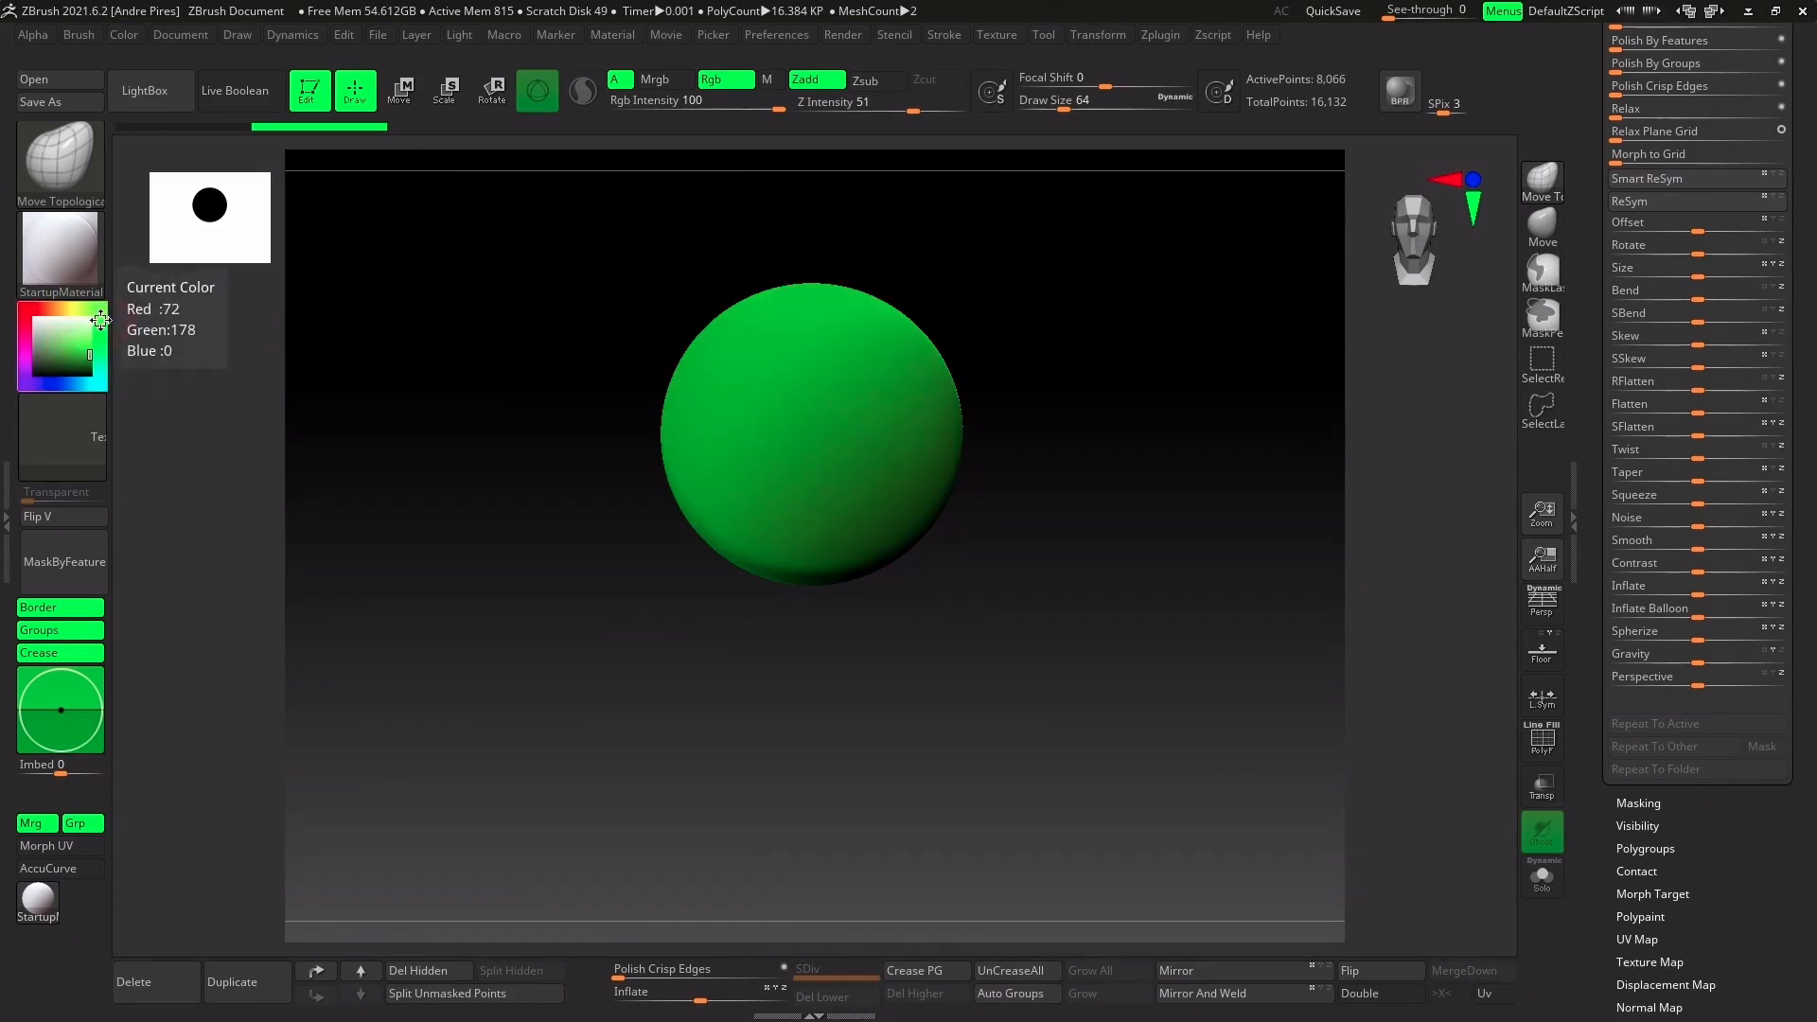
click(778, 34)
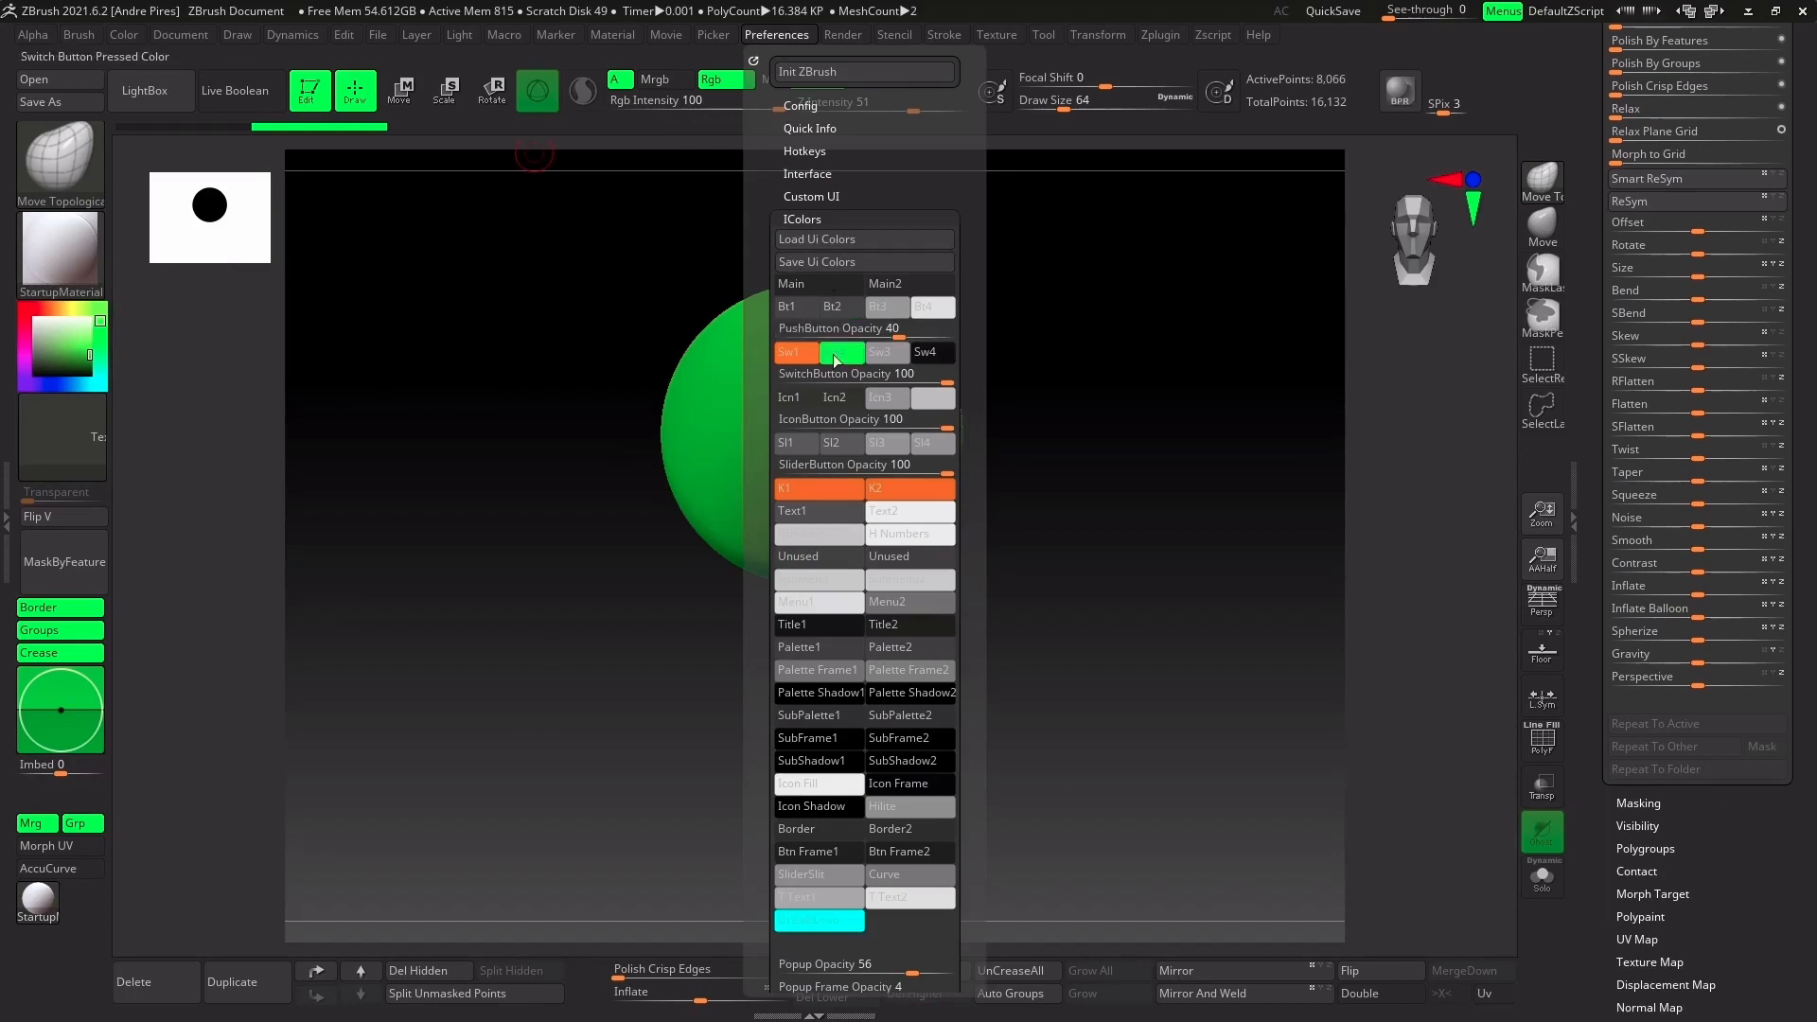
click(836, 361)
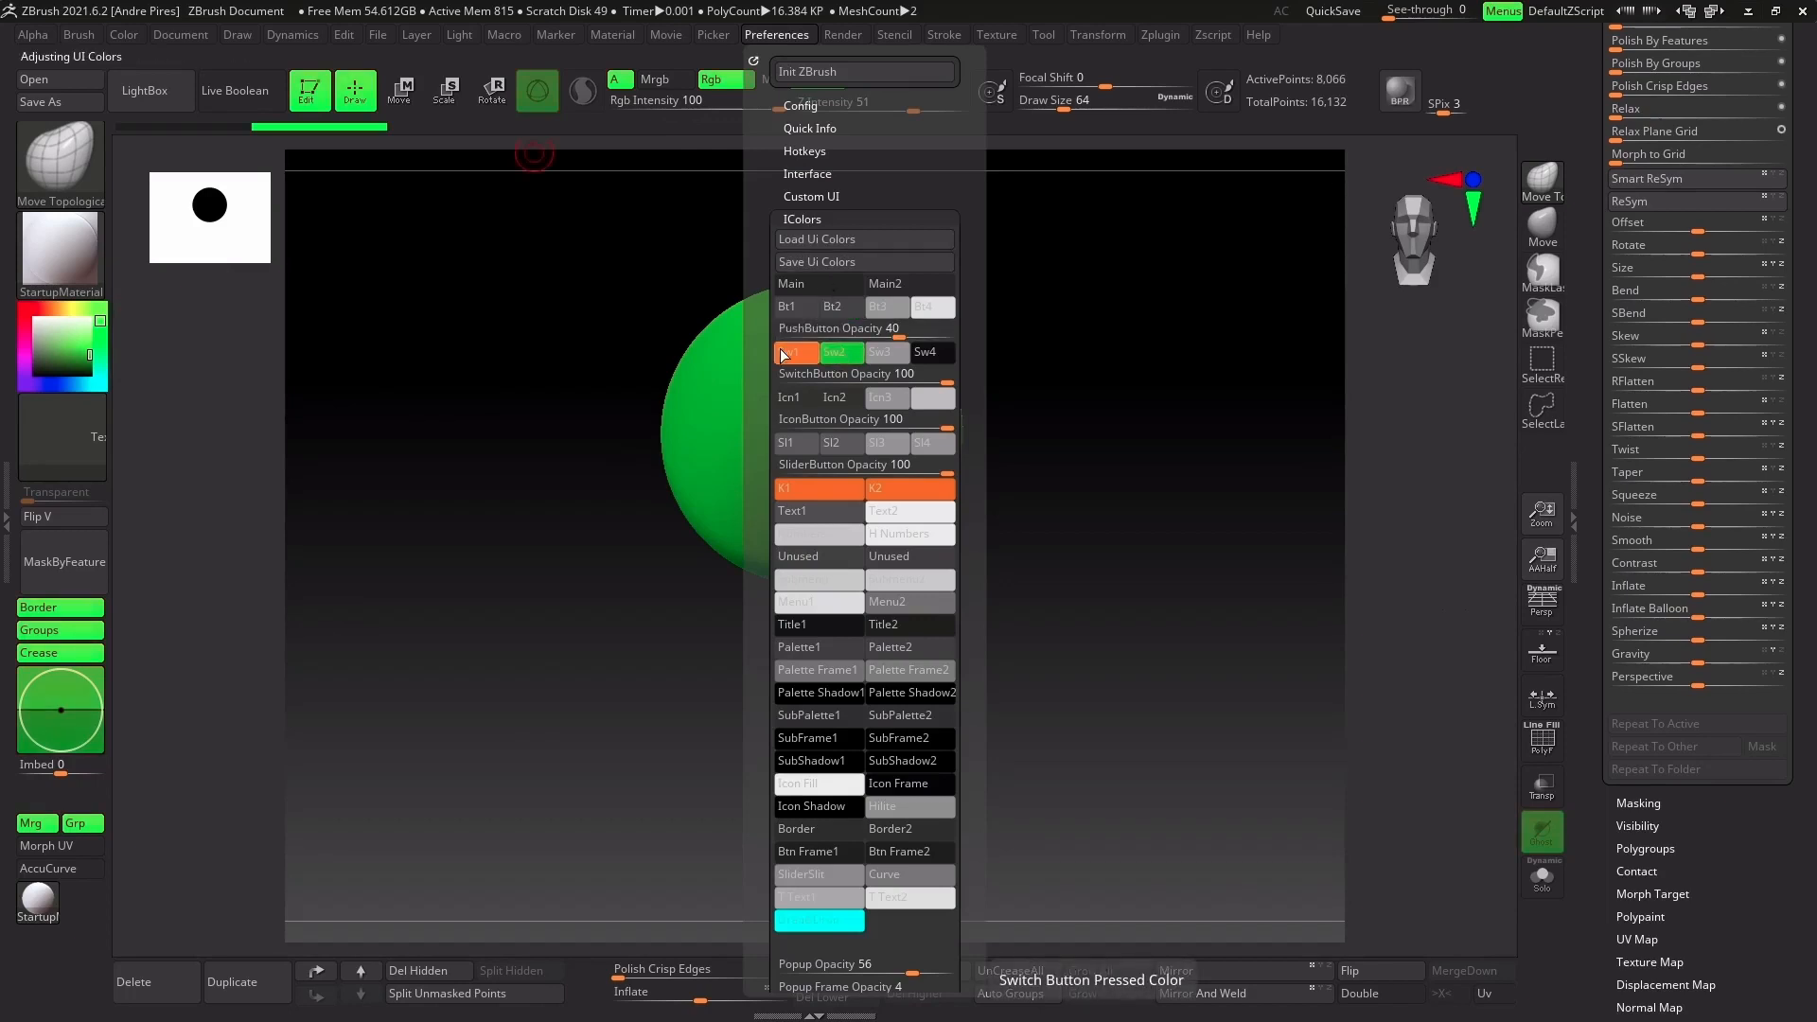
Pick a lighter, less saturated green and assign it to the pressed switch color Sw2
click(83, 355)
drag(84, 355, 85, 353)
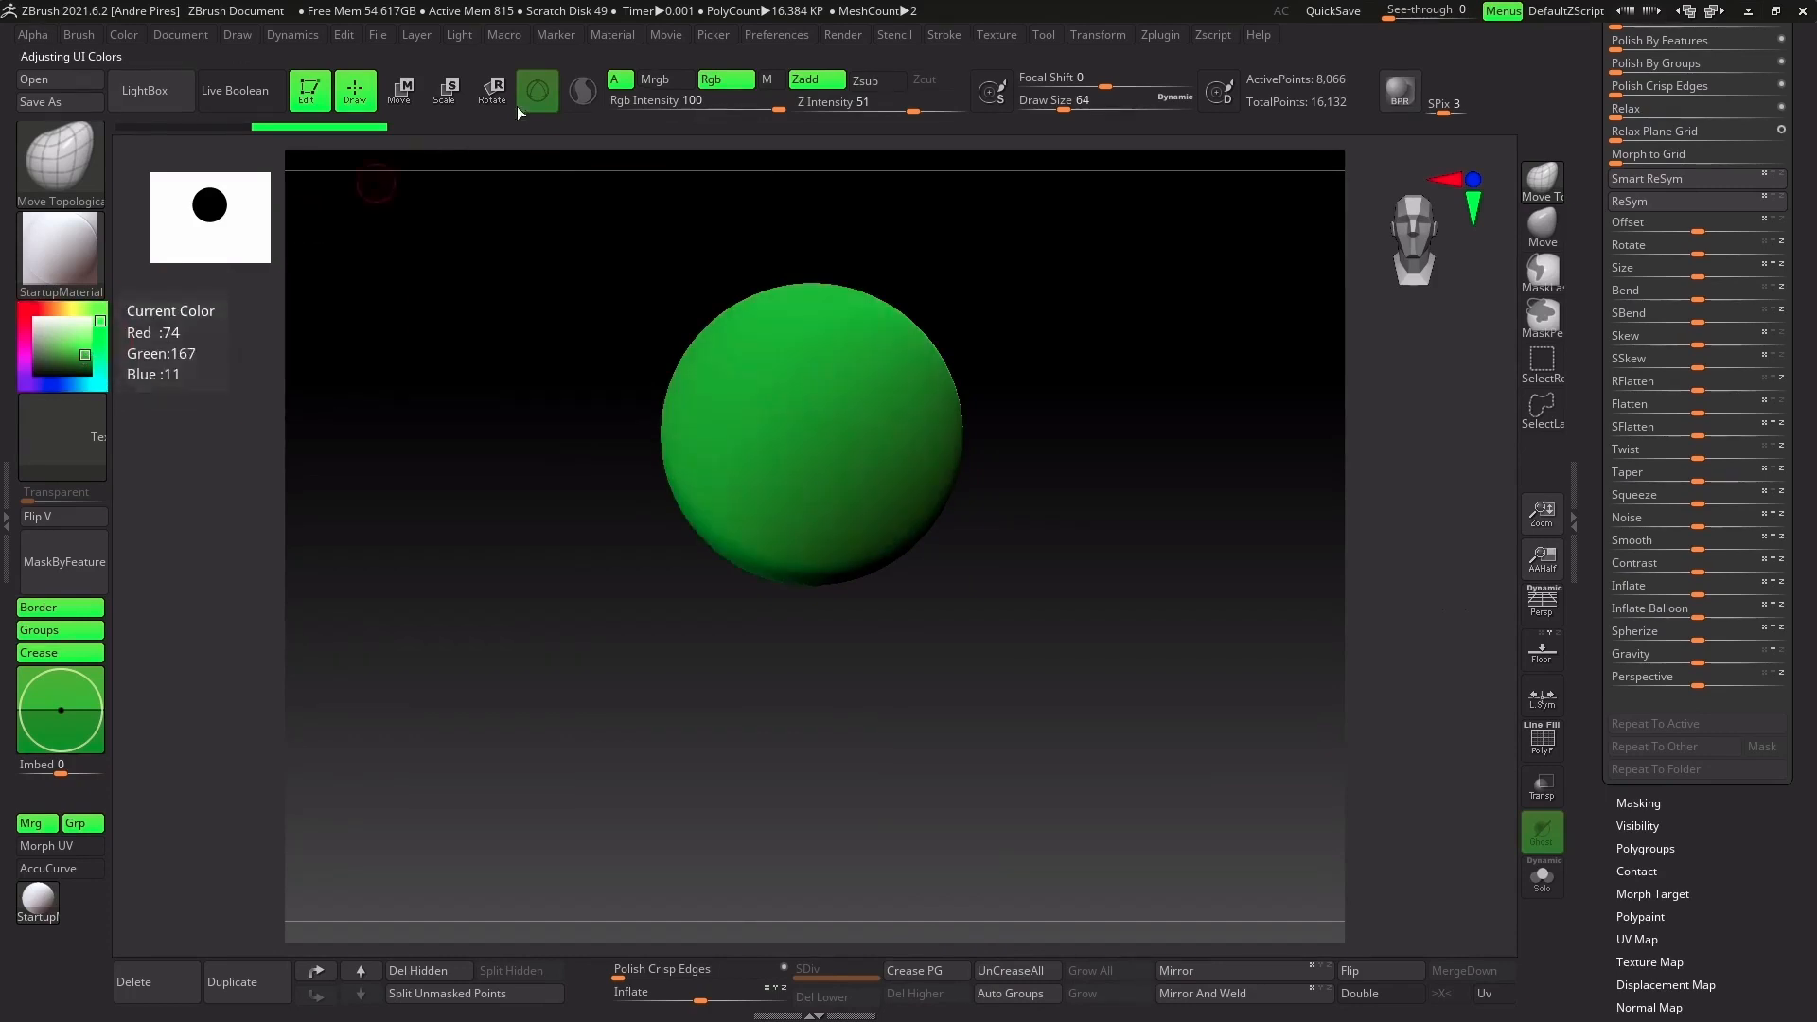
click(777, 34)
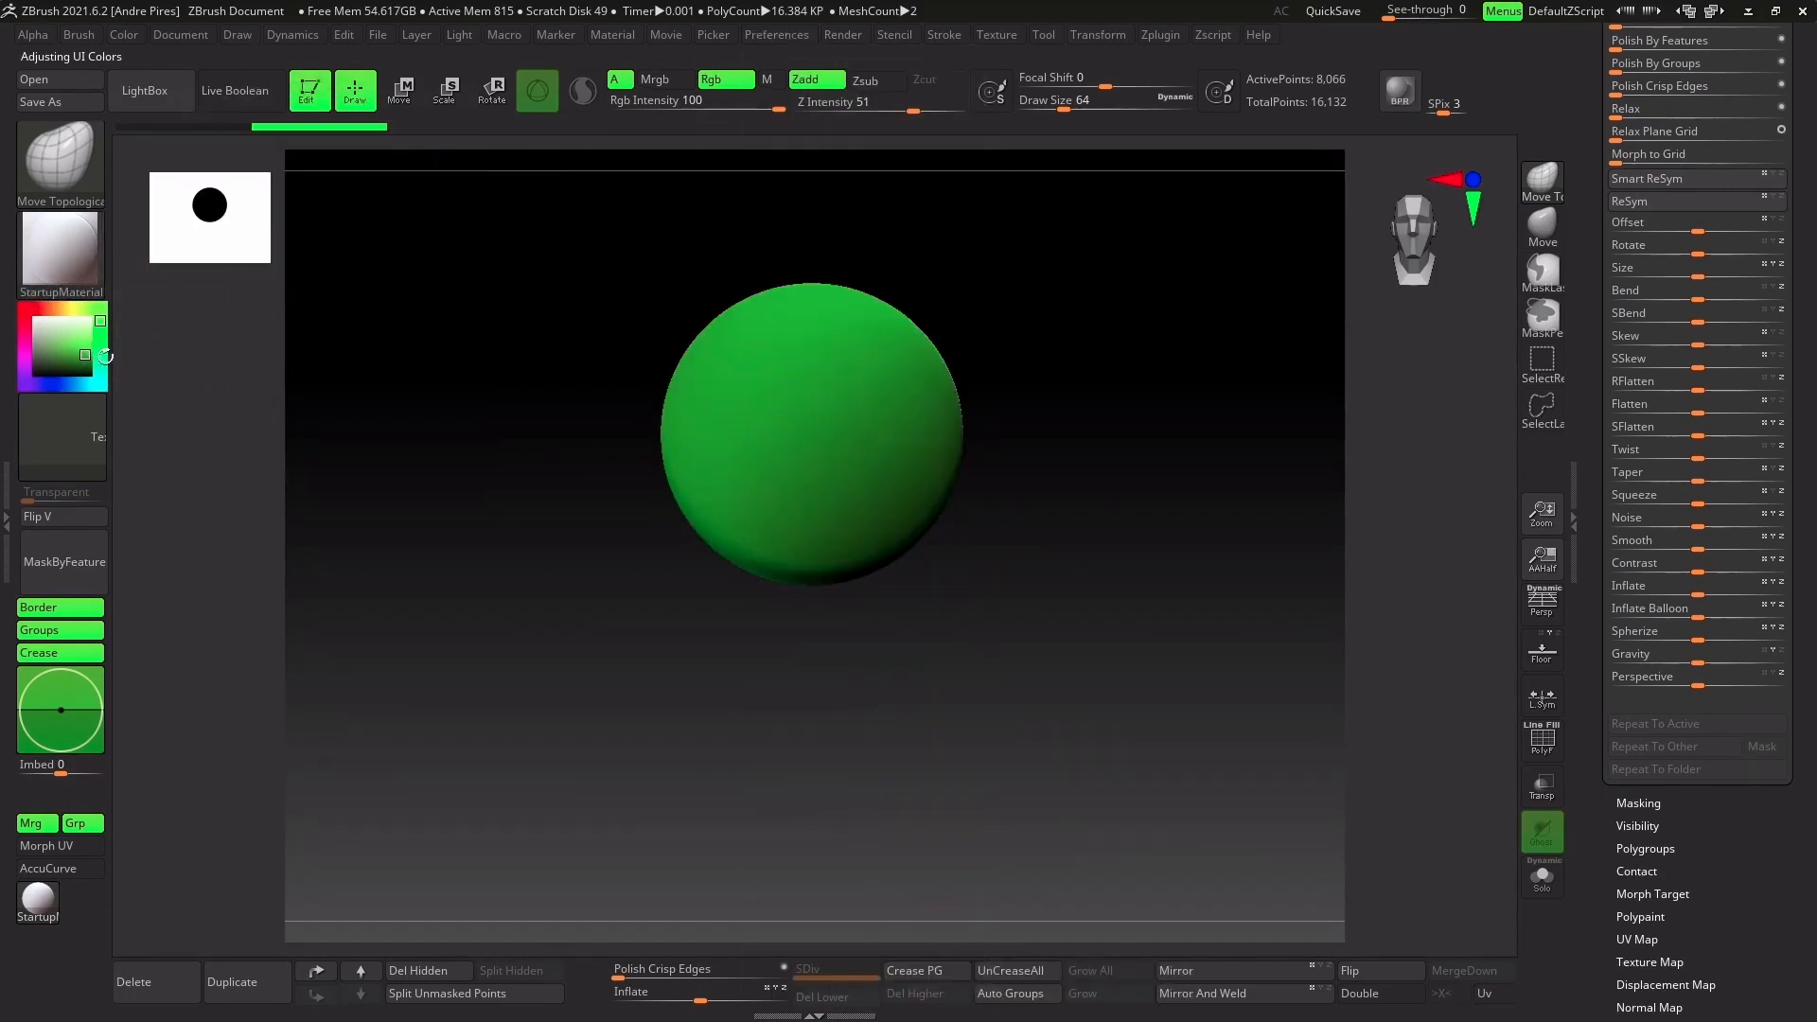
drag(87, 342, 88, 338)
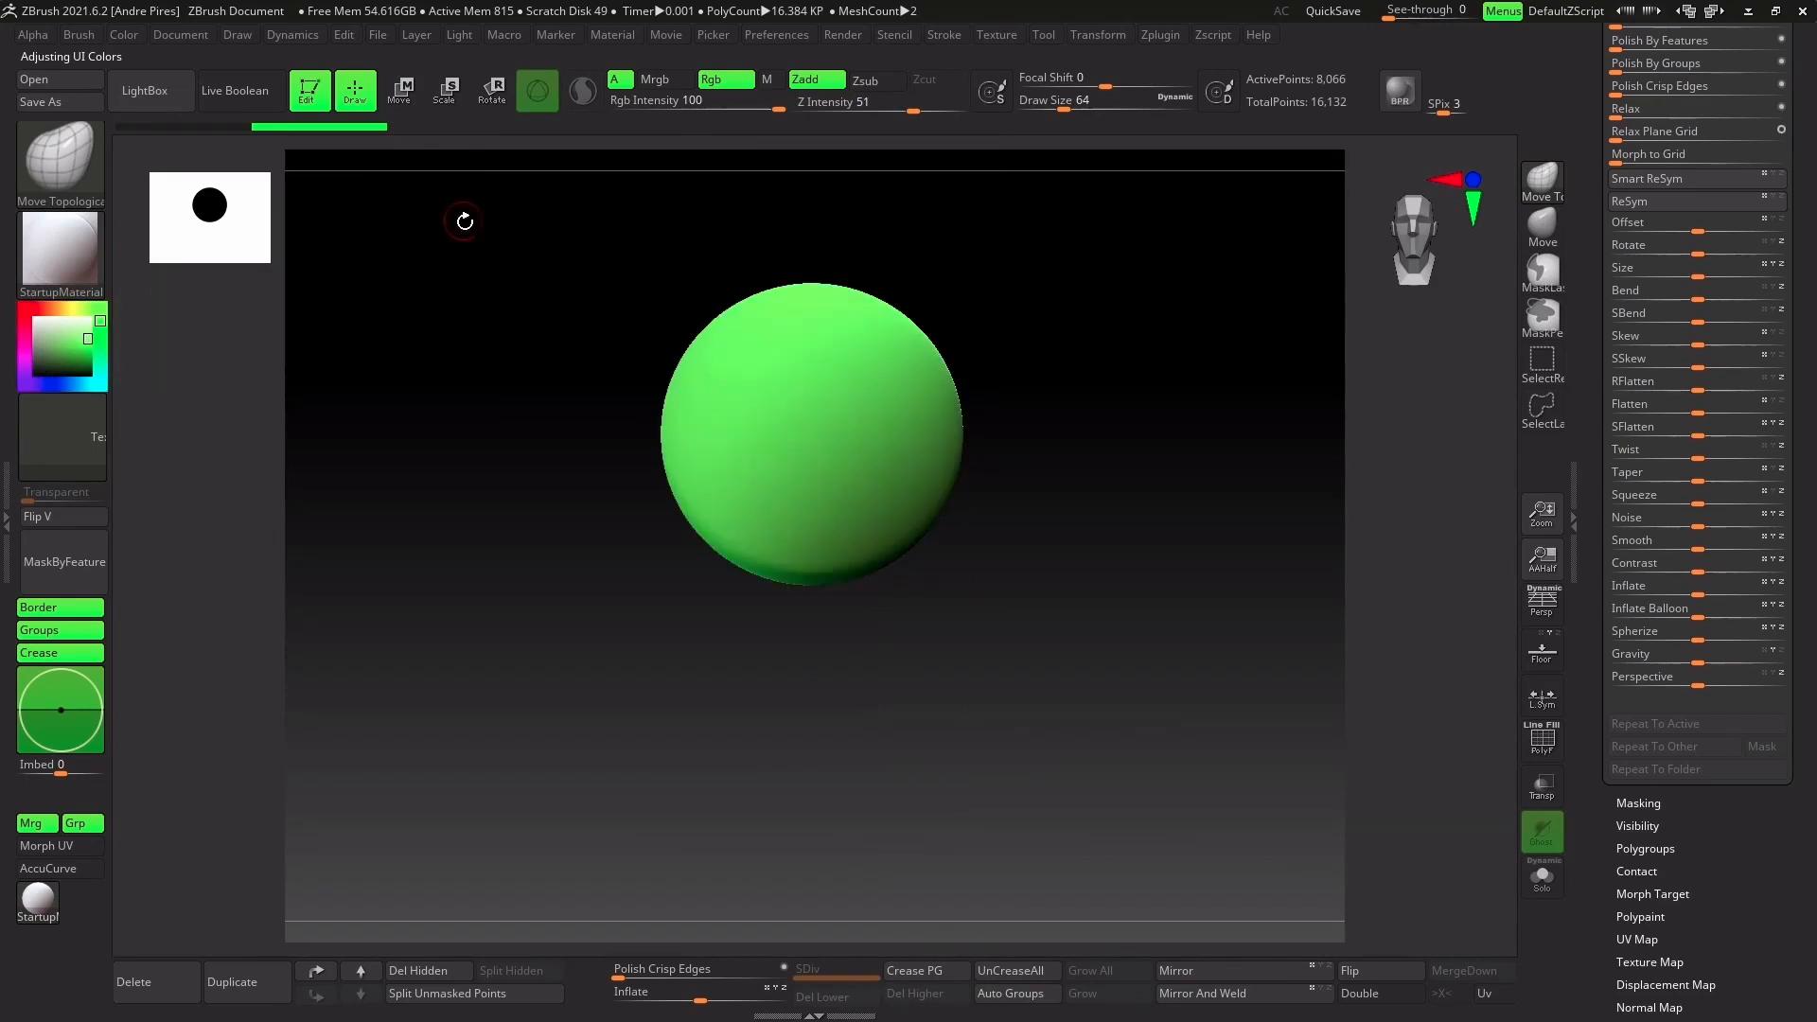
click(776, 36)
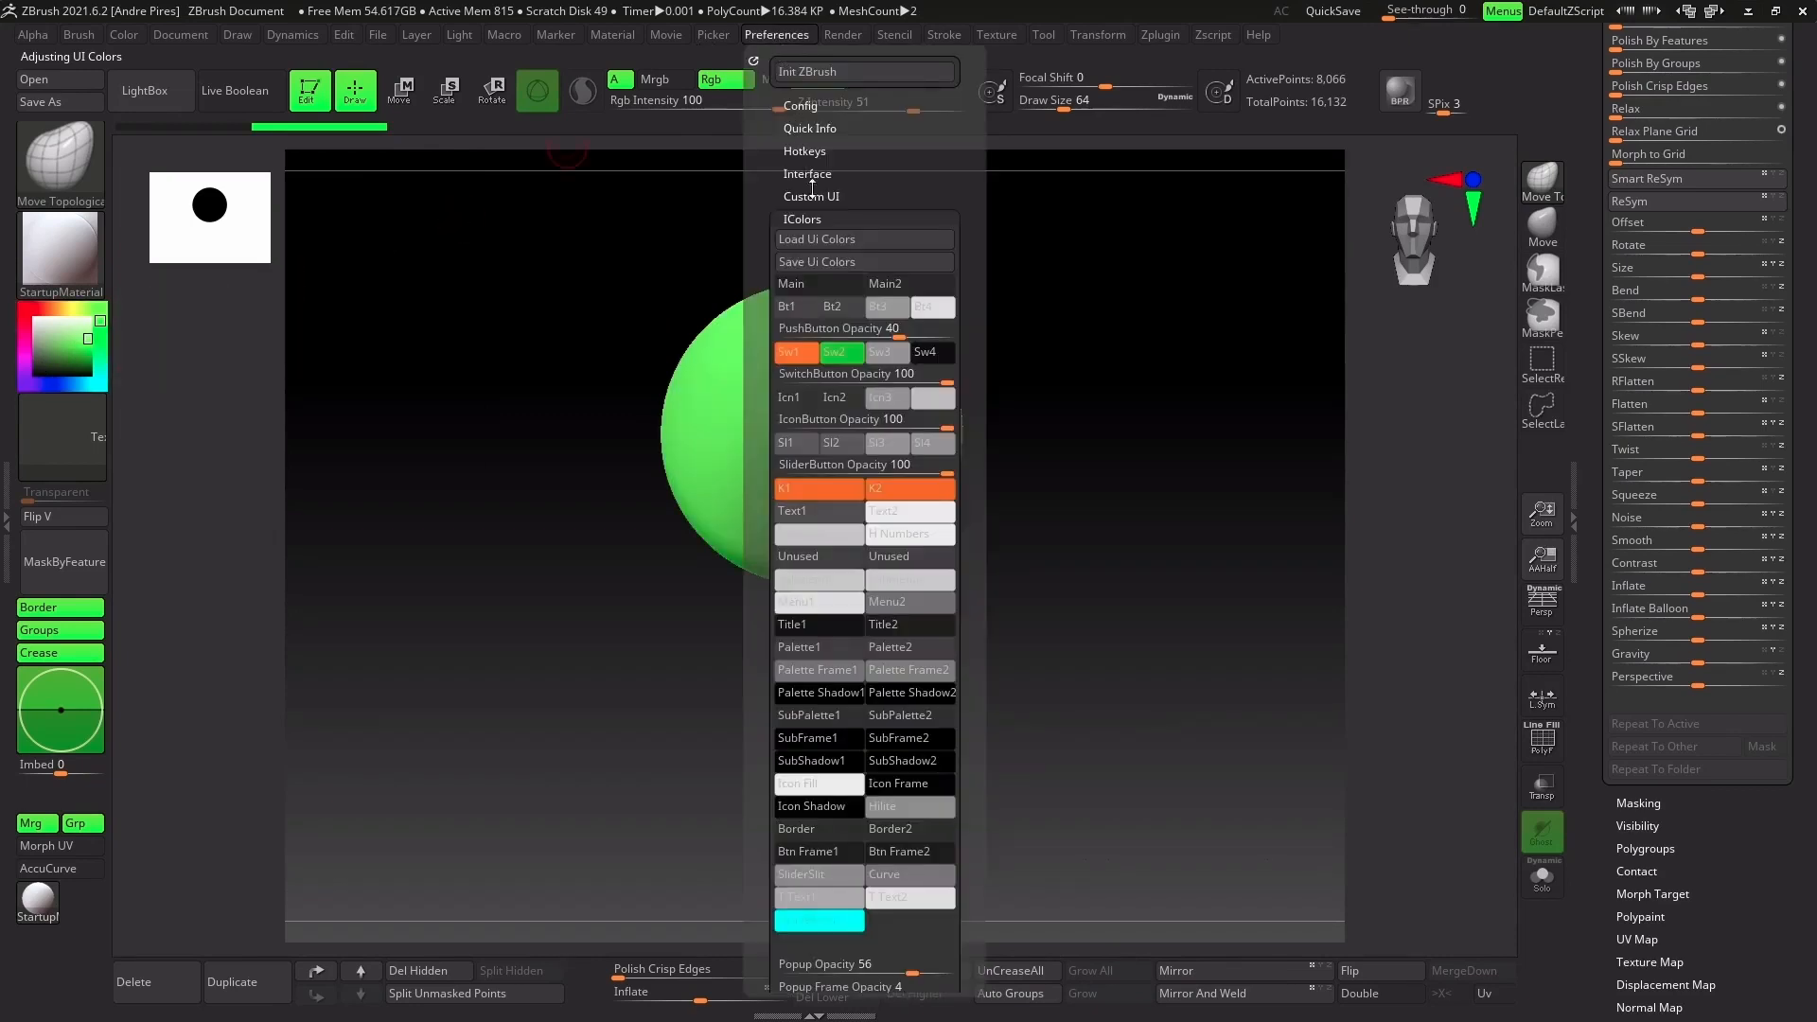
click(842, 354)
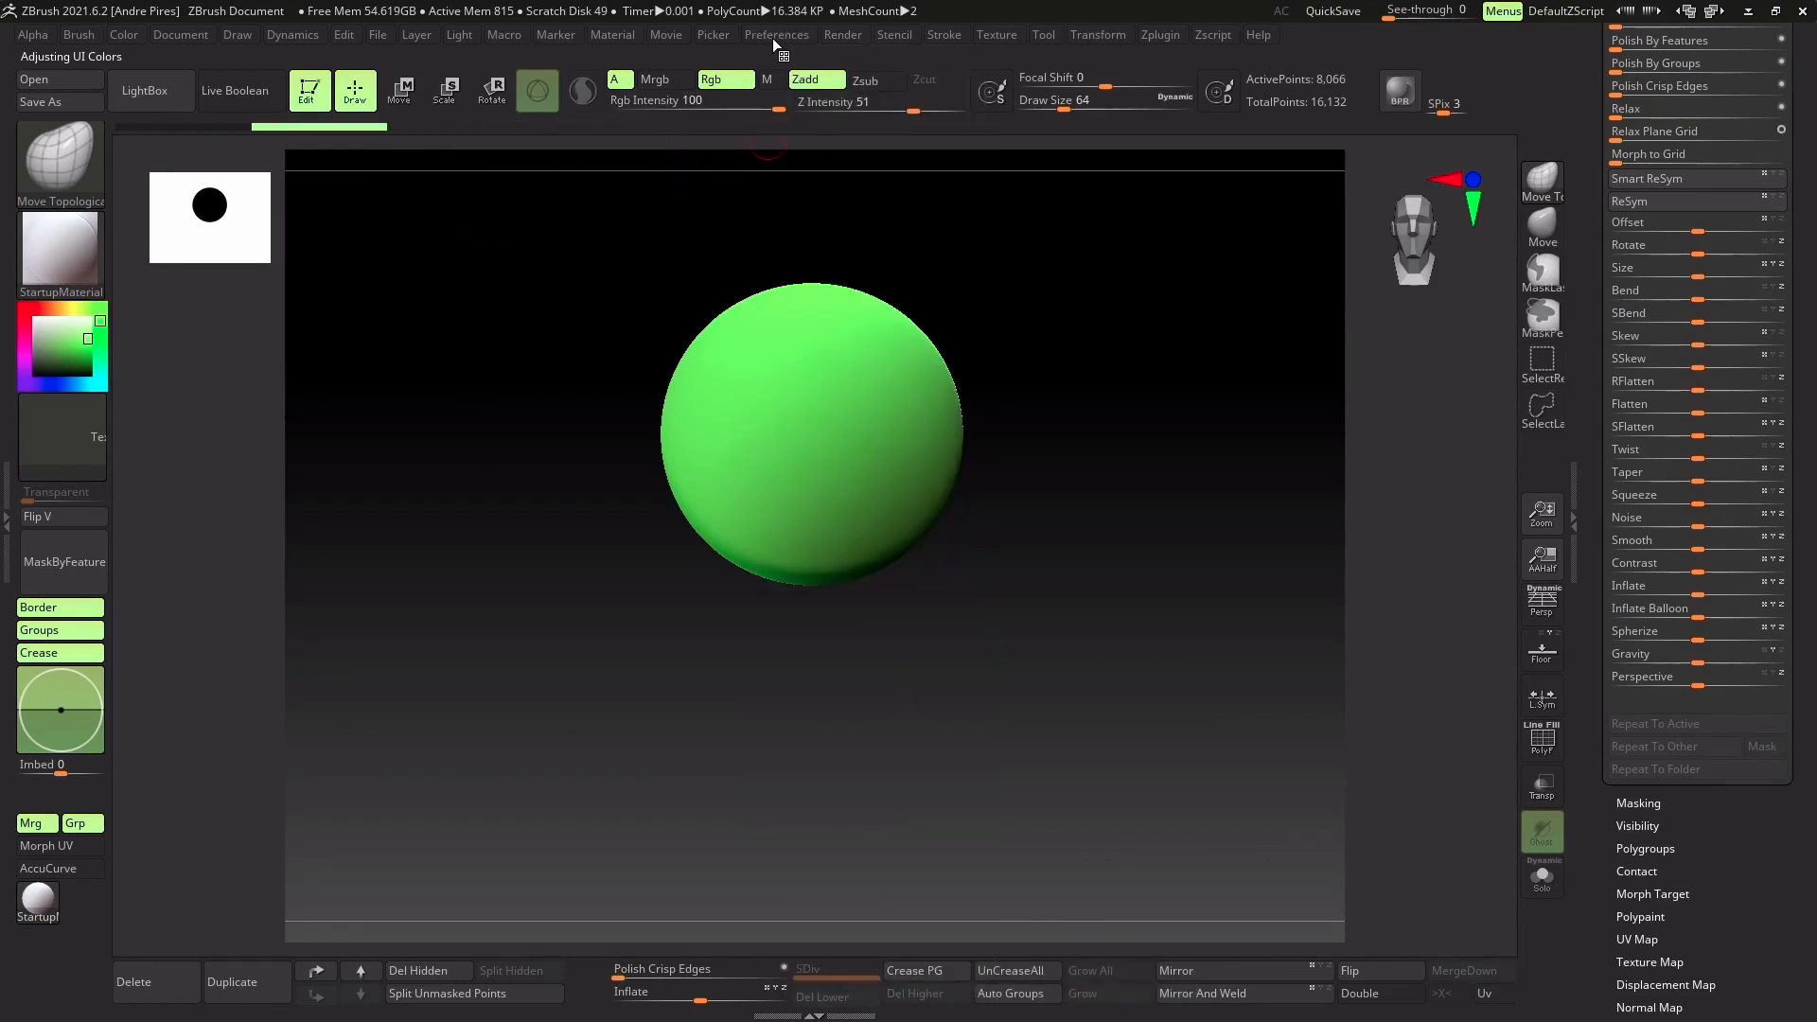
Apply the same light green to the slider knob colors K2 and K1 and the switch color Sw1
click(777, 36)
click(899, 490)
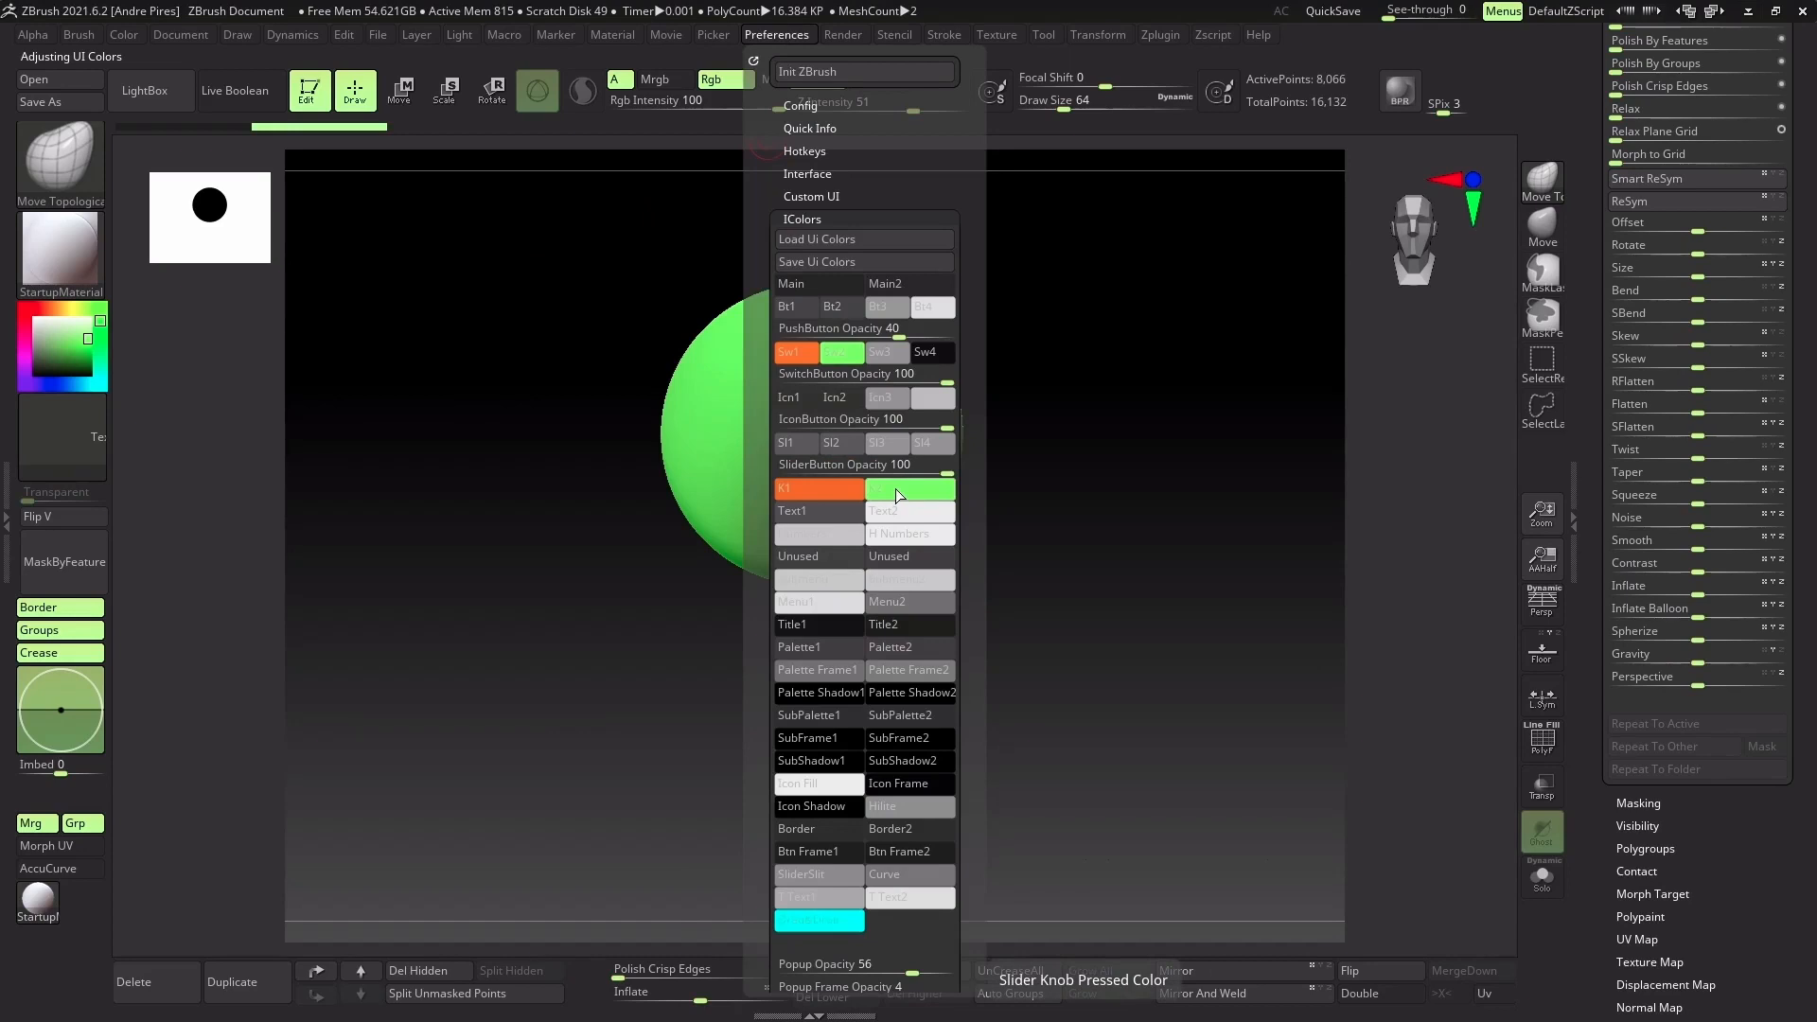
click(818, 489)
click(795, 352)
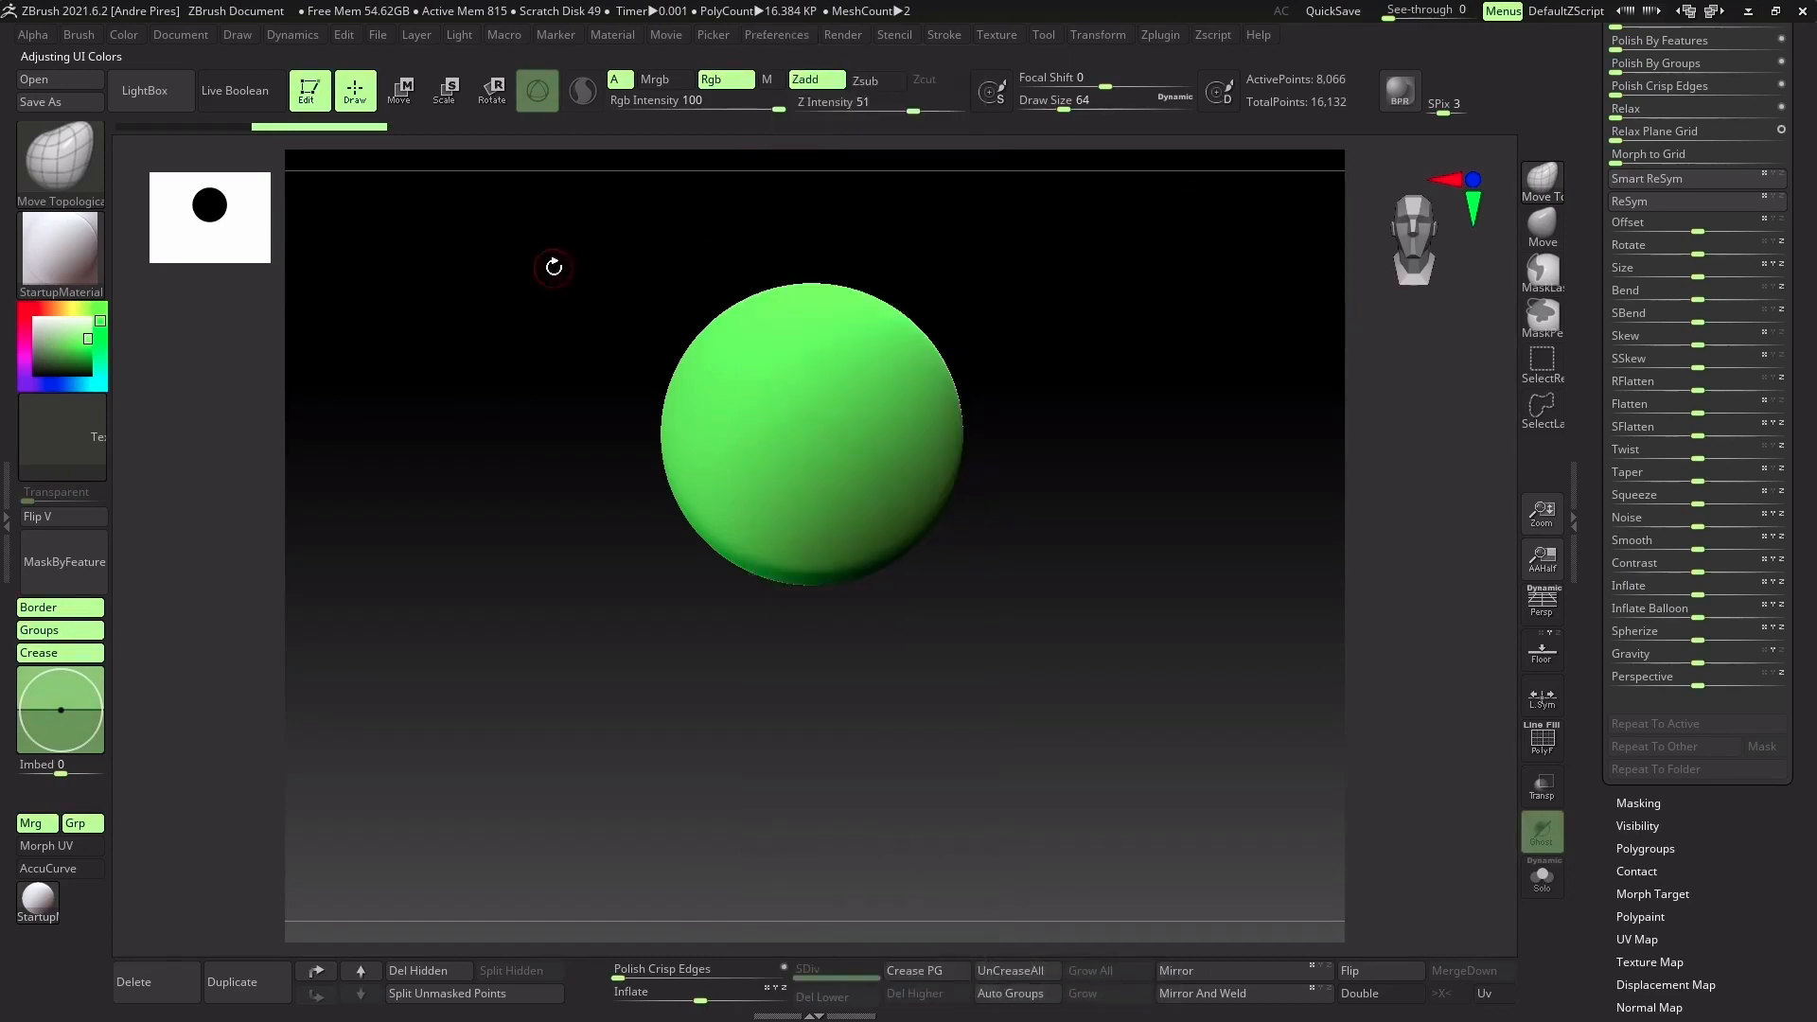
Try a blue accent on the pressed switch color Sw2 and the slider knob color K2
click(59, 381)
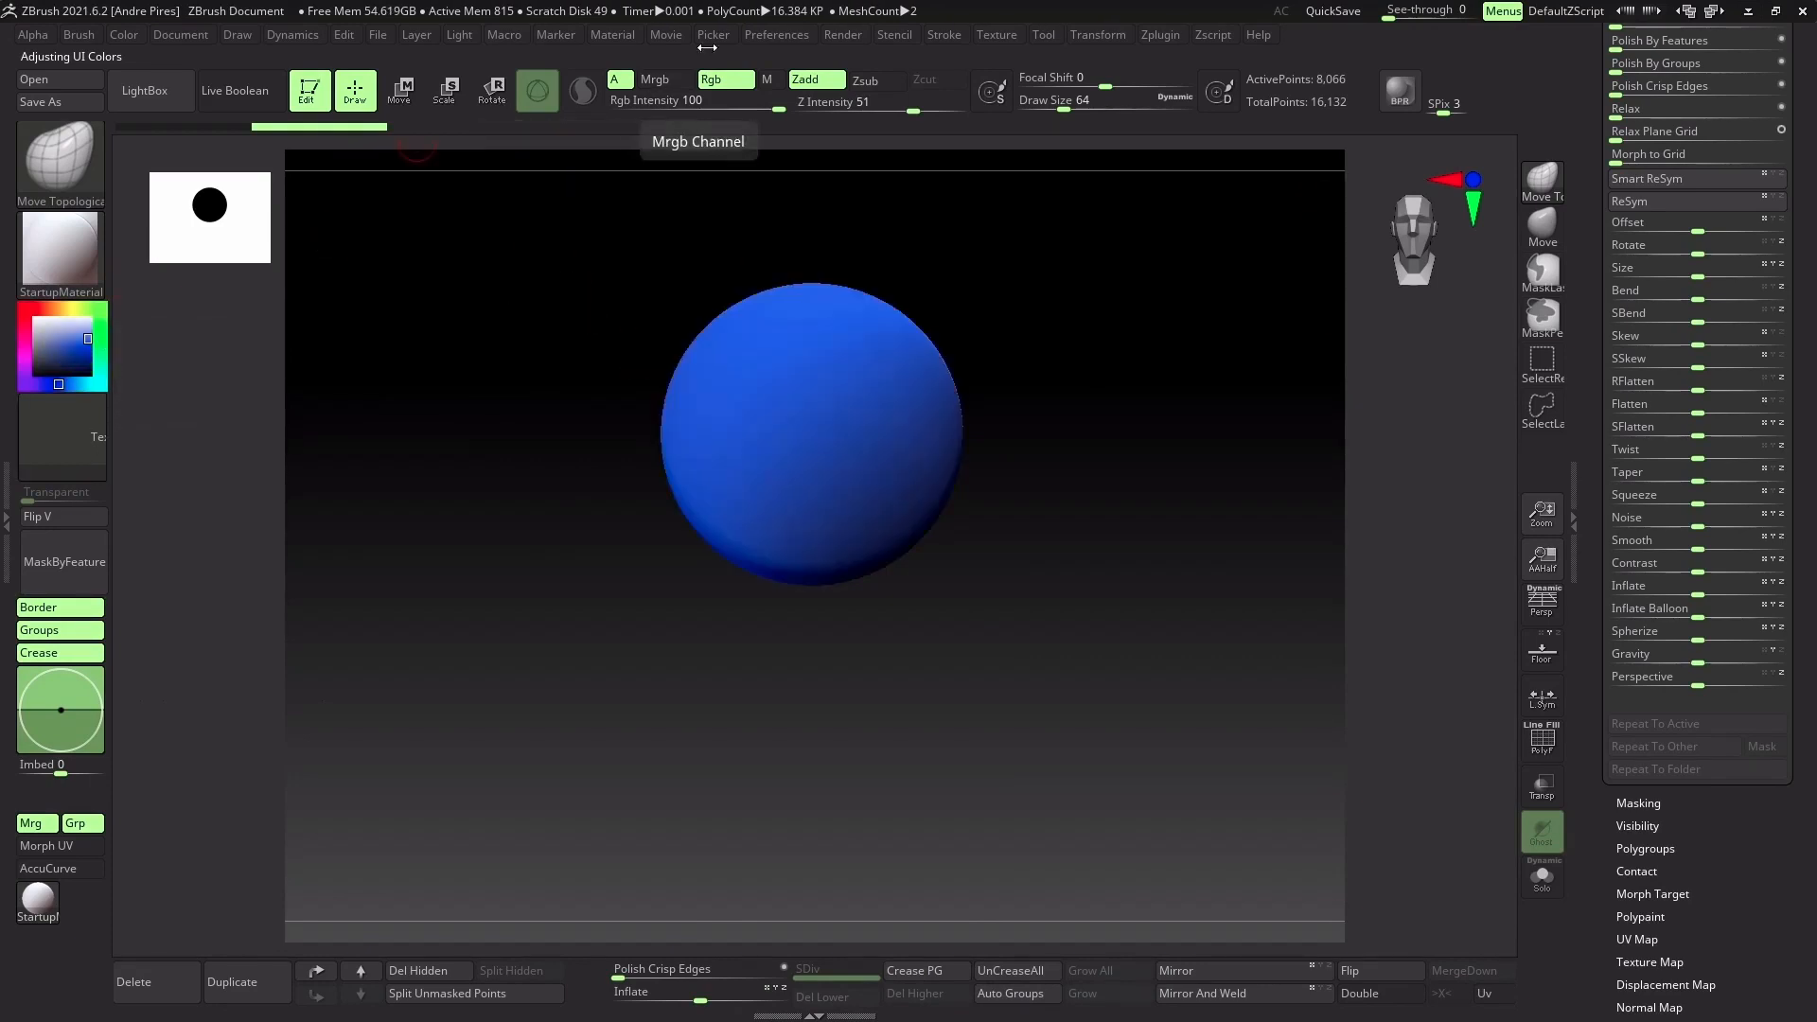
click(774, 35)
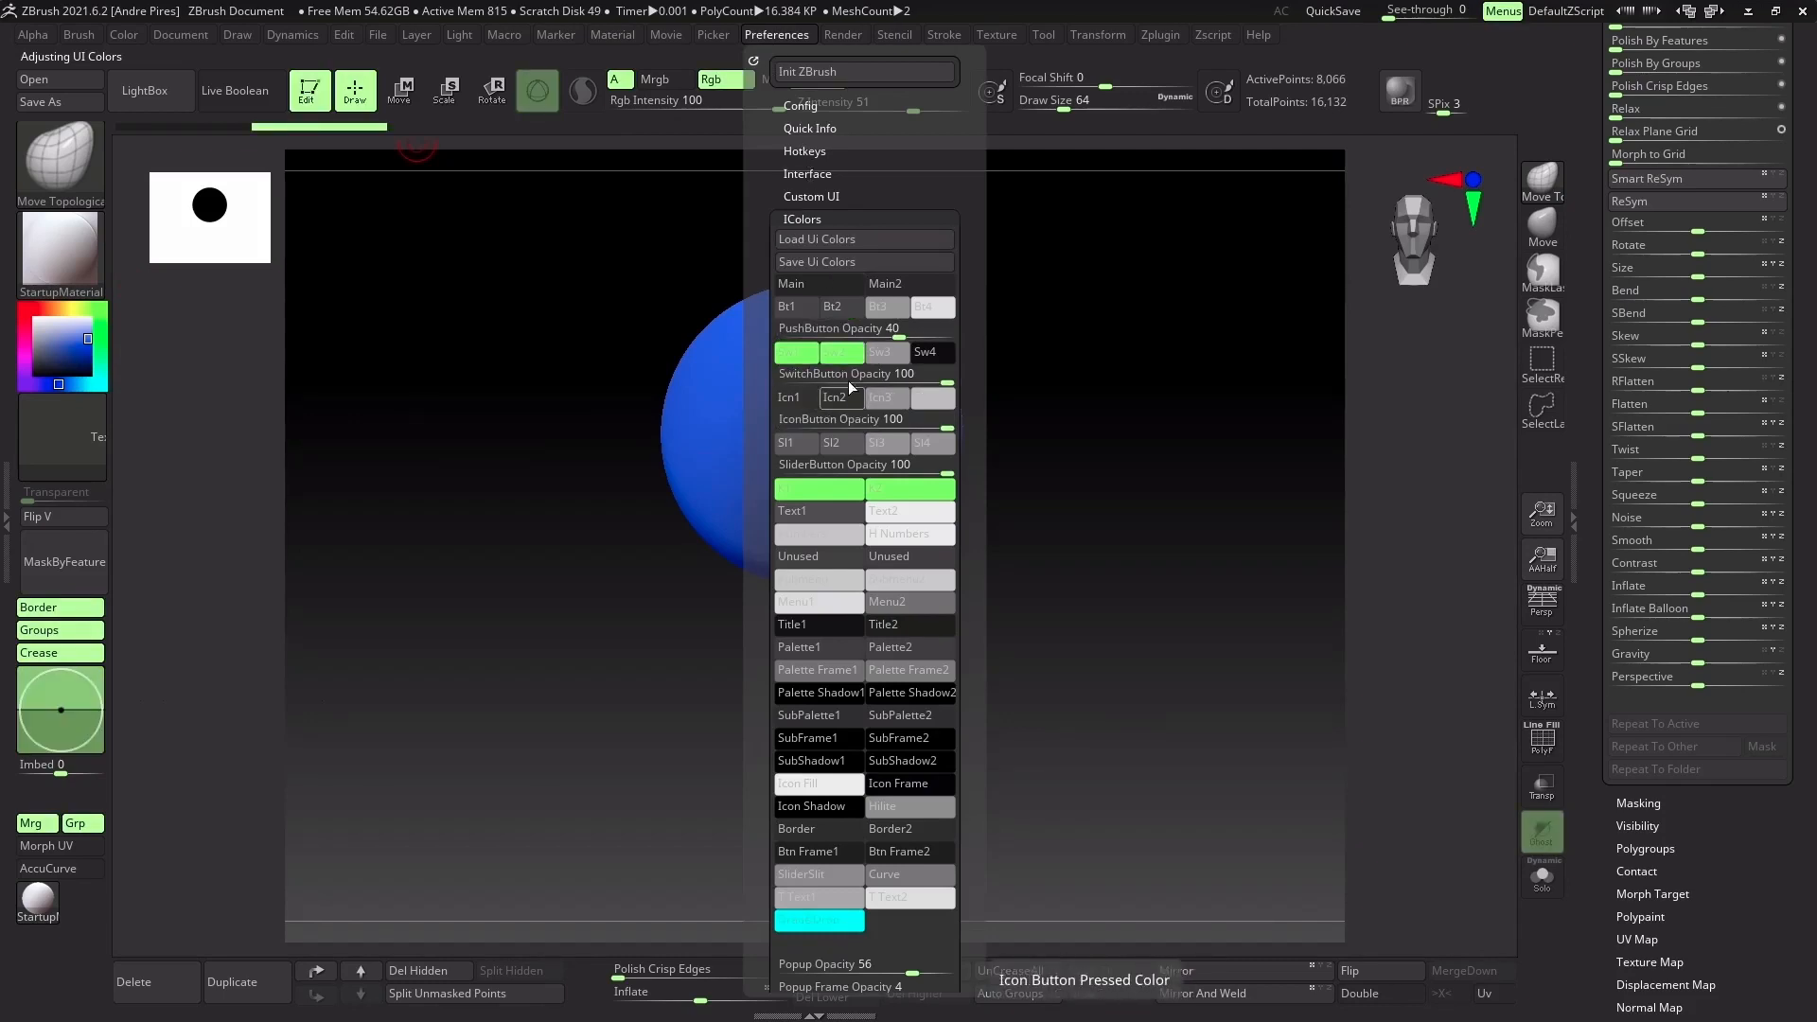
click(845, 362)
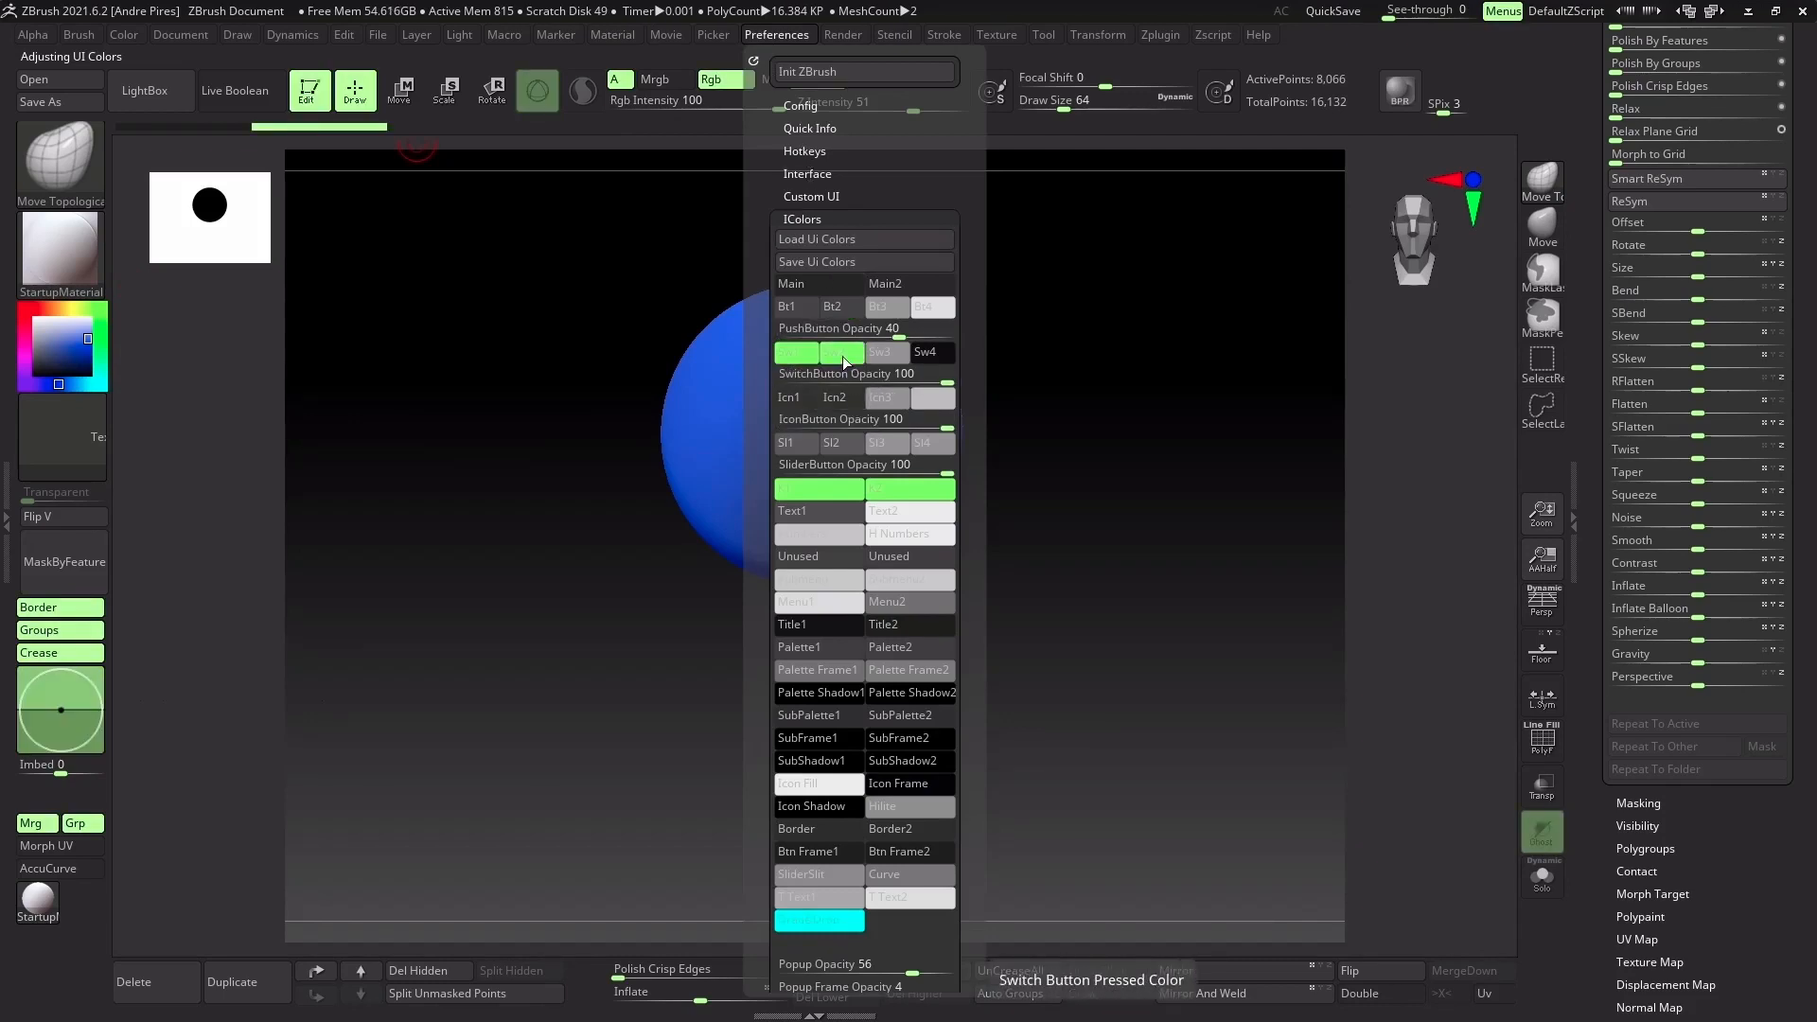
click(892, 492)
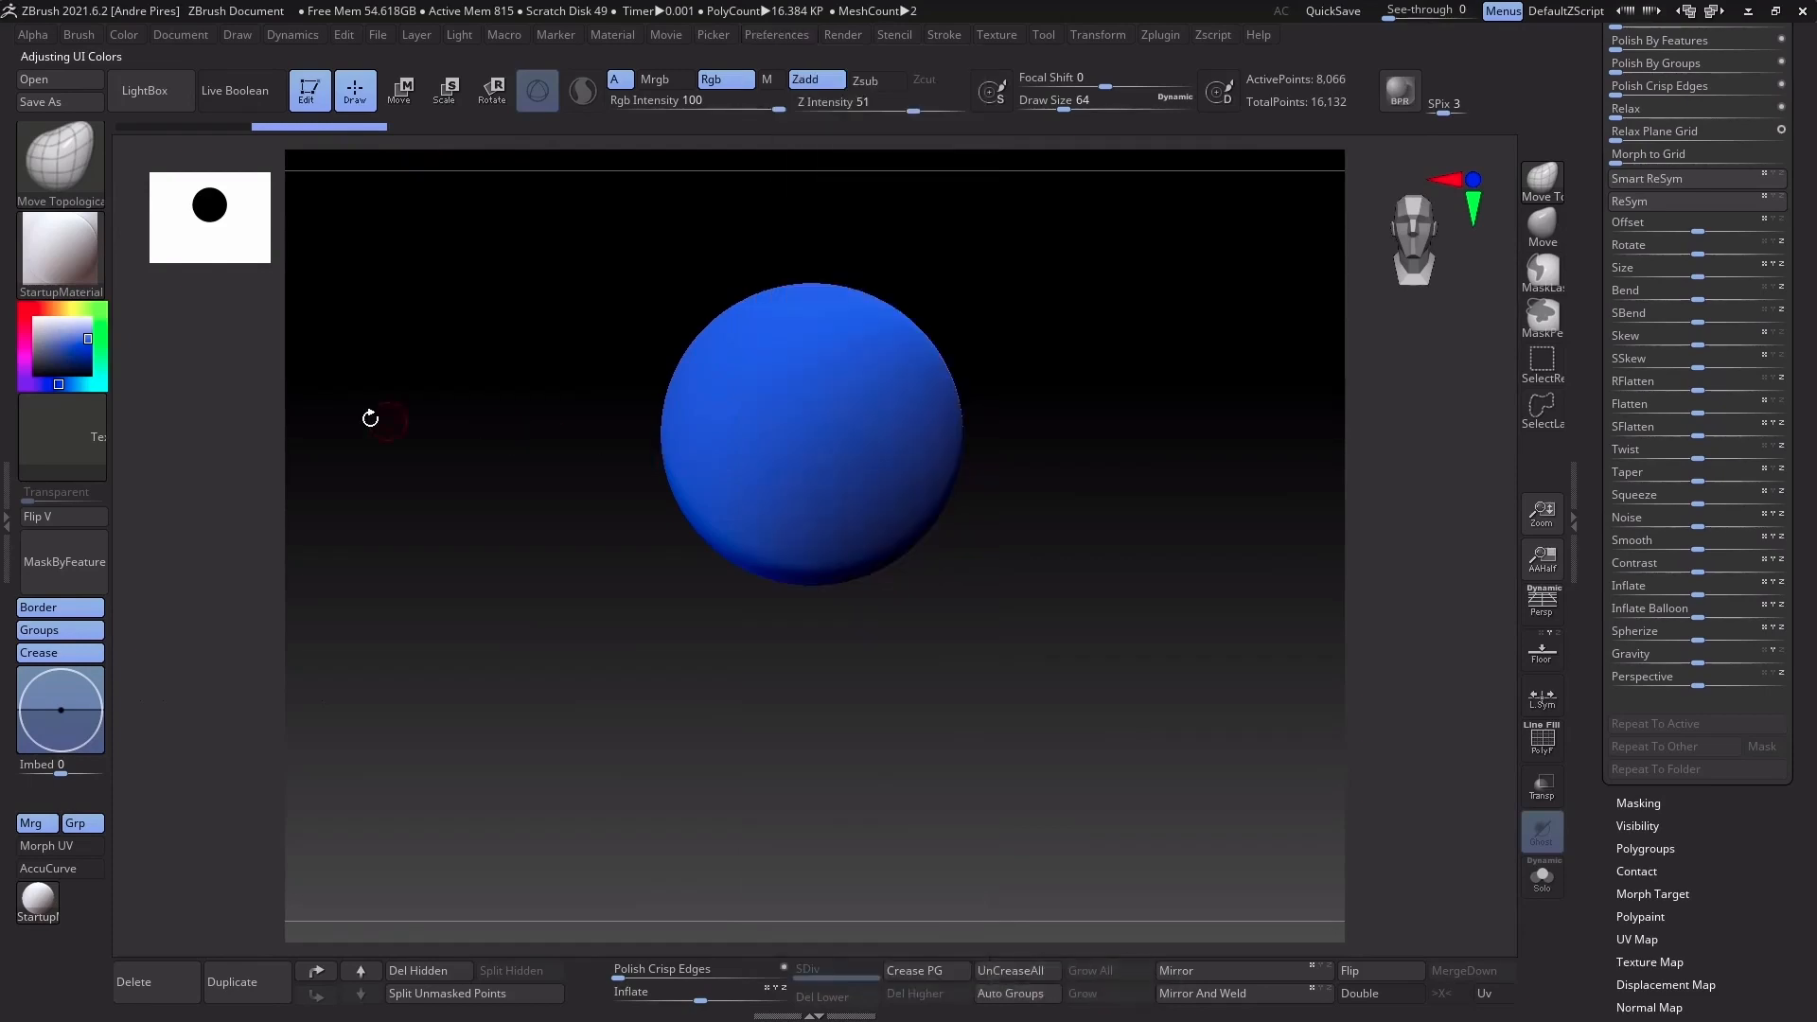
Choose green again as the current color and assign it to interface colors Sw2 and K2
click(102, 327)
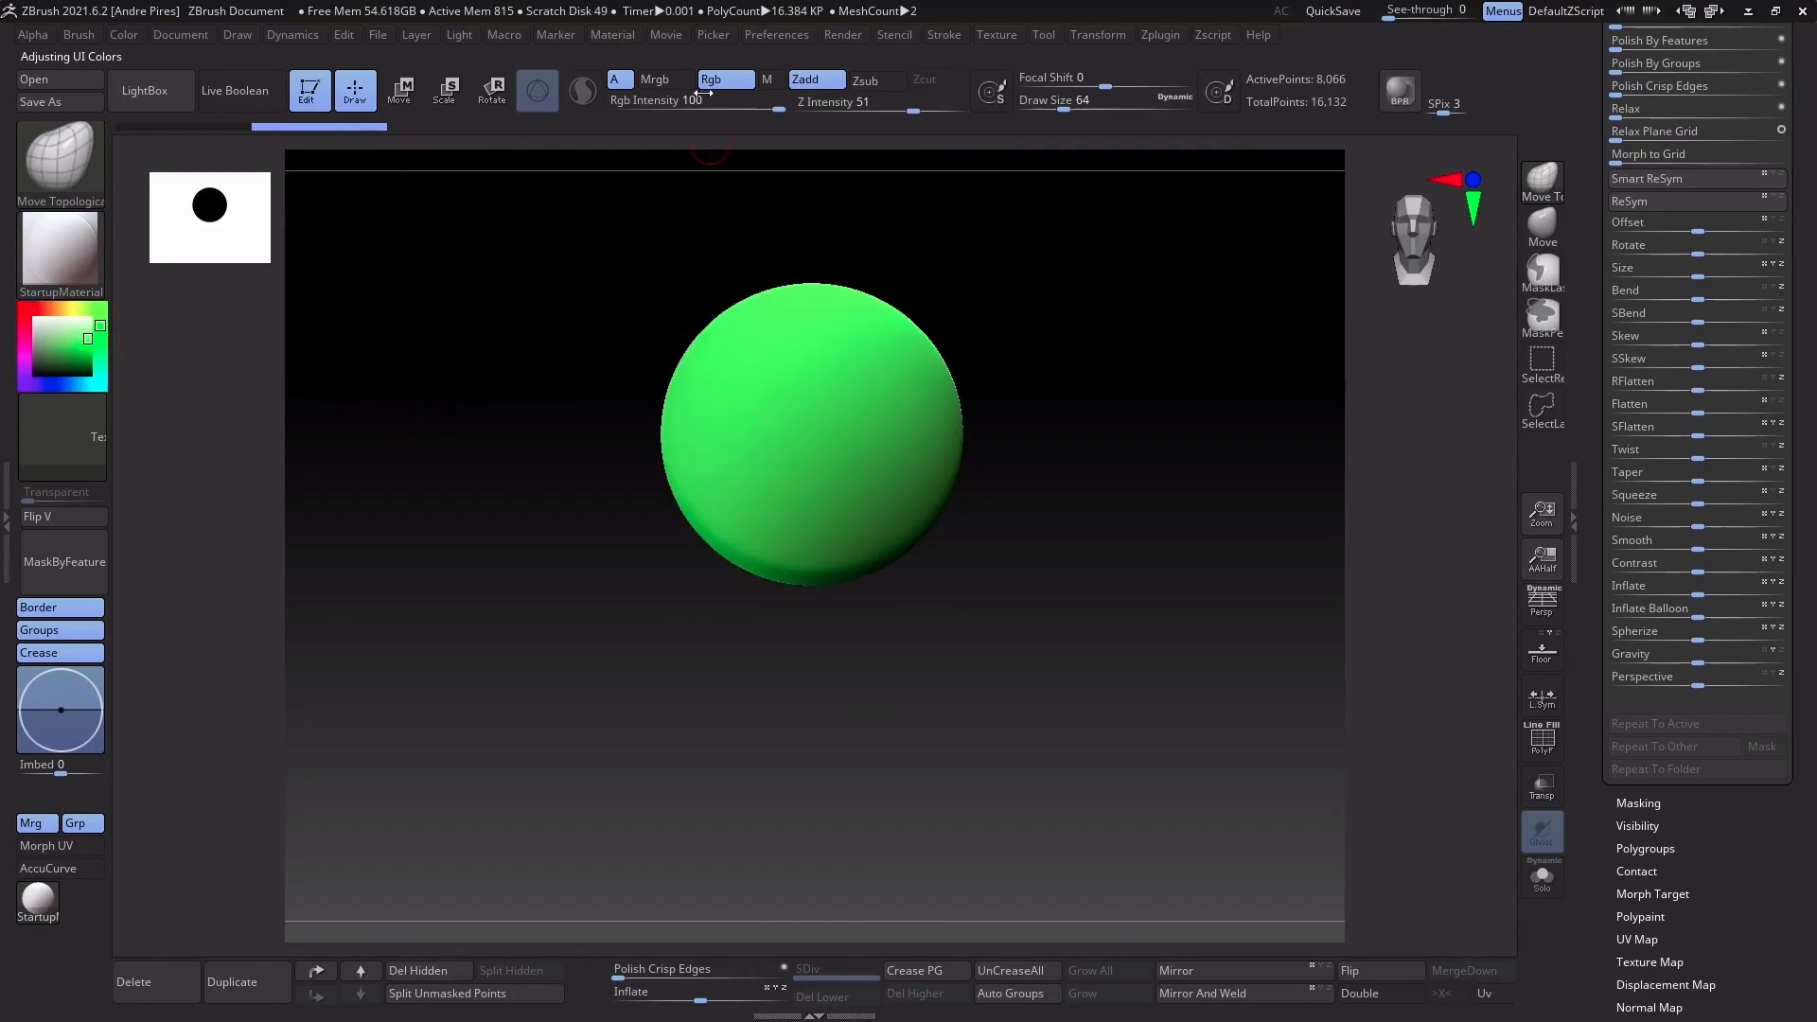
click(782, 34)
click(839, 353)
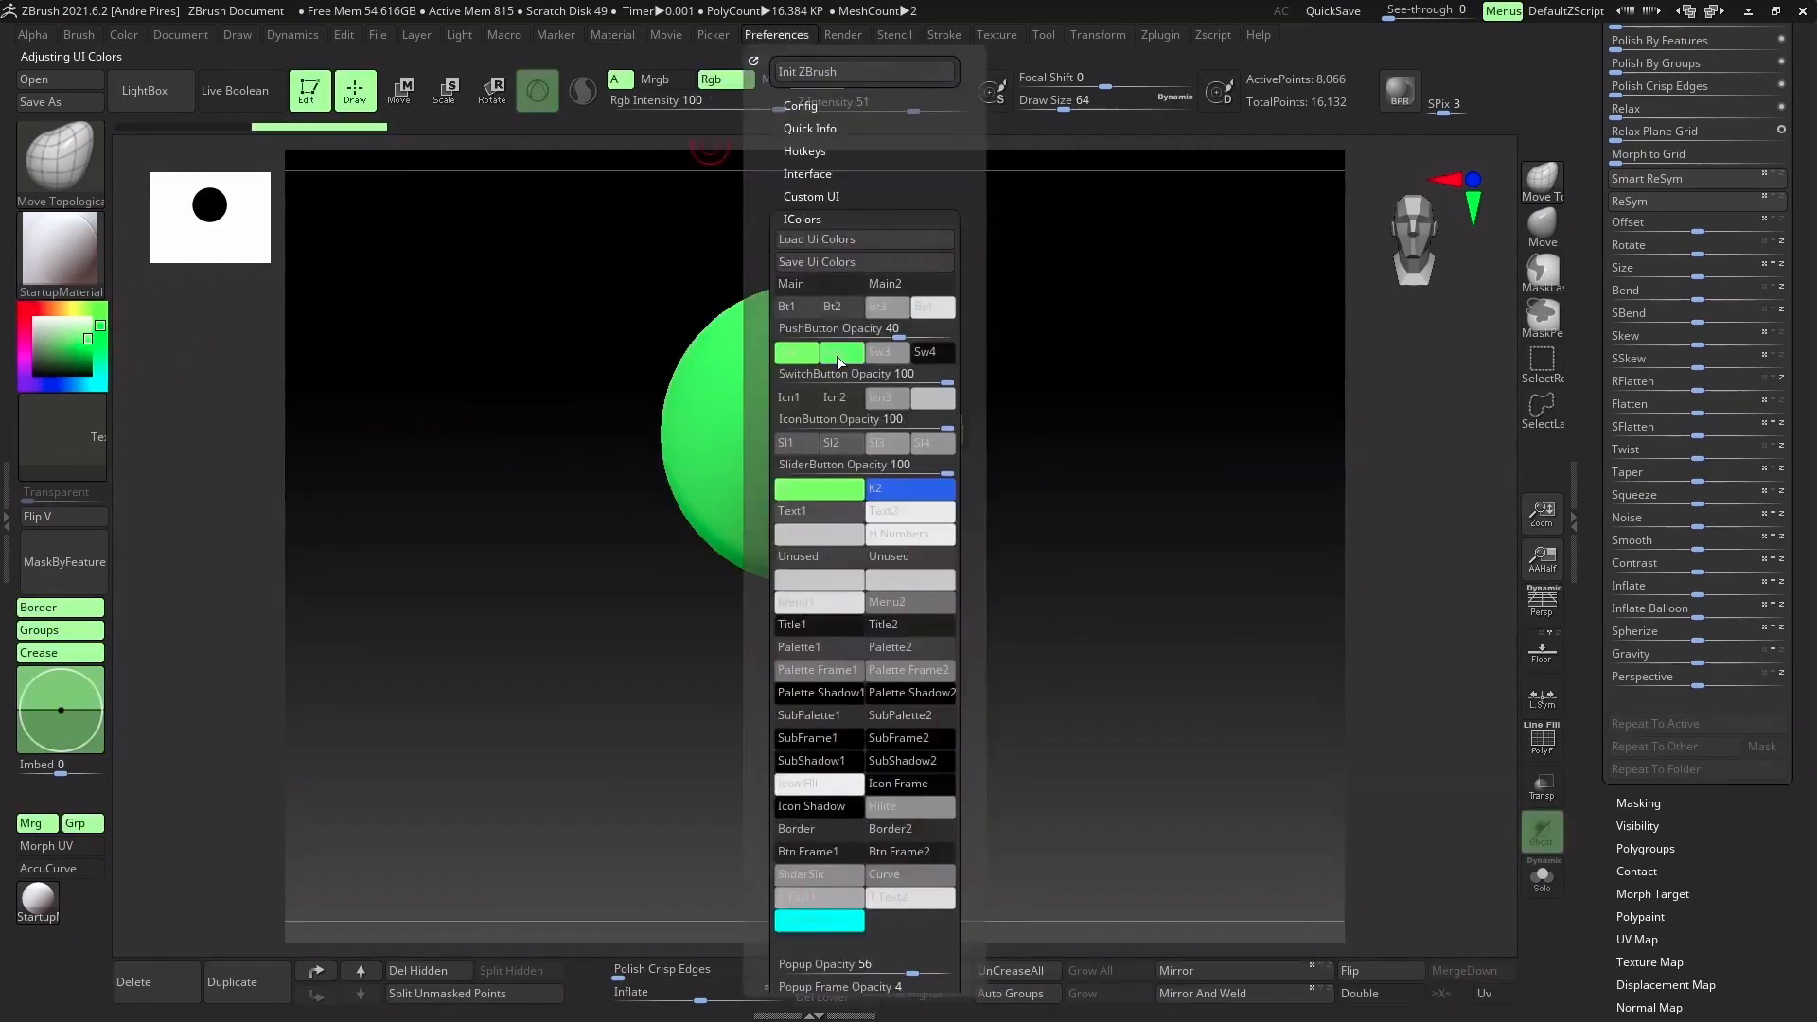
click(913, 490)
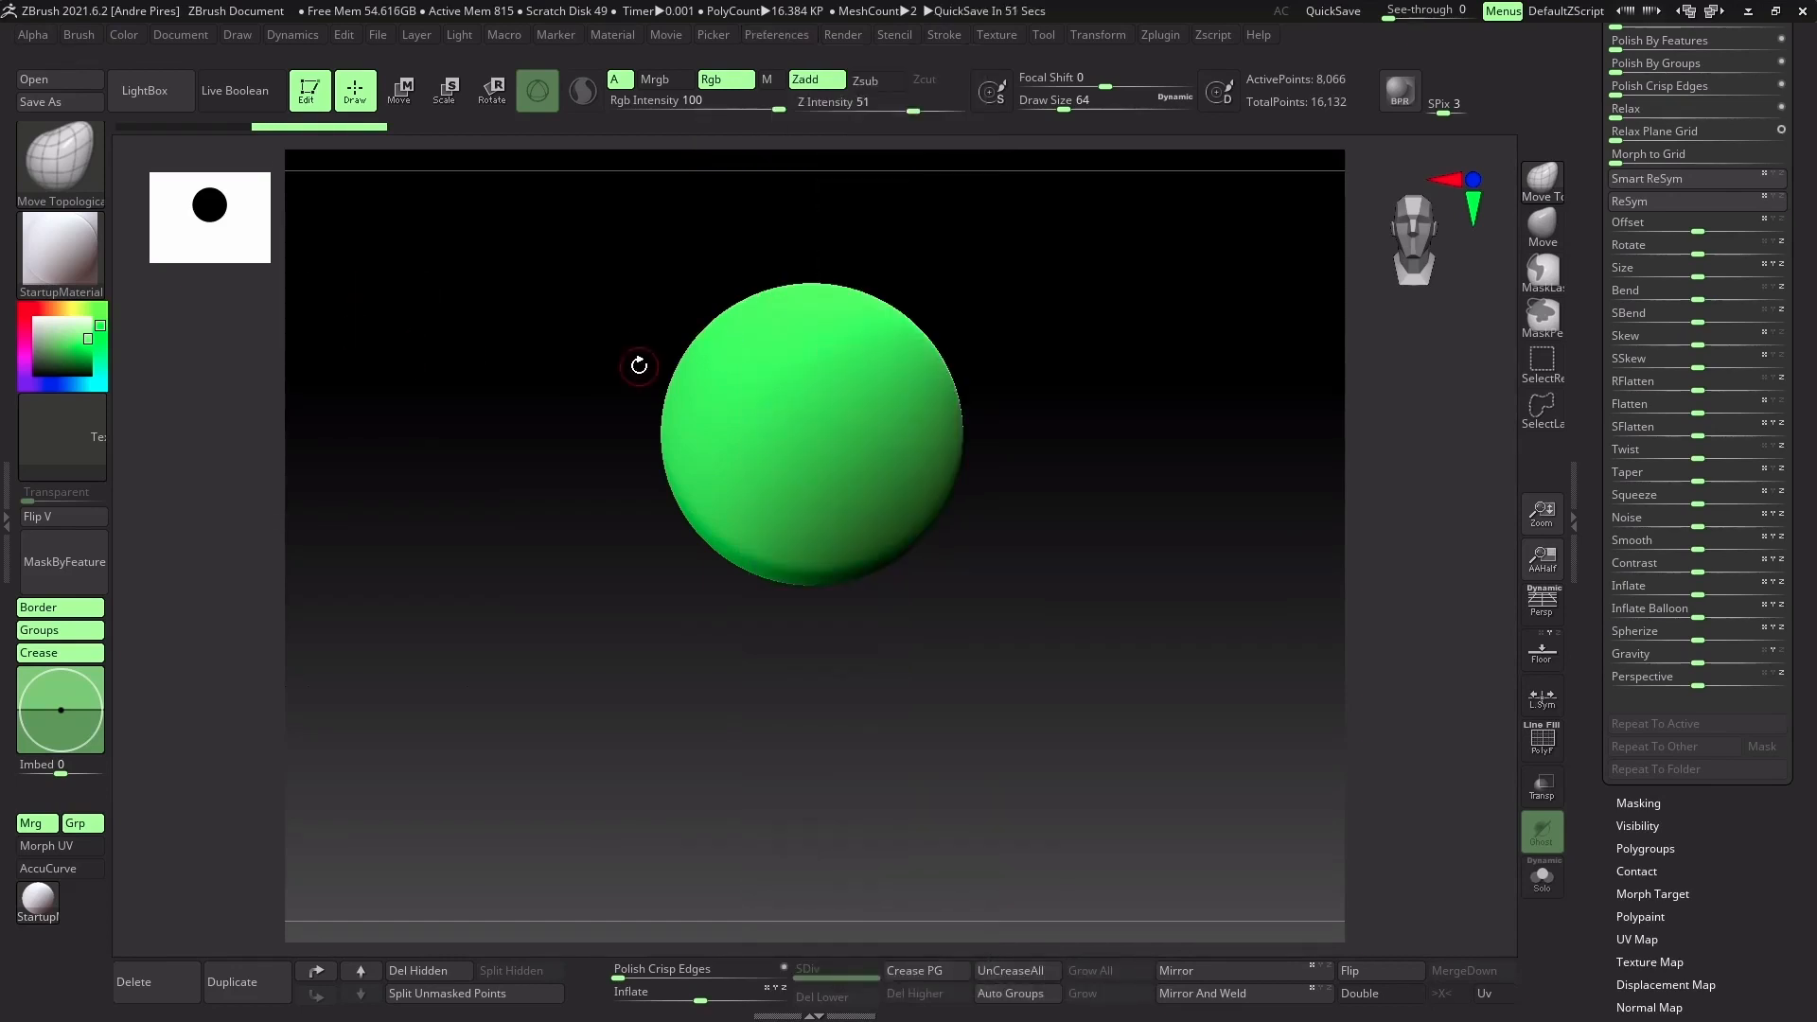
Save the user interface configuration as Hair_UI_Config in the ZStartup folder
click(769, 38)
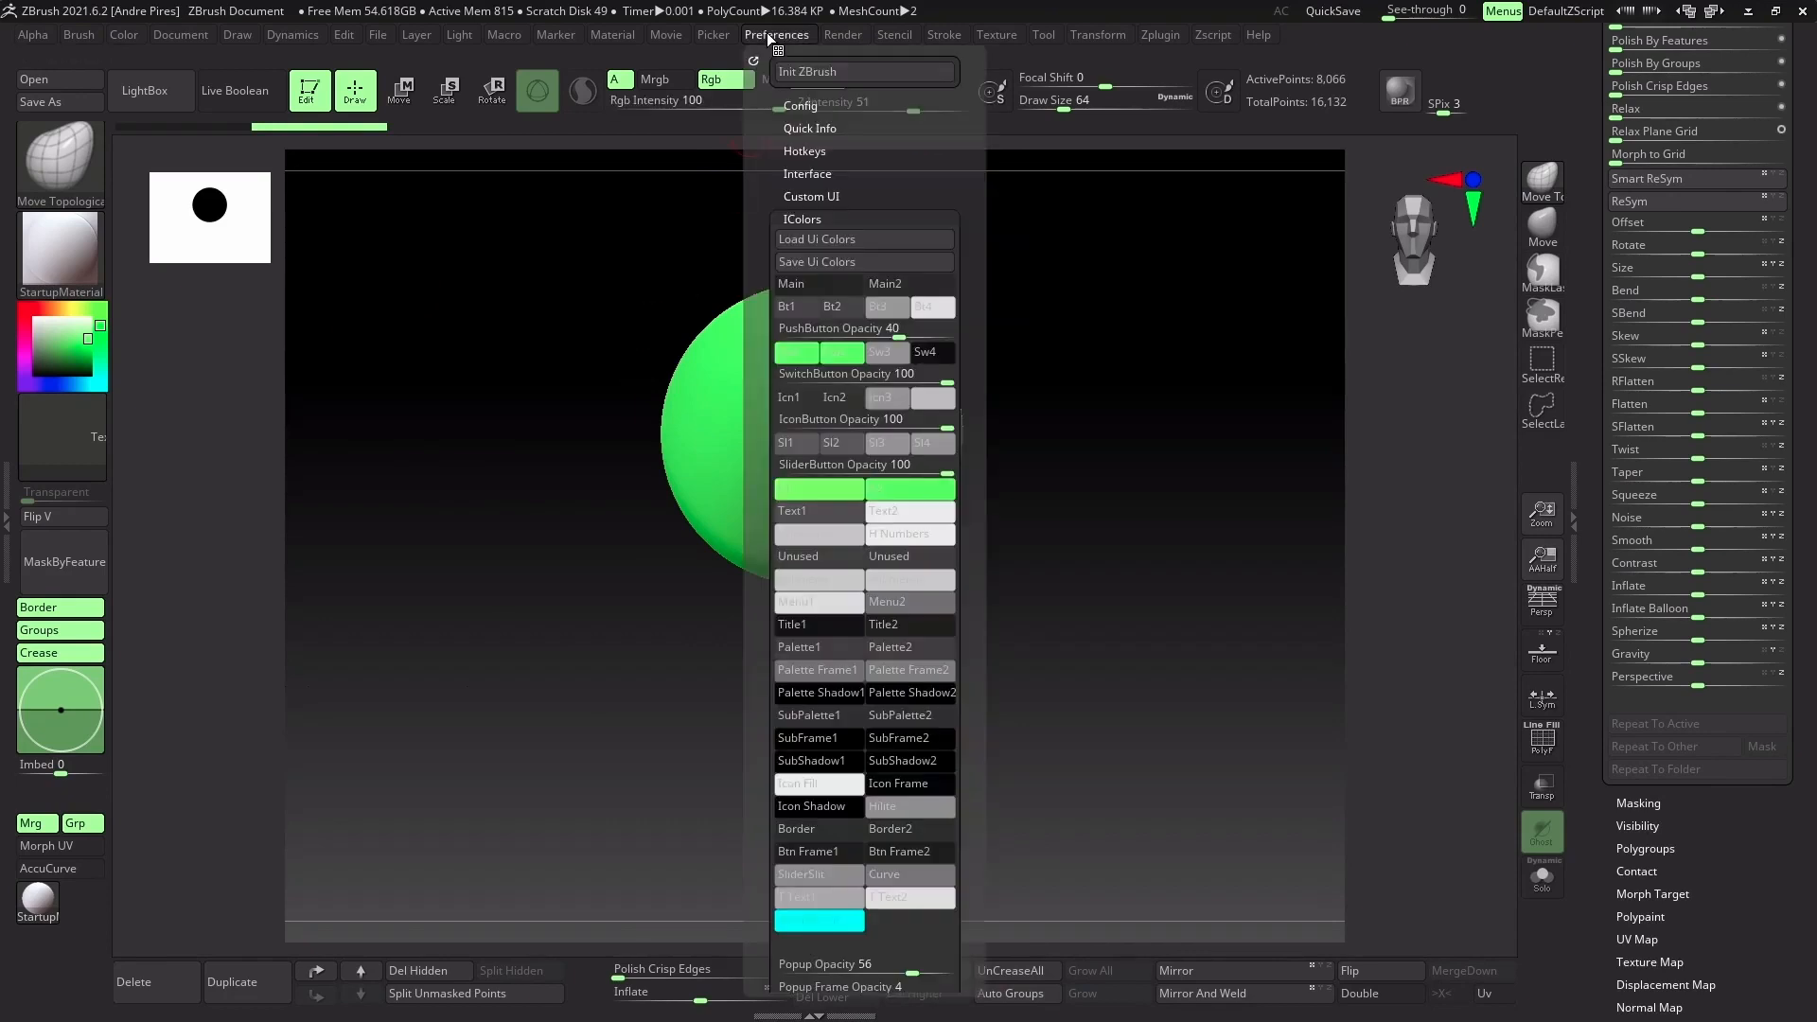
click(822, 104)
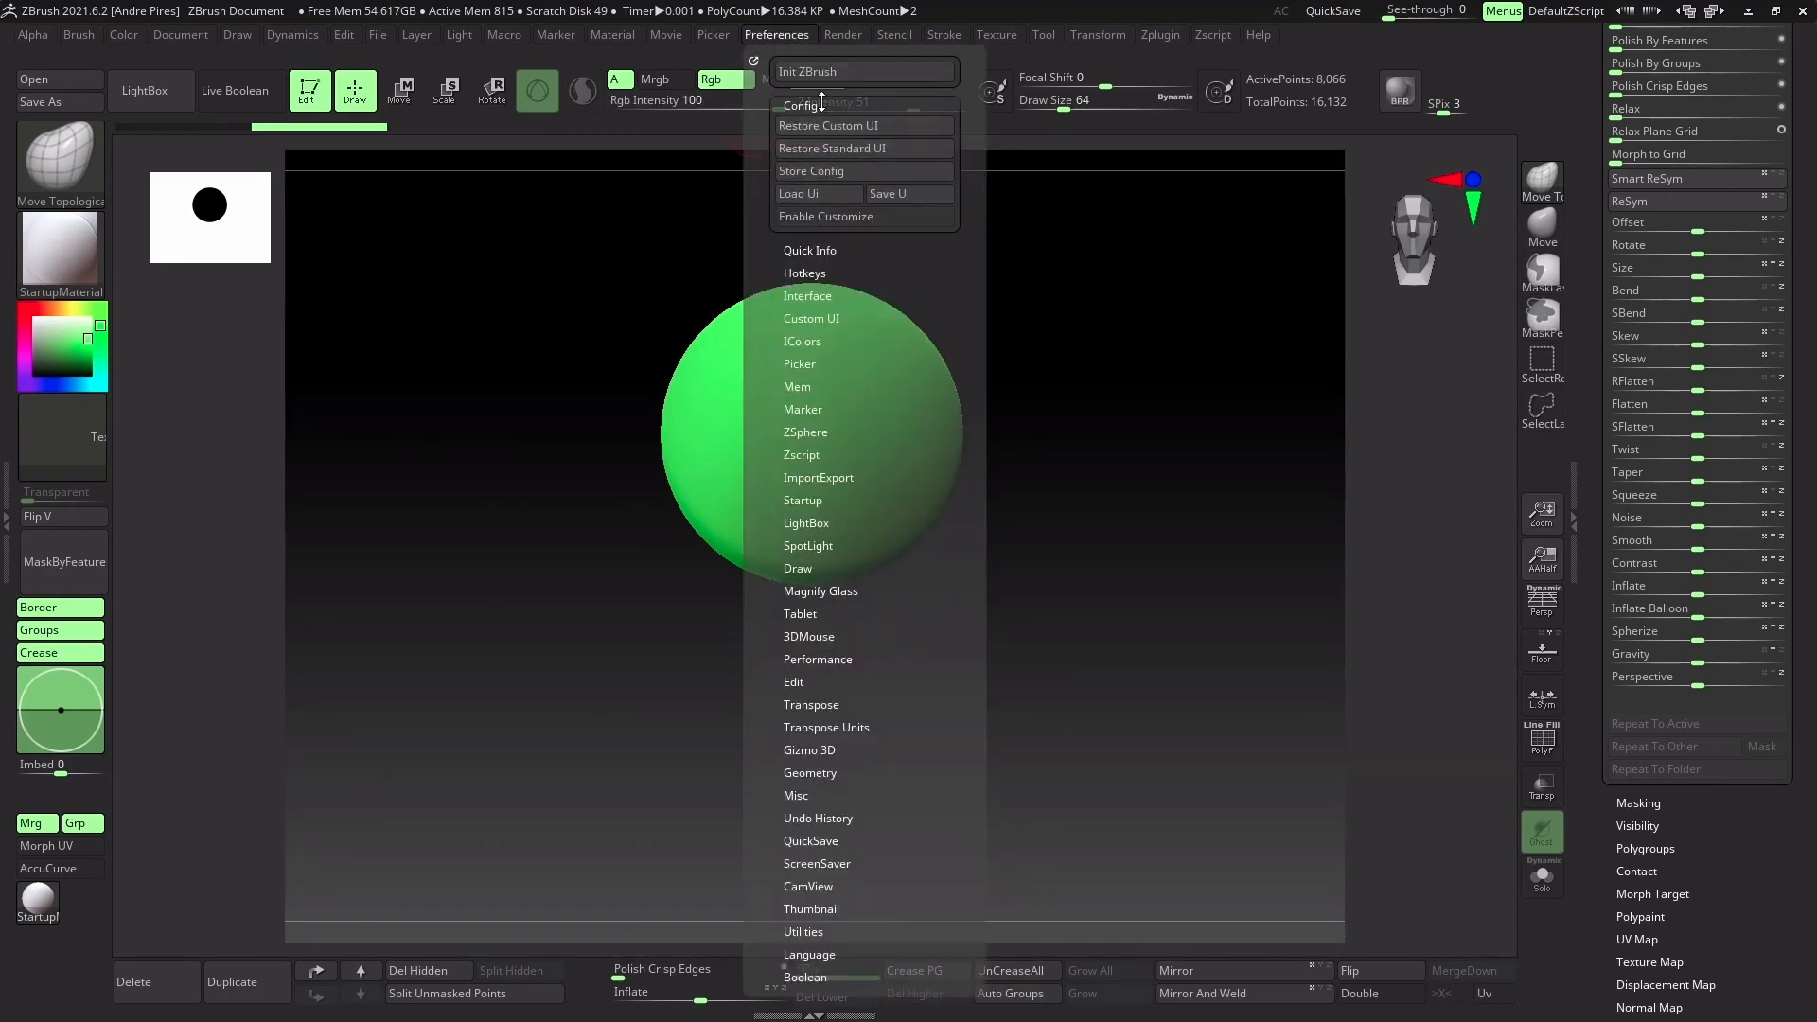
click(888, 193)
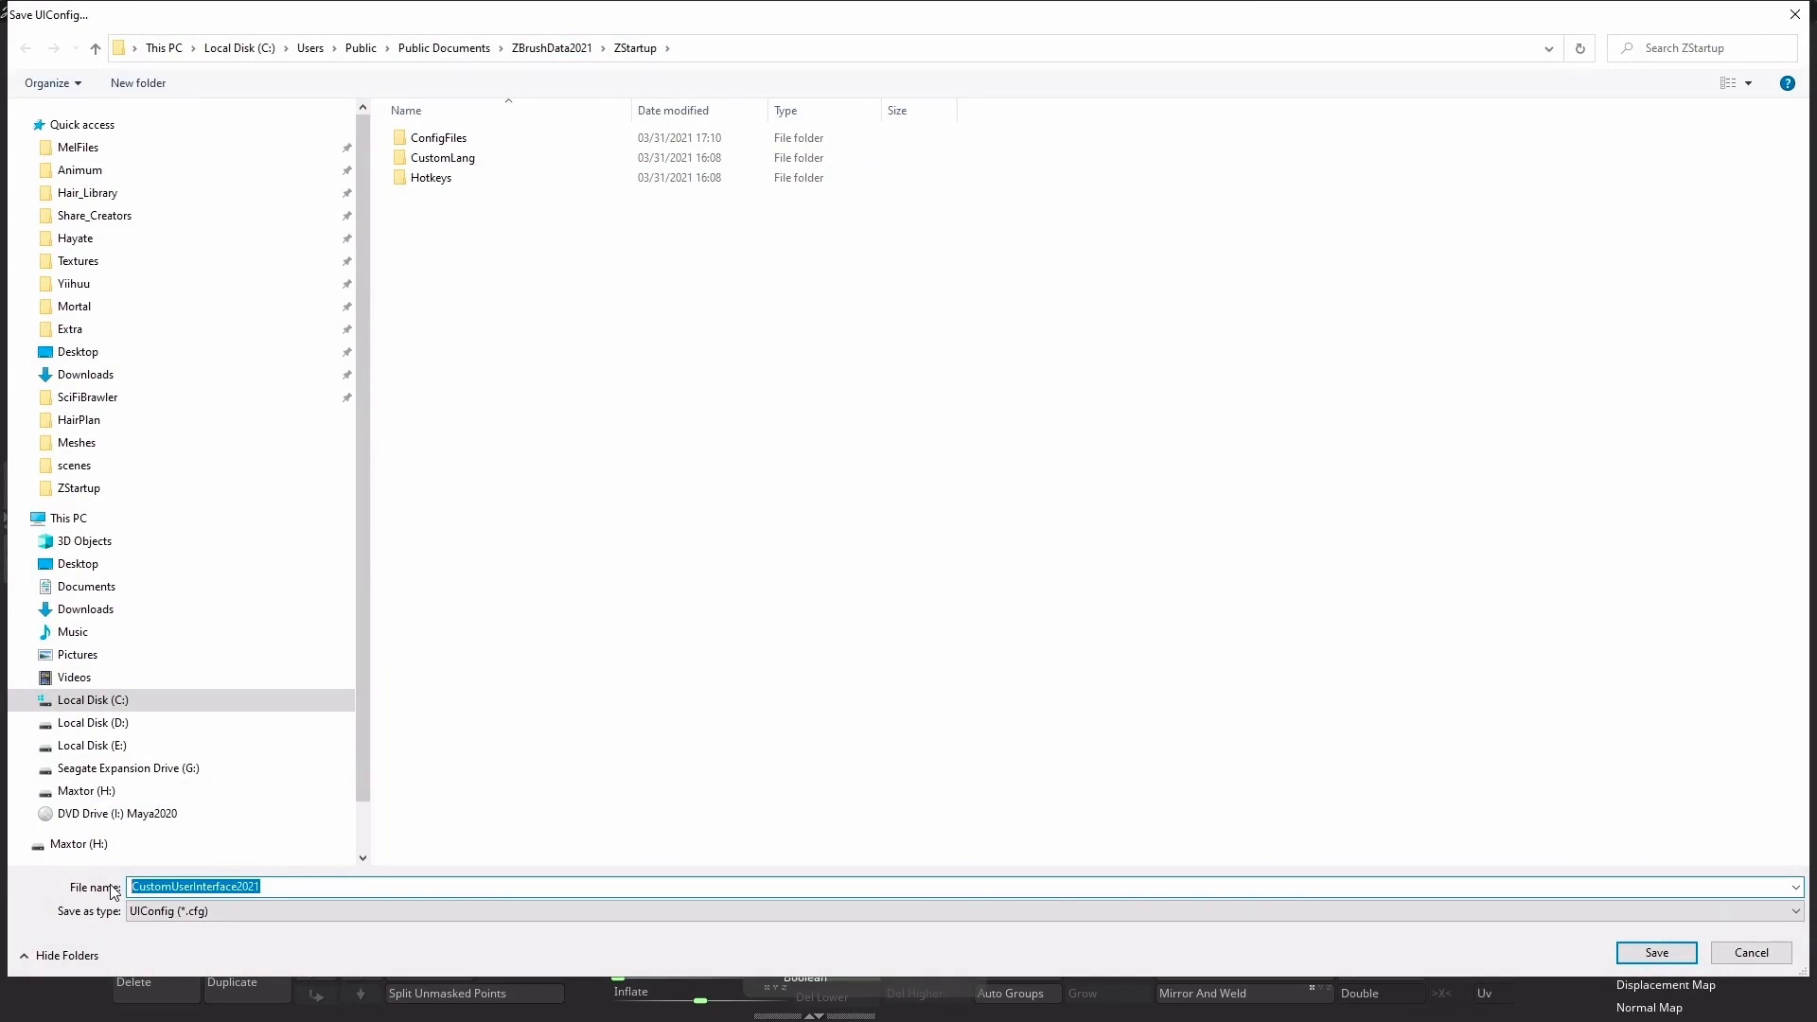
text(Hair_UI_Config)
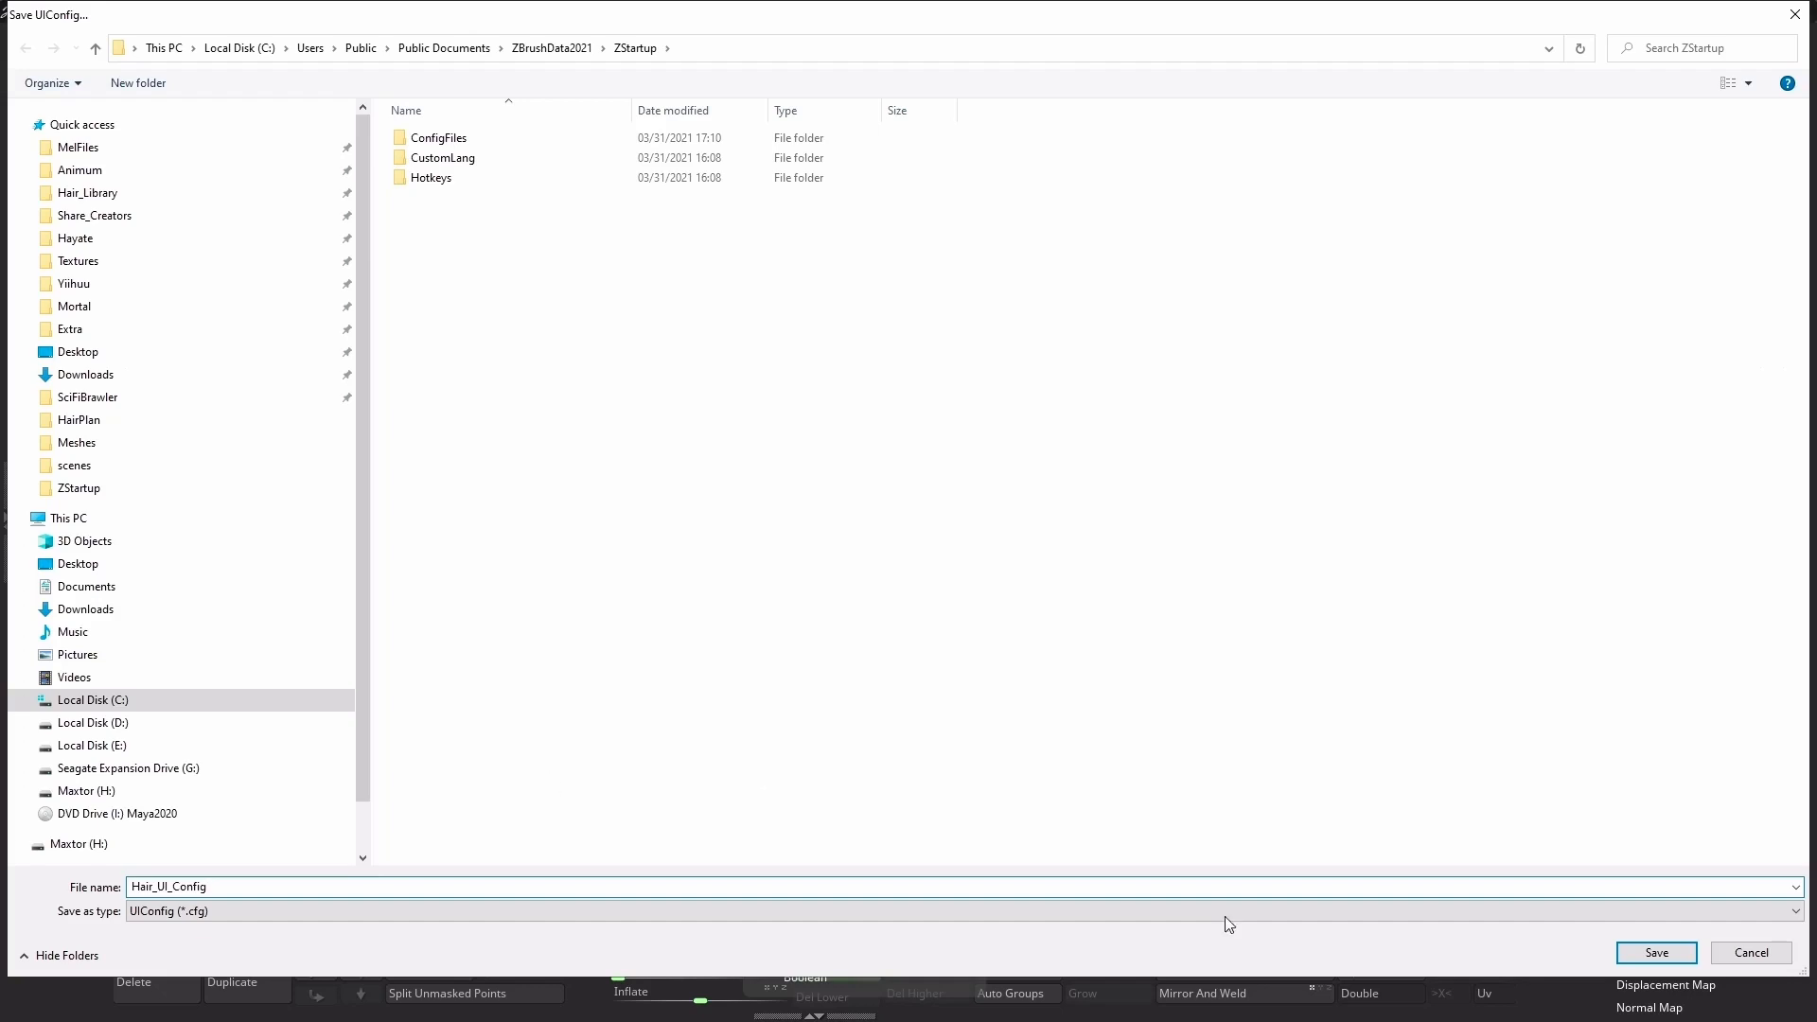
click(1658, 952)
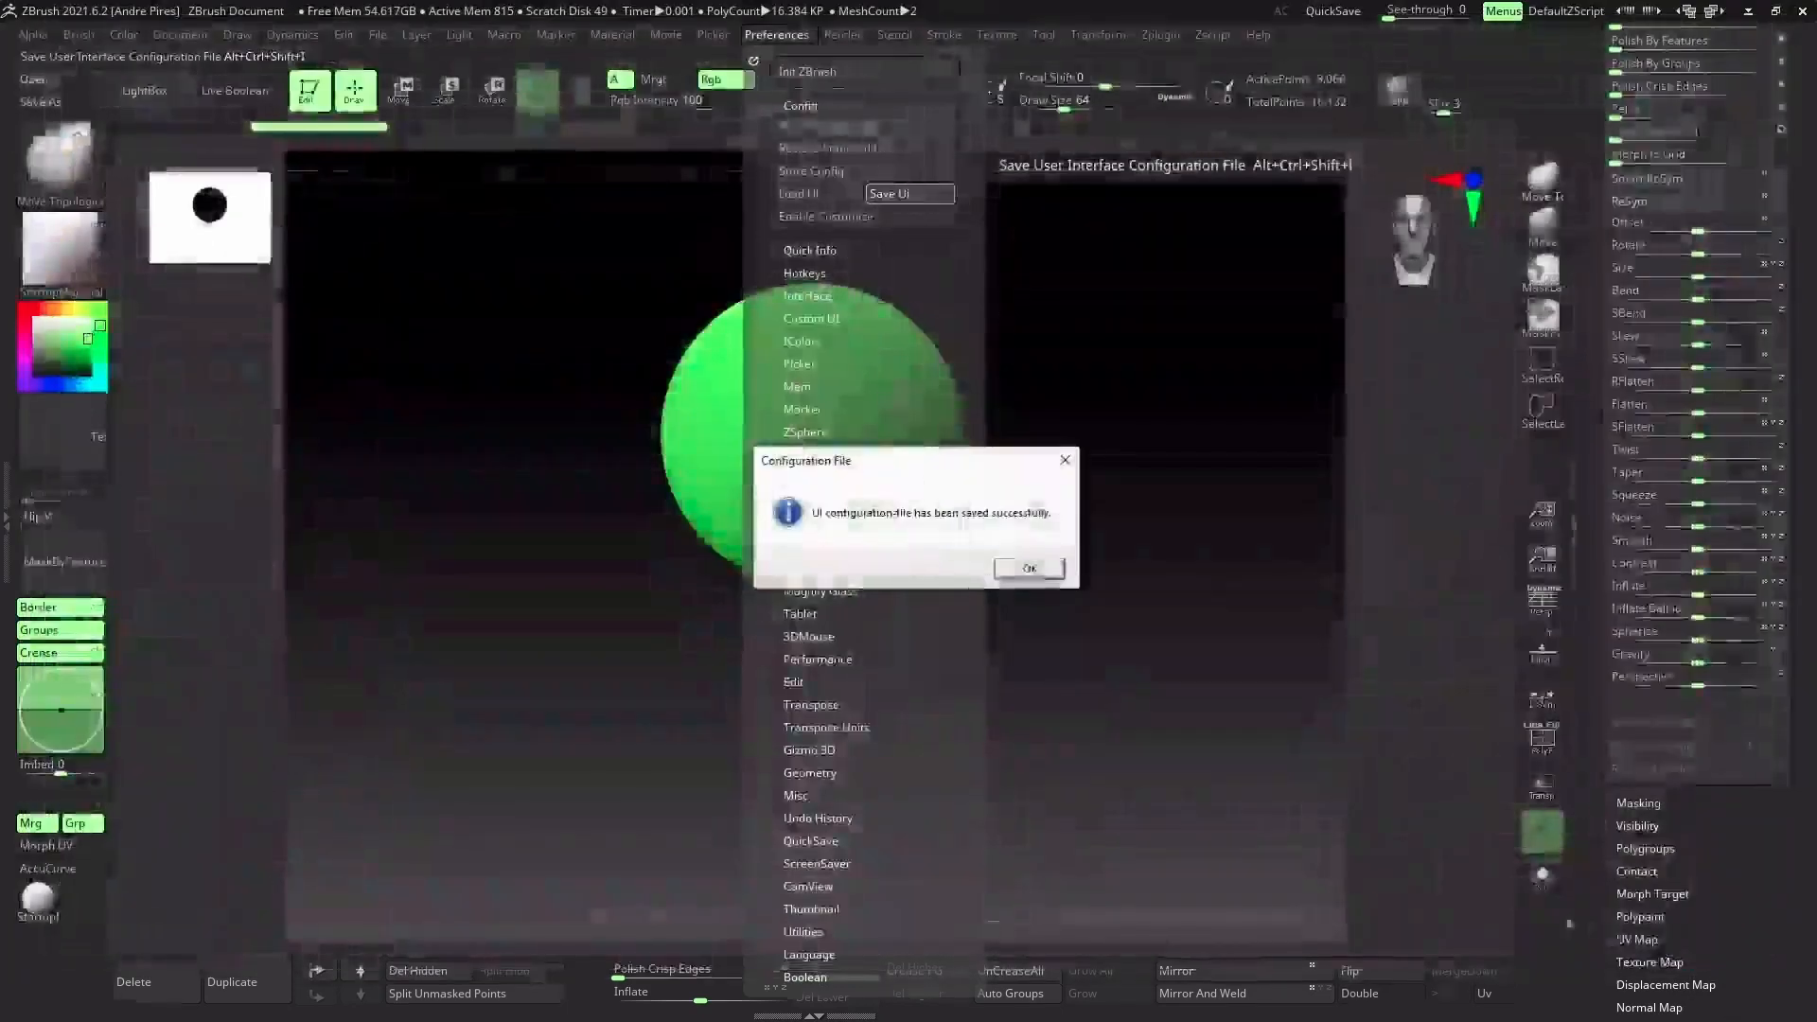
click(1029, 567)
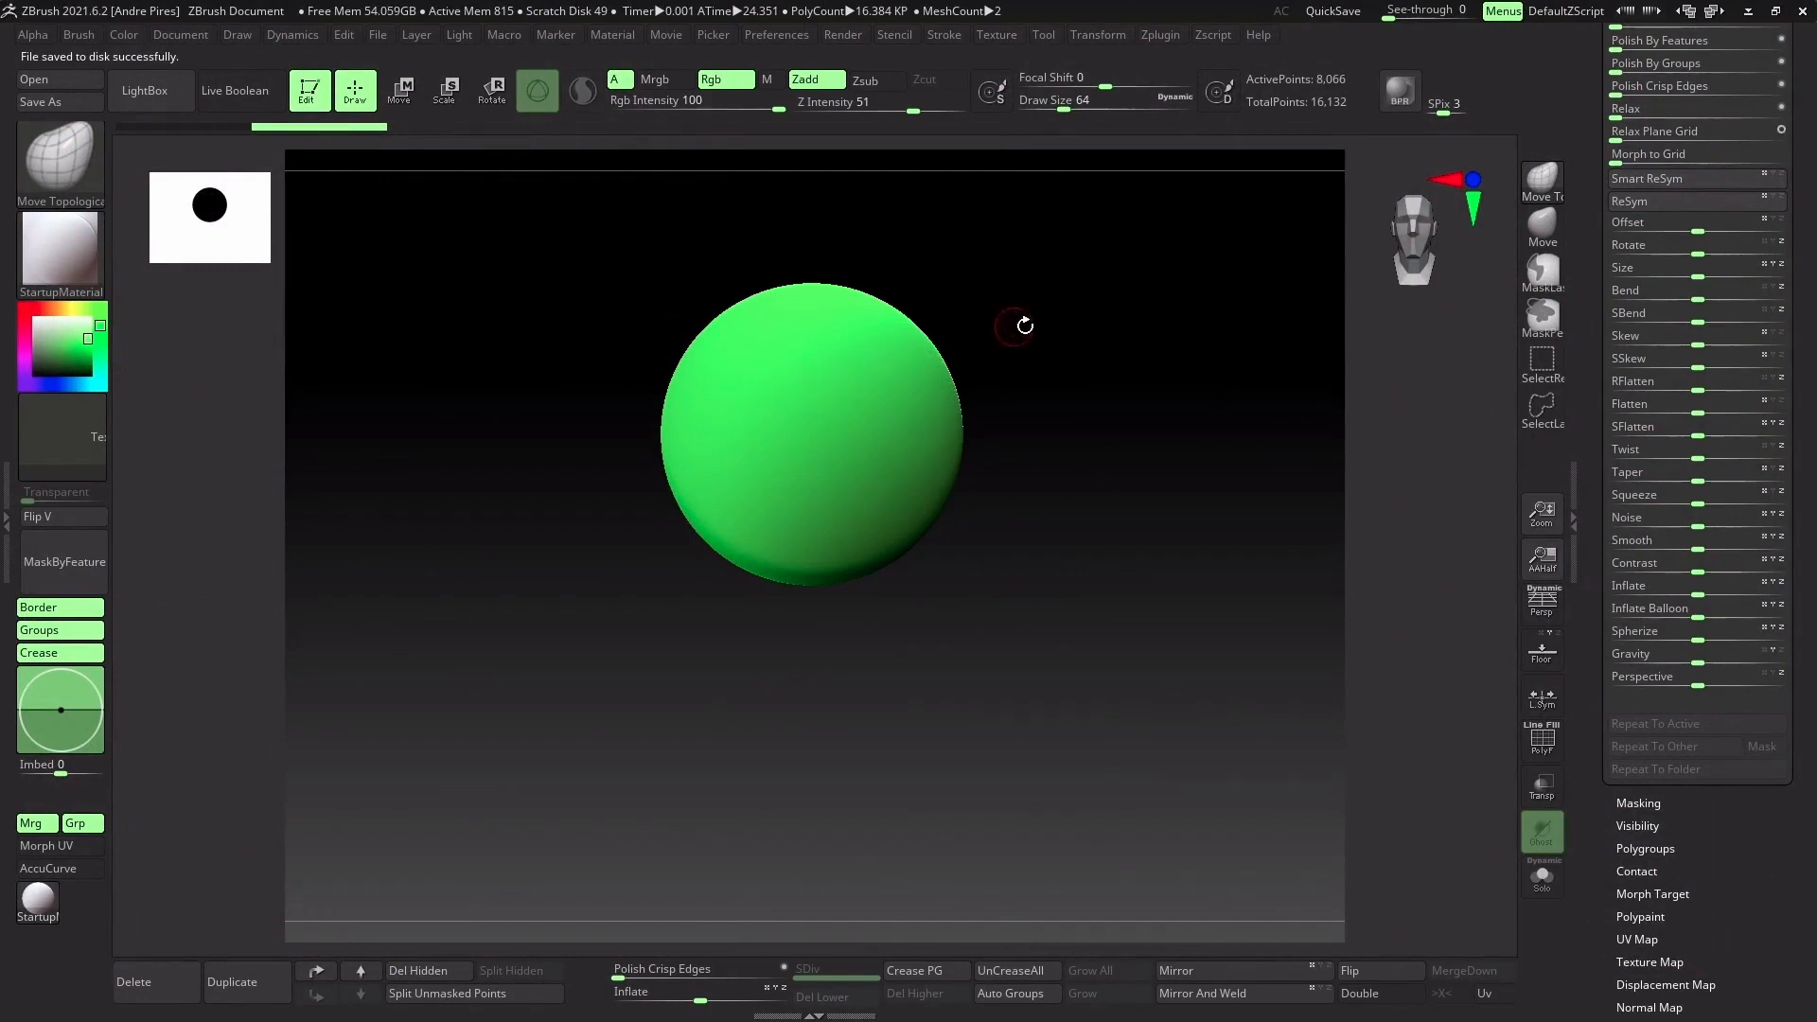
Delete both sphere subtools, PM3D_Sphere3D_1 and PM3D_Sphere3D_2, from the current tool
drag(1579, 123, 1575, 266)
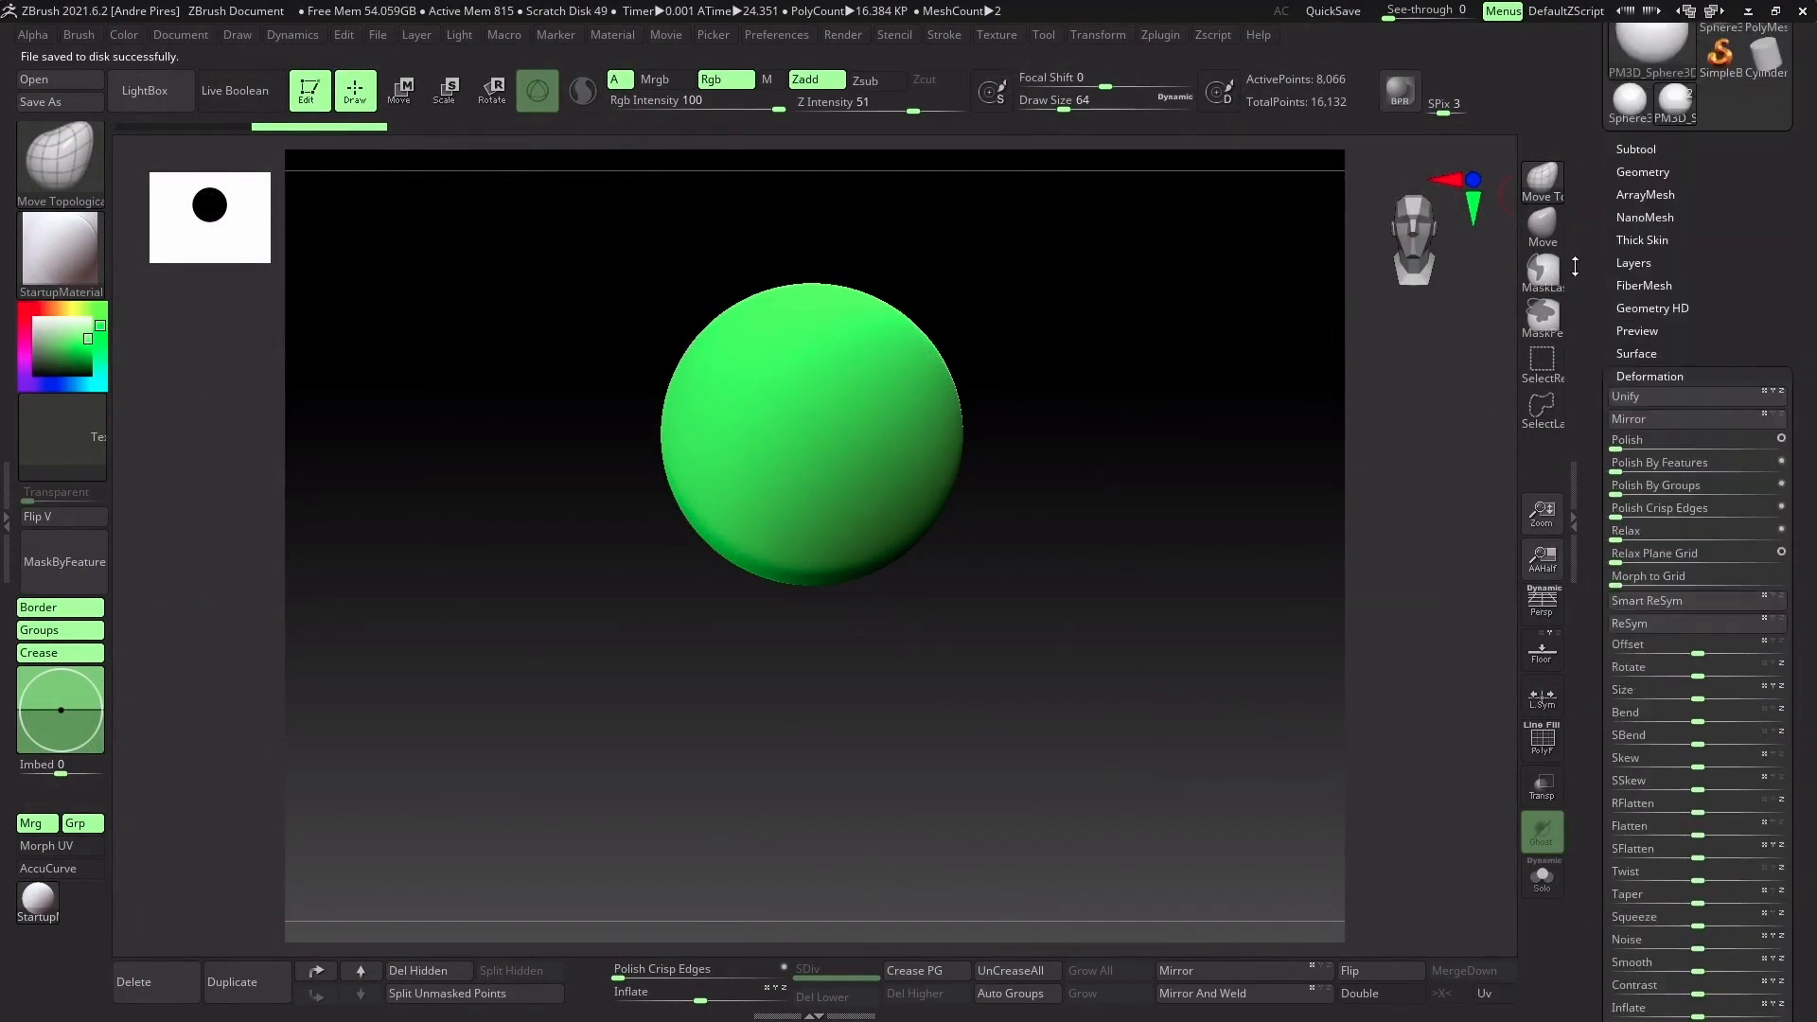
click(1637, 149)
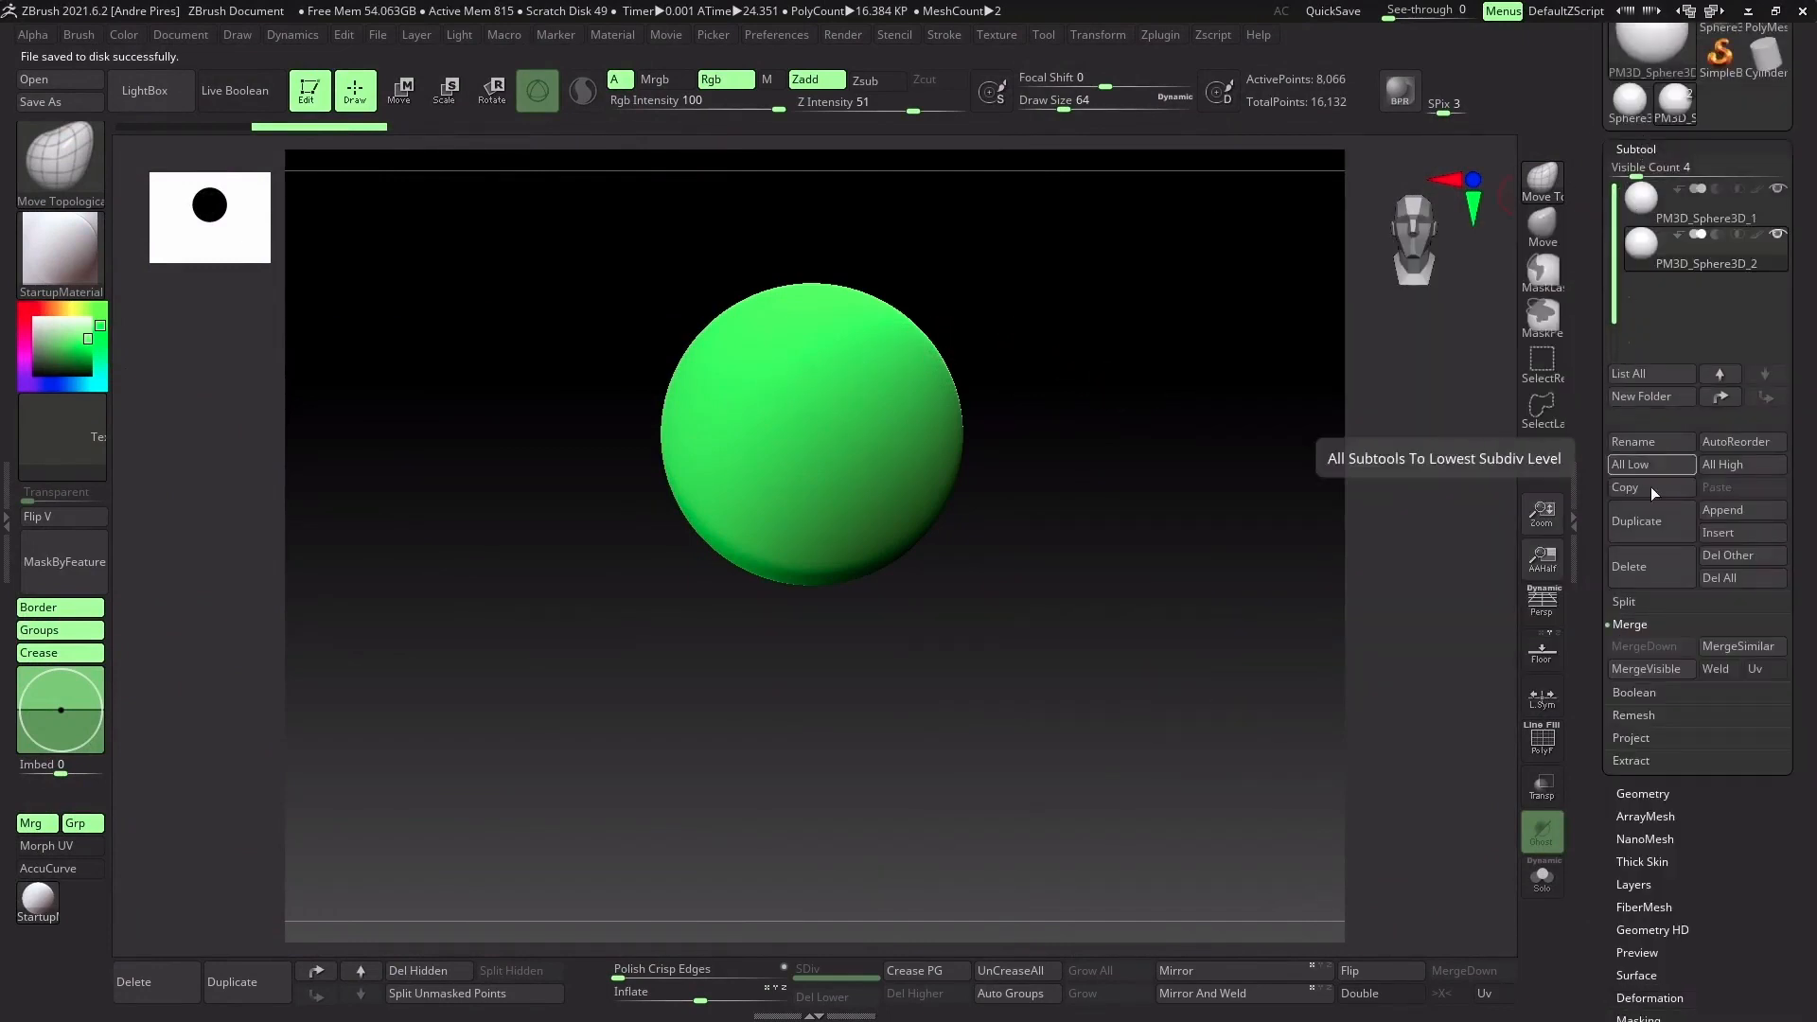
click(1656, 580)
click(1480, 612)
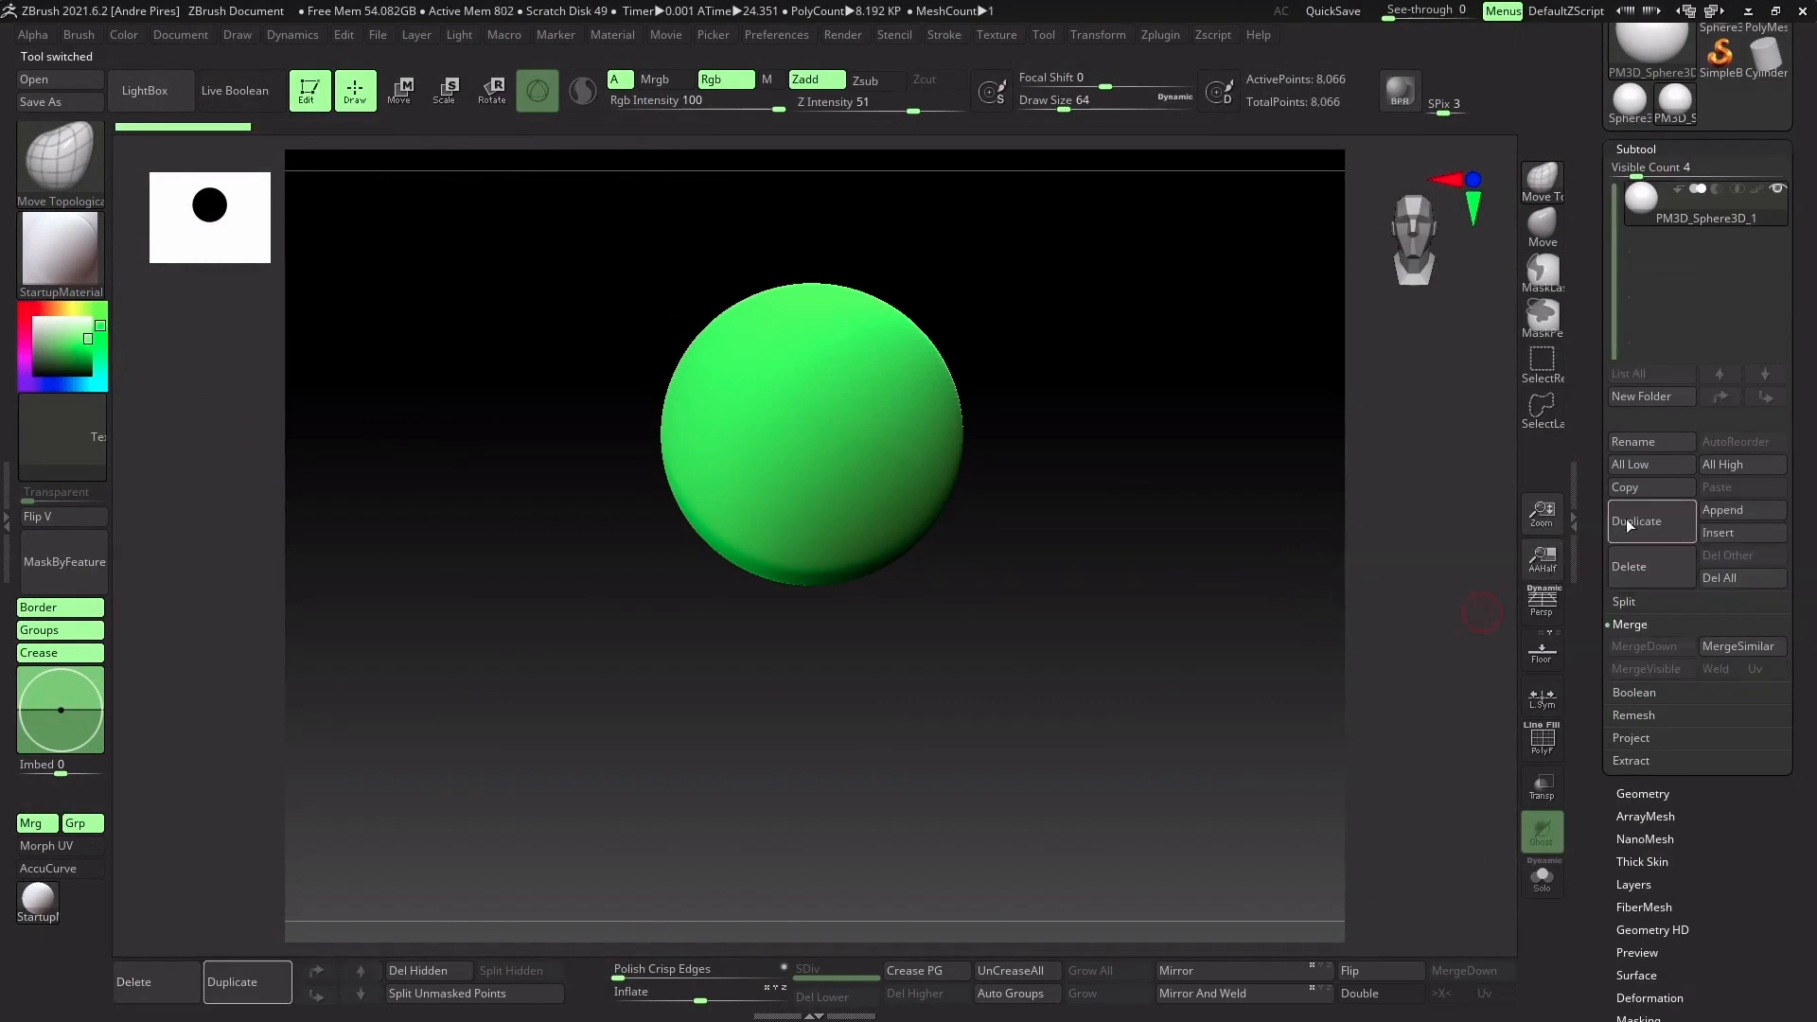
click(1652, 566)
click(1481, 613)
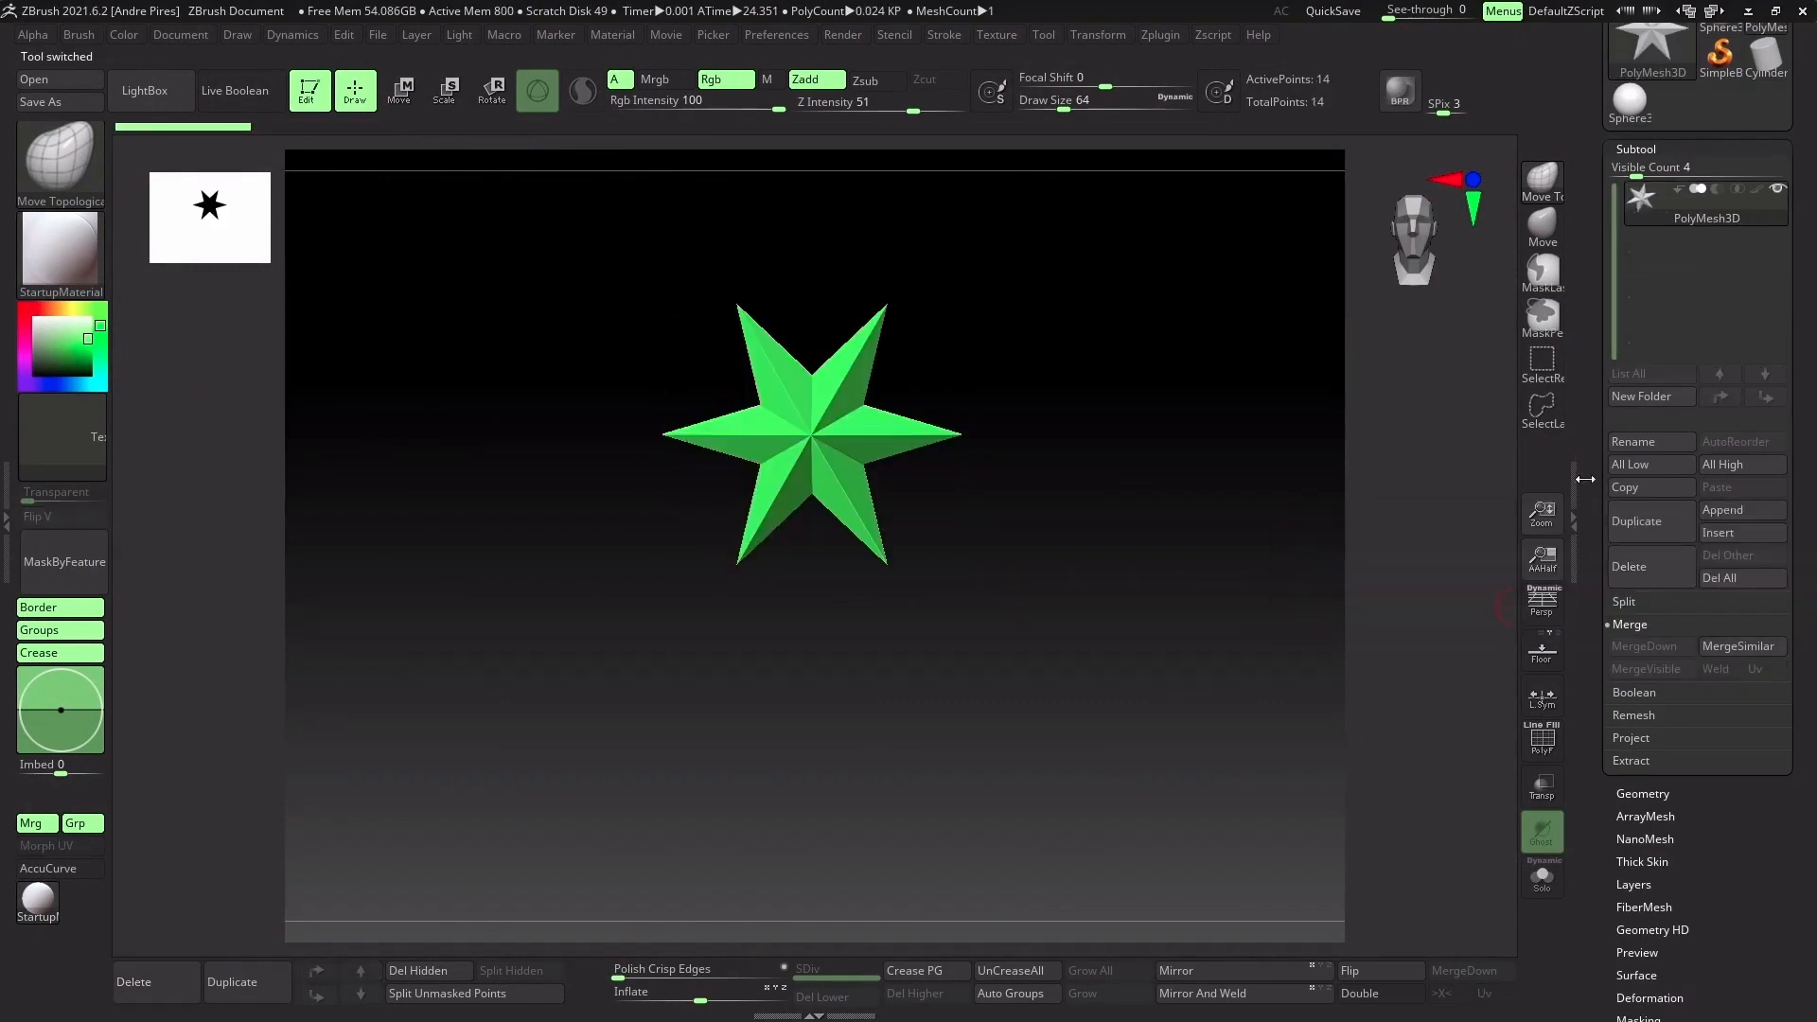
Insert a Sphere3D_1 mesh as a second subtool beside the star-shaped PolyMesh3D
drag(1588, 304, 1588, 394)
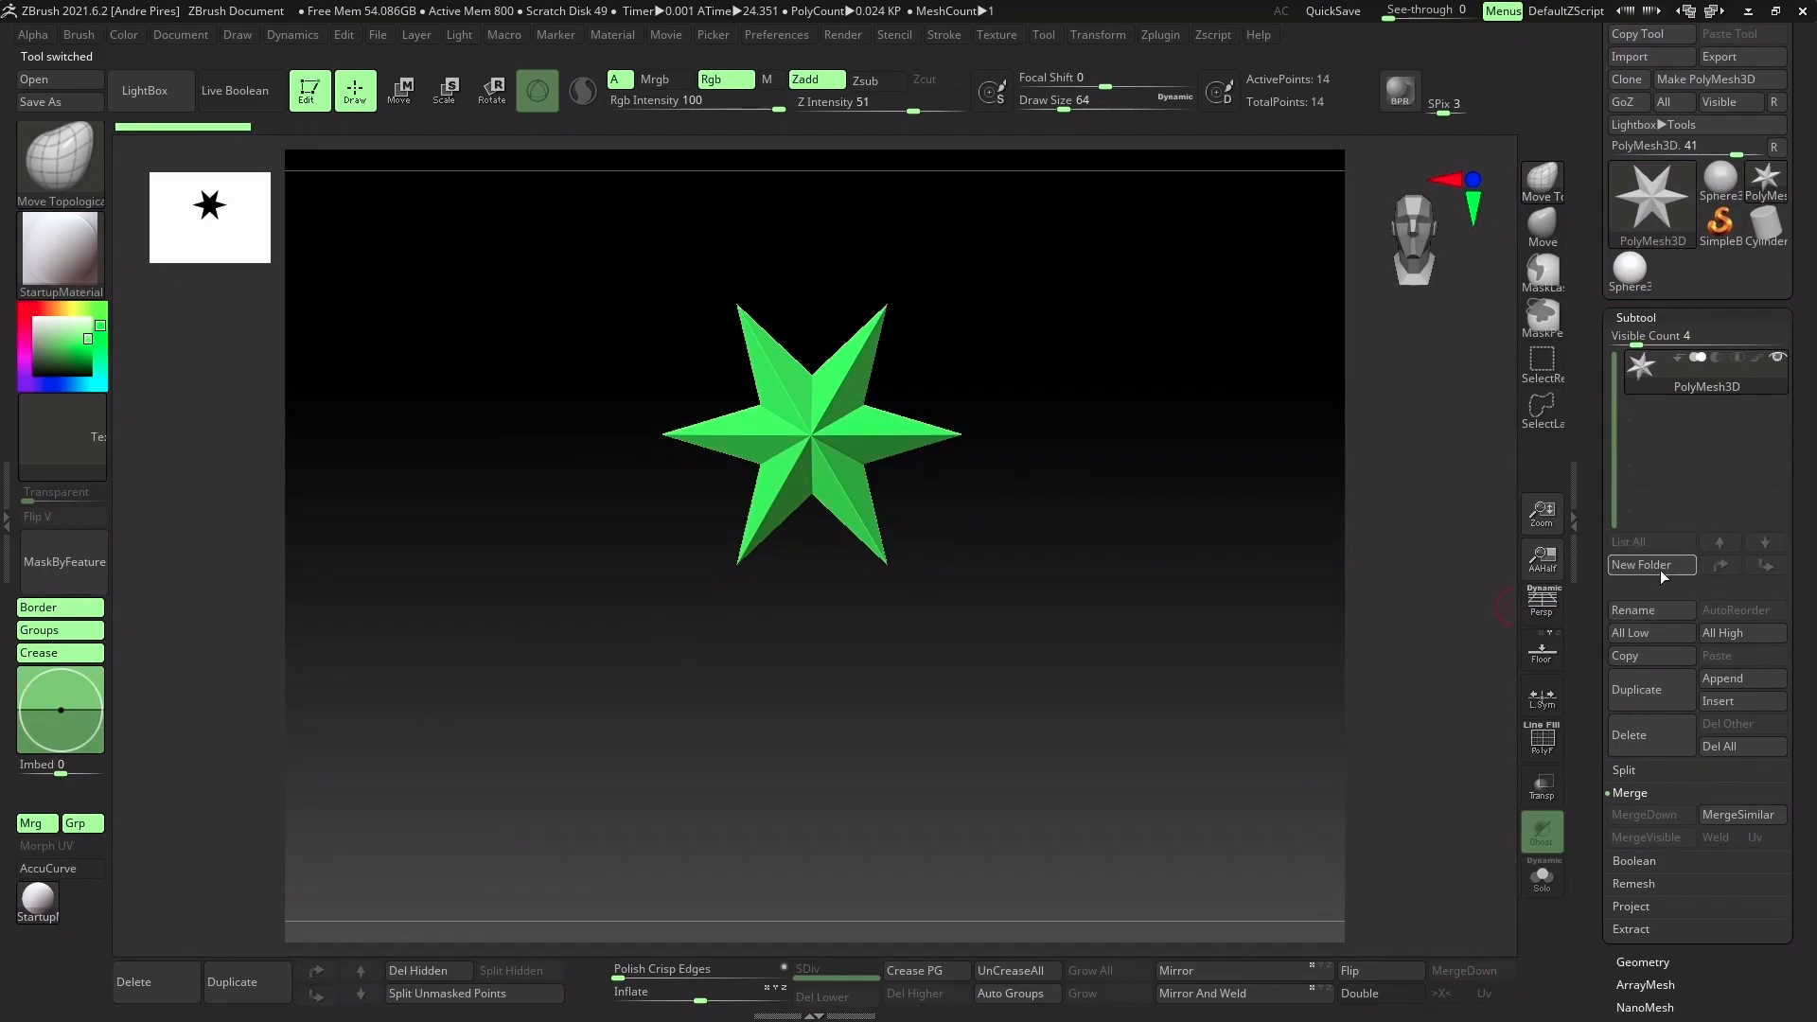
click(1739, 701)
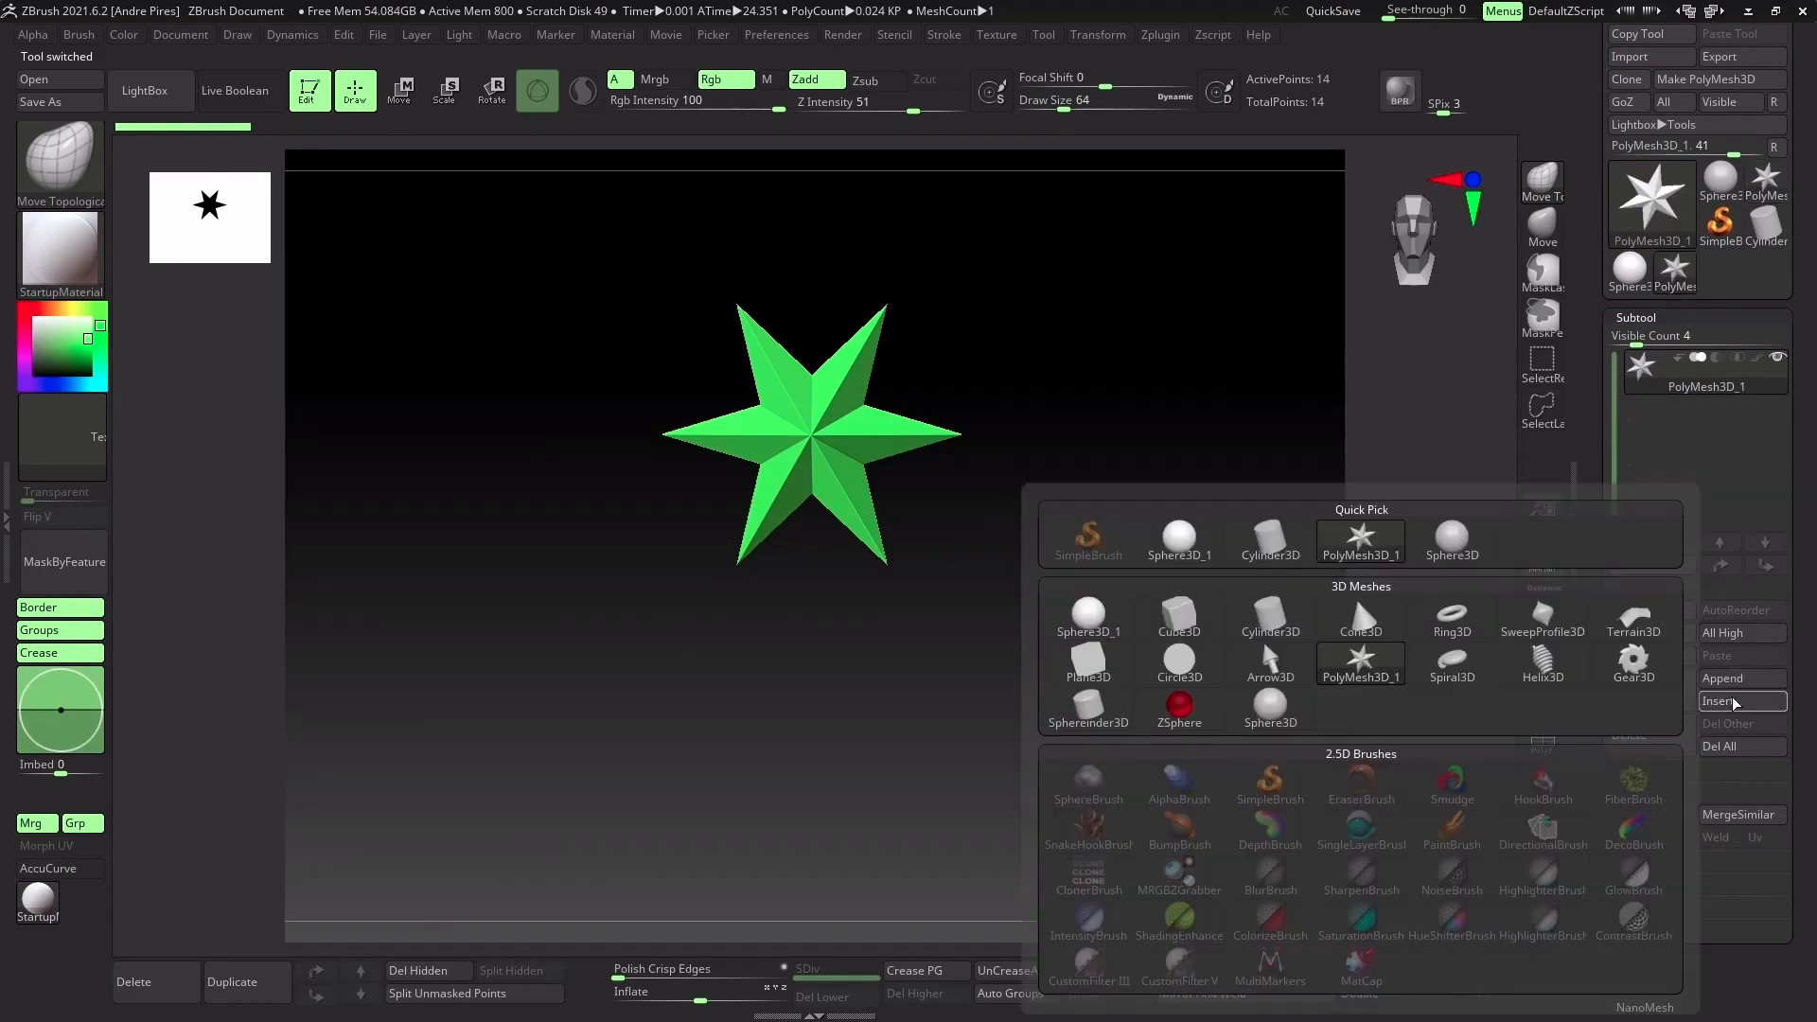
click(1178, 538)
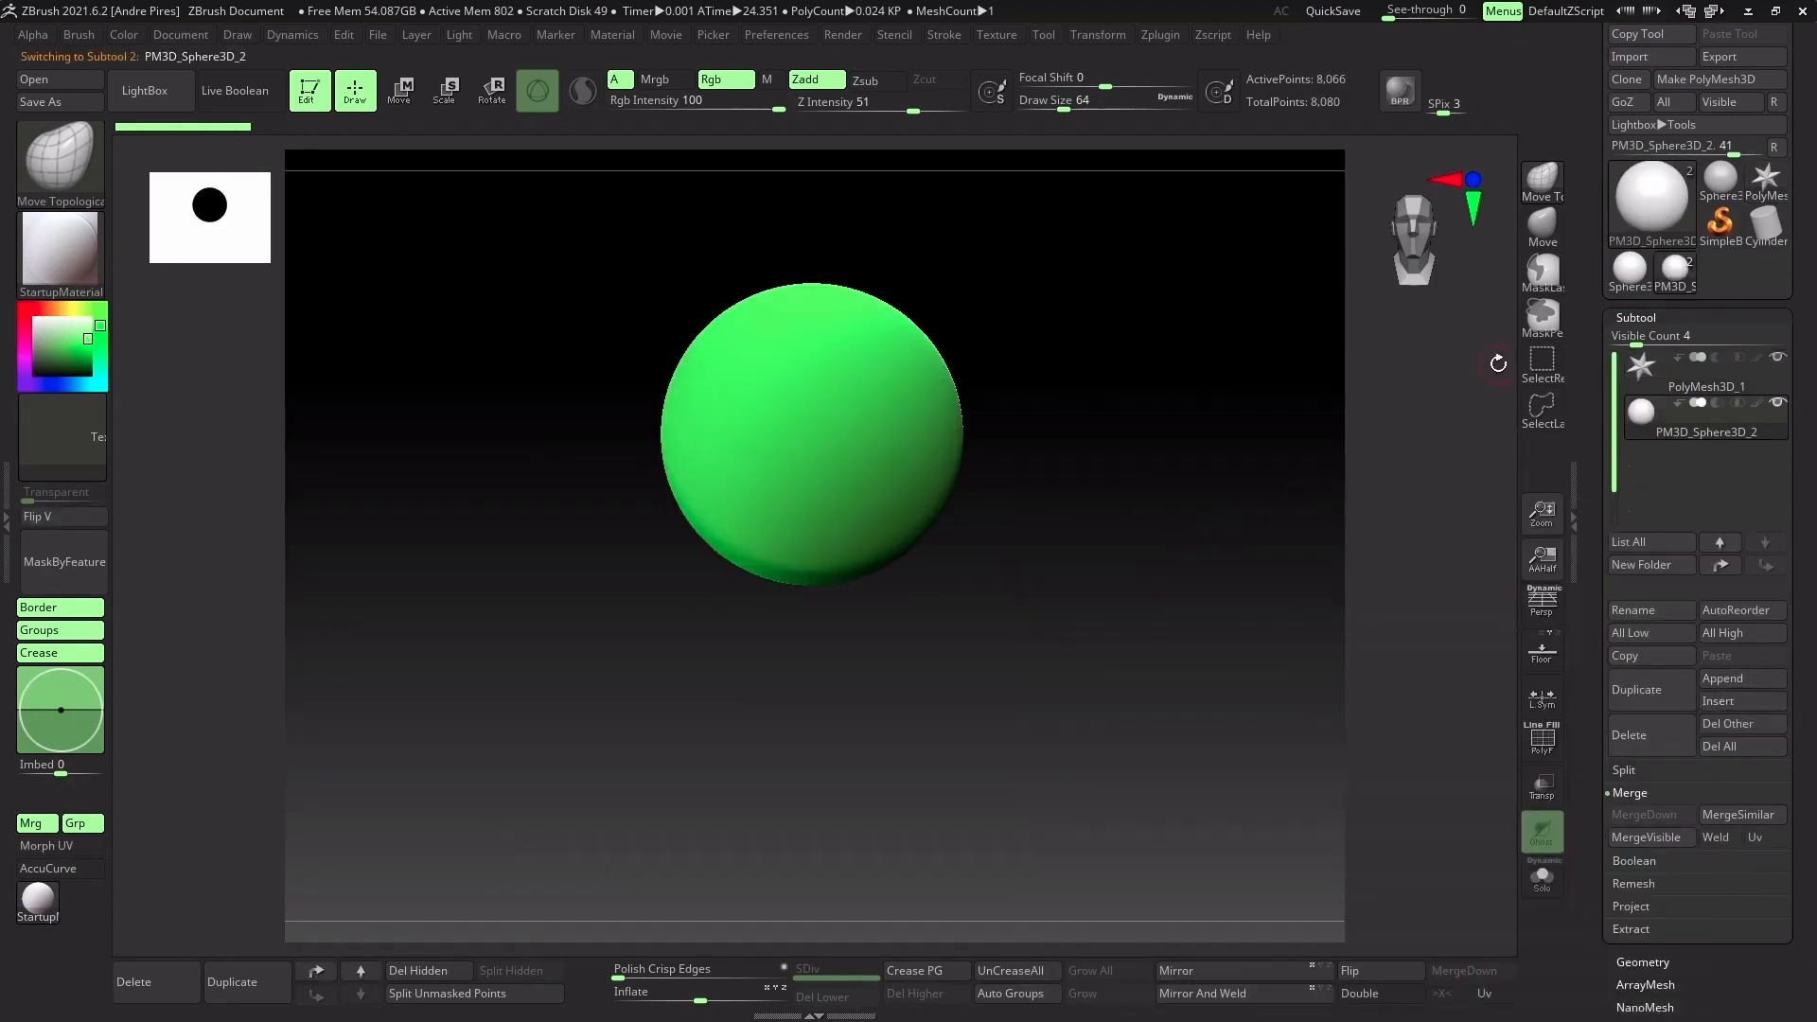
Import the Tutorial_Hair_Hp mesh from Yiihuu's Meshes folder into the sphere subtool and set the current color to white
click(1635, 56)
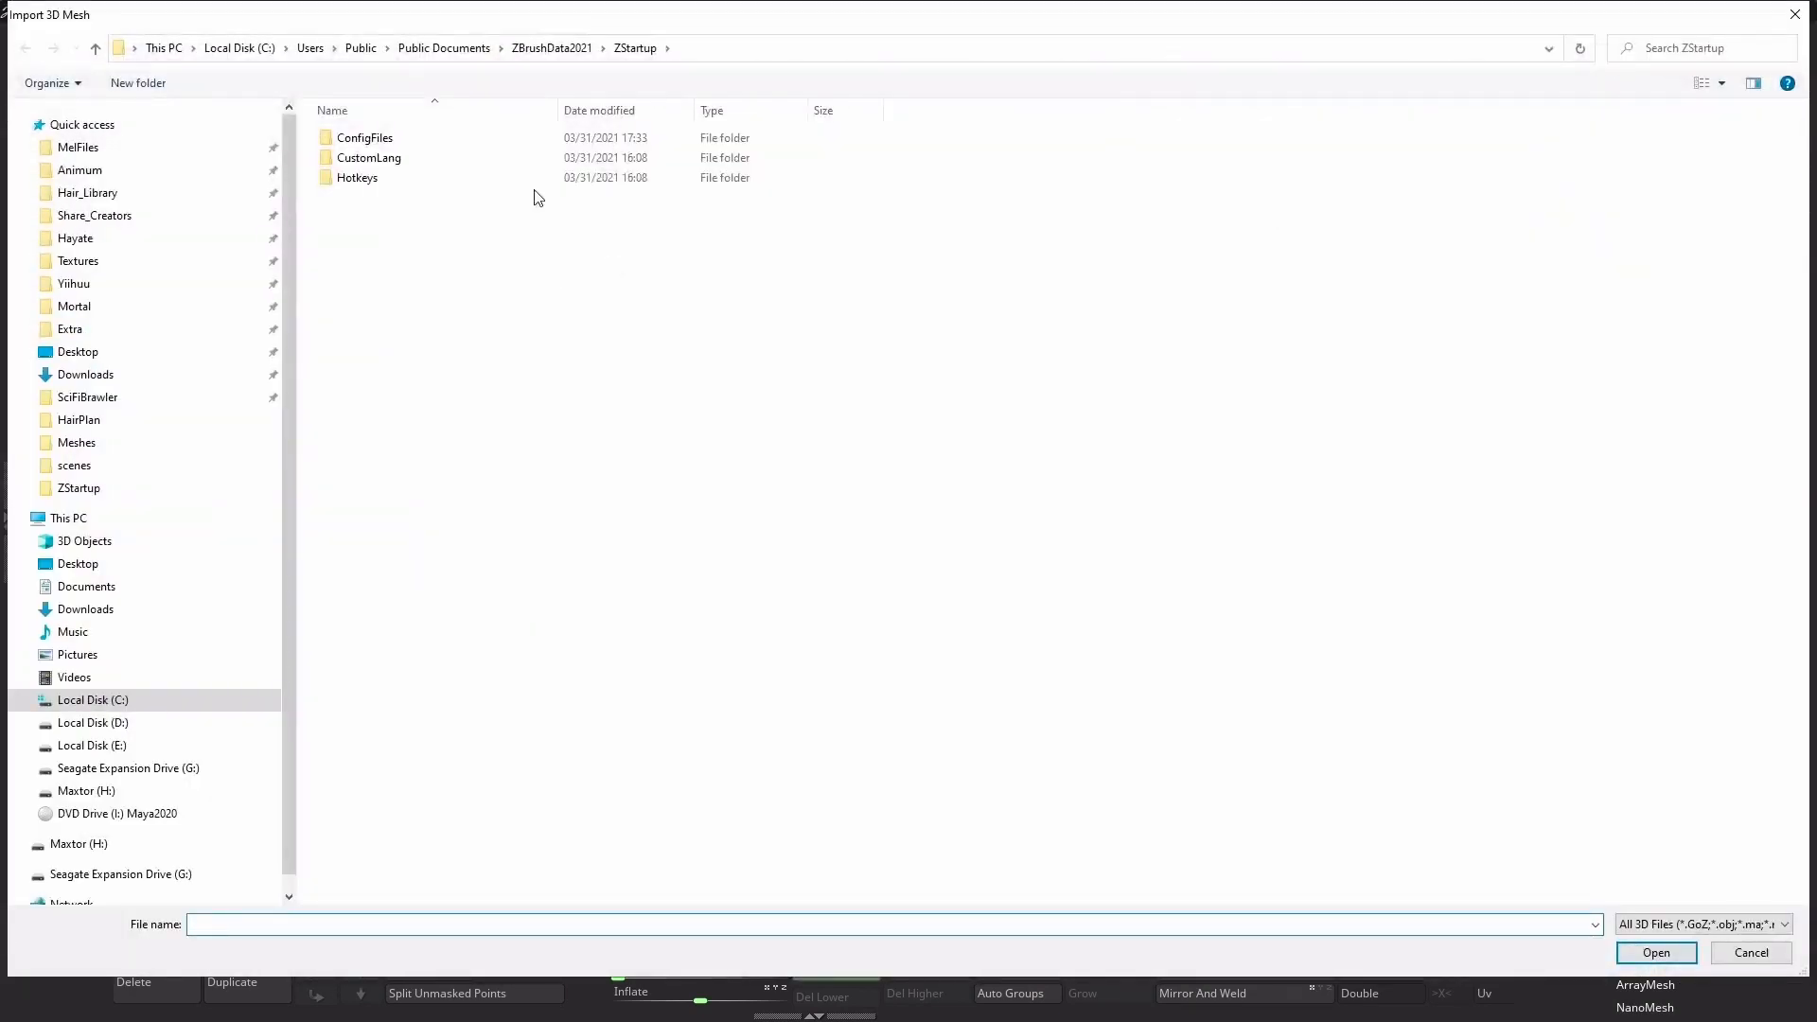
click(128, 285)
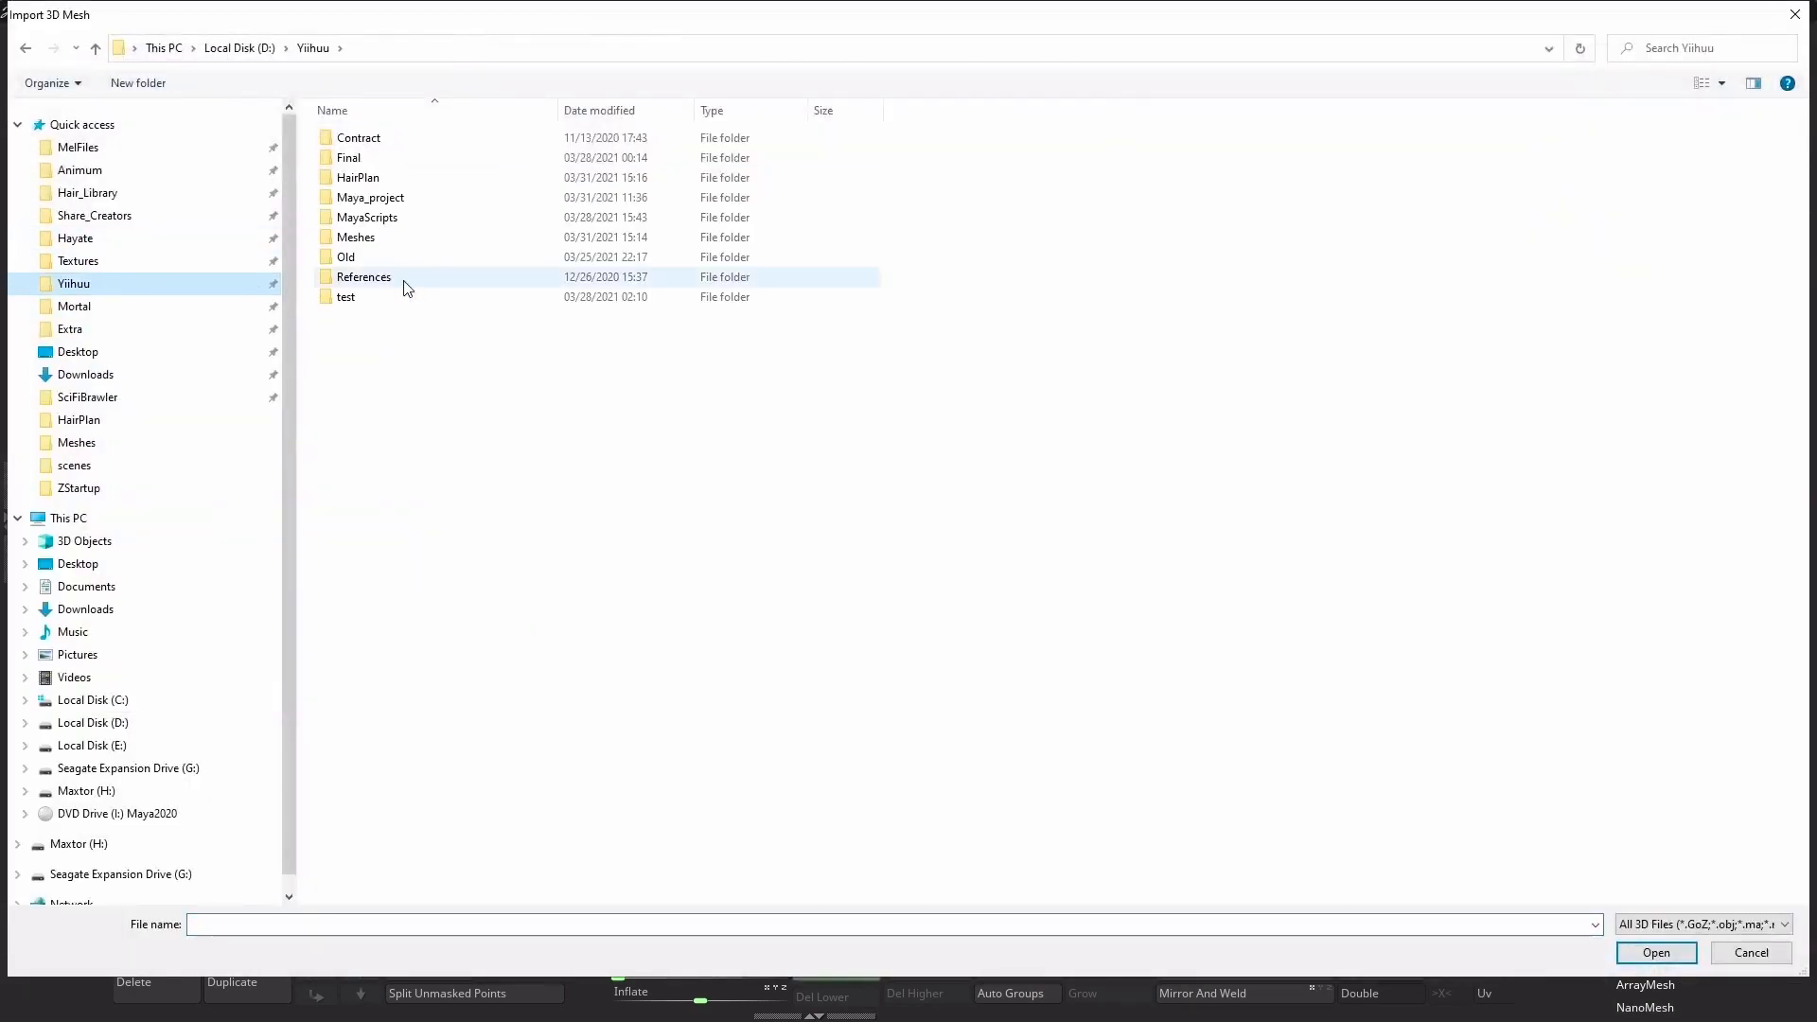
double_click(364, 239)
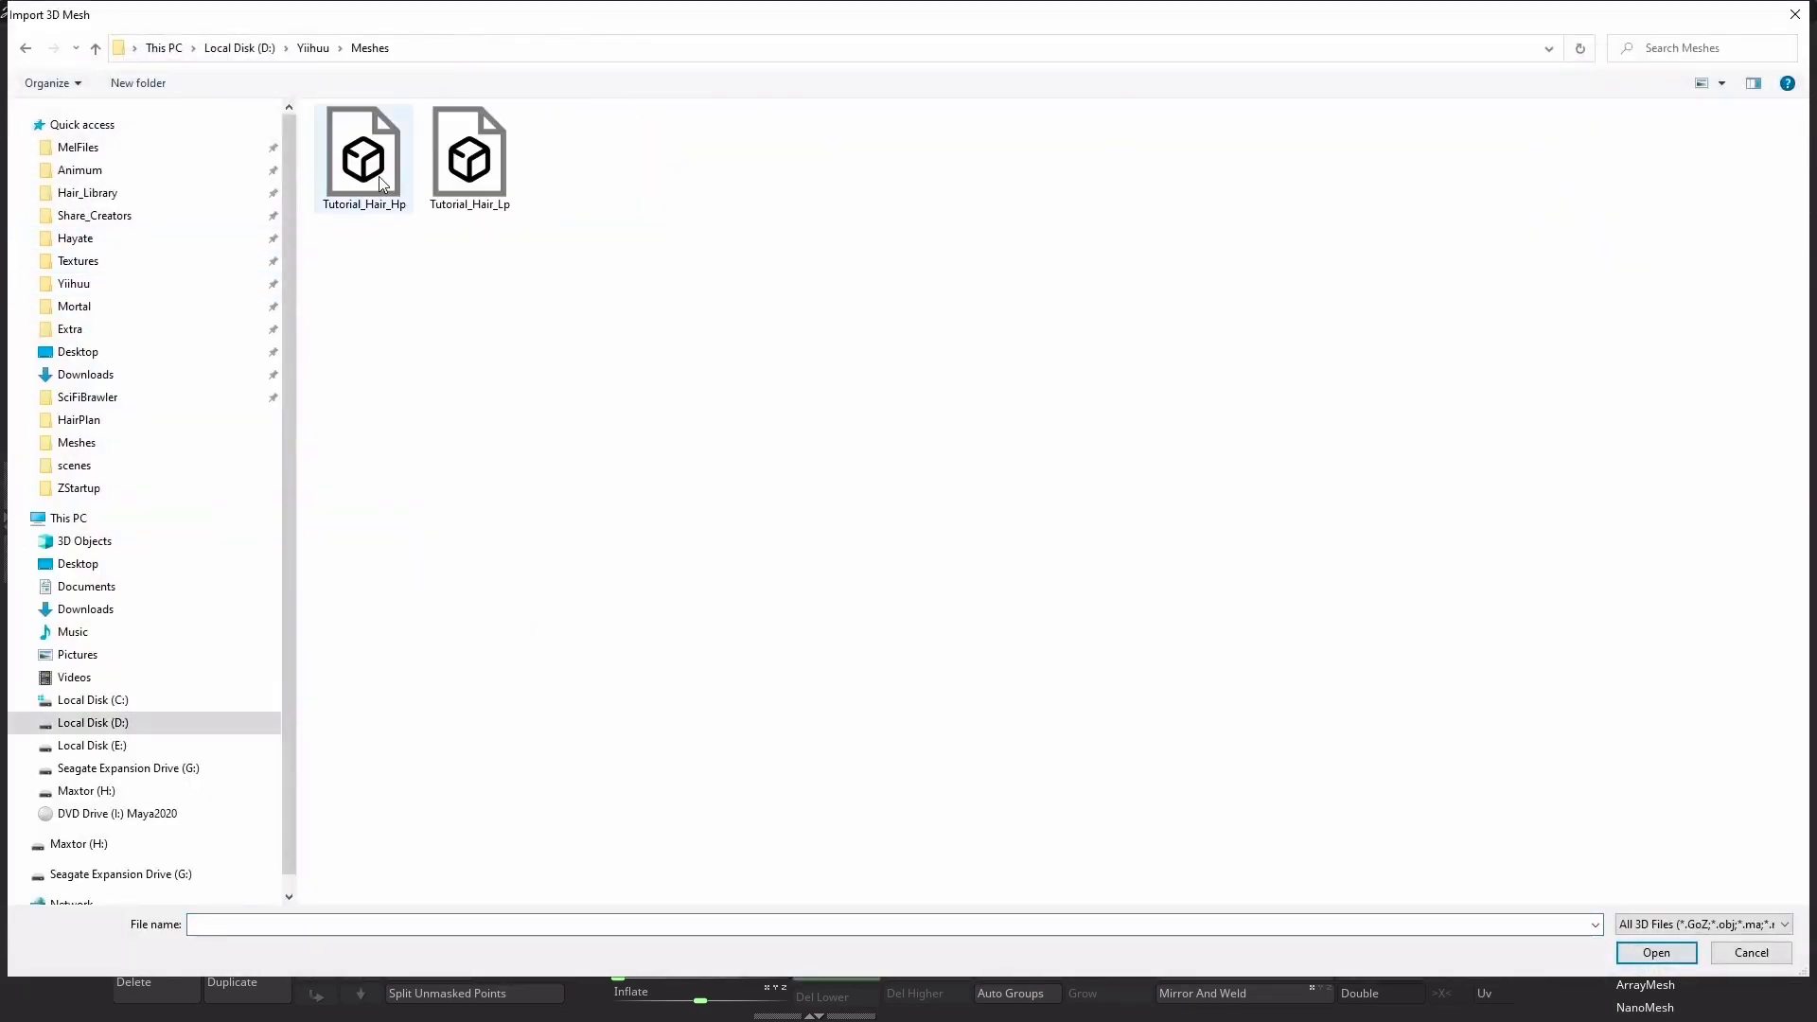
double_click(383, 184)
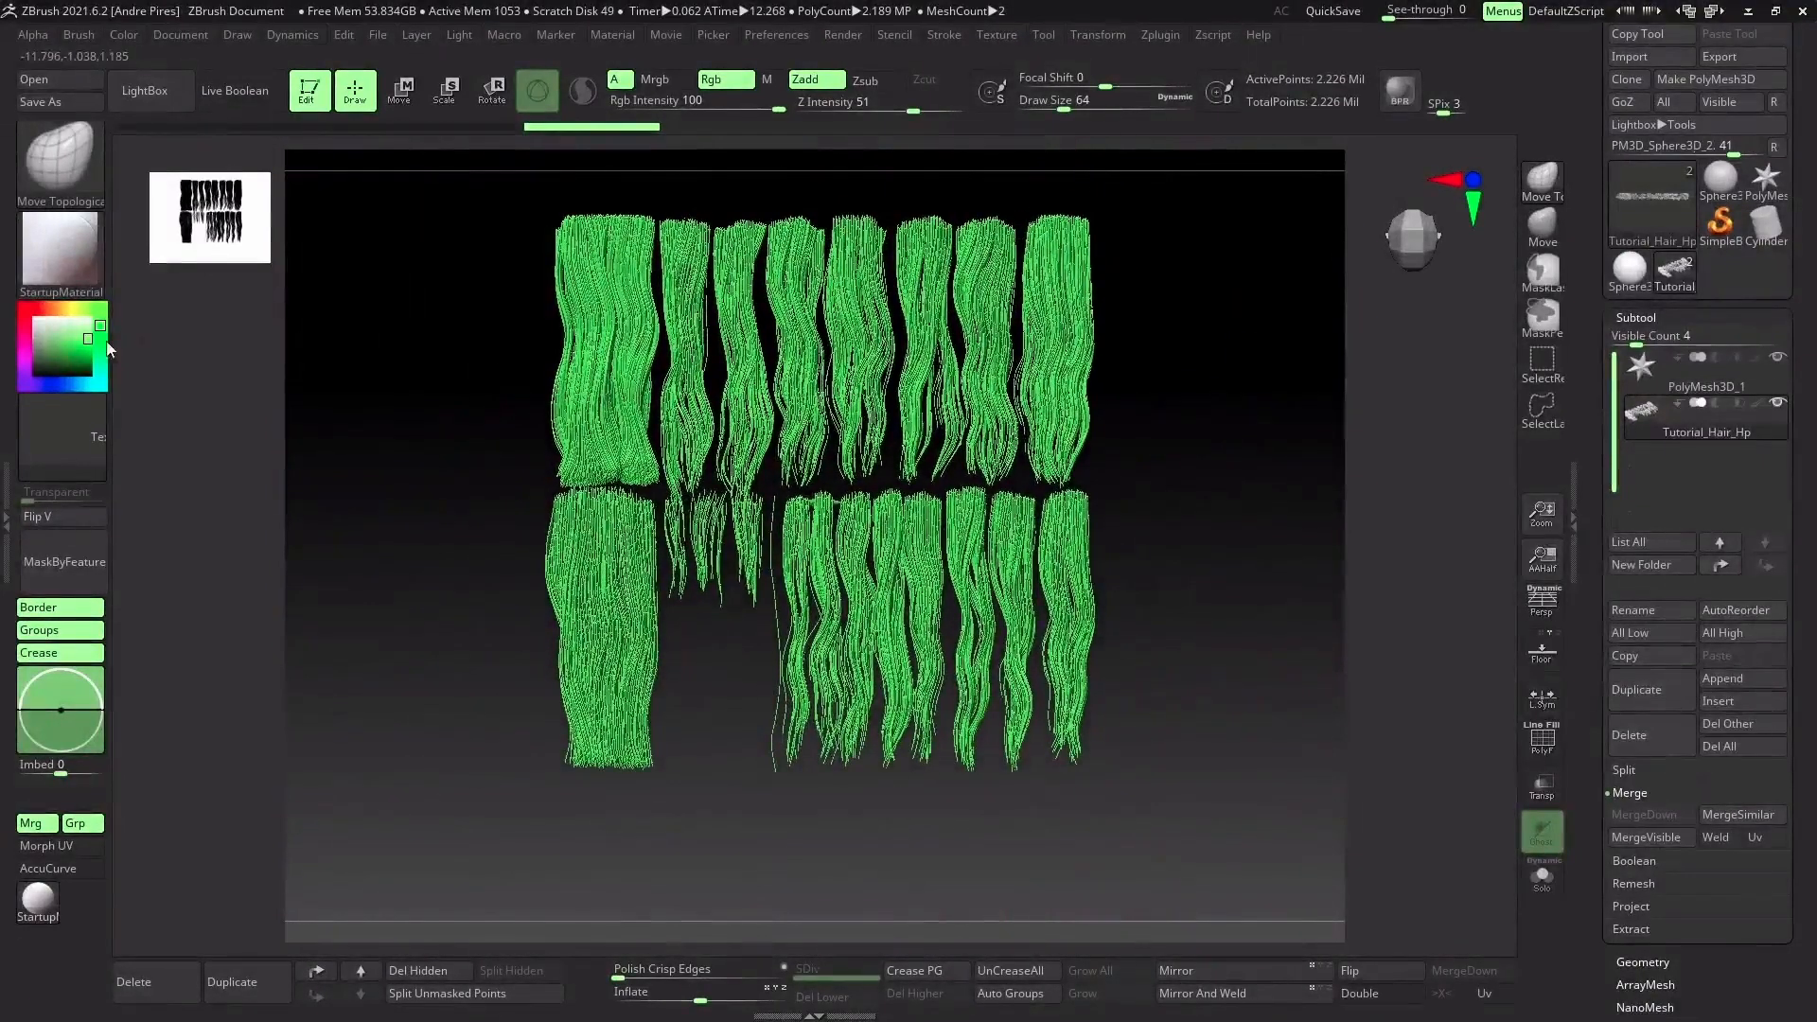
click(35, 319)
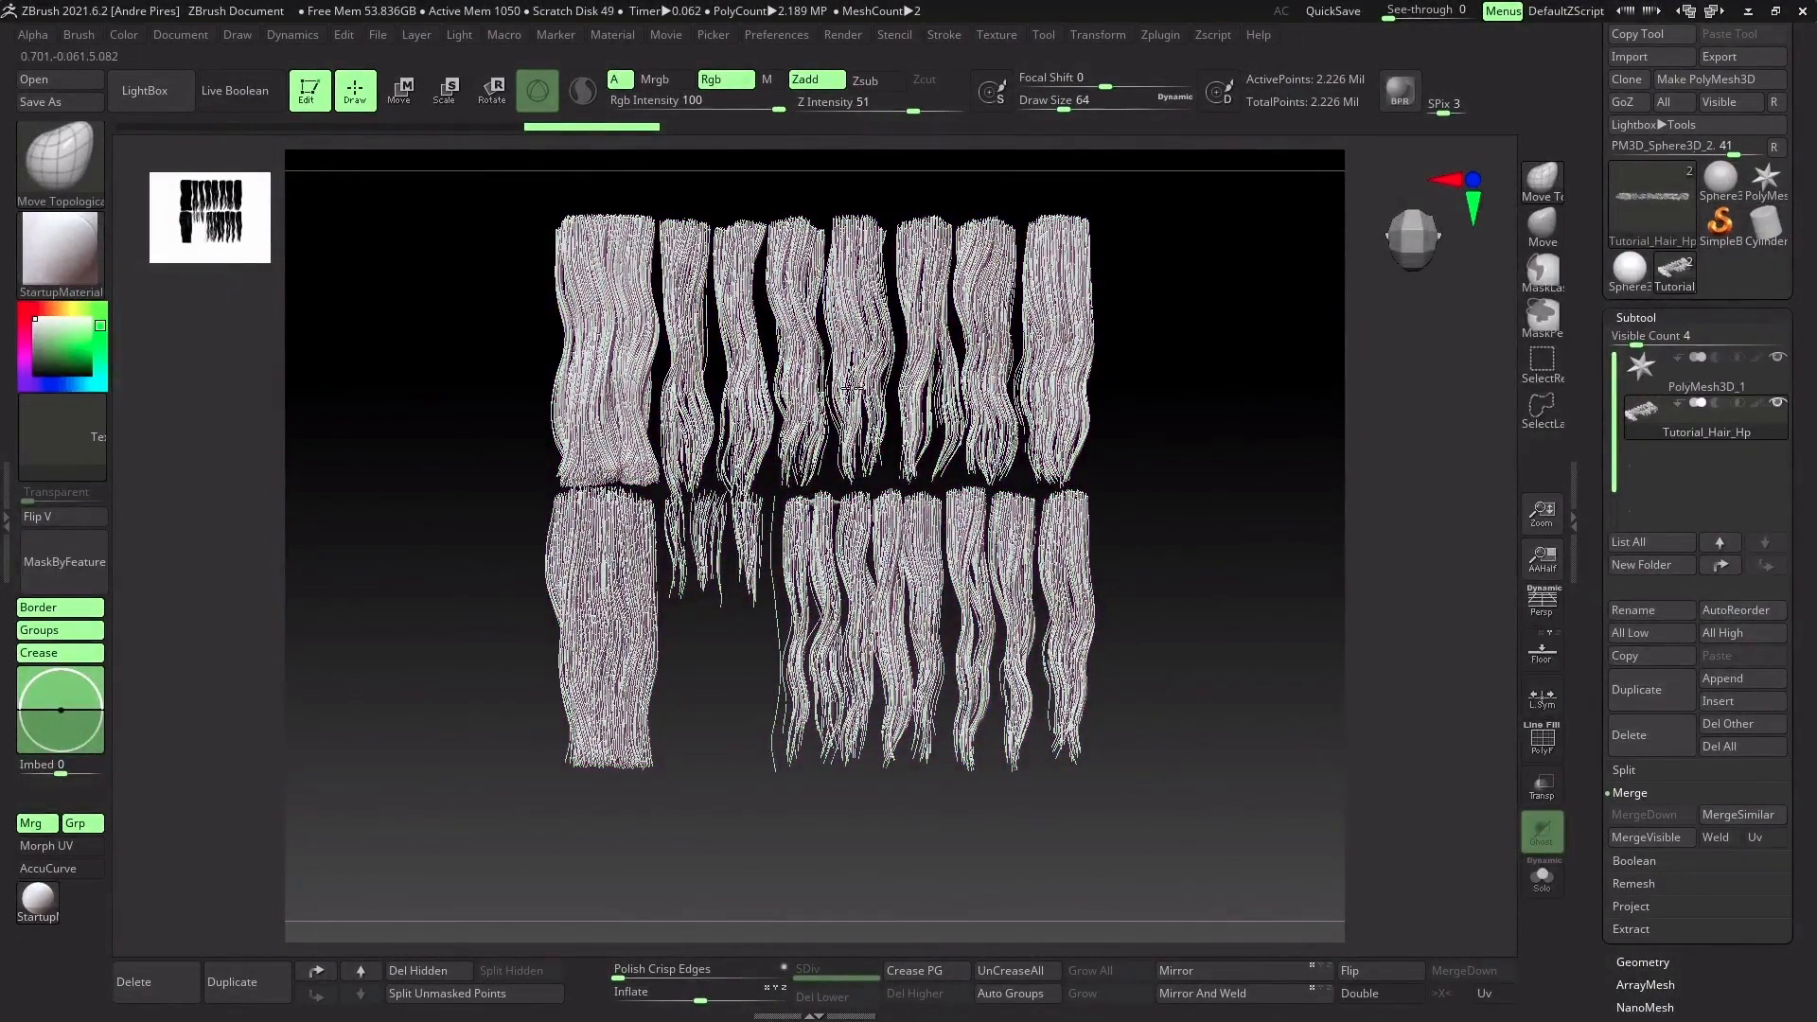
drag(1231, 516, 1221, 490)
With interface customization enabled, move the BPR render button to the far side of the SPix slider, and turn customization off again
click(773, 38)
click(819, 218)
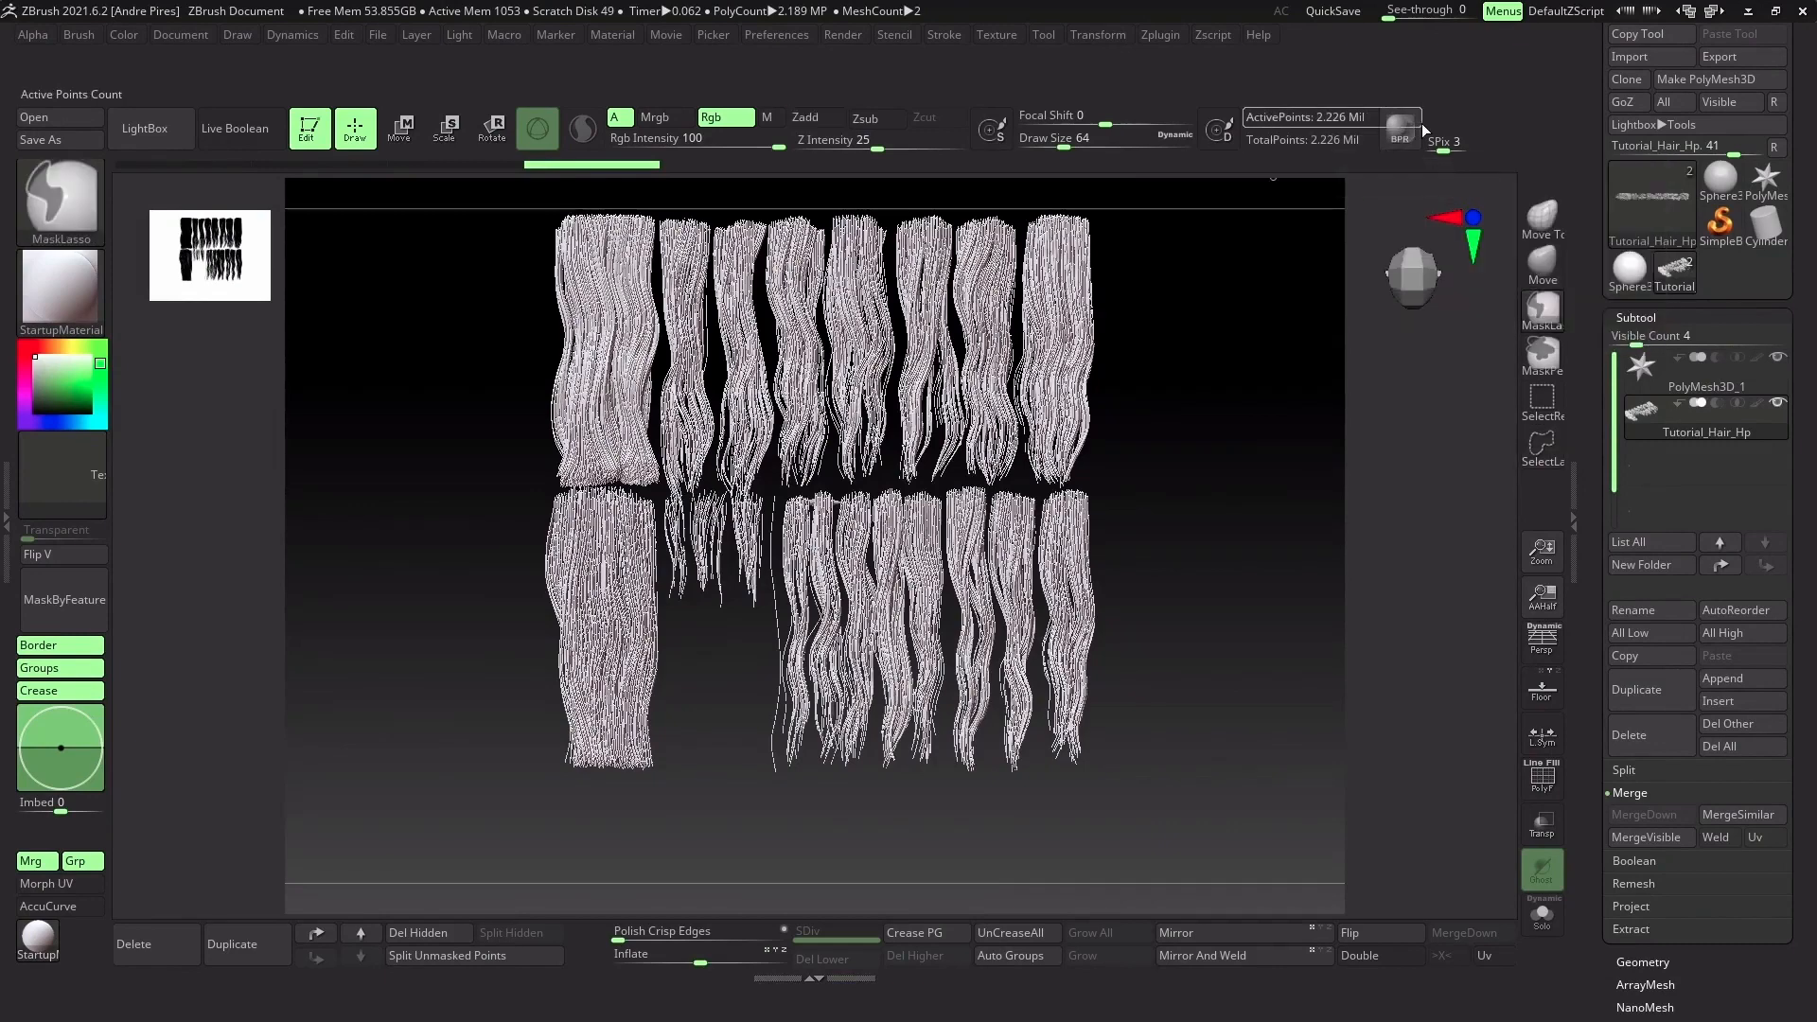
ctrl+alt+drag(1420, 118, 1490, 133)
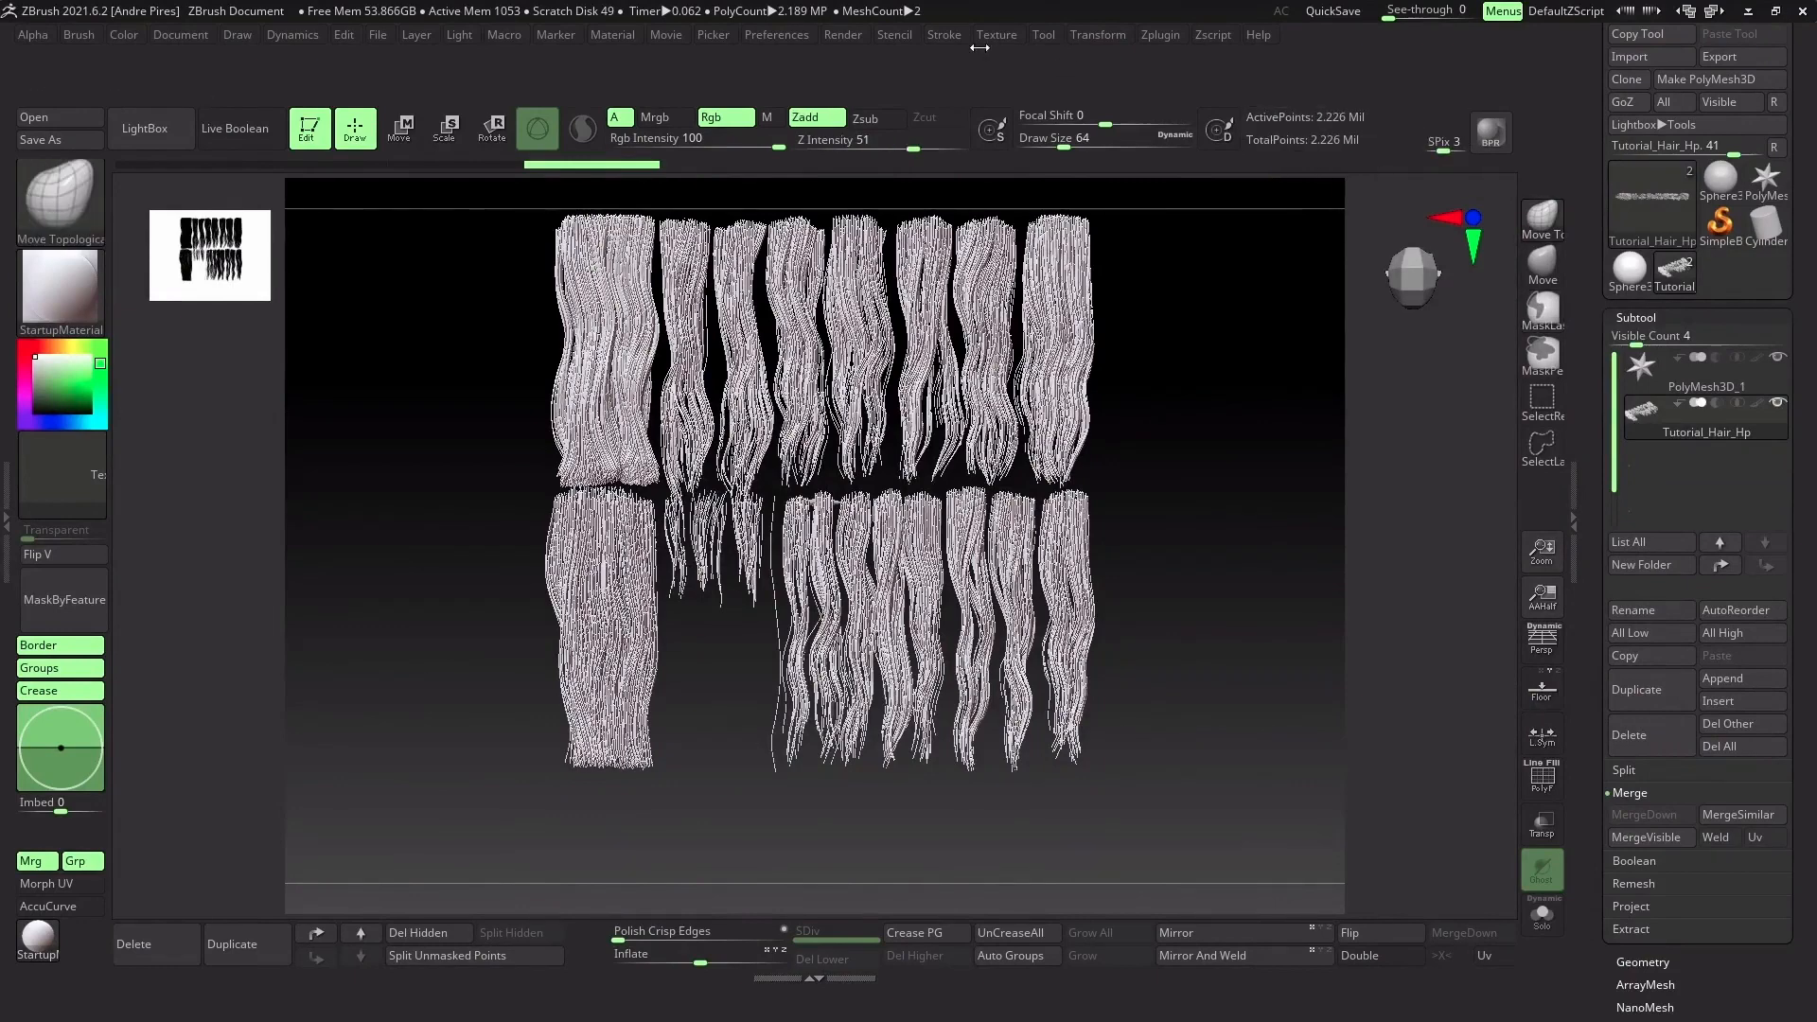
click(776, 34)
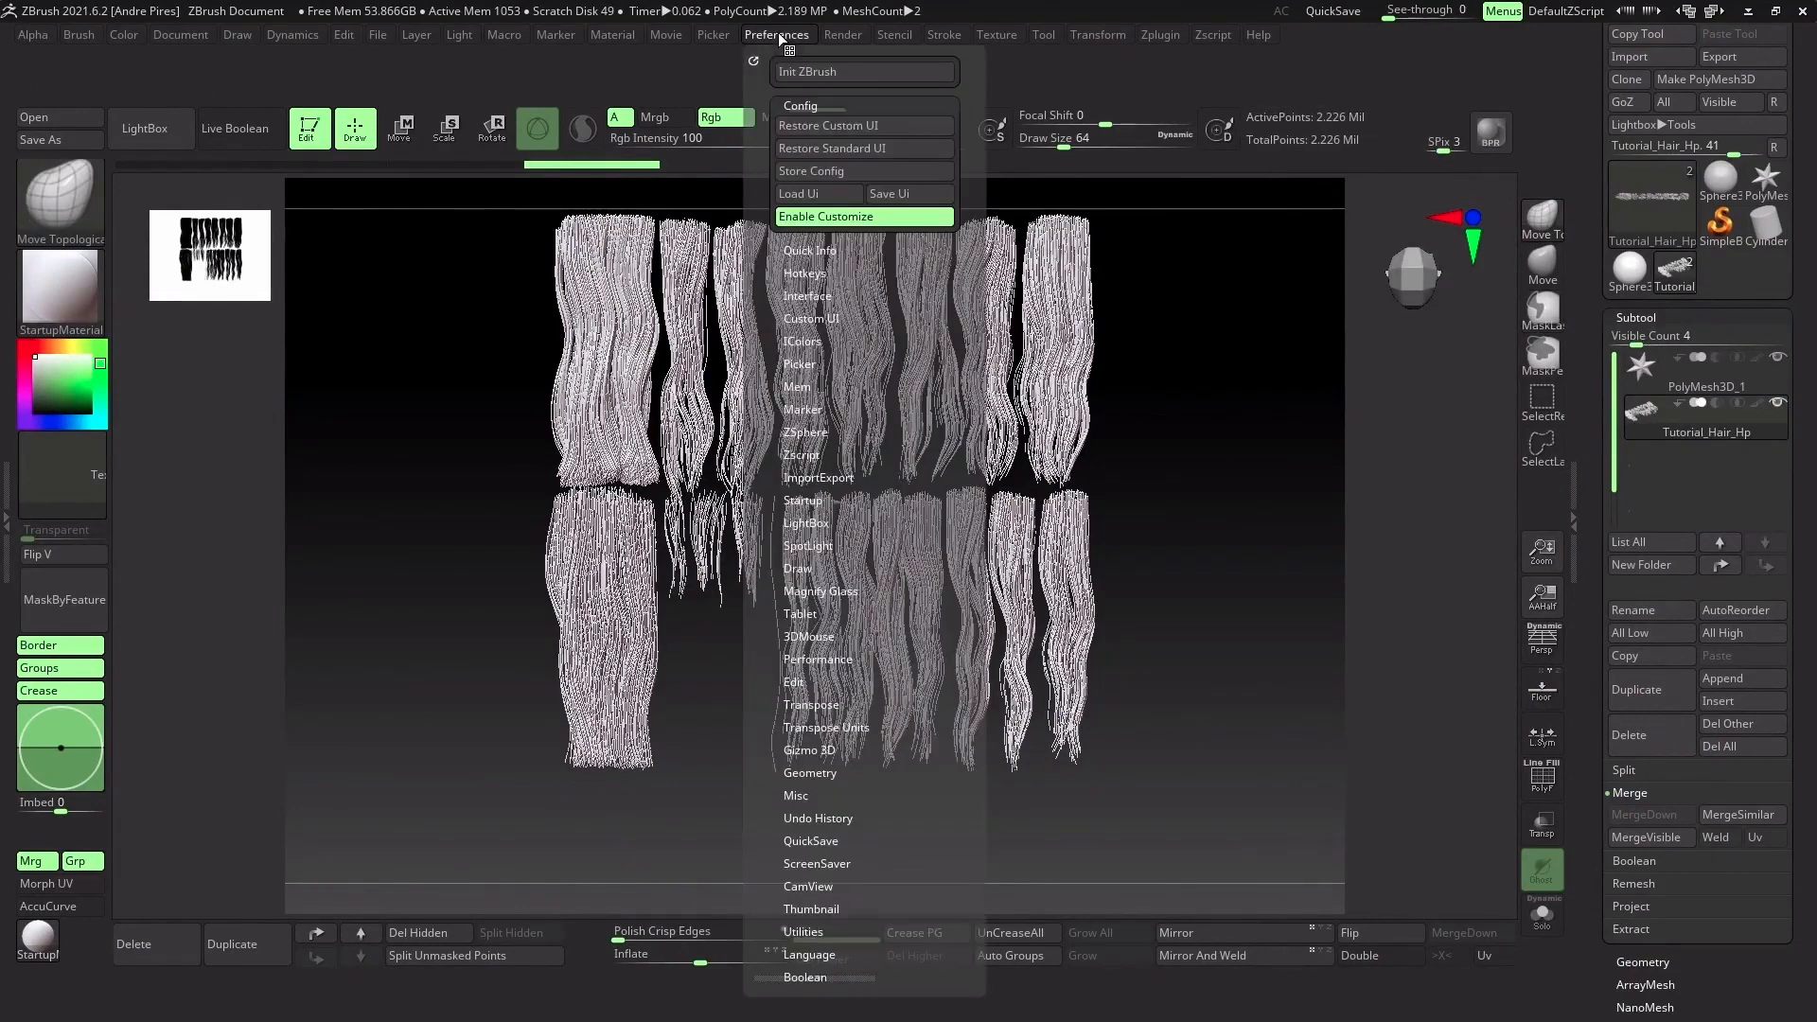
click(840, 217)
Save the updated user interface configuration over Hair_UI_Config.cfg in the ZStartup folder
click(779, 35)
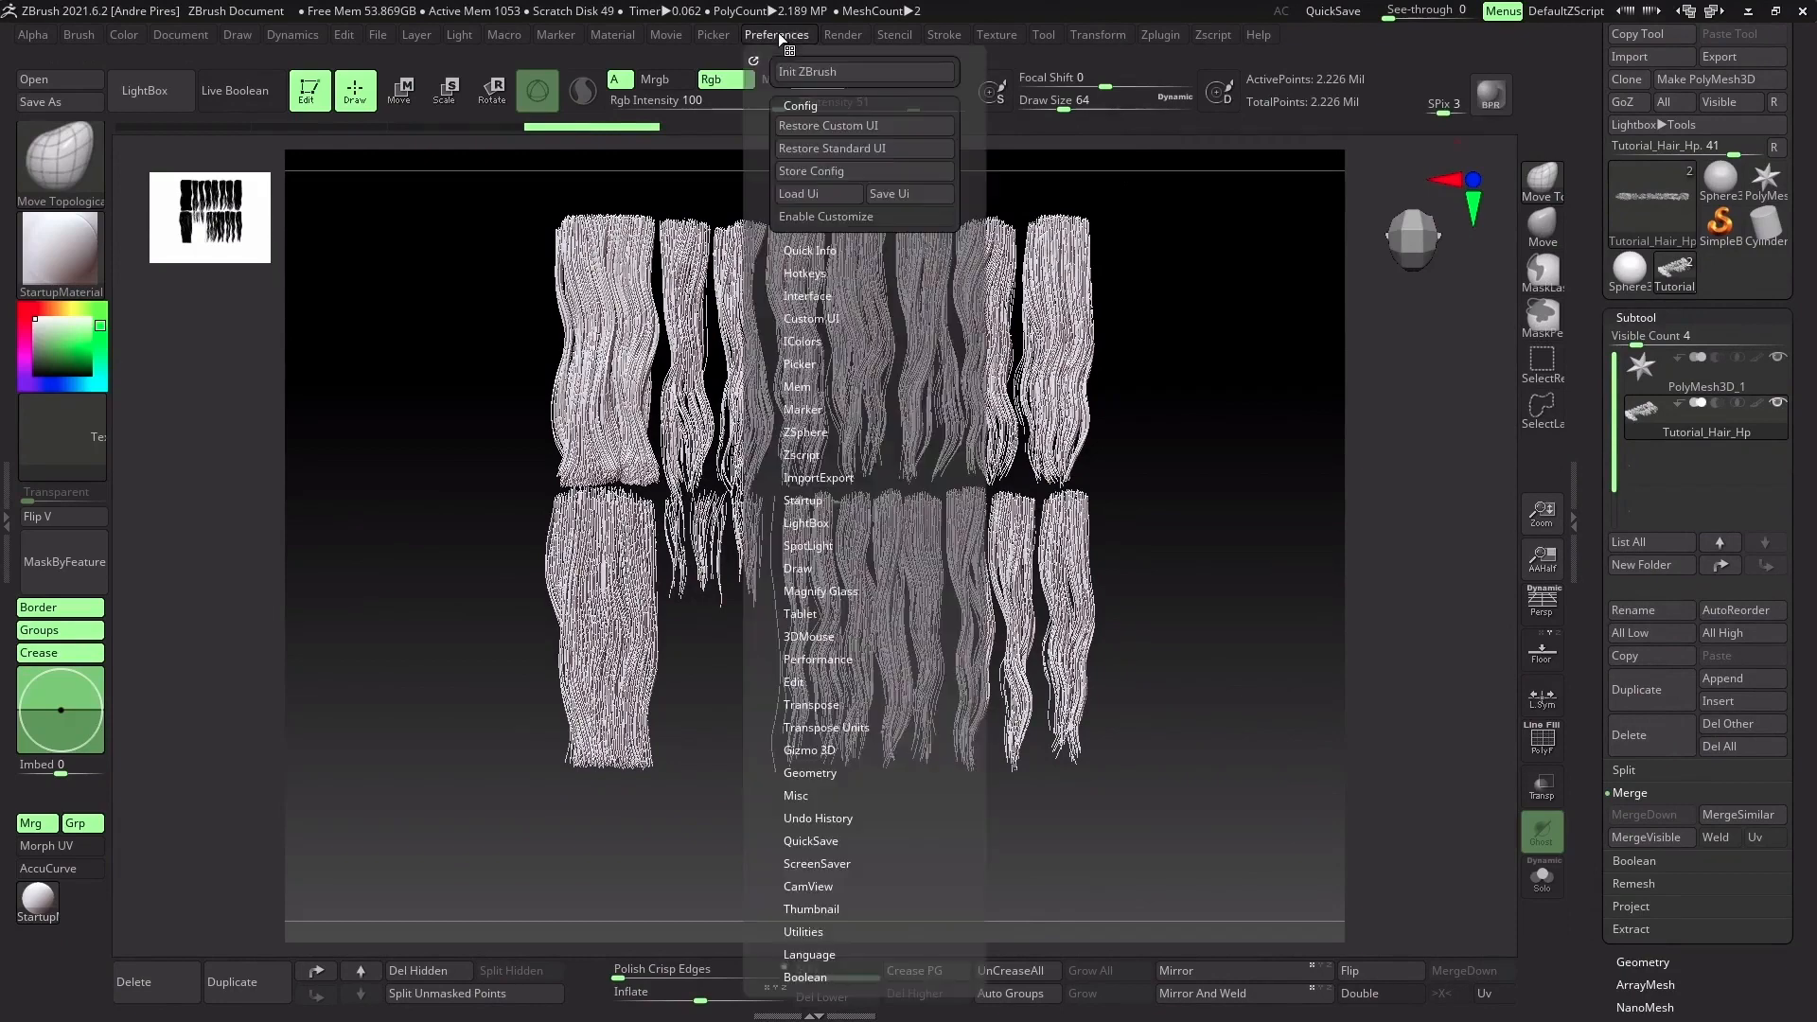
click(890, 193)
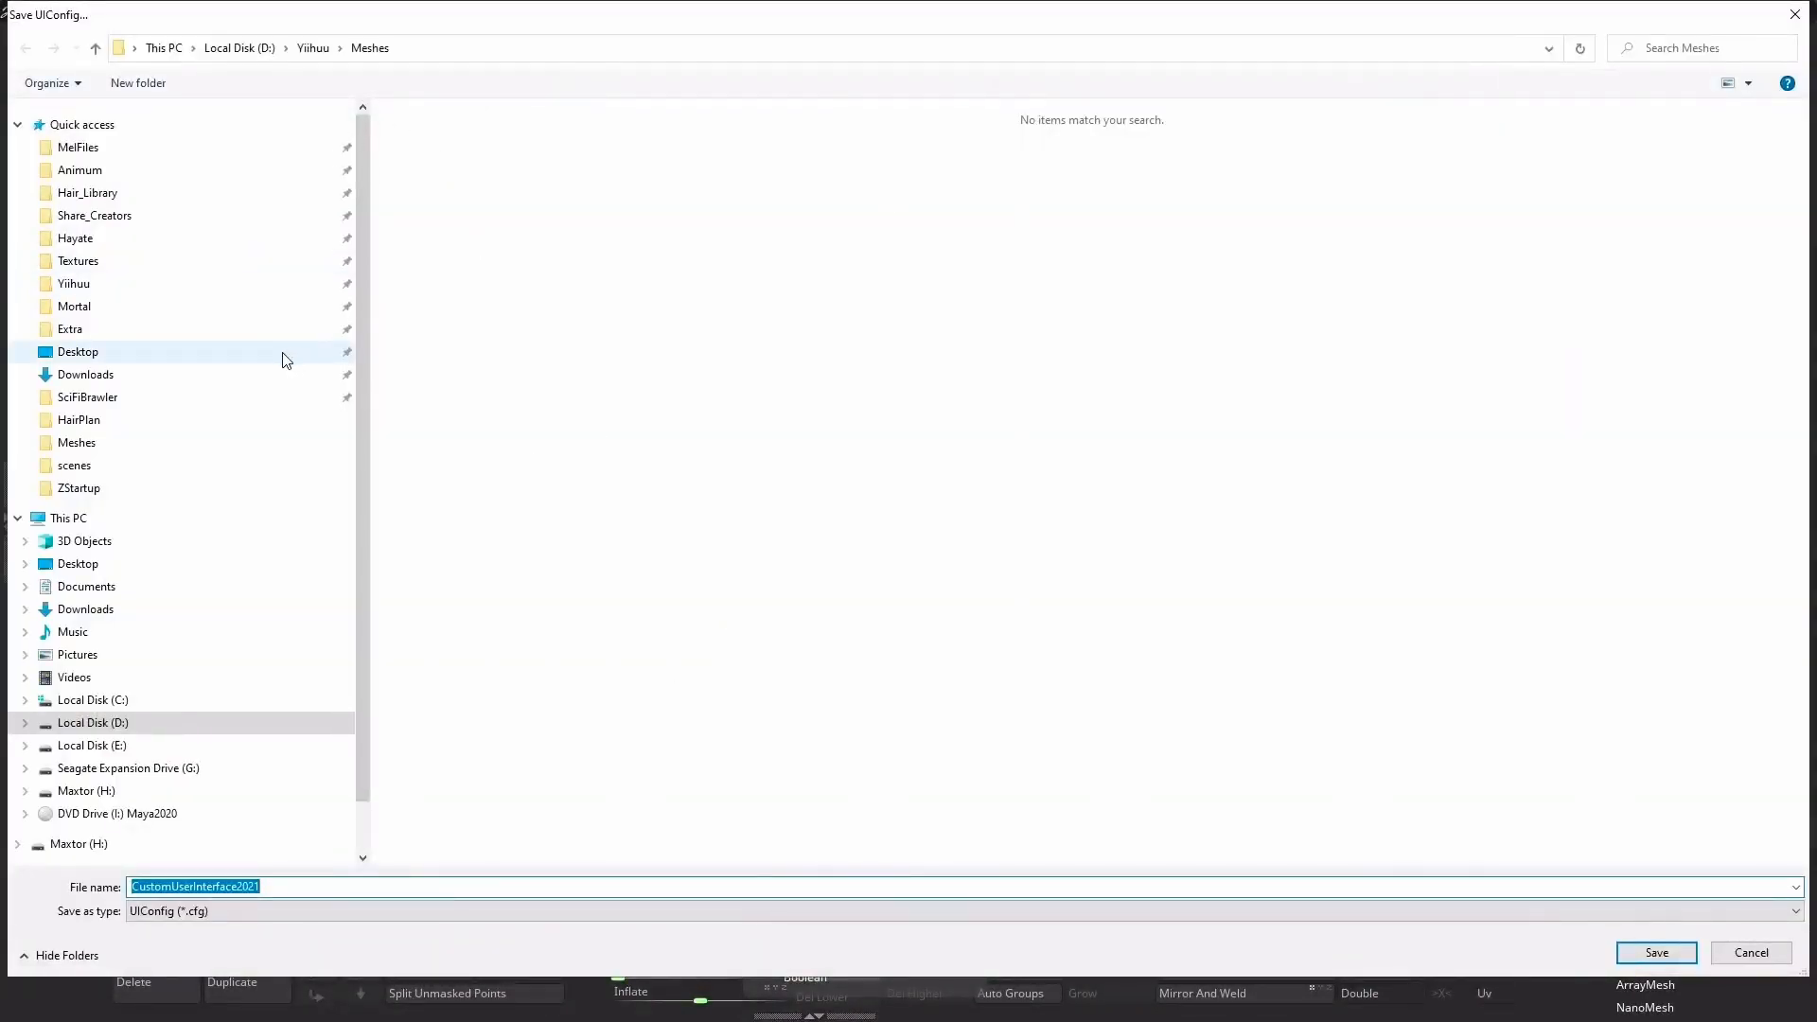
click(228, 494)
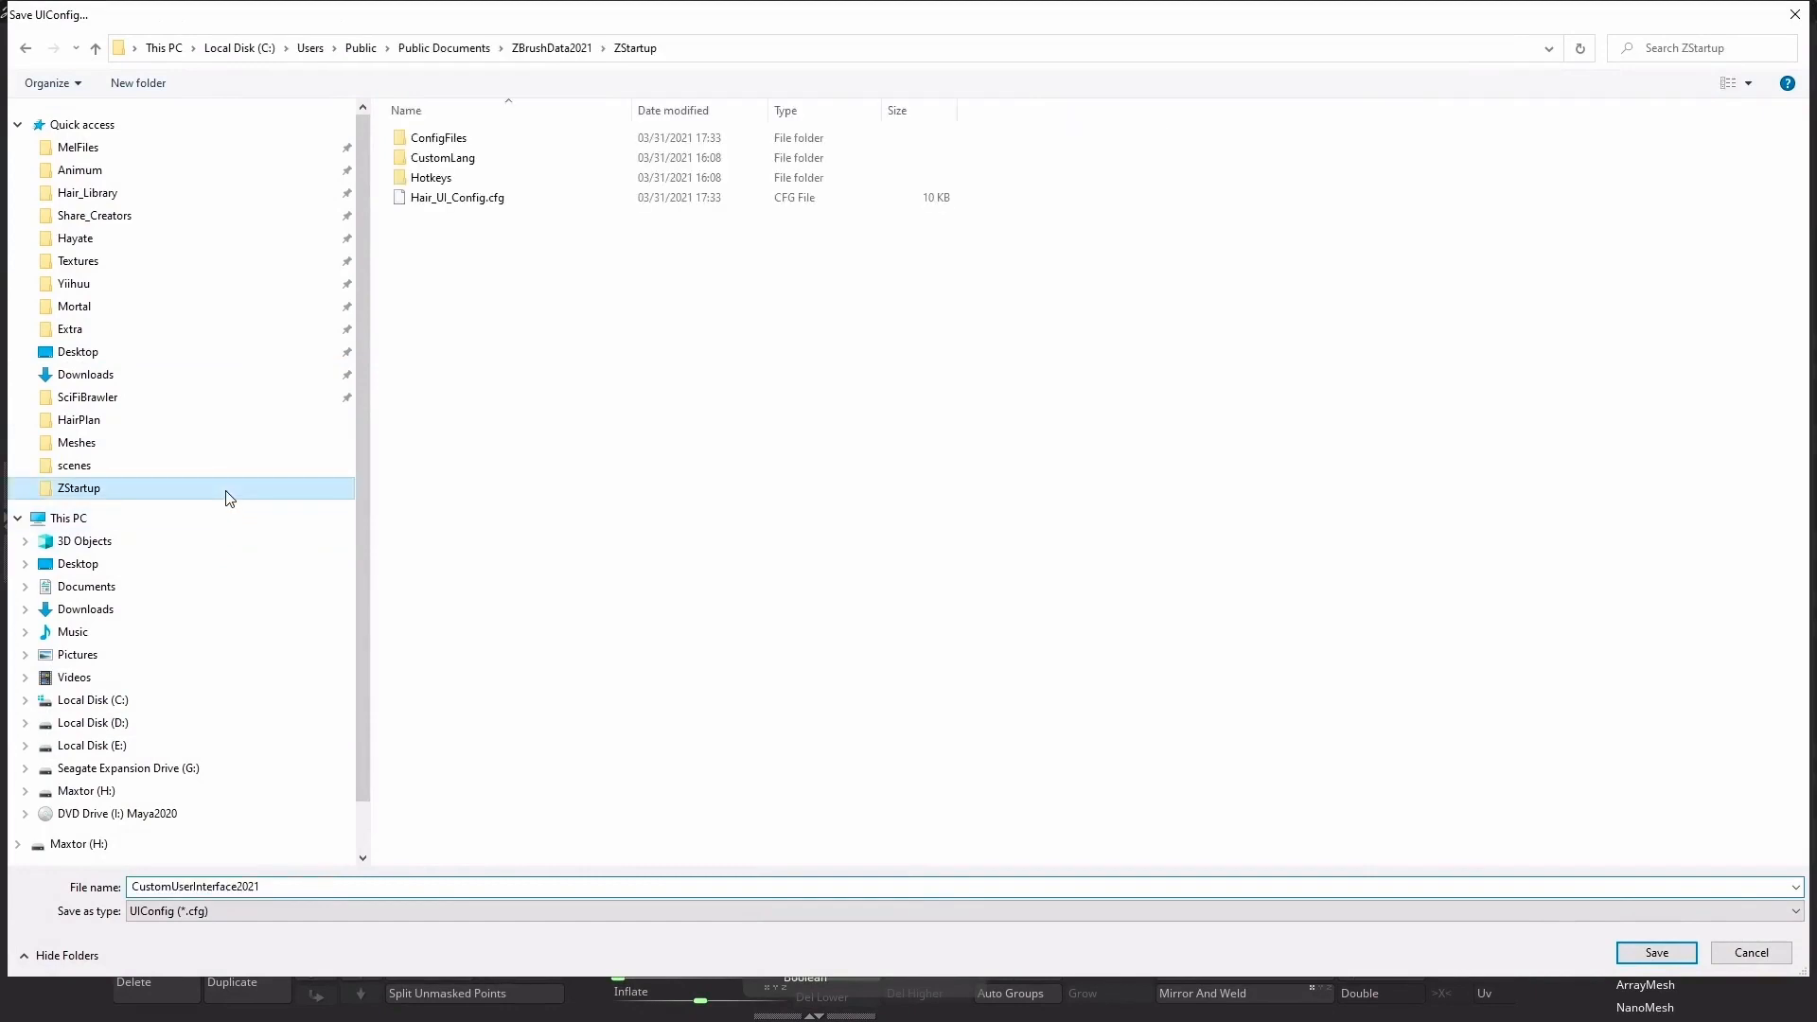
double_click(467, 198)
click(939, 497)
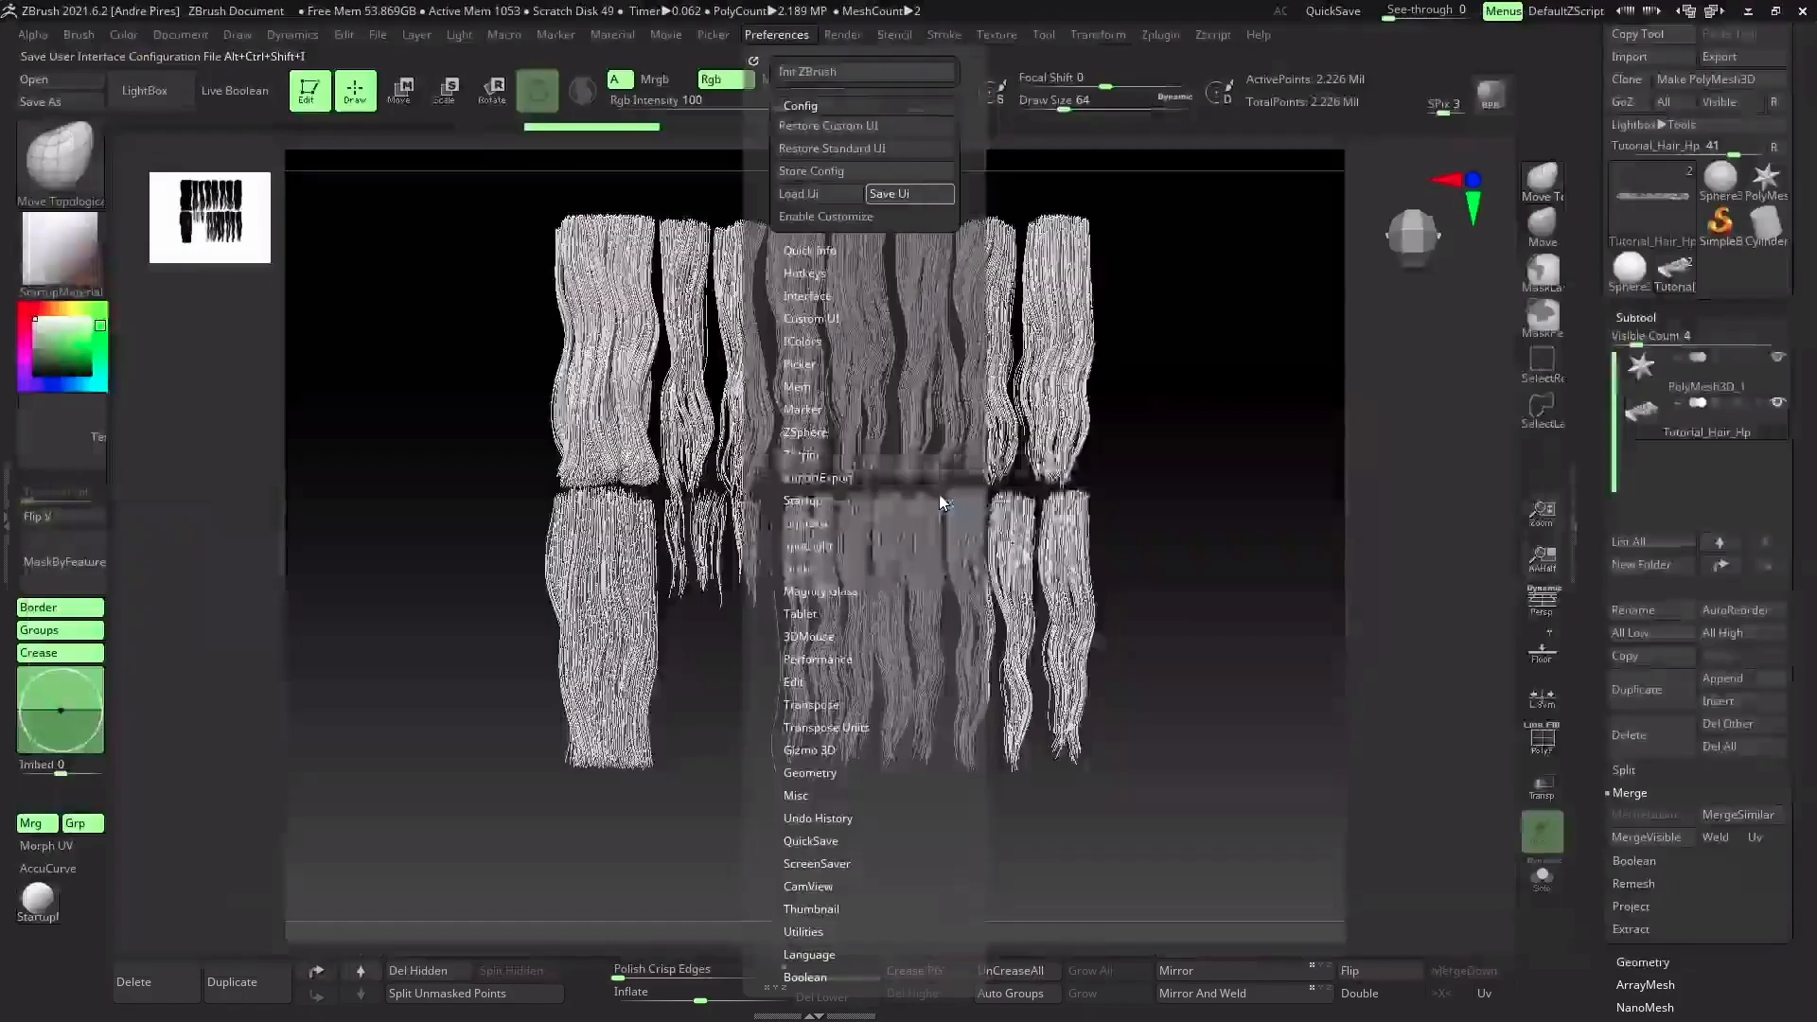
click(1025, 568)
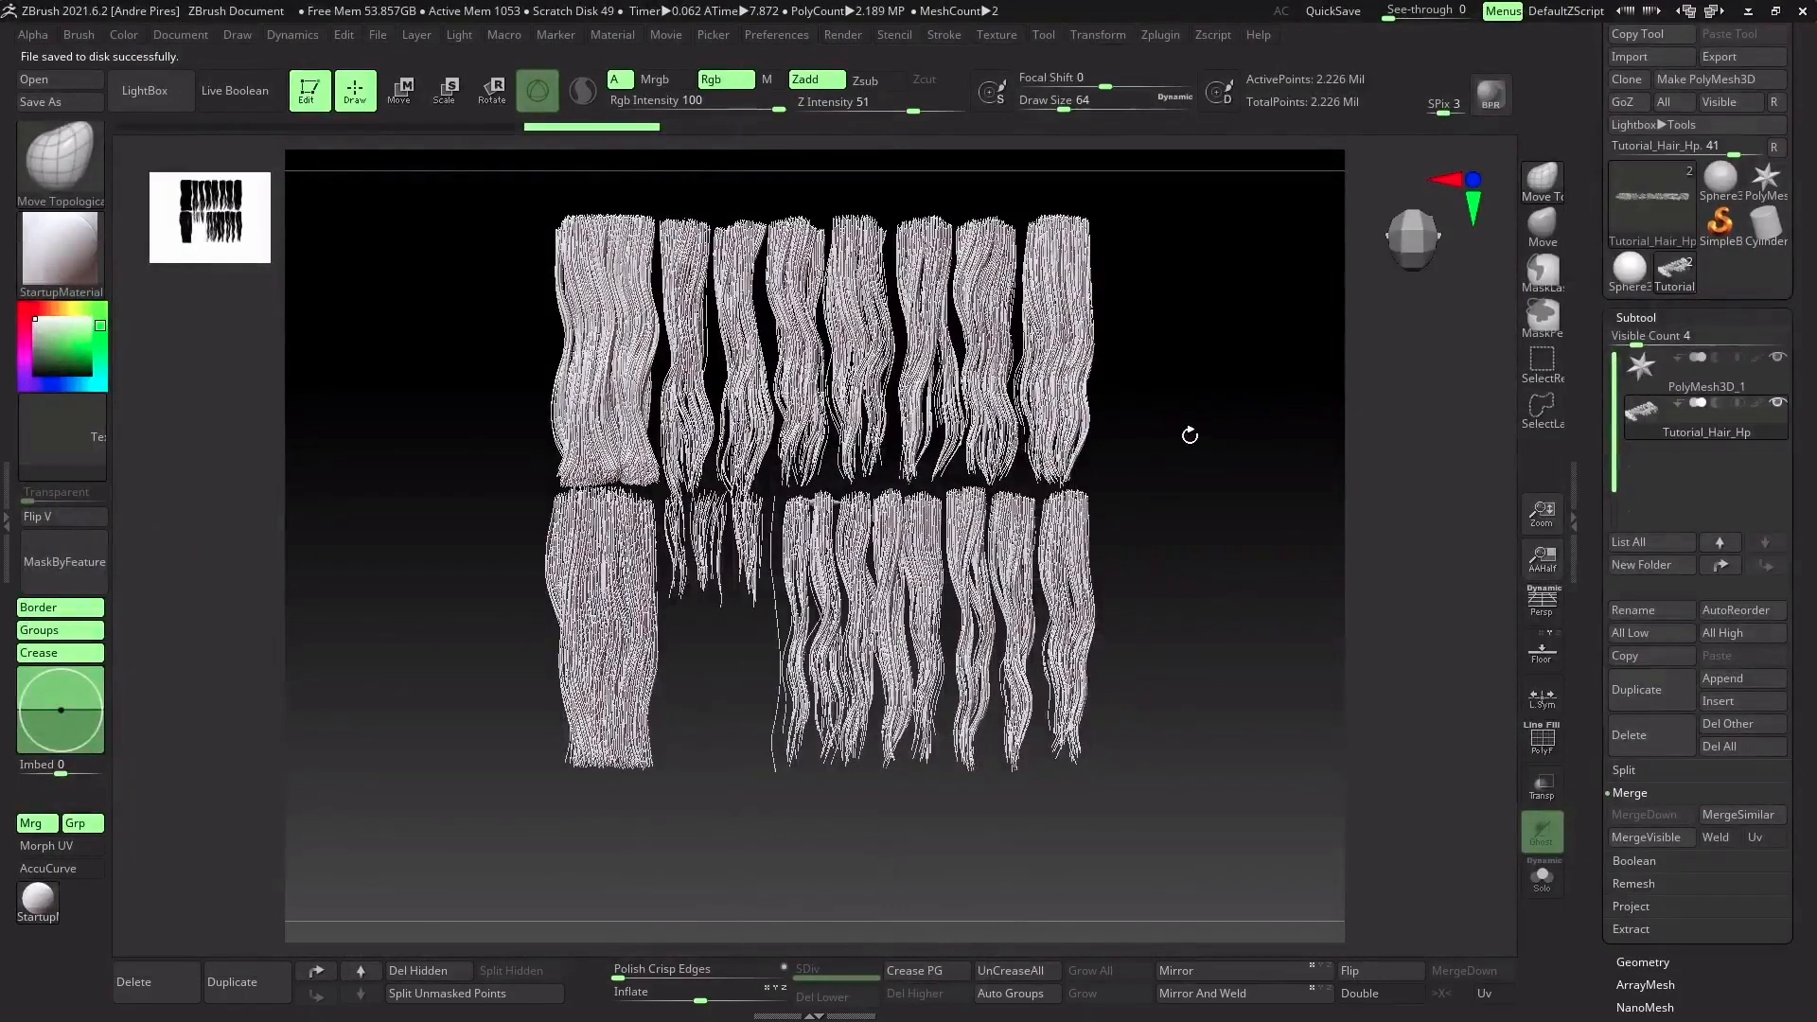
Render the imported high-poly hair strands with BPR
click(1491, 95)
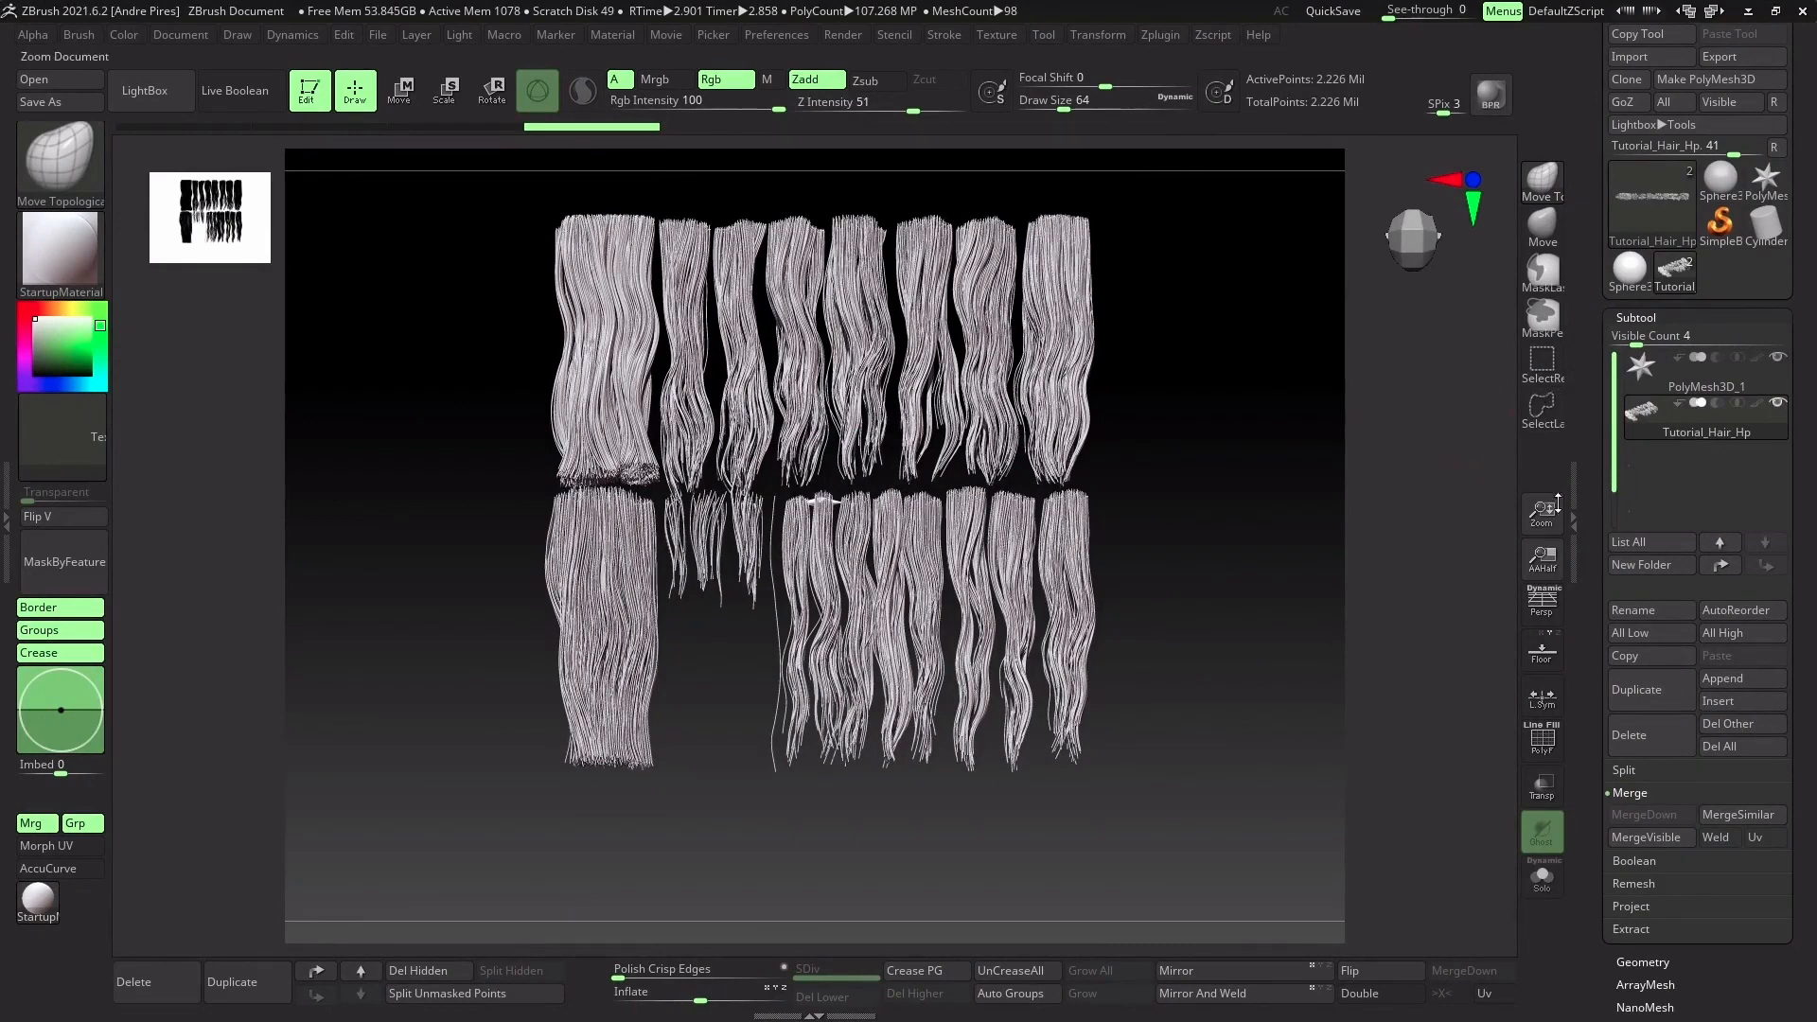
Insert a sphere subtool and import the Tutorial_Hair_Lp mesh from Yiihuu's Meshes folder in its place
click(1742, 701)
click(906, 706)
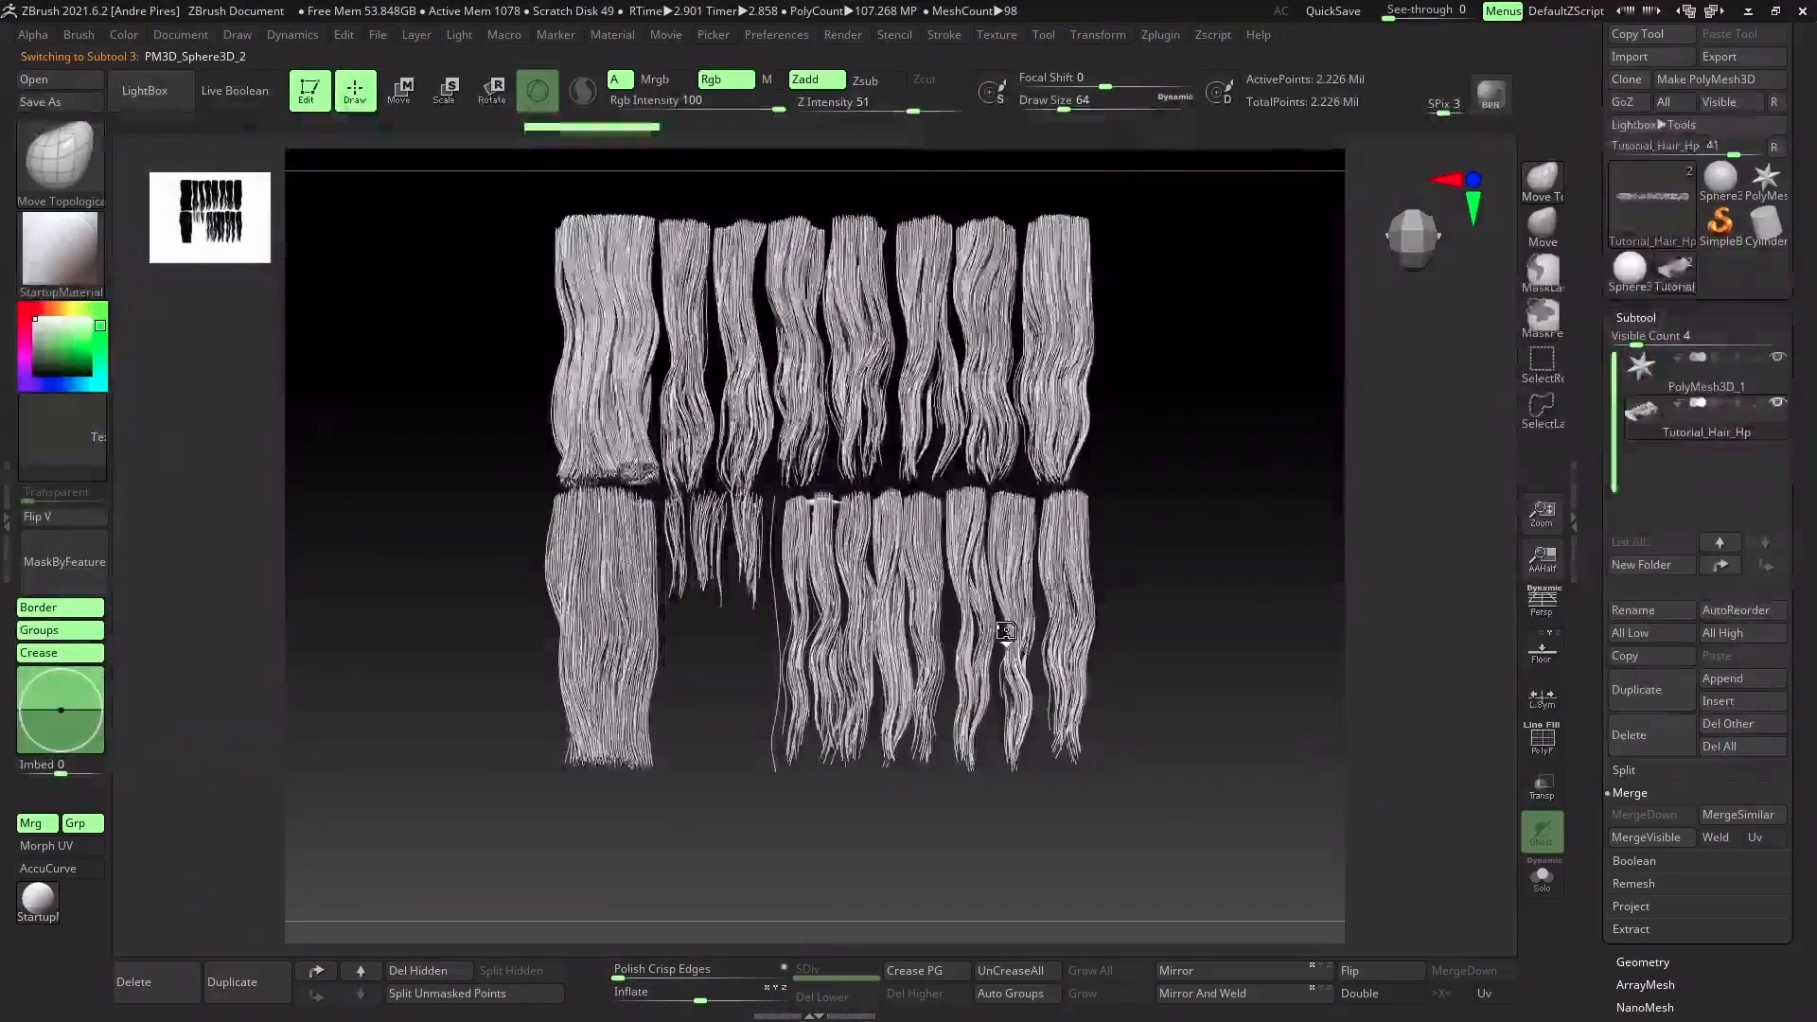
click(1646, 60)
click(151, 282)
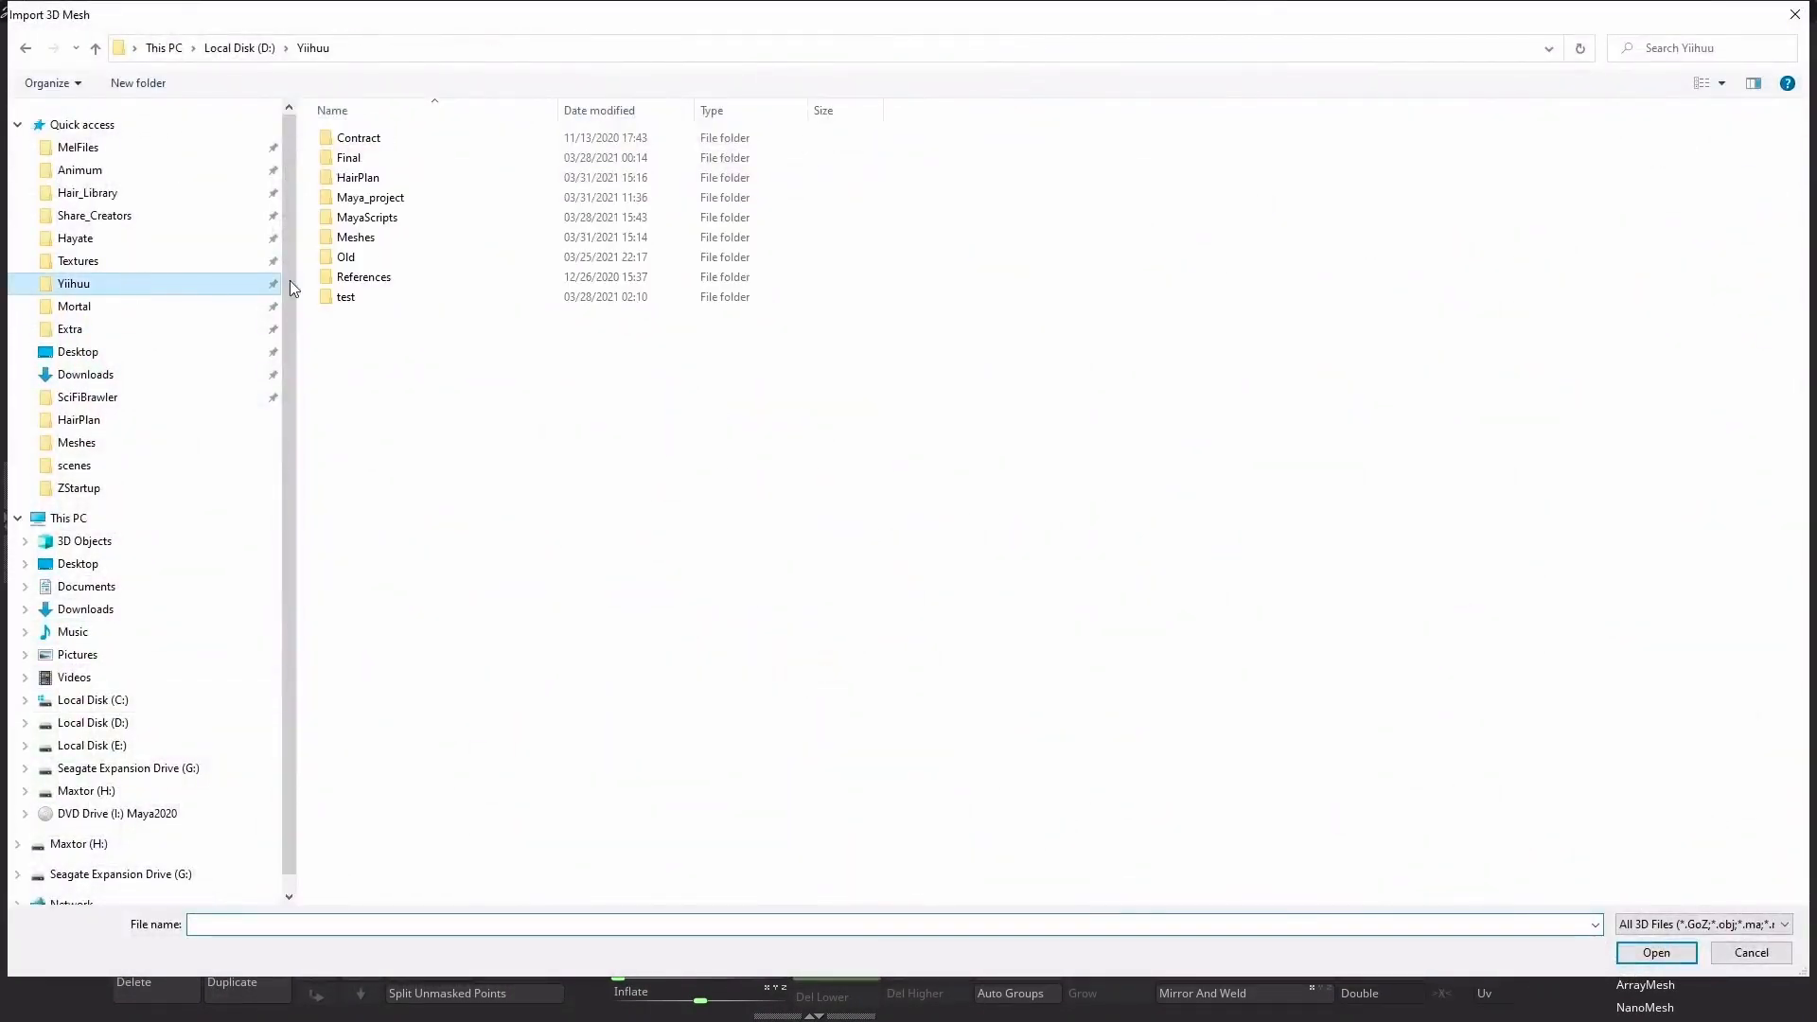
double_click(378, 239)
double_click(471, 169)
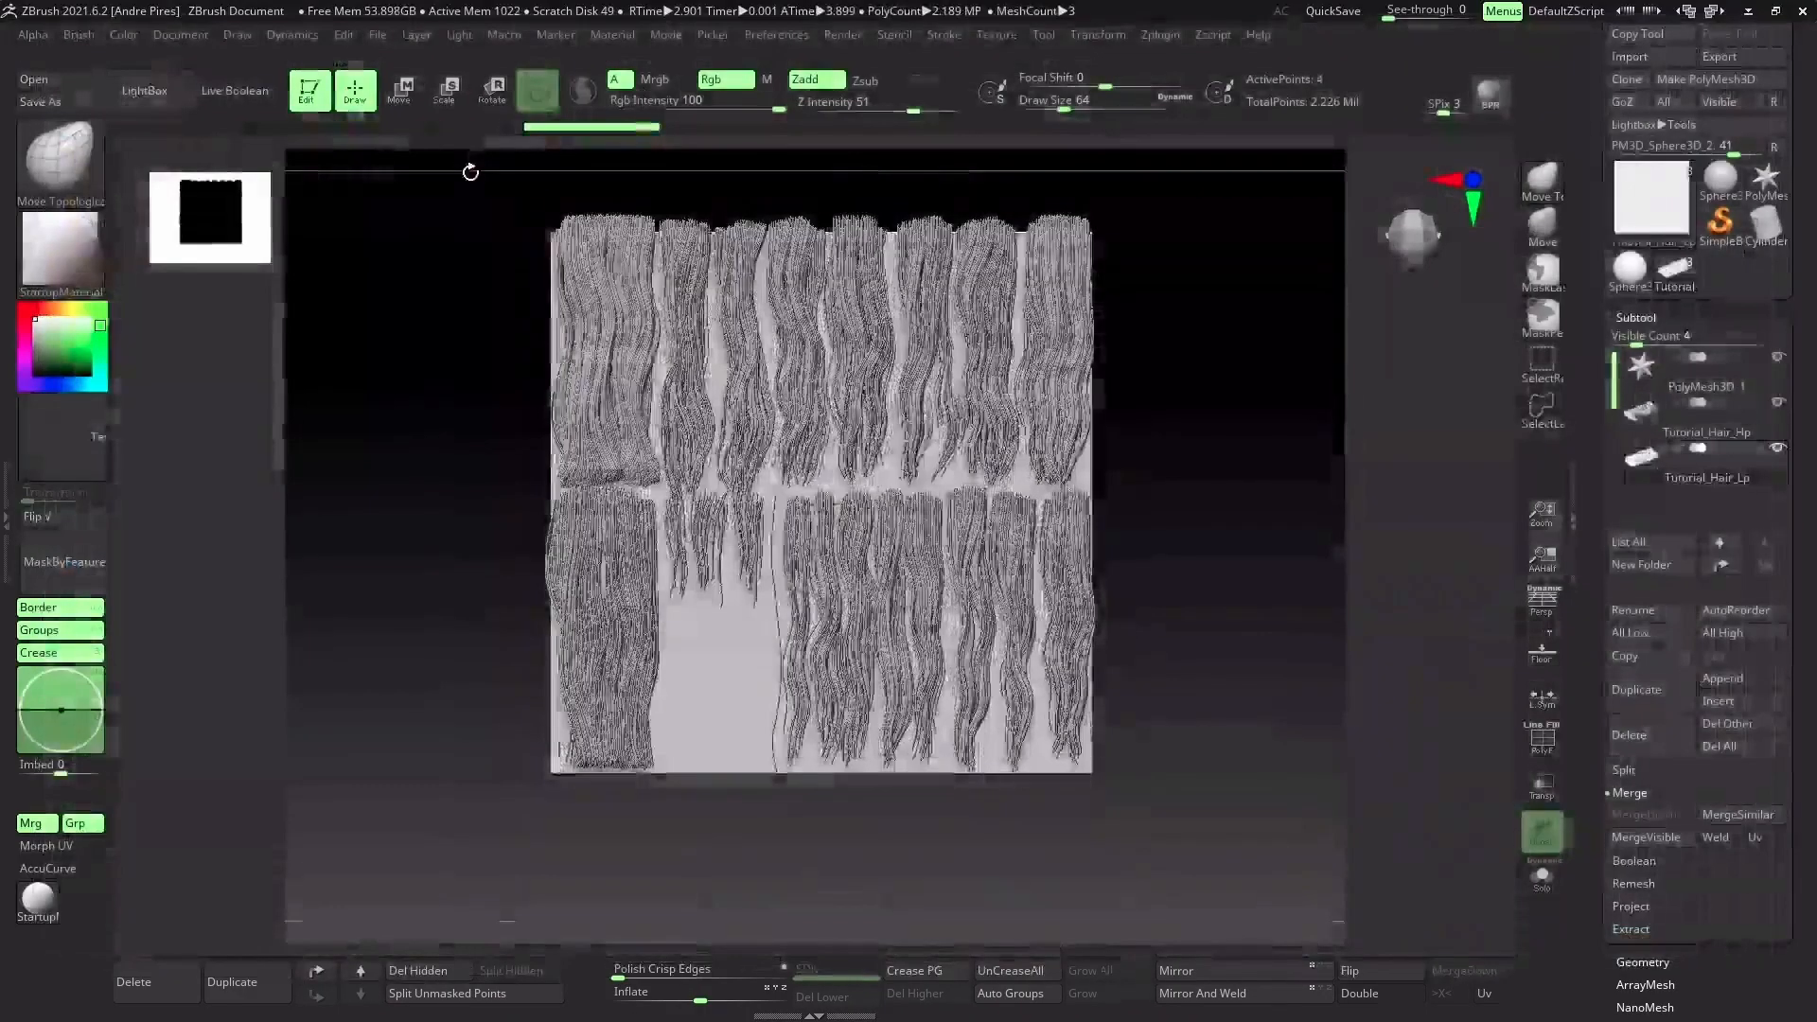
drag(1150, 339, 514, 381)
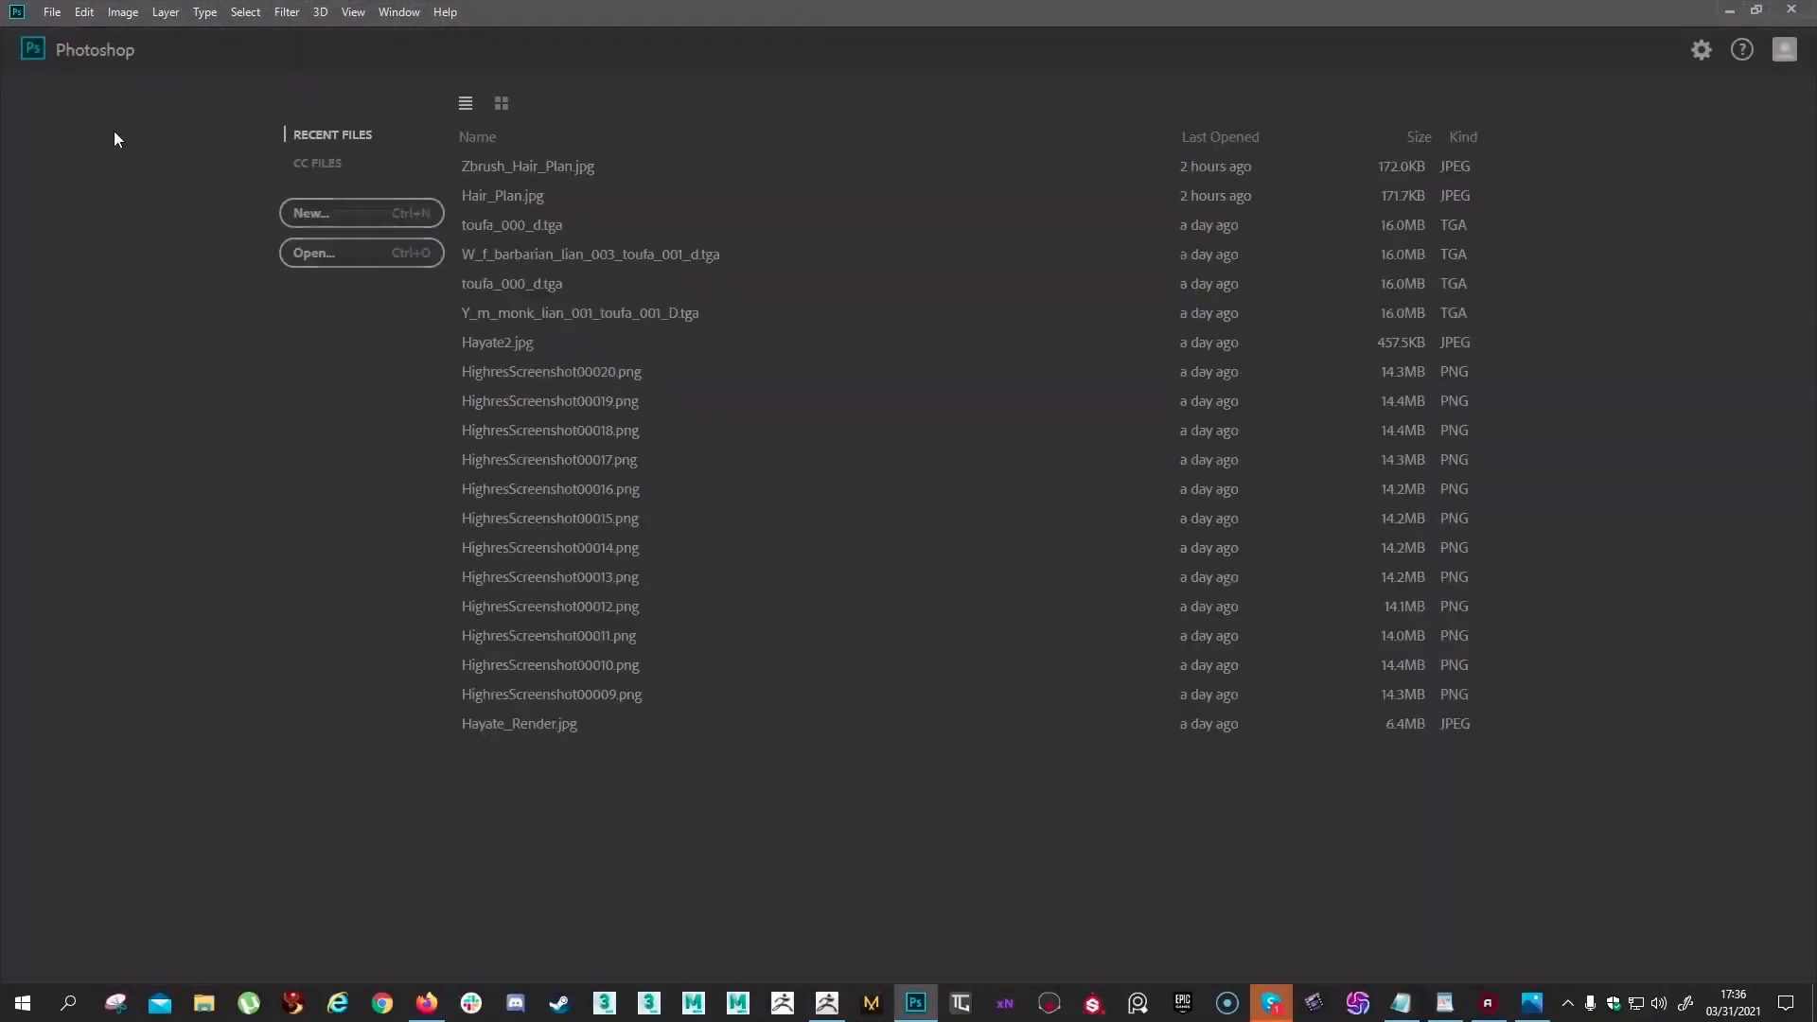
Open the Hair_Plan image from the HairPlan folder in Photoshop
click(52, 11)
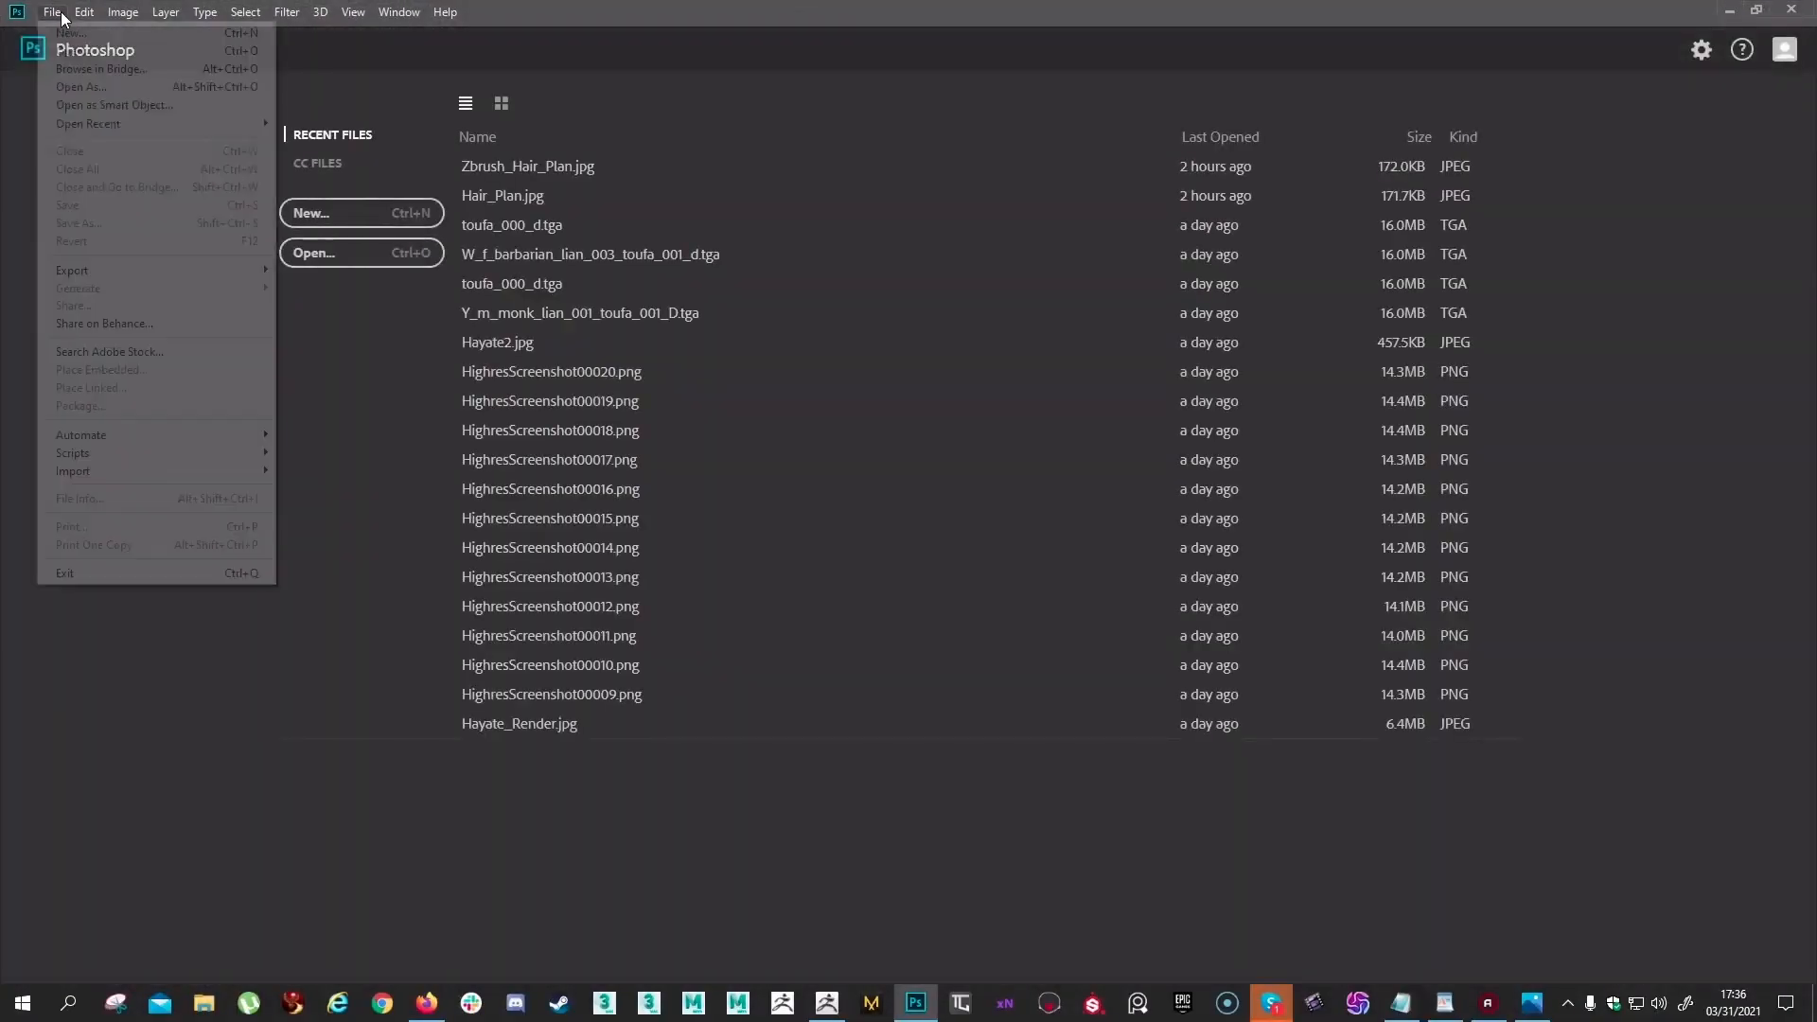
click(71, 52)
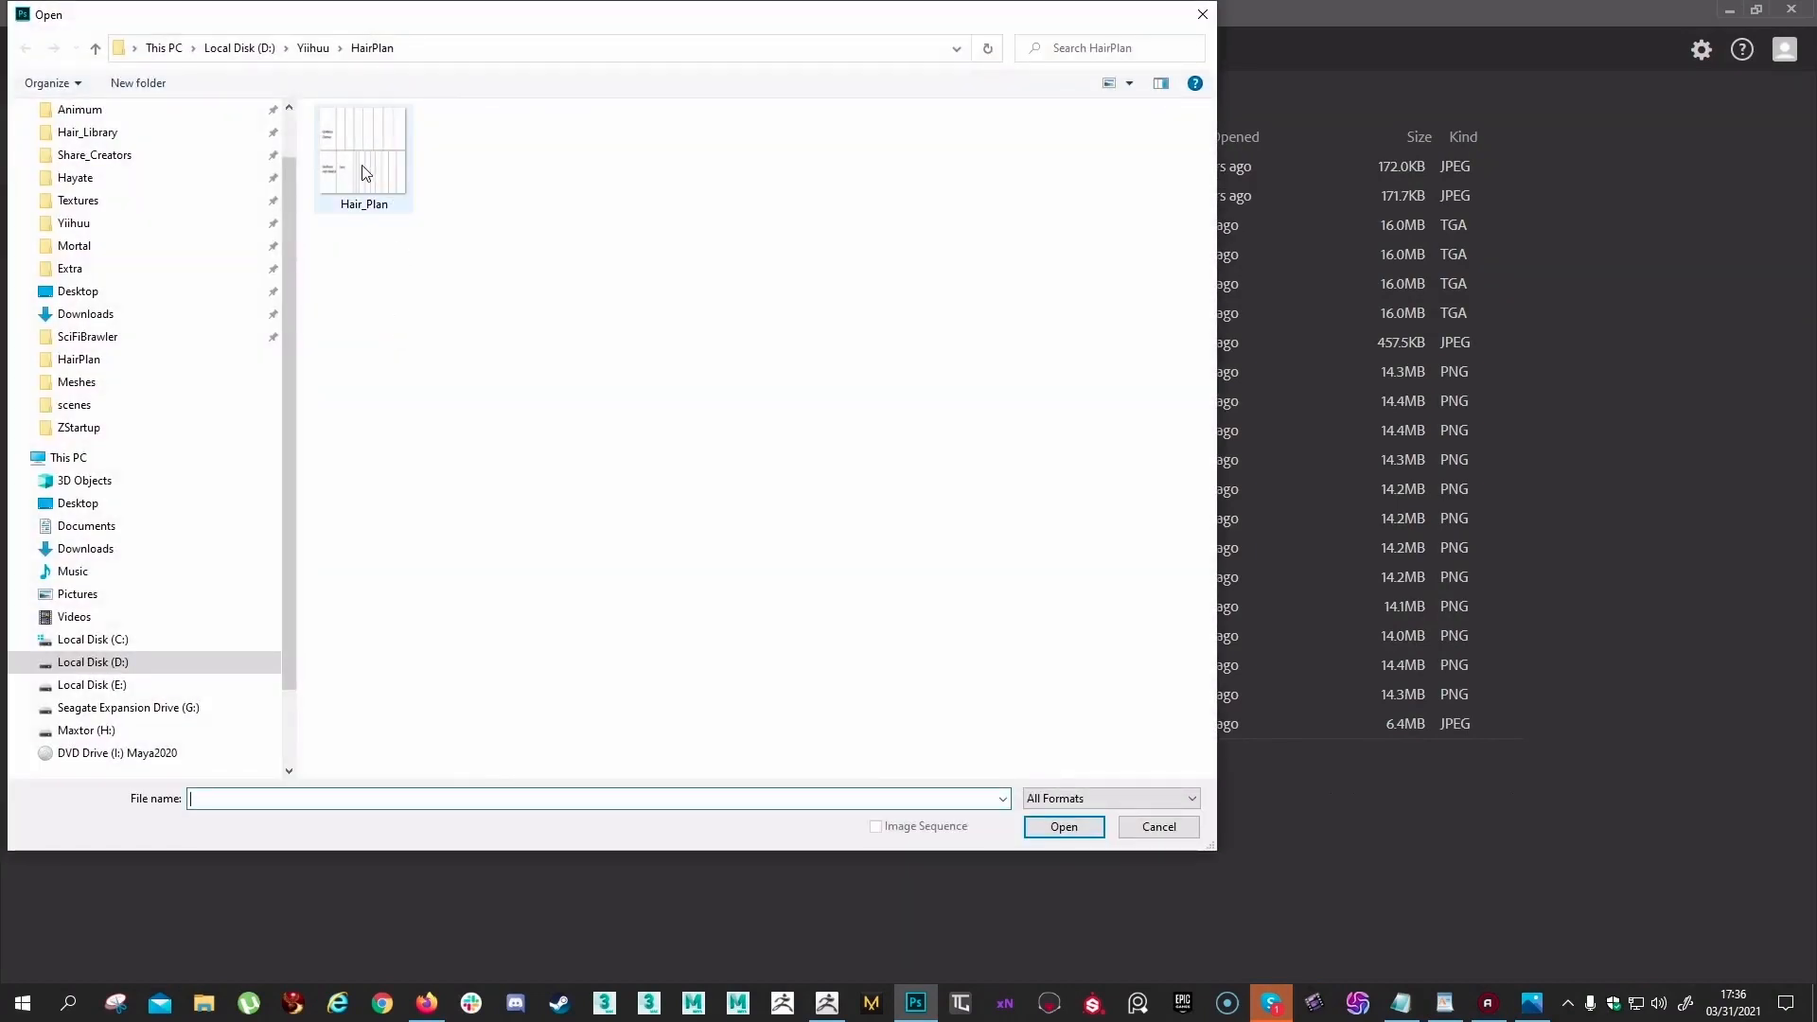
double_click(364, 172)
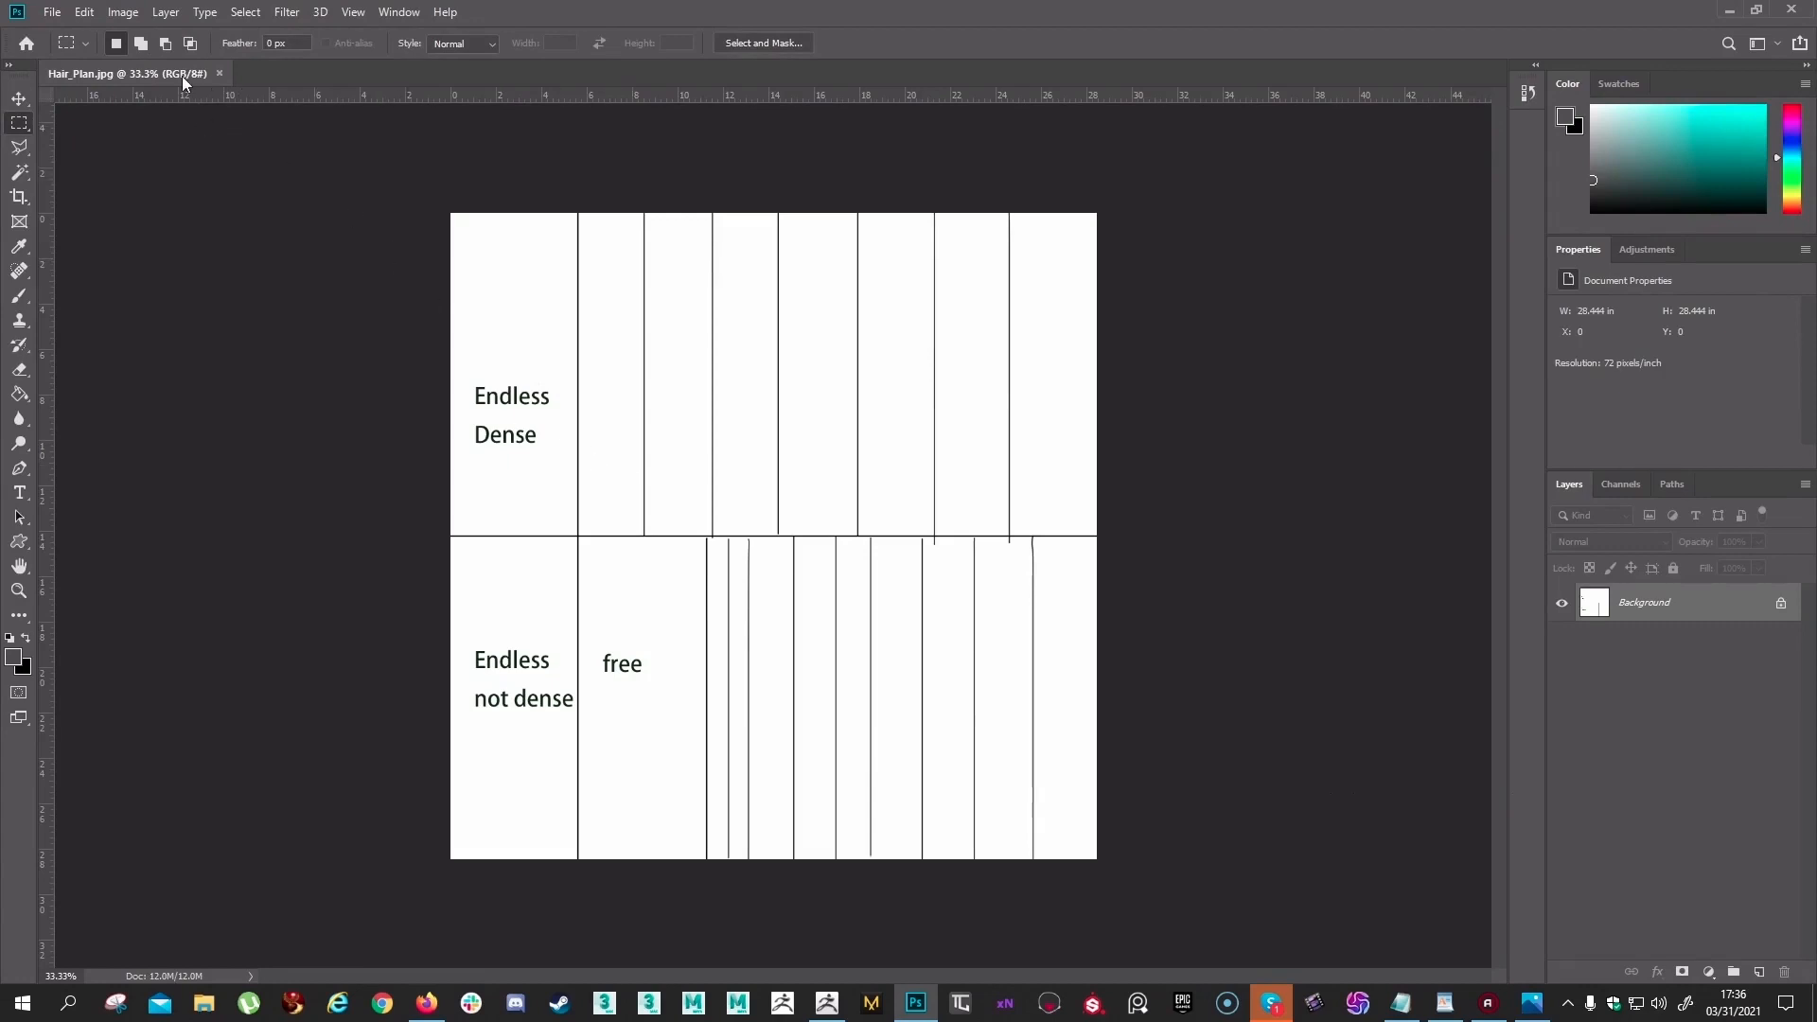
Flip the hair plan canvas vertically
click(138, 16)
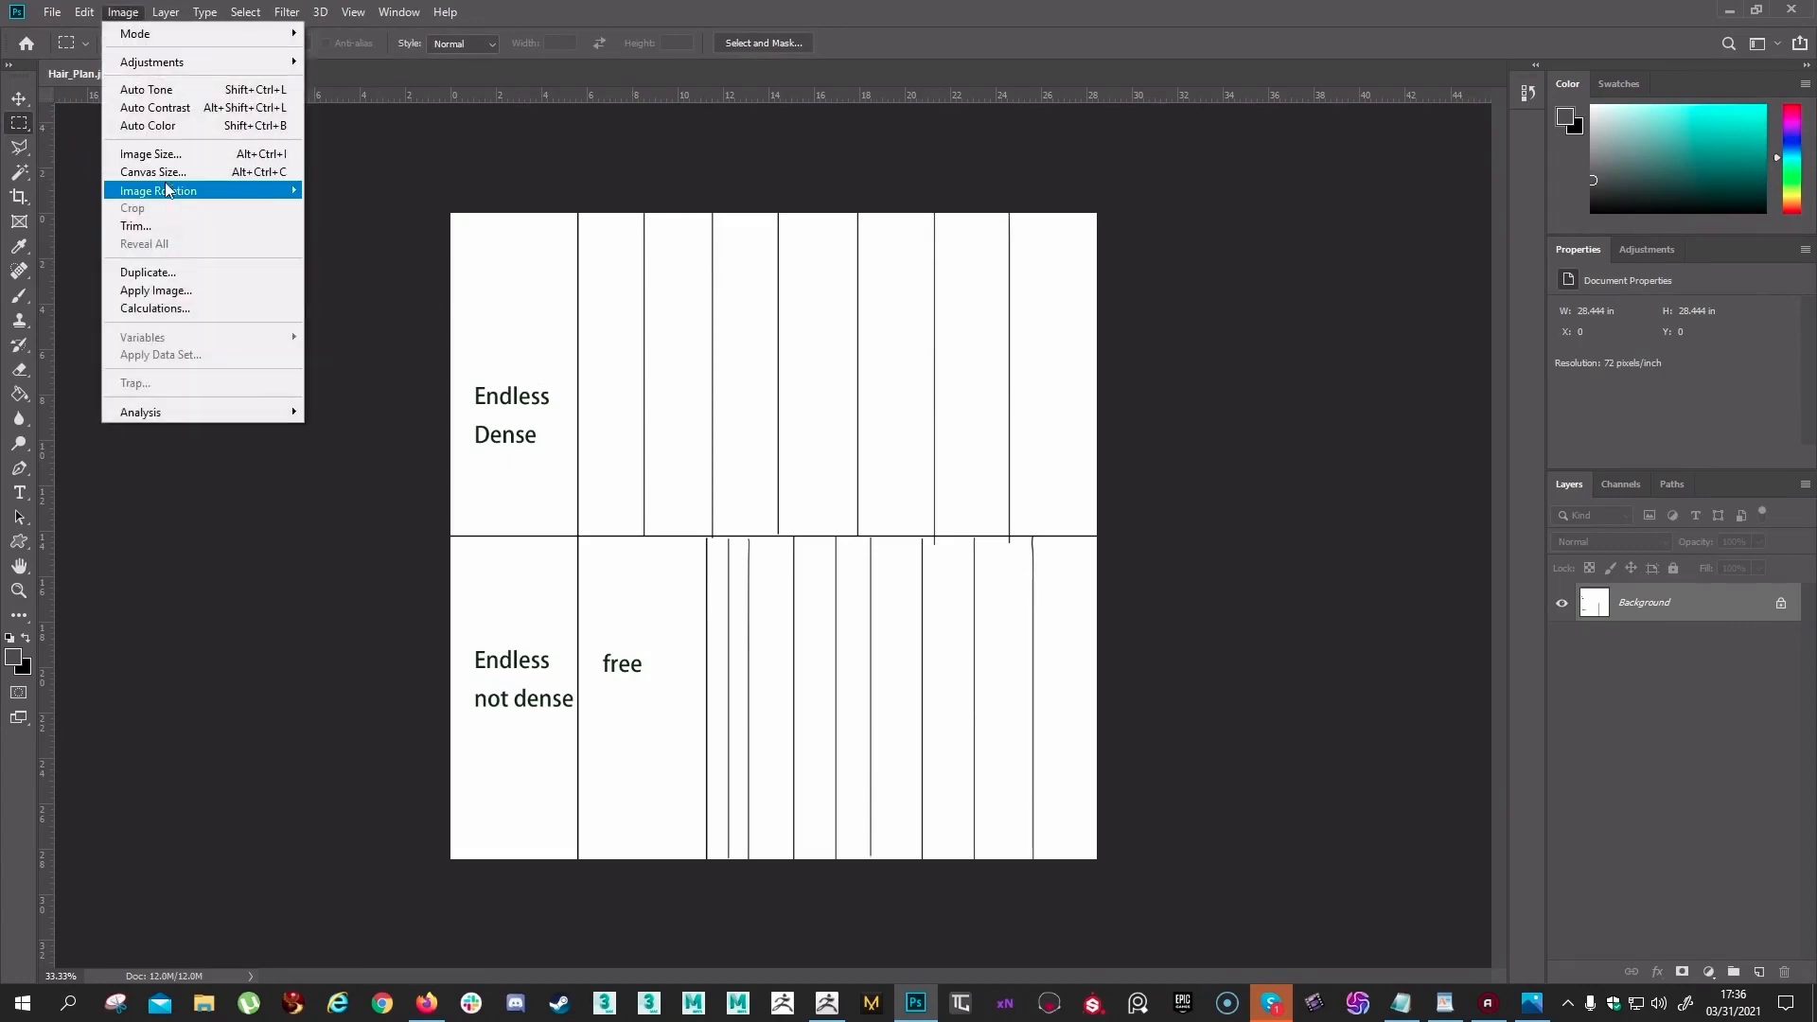
mouse_move(175, 193)
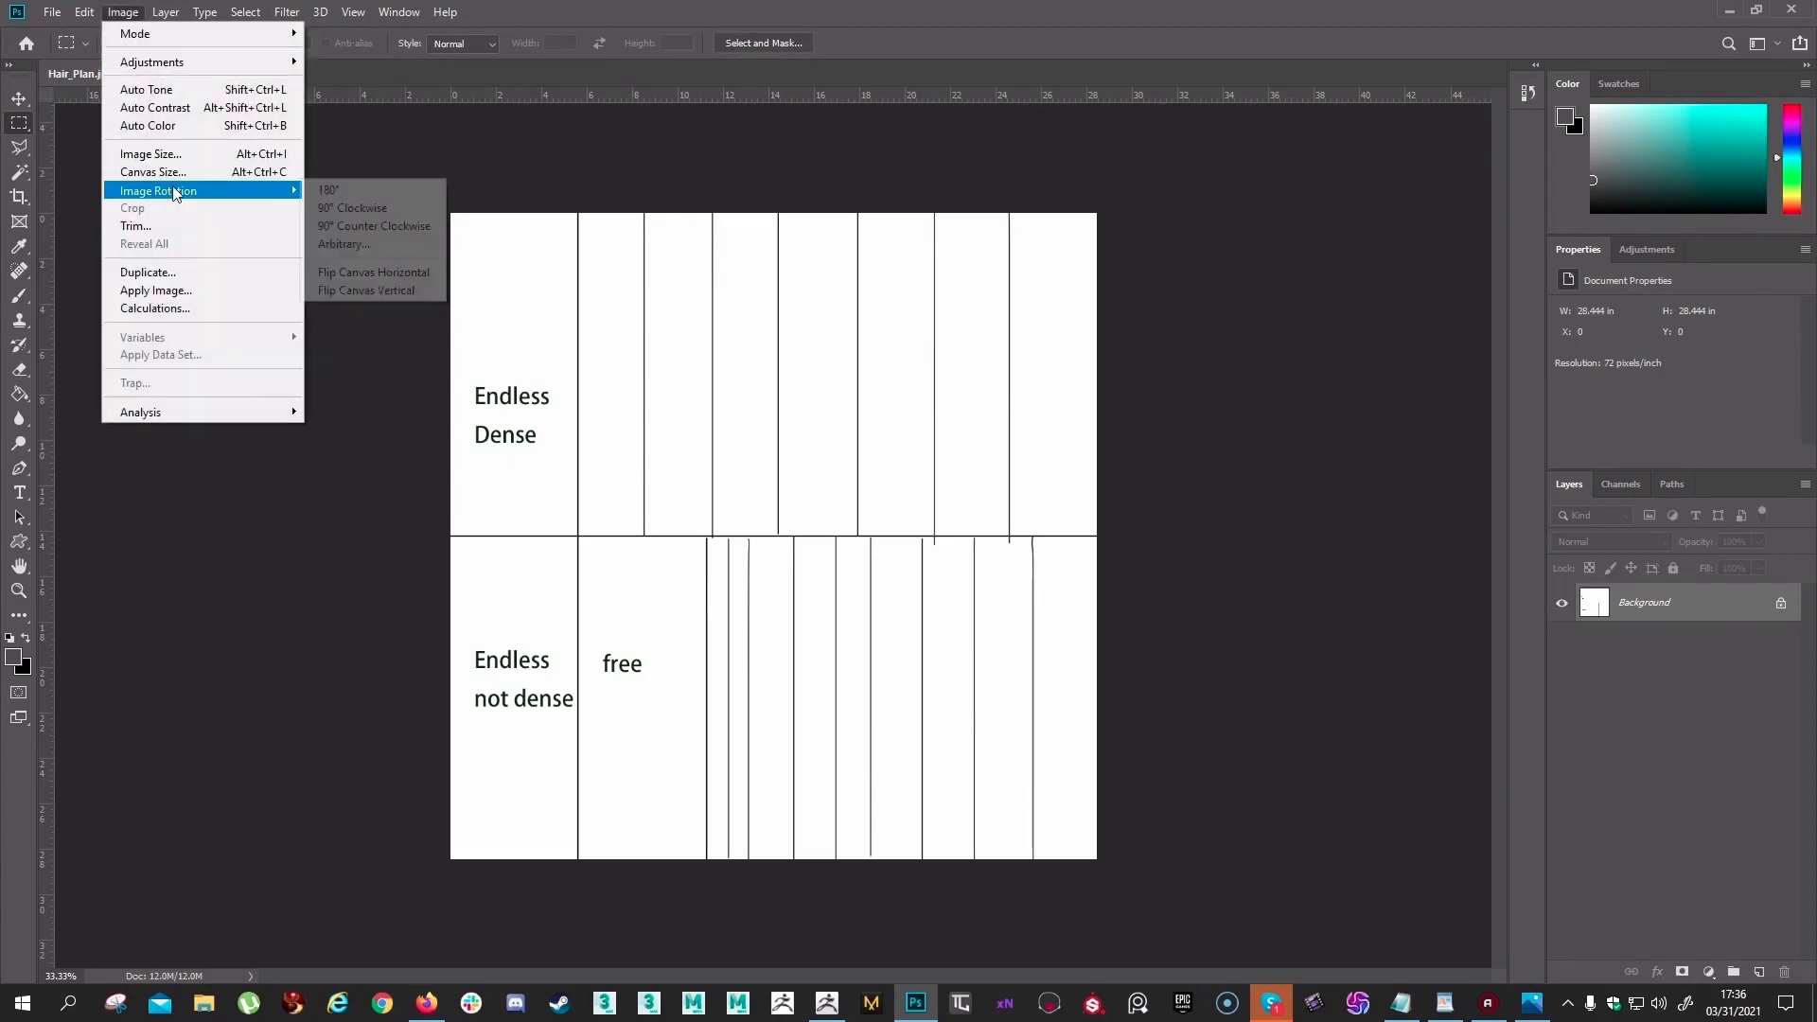
click(376, 292)
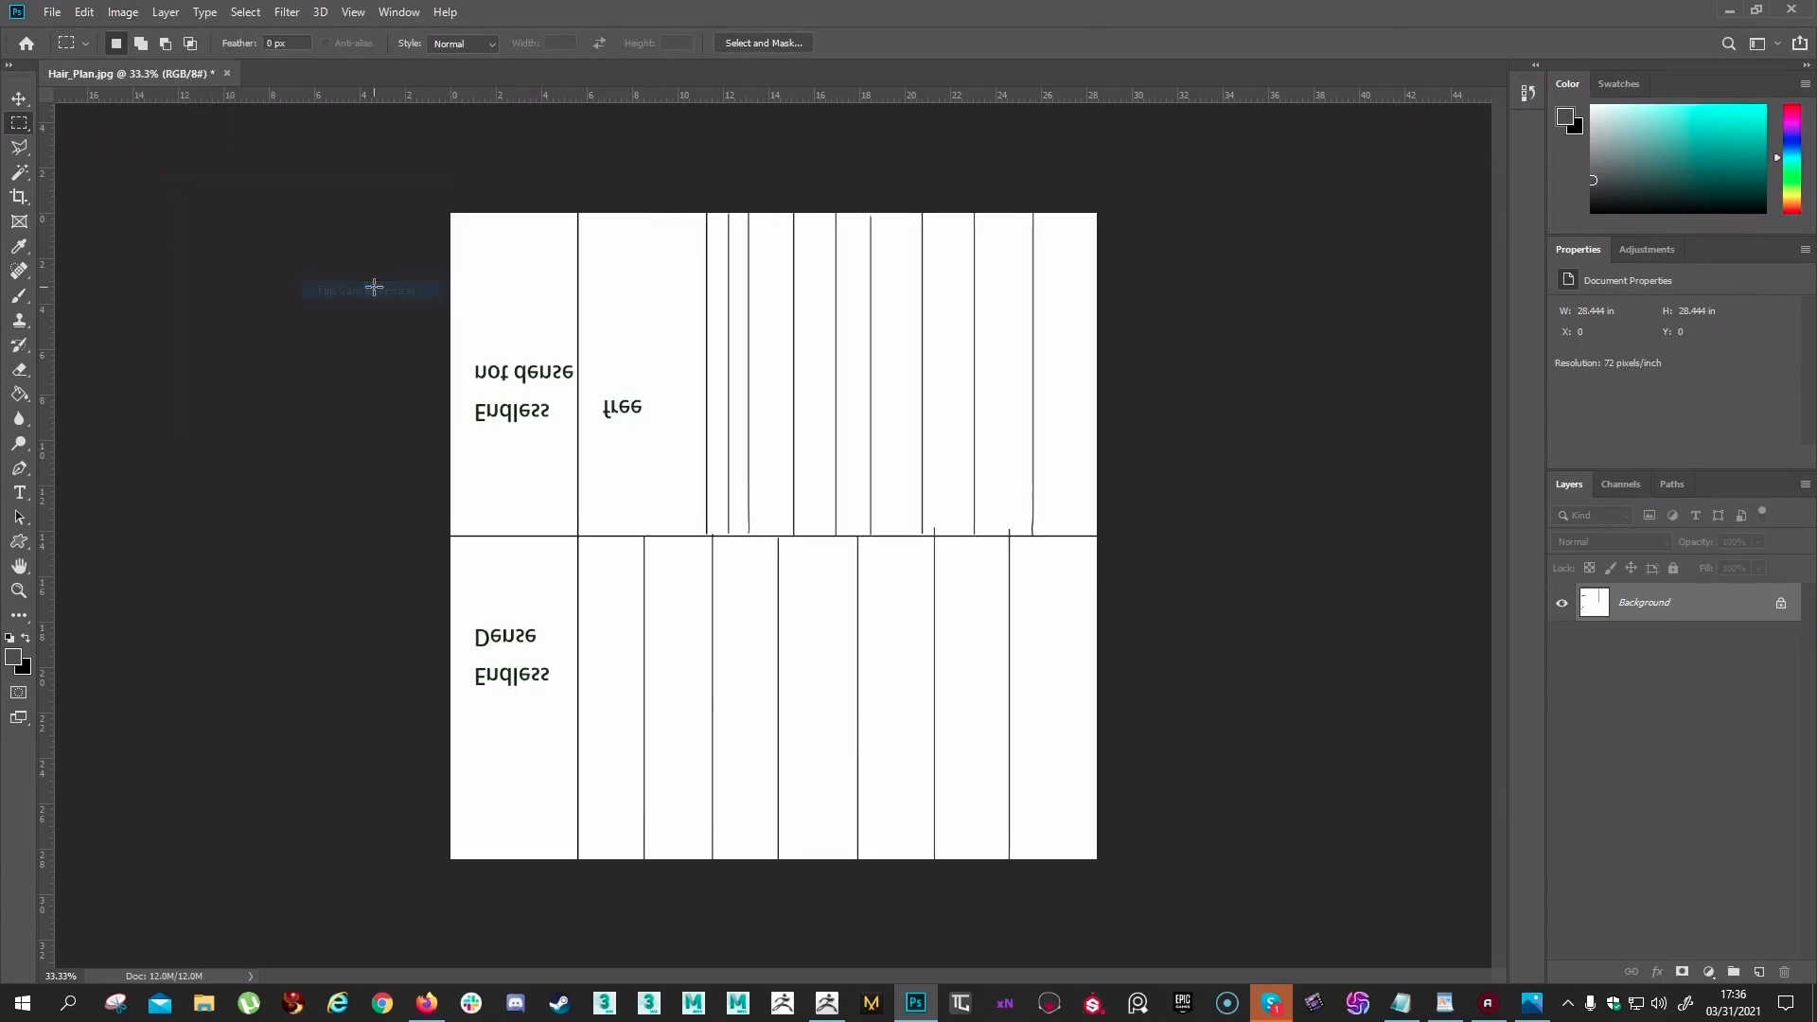
Save the flipped image as the JPEG Zbrush_Hair_Plan in the HairPlan folder and return to ZBrush
click(52, 13)
click(131, 225)
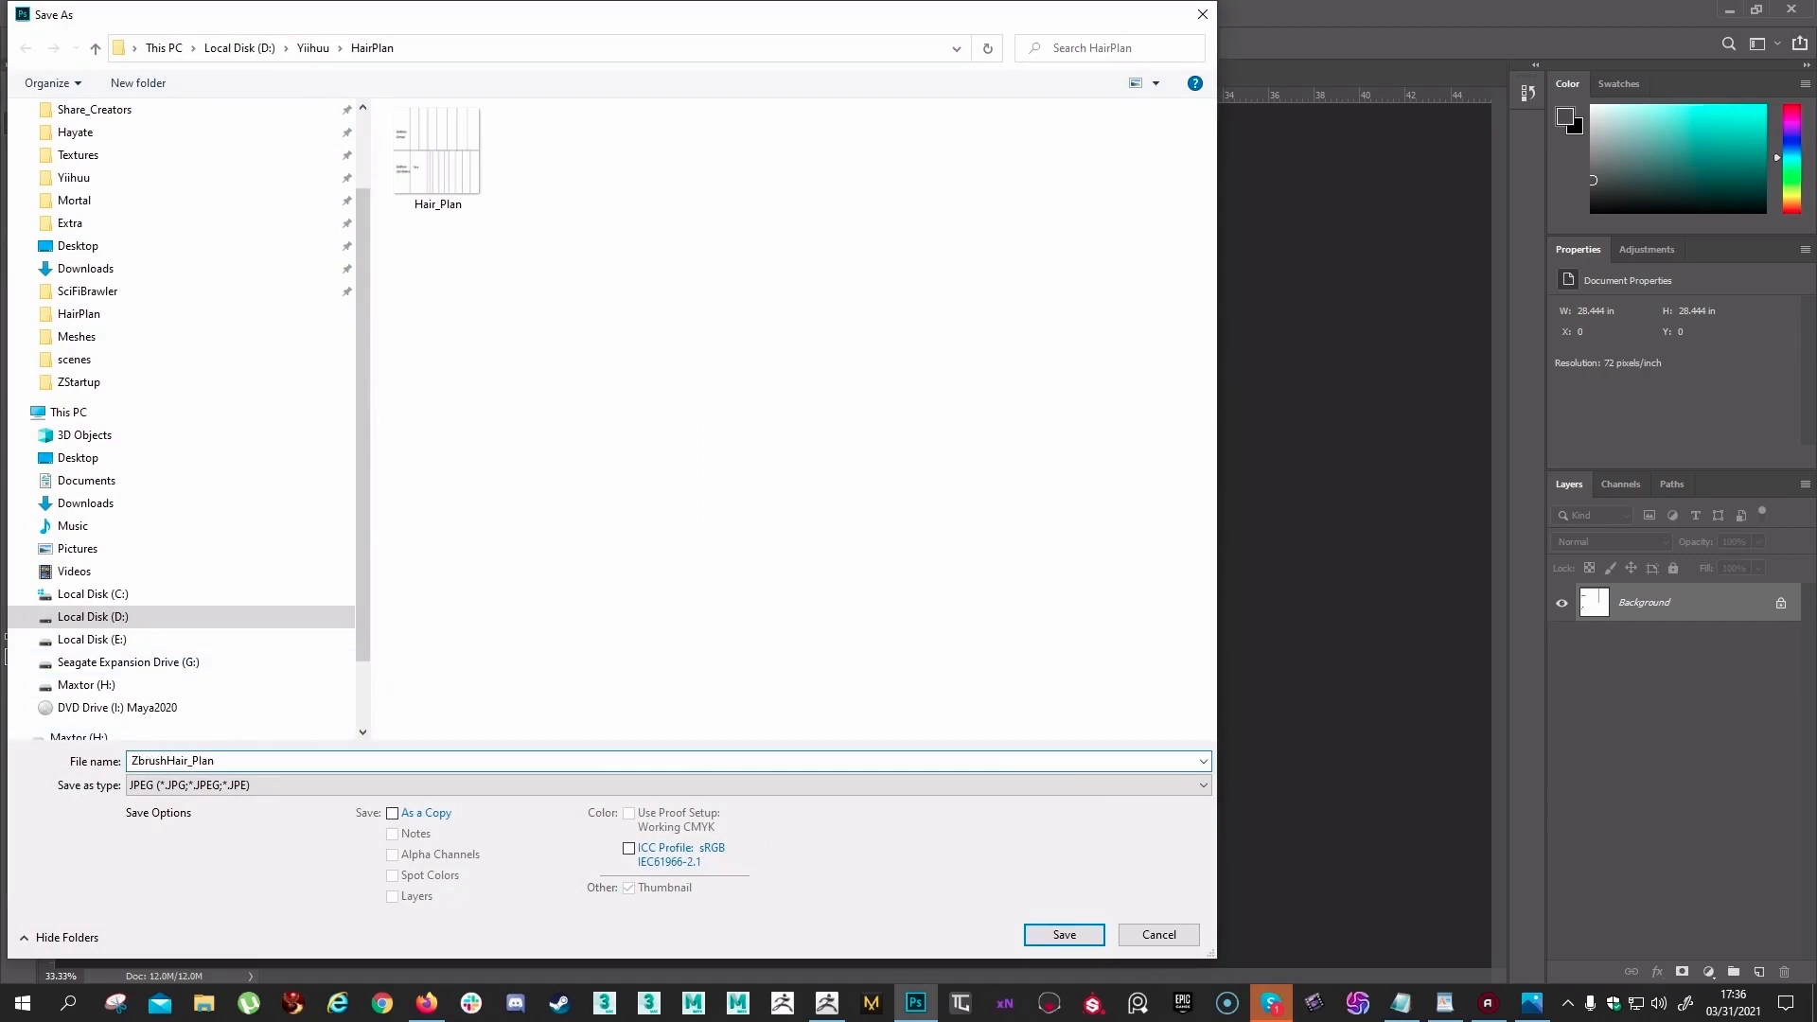
click(1060, 934)
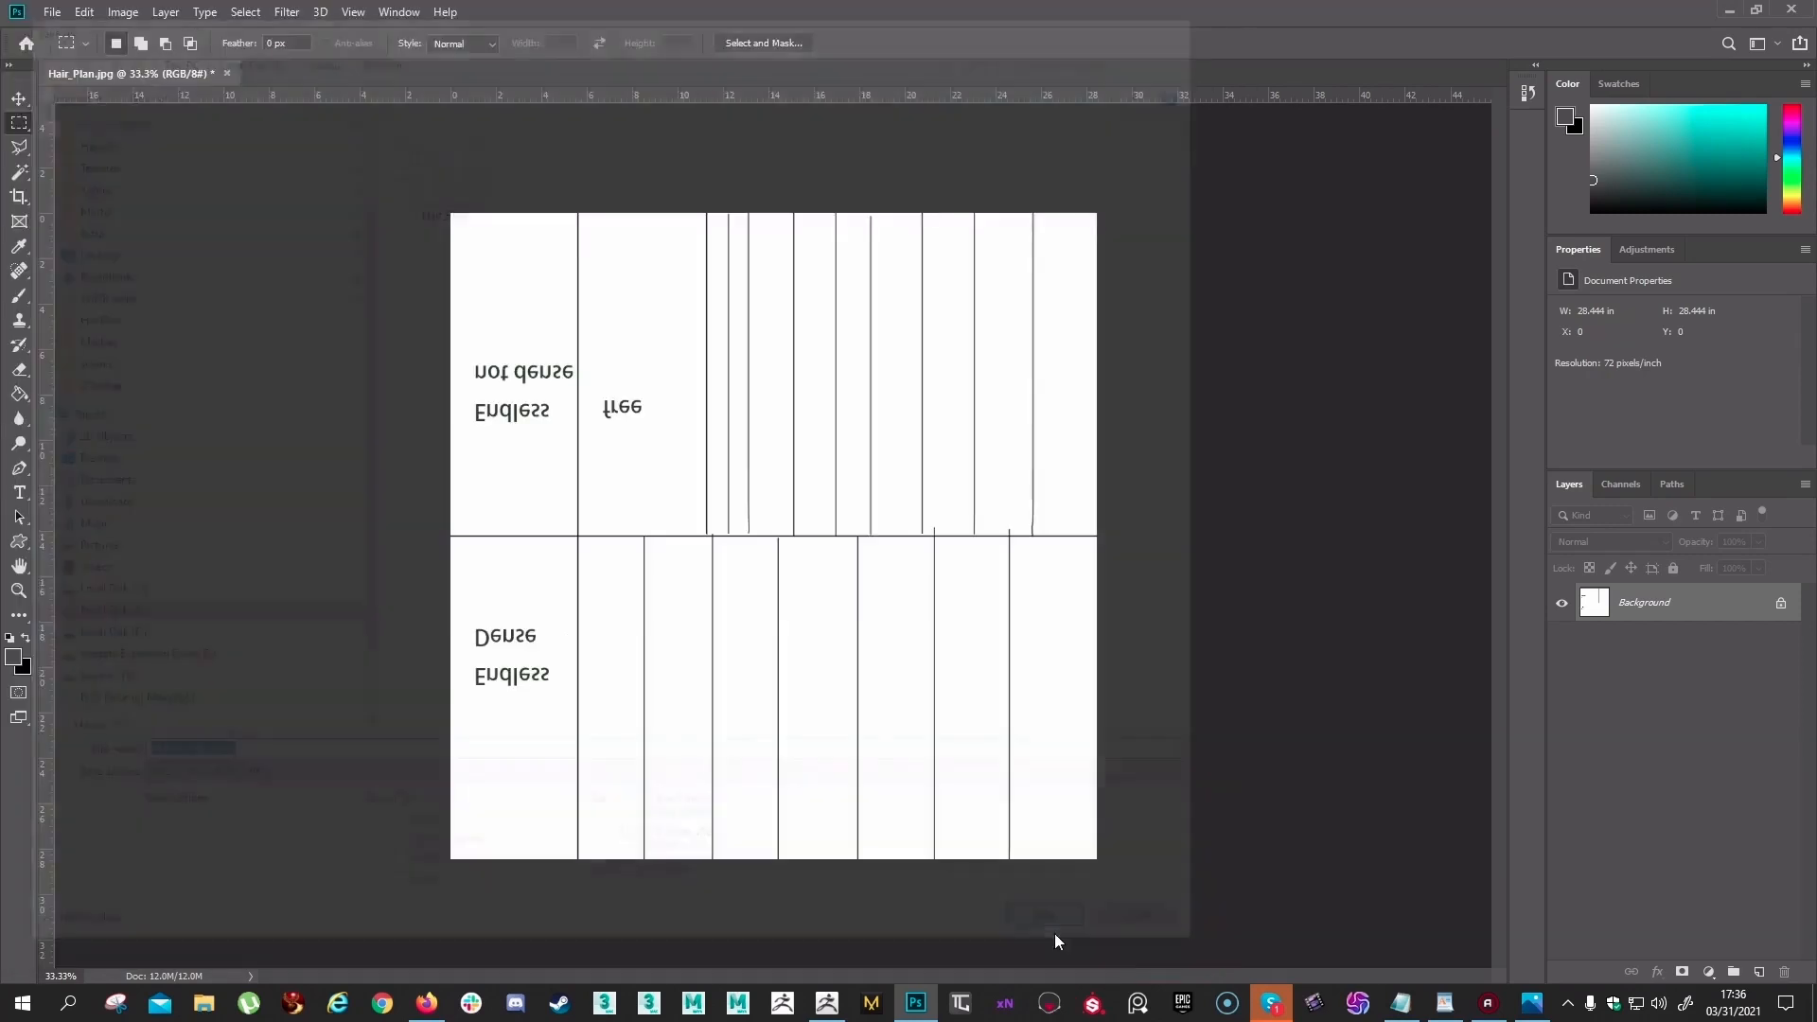
click(1012, 249)
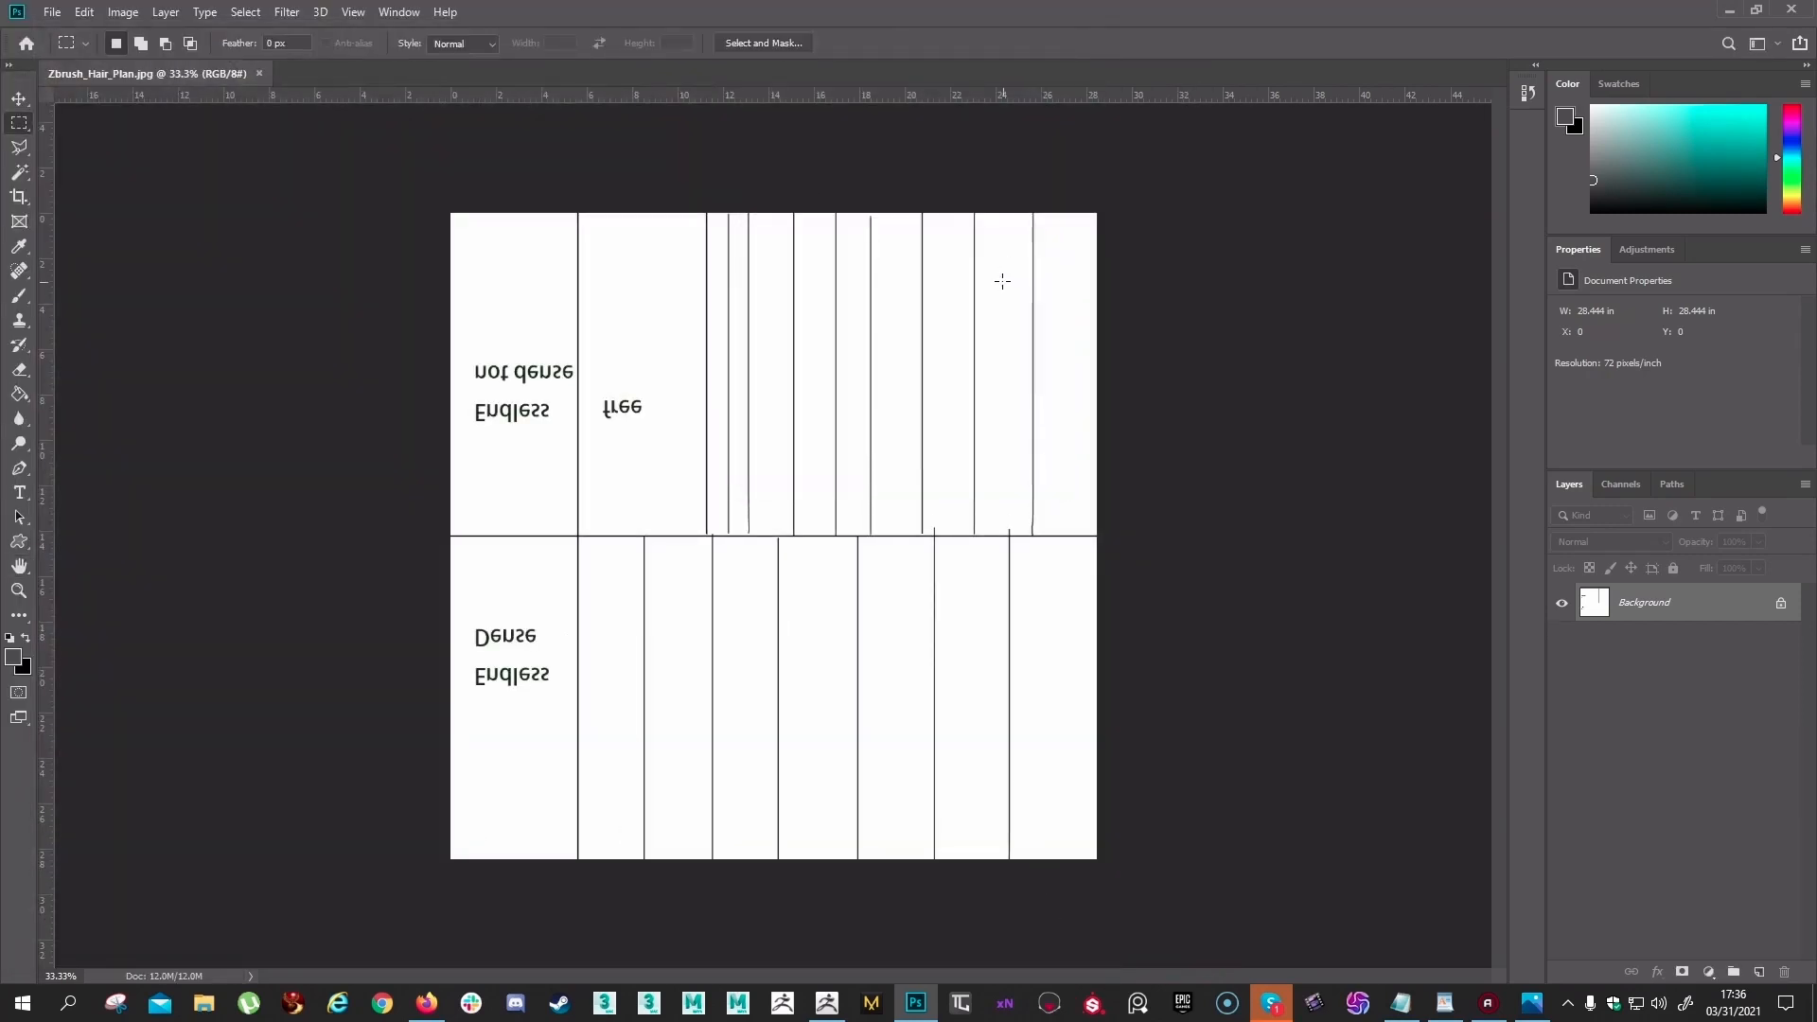
click(1728, 13)
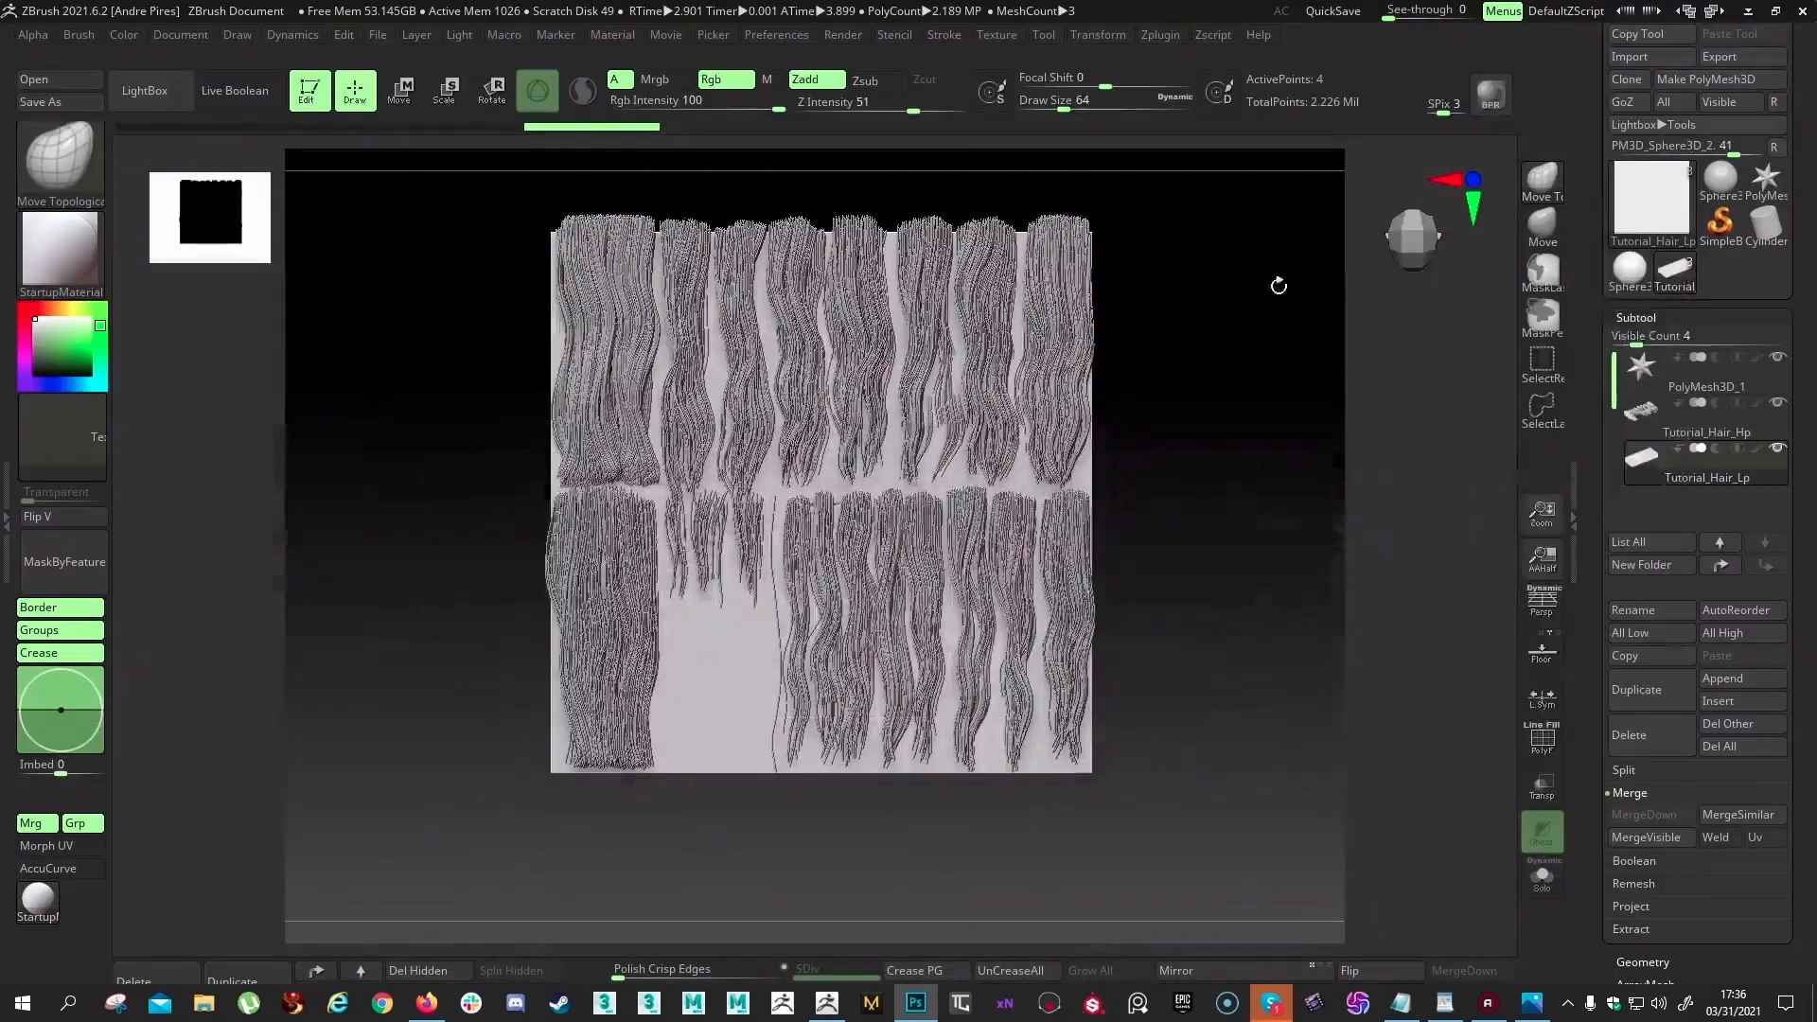
Import the Hair_Plan image from the Meshes folder as the texture of the low-poly hair plane
click(69, 426)
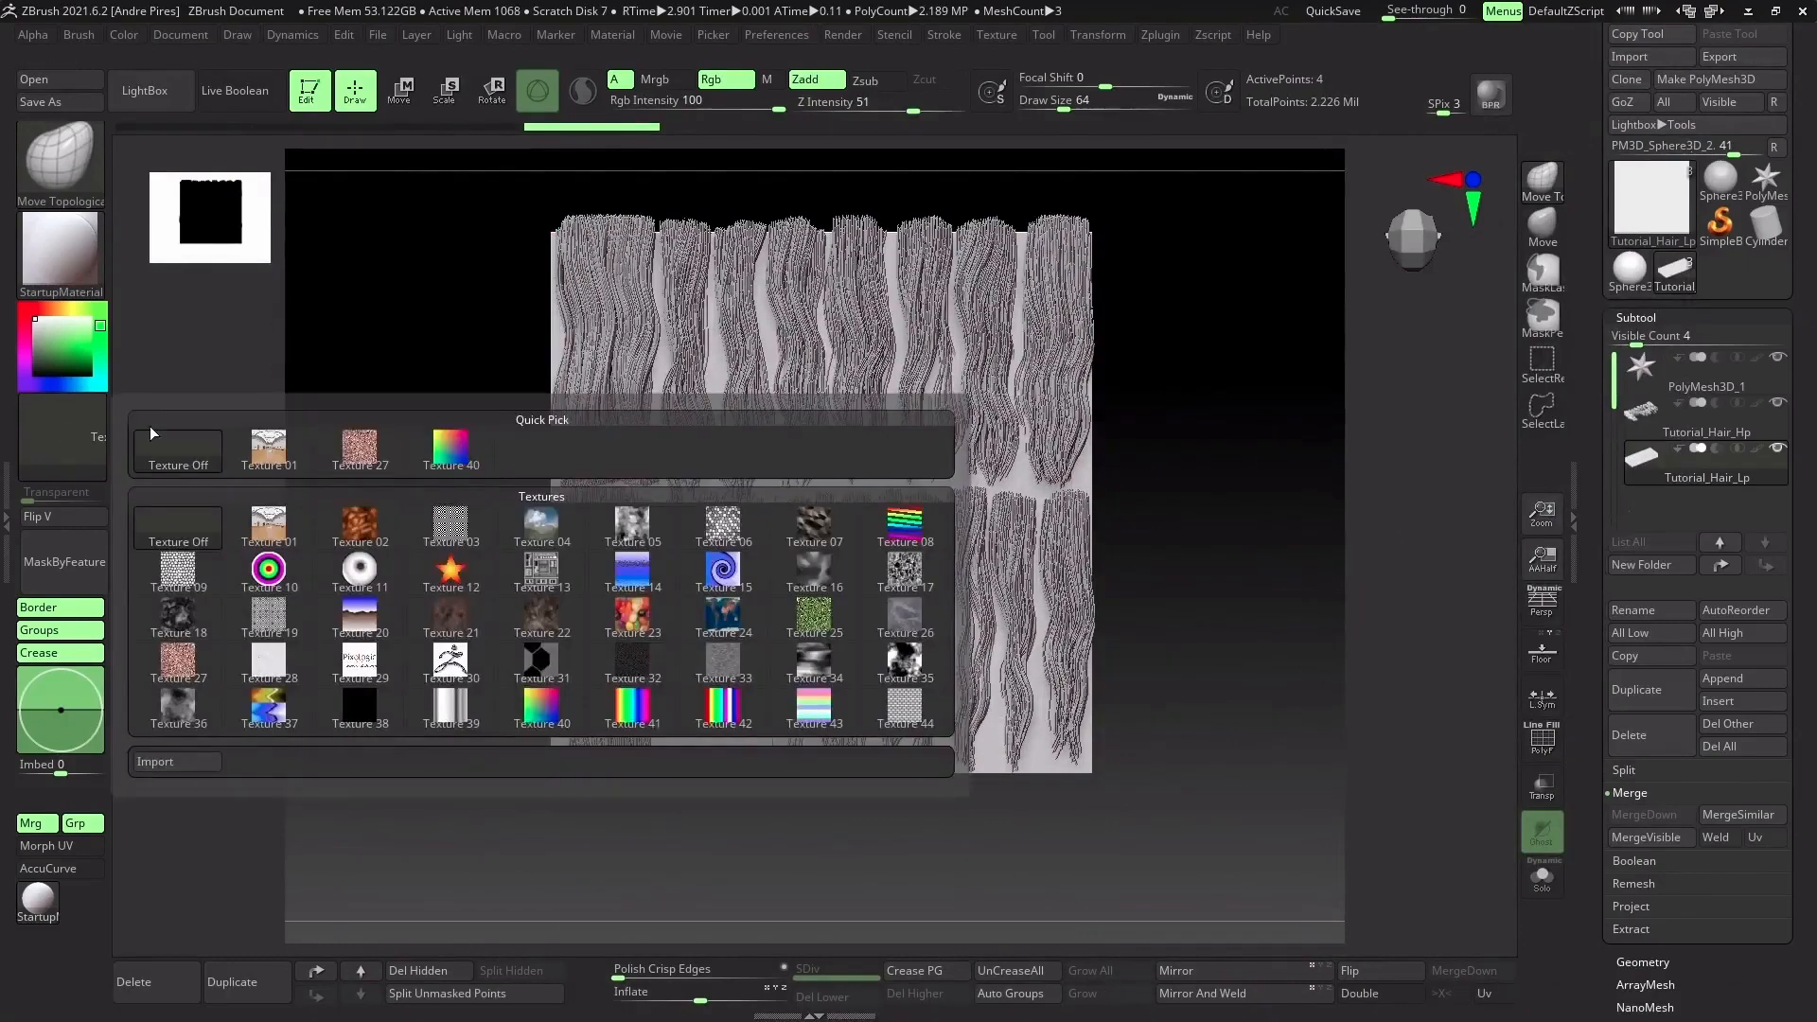
click(166, 763)
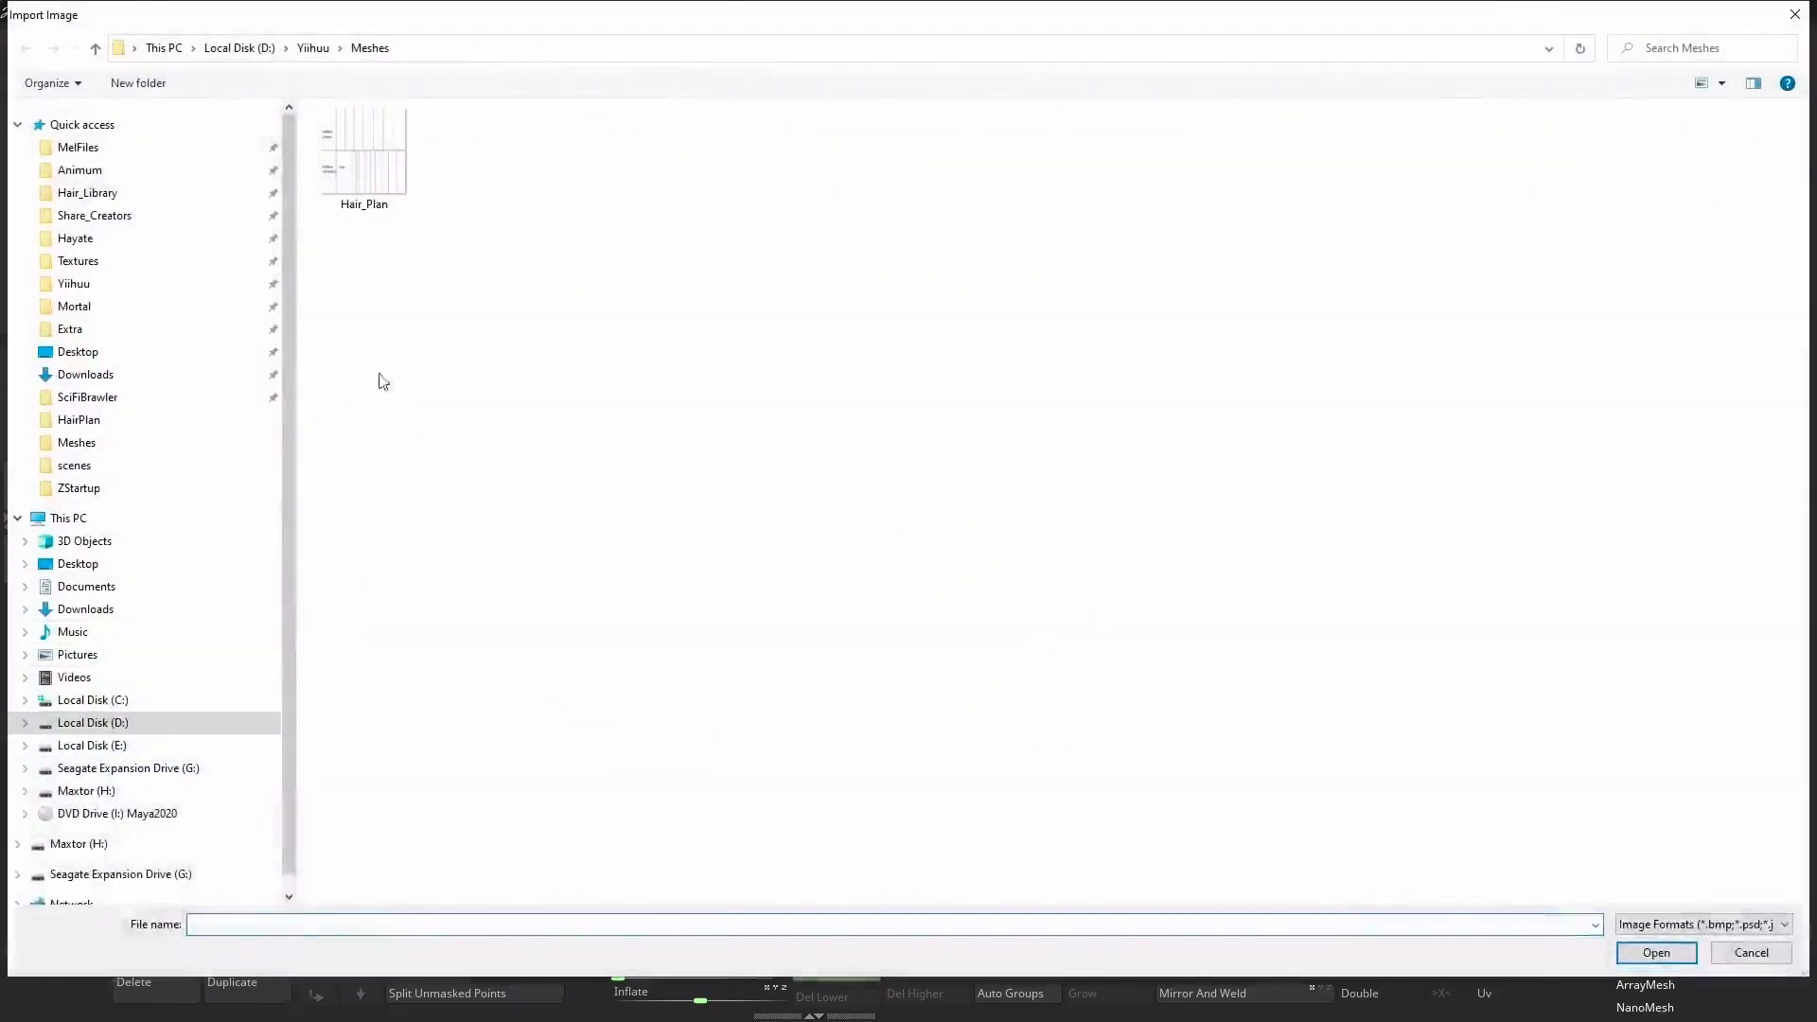
click(359, 163)
double_click(360, 163)
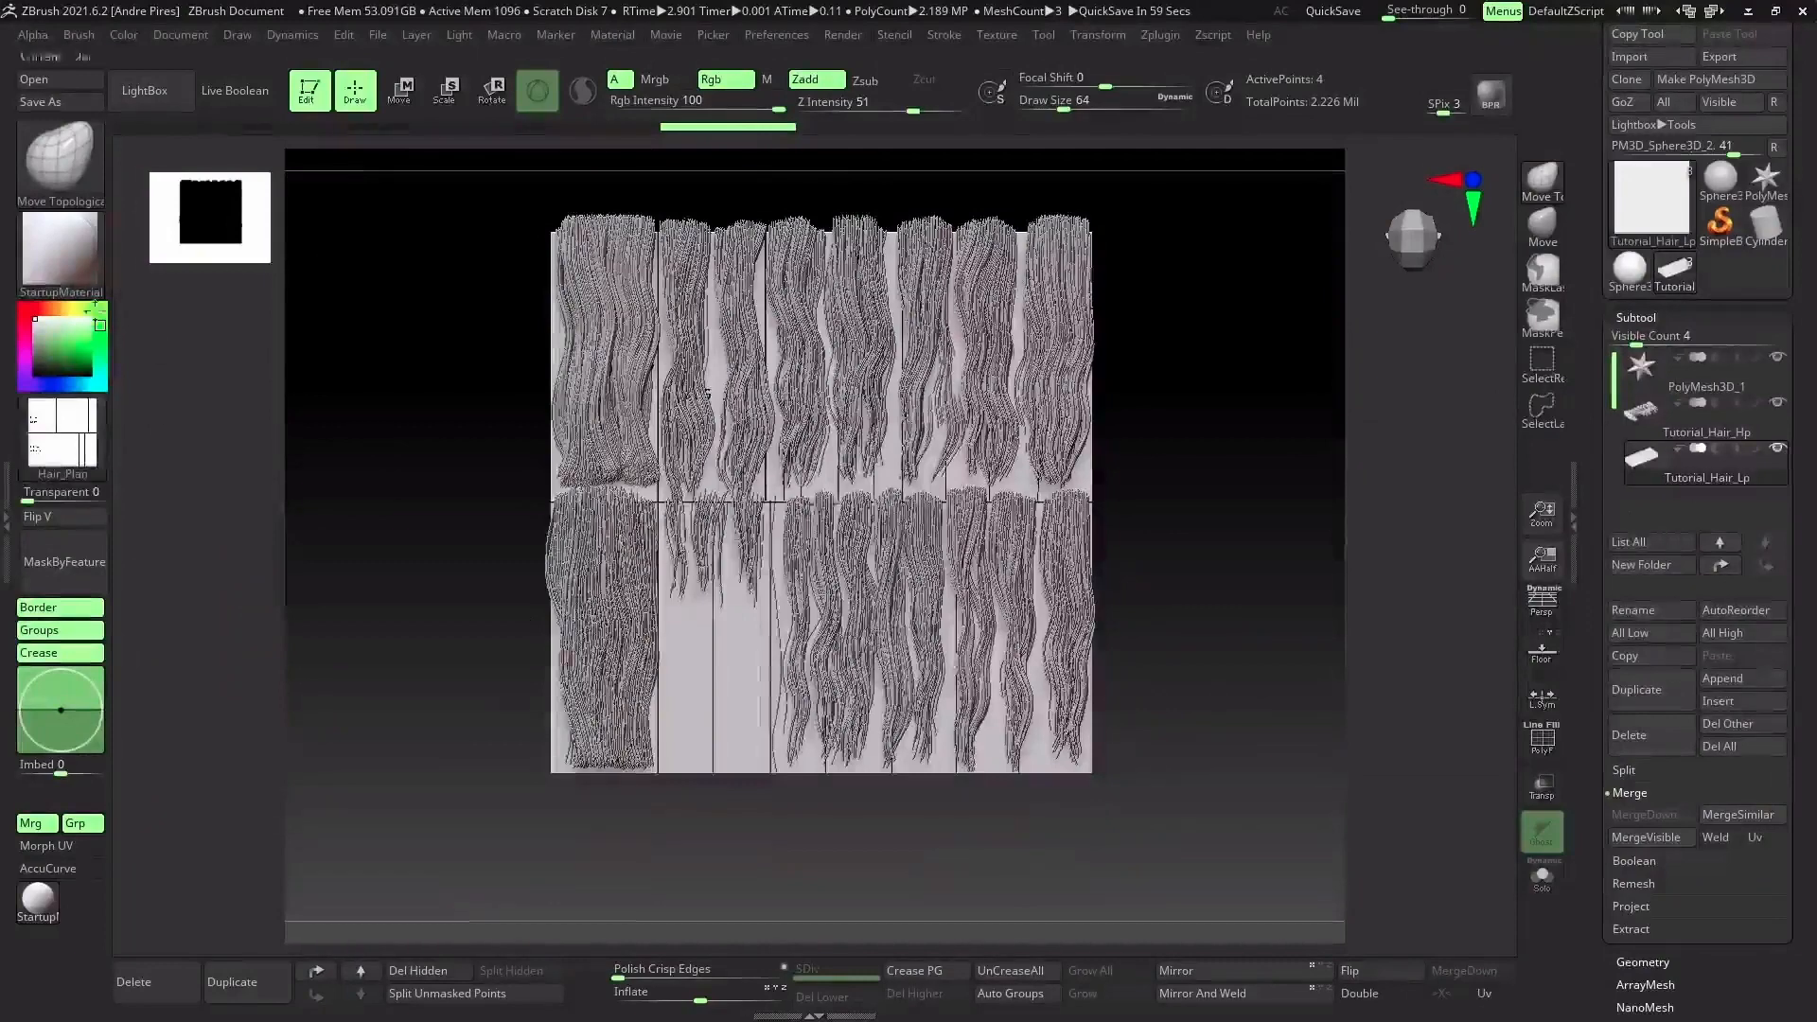
Import the flipped Zbrush_Hair_Plan image from Yiihuu's HairPlan folder as the low-poly plane's texture
click(64, 431)
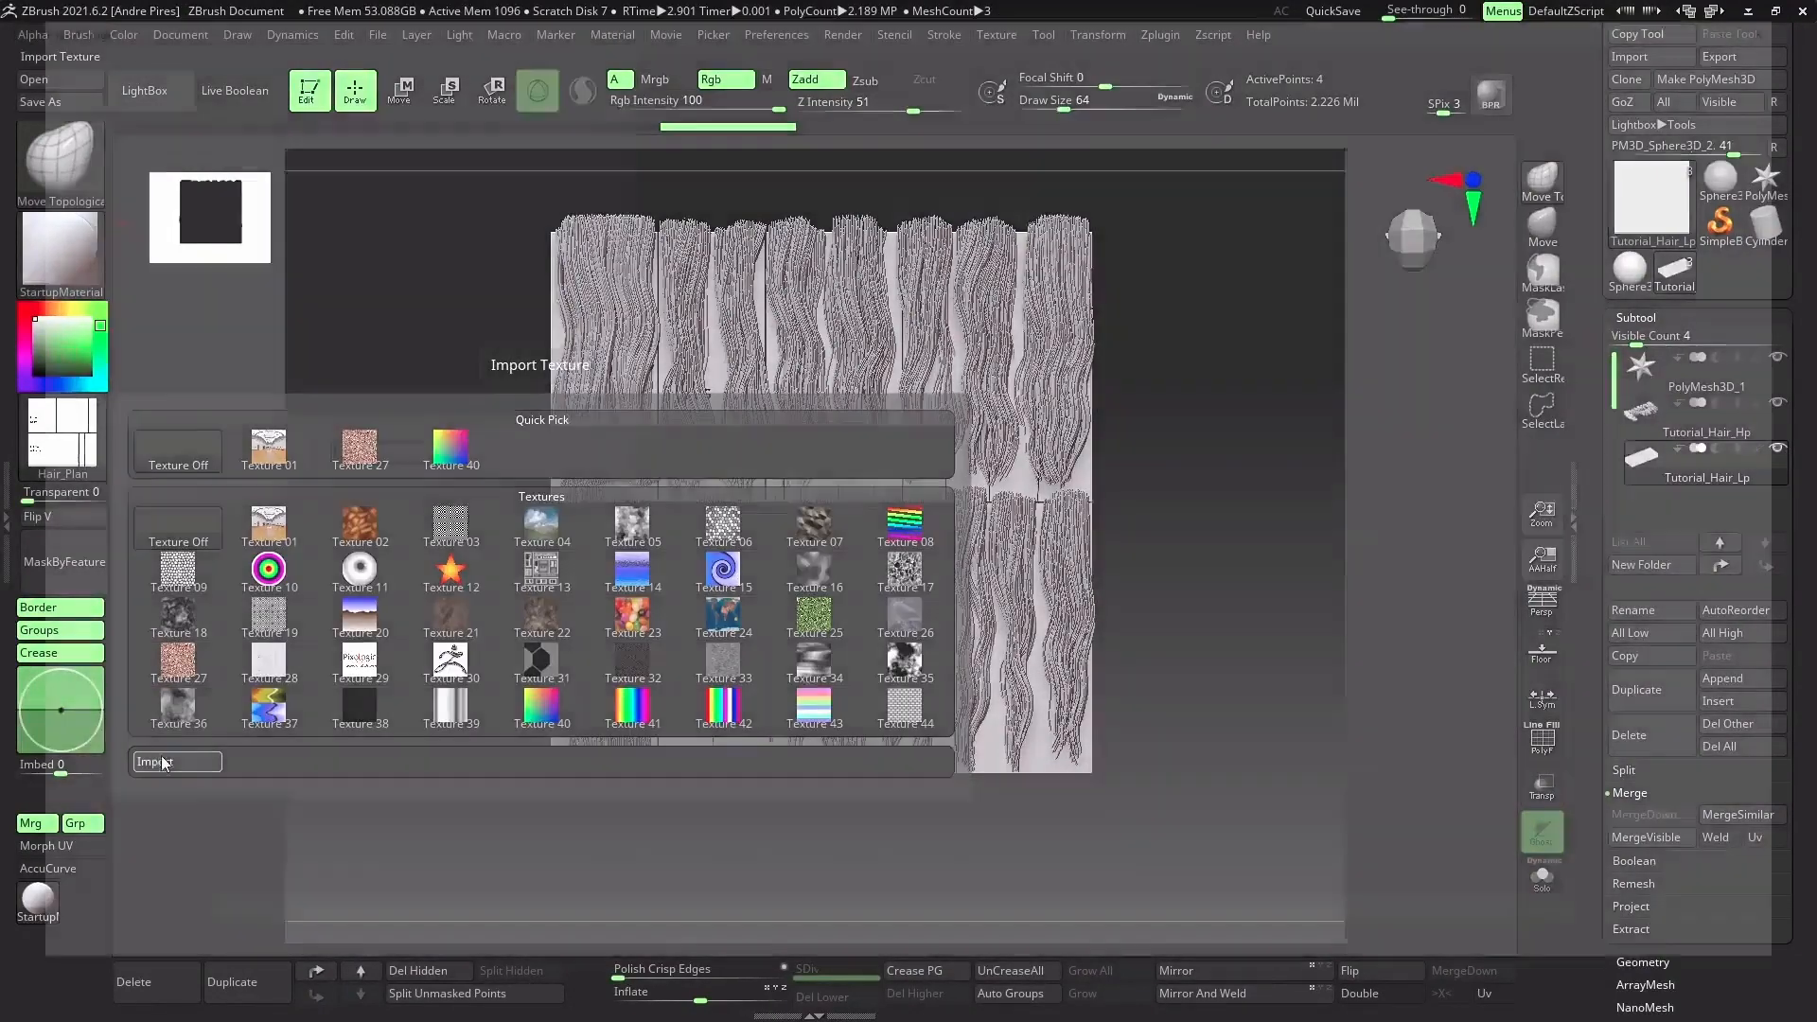
click(166, 763)
click(313, 47)
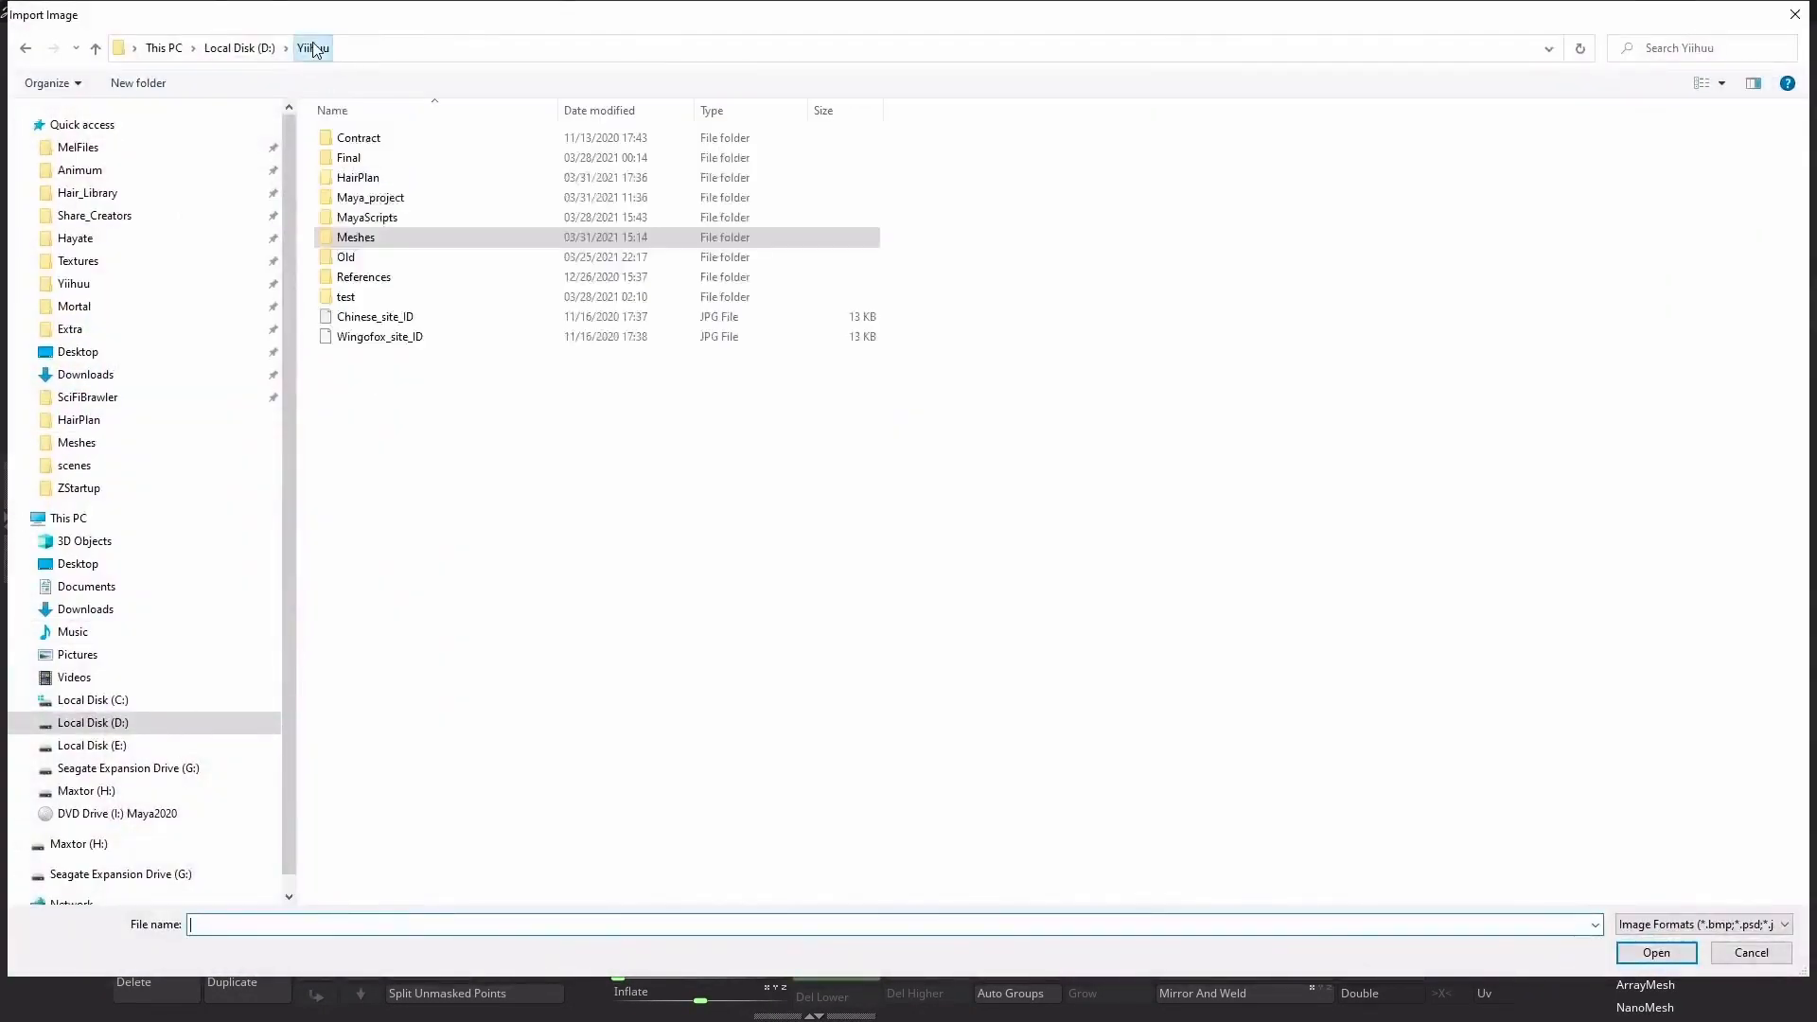
click(370, 179)
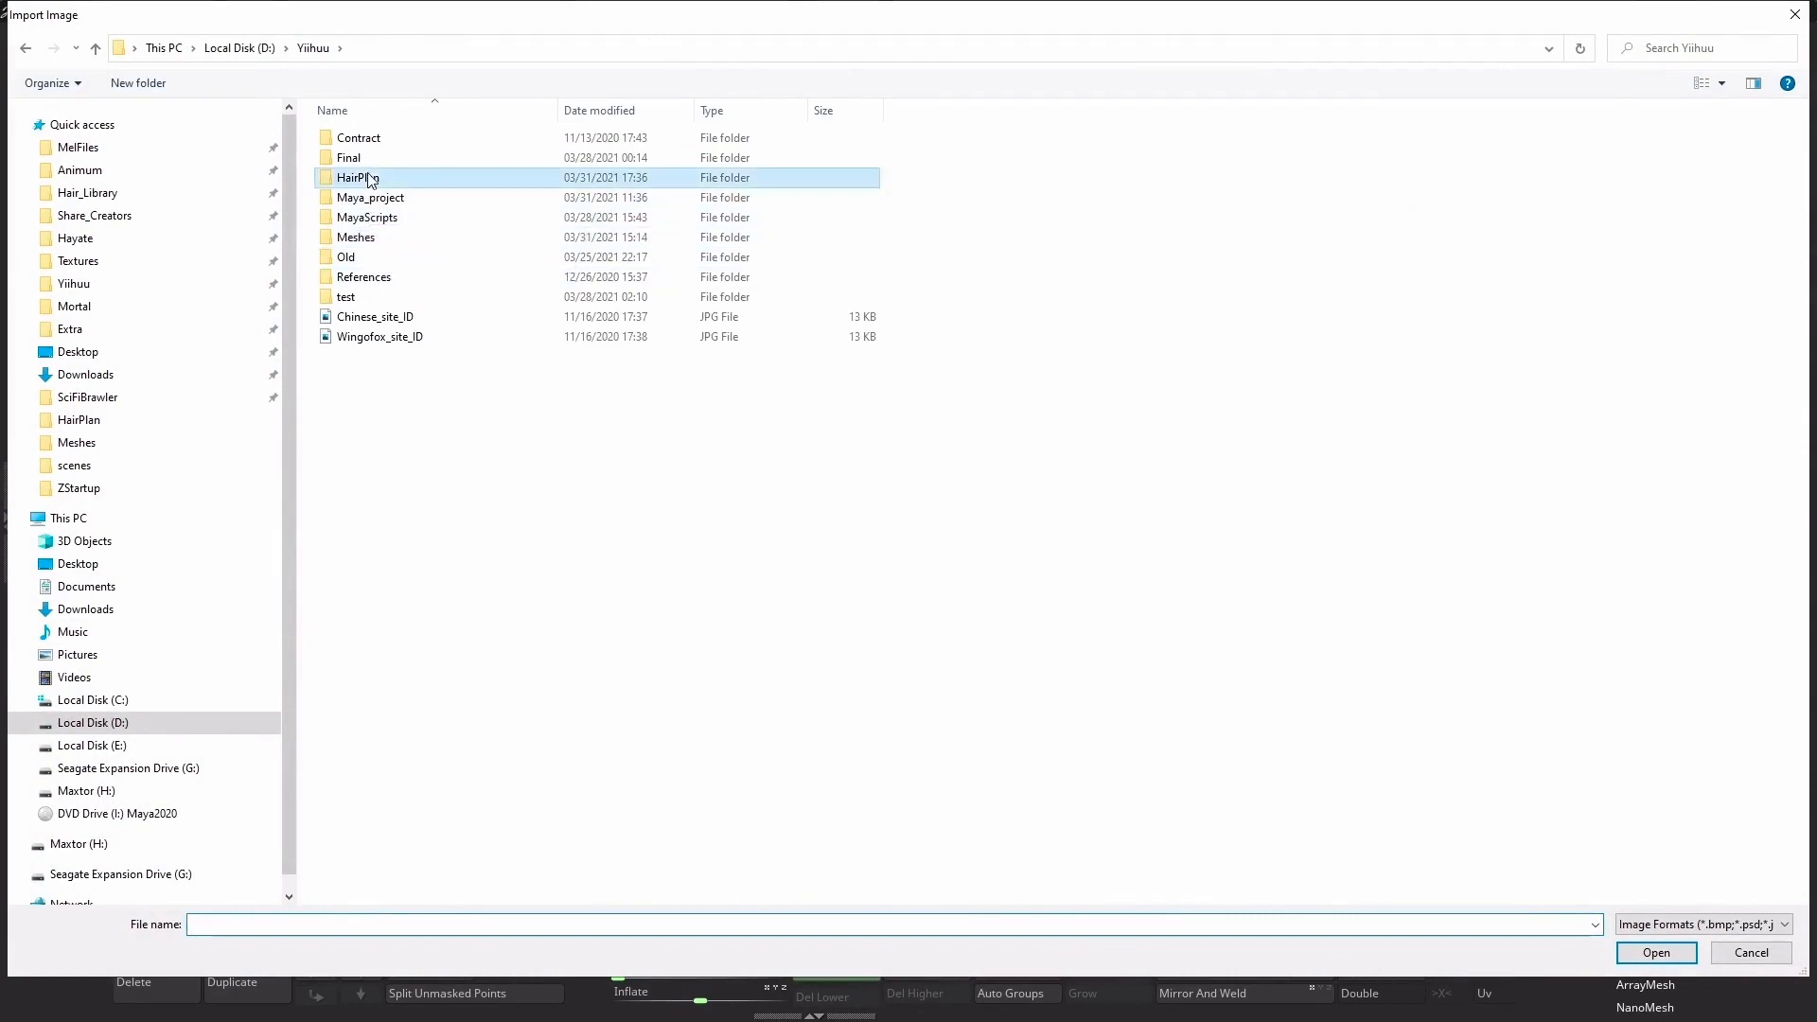
double_click(370, 179)
double_click(463, 173)
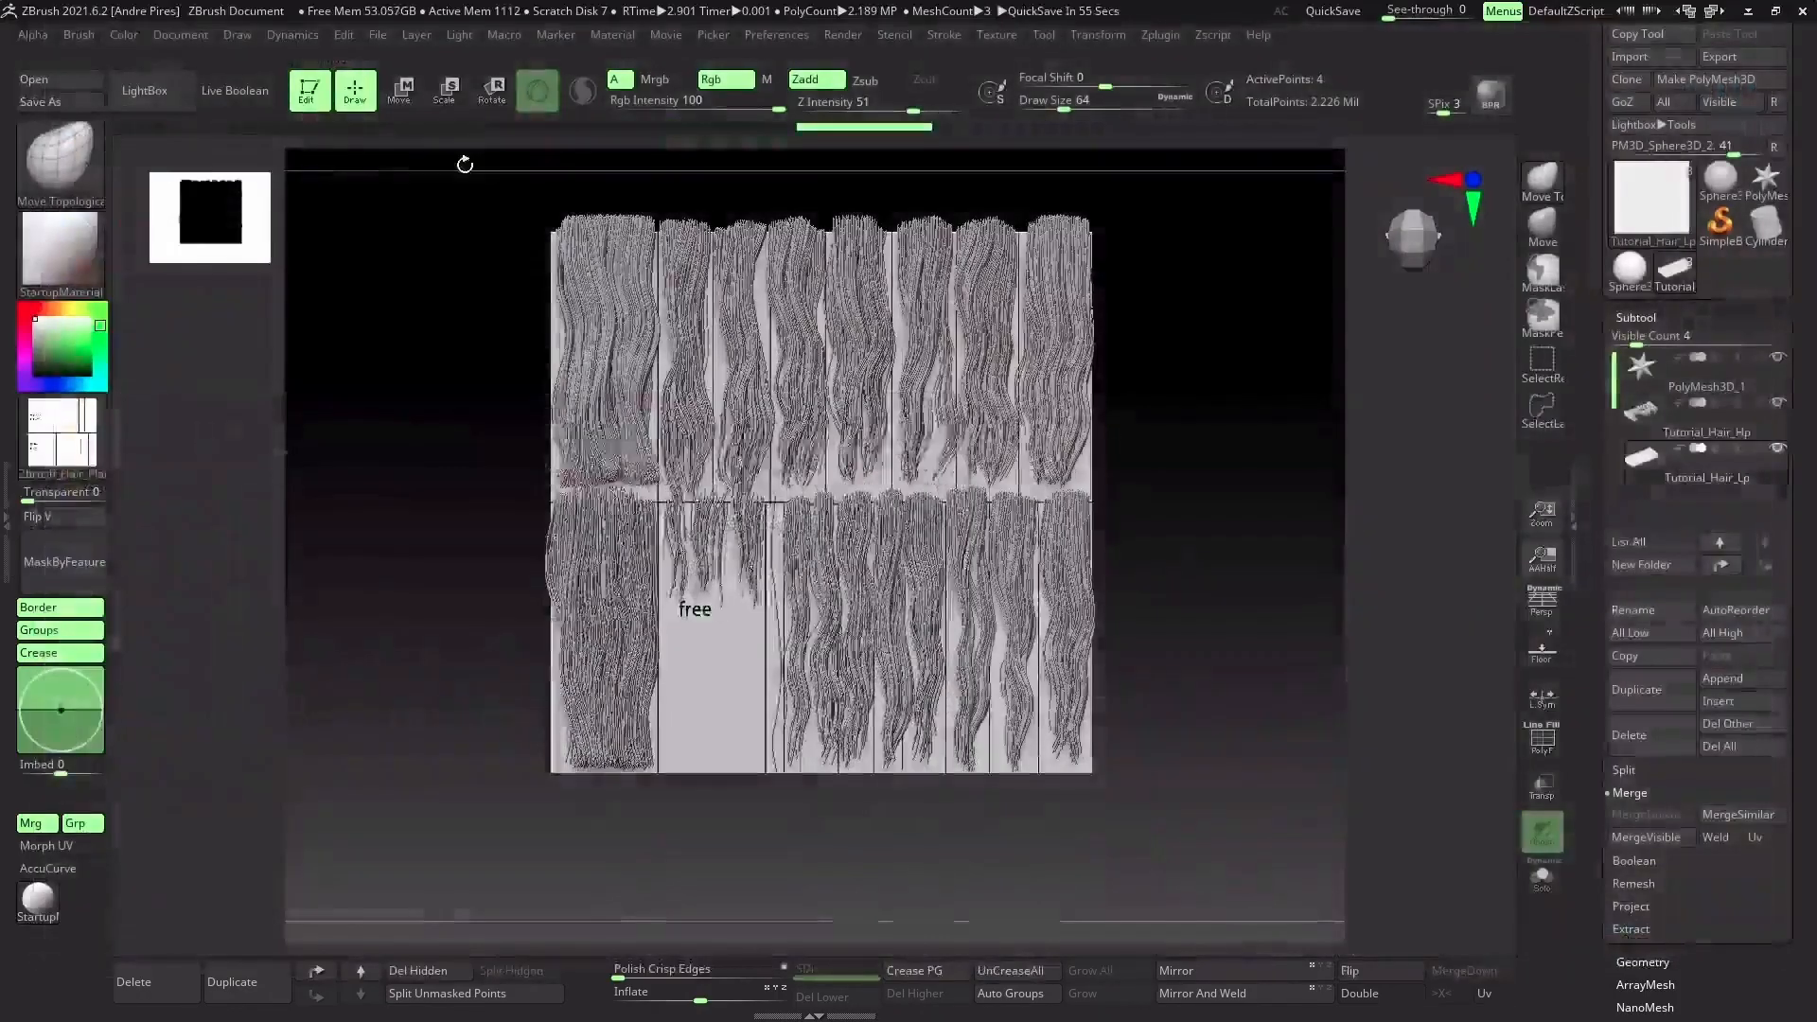
Isolate the low-poly plane with Solo and examine the hair plan texture applied to it
click(1543, 885)
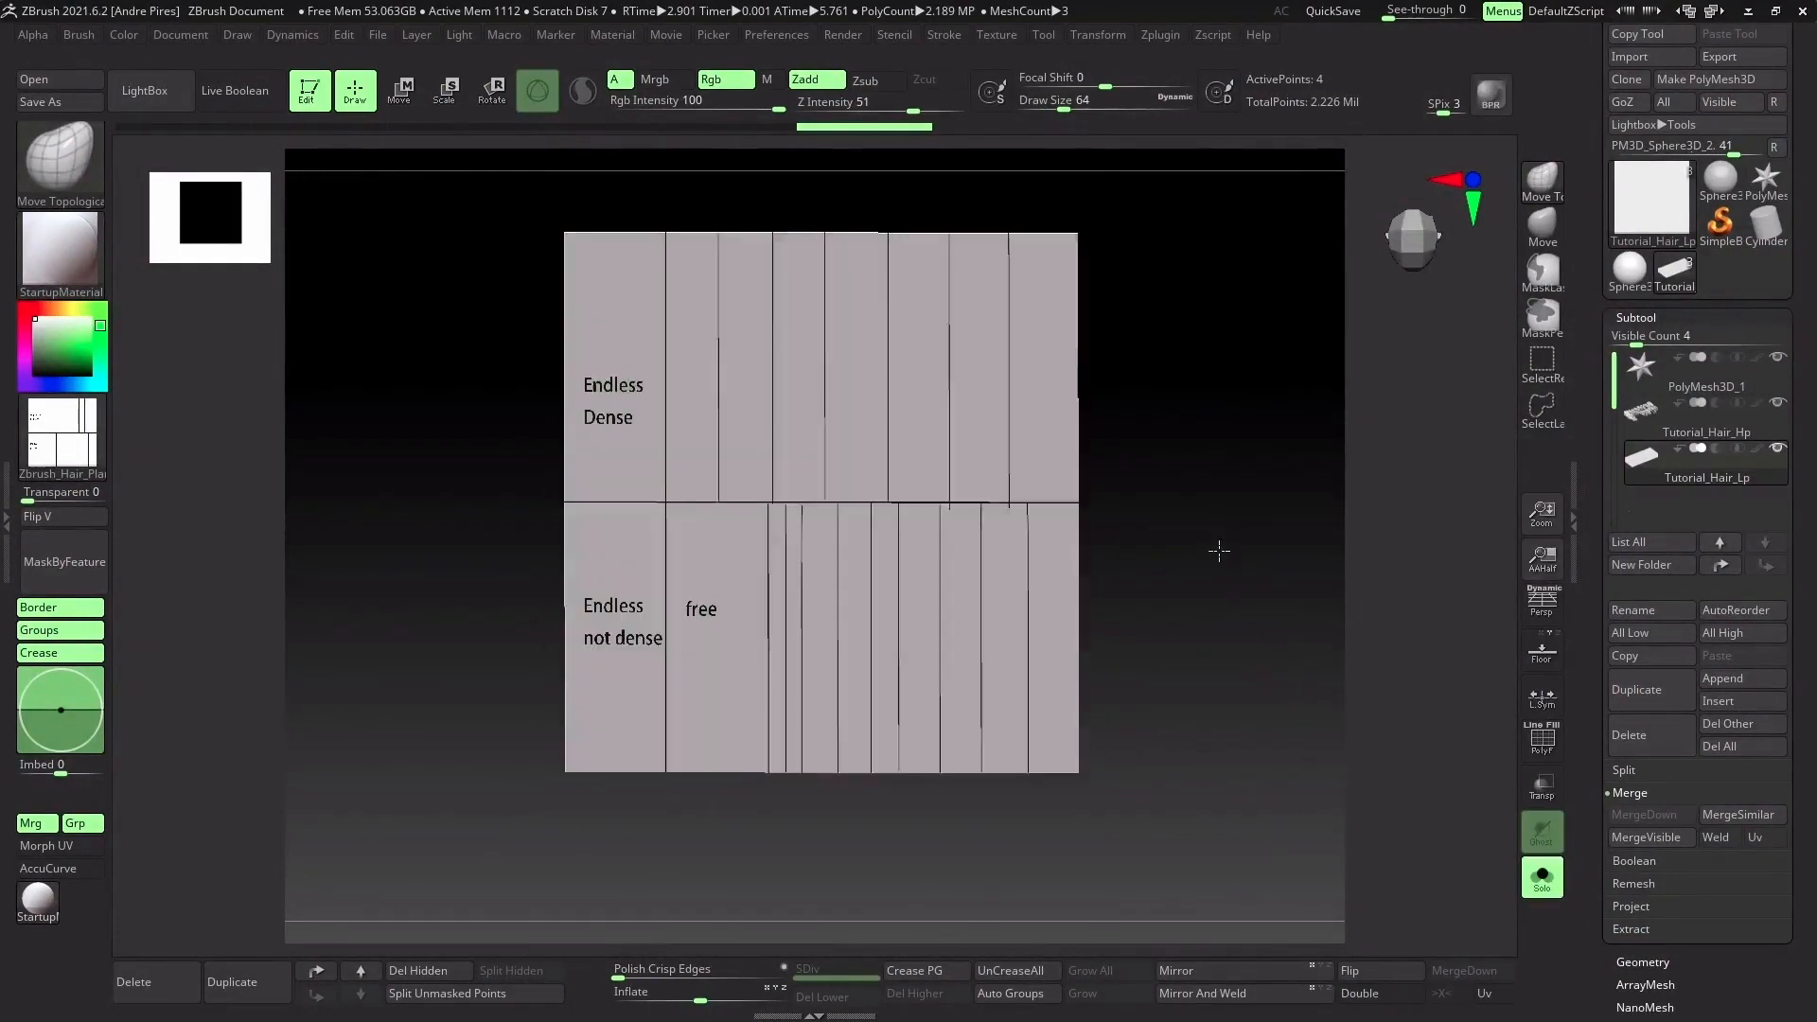
key(f)
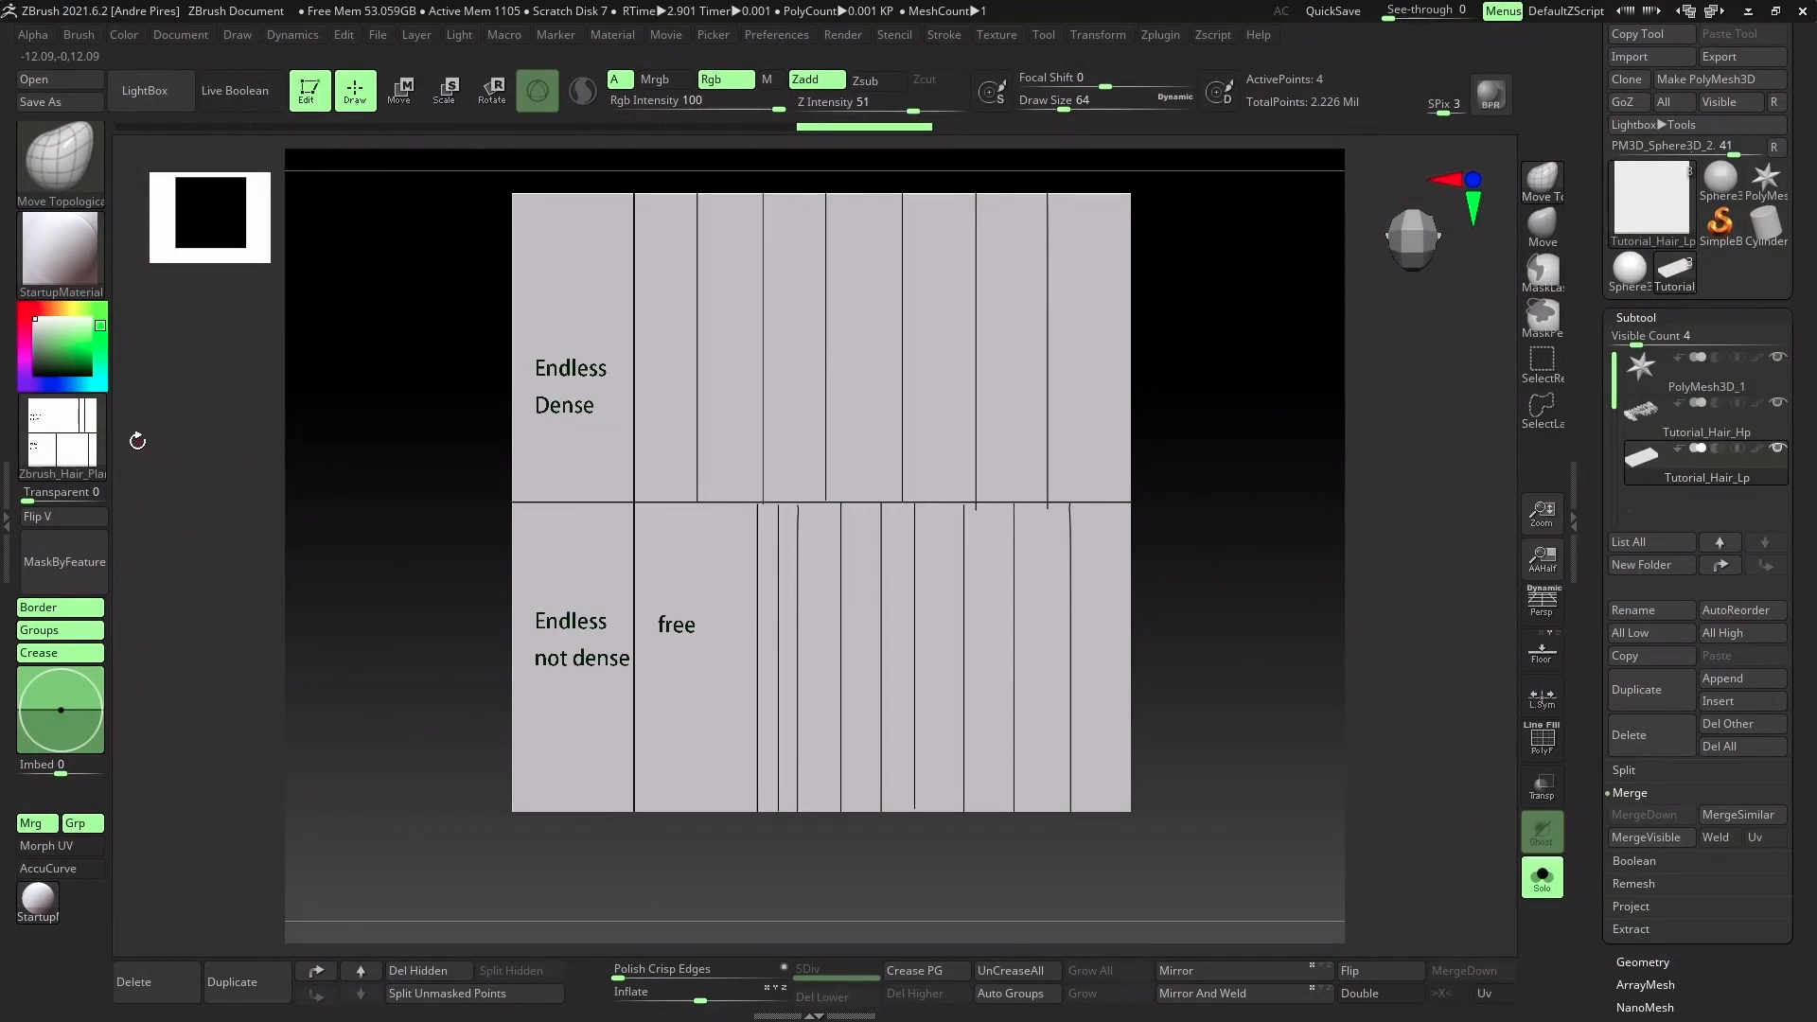
mouse_move(84, 436)
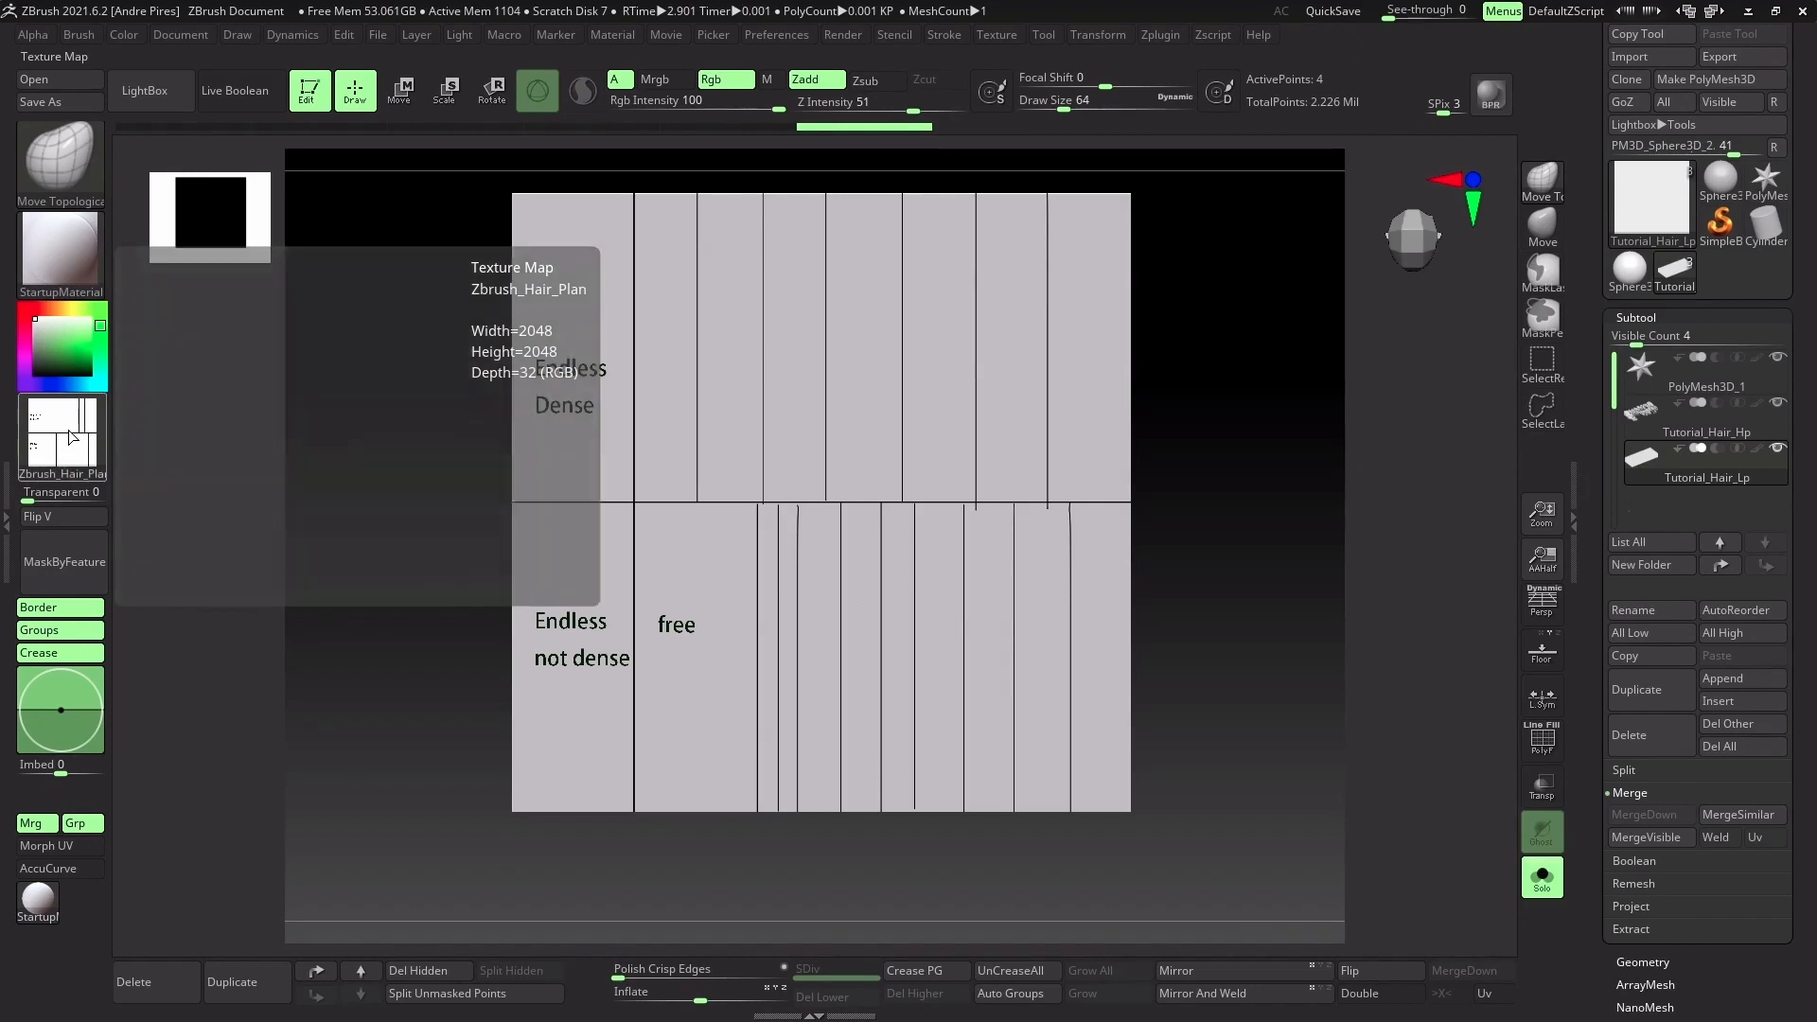
click(71, 435)
Expand the low-poly plane's Texture Map settings and check its Texture On switch
scroll(1609, 670, down, 10)
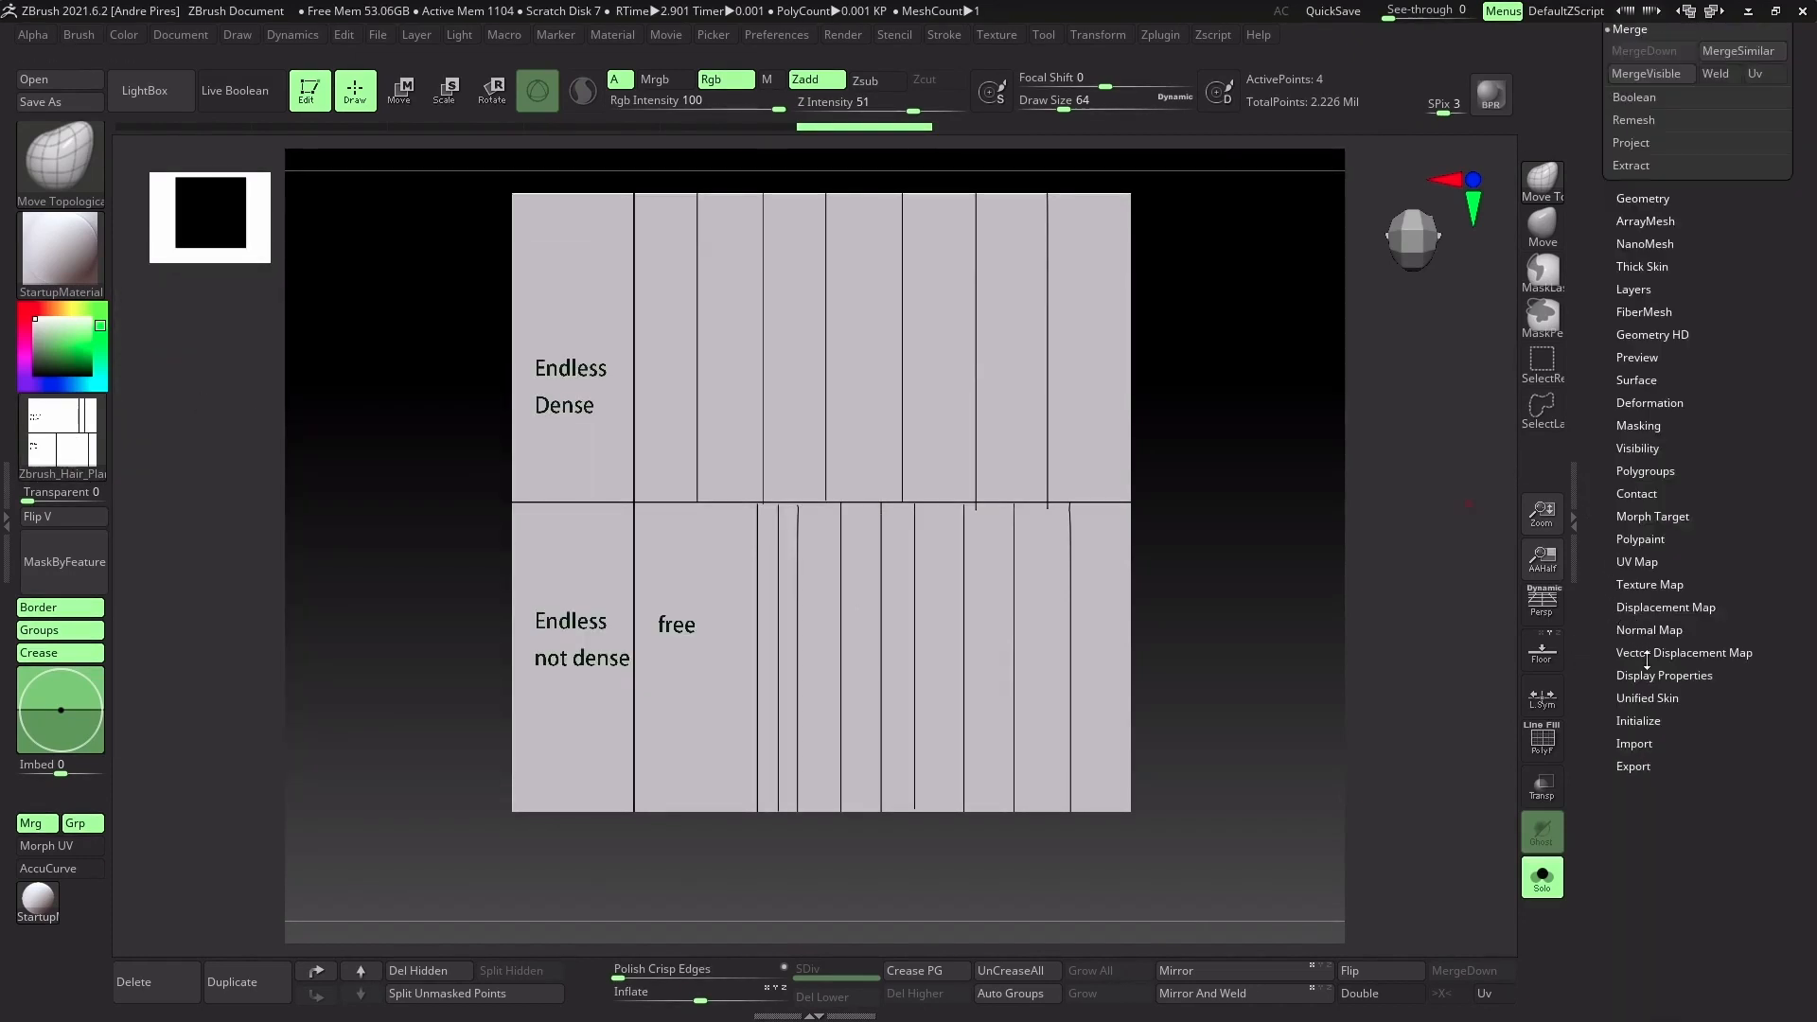
click(1652, 585)
scroll(1672, 734, up, 5)
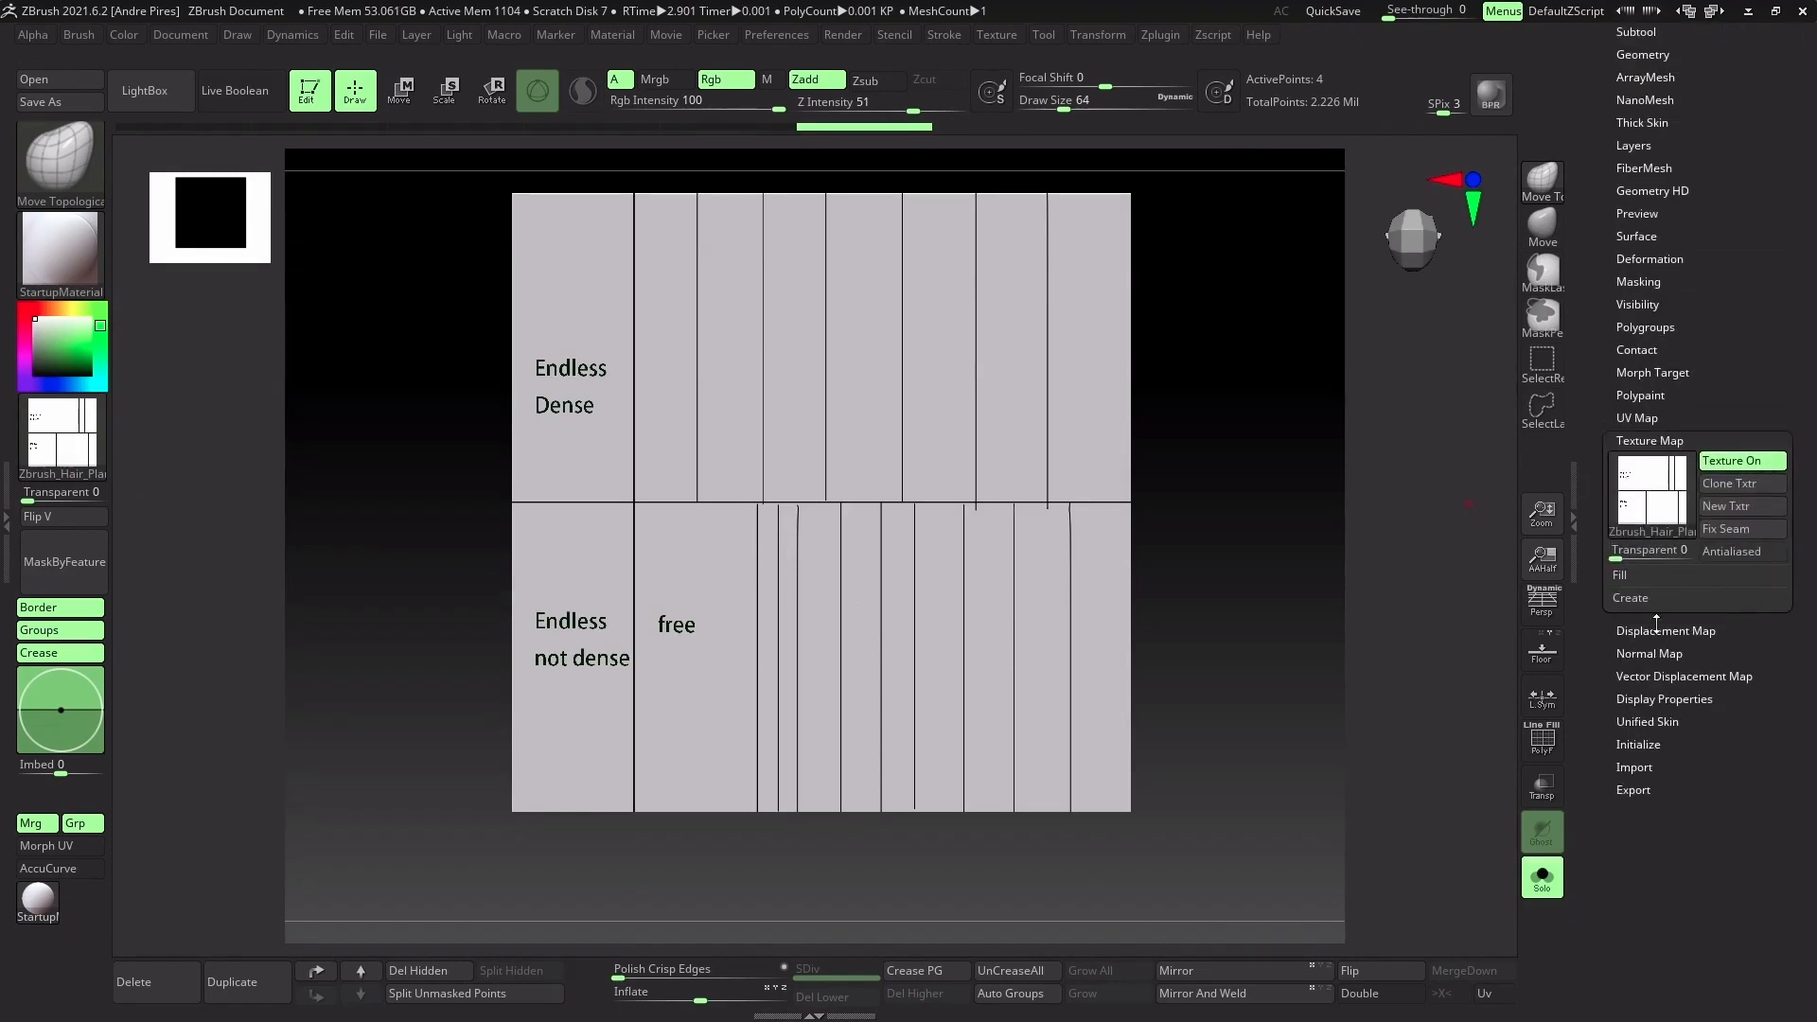
click(1732, 462)
Enable interface customization and shift MaskByFeature and Flip V down to free a slot beneath the texture's Transparent slider
click(776, 34)
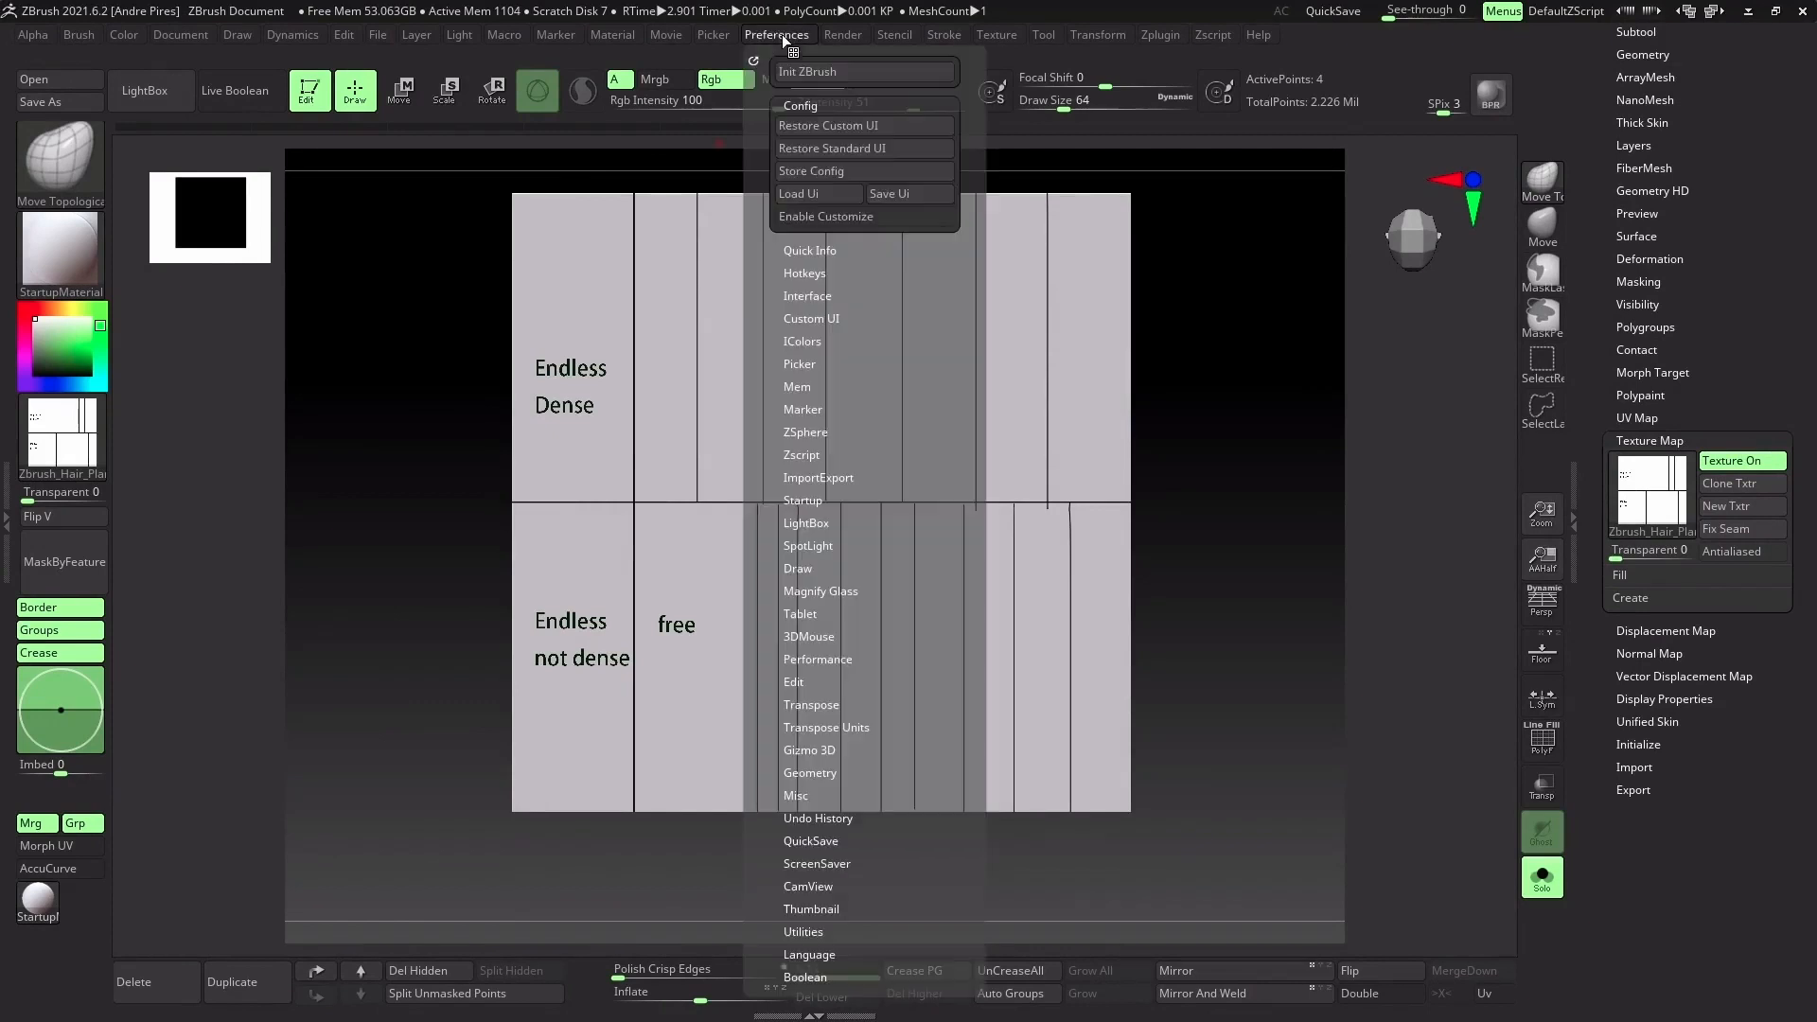
click(830, 216)
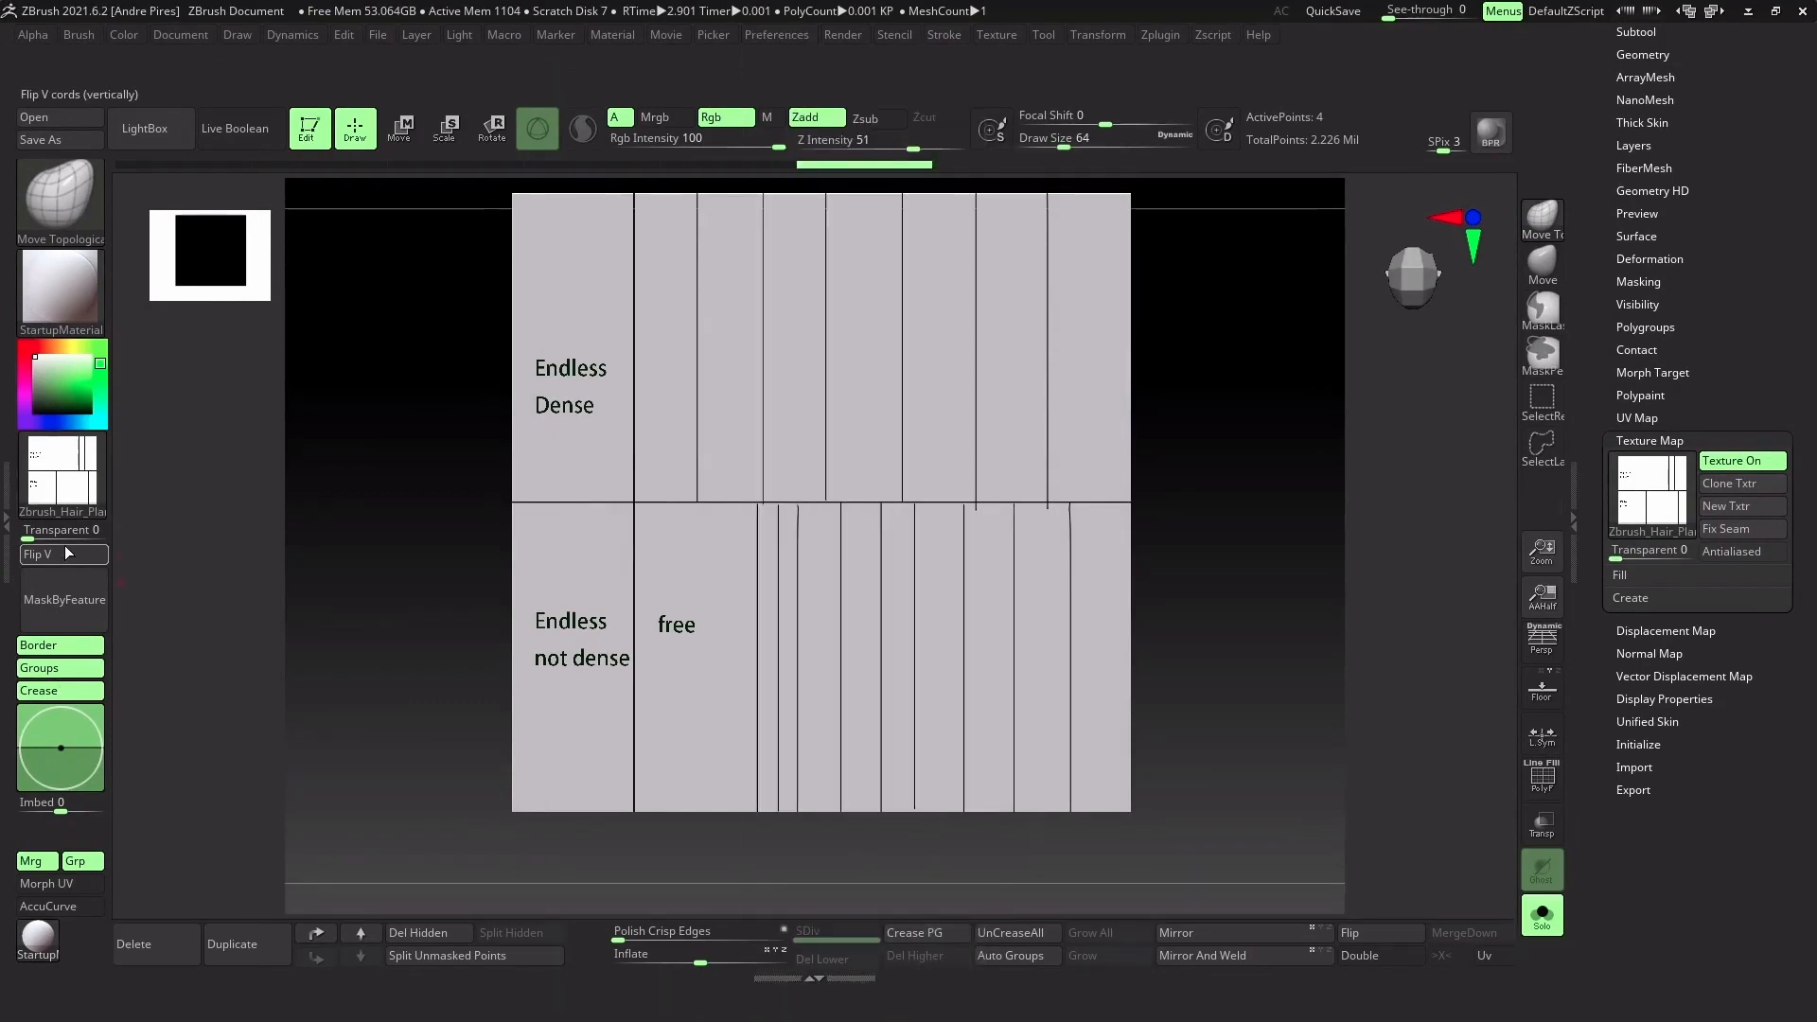
key(ctrl)
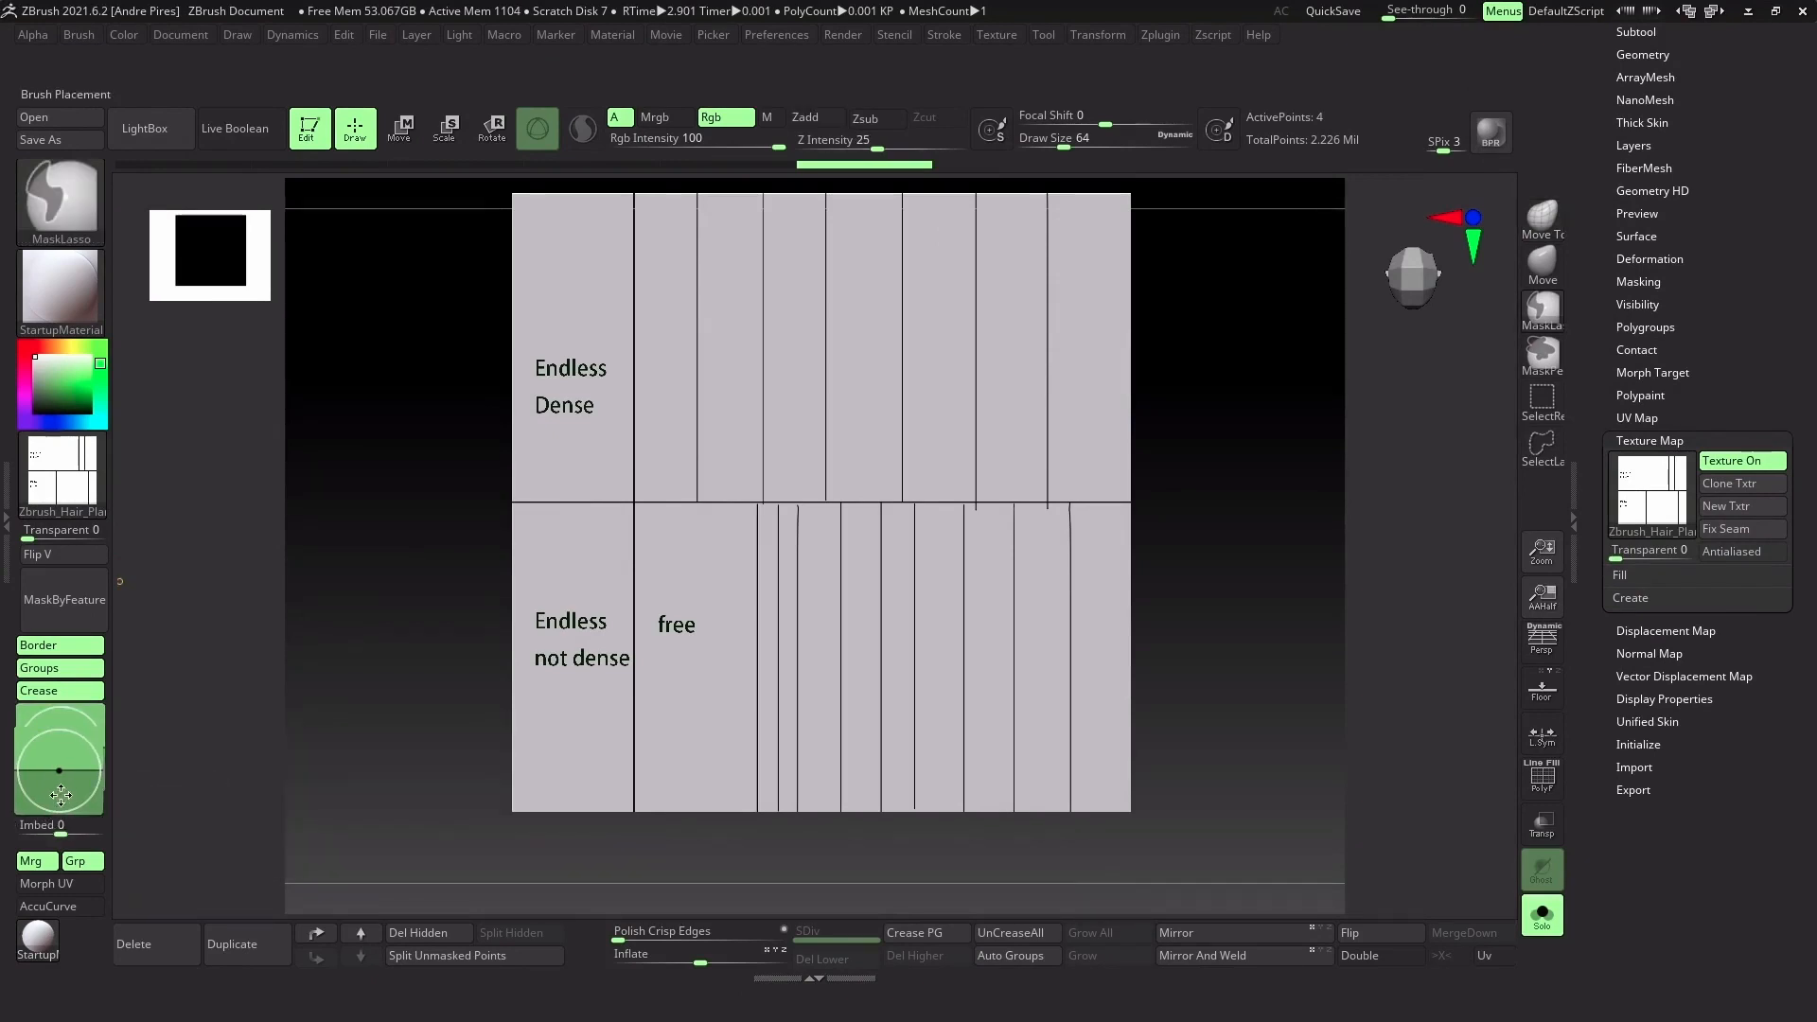
mouse_move(58, 689)
ctrl+alt+mouse_down()
mouse_move(63, 711)
mouse_move(51, 633)
ctrl+alt+mouse_up()
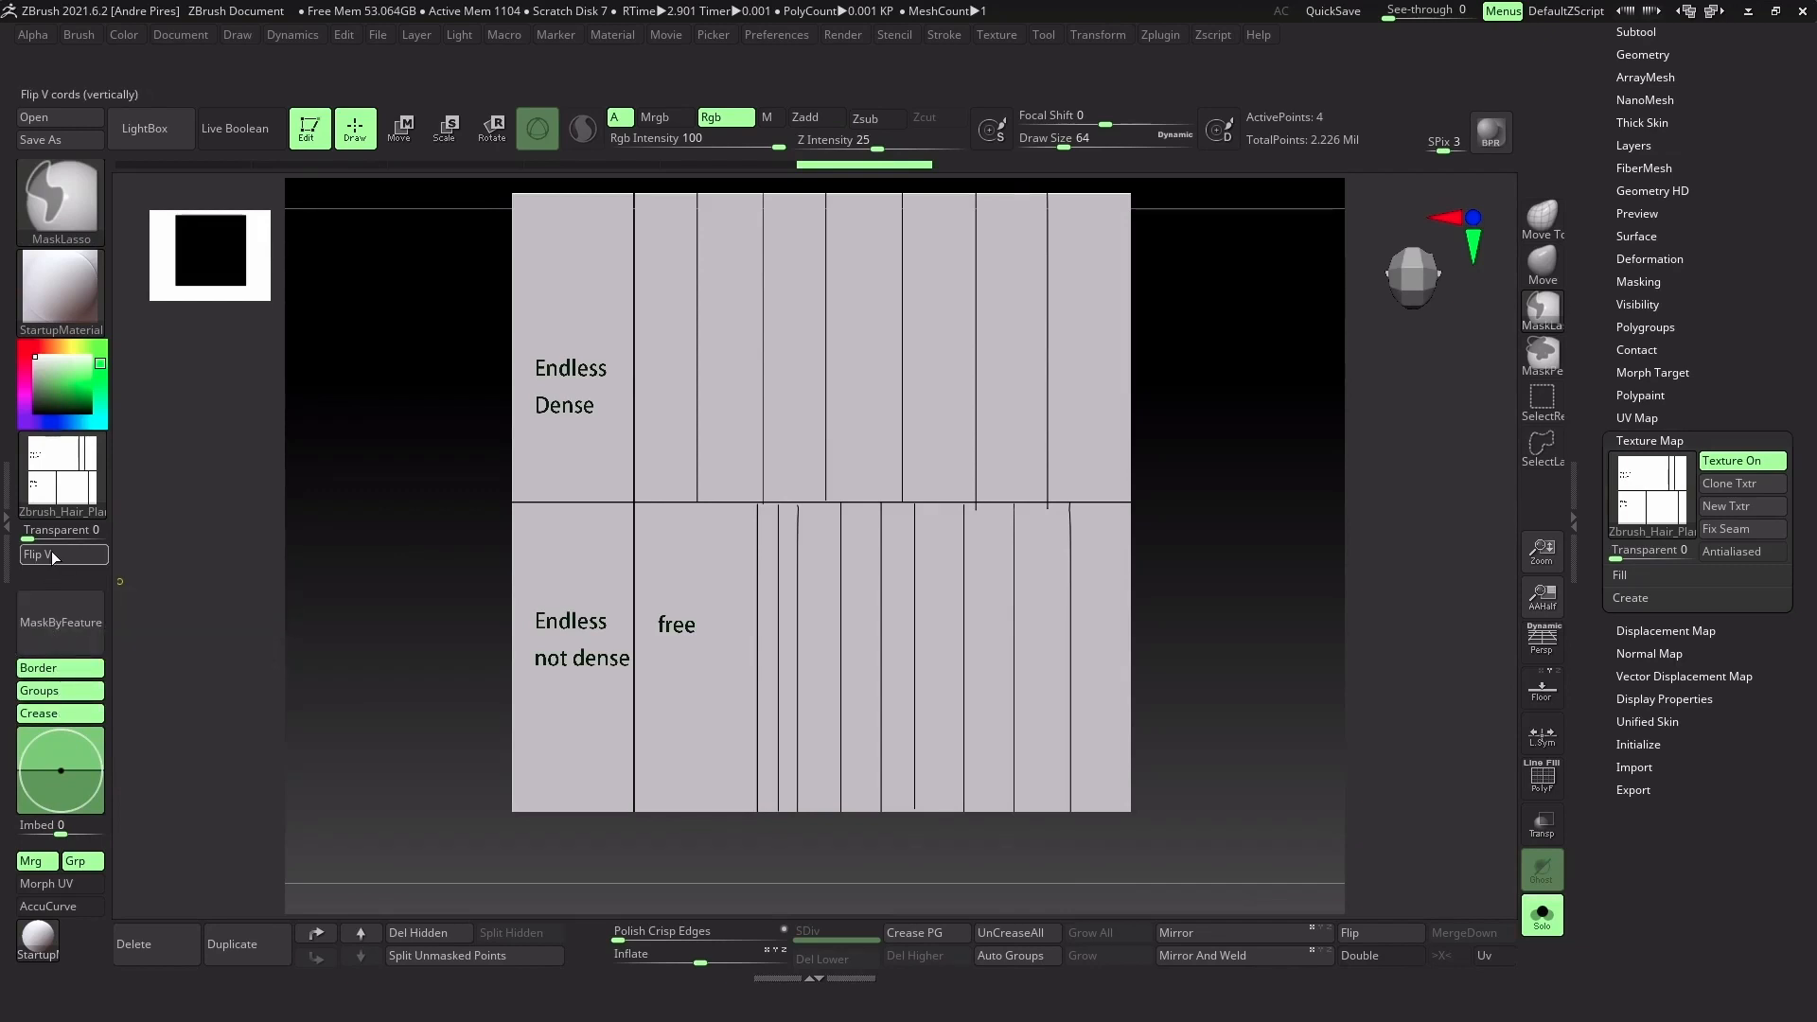
ctrl+alt+drag(51, 551, 64, 577)
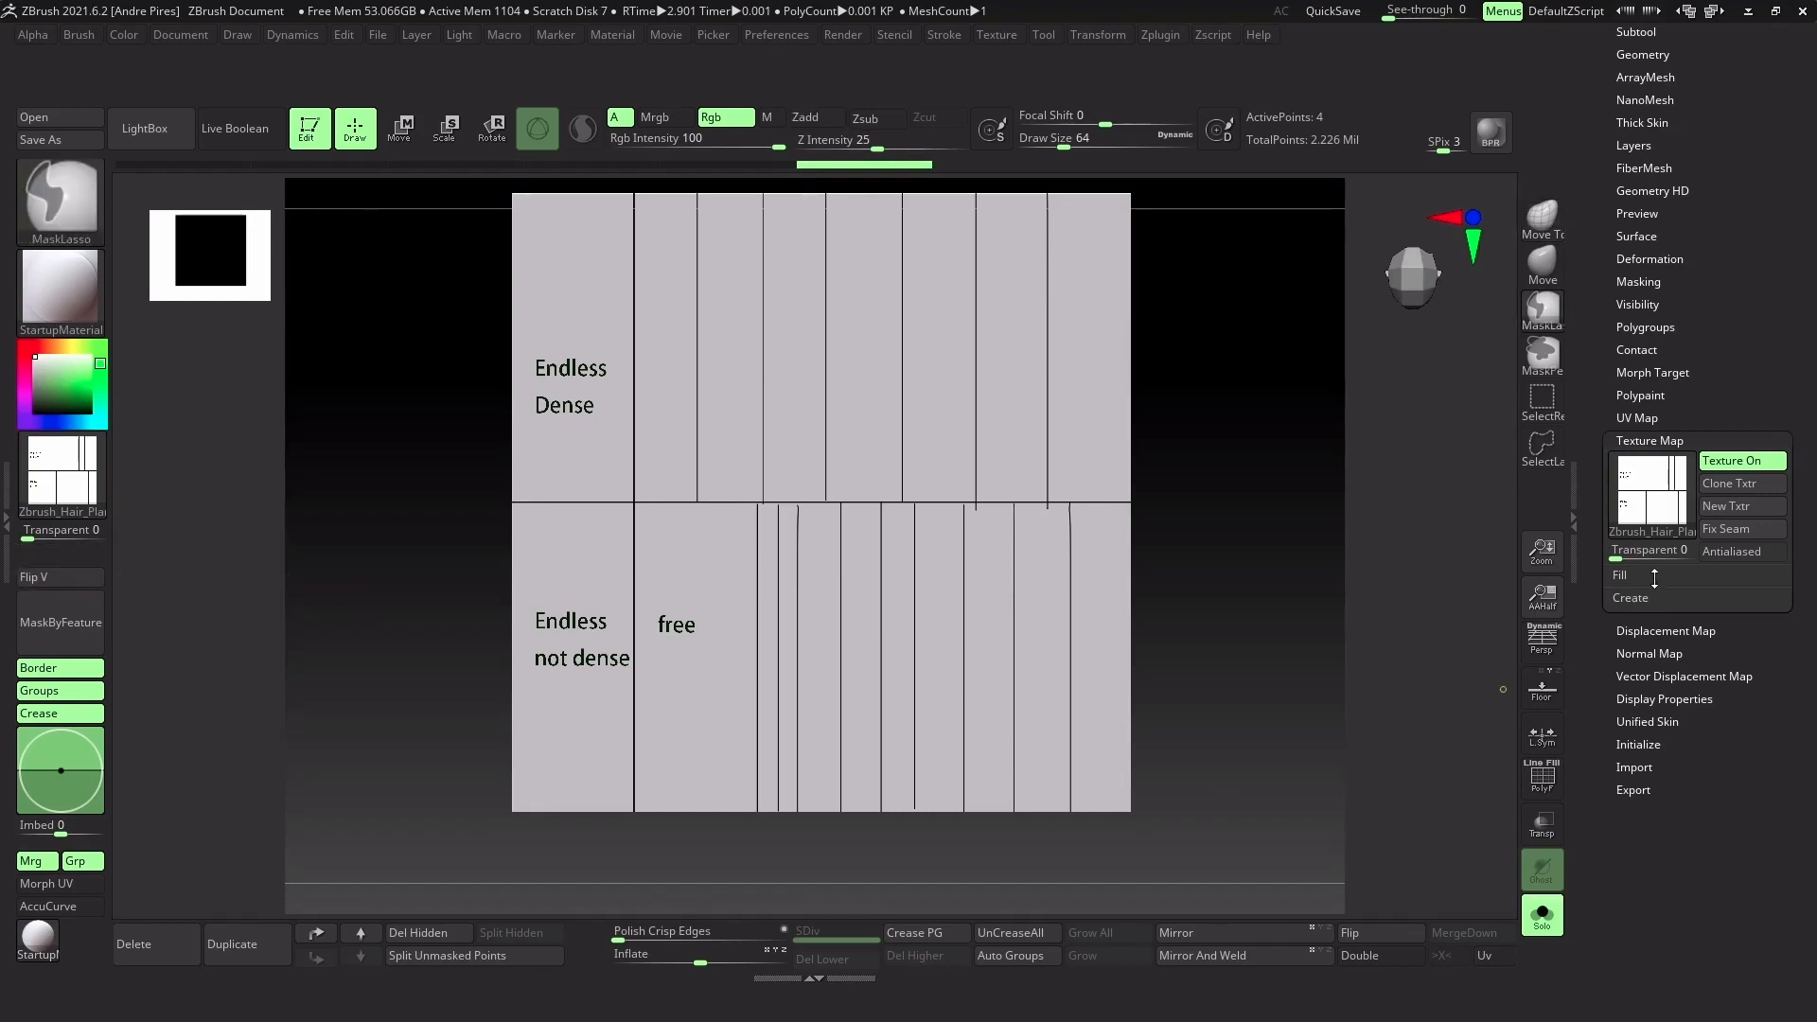
Place a copy of the Texture On switch above Flip V, test it, and turn interface customization off
ctrl+alt+drag(1744, 462, 64, 560)
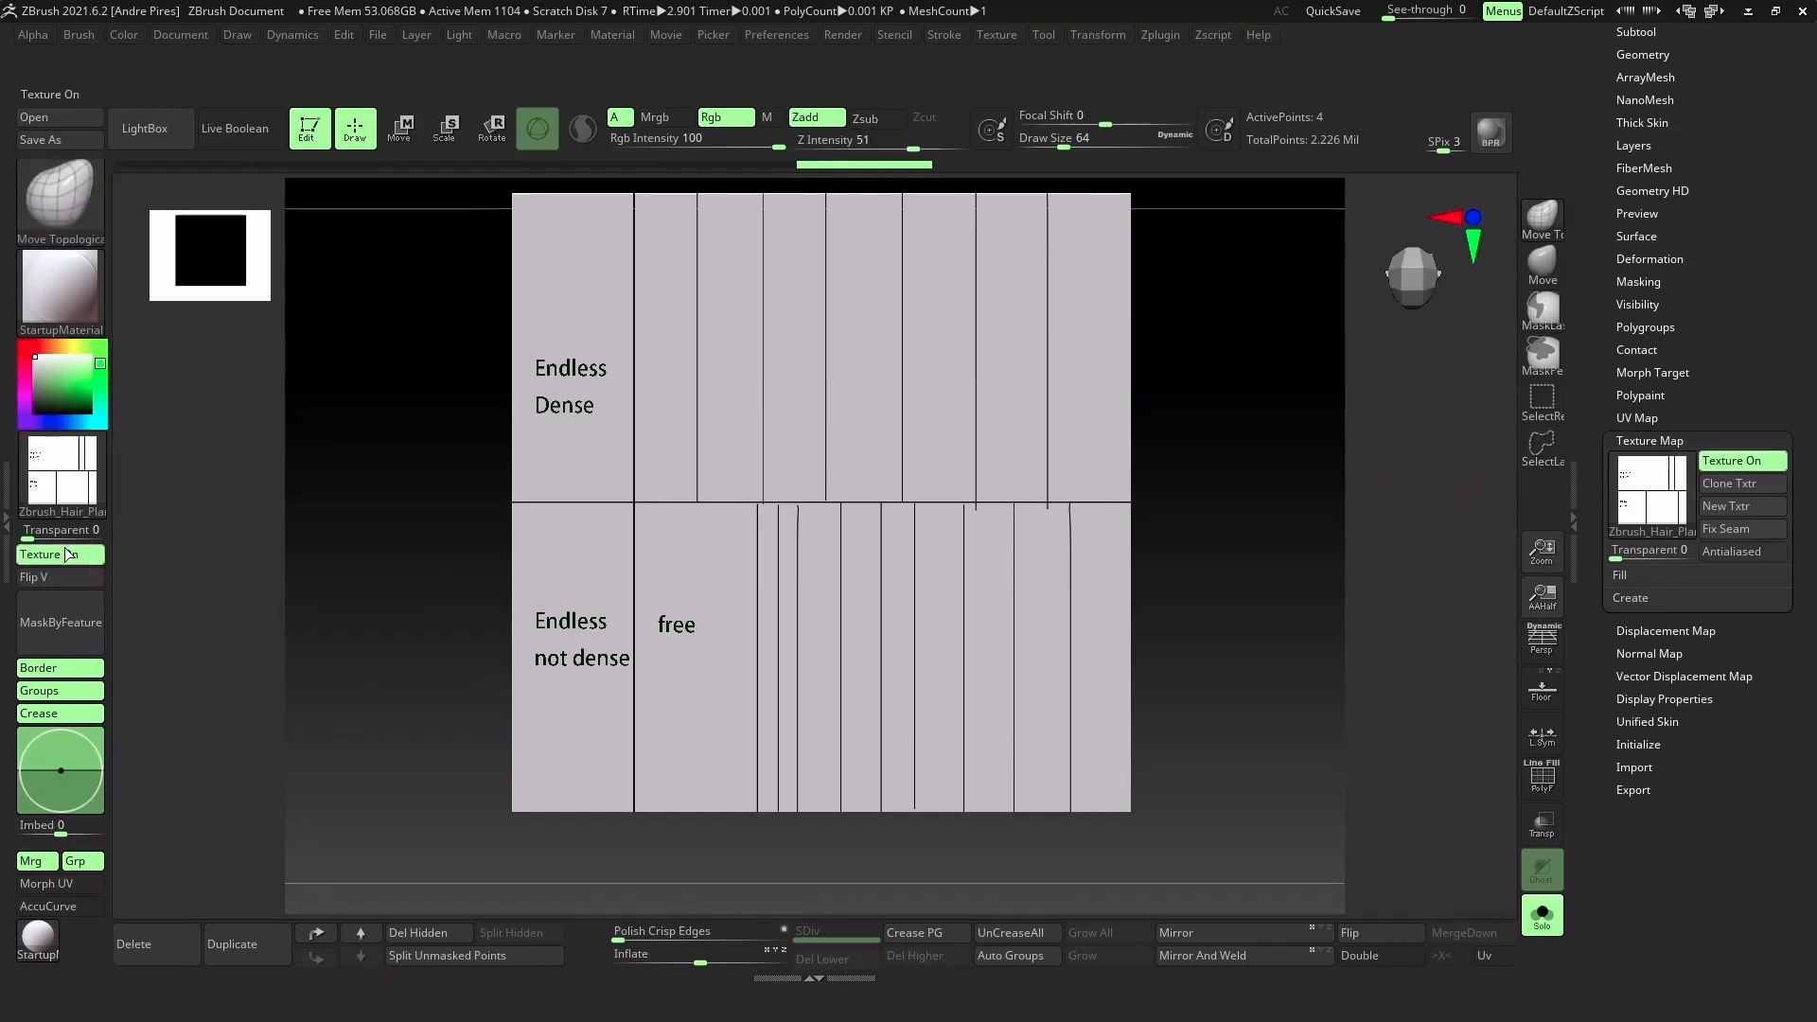
click(66, 555)
click(66, 556)
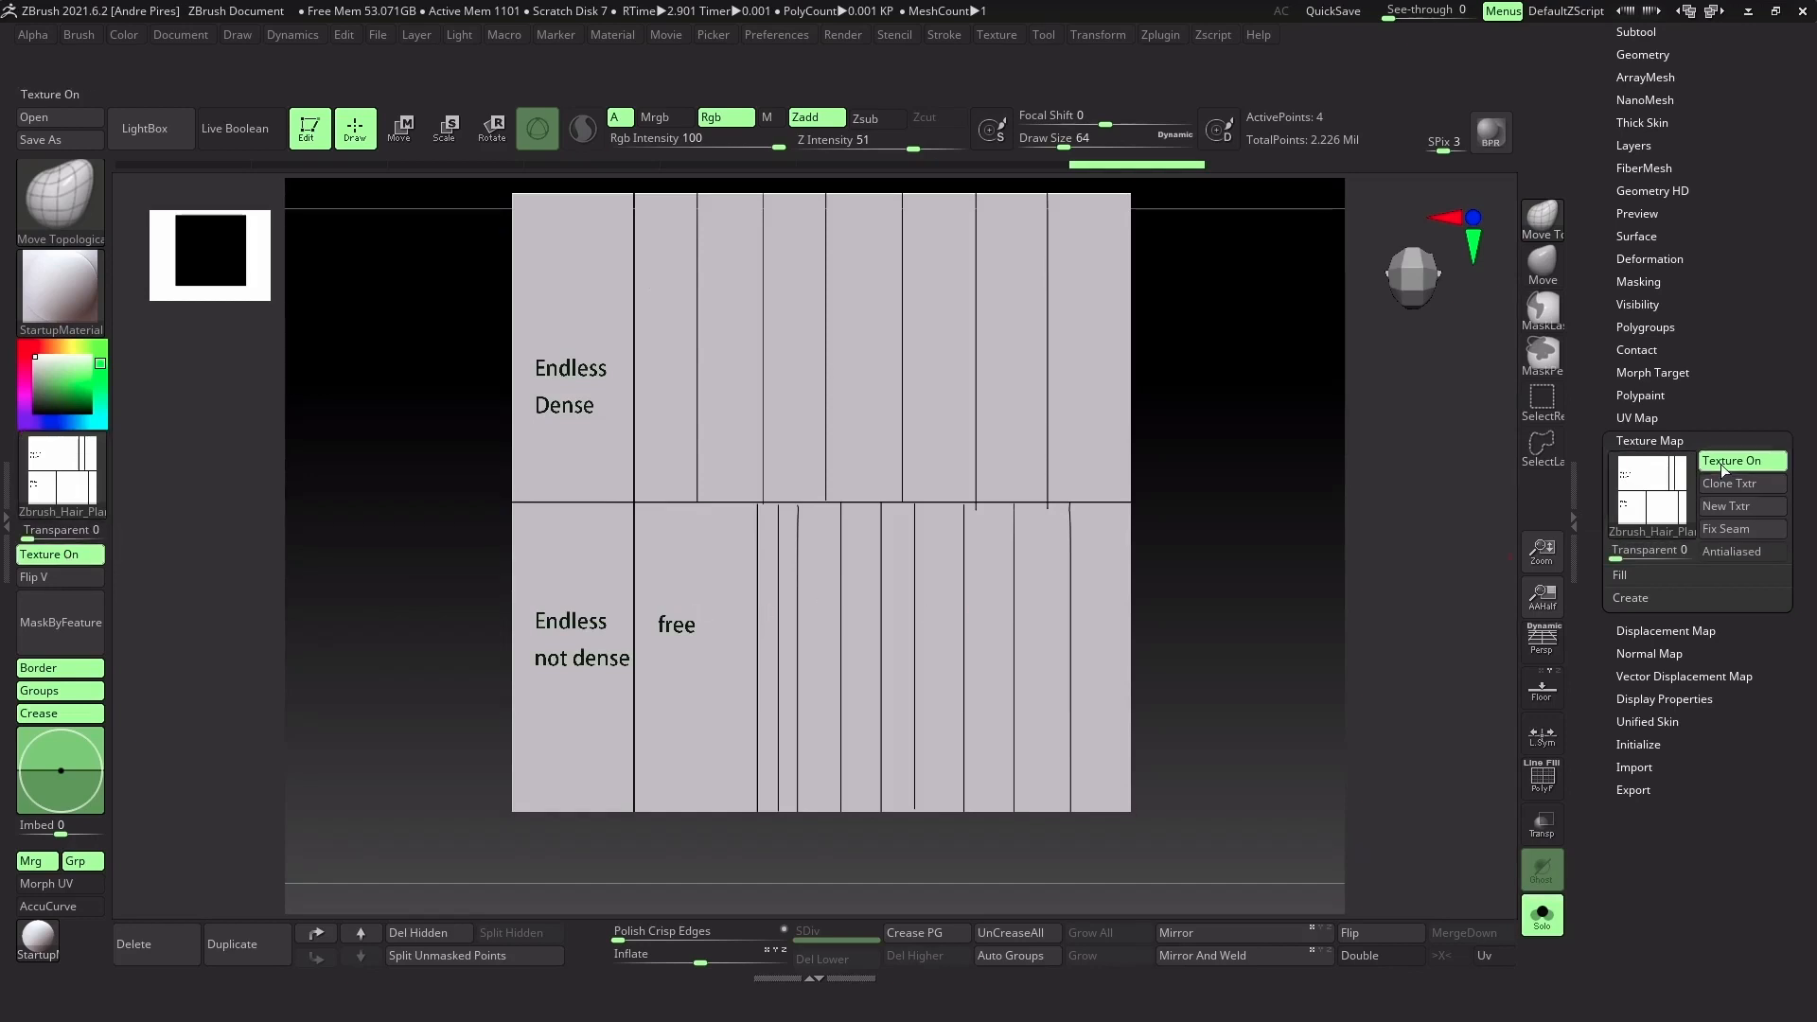
click(776, 35)
click(857, 218)
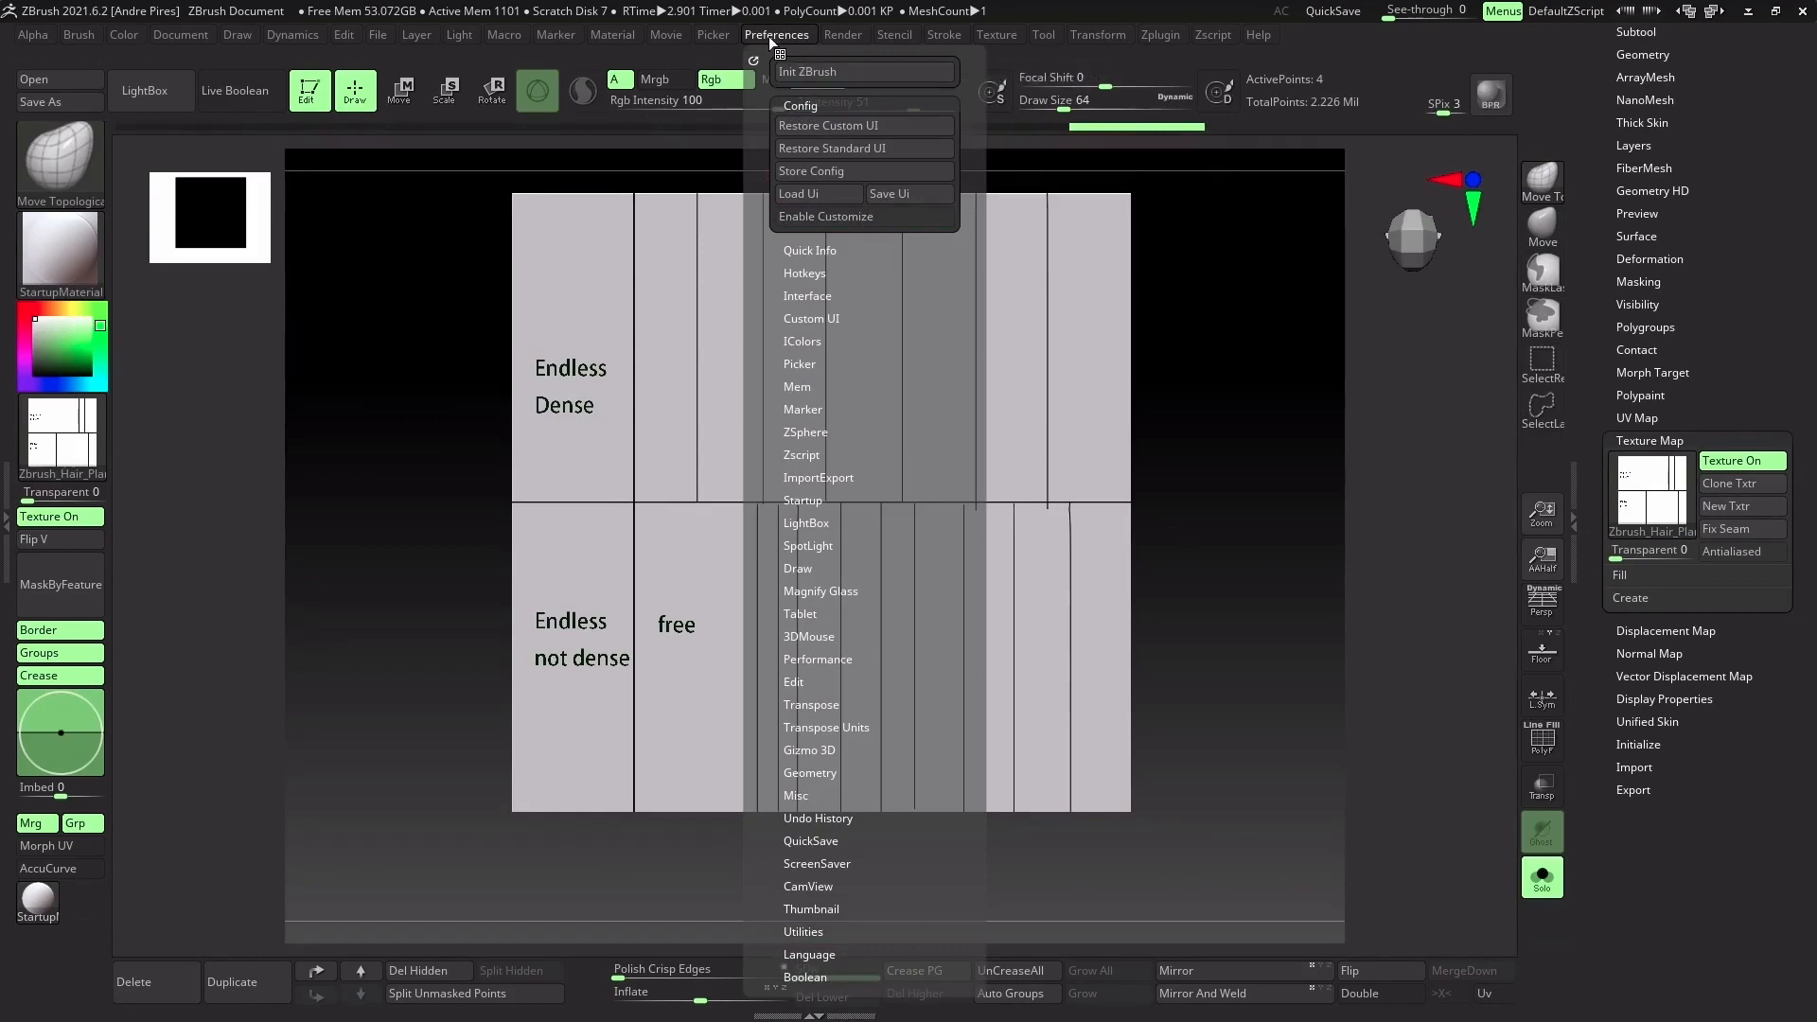
Save the interface layout over the existing Hair_UI_Config.cfg in the ZStartup folder
click(891, 193)
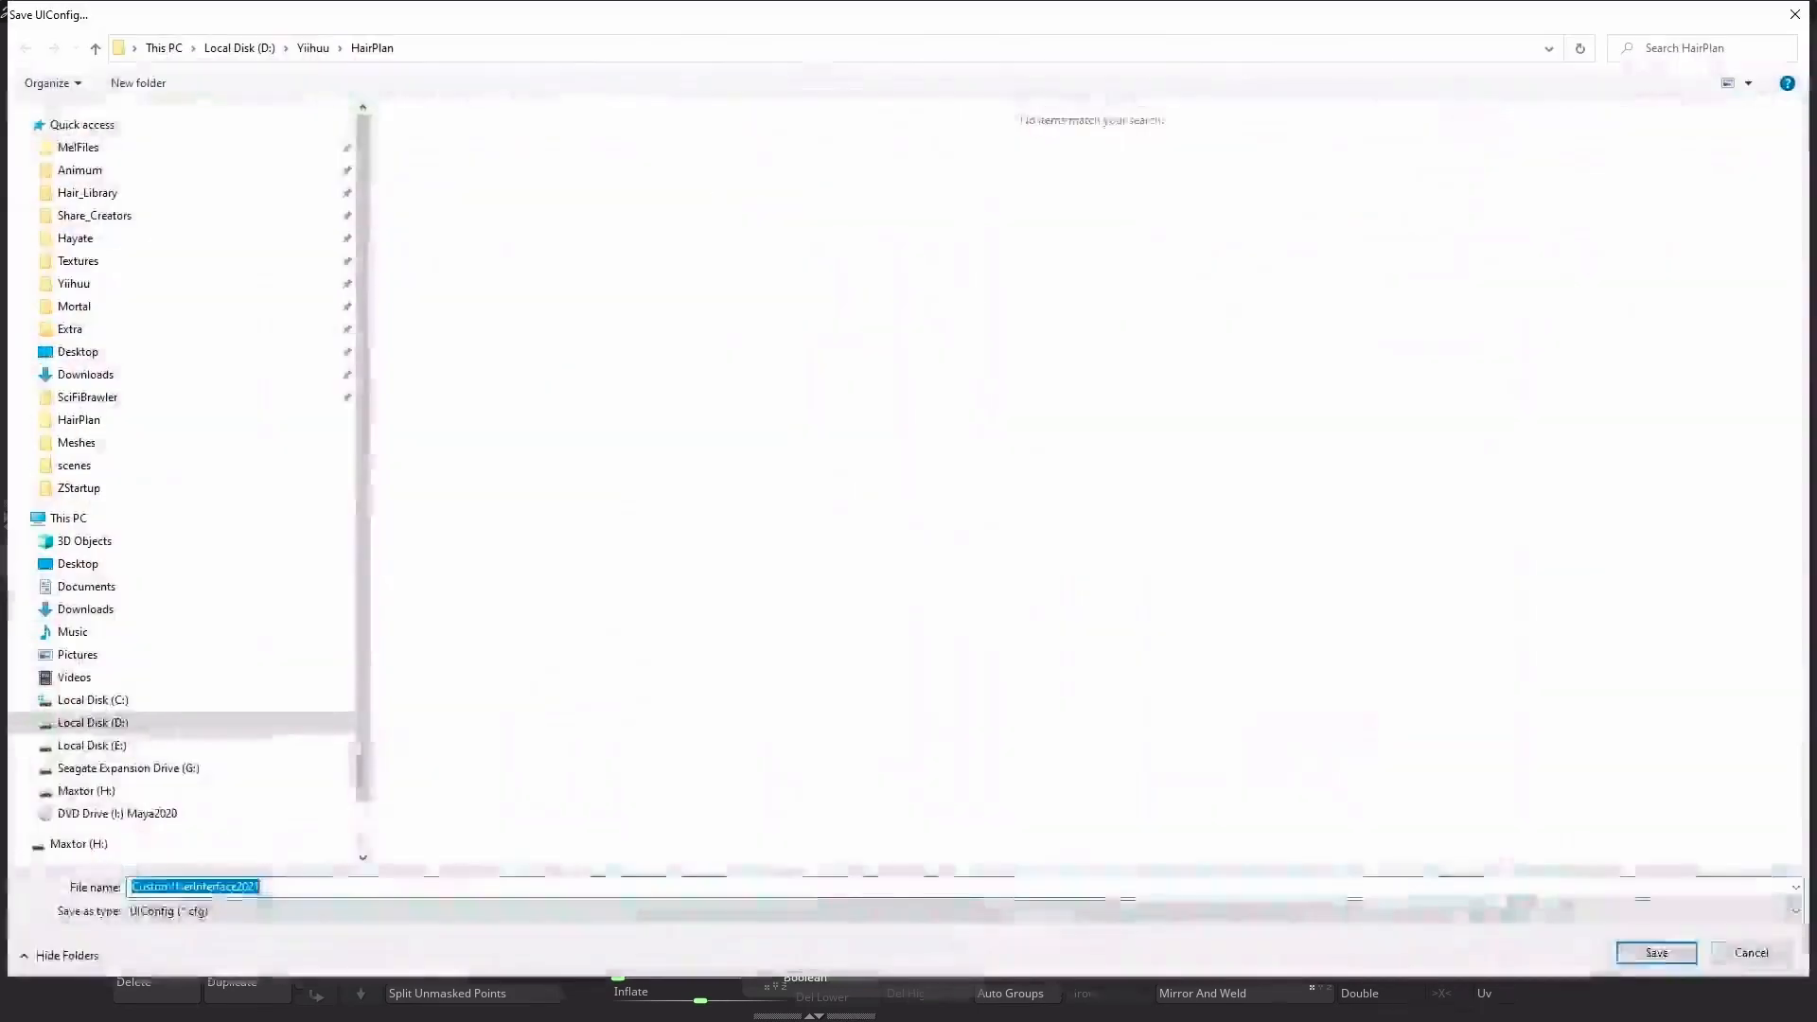
double_click(465, 199)
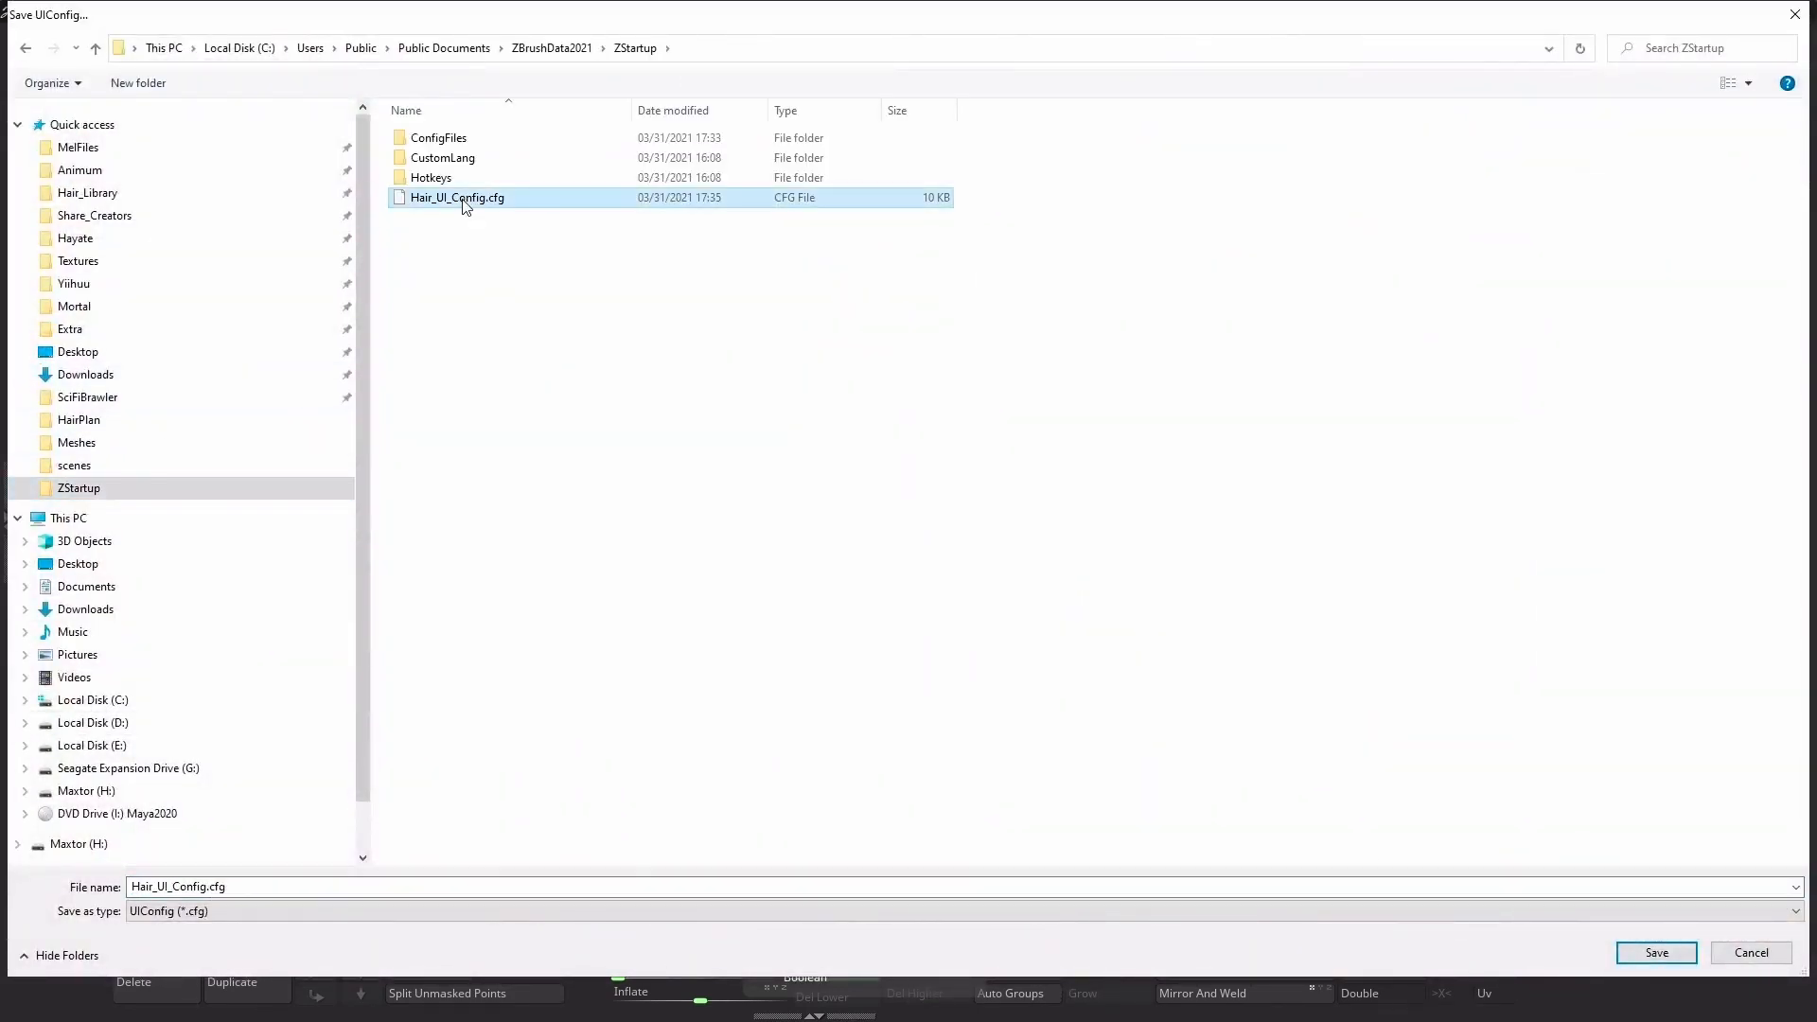
click(956, 502)
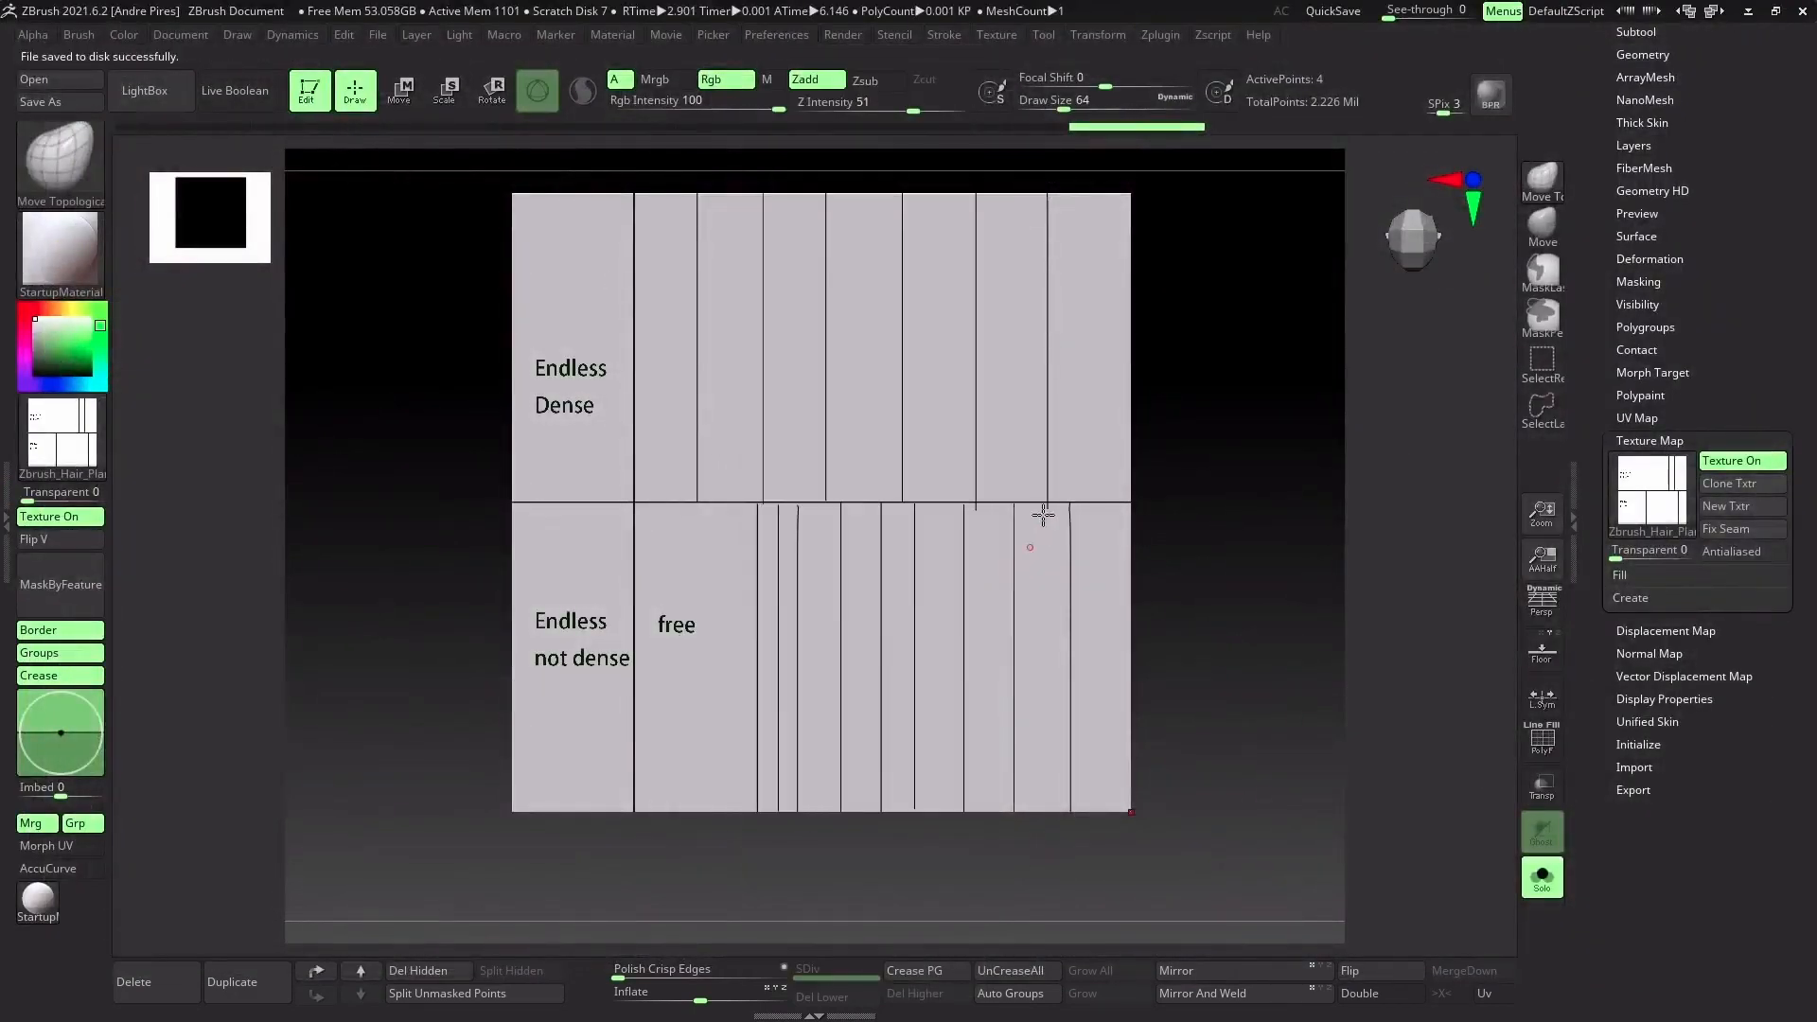
Turn Solo off and inspect the high-poly hair against the textured plane
click(1541, 892)
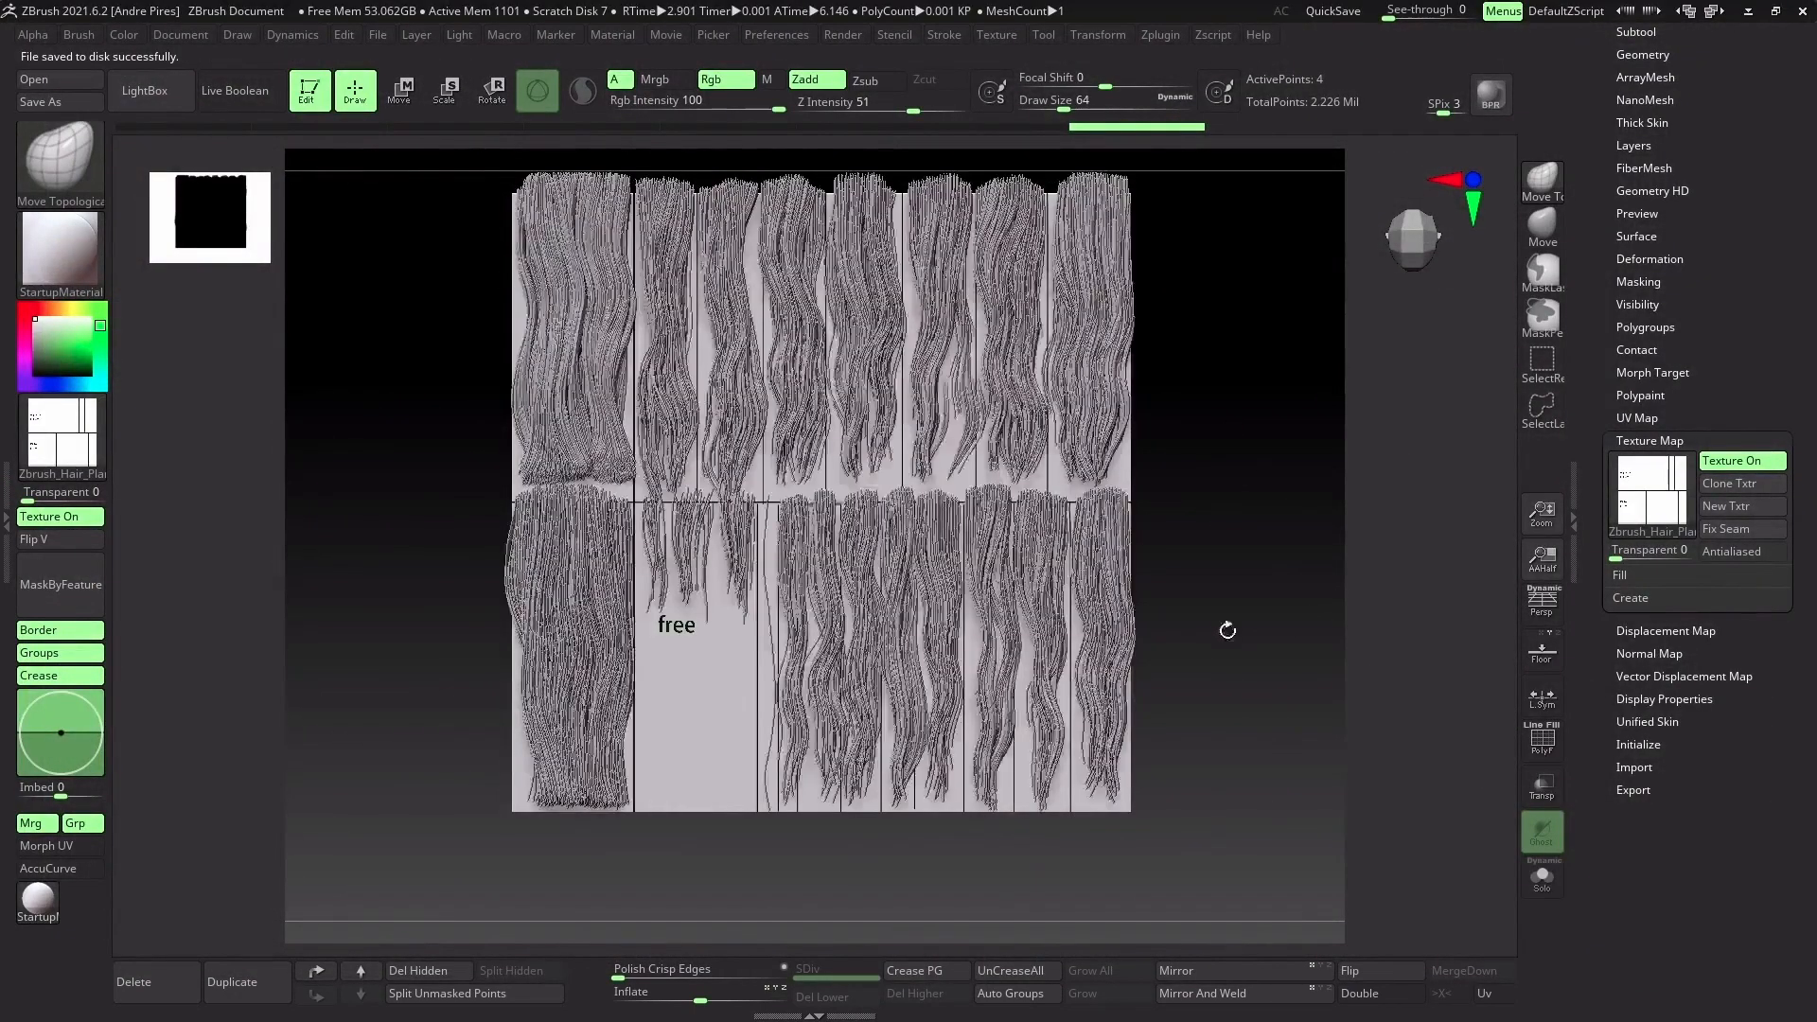
alt+drag(1218, 592, 1096, 440)
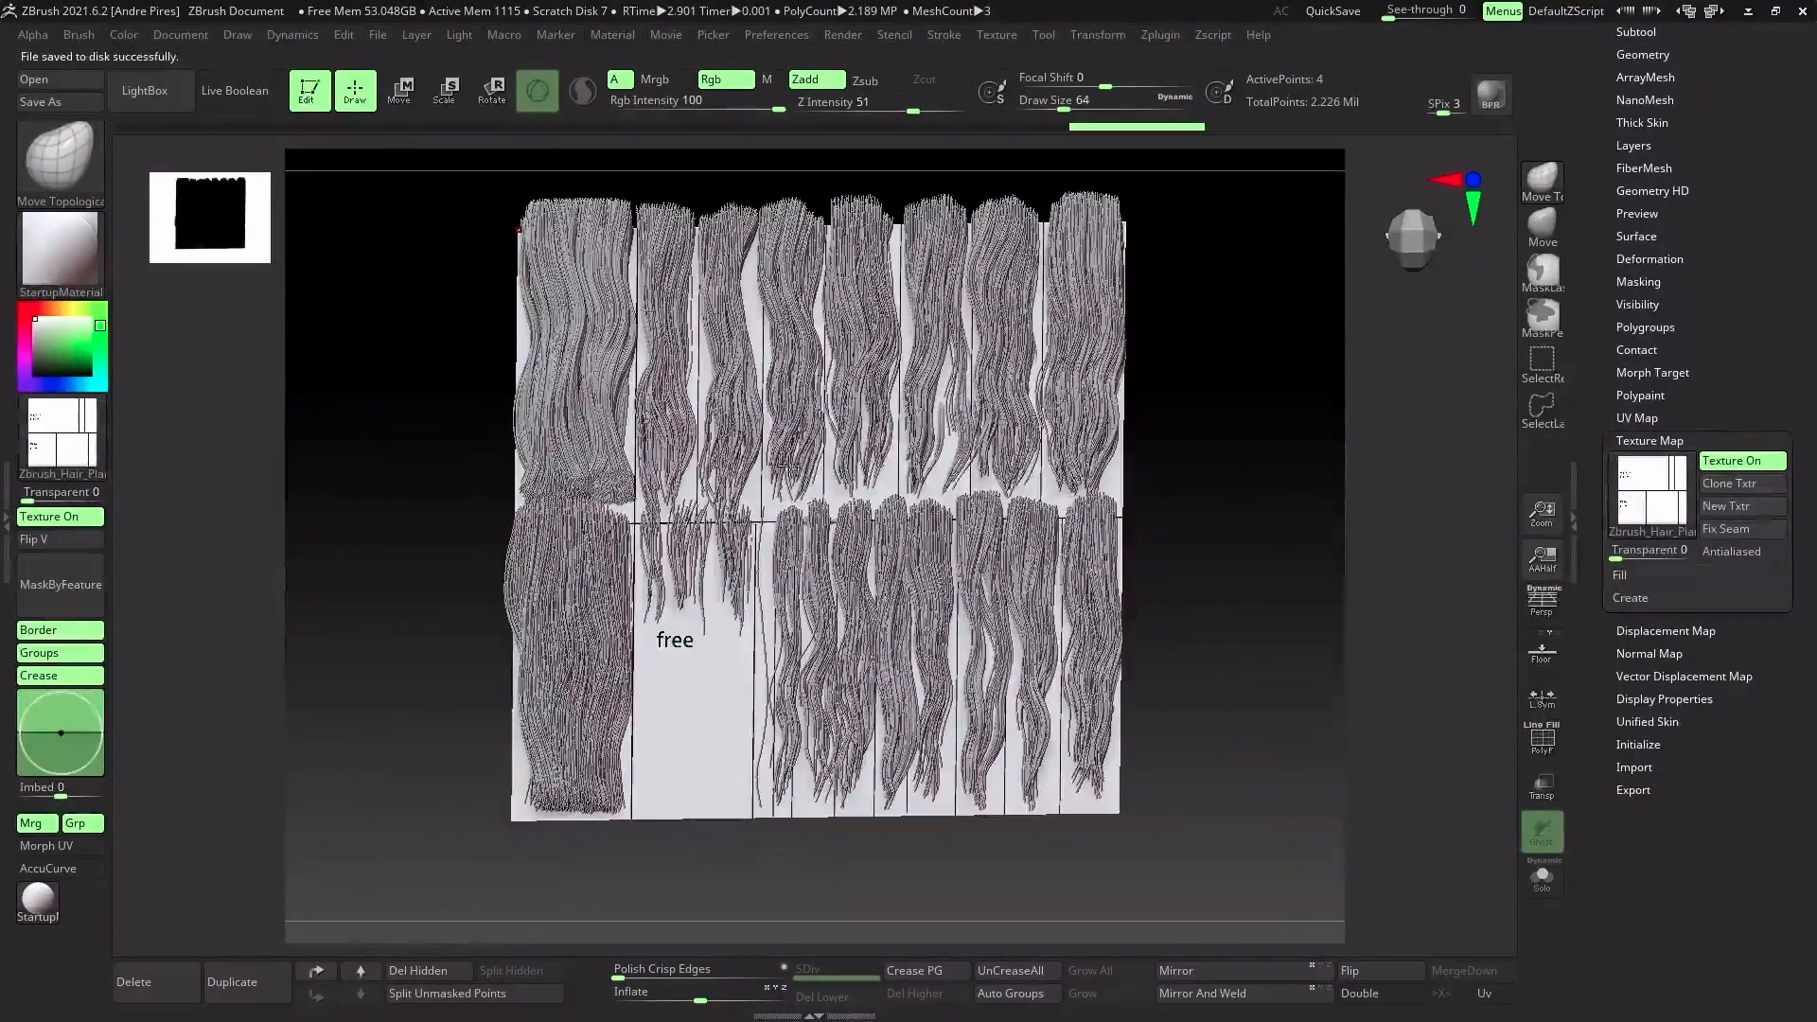
drag(1177, 394, 1152, 430)
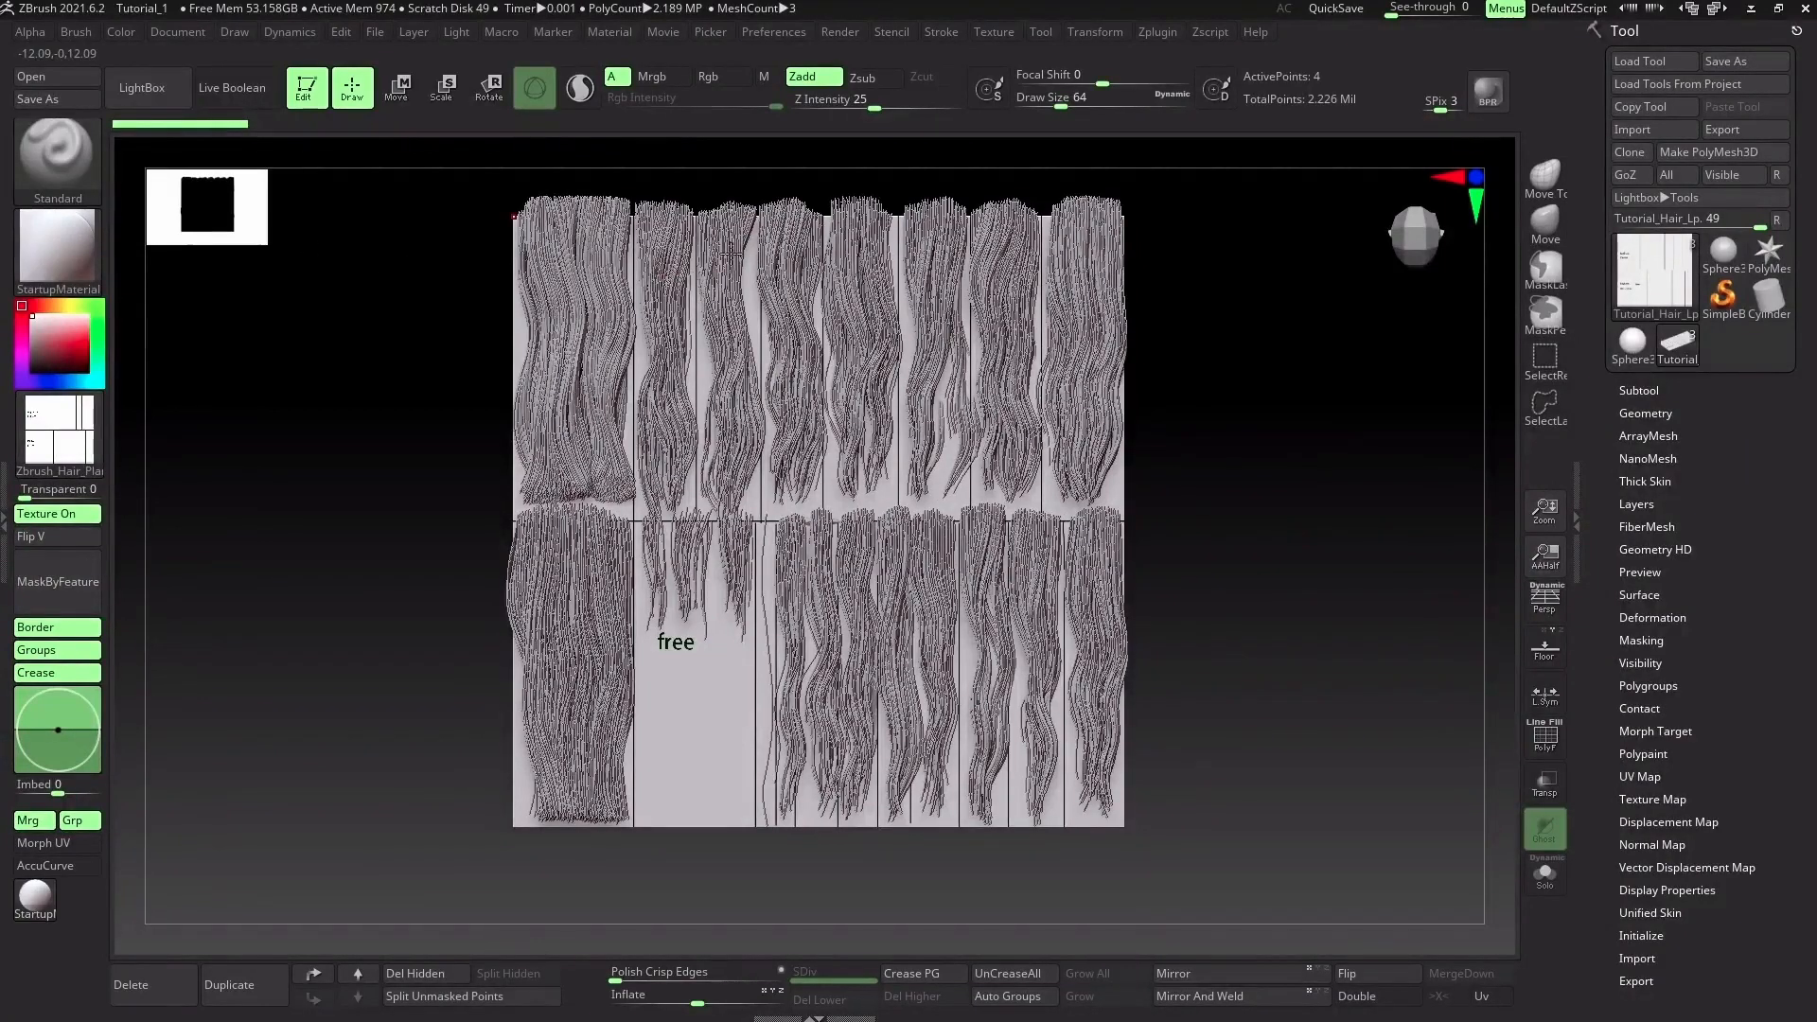
Disable Autoload Recent Project in the startup preferences
click(761, 32)
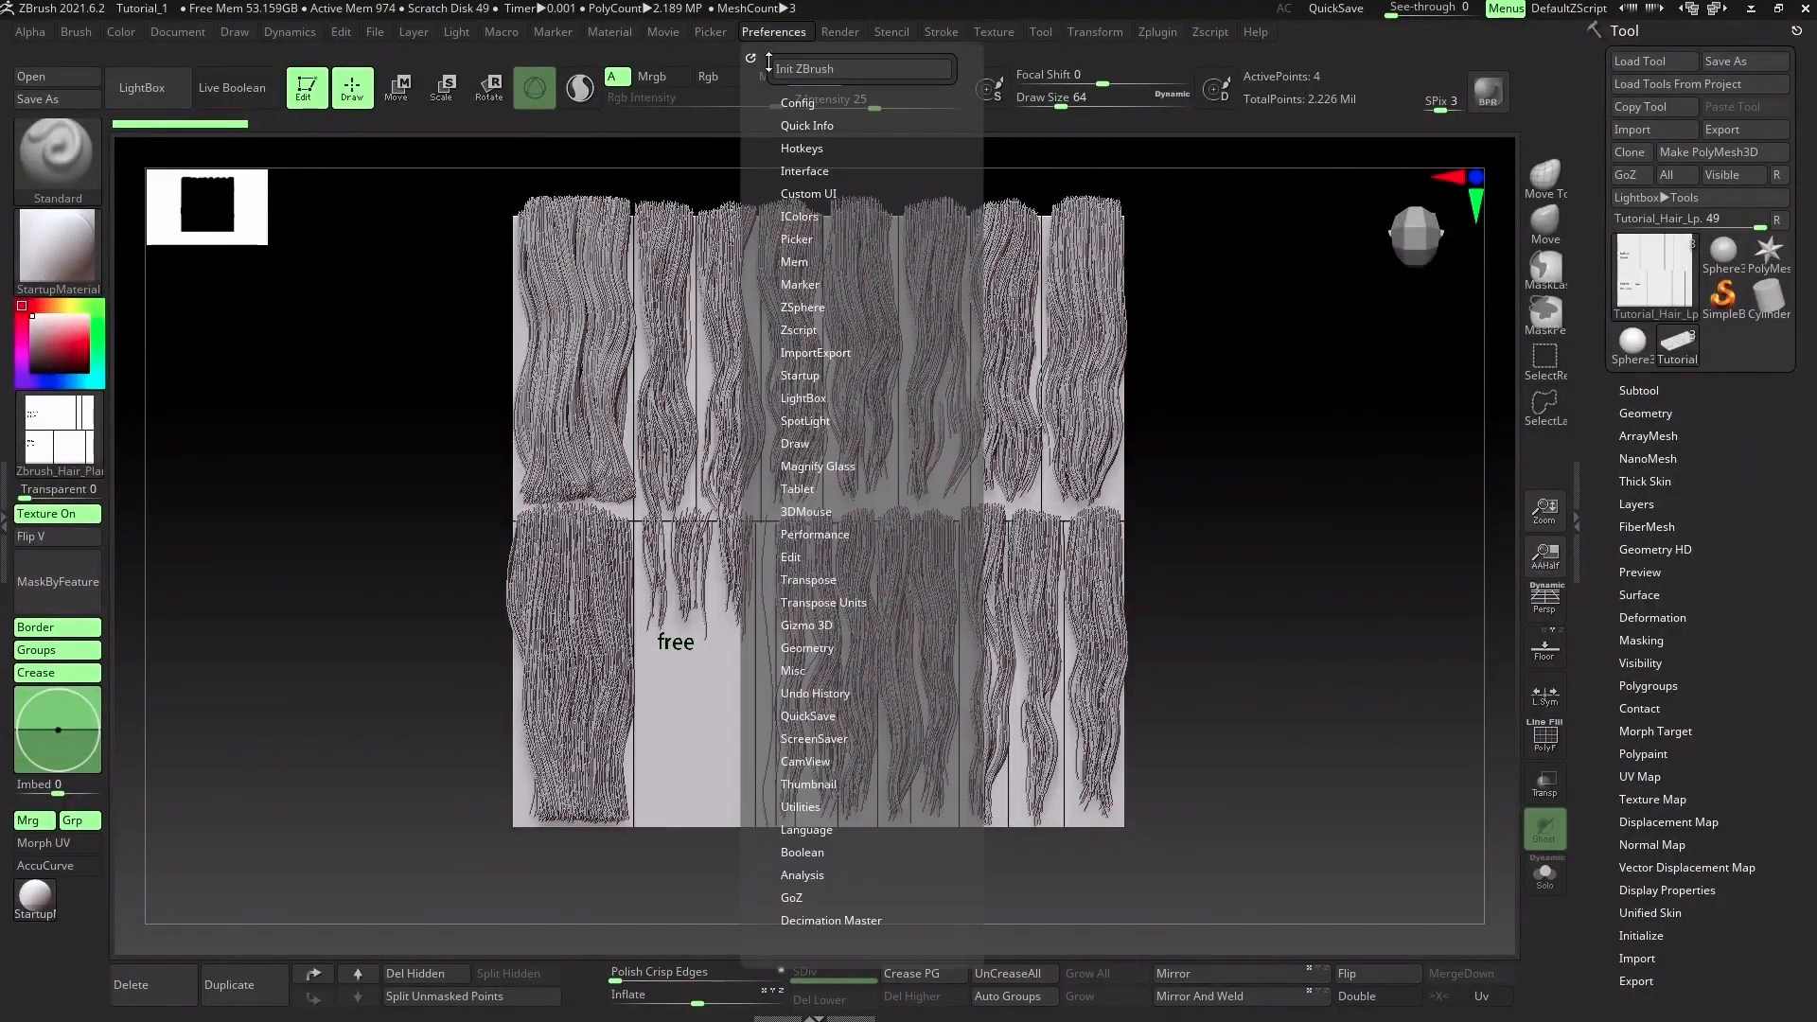
click(811, 375)
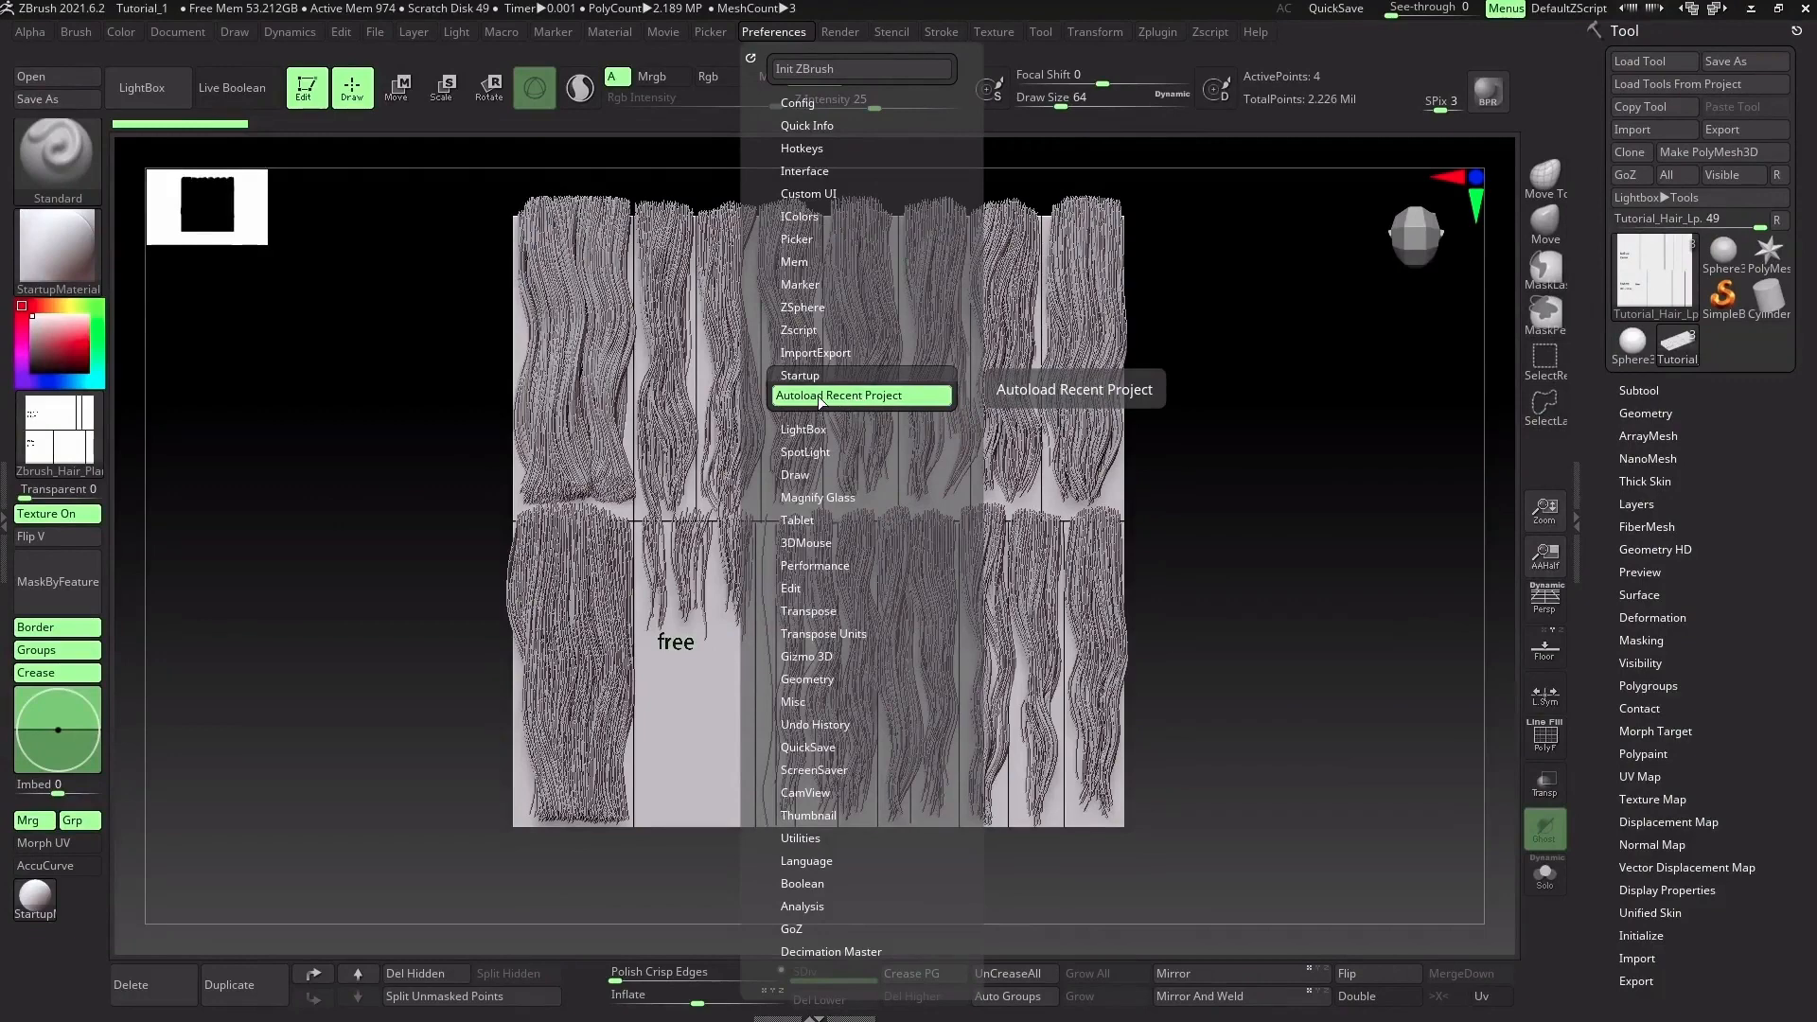
click(856, 397)
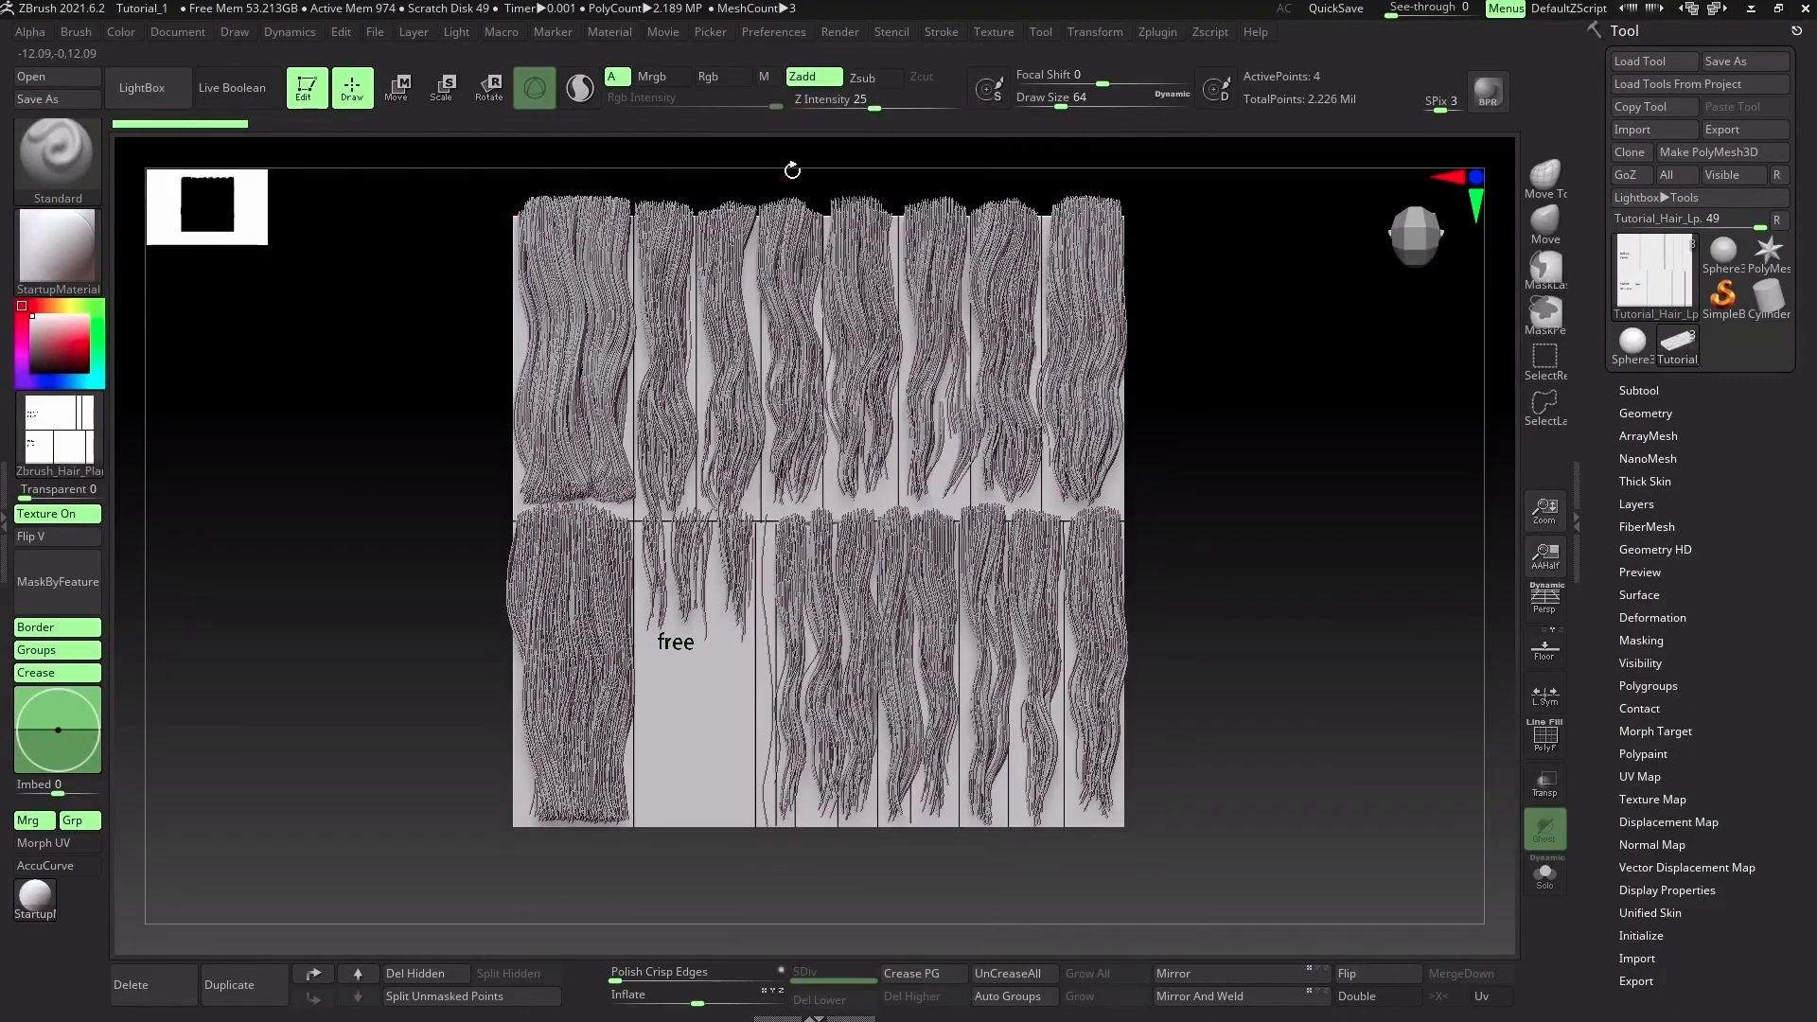
Store the current configuration as the default interface loaded at startup
click(770, 34)
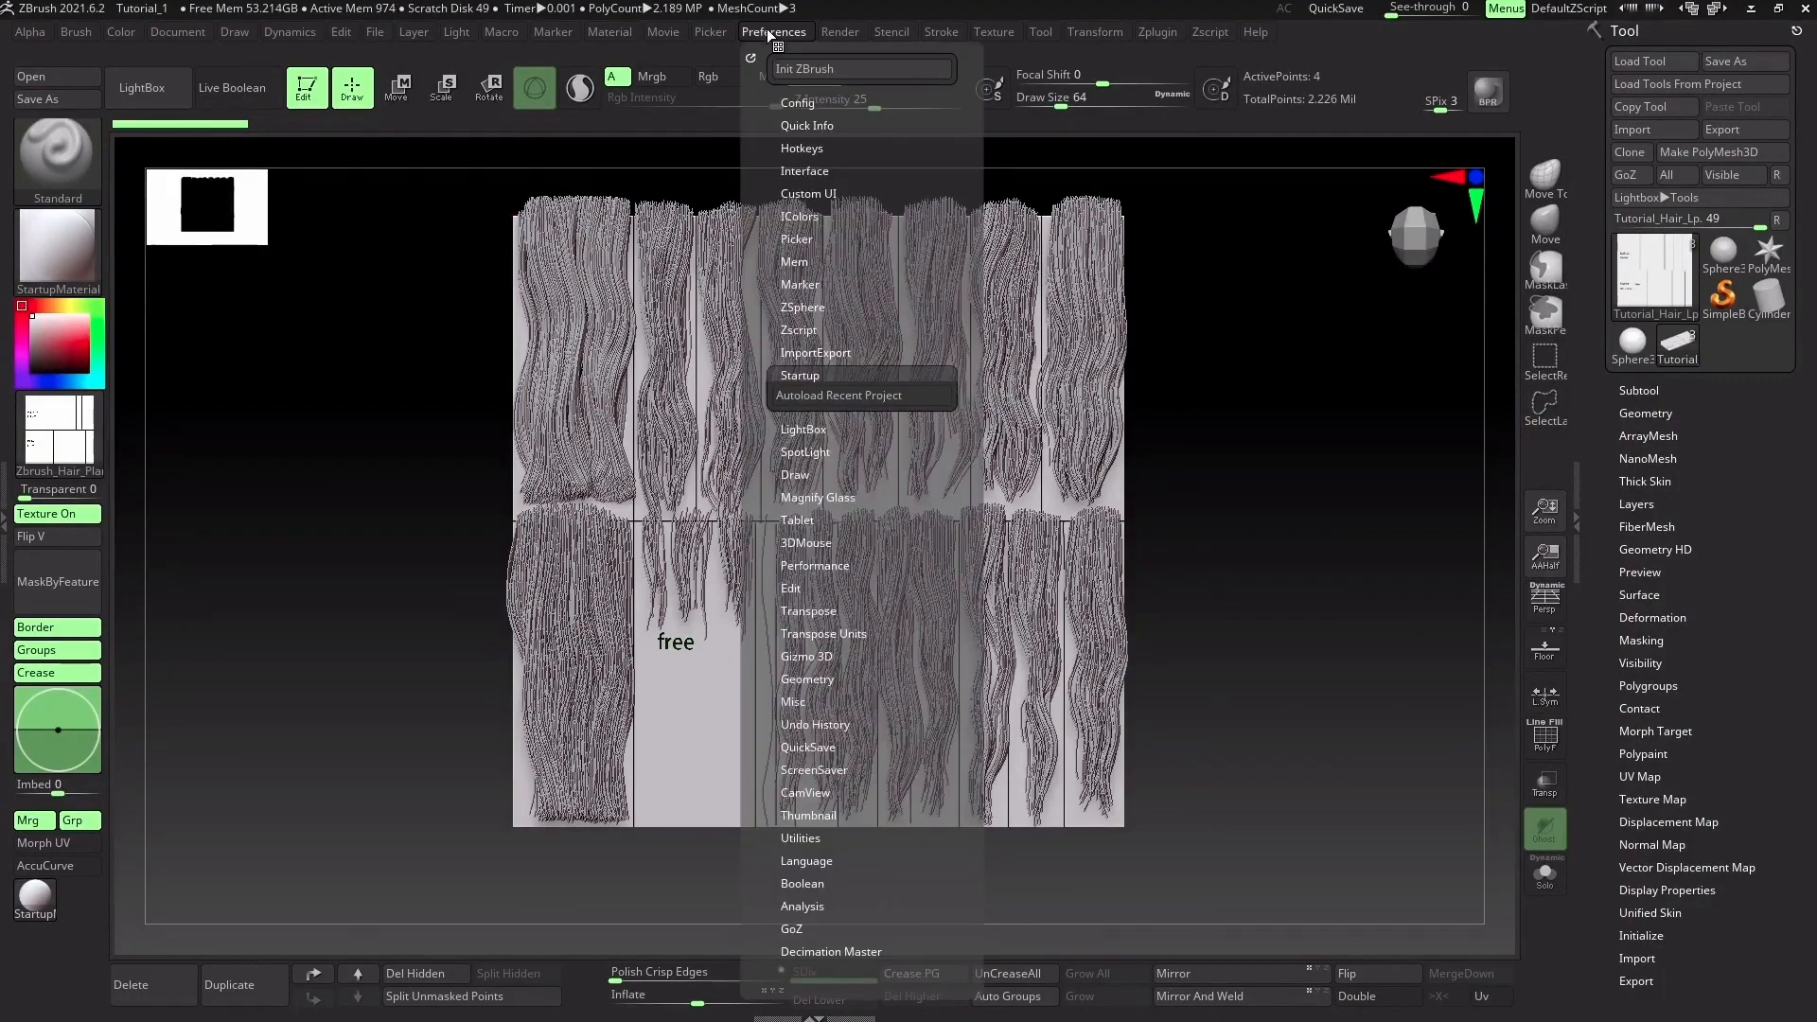
click(797, 102)
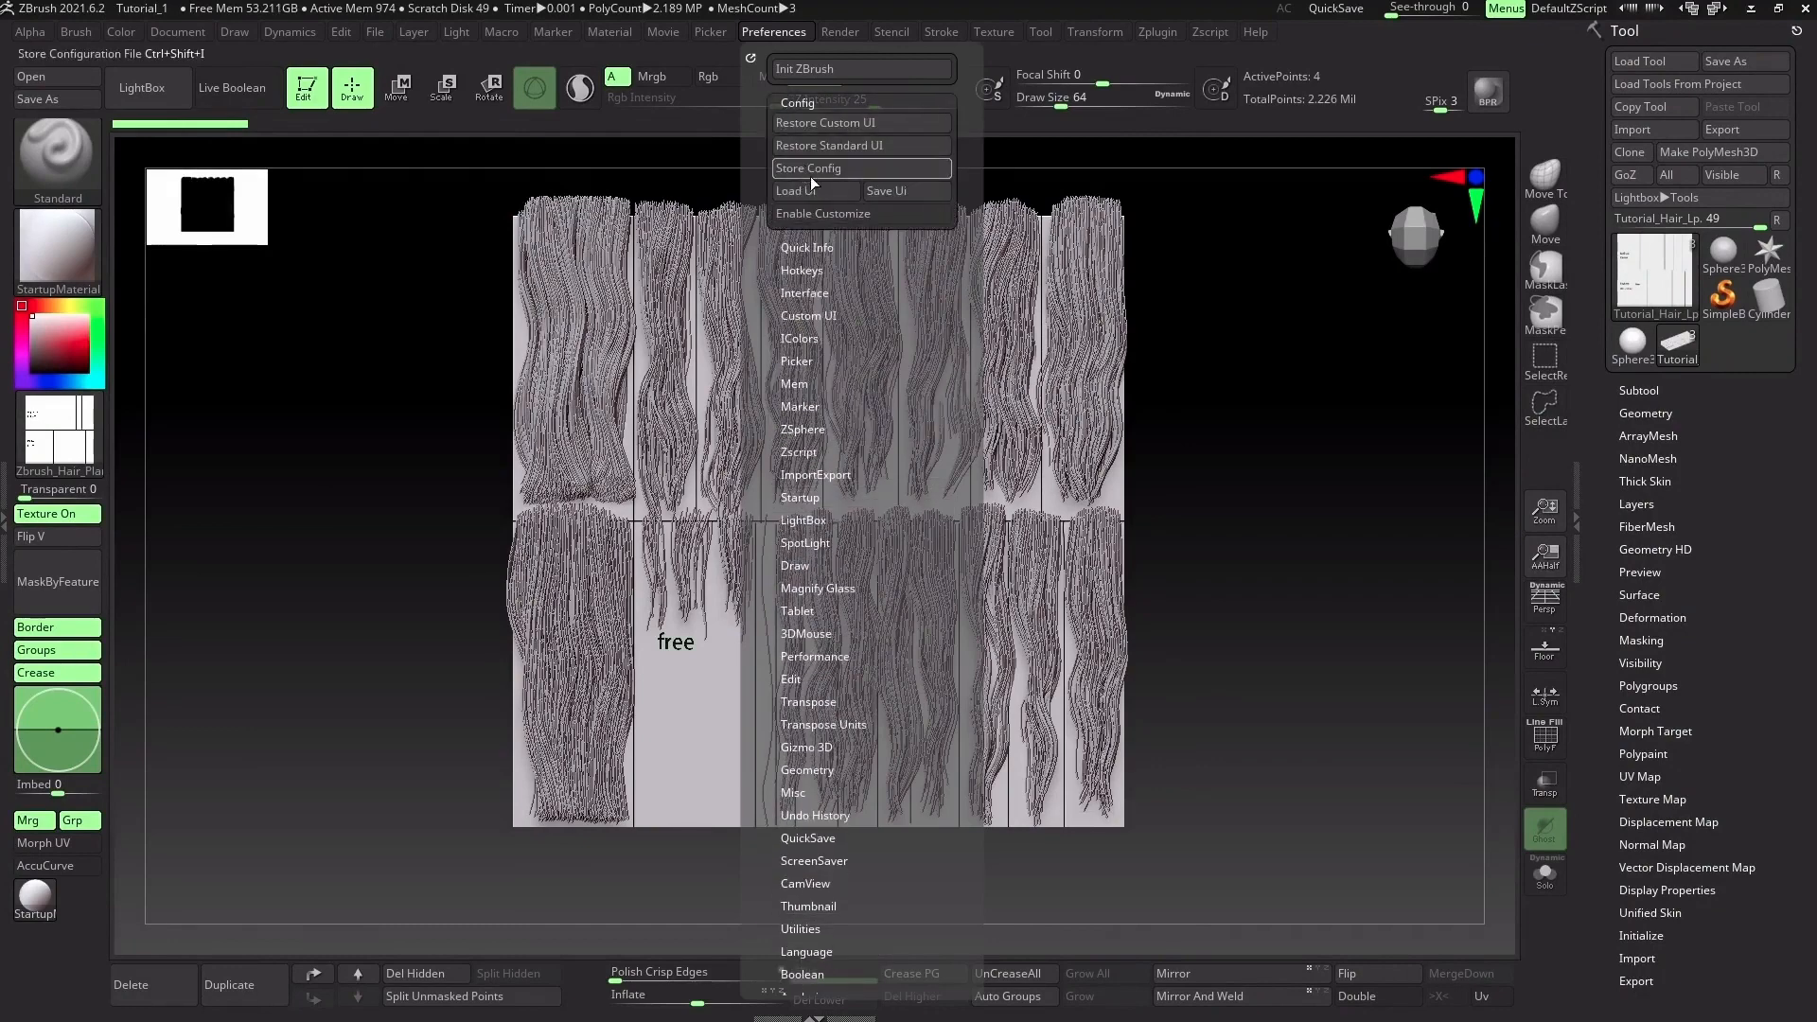
click(813, 174)
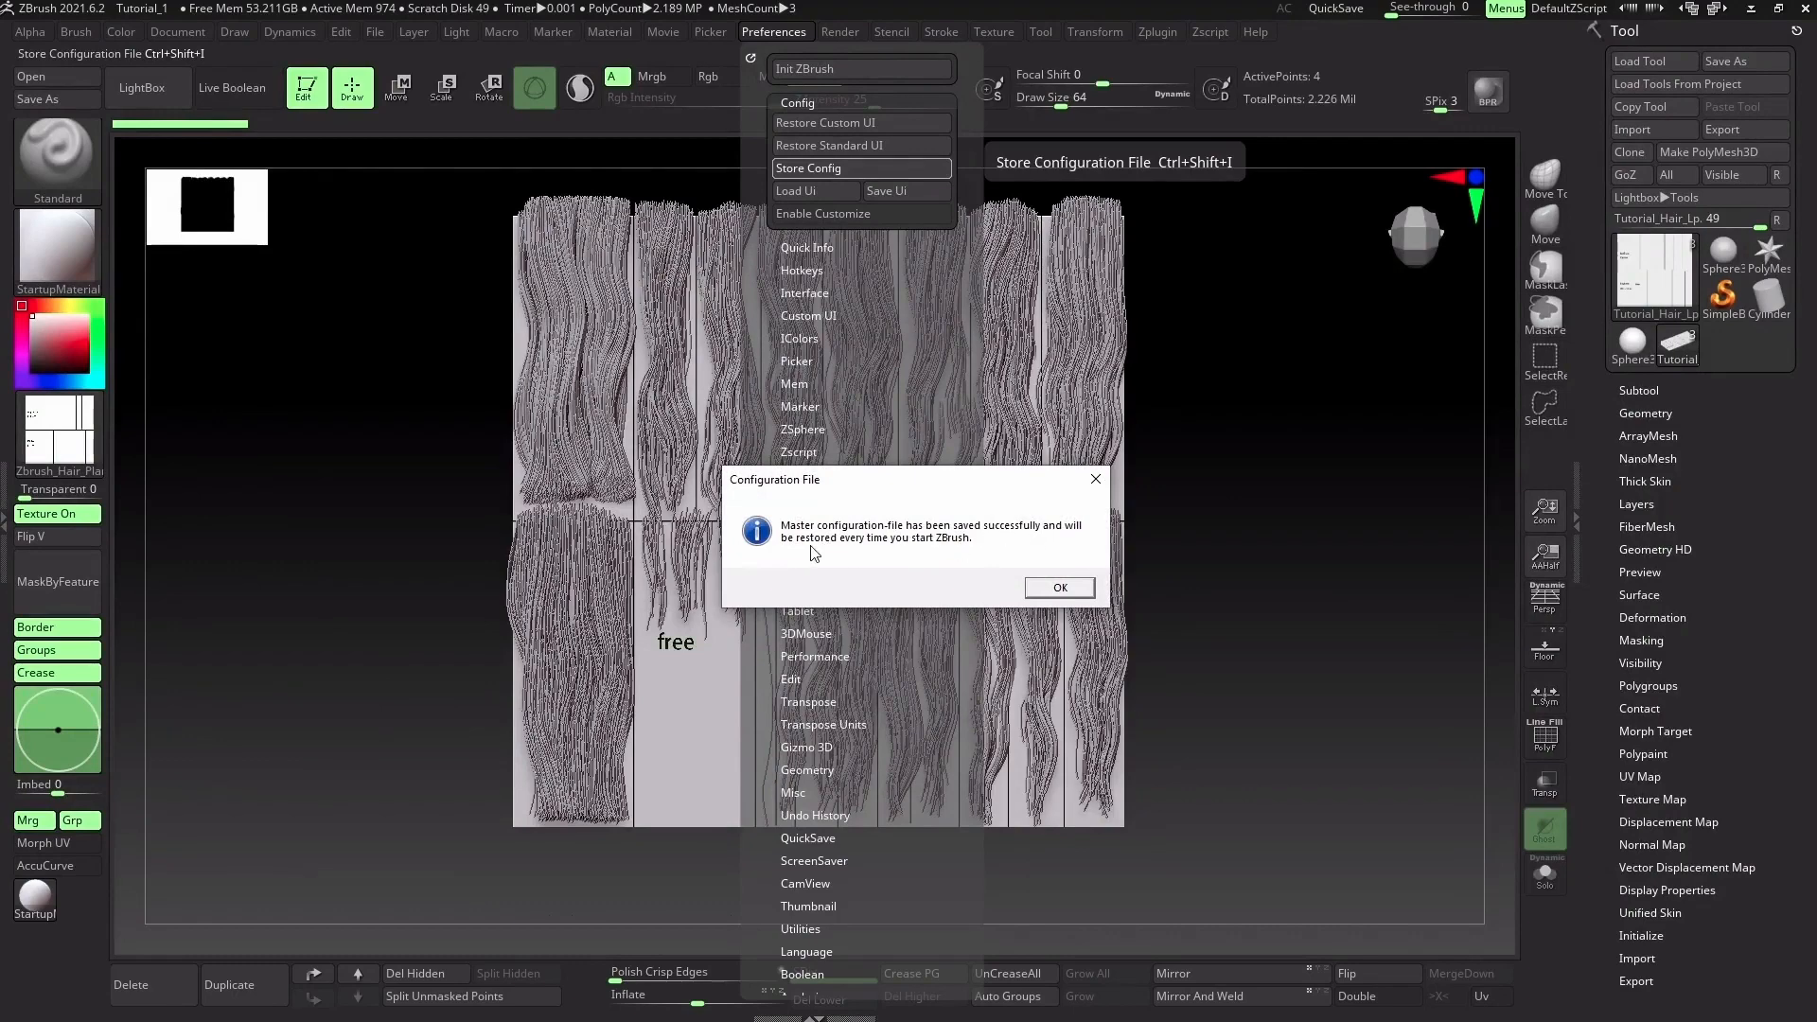
click(1051, 588)
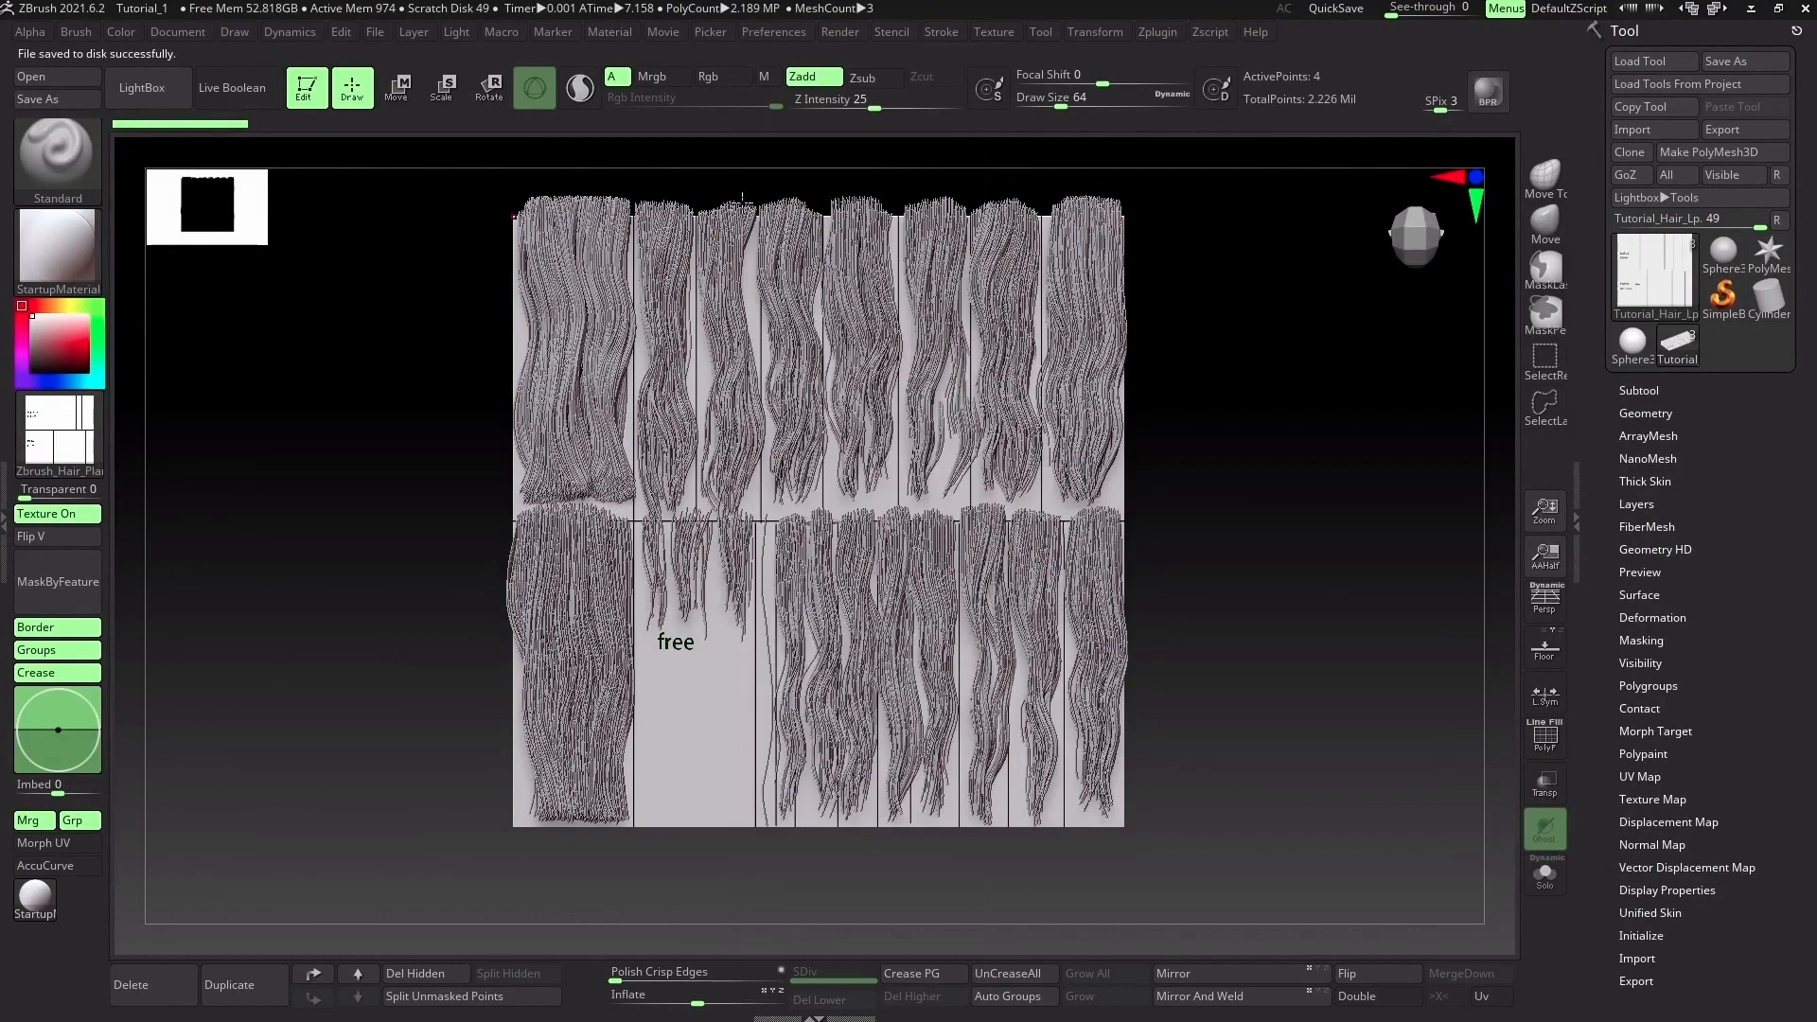